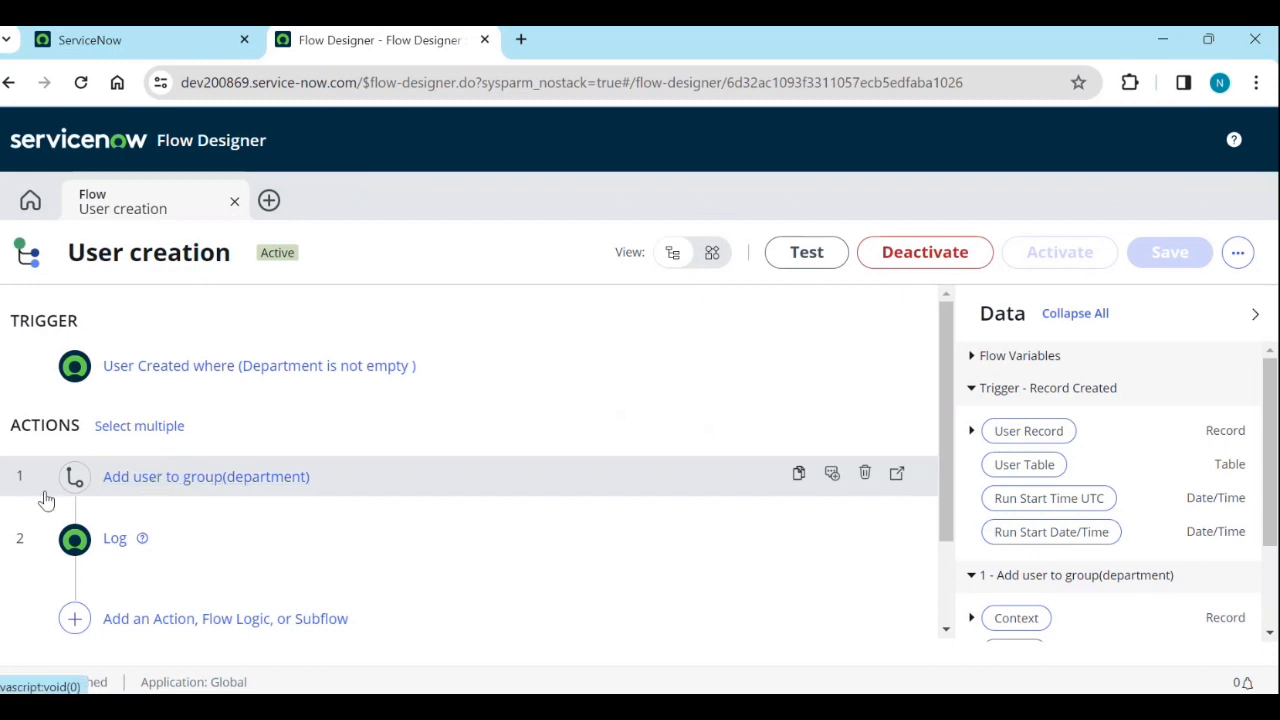
Open the action picker between the two existing flow actions and look through the ServiceNow Core actions and the installed spokes.
click(75, 508)
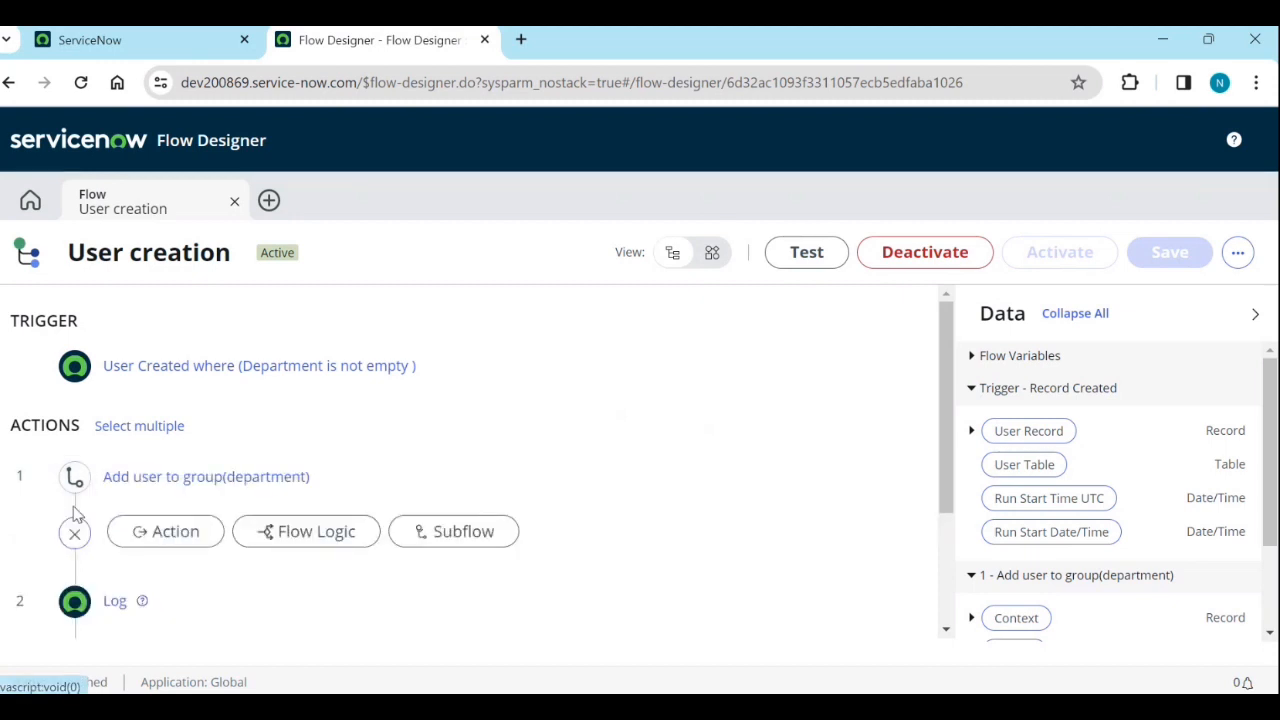
click(145, 535)
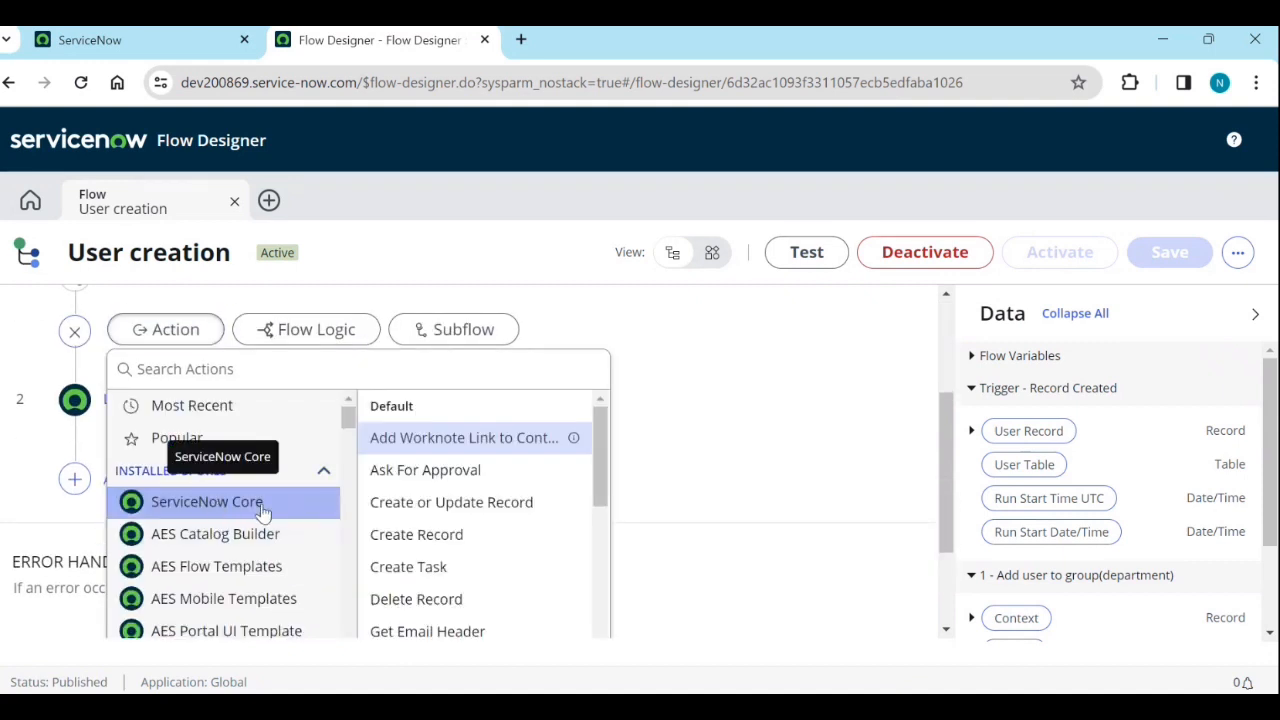
scroll(402, 476, down, 8)
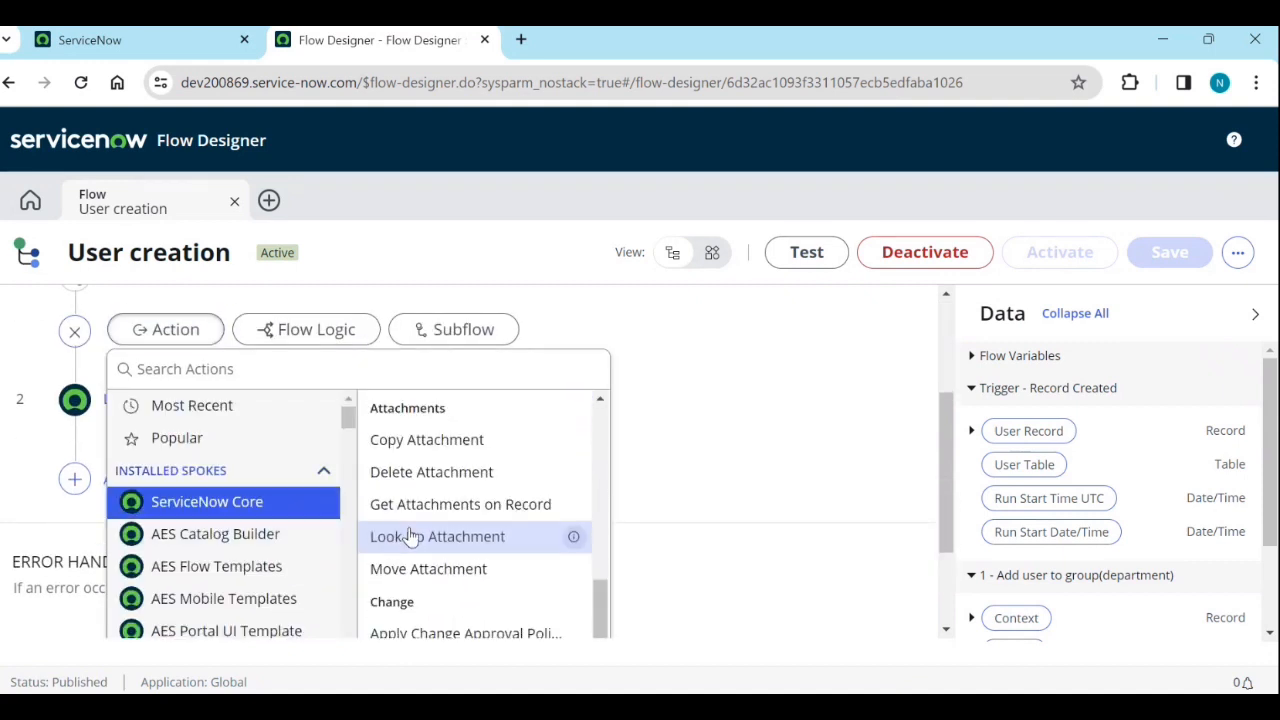
scroll(407, 538, down, 2)
scroll(408, 549, up, 6)
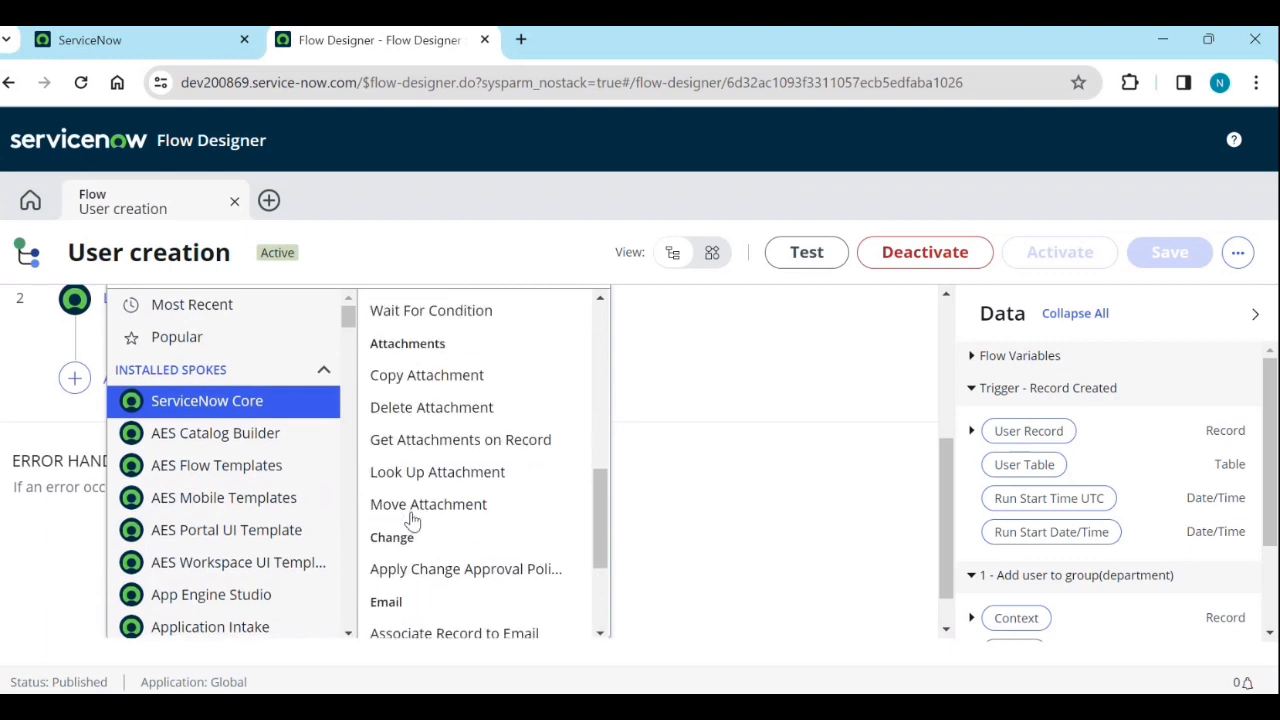
scroll(413, 521, up, 3)
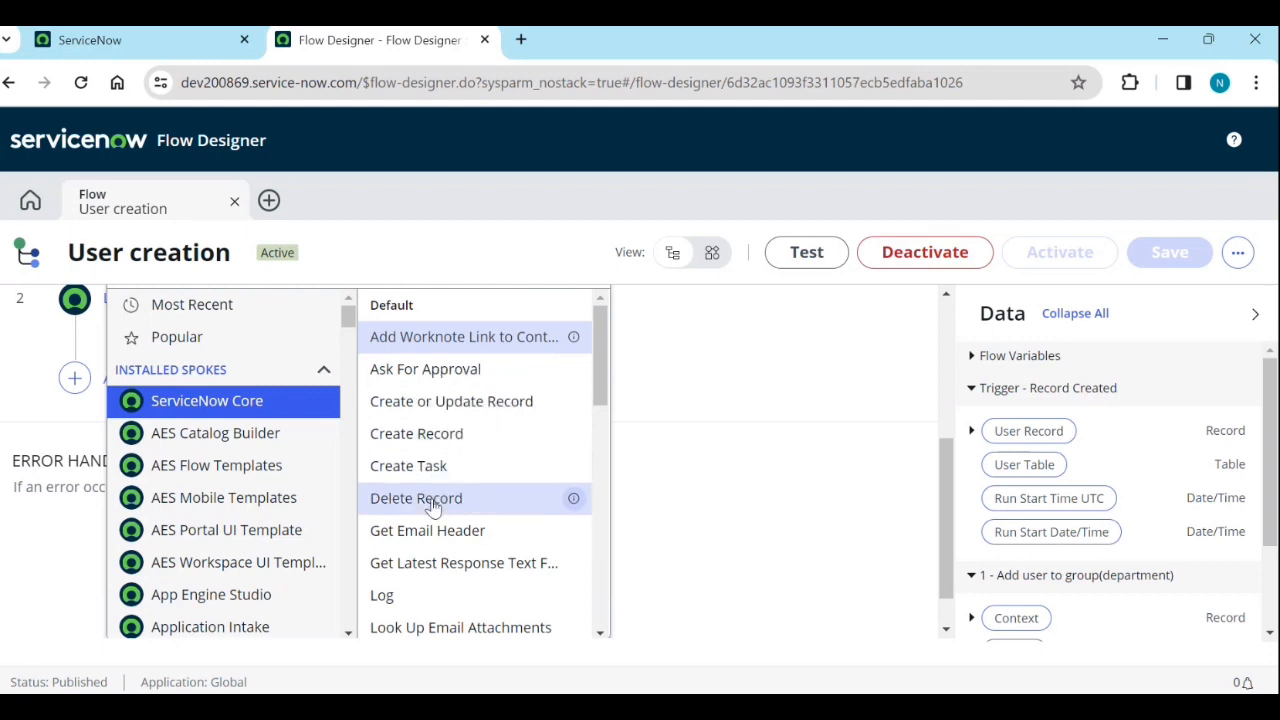
scroll(430, 590, down, 4)
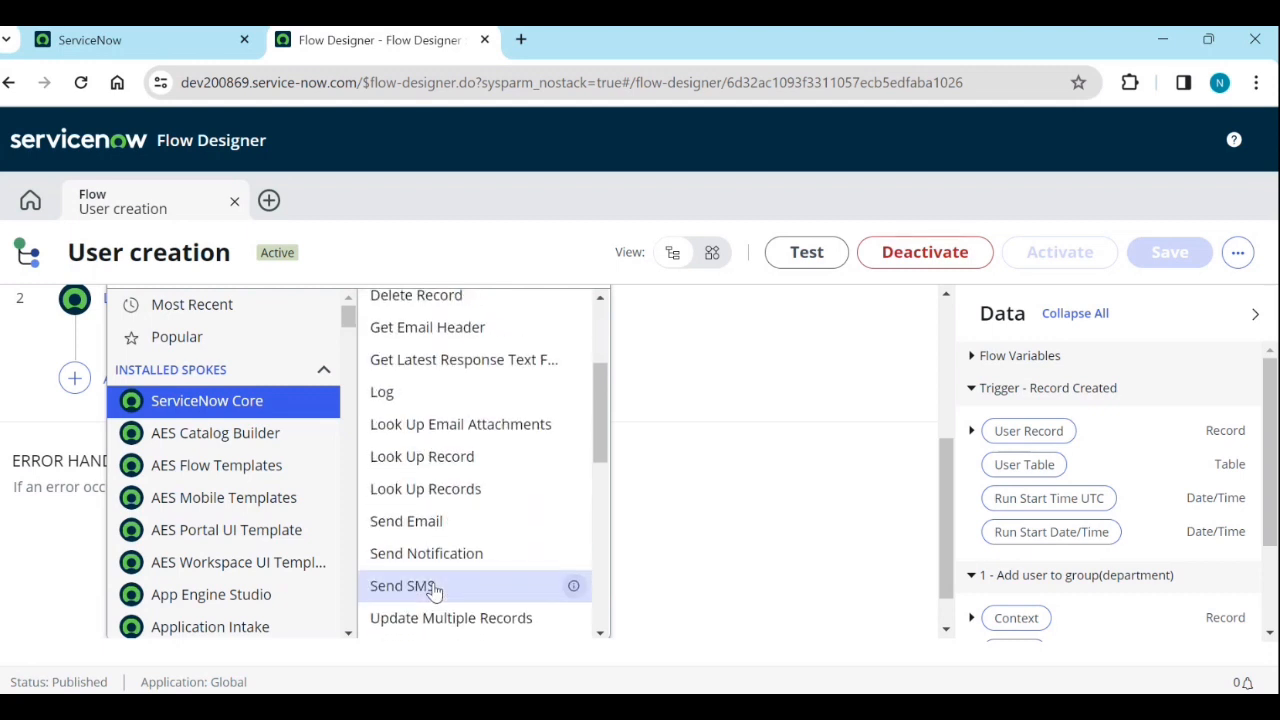
scroll(435, 600, down, 6)
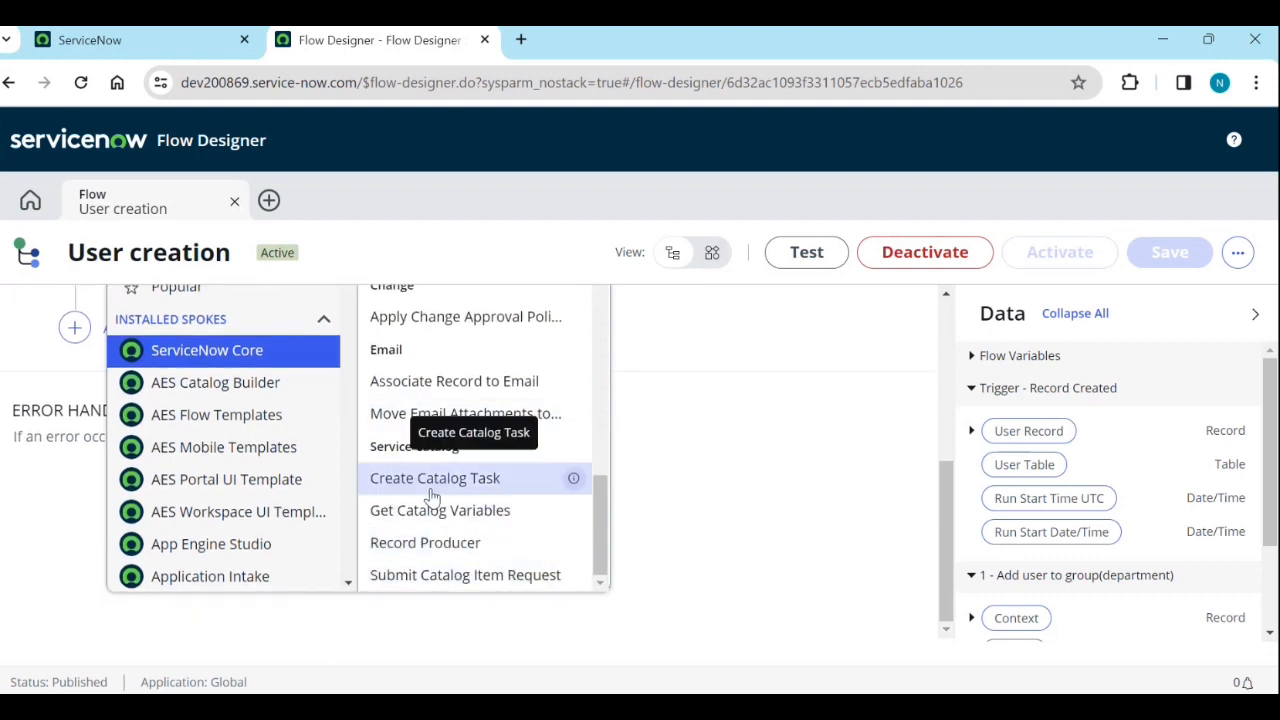
scroll(230, 420, down, 2)
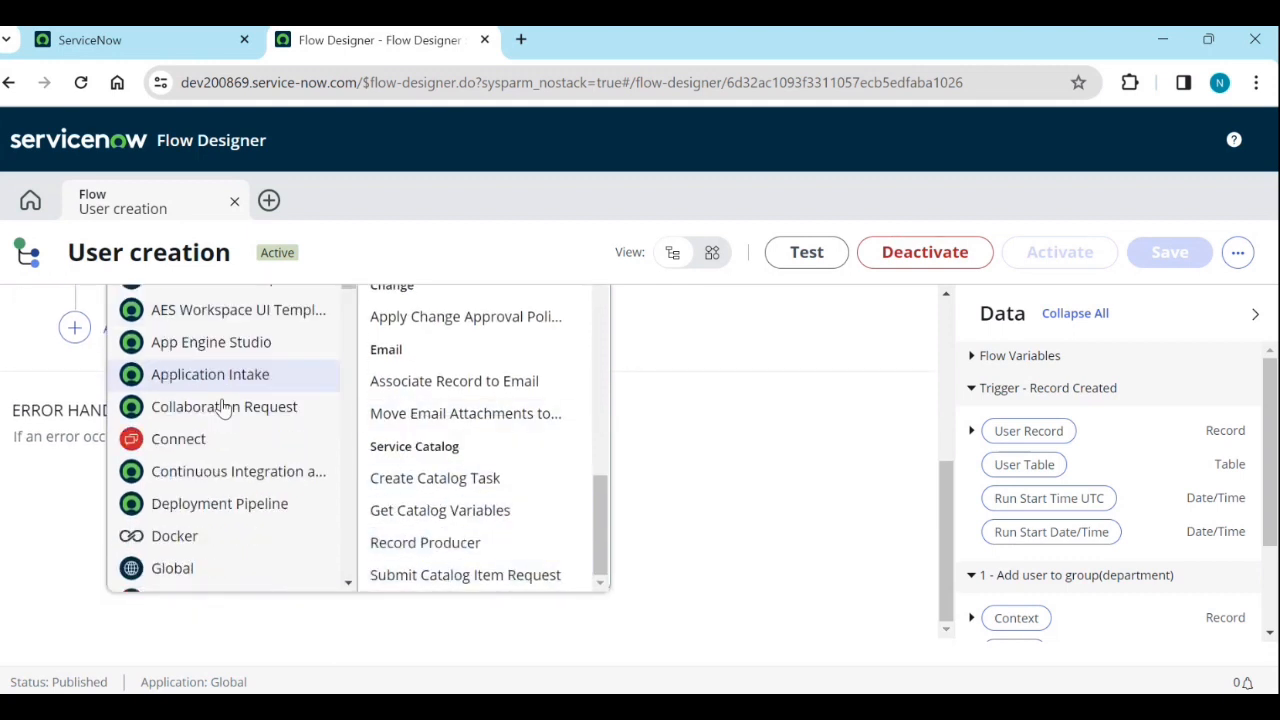
scroll(218, 432, down, 1)
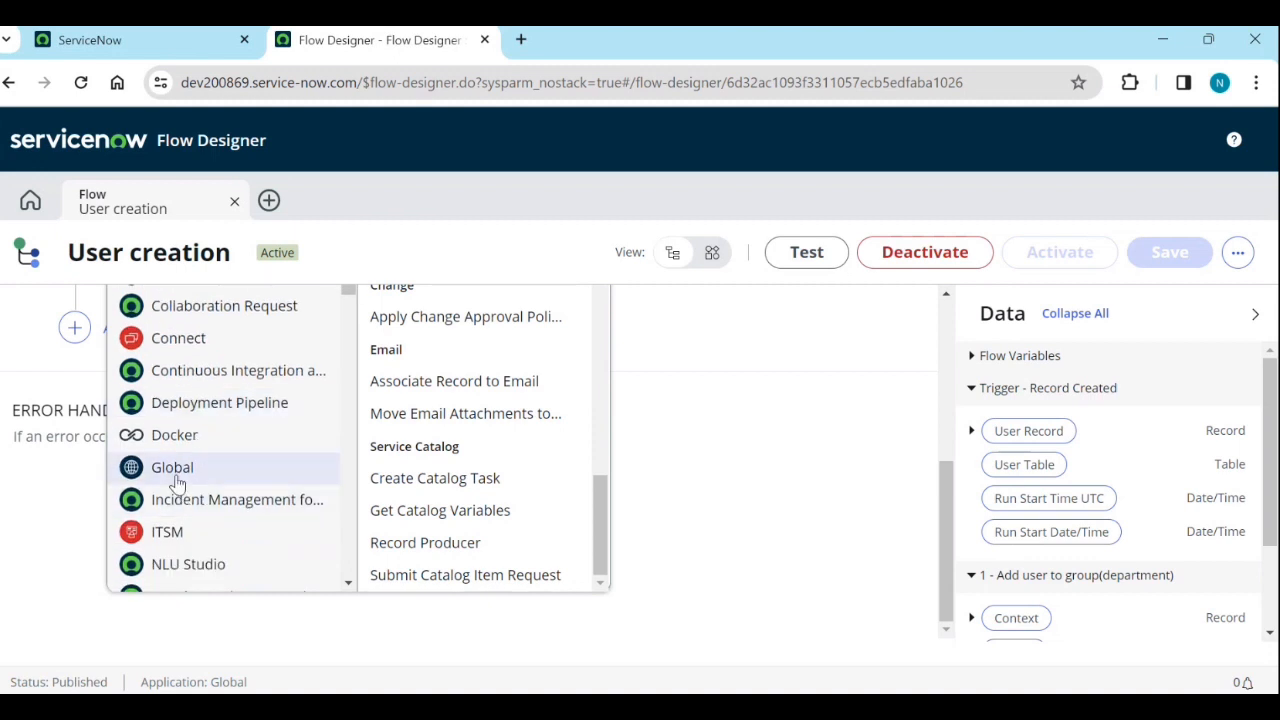
Look through the ITSM spoke's change, incident, problem and request actions, and close the picker without adding one.
click(170, 531)
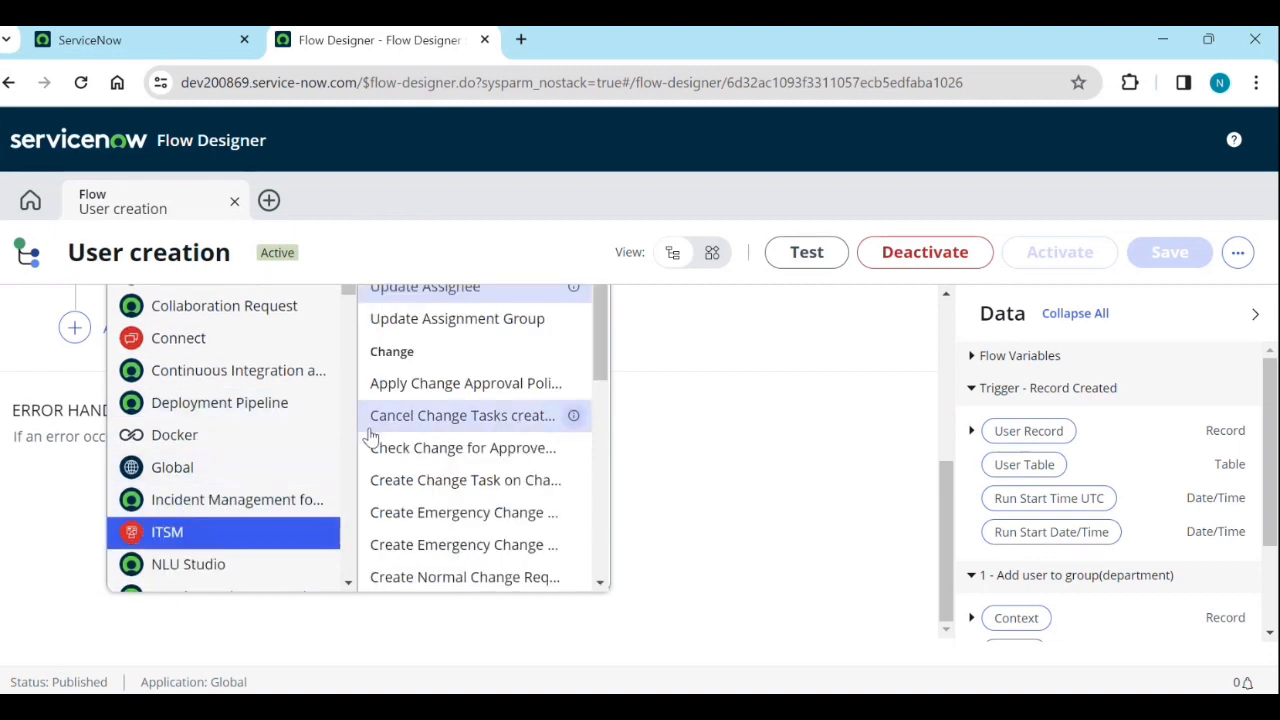
scroll(410, 400, down, 2)
scroll(425, 405, up, 2)
scroll(428, 497, down, 1)
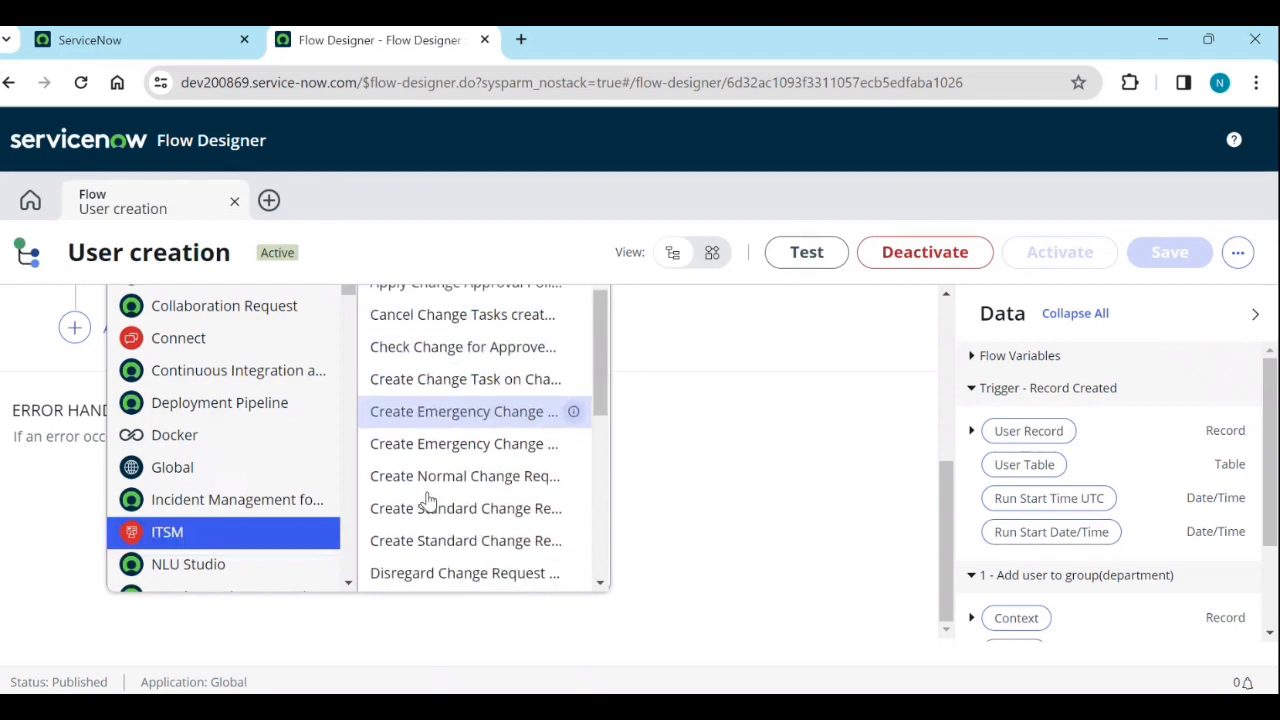
scroll(440, 520, down, 2)
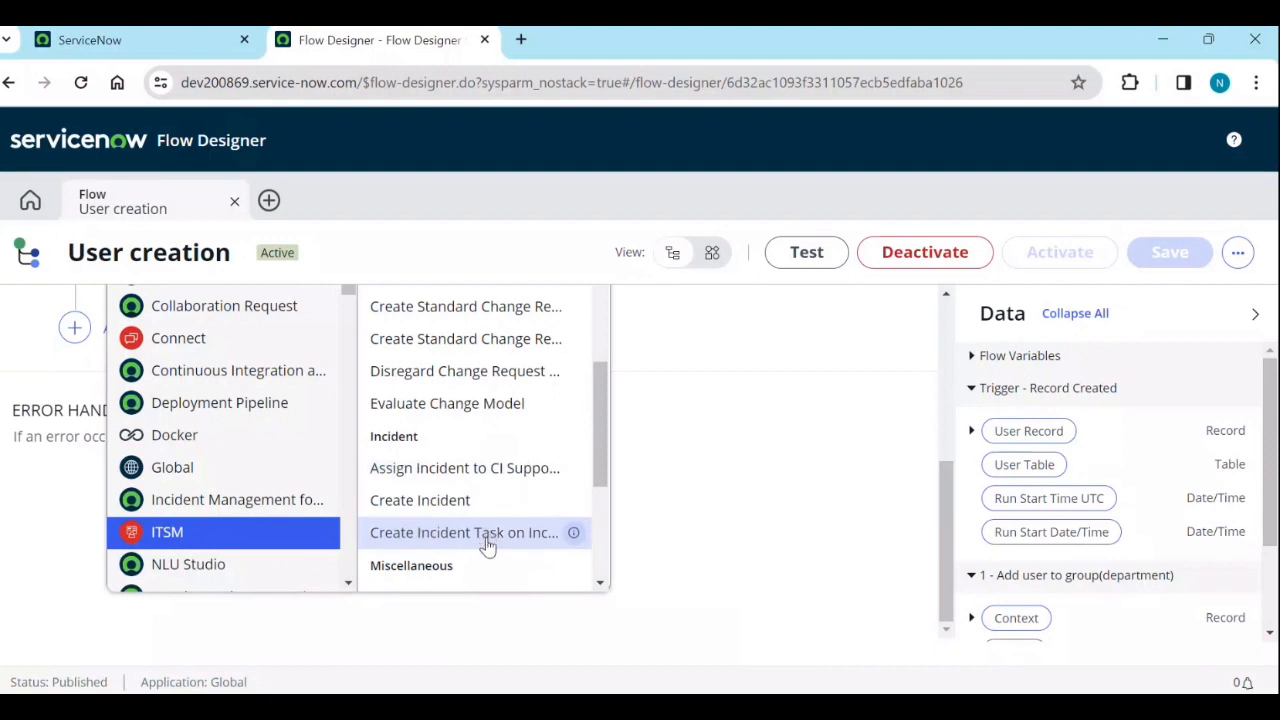
scroll(488, 552, down, 3)
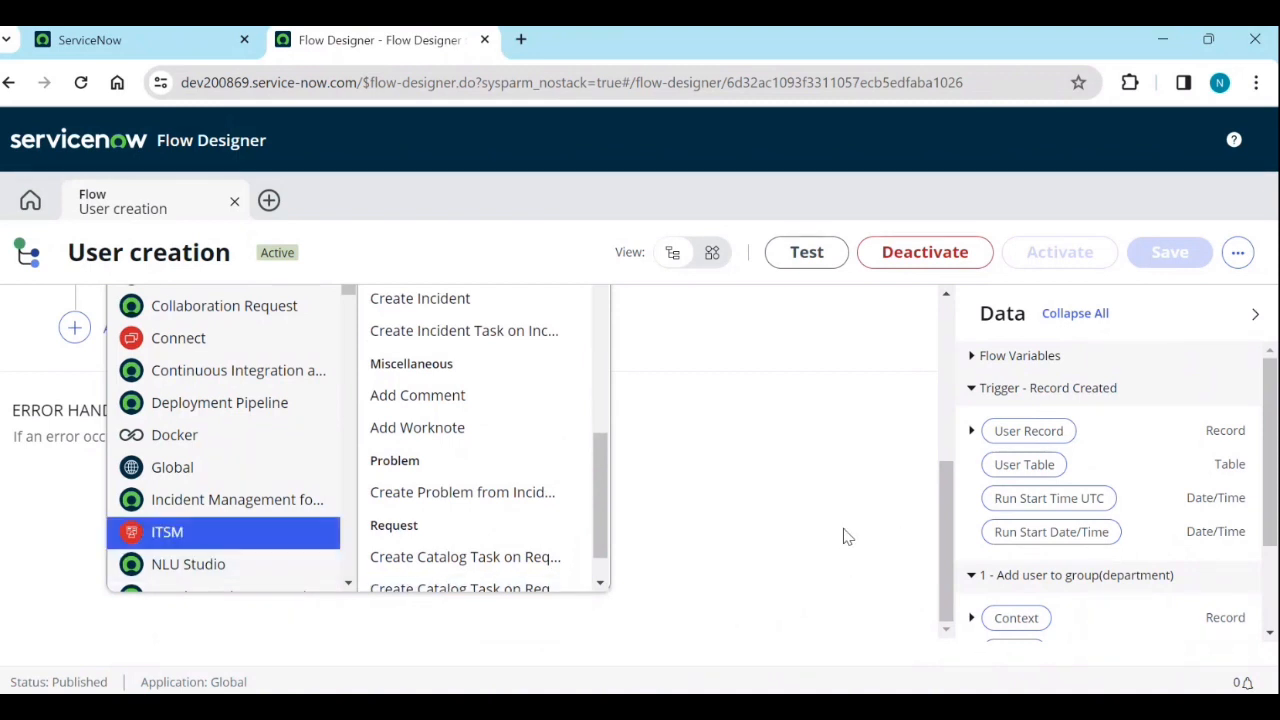
click(14, 536)
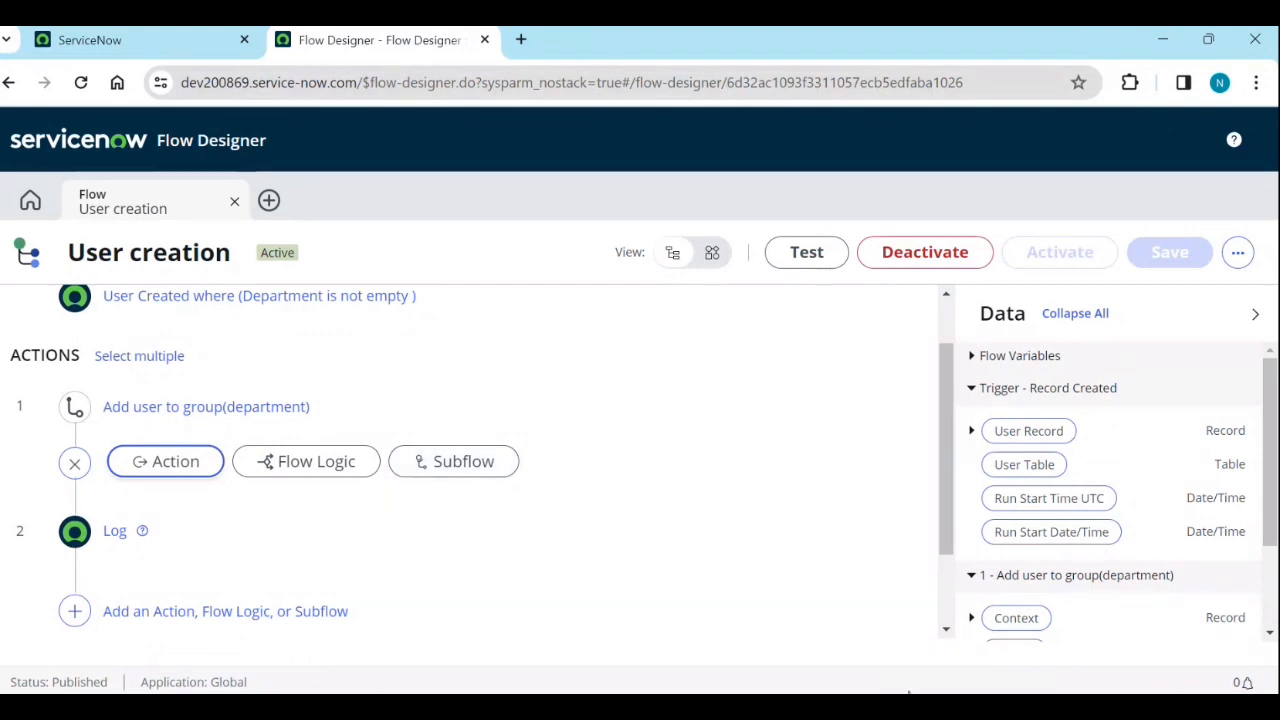
Switch to the Notepad note "Document the Process", add the line "incident is priority 1 > a problem record need to create", and minimize it.
click(900, 706)
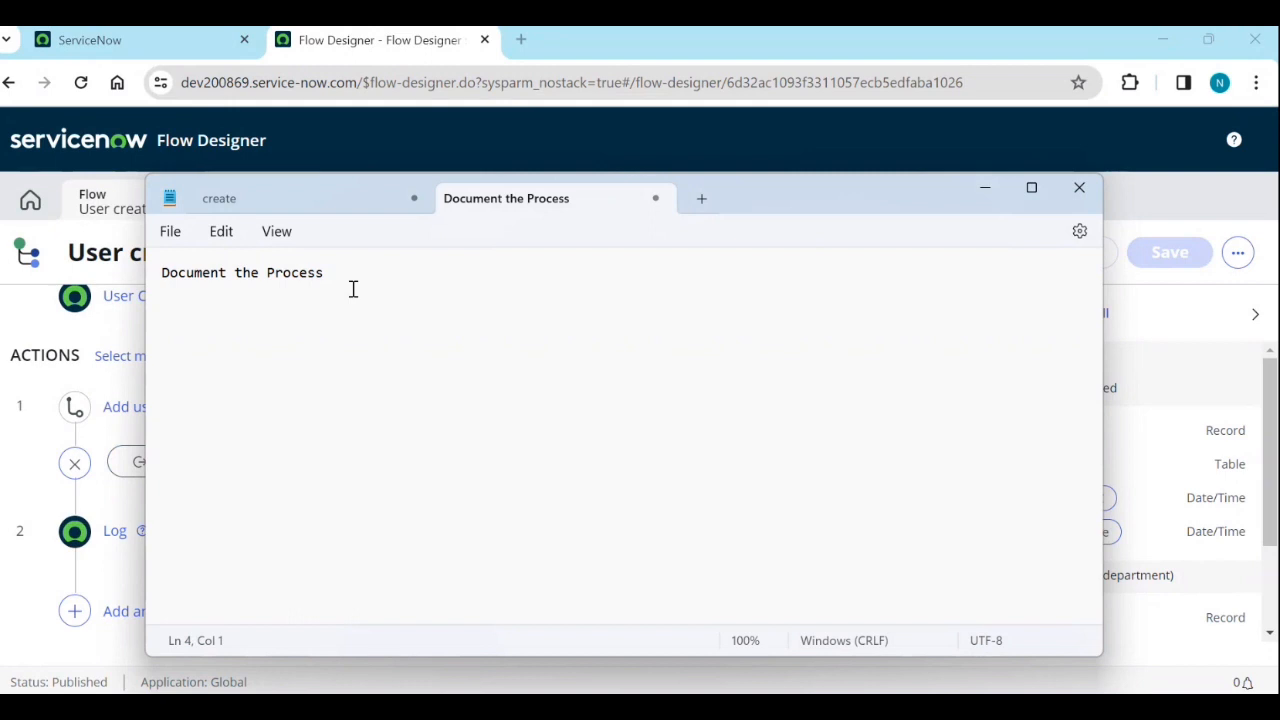
key(Return)
text(incident is)
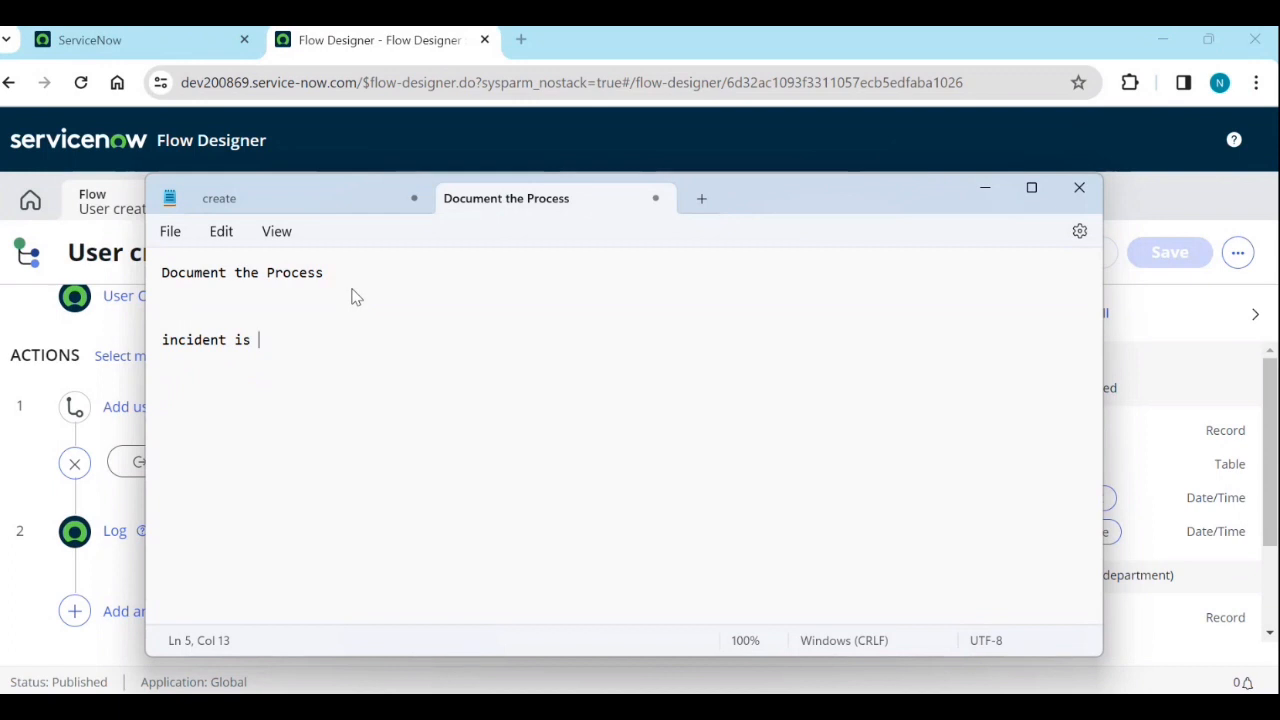
text( major)
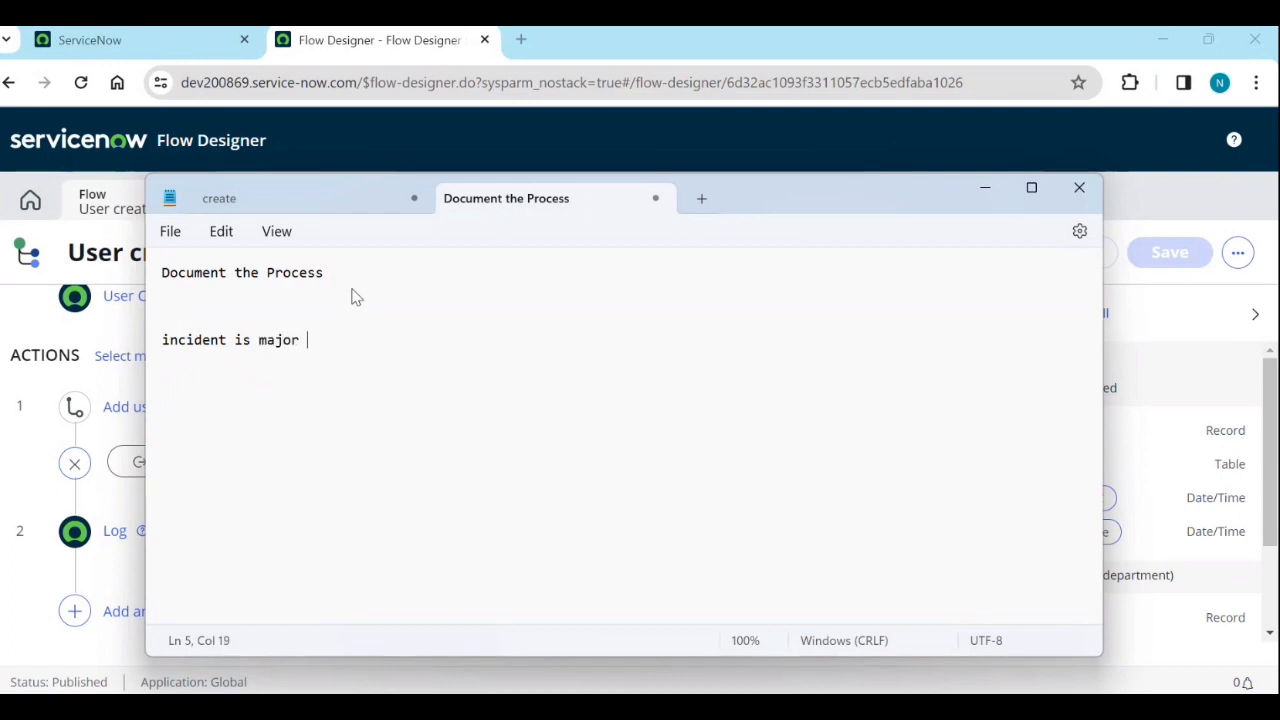
key(BackSpace)
key(BackSpace)
key(BackSpace)
key(BackSpace)
key(BackSpace)
key(BackSpace)
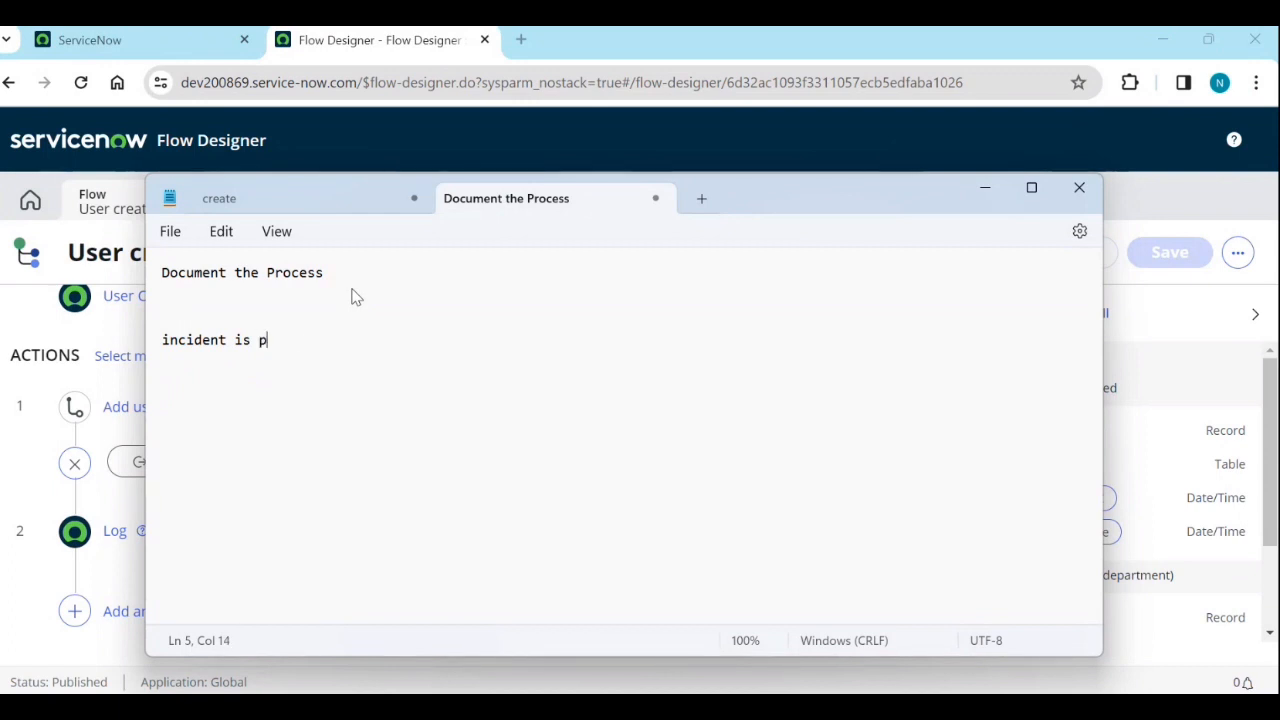
text(priority 1 > a pro)
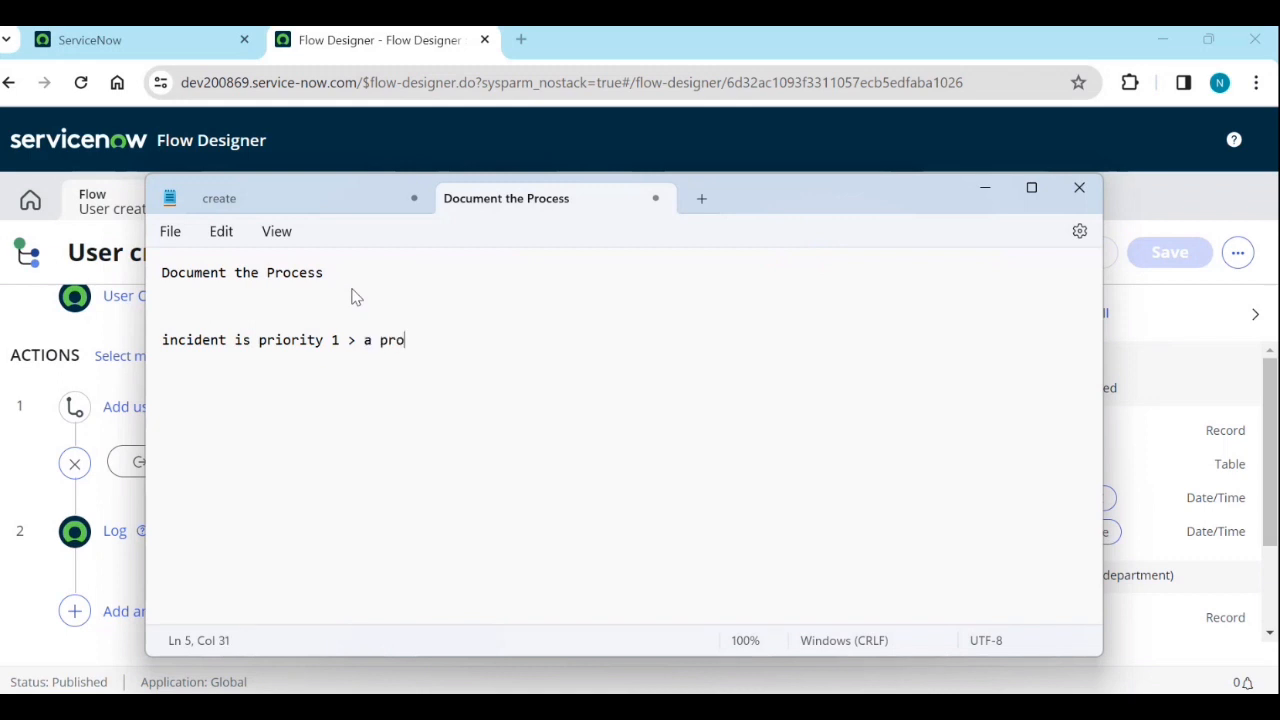
text(blem record need to)
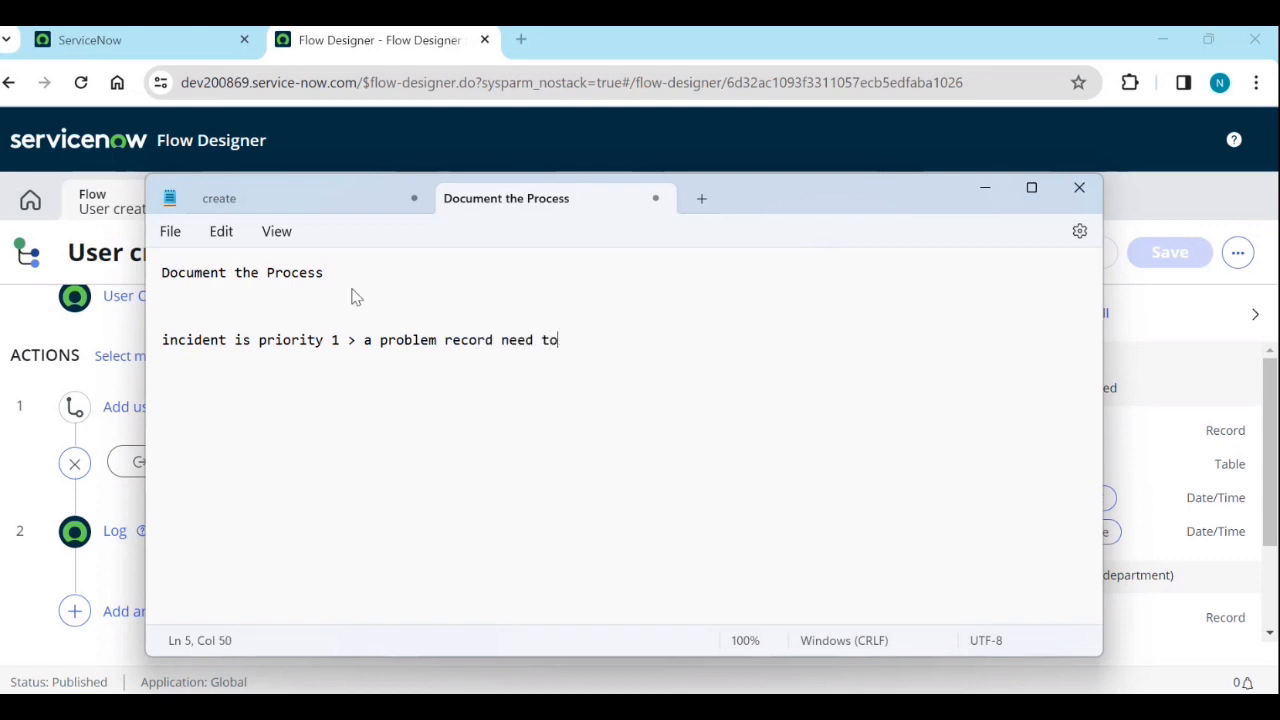
text( crette)
key(BackSpace)
key(BackSpace)
key(BackSpace)
key(BackSpace)
text(reate)
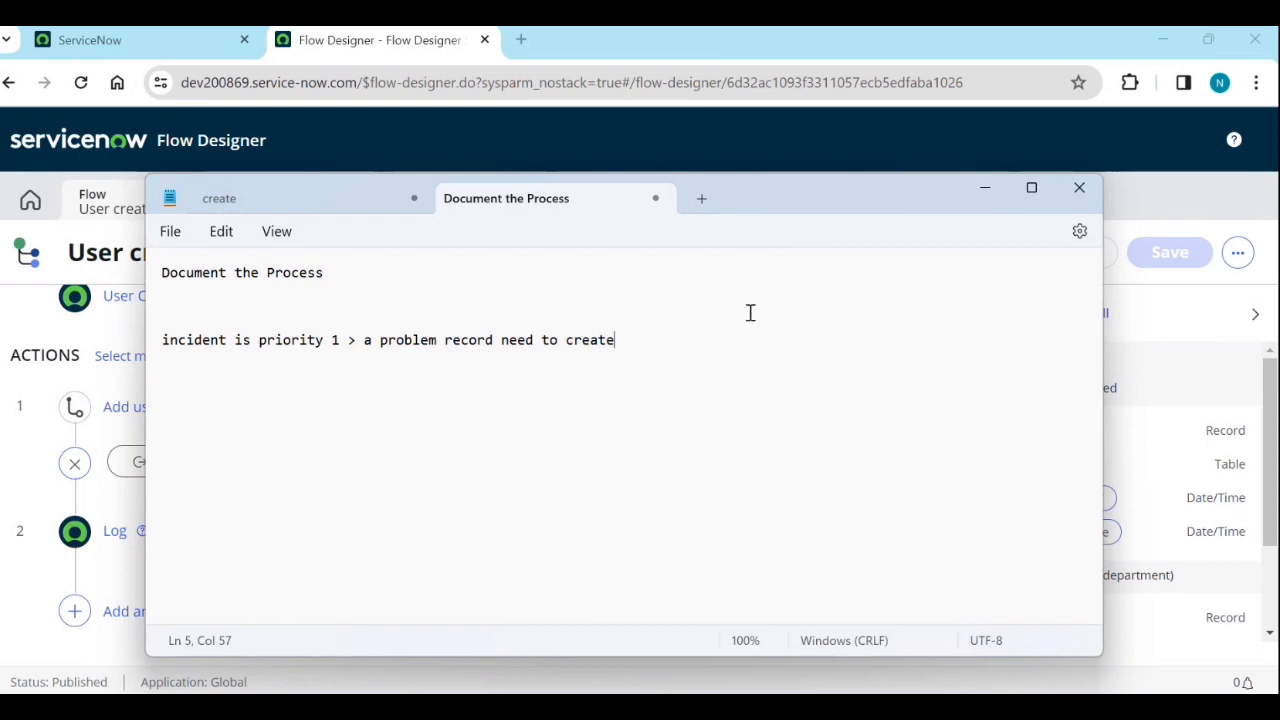
click(984, 196)
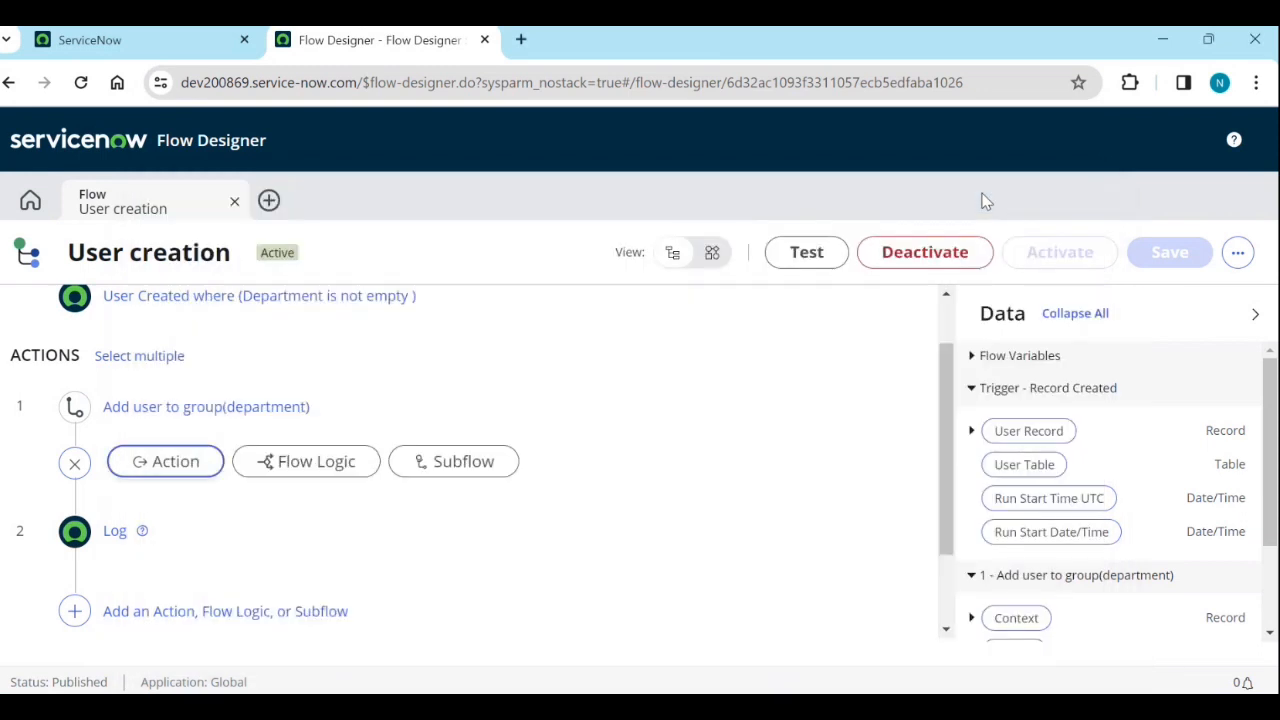
Start a new flow in Flow Designer and name it "Incident update".
click(265, 206)
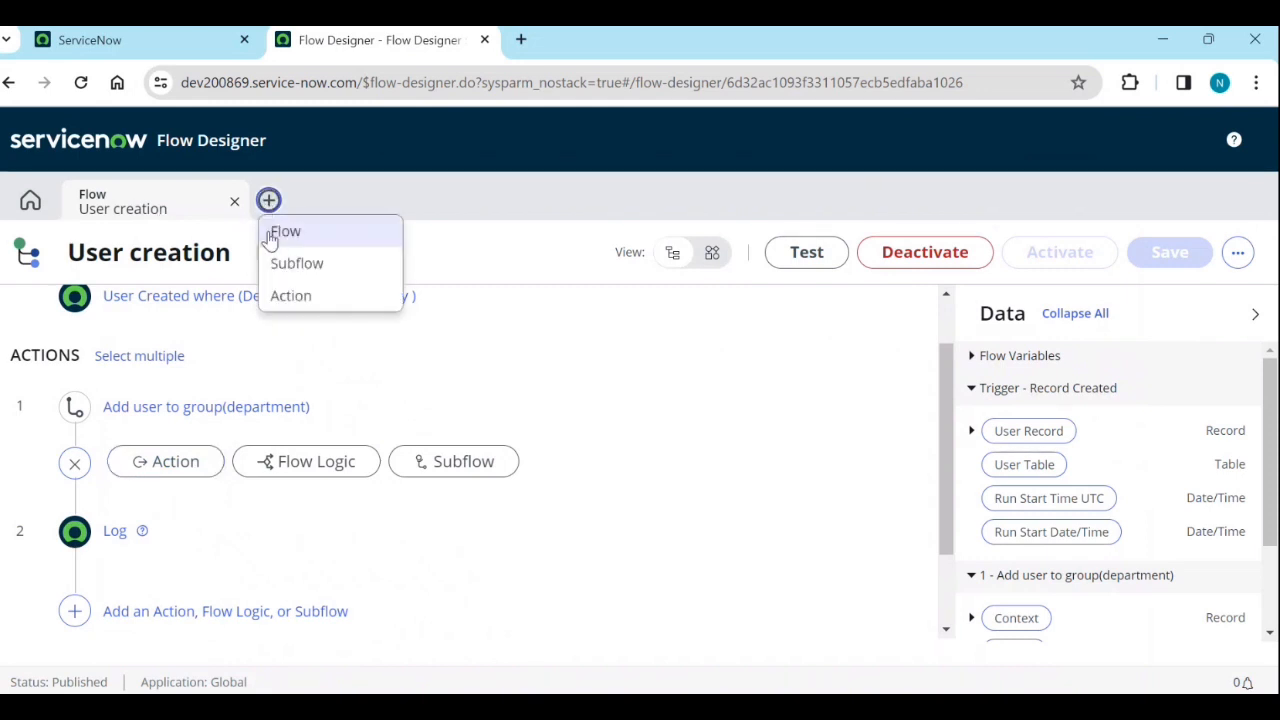
click(272, 232)
click(503, 254)
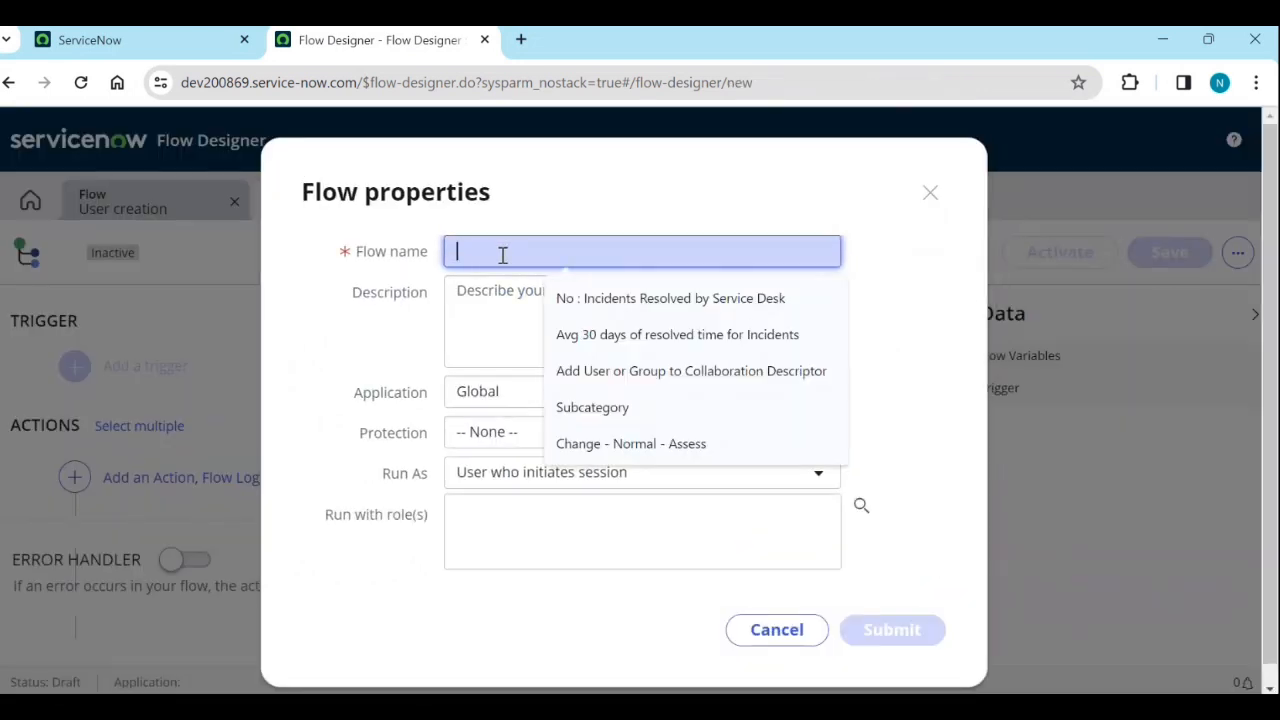
text(Create)
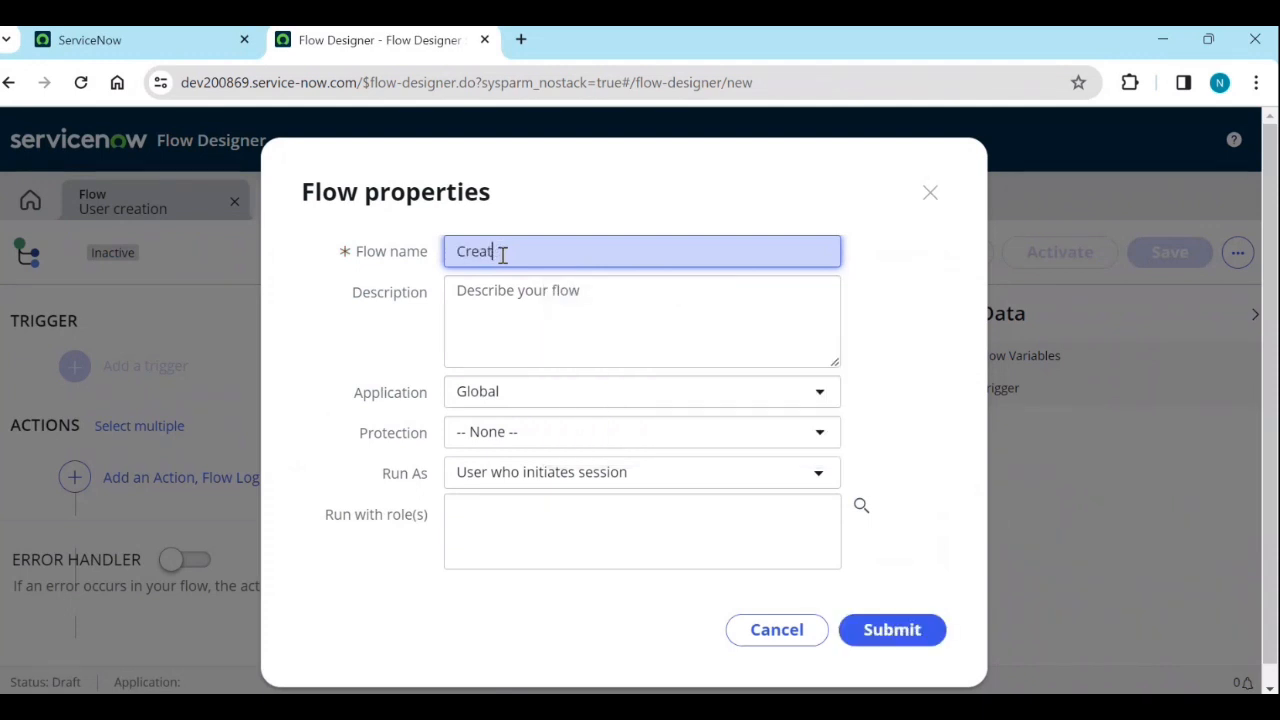
key(BackSpace)
key(BackSpace)
key(BackSpace)
key(BackSpace)
key(BackSpace)
text(Incident update)
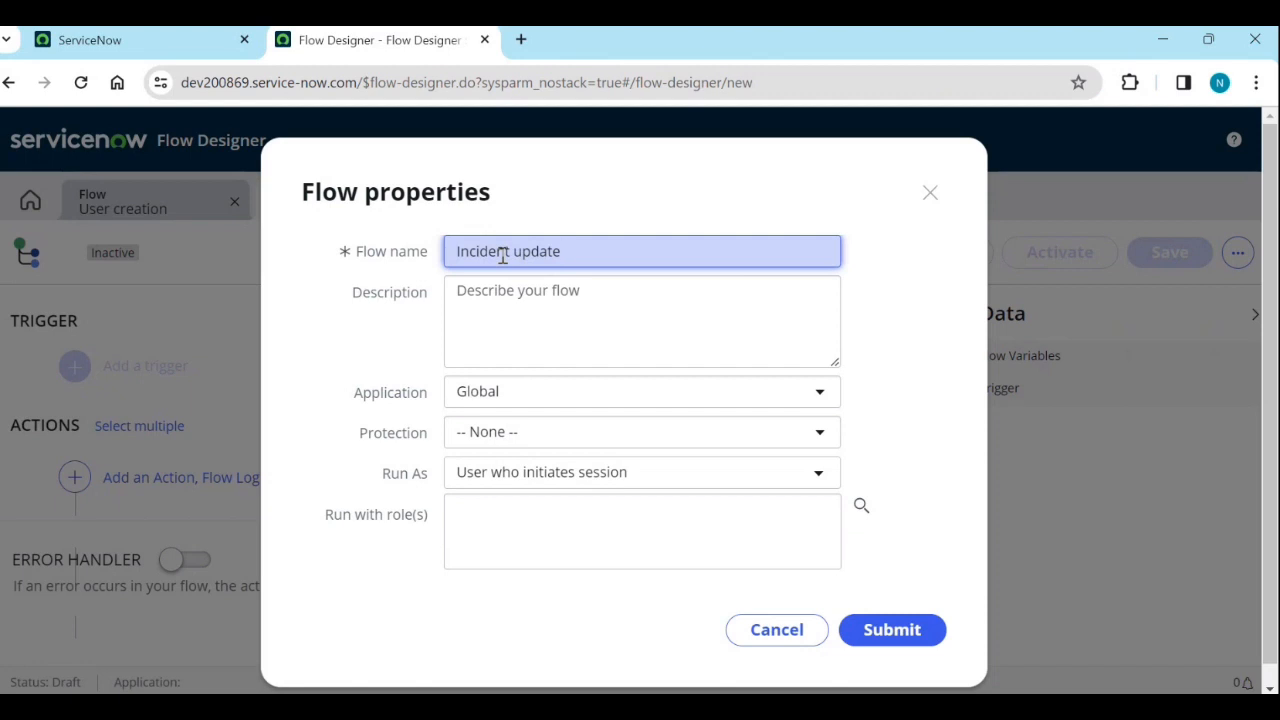
Submit the flow properties with the description "when incident is updated do ...." and Run As set to System User, skipping the tour.
click(517, 317)
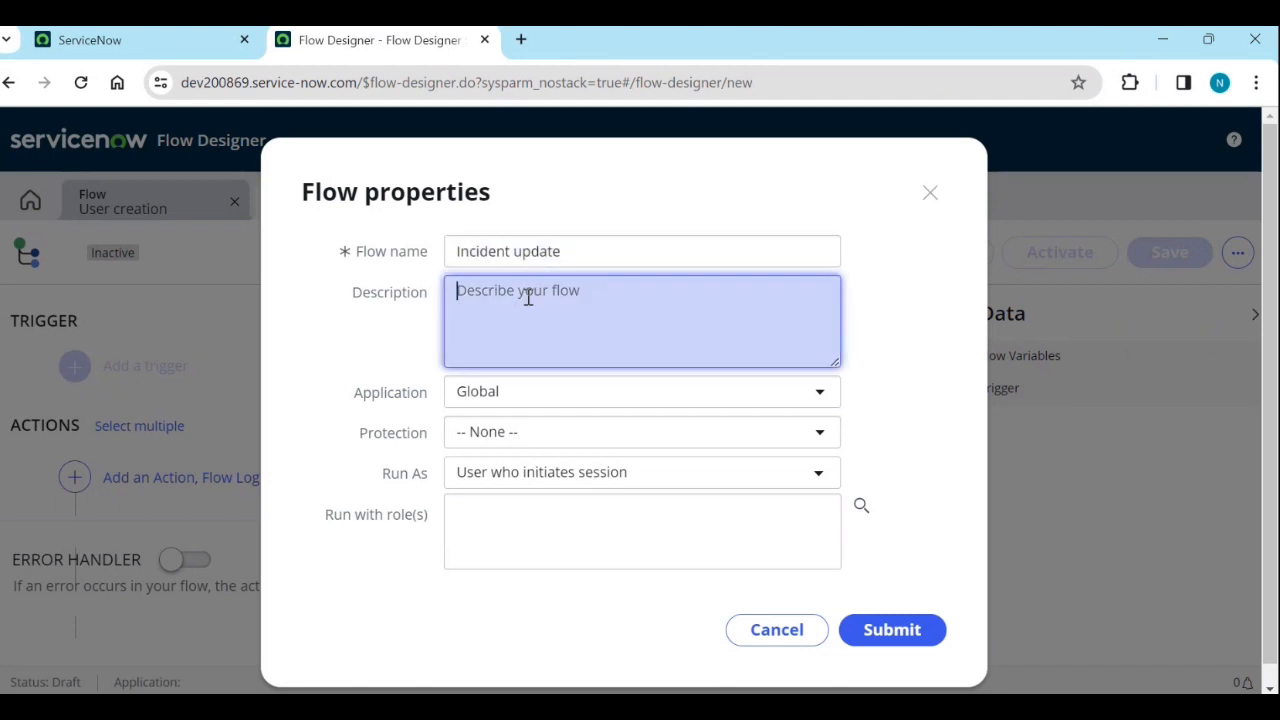
text(w)
text(hen incident is updated do ...)
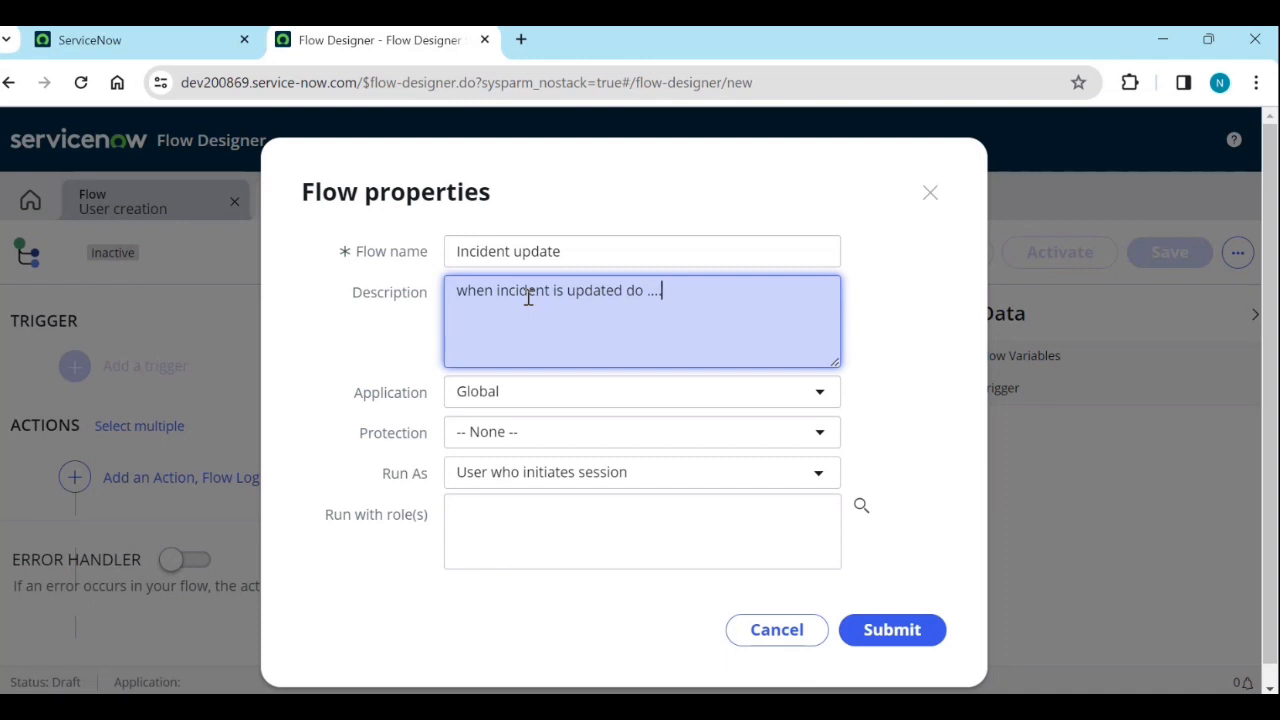
click(517, 471)
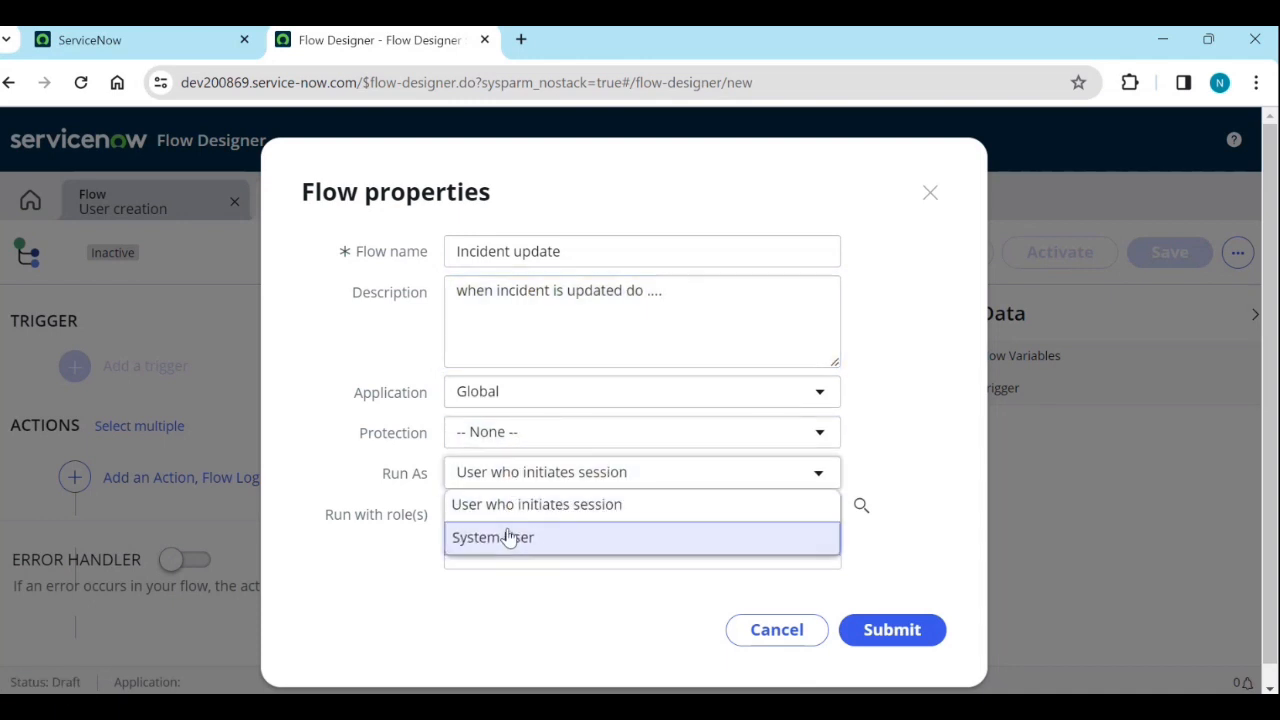
click(508, 537)
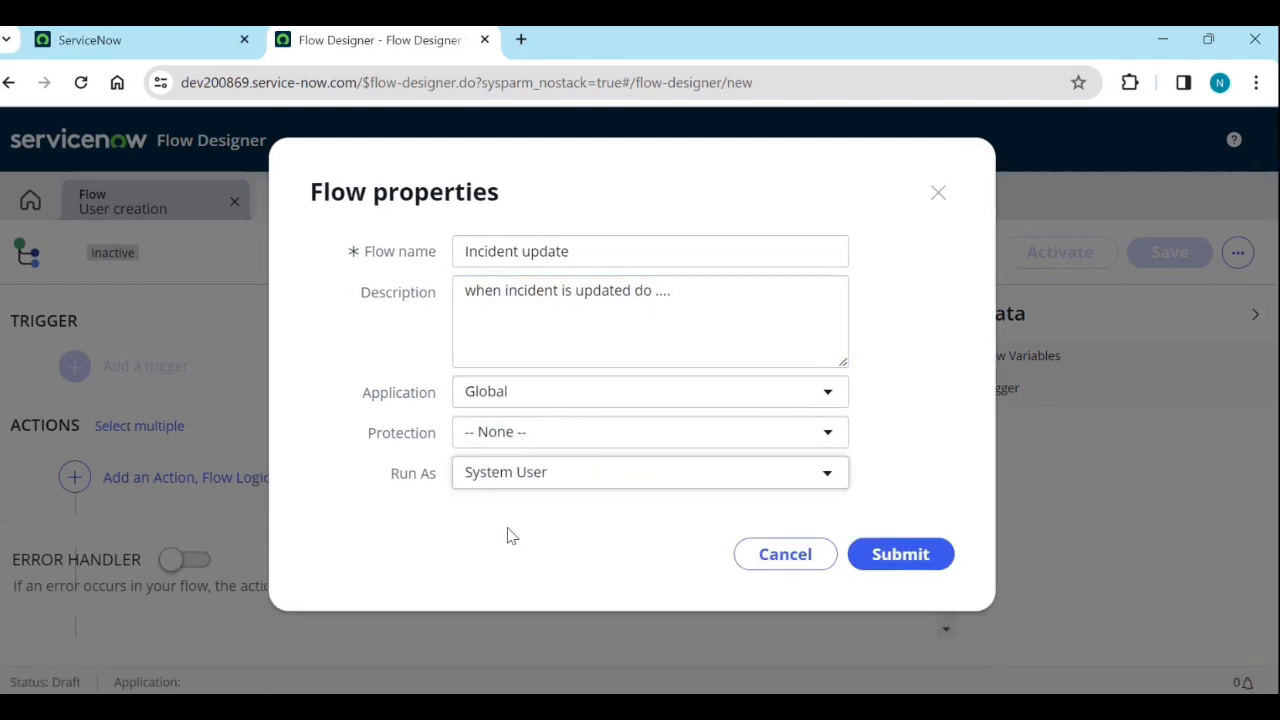
click(900, 555)
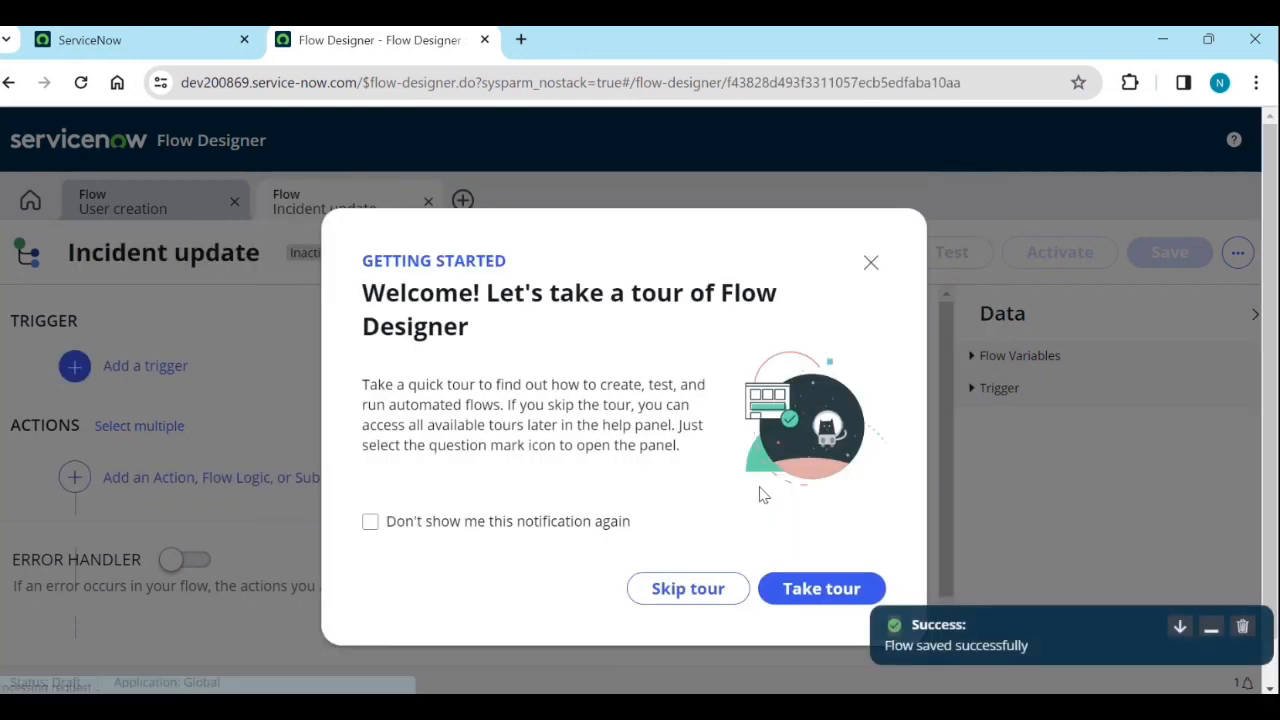
click(733, 588)
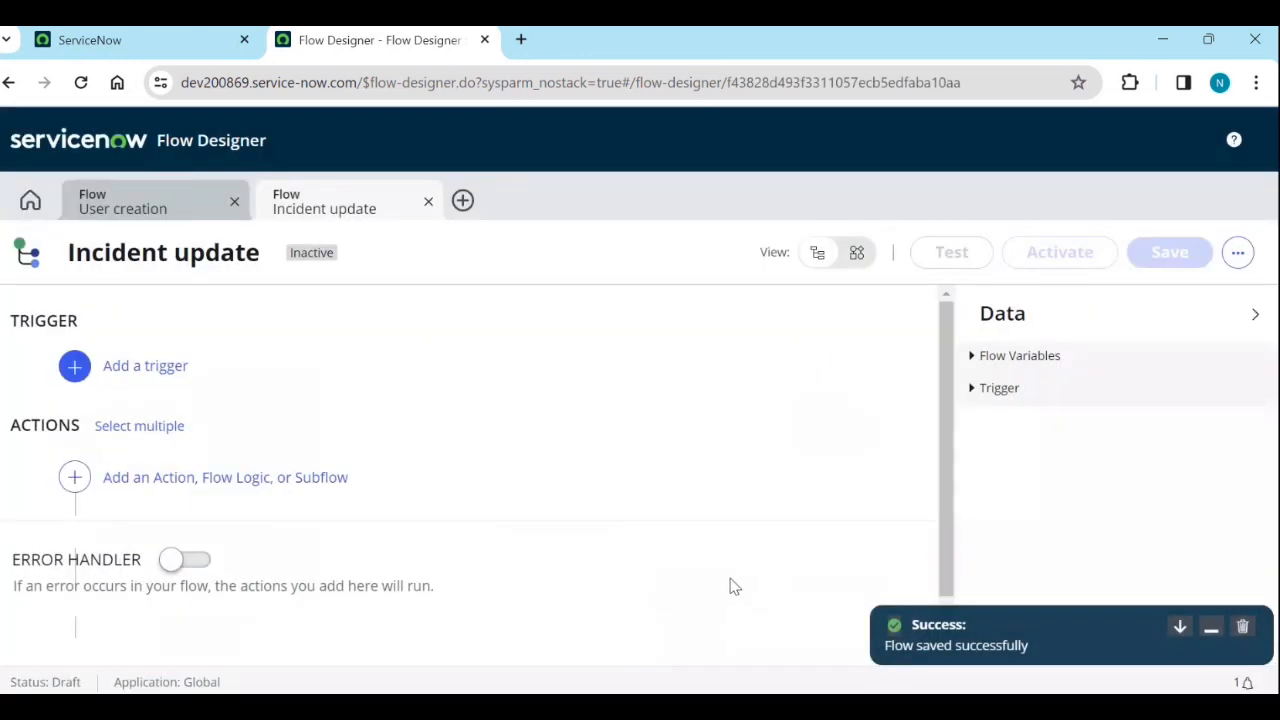
Add a record trigger of type Created or Updated to the flow and set its table to Incident [incident].
click(157, 378)
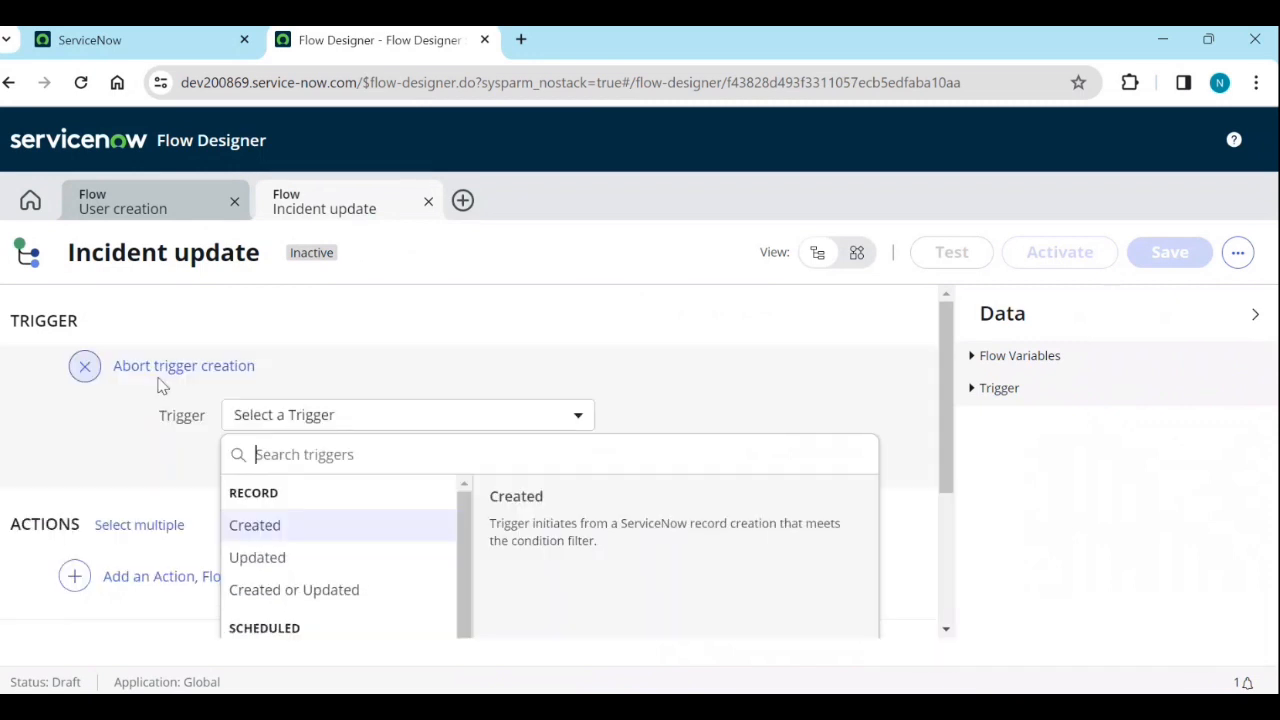
click(289, 560)
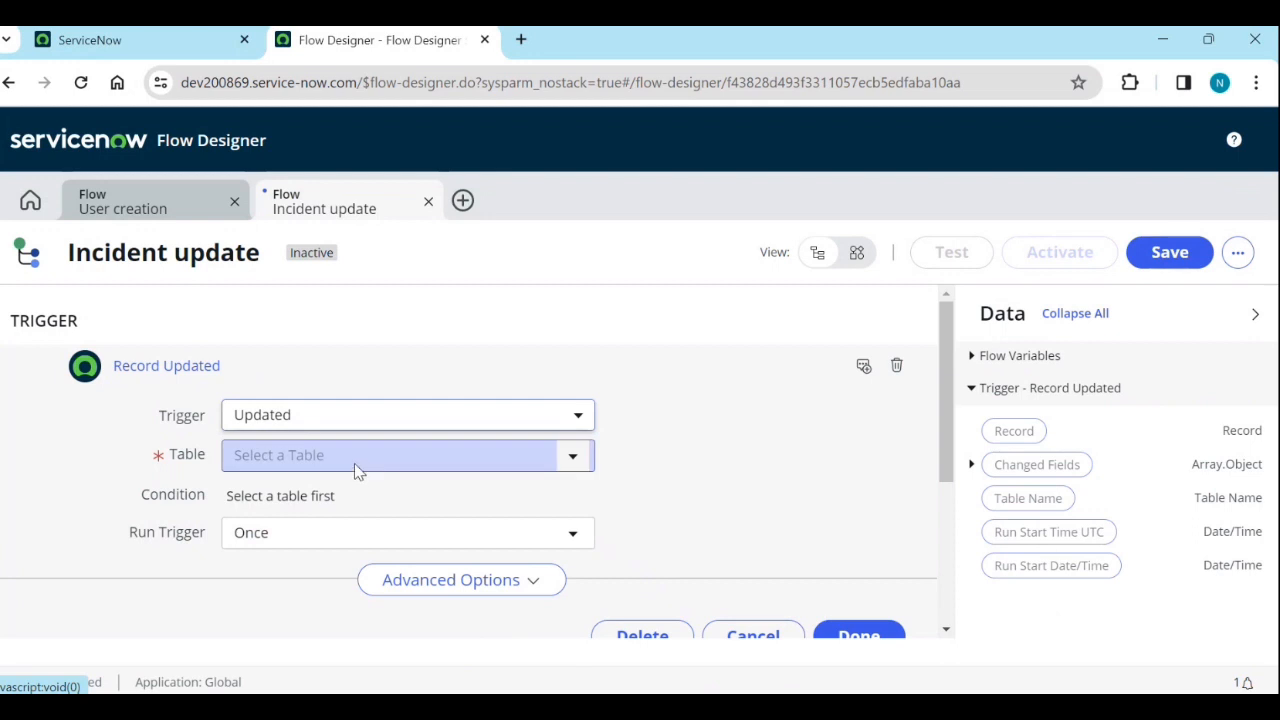
click(382, 425)
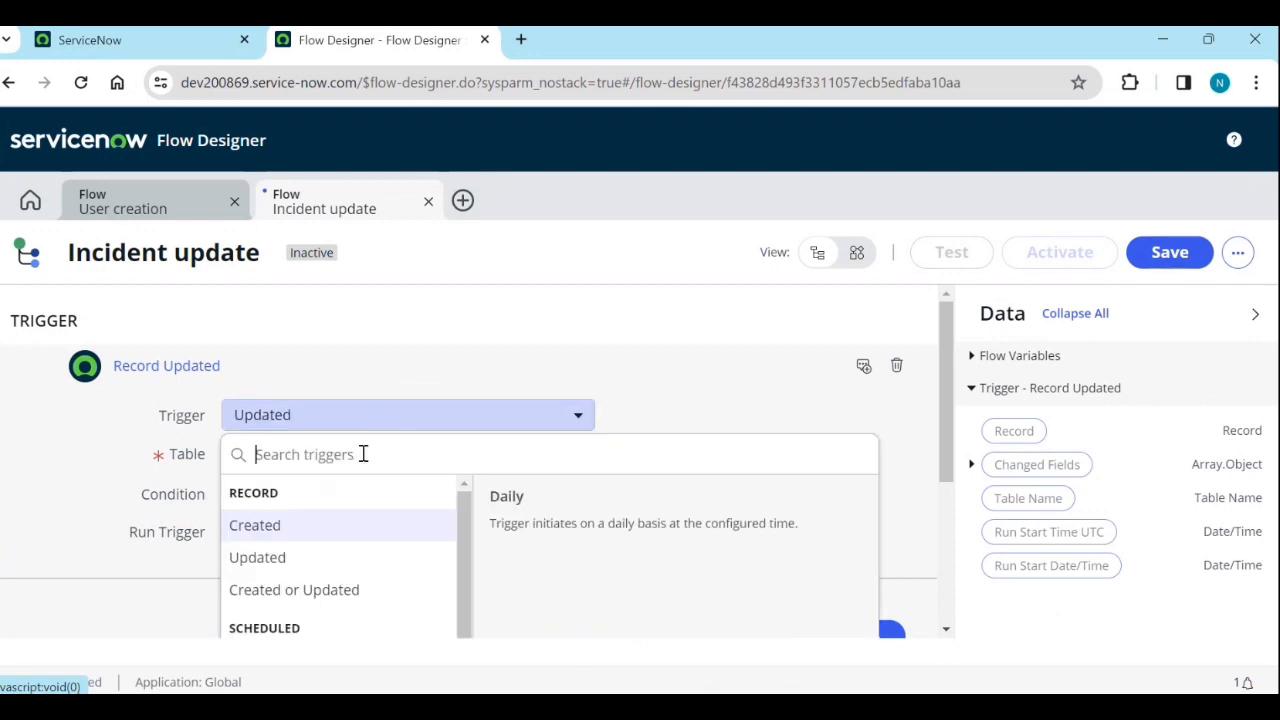
click(316, 590)
click(290, 458)
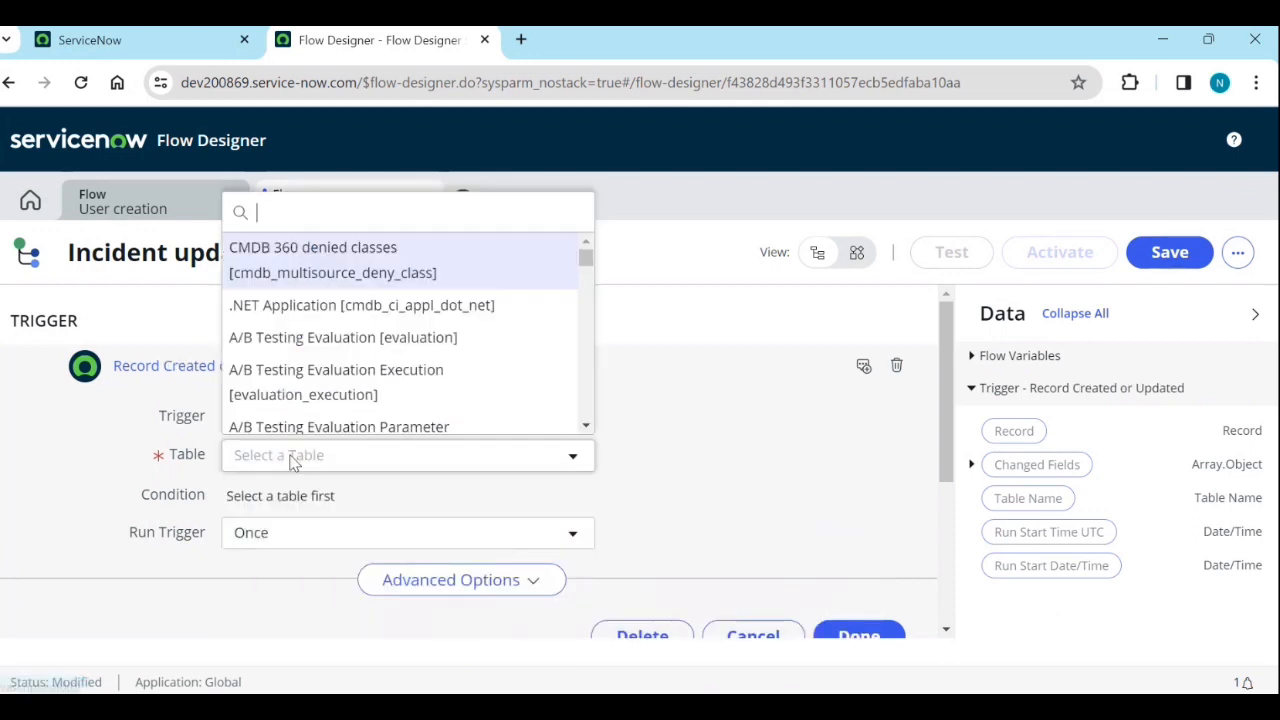
text(incident)
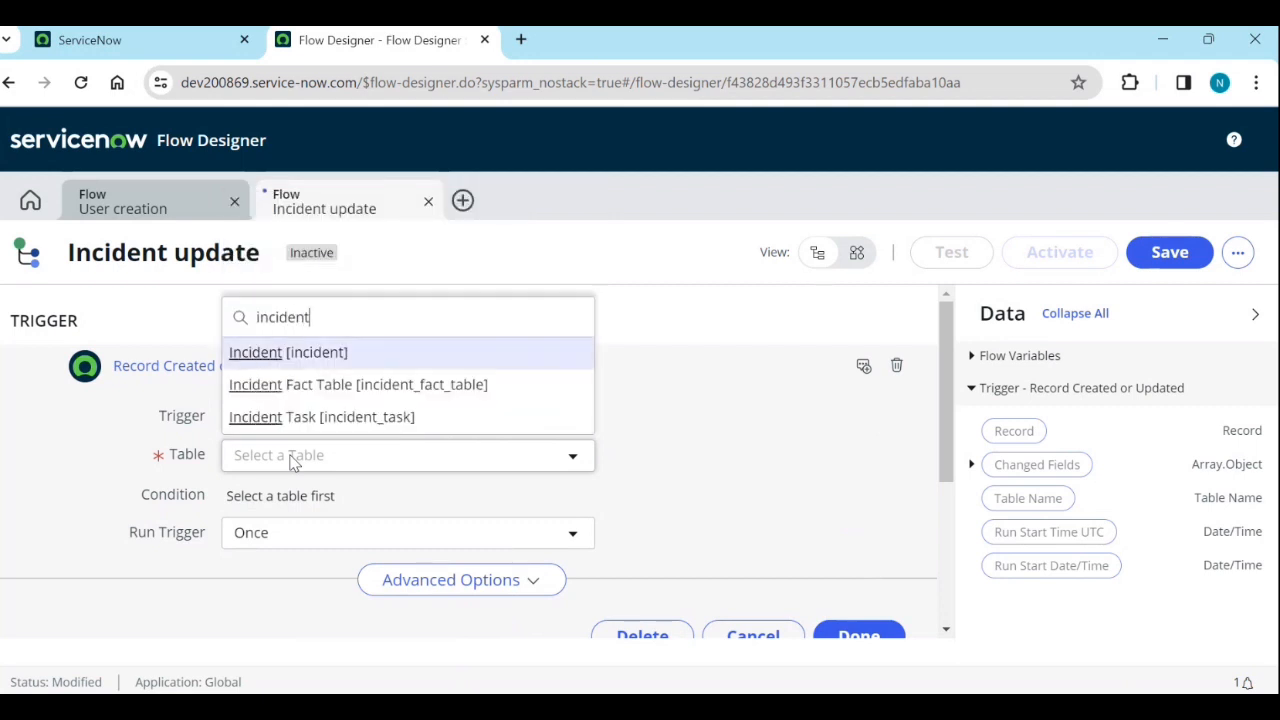
key(Return)
Set the trigger to run For every update and finish configuring it.
scroll(294, 475, down, 2)
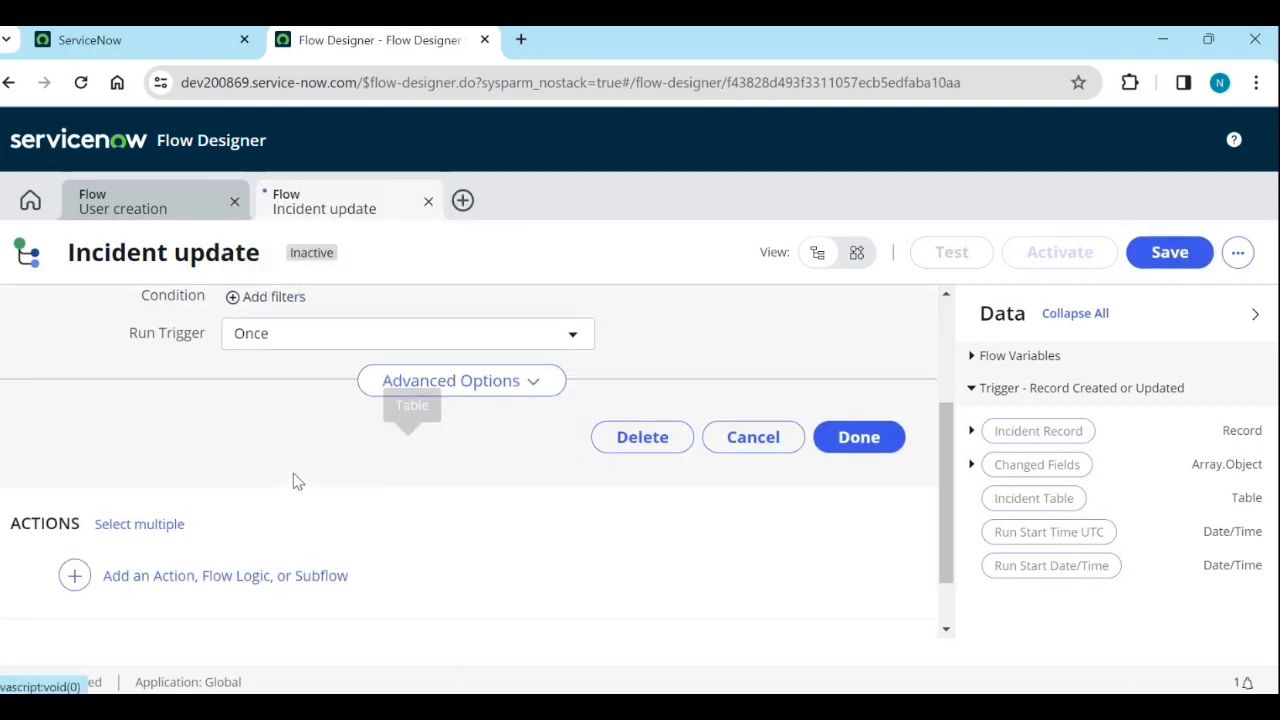
click(270, 347)
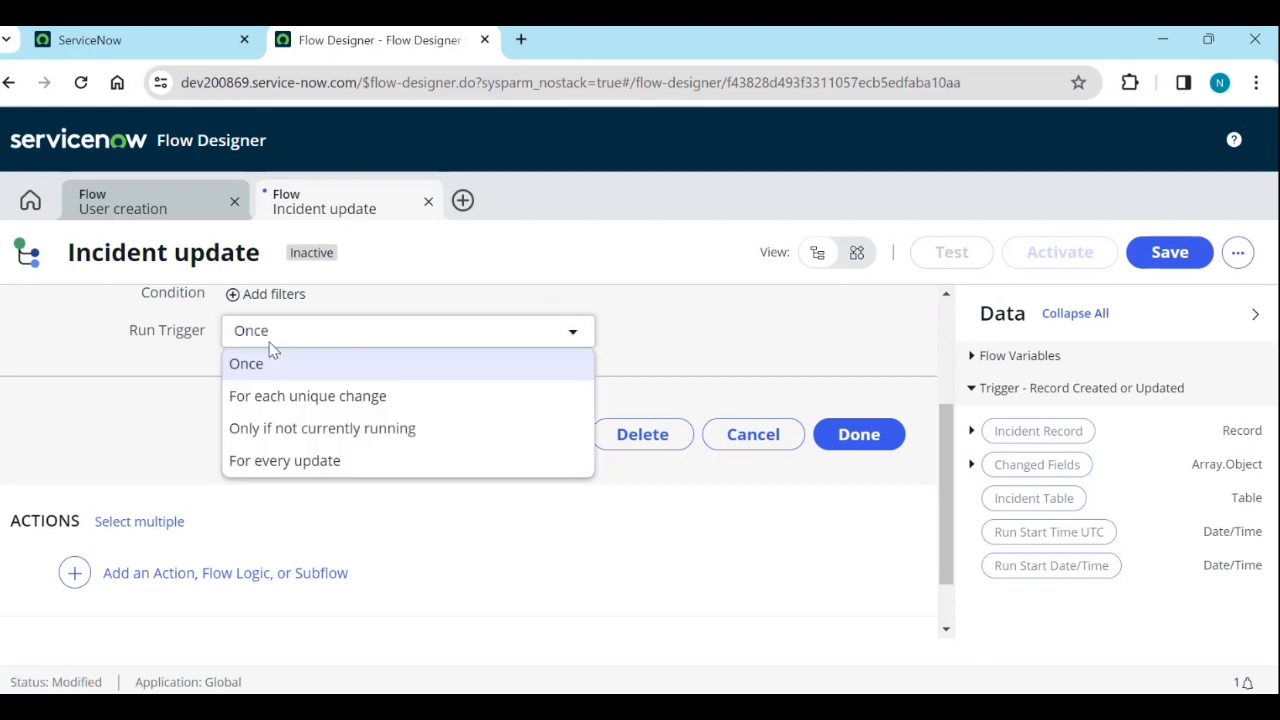
click(274, 461)
scroll(330, 464, down, 1)
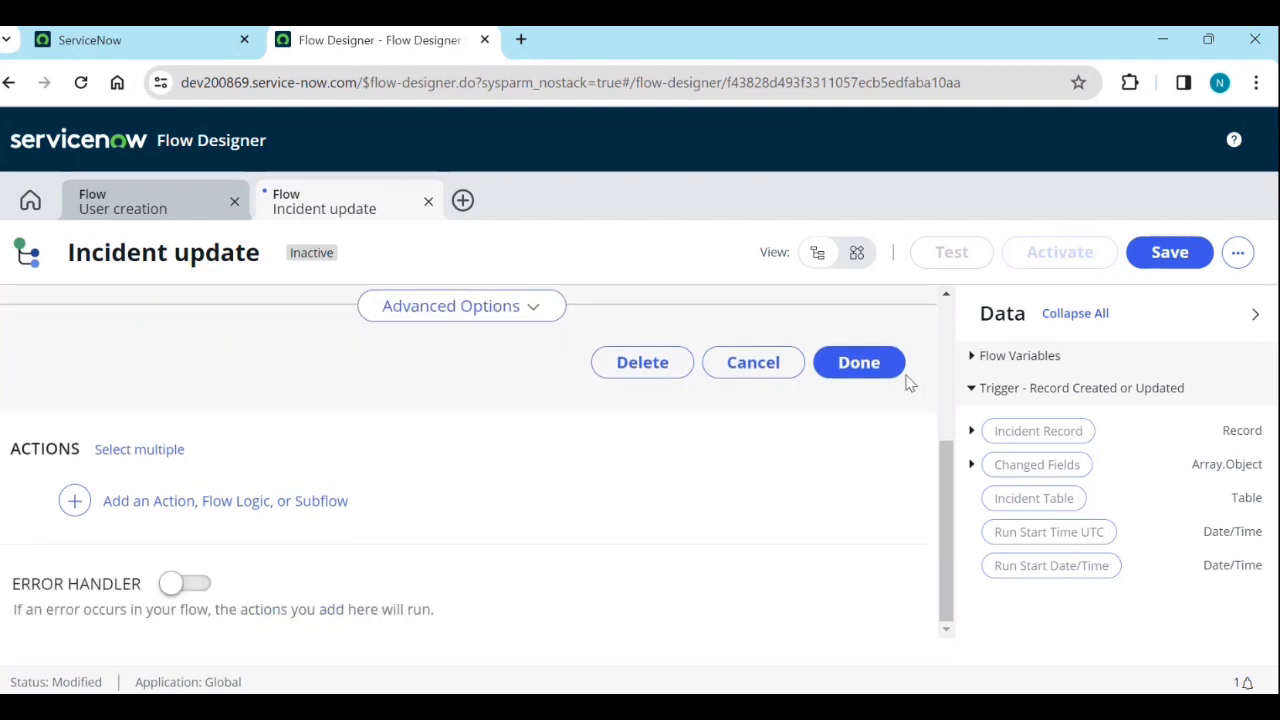
click(872, 371)
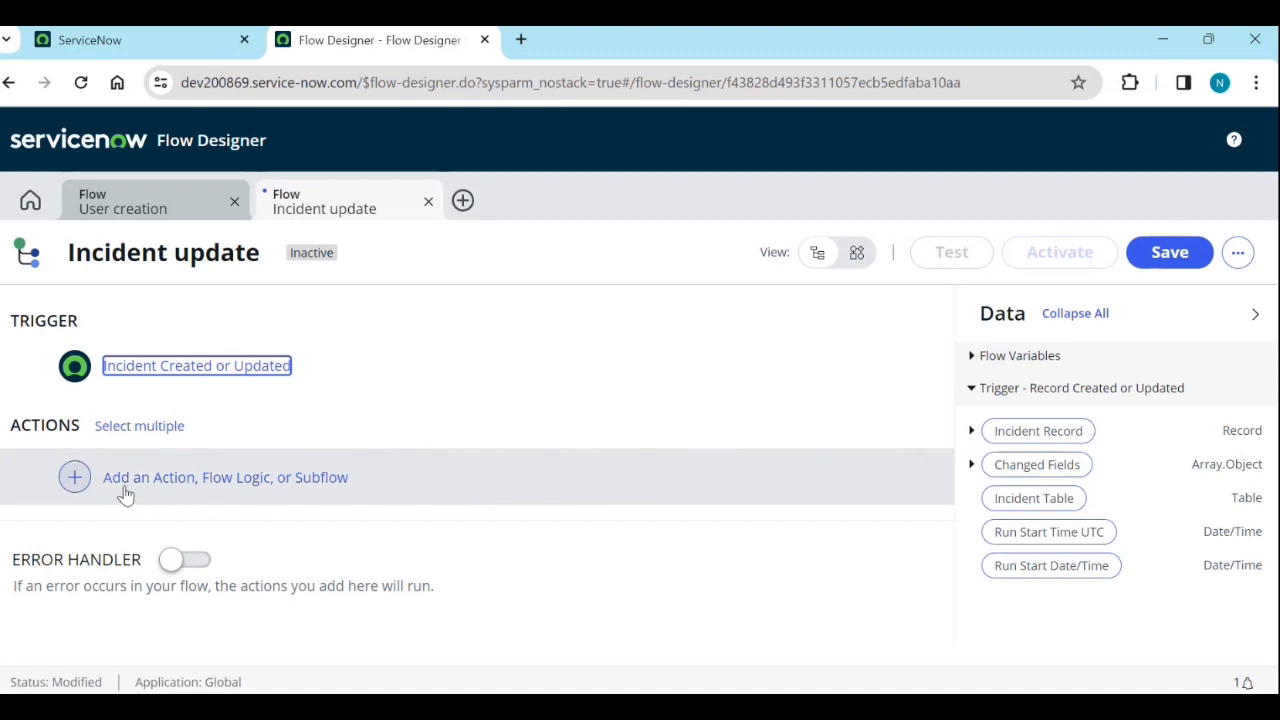
Add an If flow logic as the first step and label its condition "Priority is 1".
click(74, 476)
click(274, 478)
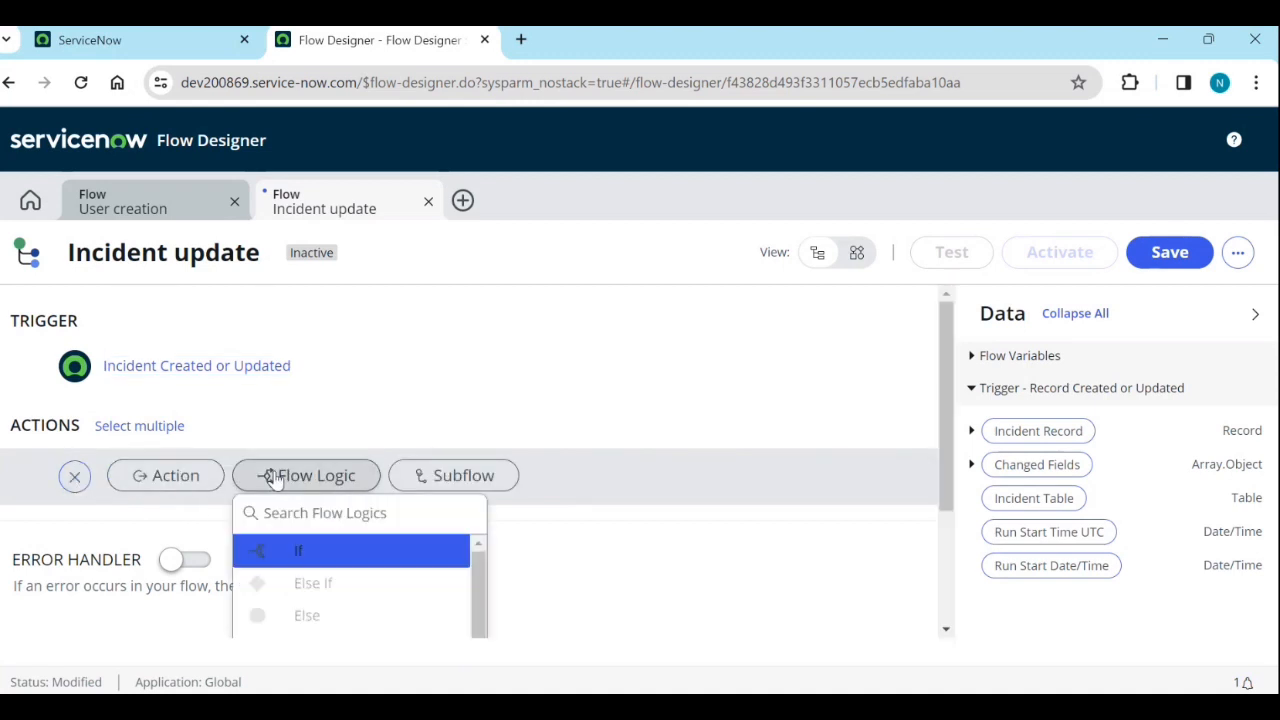
click(298, 365)
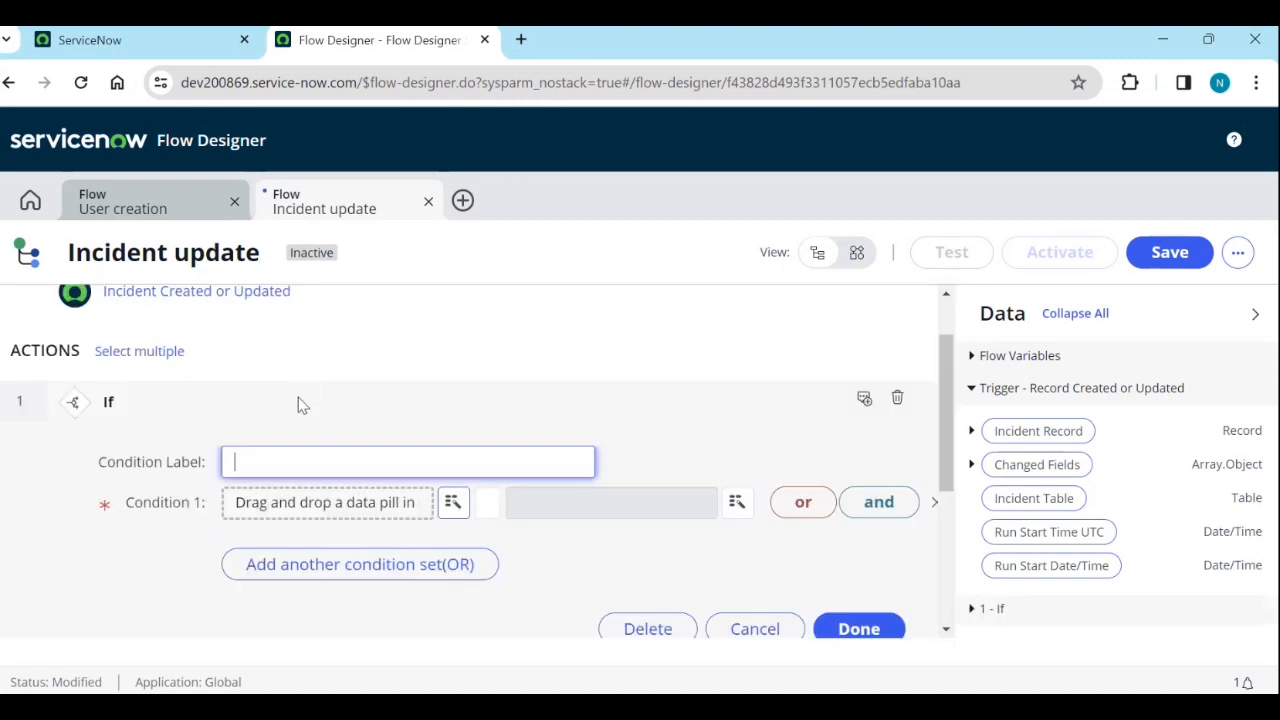
click(348, 464)
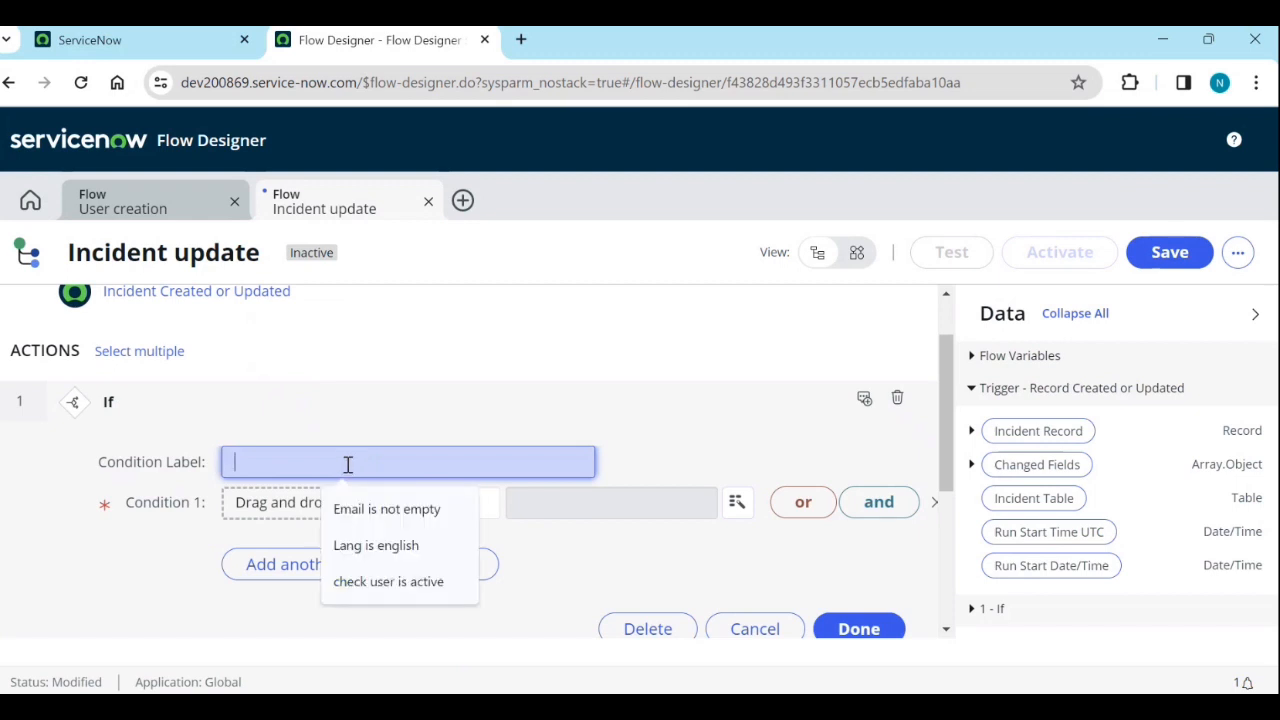
text(Prioriy is 1)
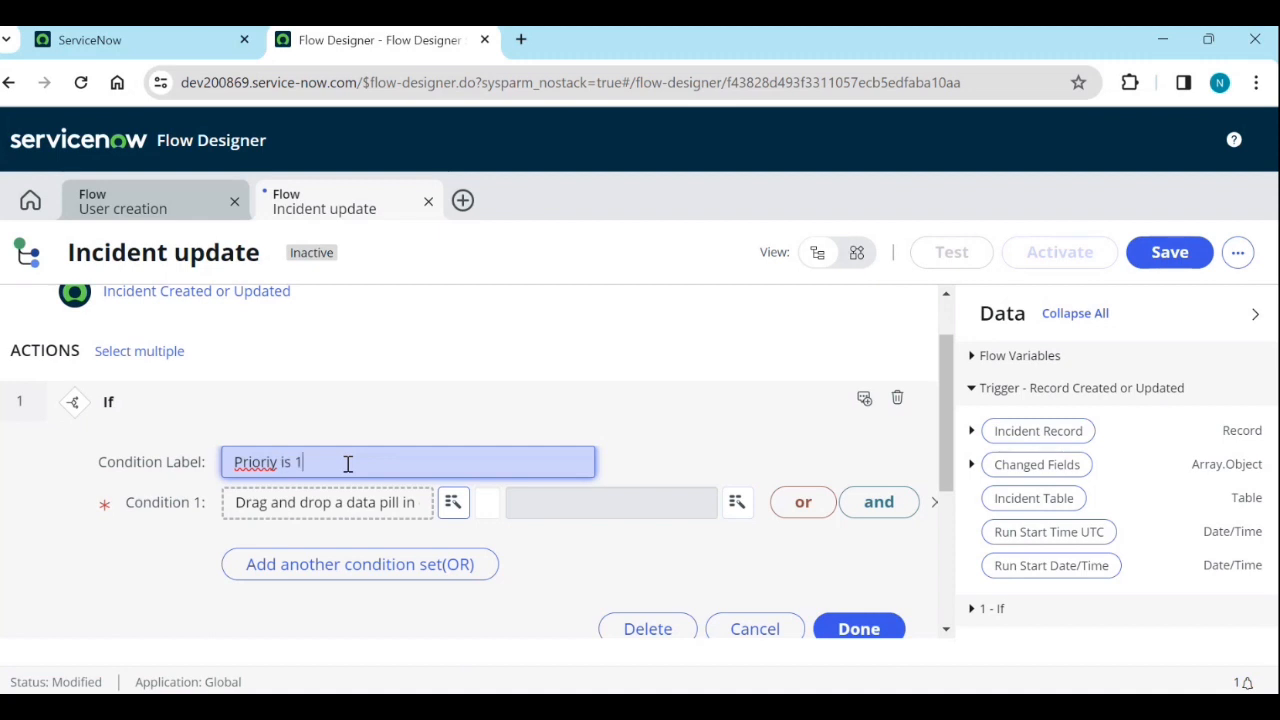
right_click(241, 462)
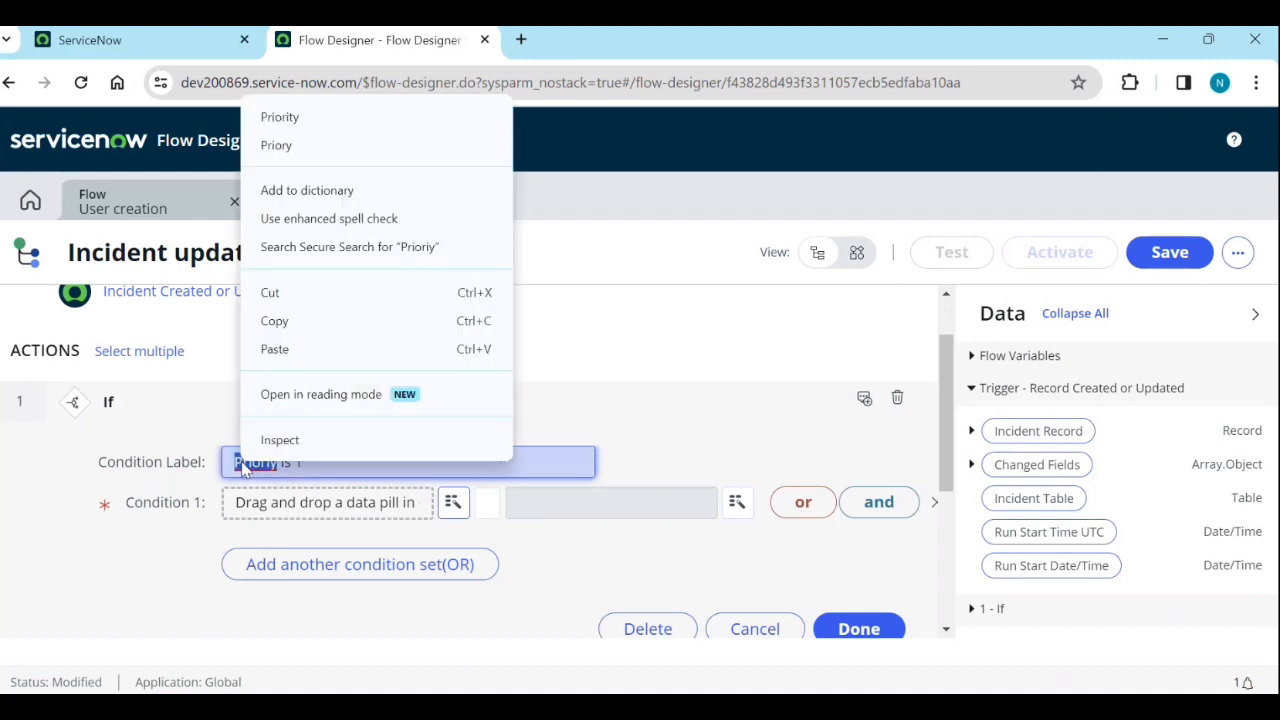
click(316, 118)
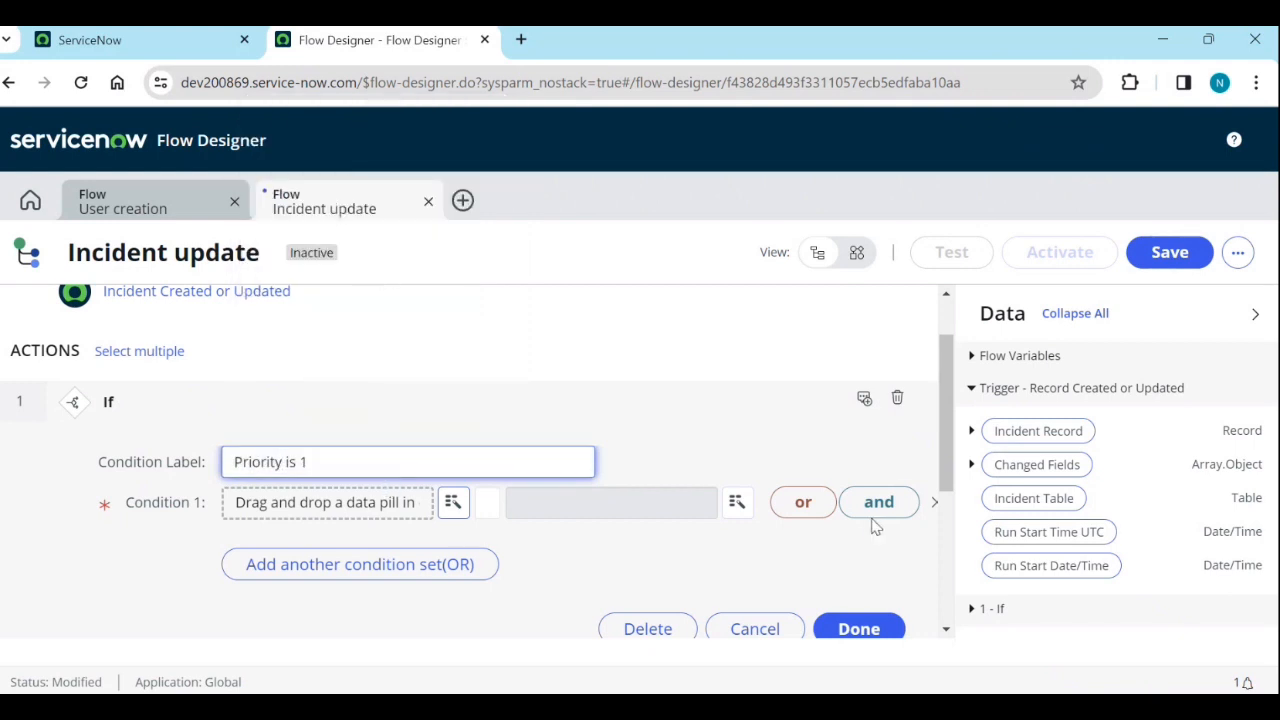
Fill Condition 1 with the Priority field of the trigger's Incident Record.
scroll(617, 530, down, 1)
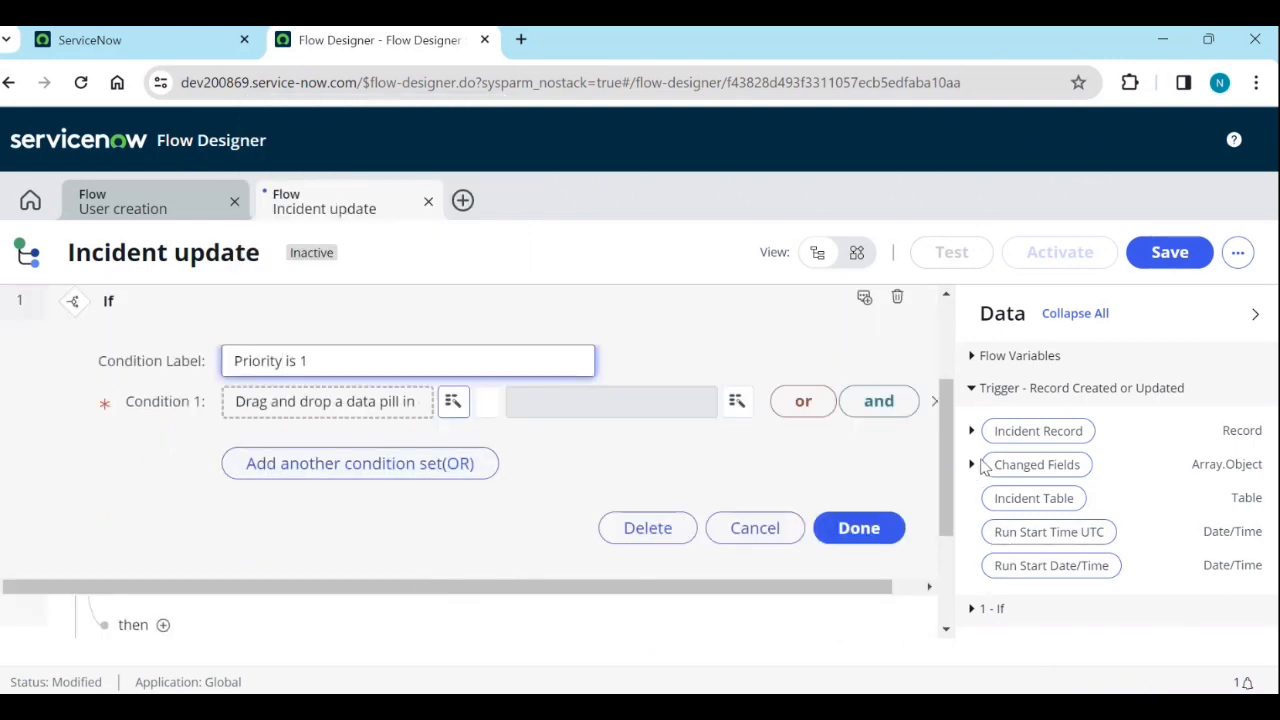
click(452, 404)
click(525, 488)
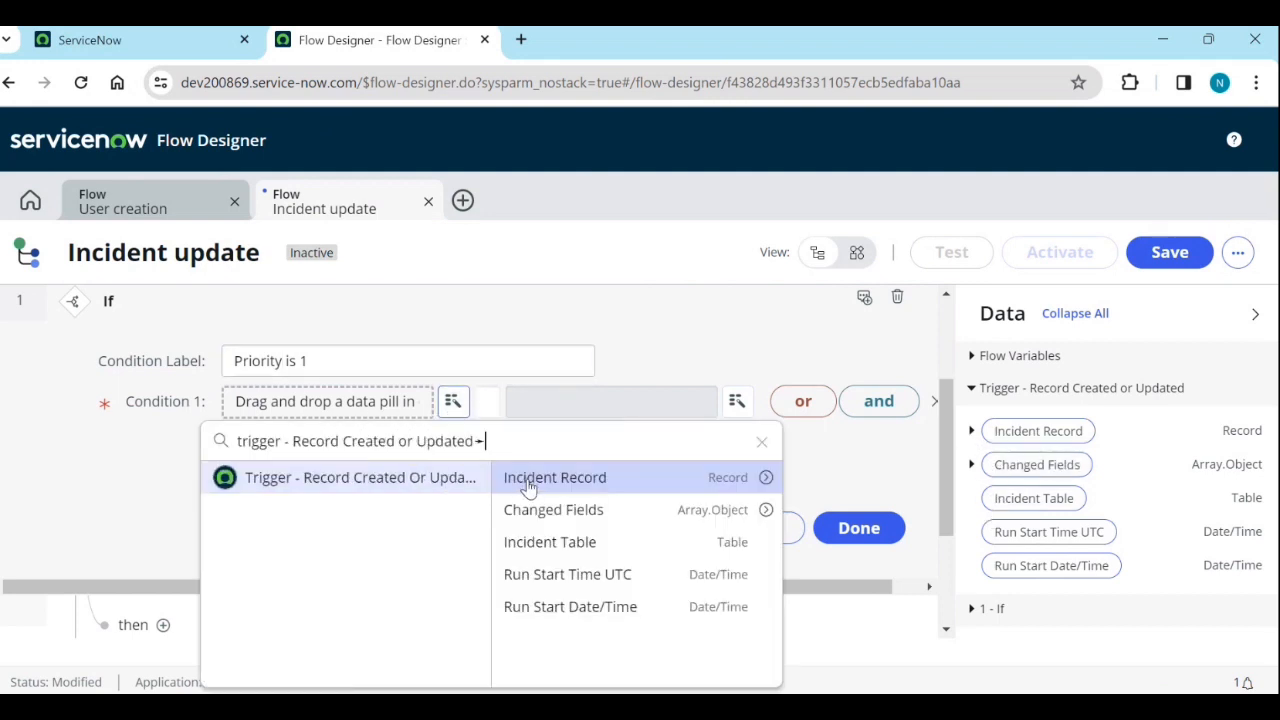
click(766, 480)
scroll(757, 570, down, 5)
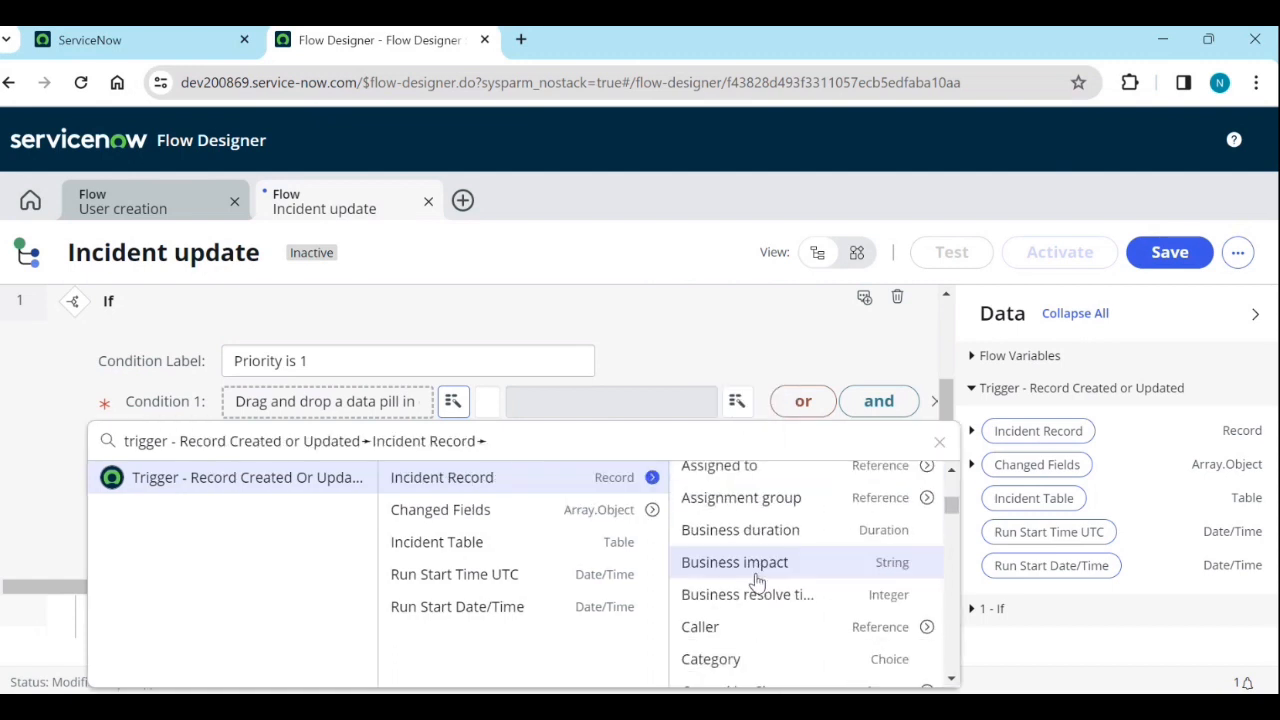
scroll(757, 582, down, 5)
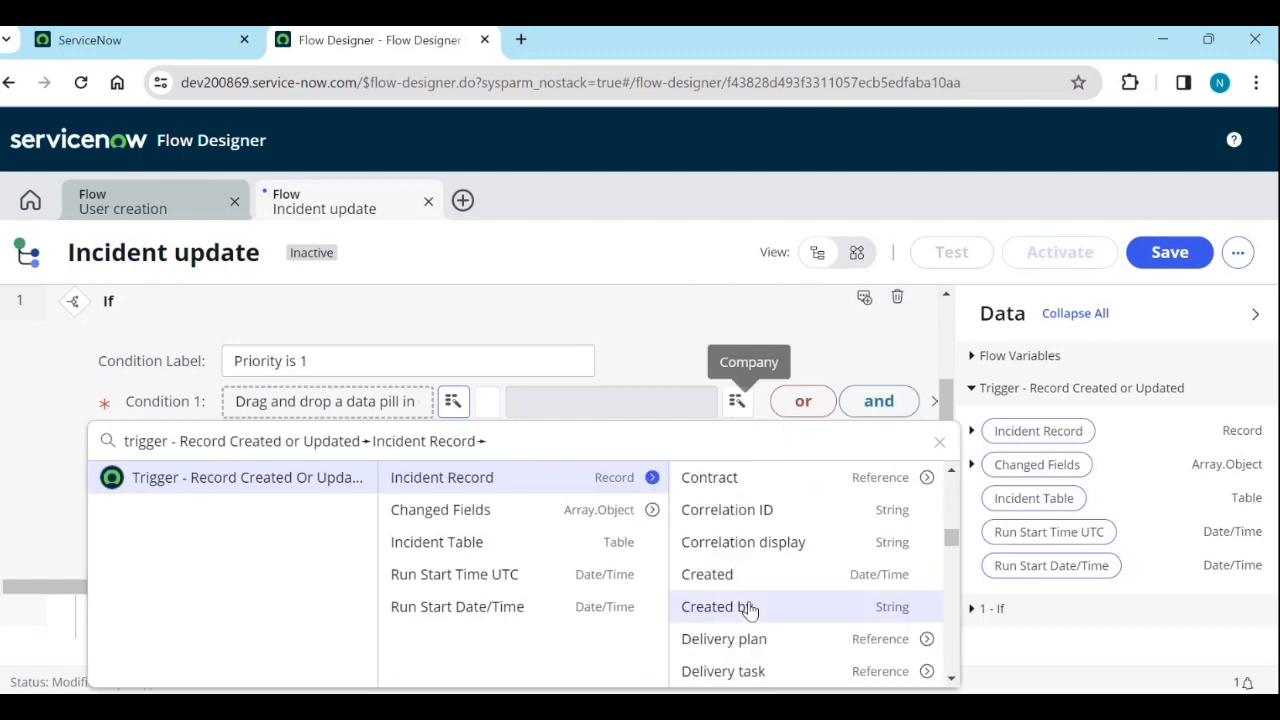
scroll(752, 610, down, 5)
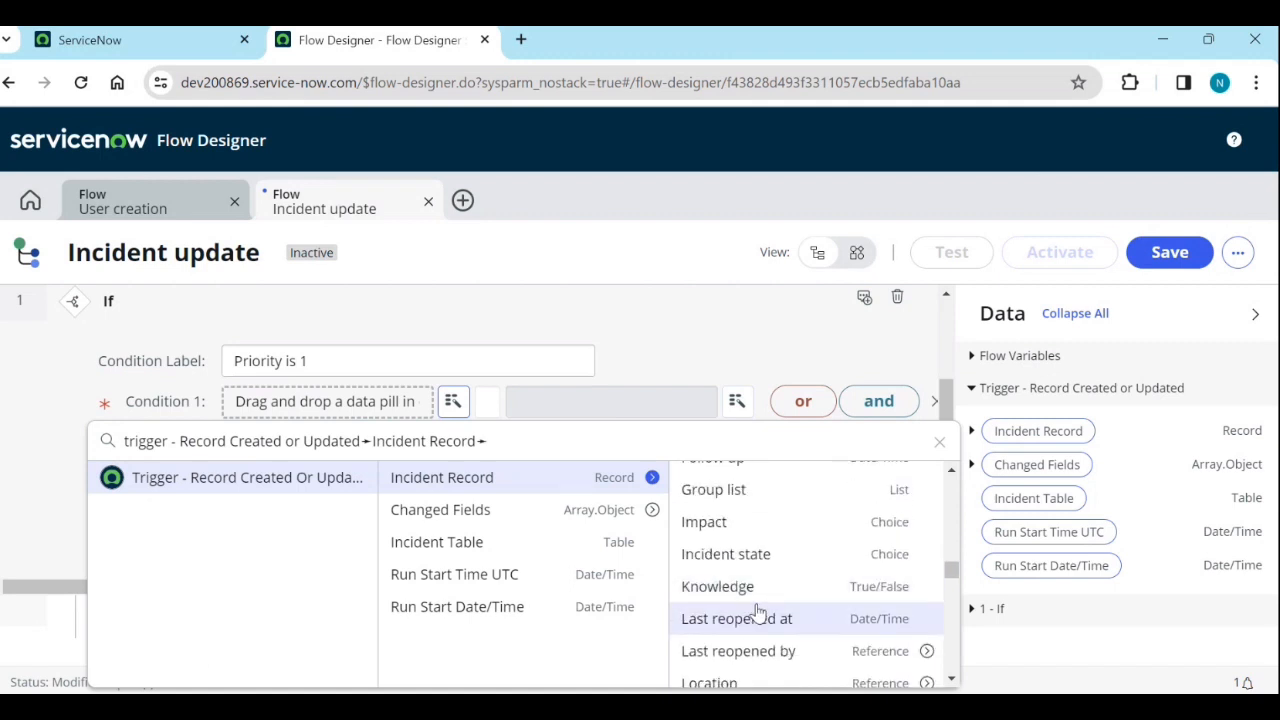
scroll(757, 612, down, 3)
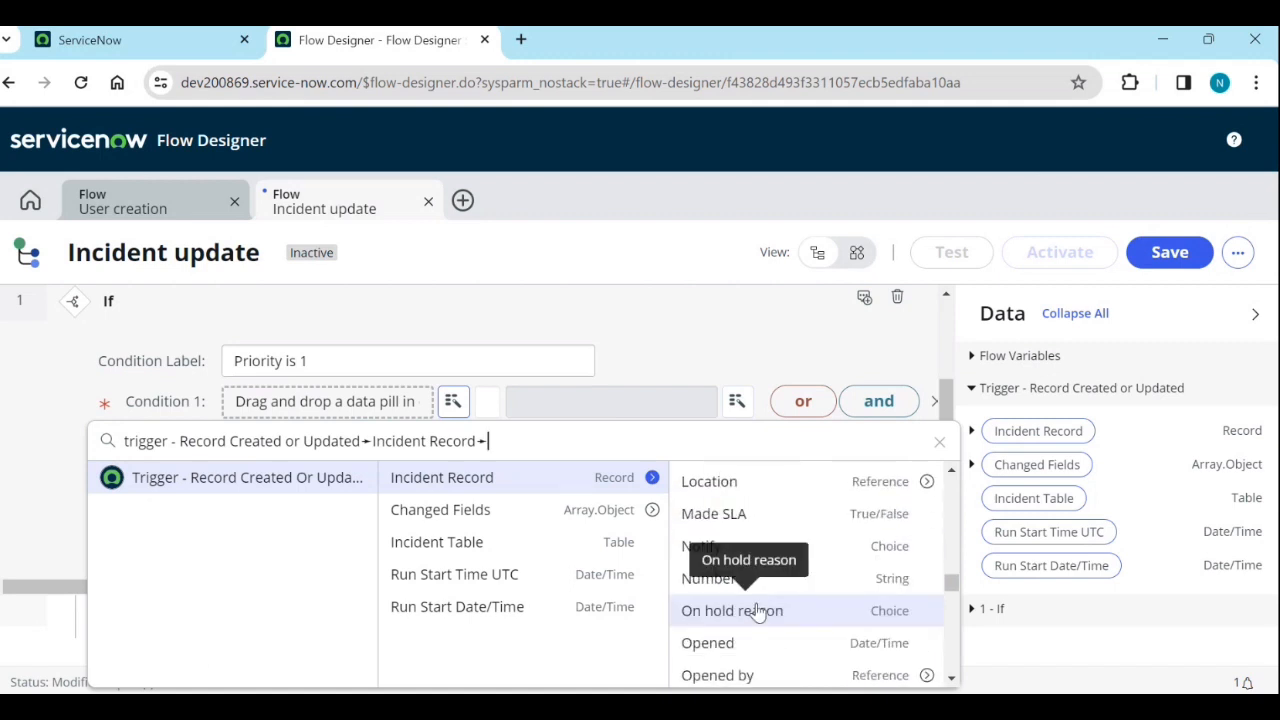
scroll(757, 612, down, 5)
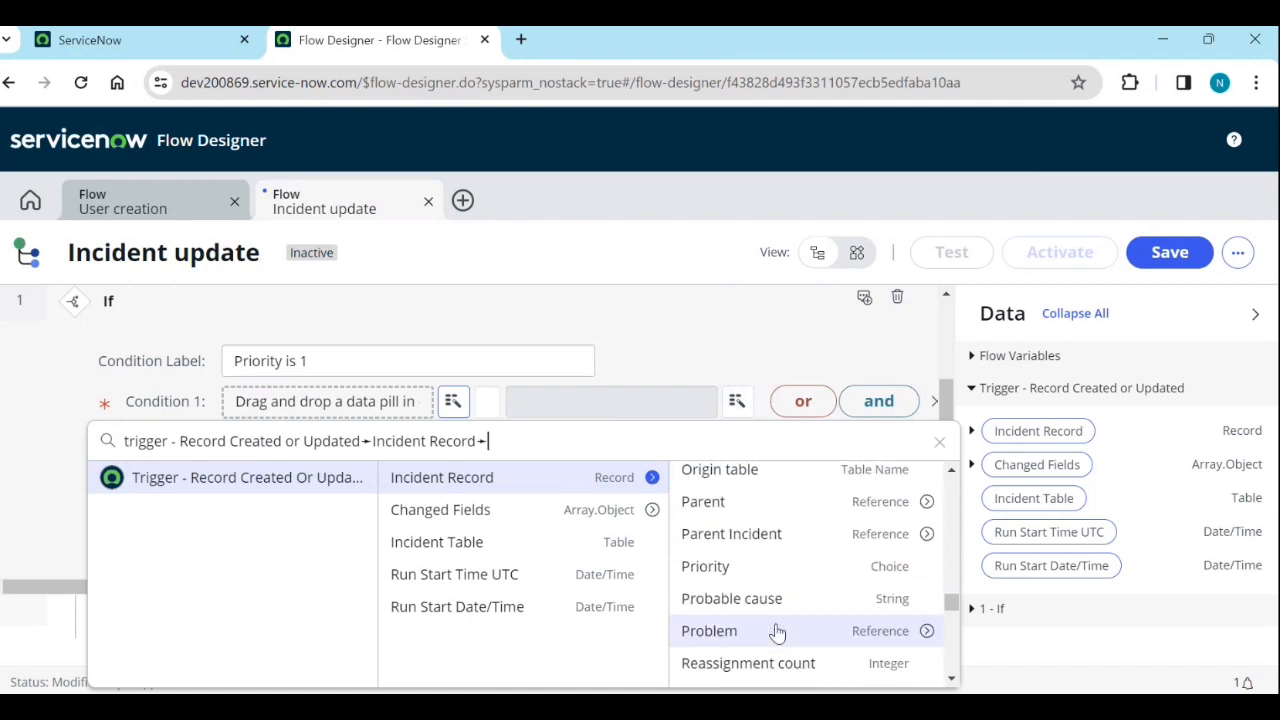
scroll(714, 480, up, 2)
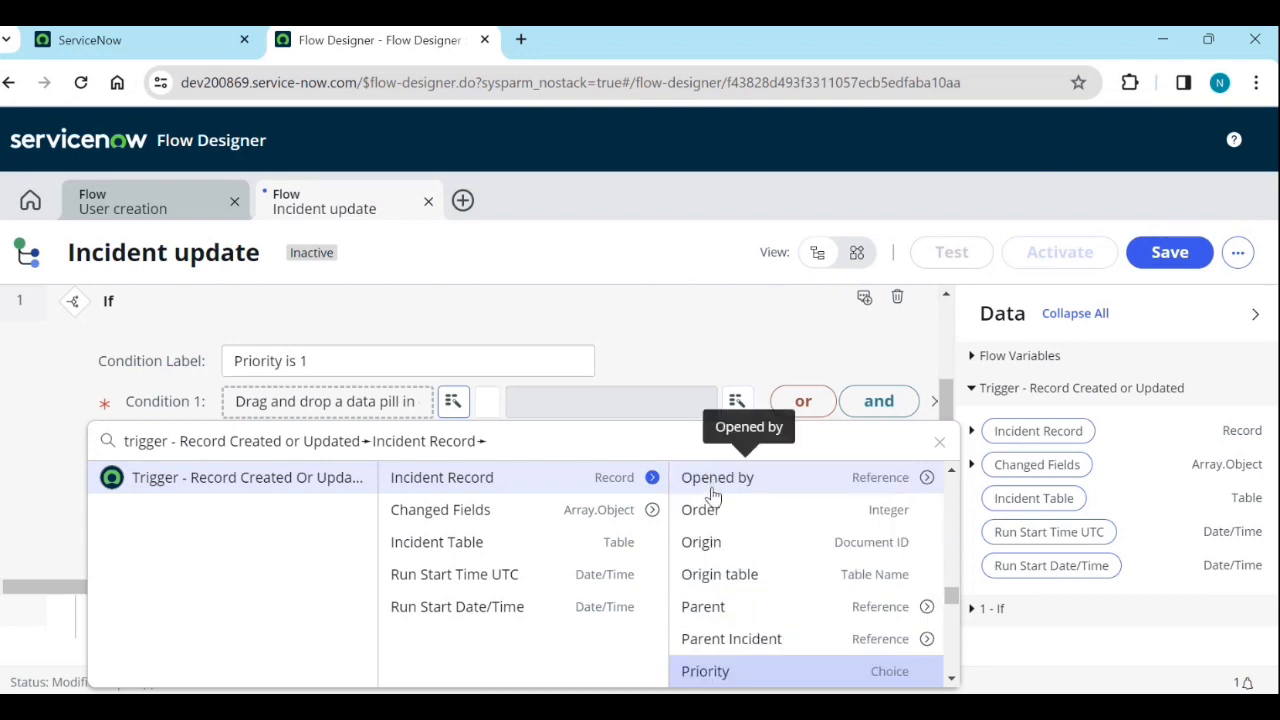
click(714, 673)
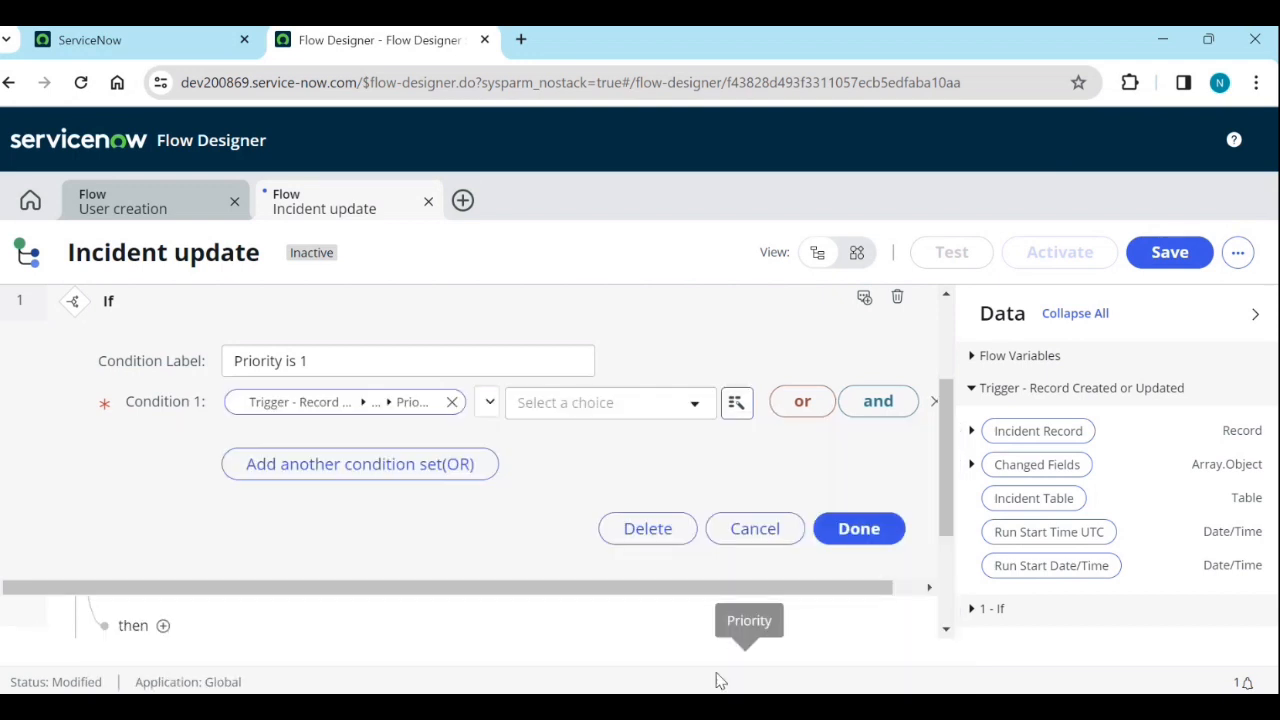
Set the priority condition's value to 1 - Critical and finish the If step.
click(630, 406)
click(610, 467)
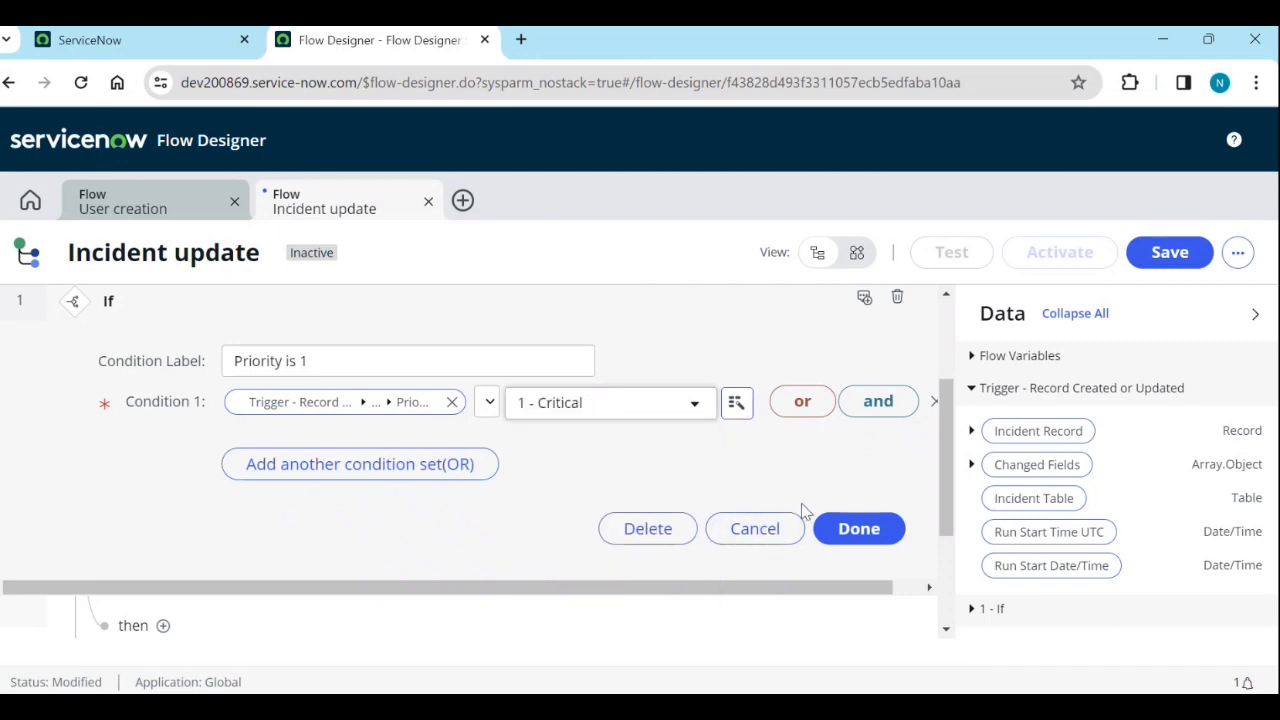
click(826, 530)
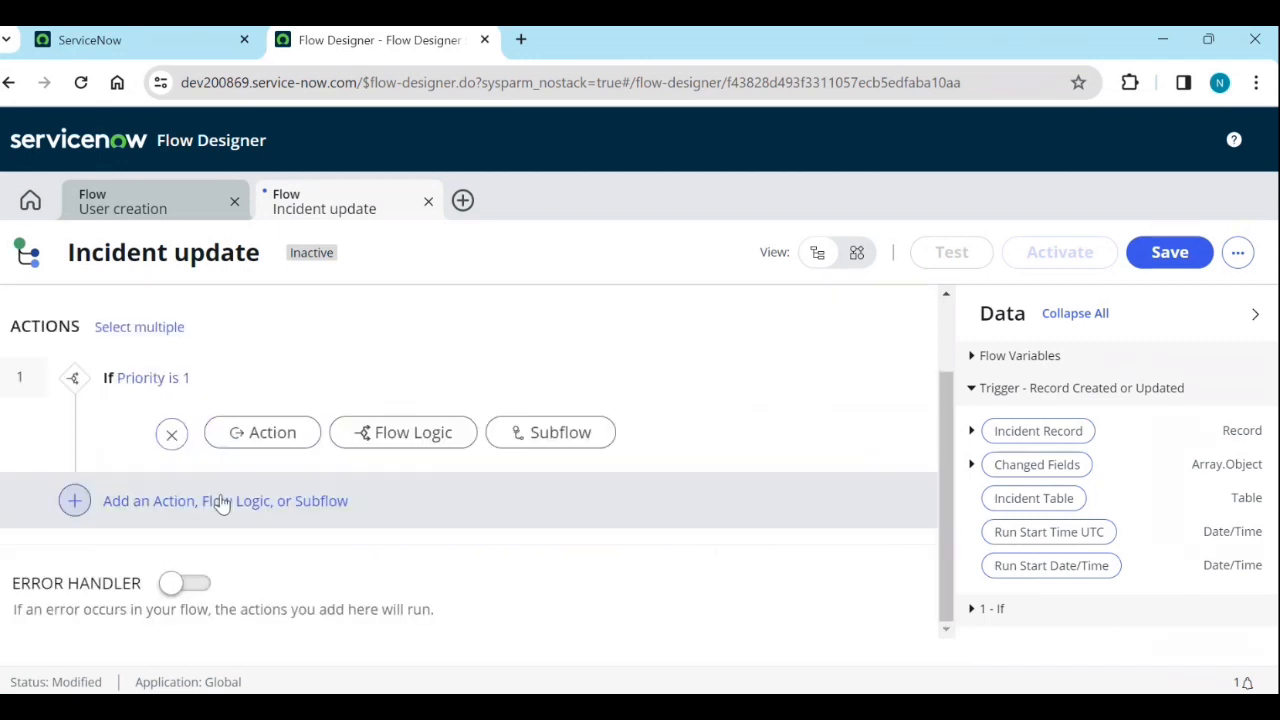
Look through the ServiceNow Core actions available for the If branch, and close the list without adding one.
click(253, 449)
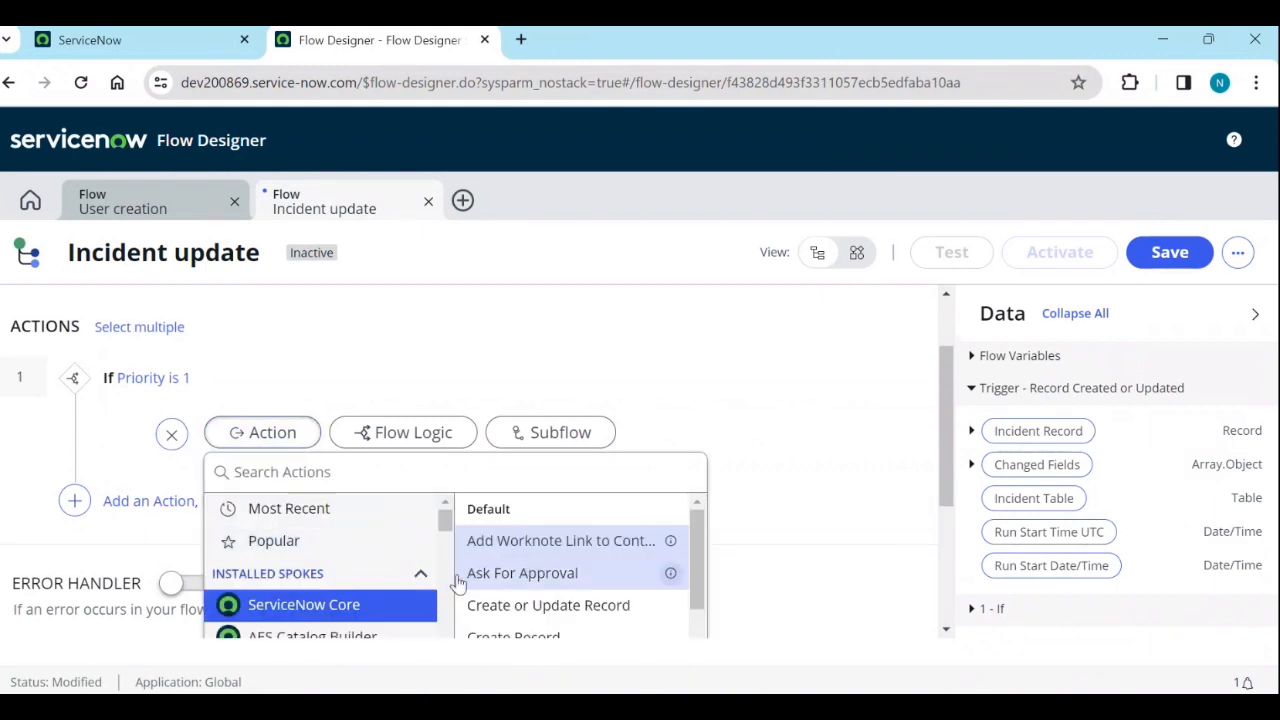
scroll(445, 580, down, 2)
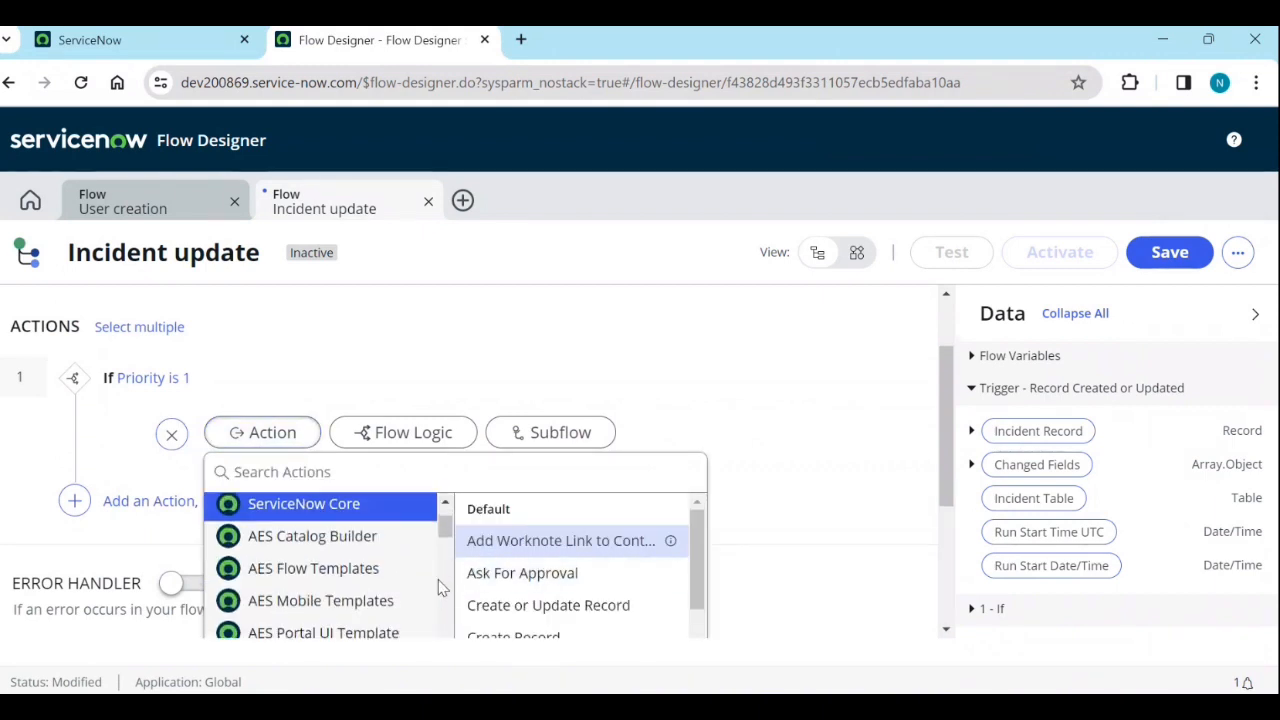
scroll(466, 601, up, 1)
scroll(880, 509, down, 2)
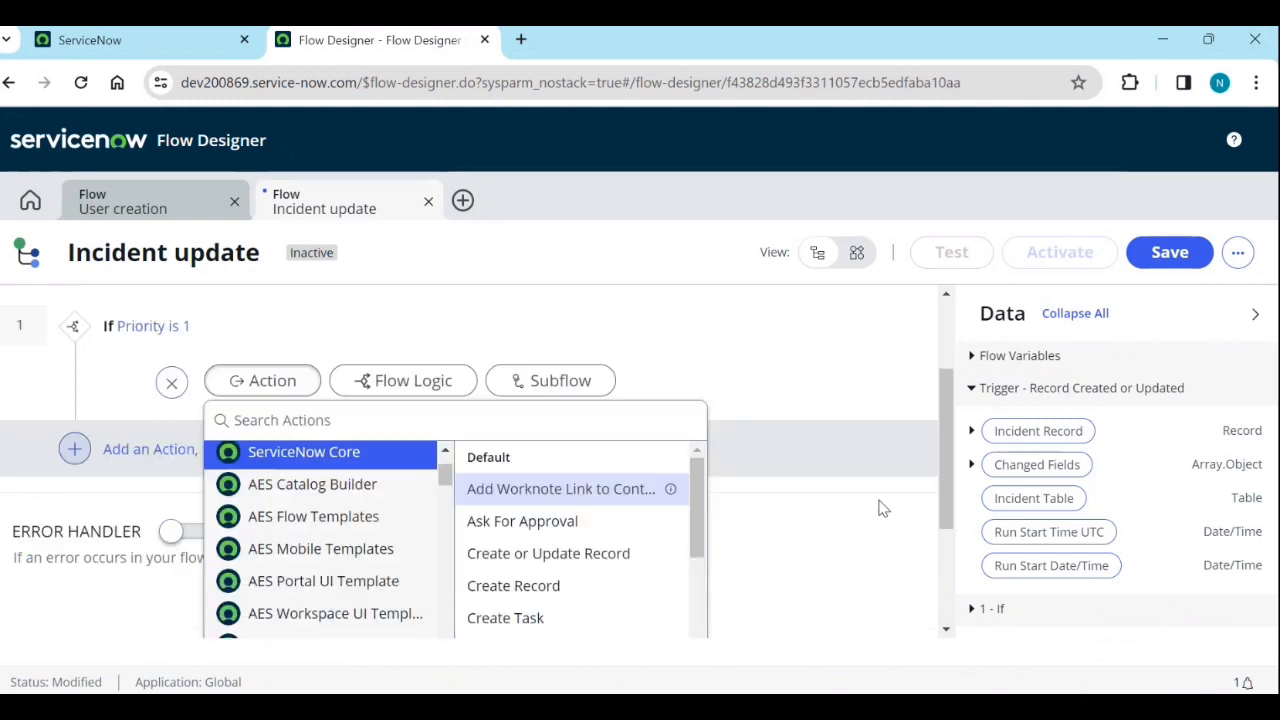
scroll(614, 515, down, 1)
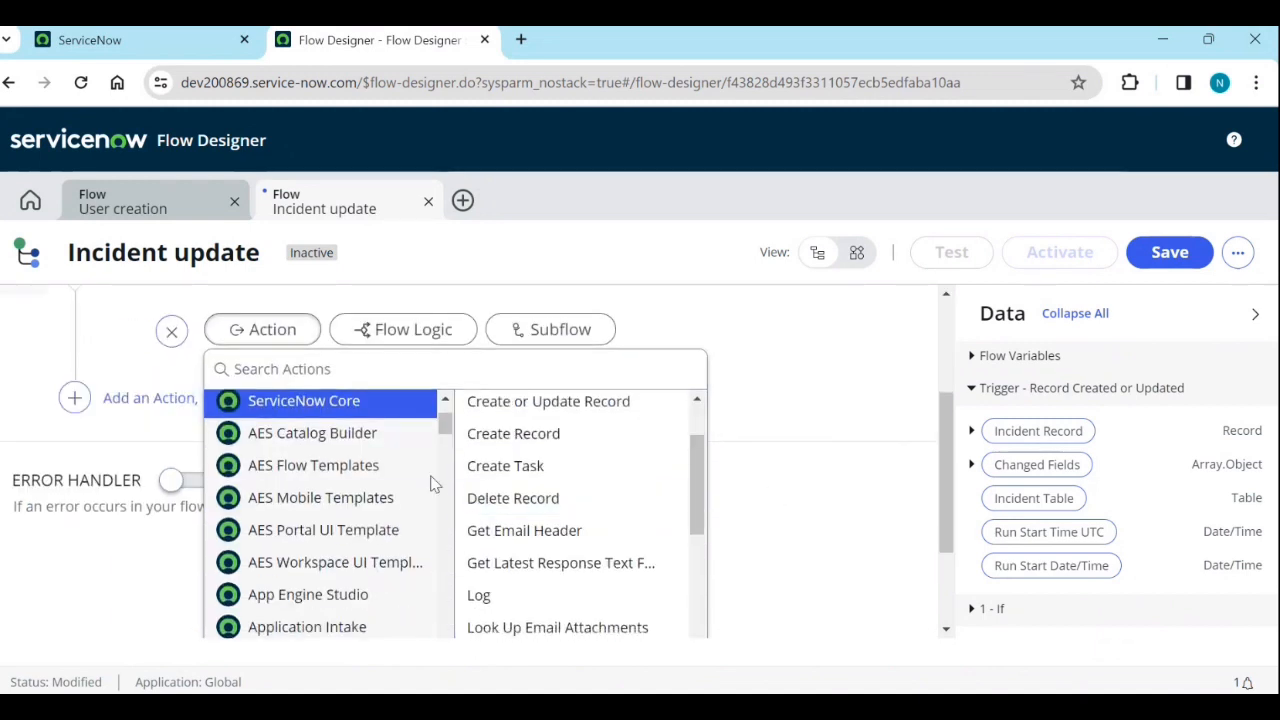
scroll(535, 537, up, 1)
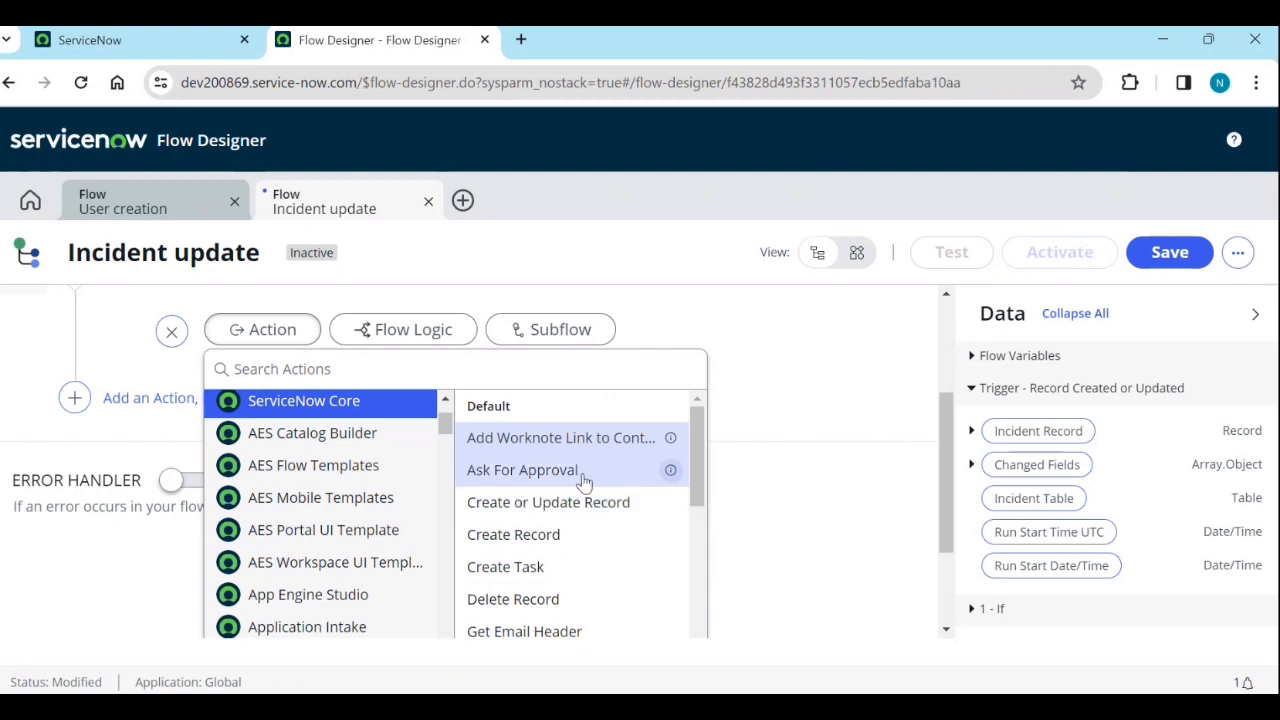
click(141, 441)
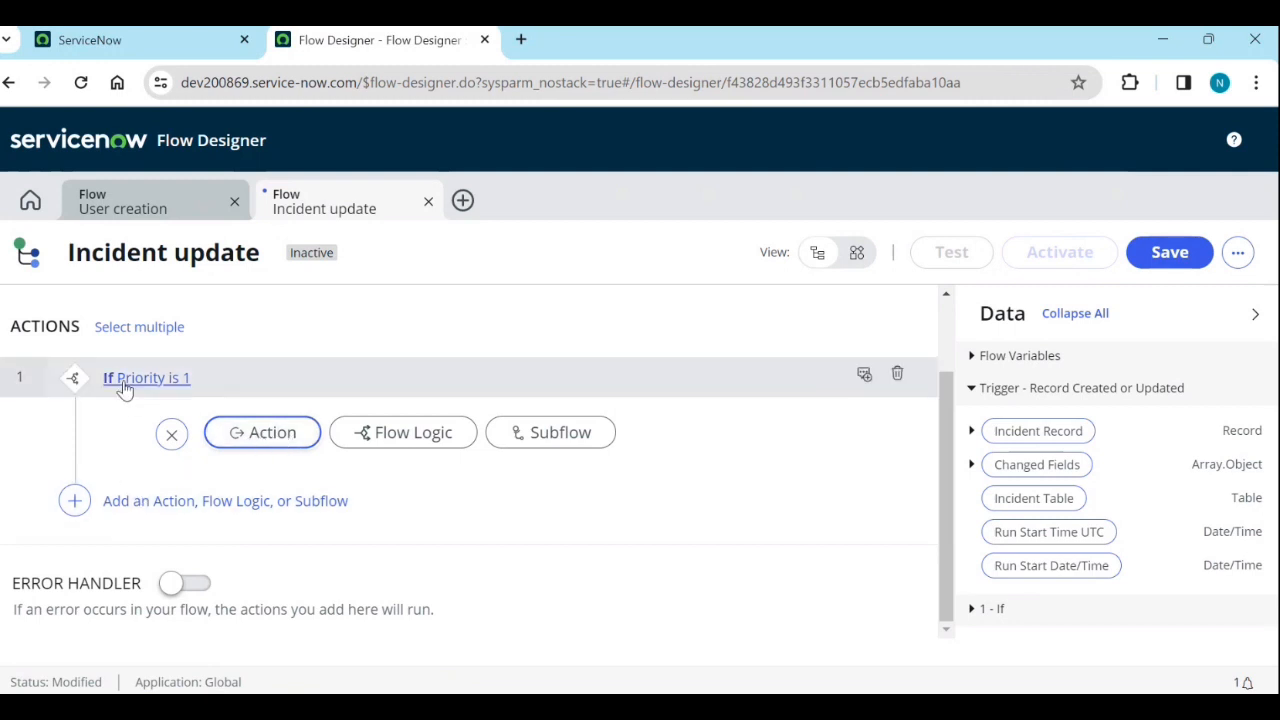
Add an Else flow logic after the "Priority is 1" condition.
click(75, 502)
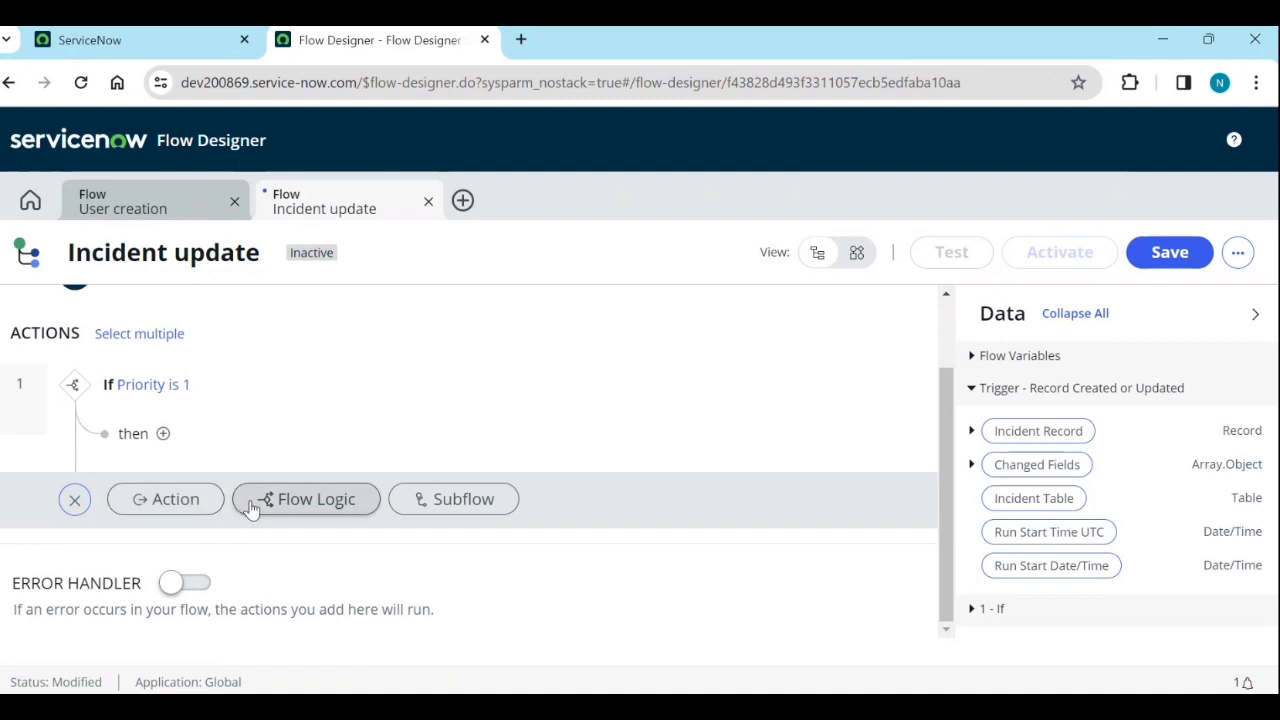
click(274, 498)
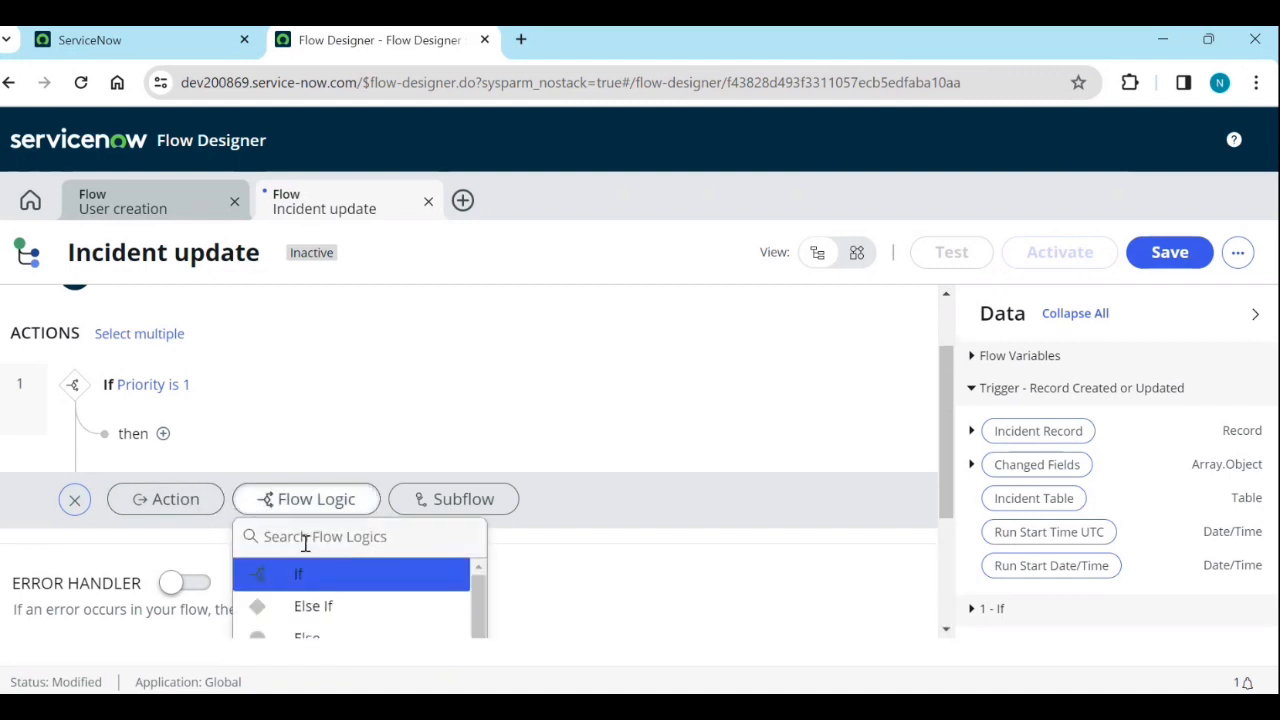
click(320, 644)
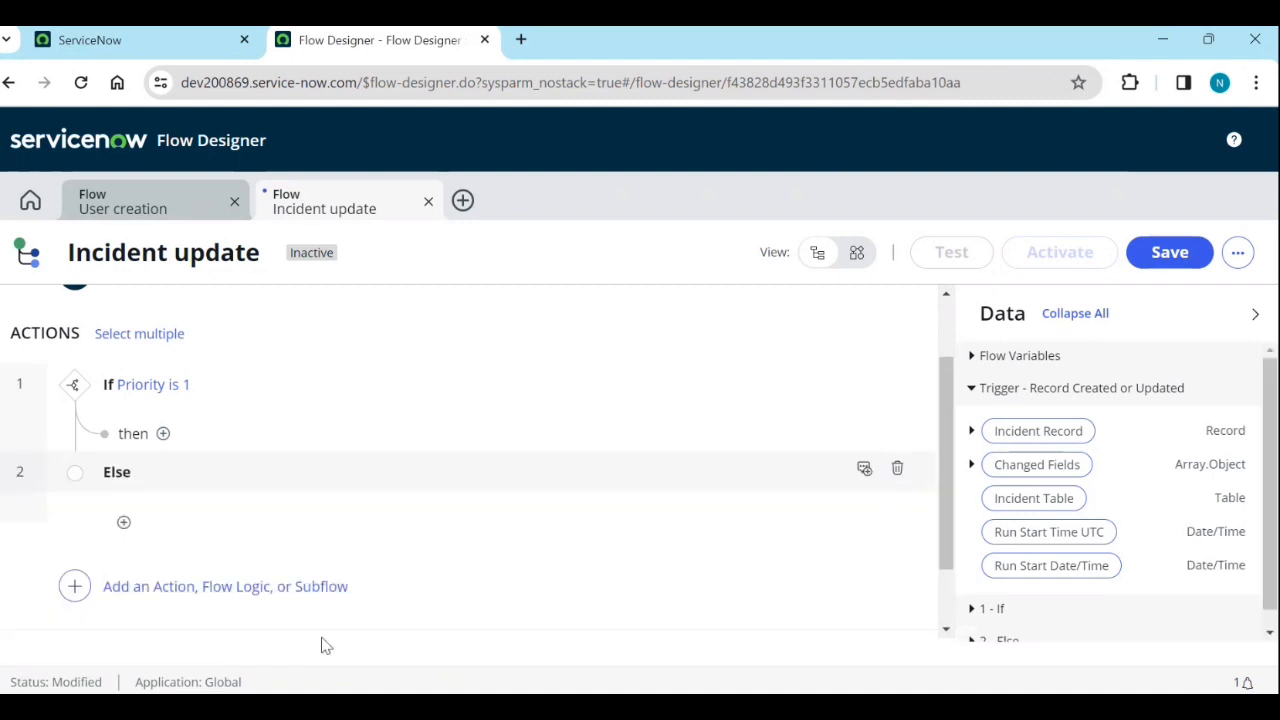
Add a ServiceNow Core Update Record action under the Else branch, using the trigger's Incident Record as its record.
click(125, 524)
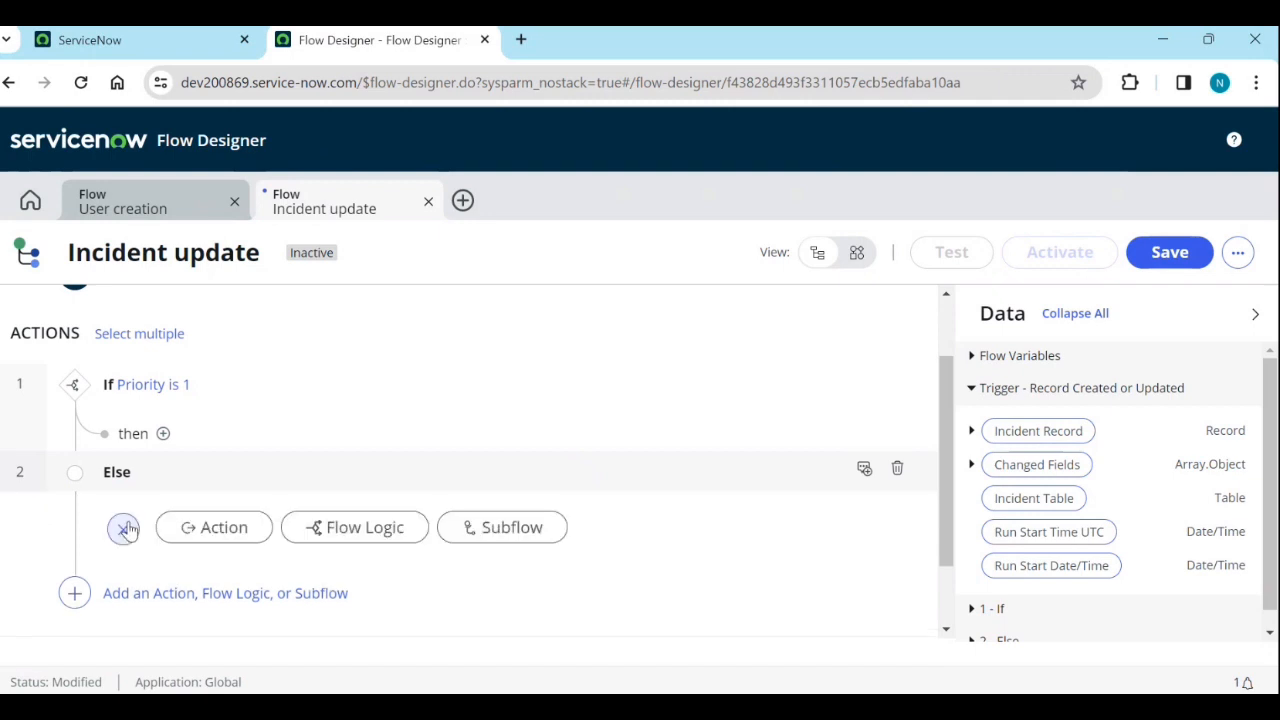
click(249, 539)
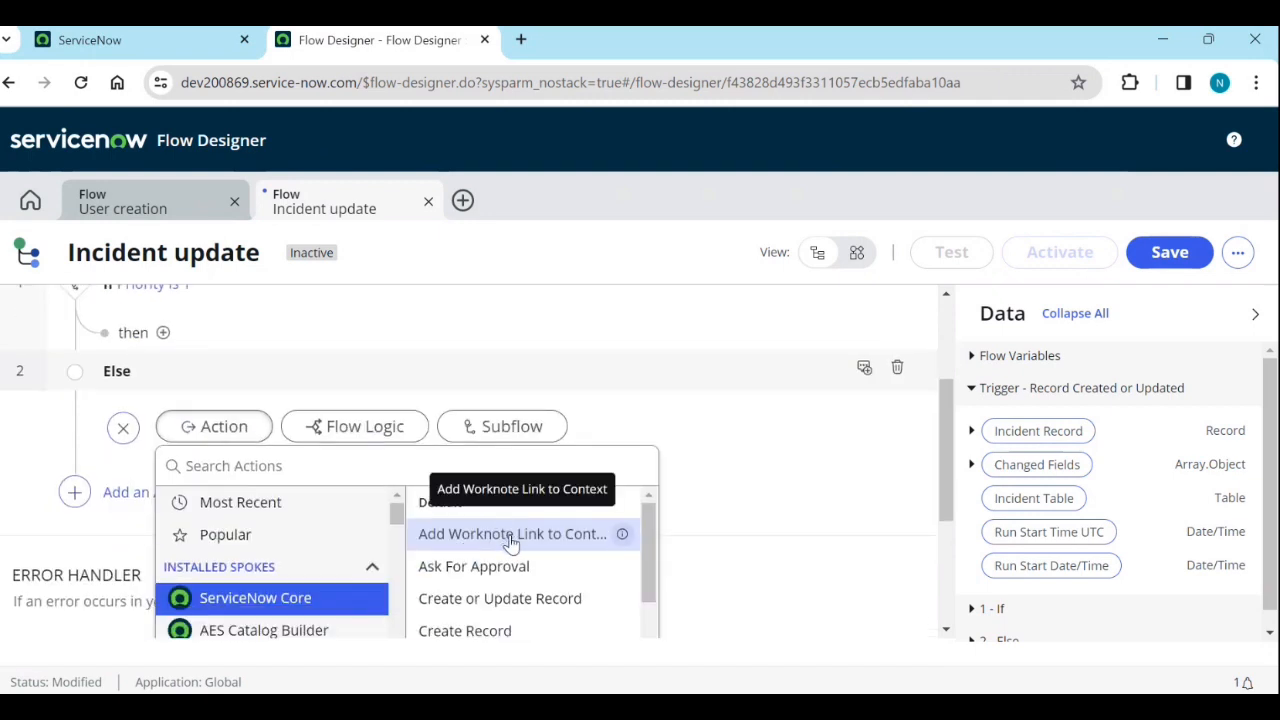
scroll(530, 585, down, 3)
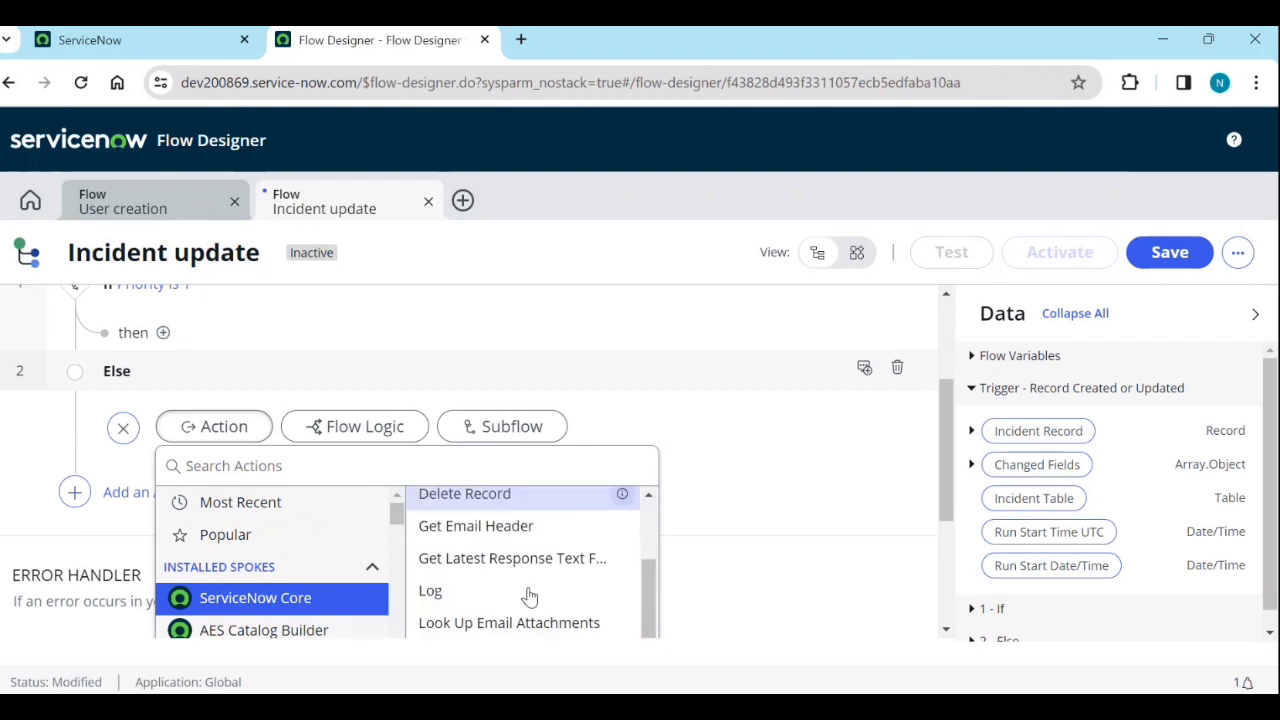
scroll(530, 597, down, 1)
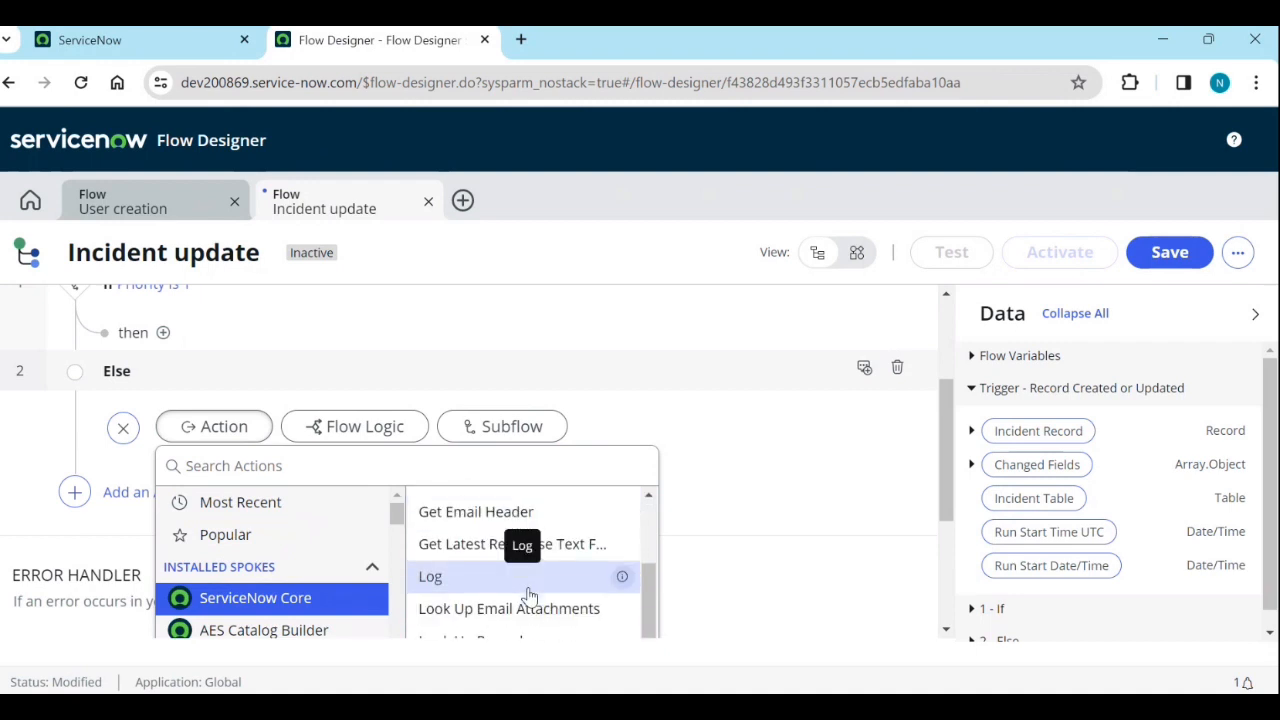
scroll(530, 597, down, 3)
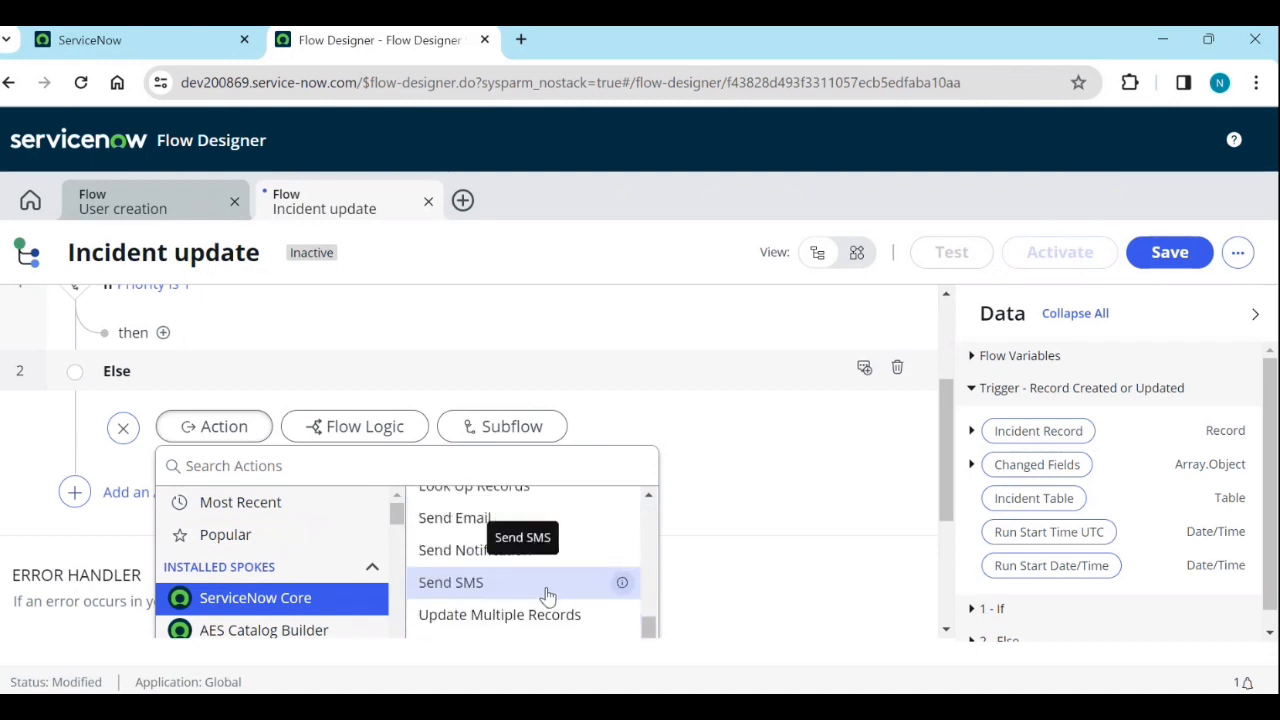
scroll(547, 596, down, 2)
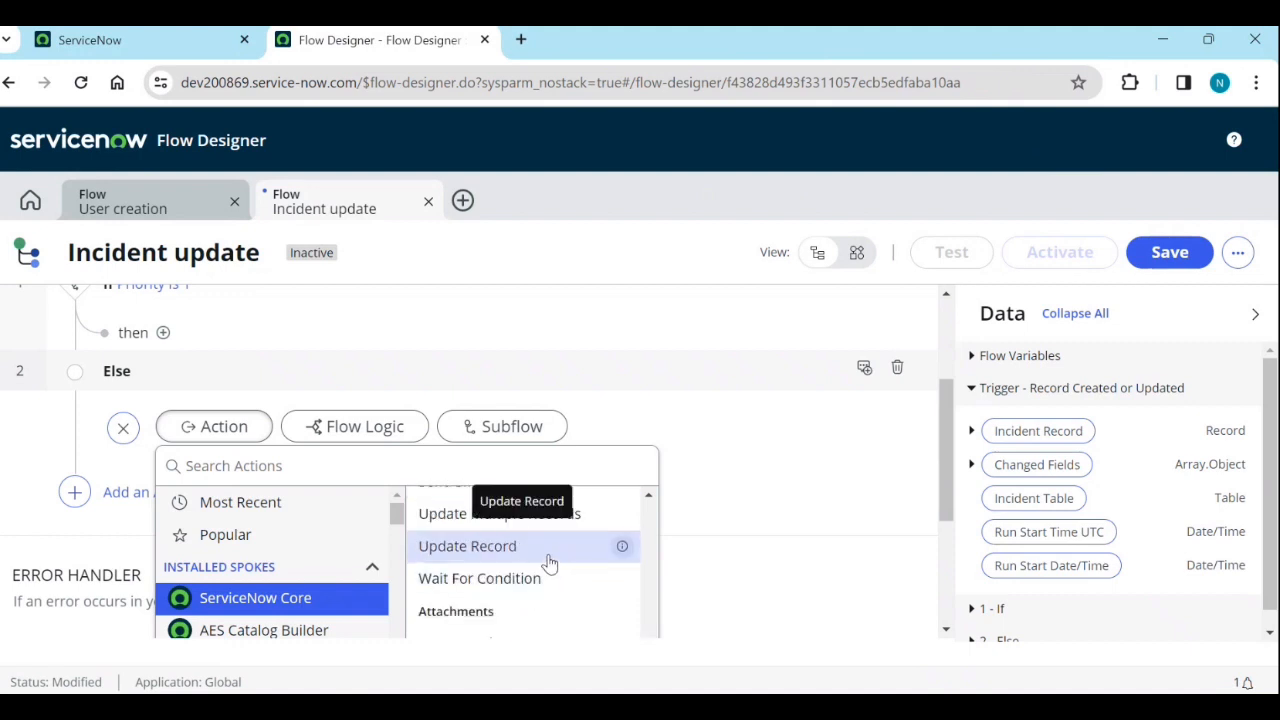
click(545, 558)
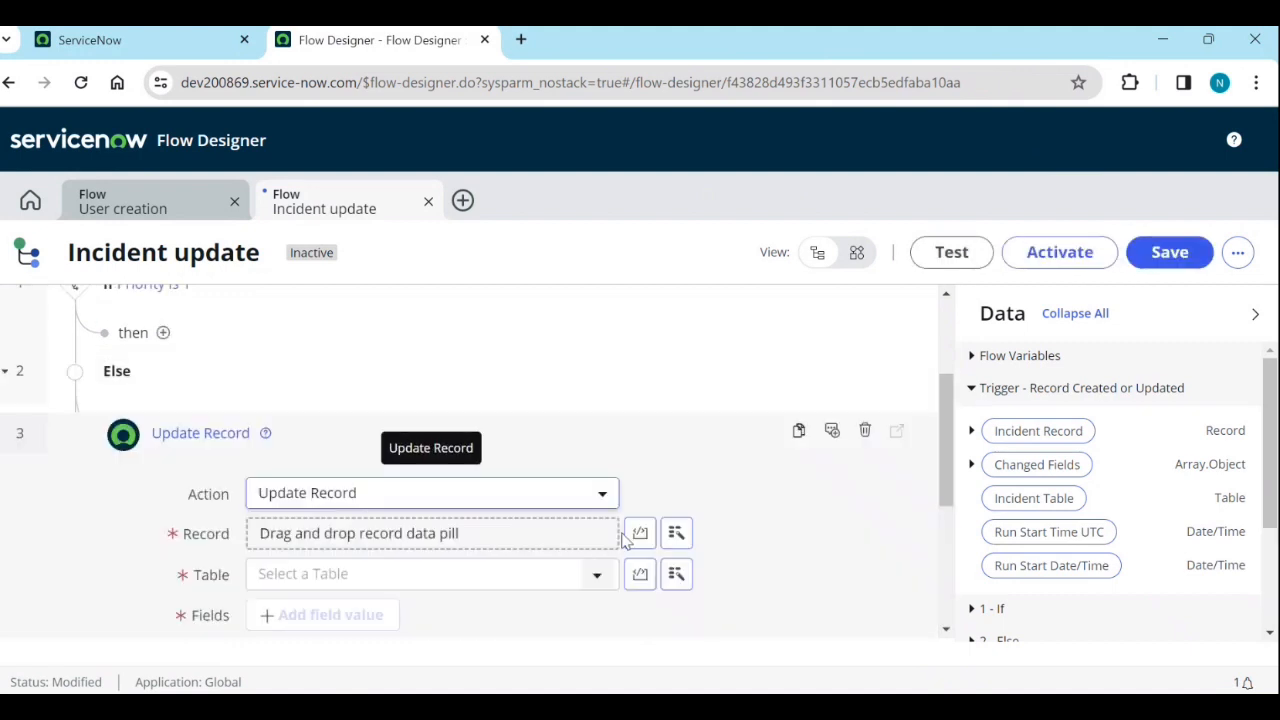
click(350, 535)
drag(1060, 431, 465, 537)
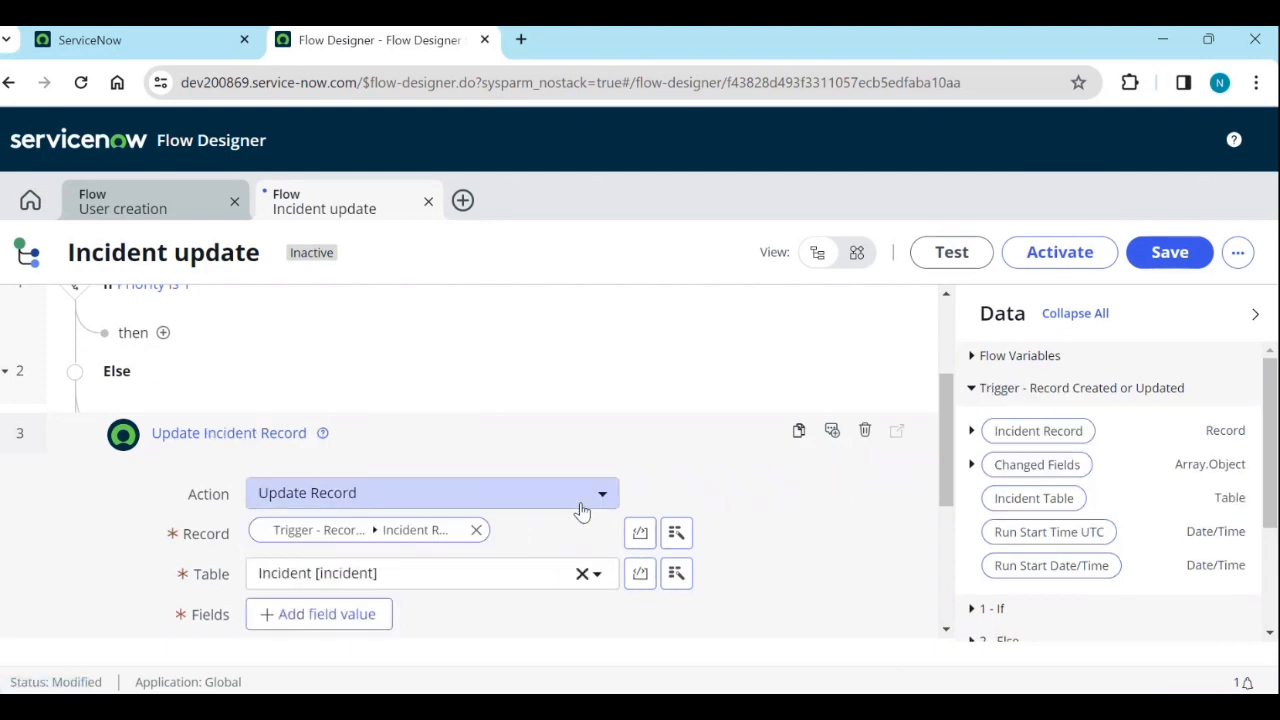
Set the update action's Work notes field to "No Problem is created" and finish the action.
scroll(283, 540, down, 1)
click(300, 520)
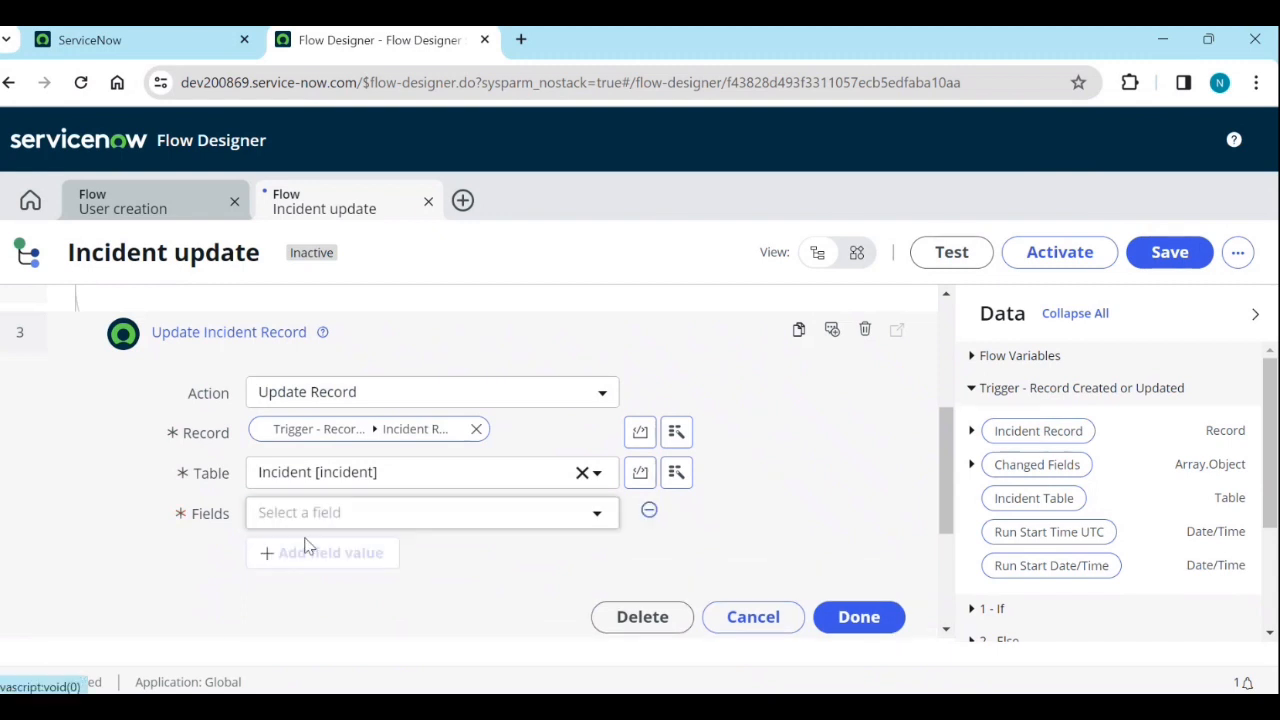
click(318, 515)
text(wo)
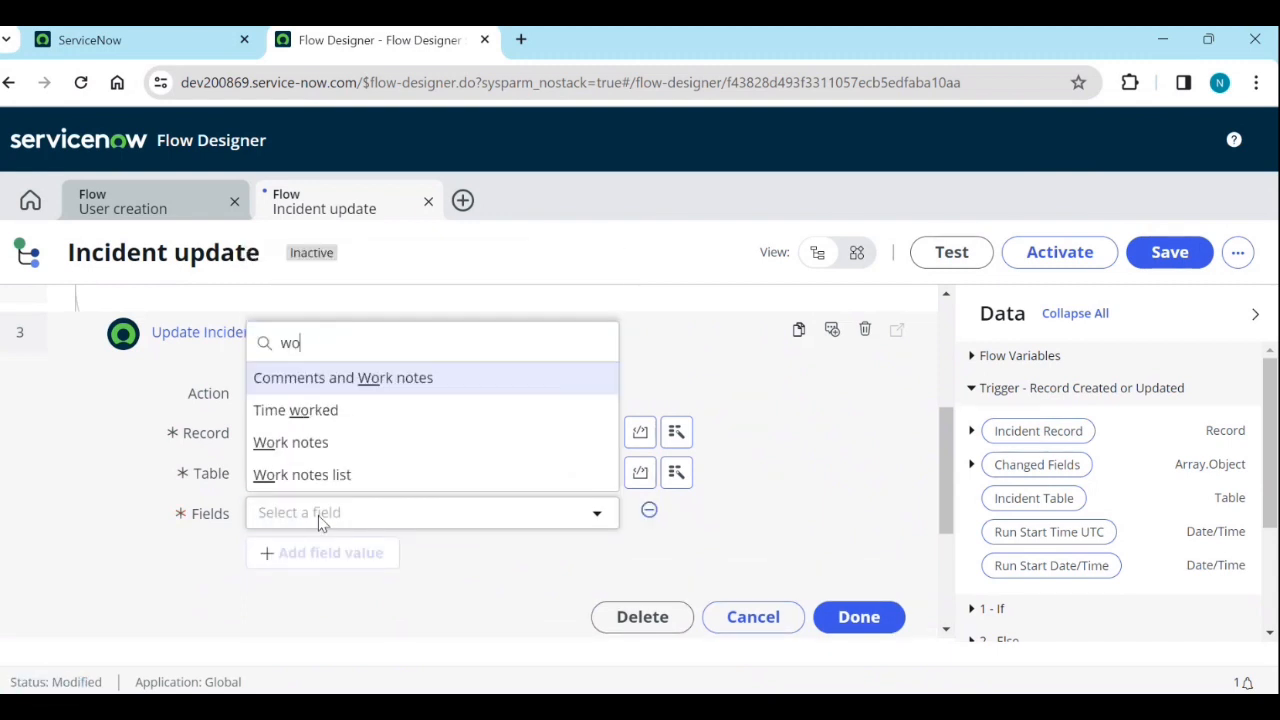
text(rk)
key(Down)
key(Down)
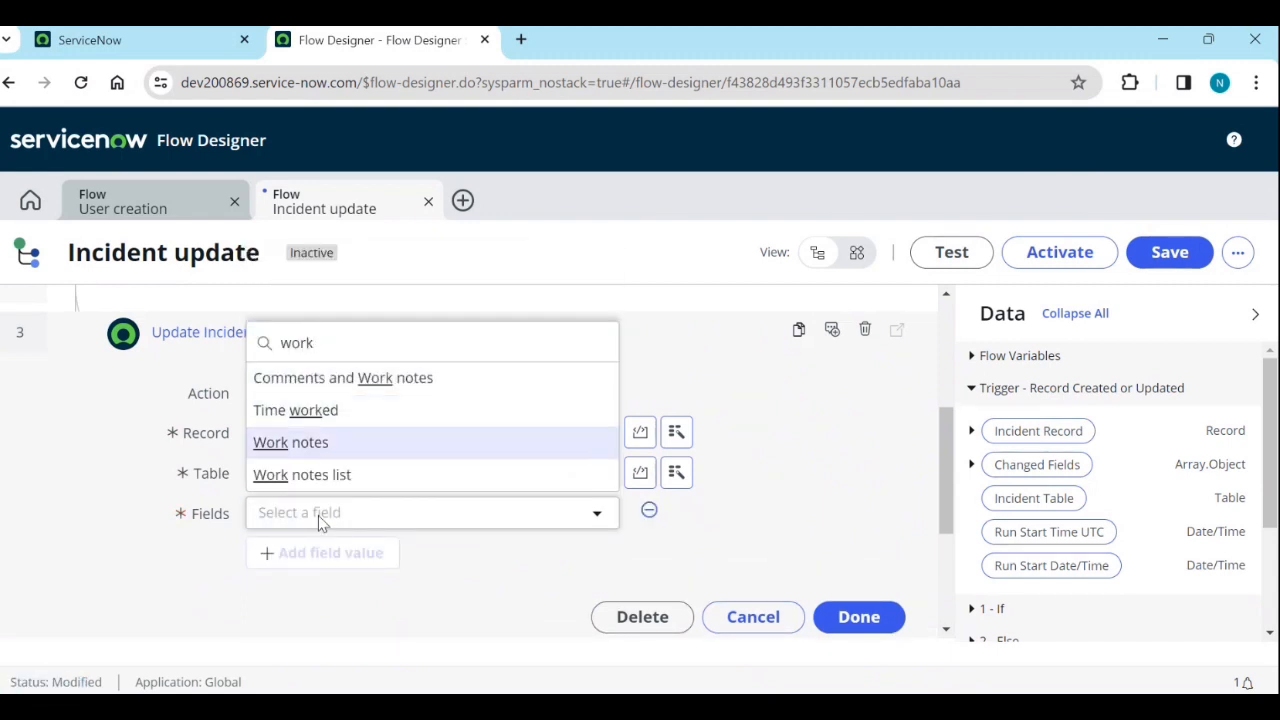
key(Return)
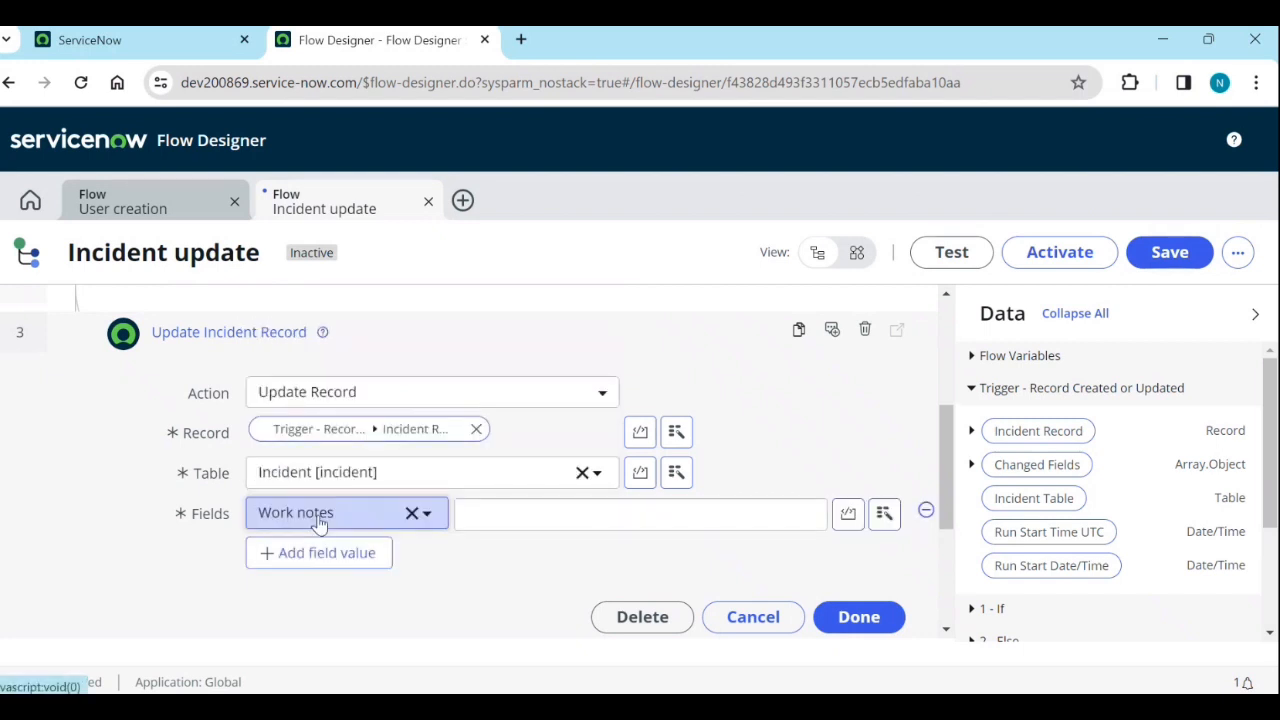
click(476, 511)
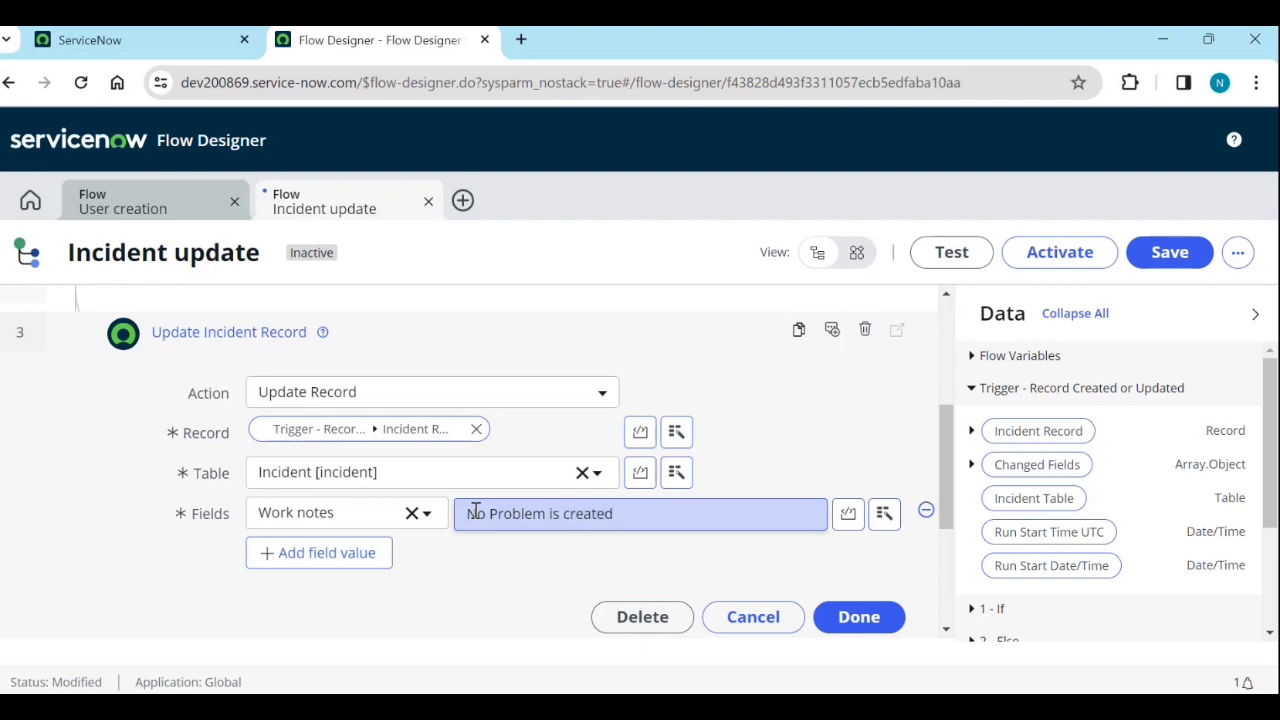
click(832, 614)
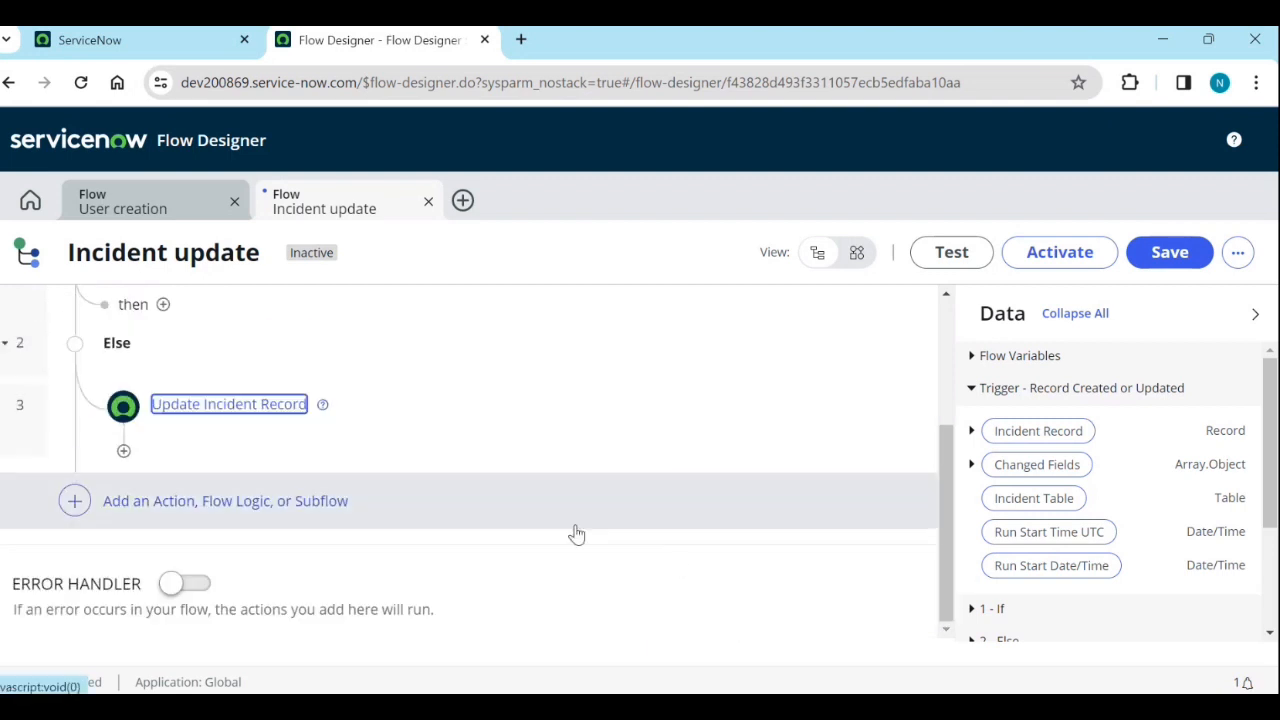
Delete the Update Incident Record action and the Else flow logic from the flow.
scroll(506, 529, up, 1)
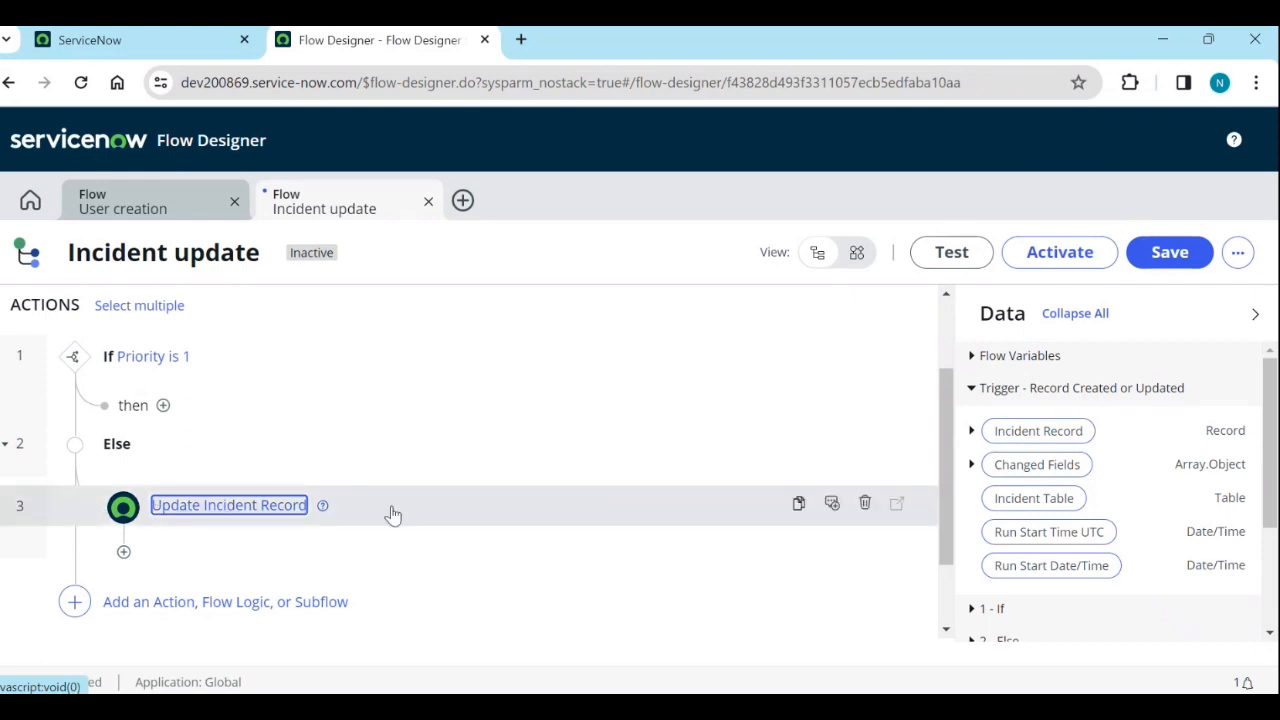
click(860, 505)
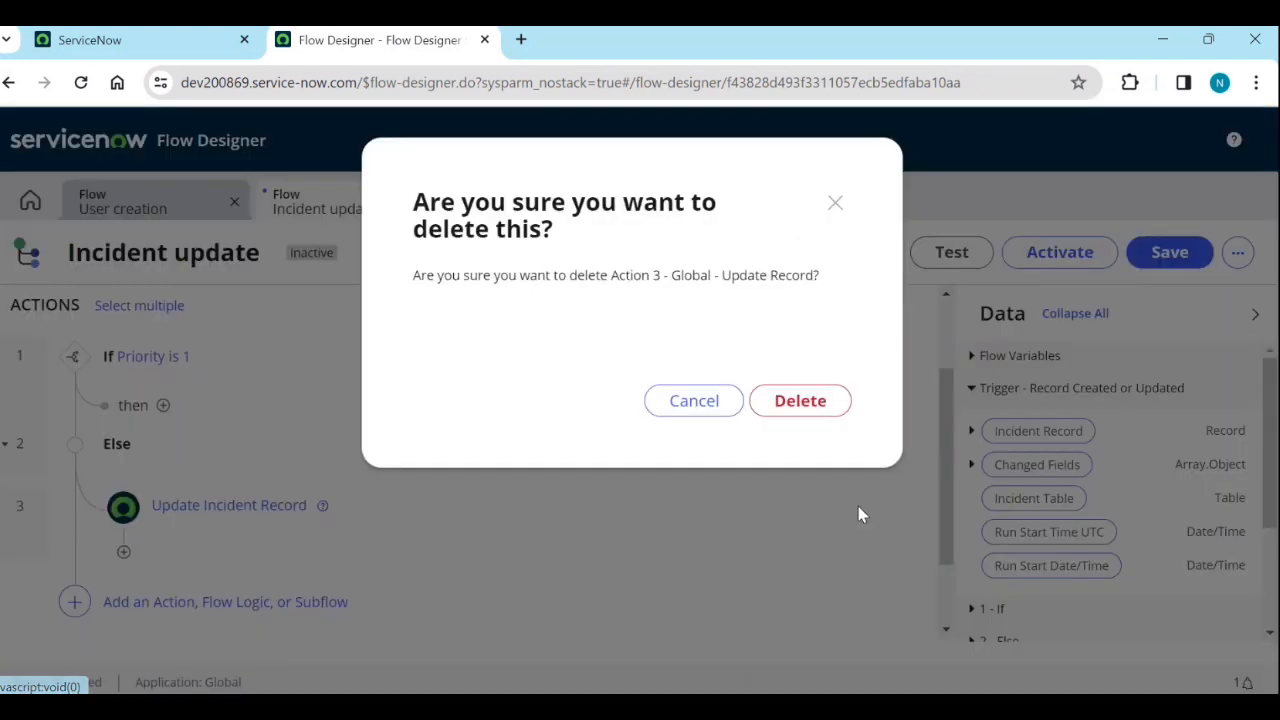
click(802, 408)
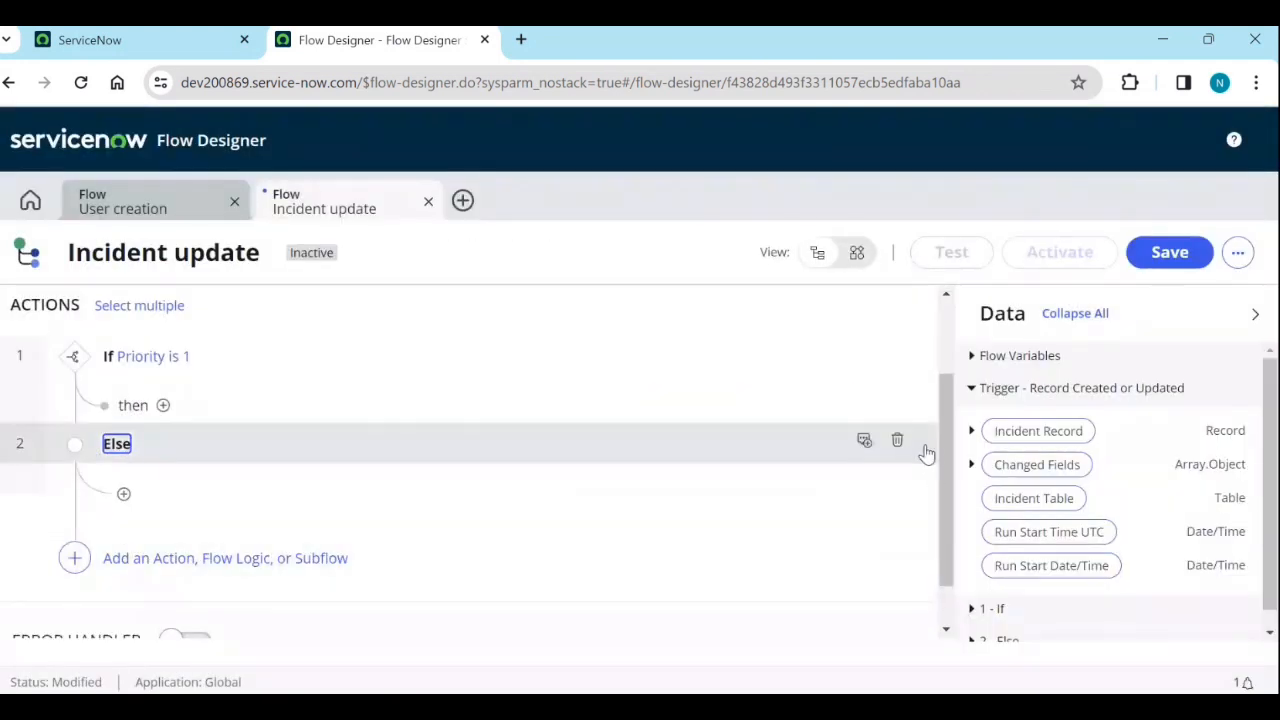
click(897, 441)
click(766, 400)
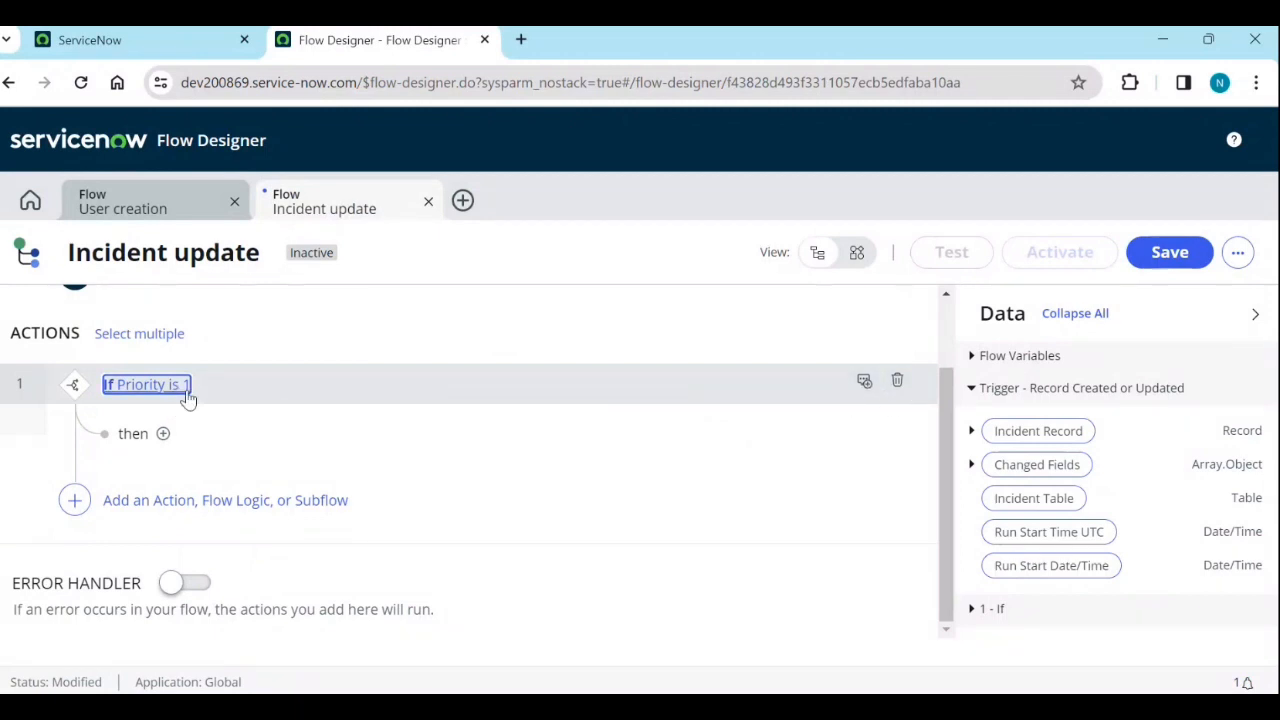
Add an AND condition to the "Priority is 1" If step, using the Problem field of the trigger's Incident Record.
click(150, 388)
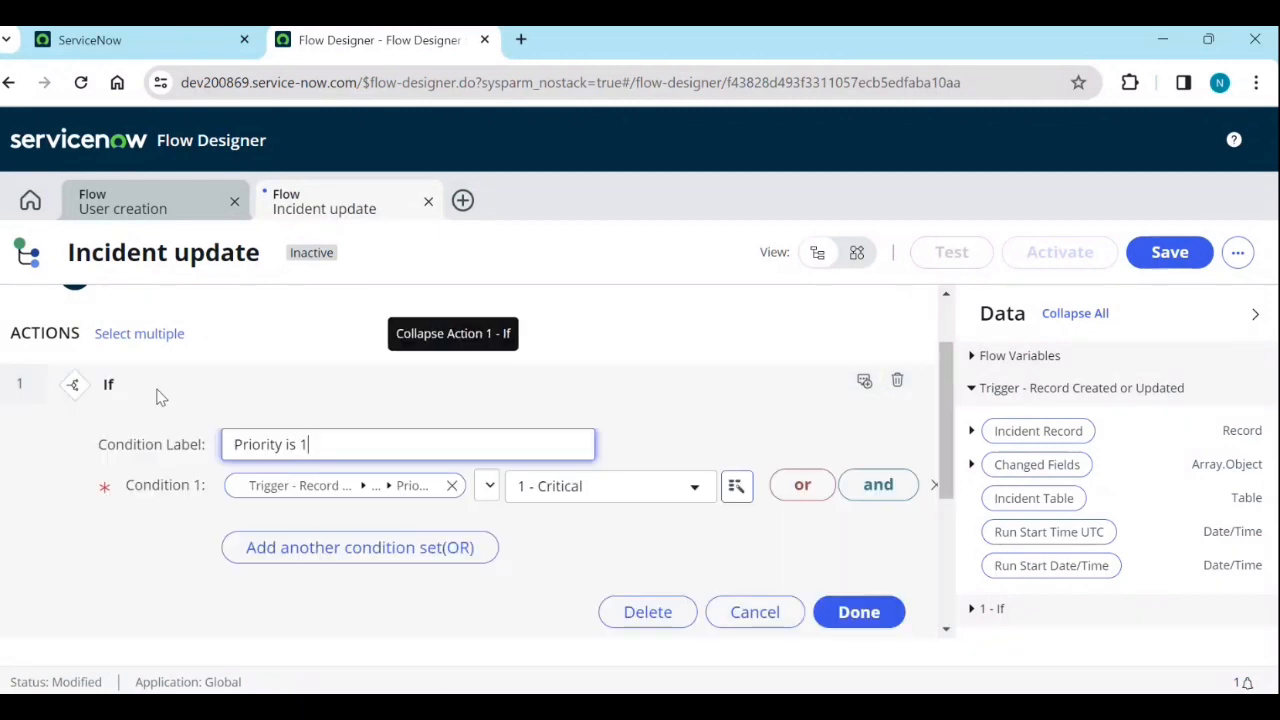
click(860, 494)
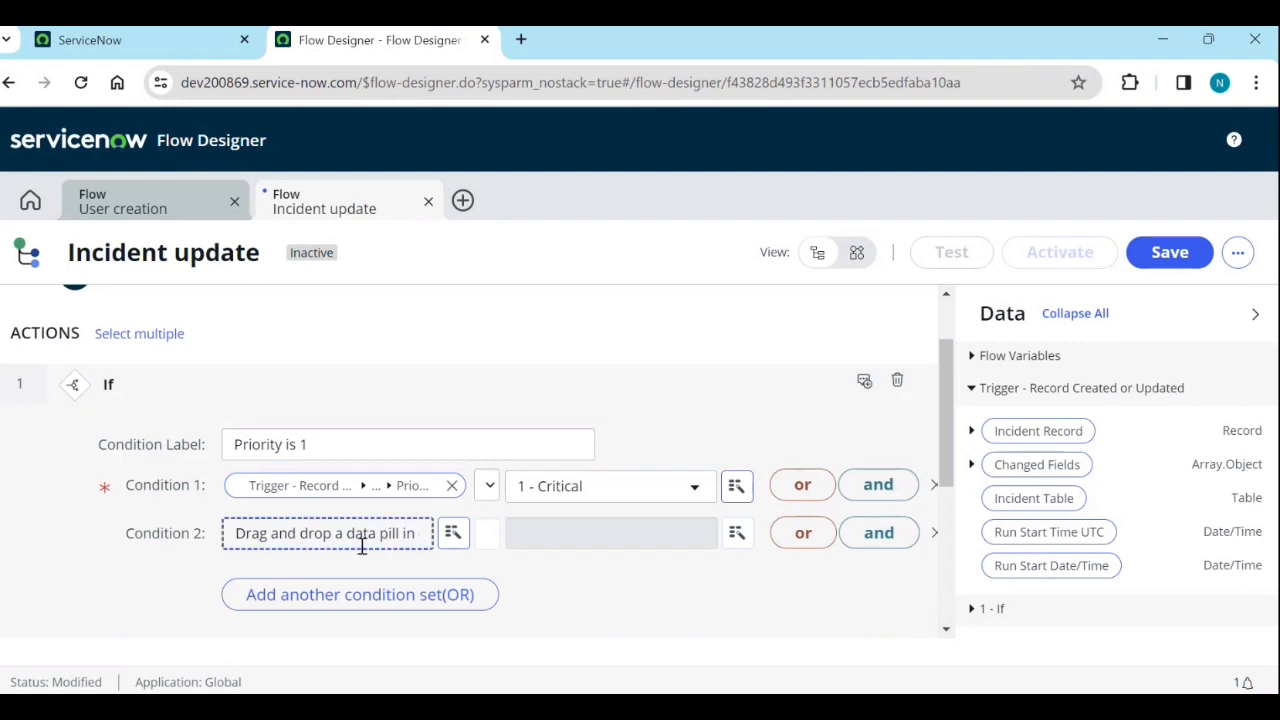
click(397, 541)
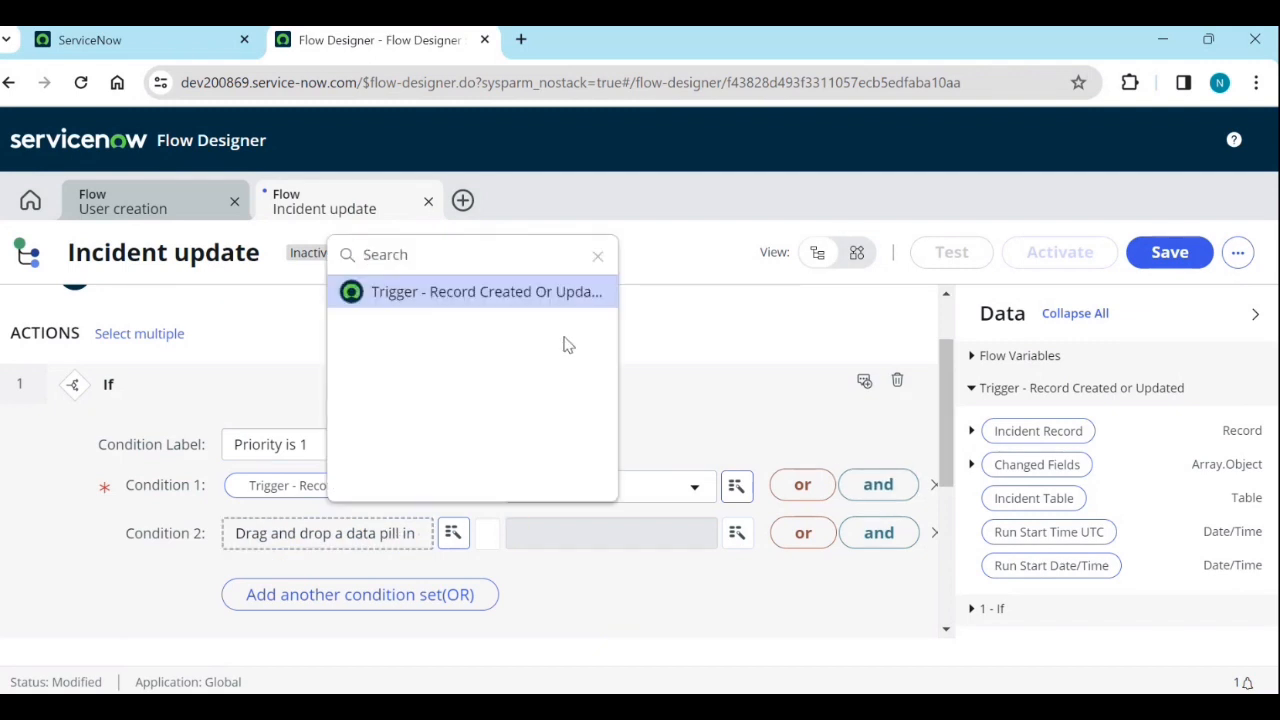
click(566, 296)
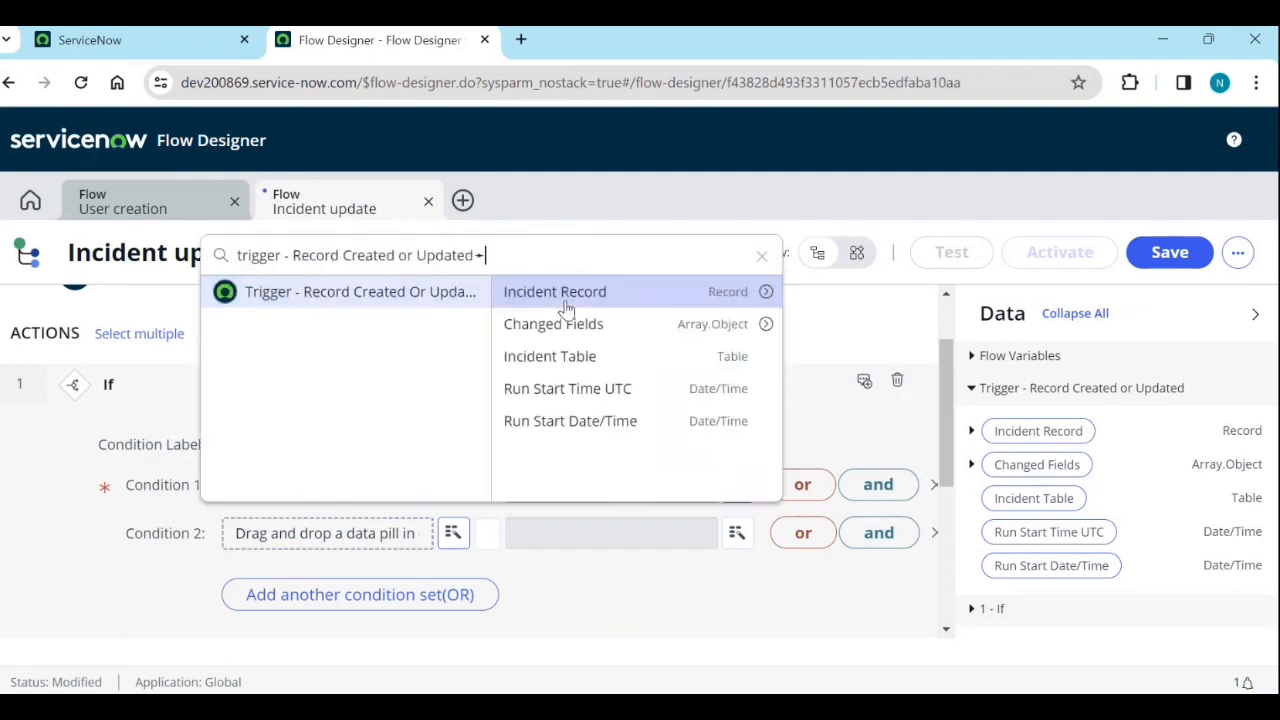
click(766, 292)
scroll(785, 400, down, 10)
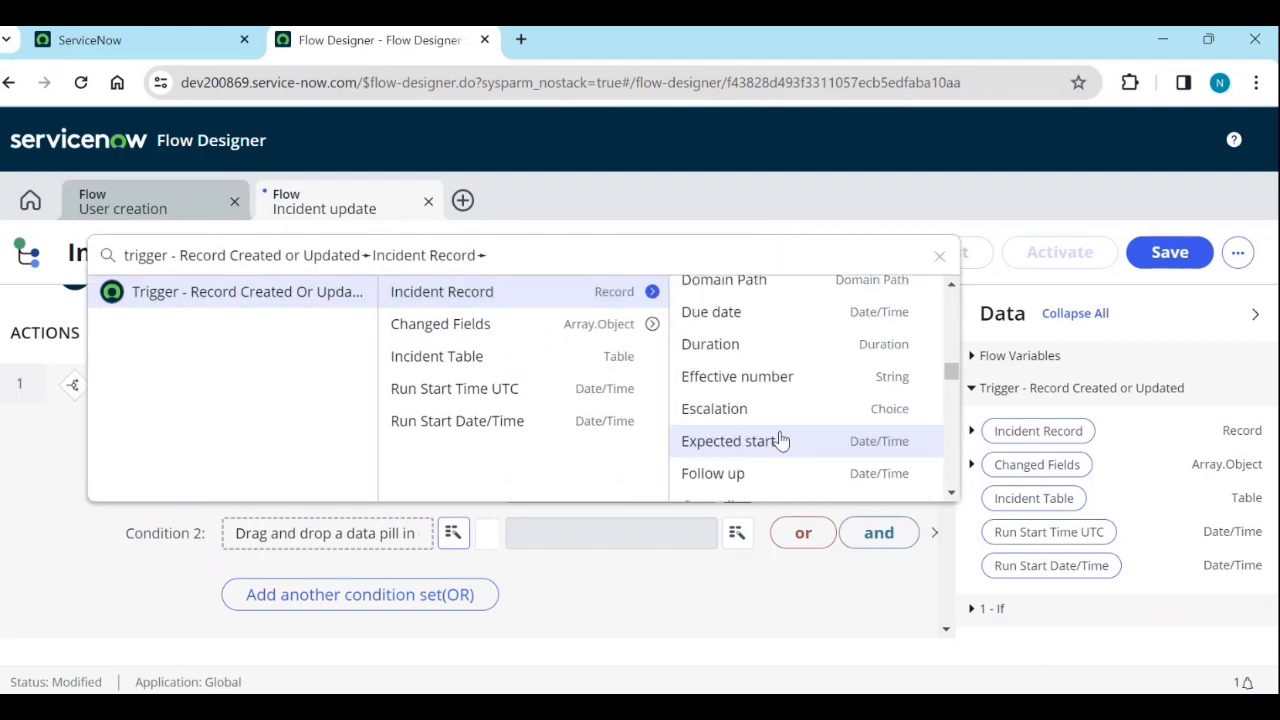
scroll(781, 441, down, 15)
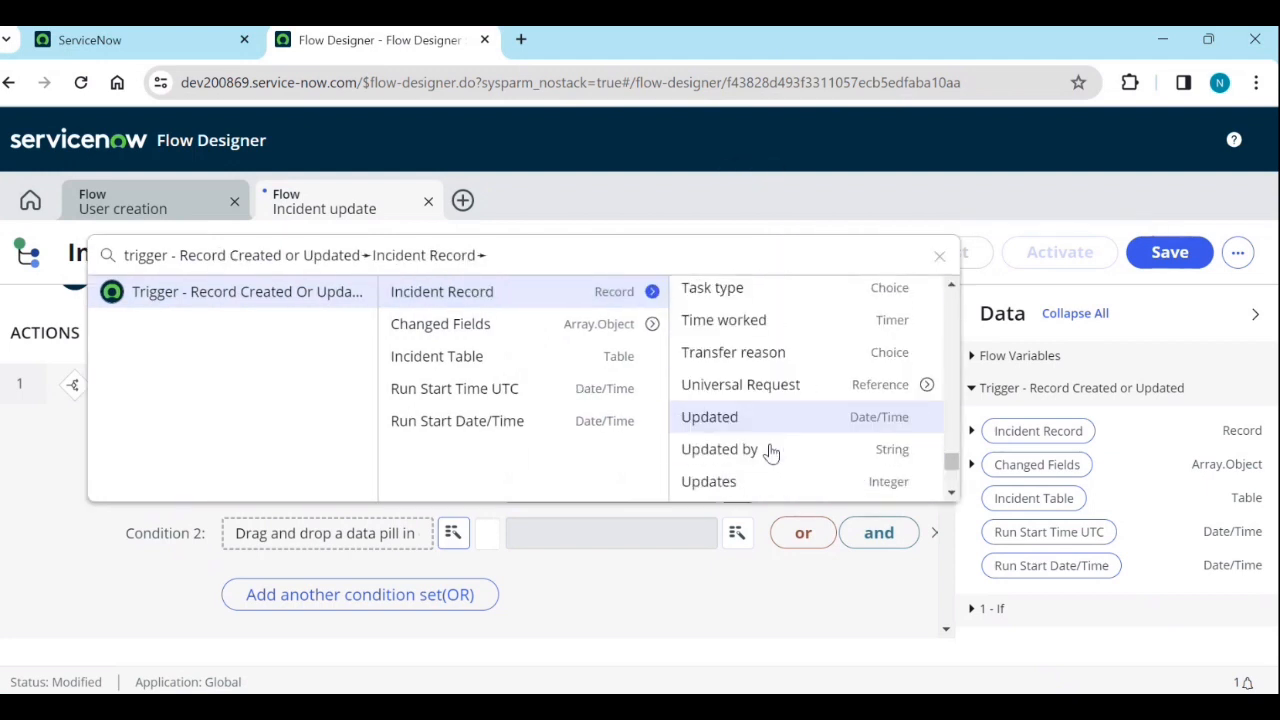
scroll(771, 453, down, 5)
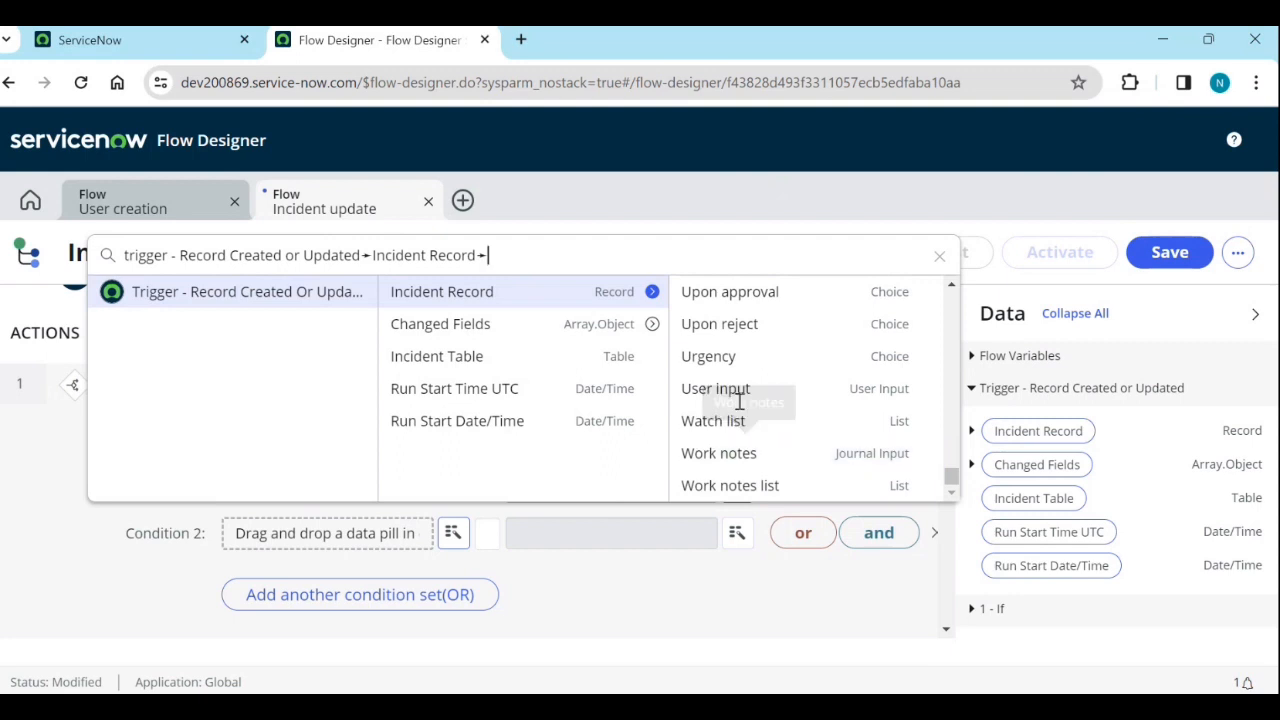
scroll(740, 404, up, 6)
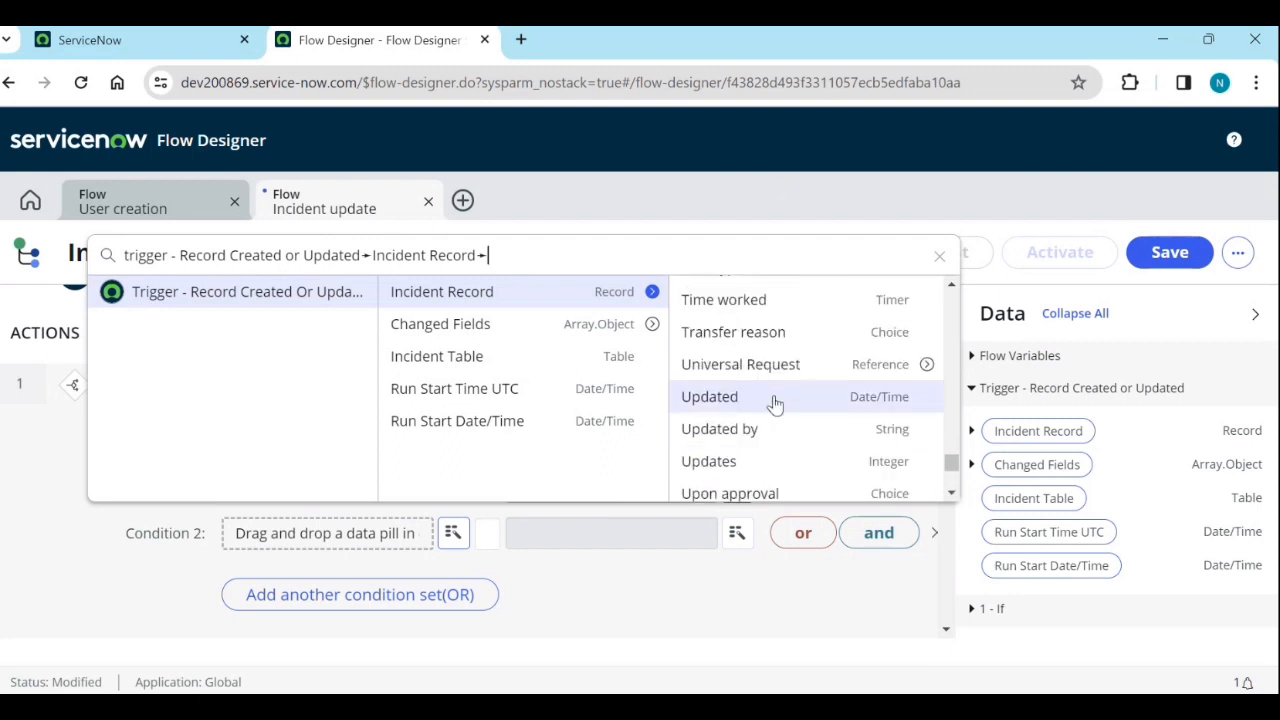
scroll(751, 409, up, 3)
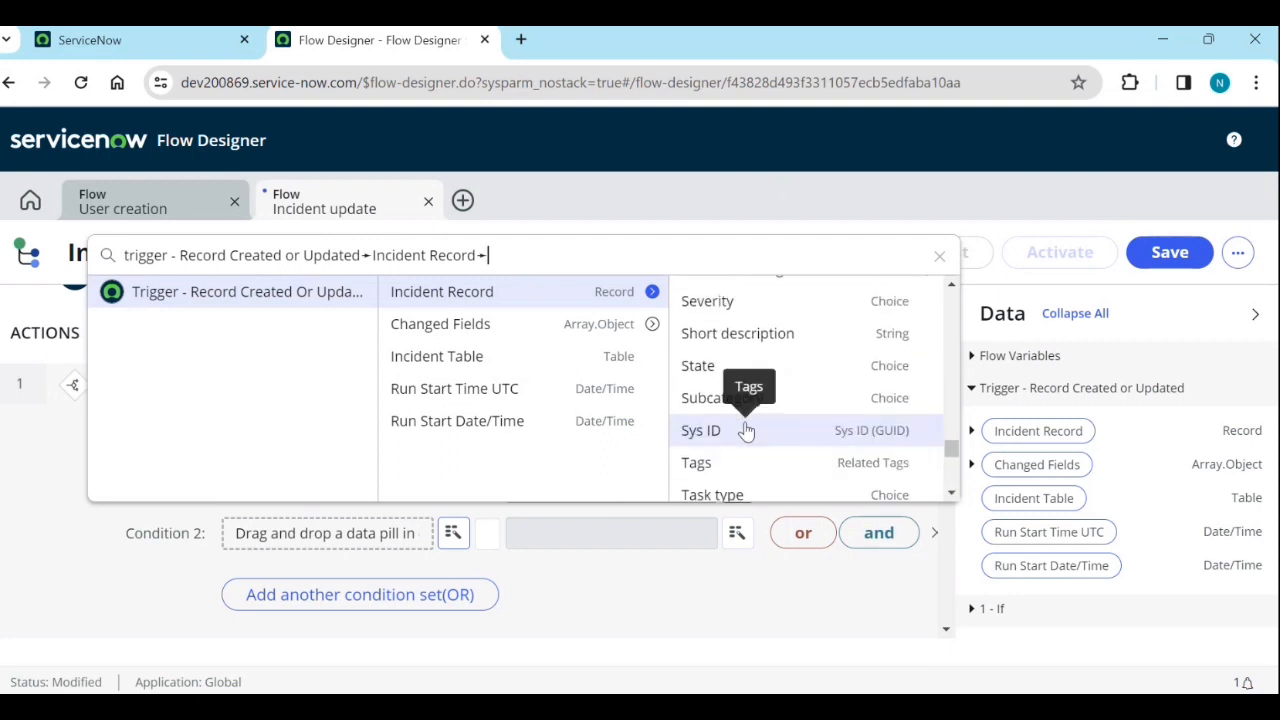
scroll(745, 430, up, 3)
scroll(768, 424, down, 4)
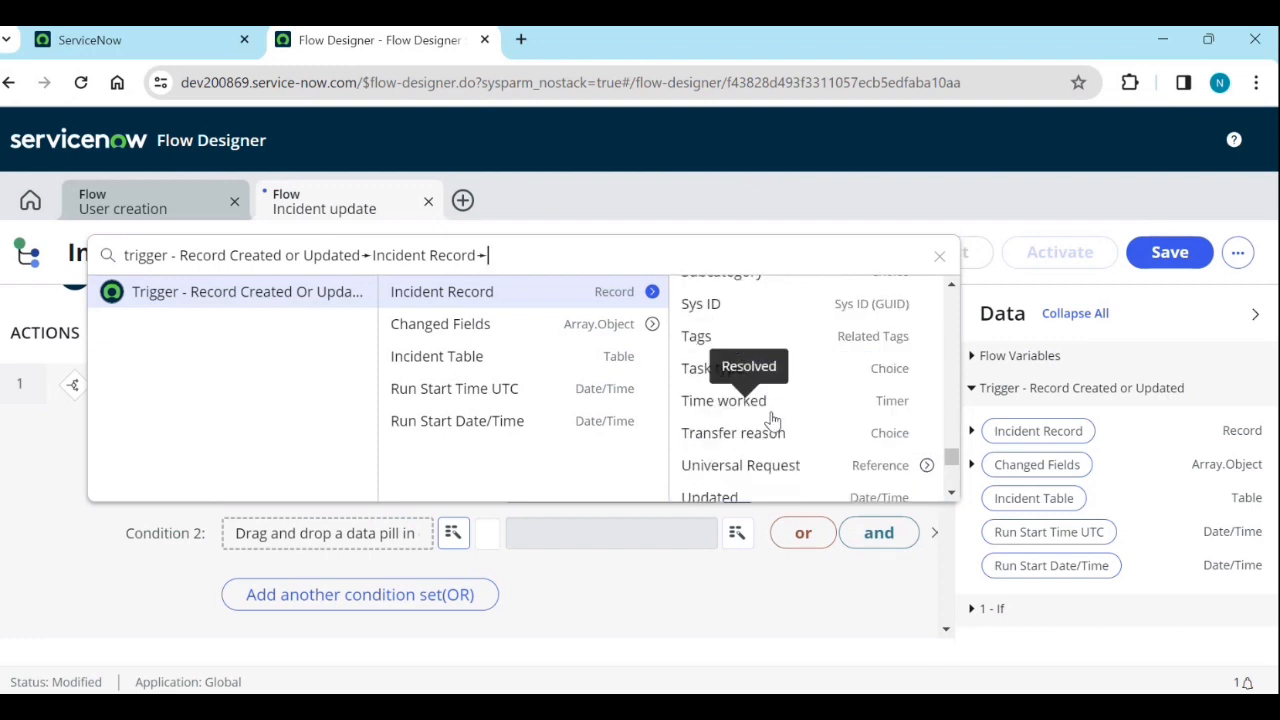
scroll(772, 420, down, 3)
scroll(772, 420, up, 5)
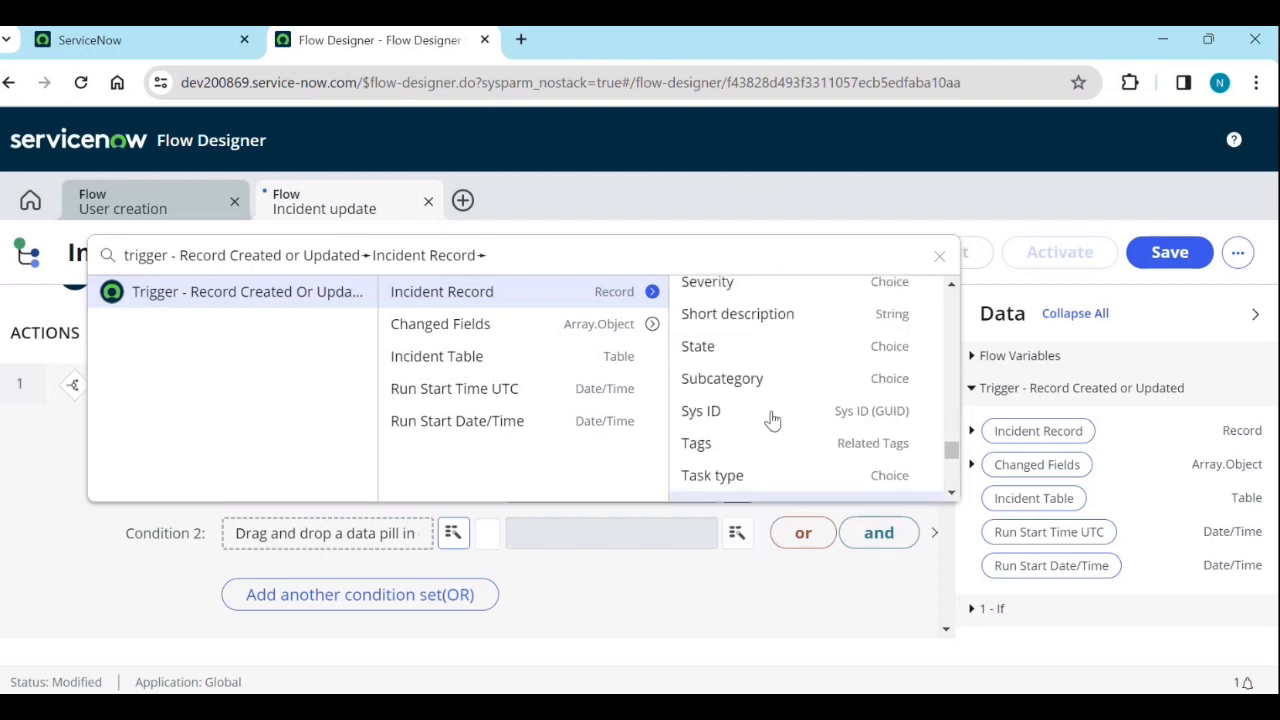
scroll(772, 418, up, 5)
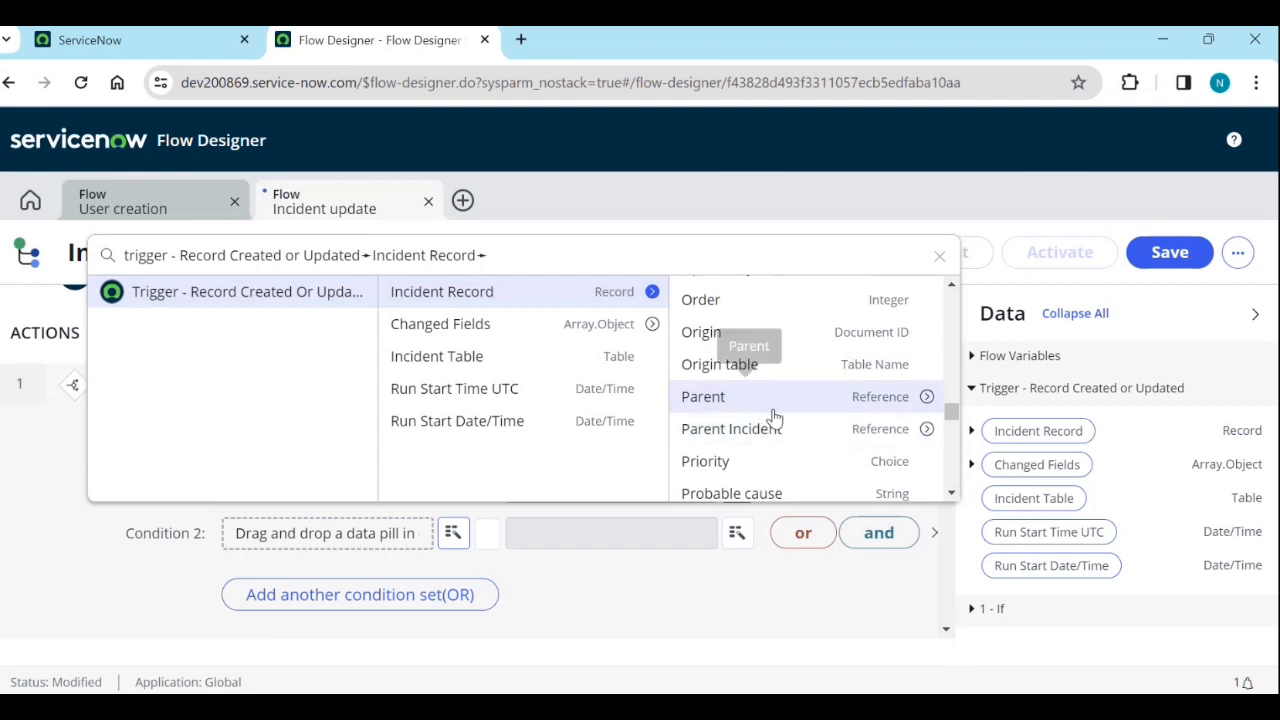
scroll(773, 412, down, 1)
click(771, 426)
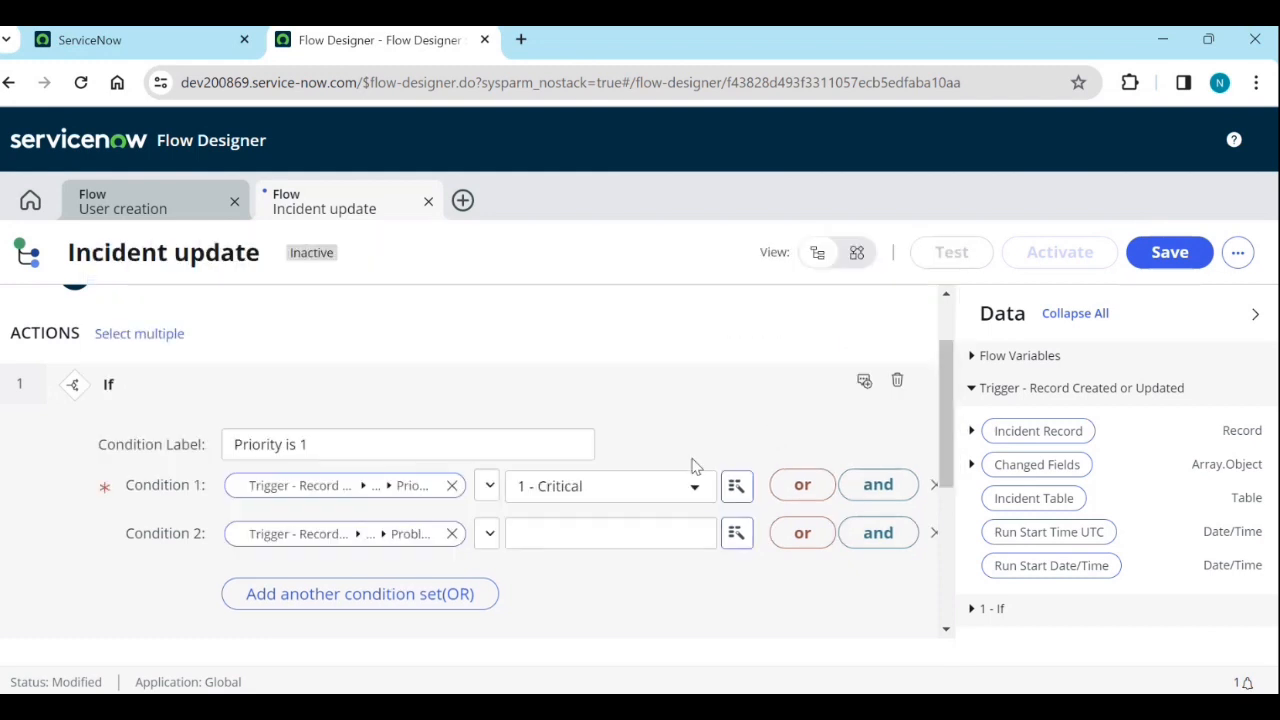
Choose the comparison operator for Condition 2, leave its value empty, and finish the If step.
click(489, 533)
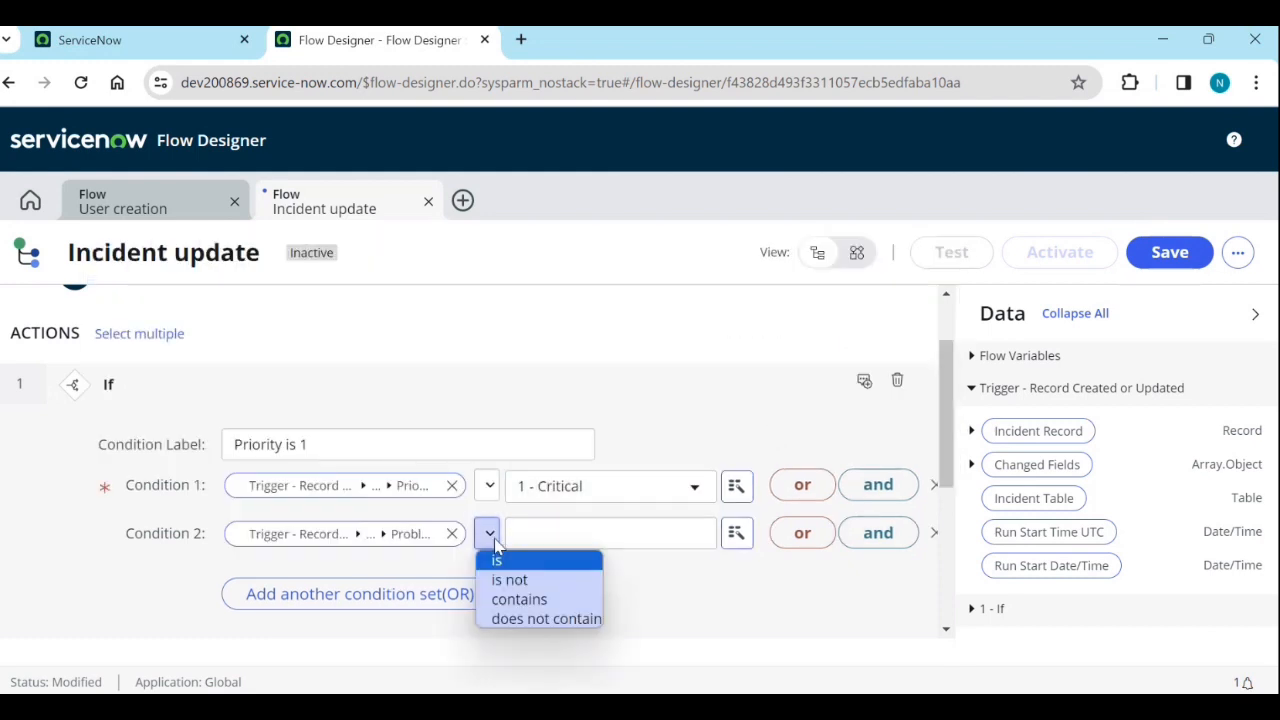
click(525, 598)
click(556, 539)
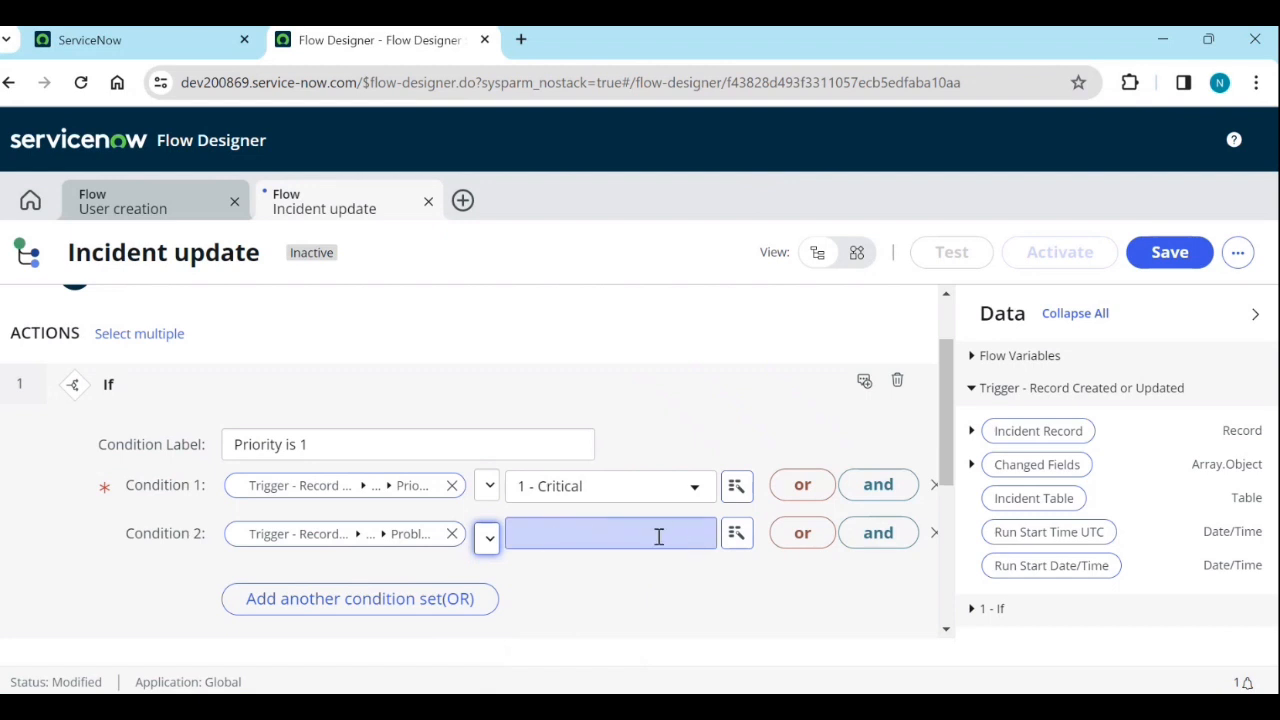
scroll(615, 550, down, 1)
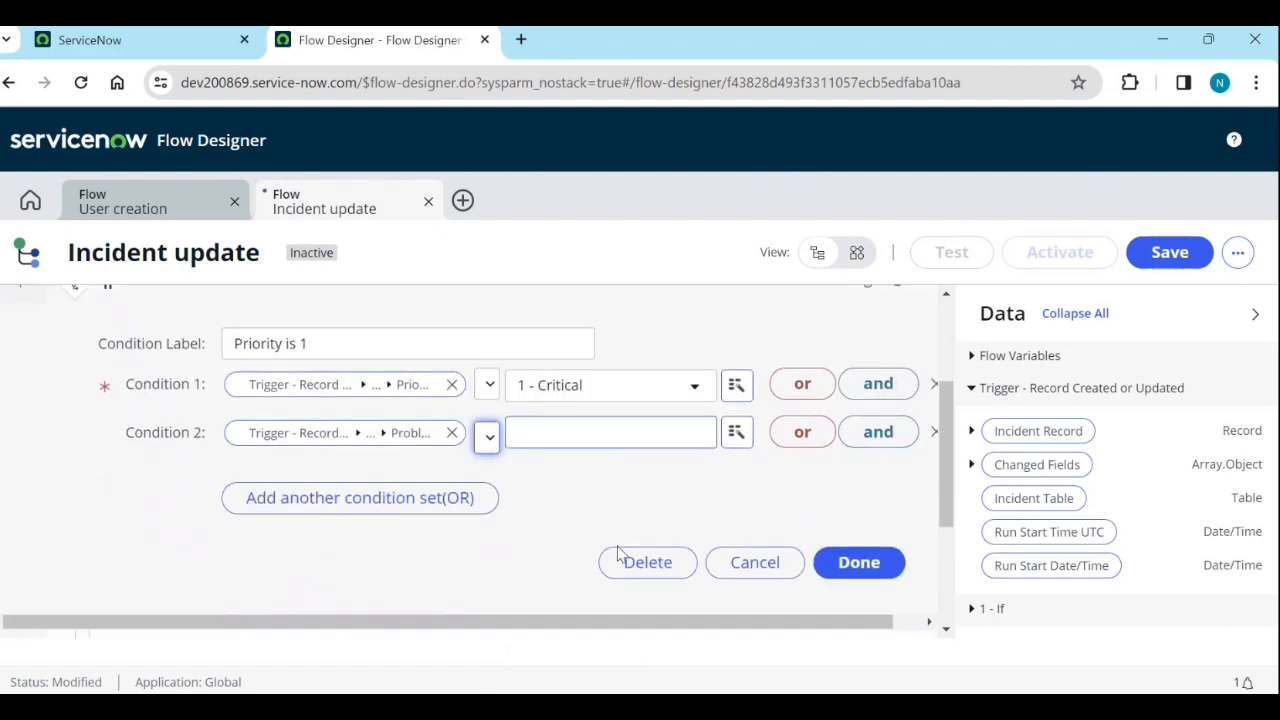
click(857, 563)
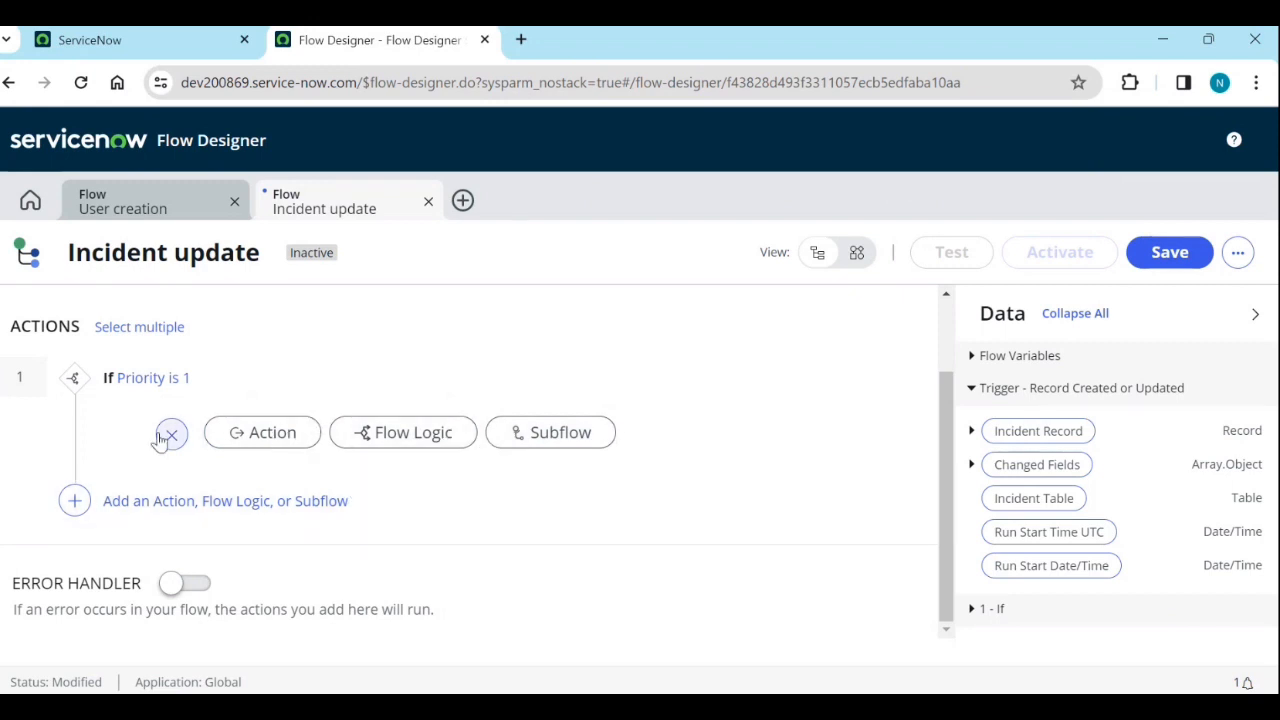
click(75, 500)
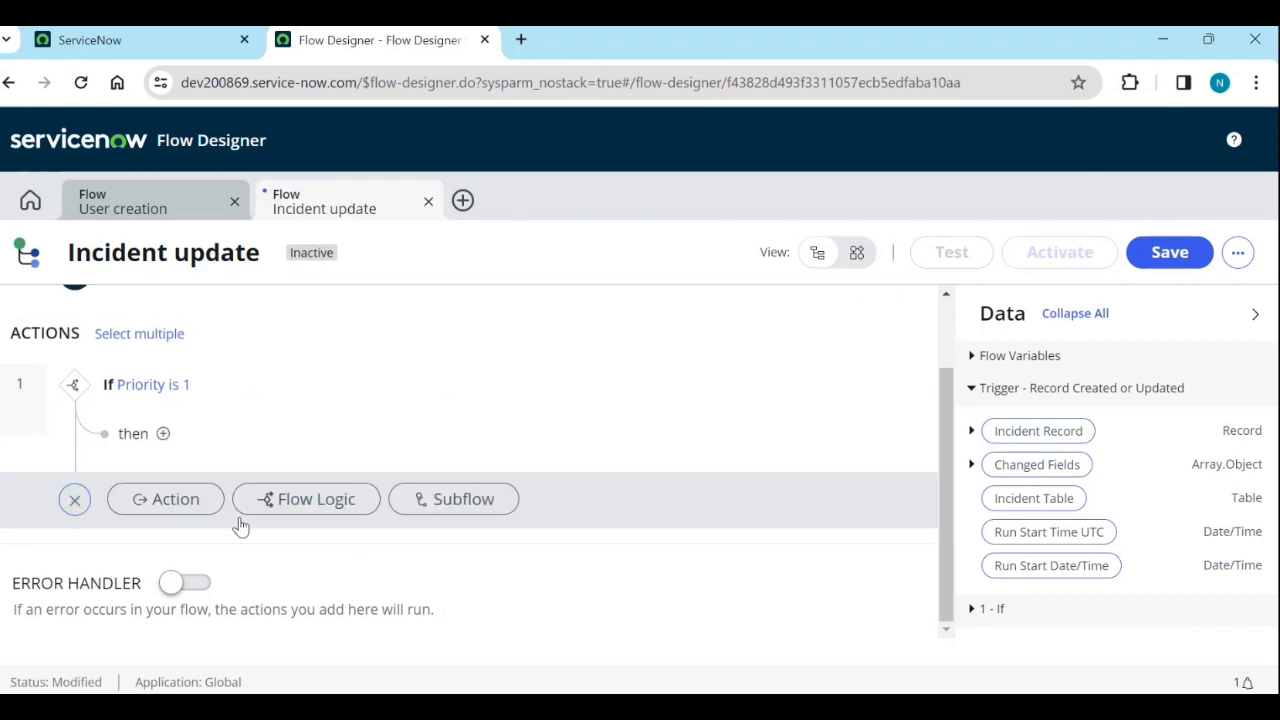
click(289, 505)
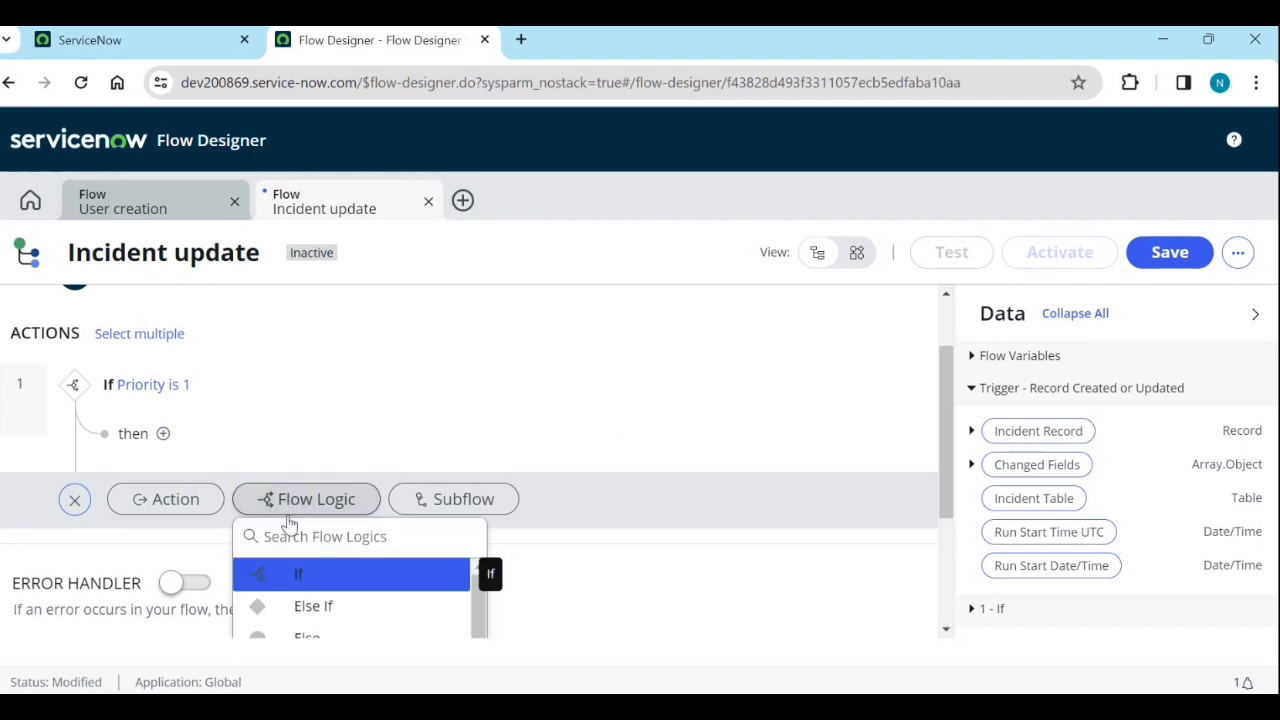
click(318, 647)
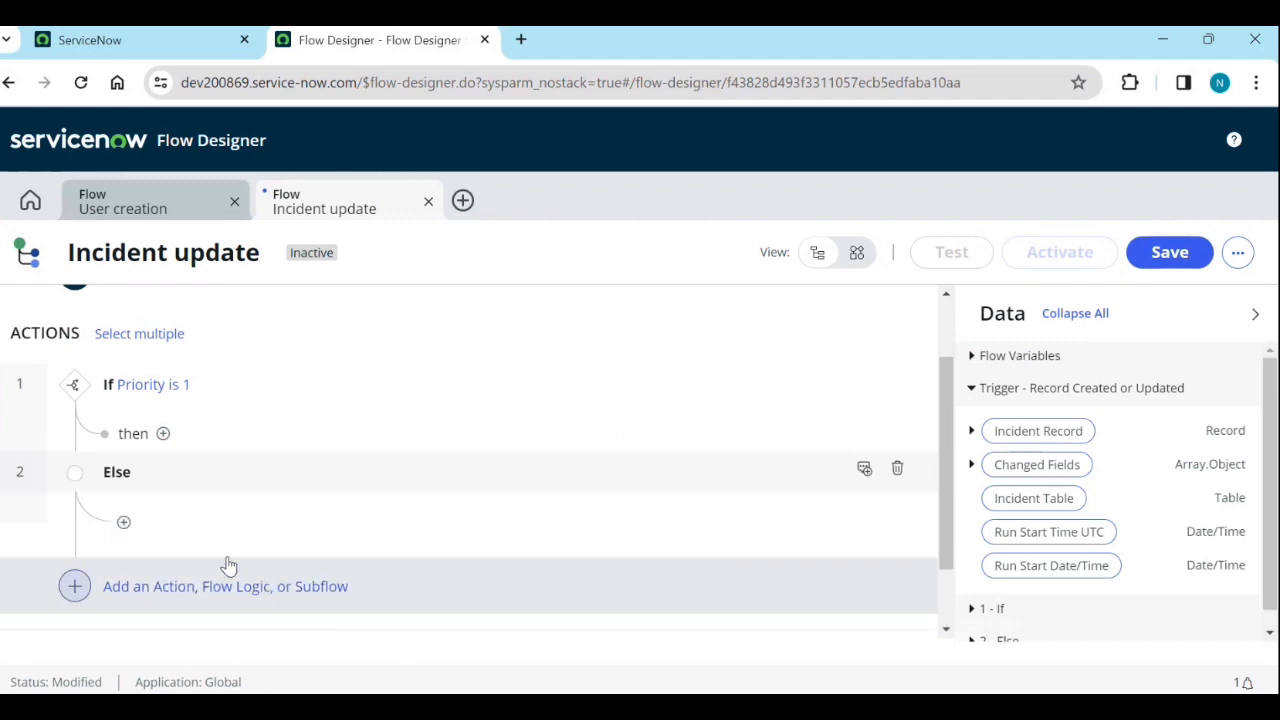
click(123, 526)
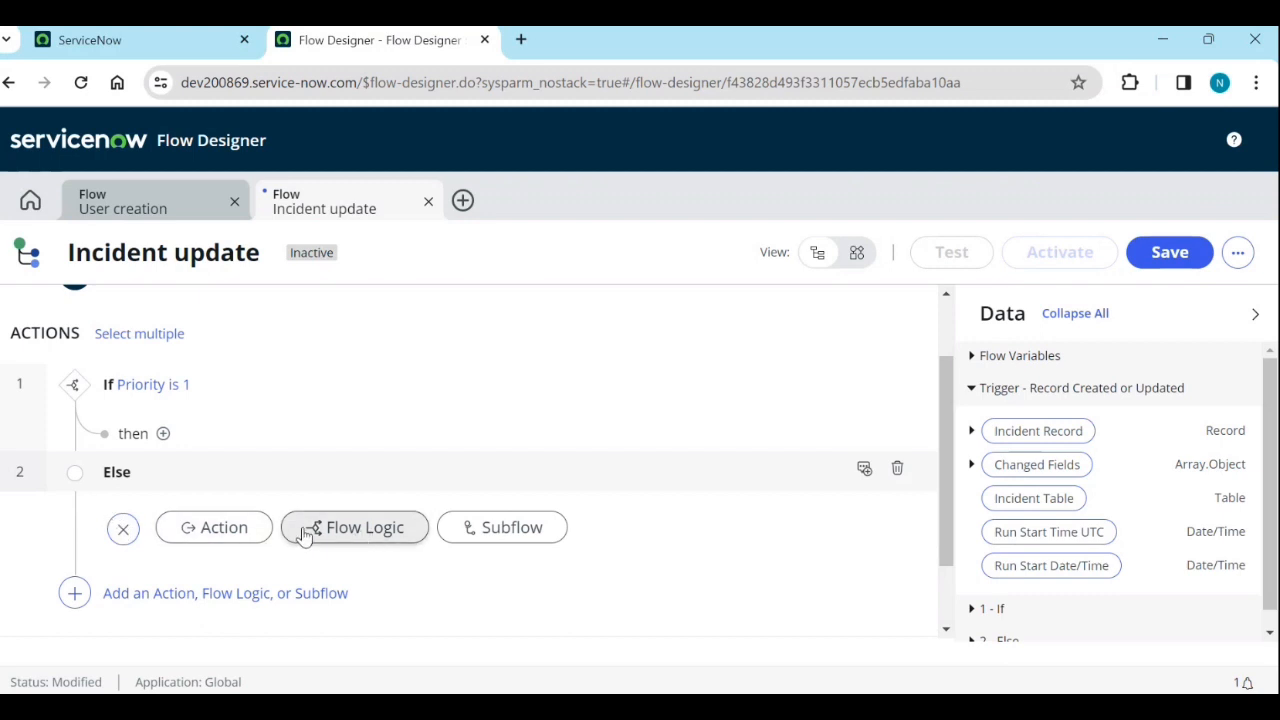
scroll(307, 492, up, 1)
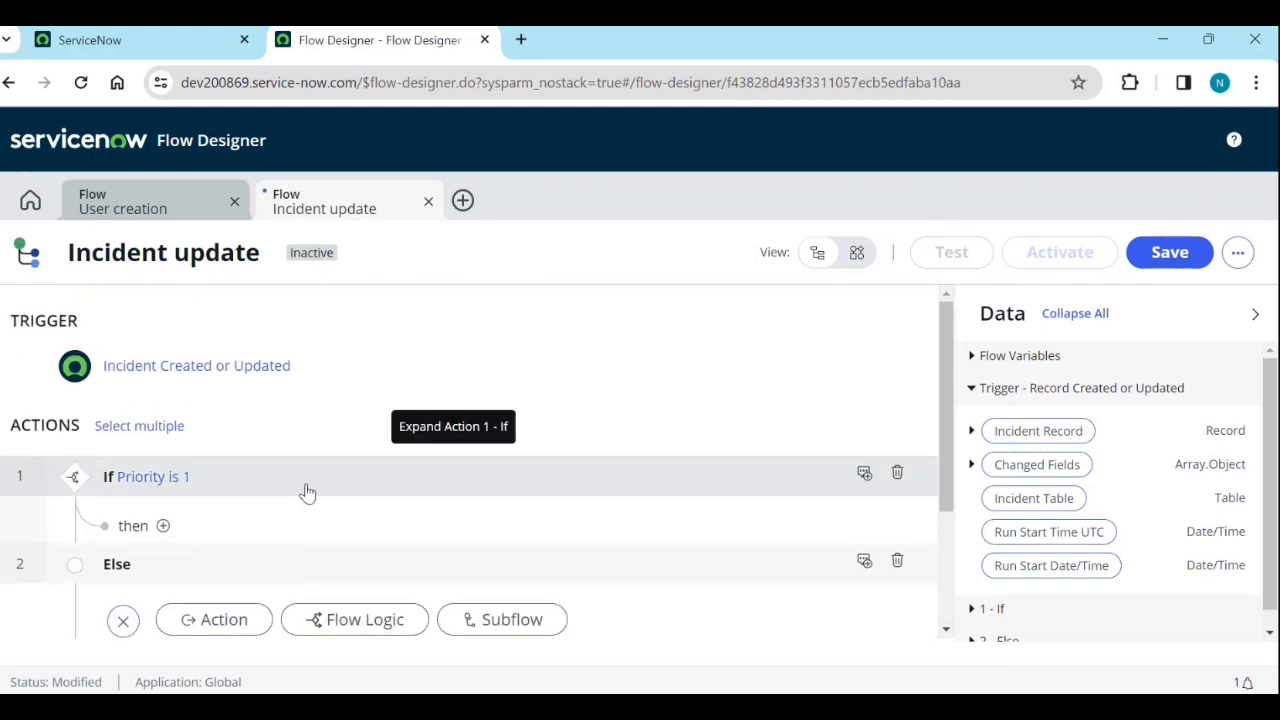
scroll(307, 497, down, 1)
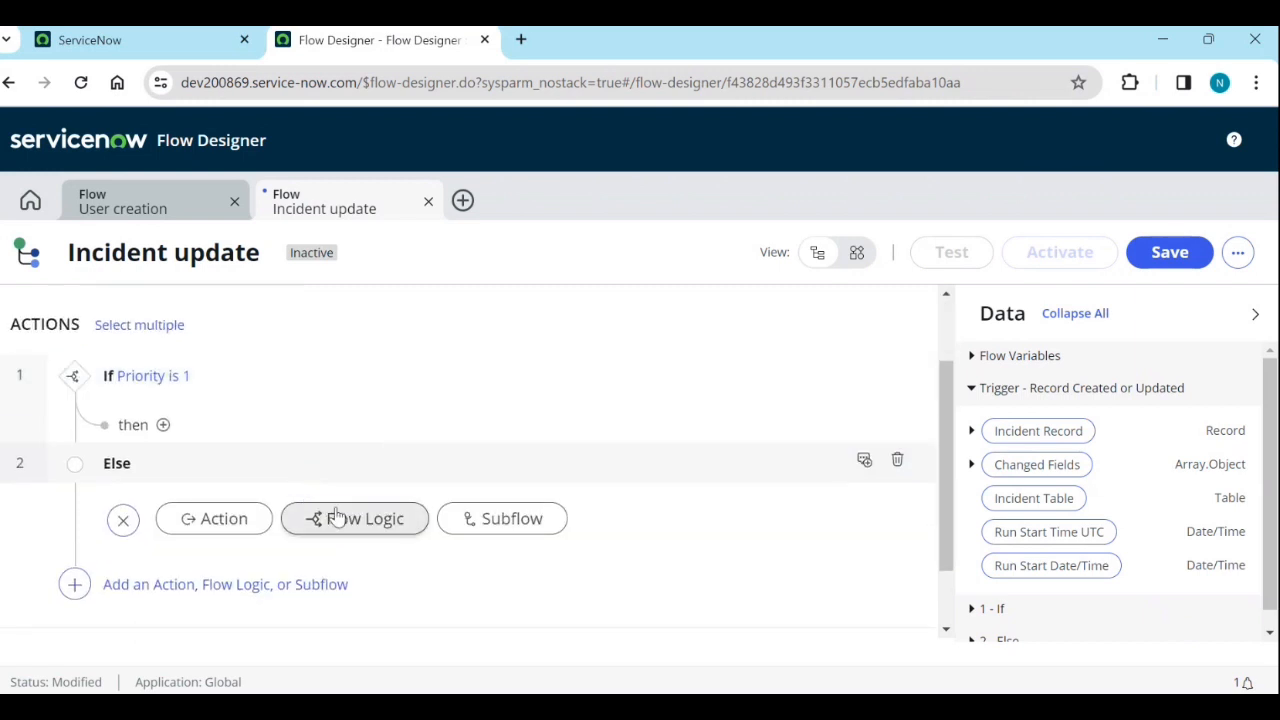
click(335, 517)
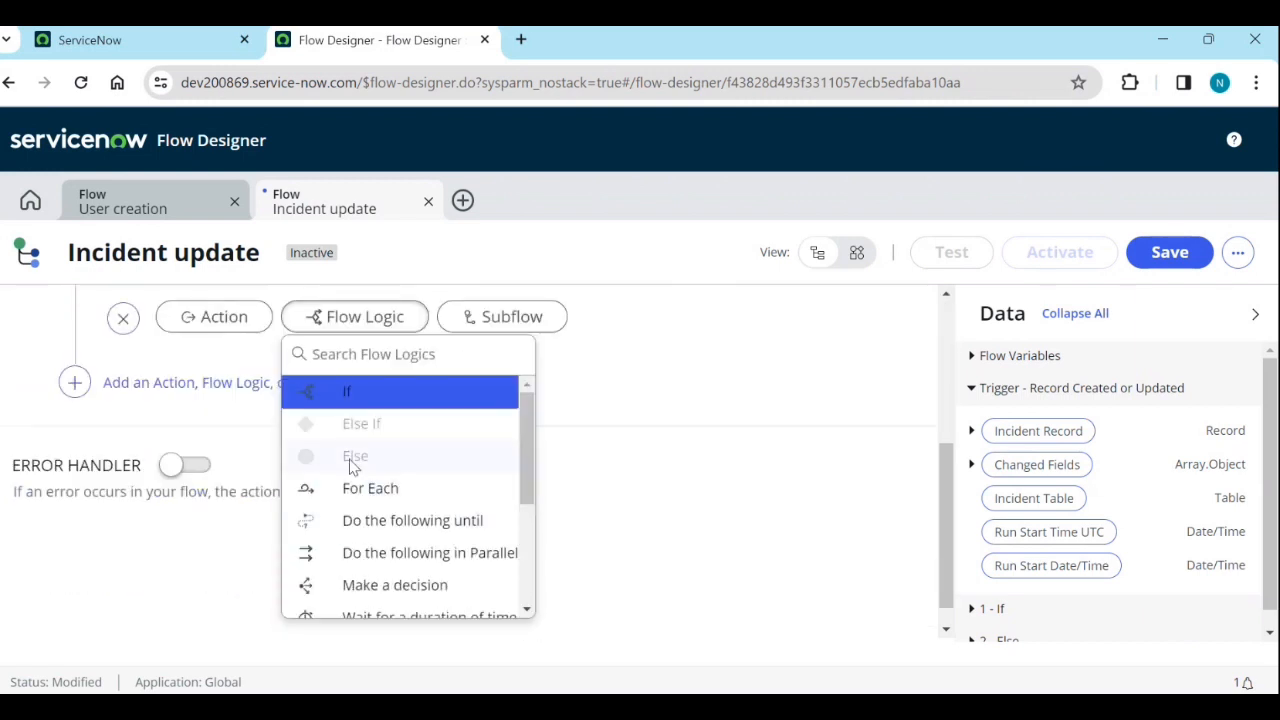
click(670, 441)
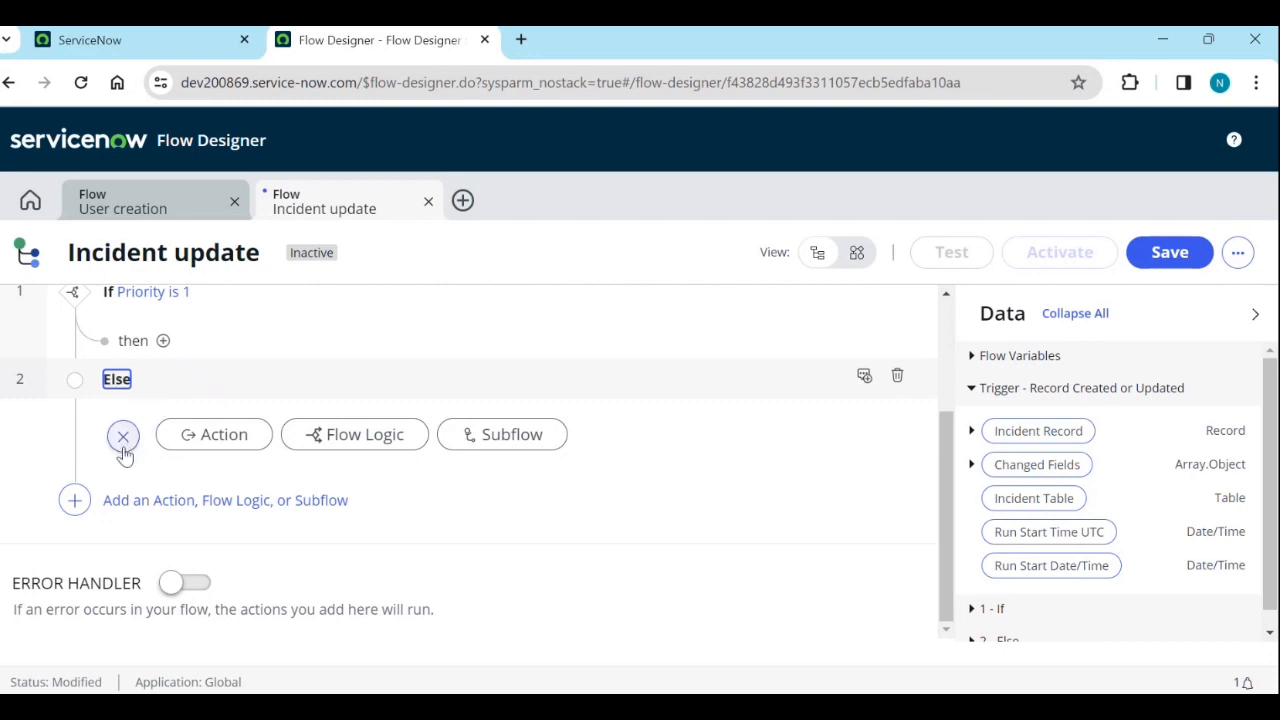
scroll(366, 423, up, 2)
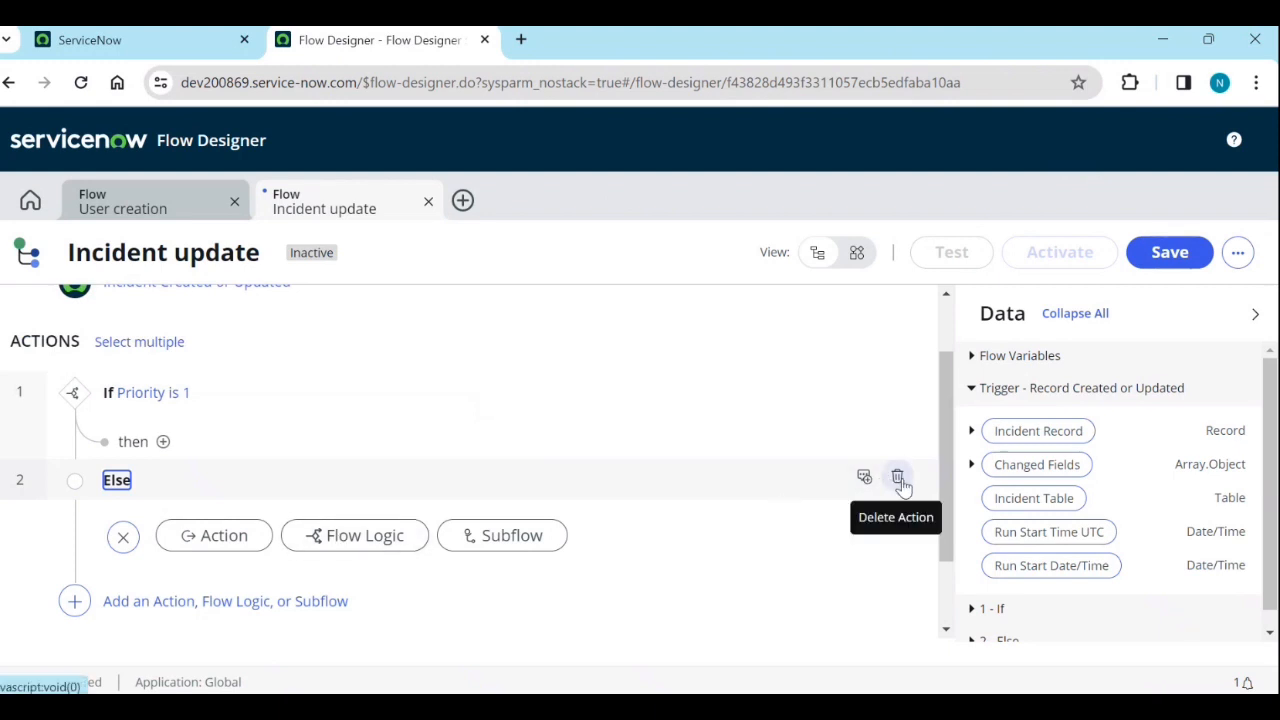
click(898, 478)
click(826, 404)
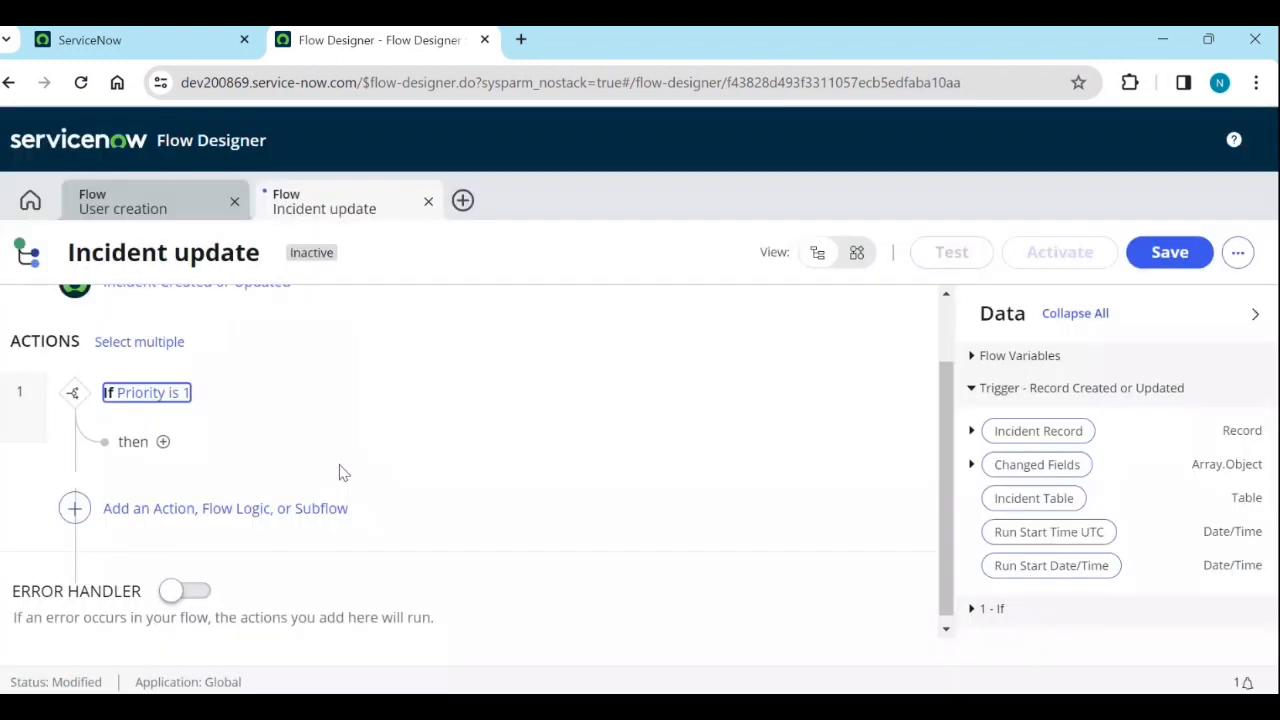
Add an Else If flow logic after the "Priority is 1" step, labelled "If P1 and problem is exist".
click(72, 508)
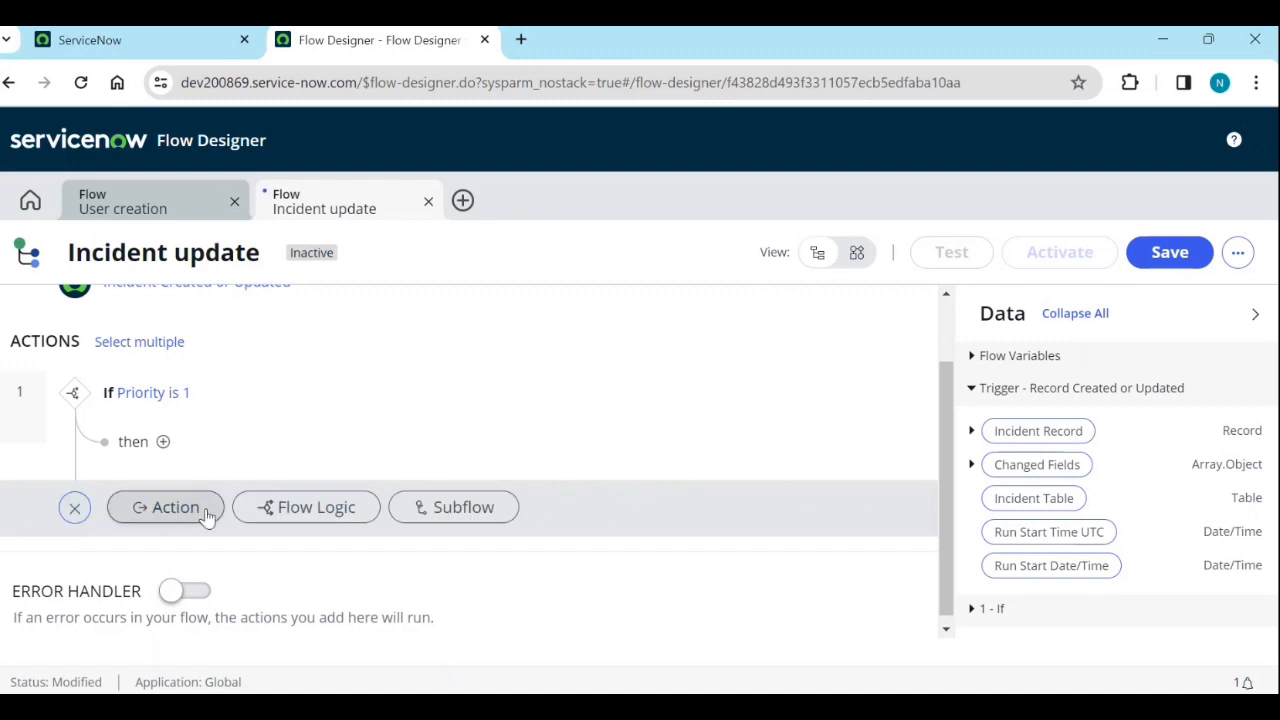
click(328, 512)
click(318, 412)
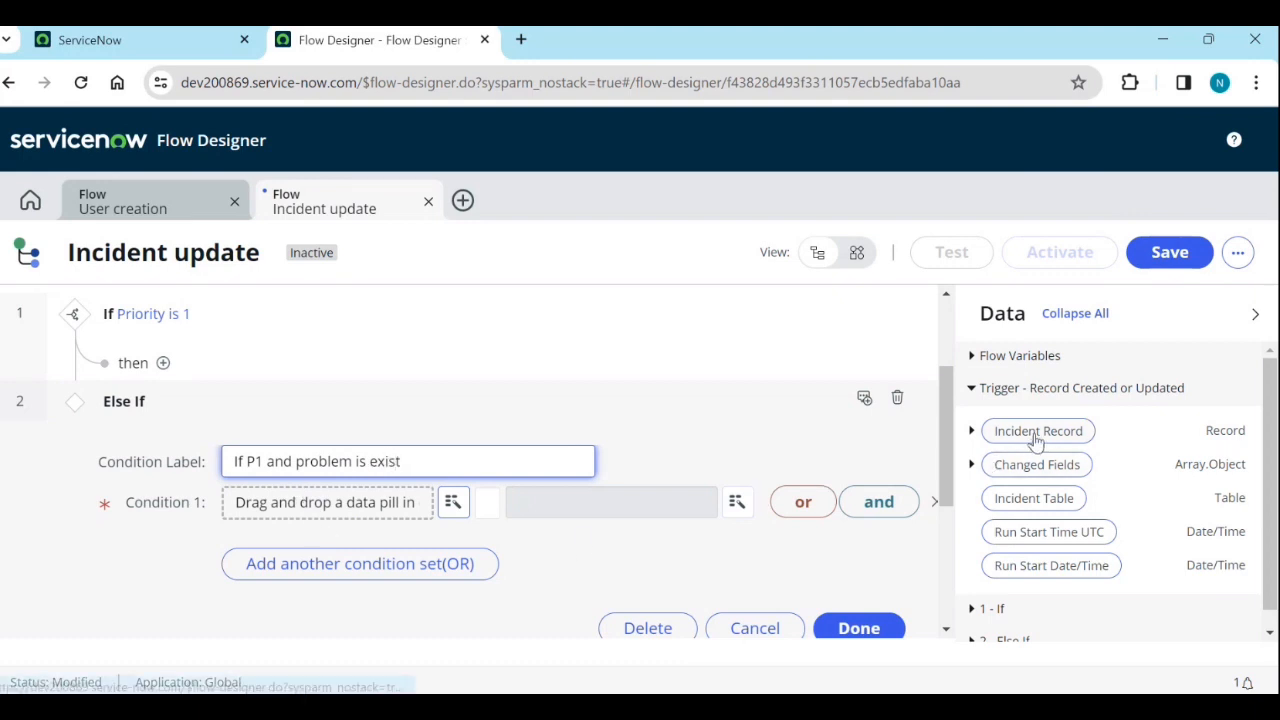
Set the Else If step's Condition 1 to the trigger Incident Record's Priority with the value 1 - Critical.
drag(1006, 430, 370, 512)
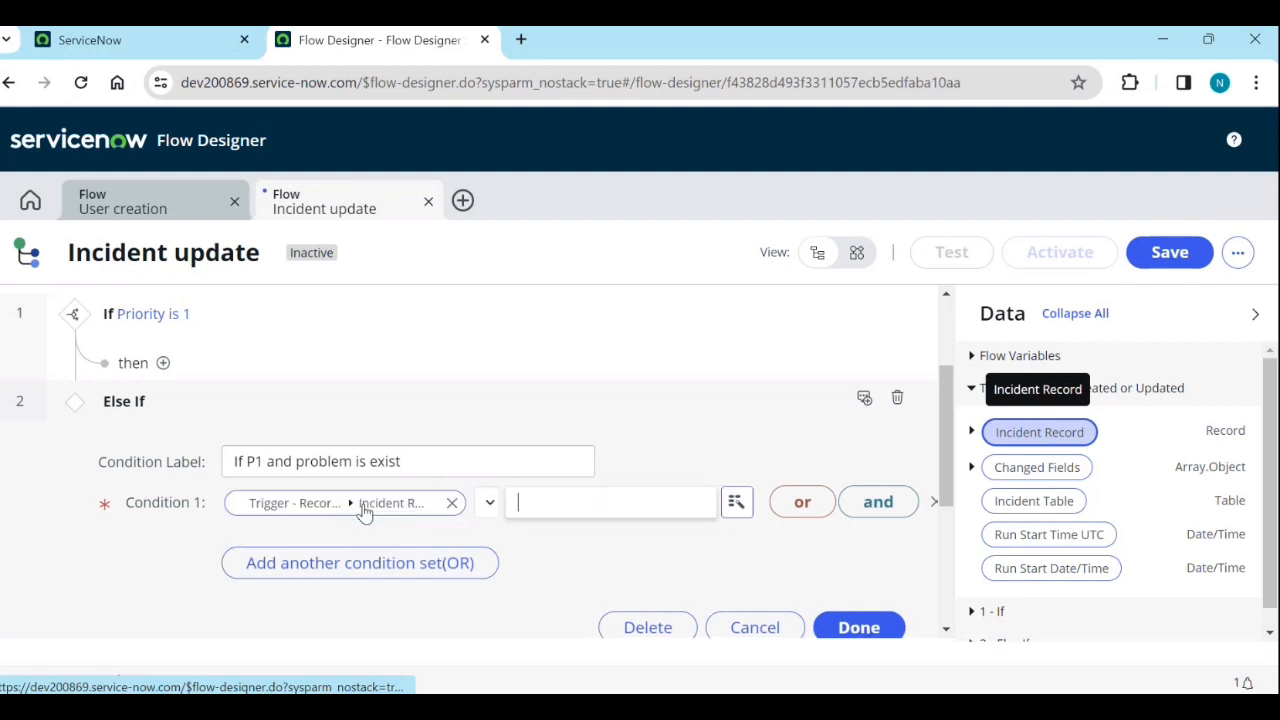
click(453, 504)
click(454, 504)
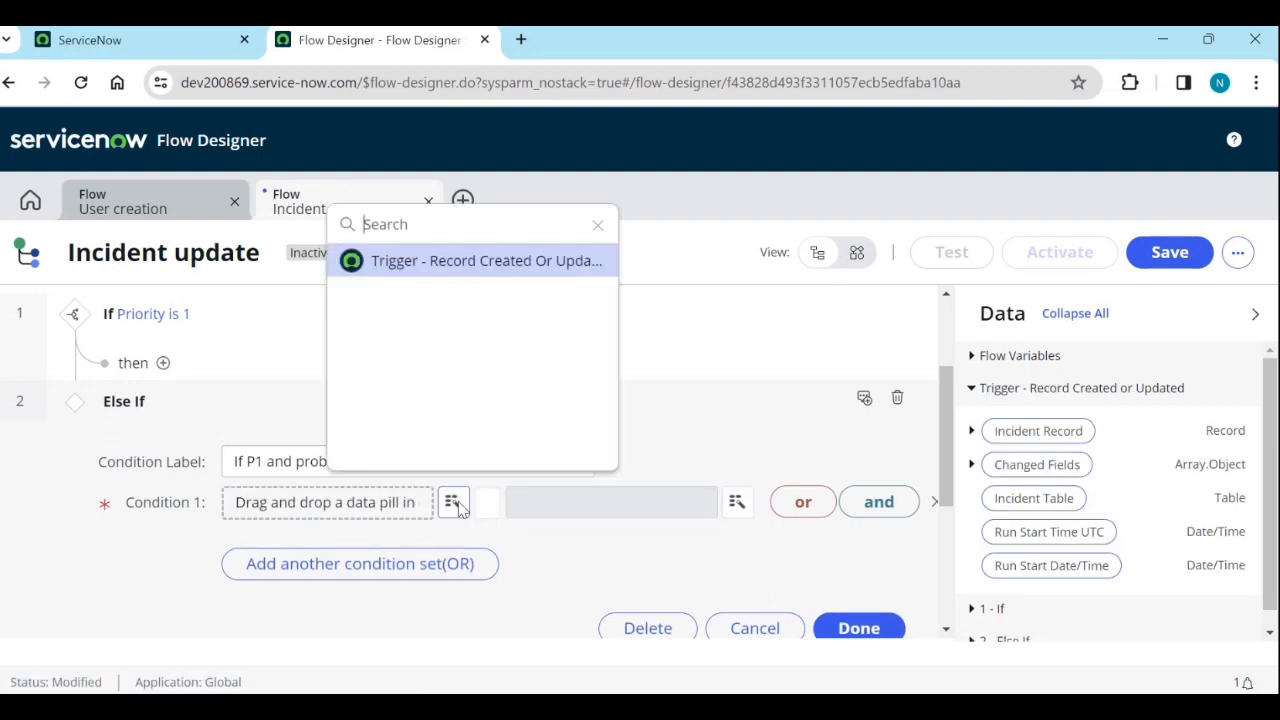
click(539, 272)
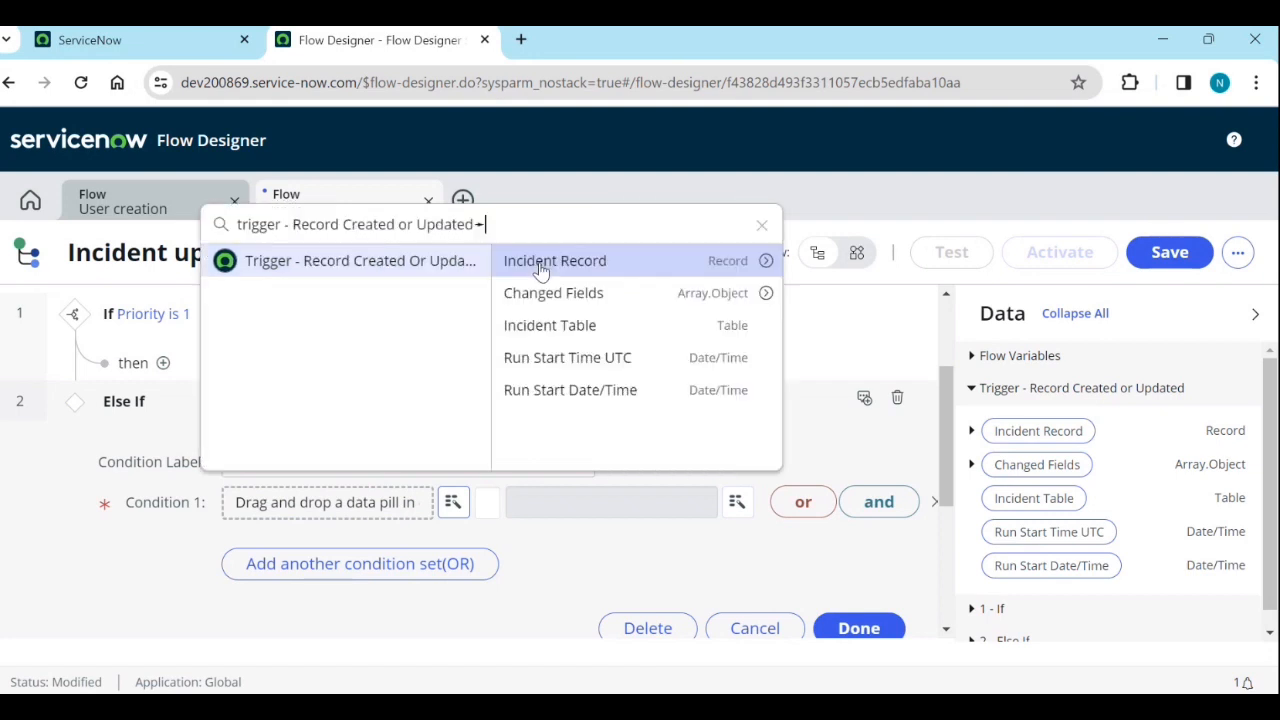
click(766, 268)
scroll(800, 365, down, 12)
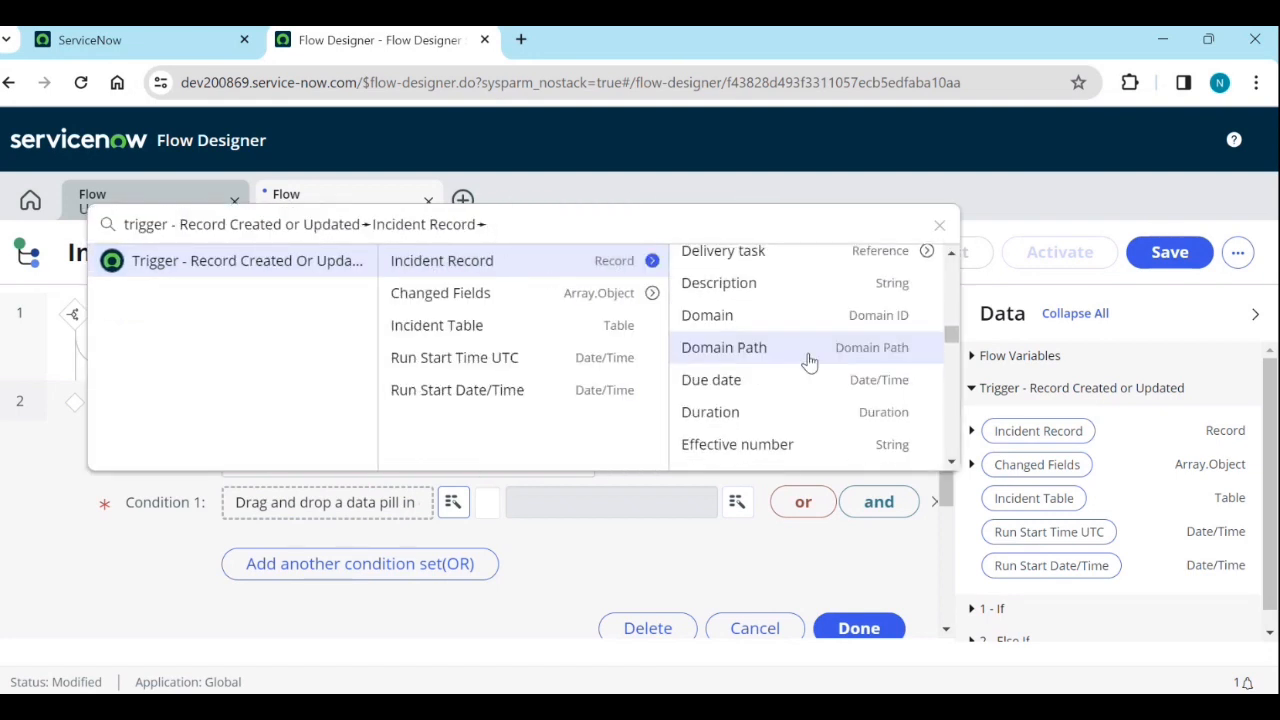
scroll(805, 365, down, 5)
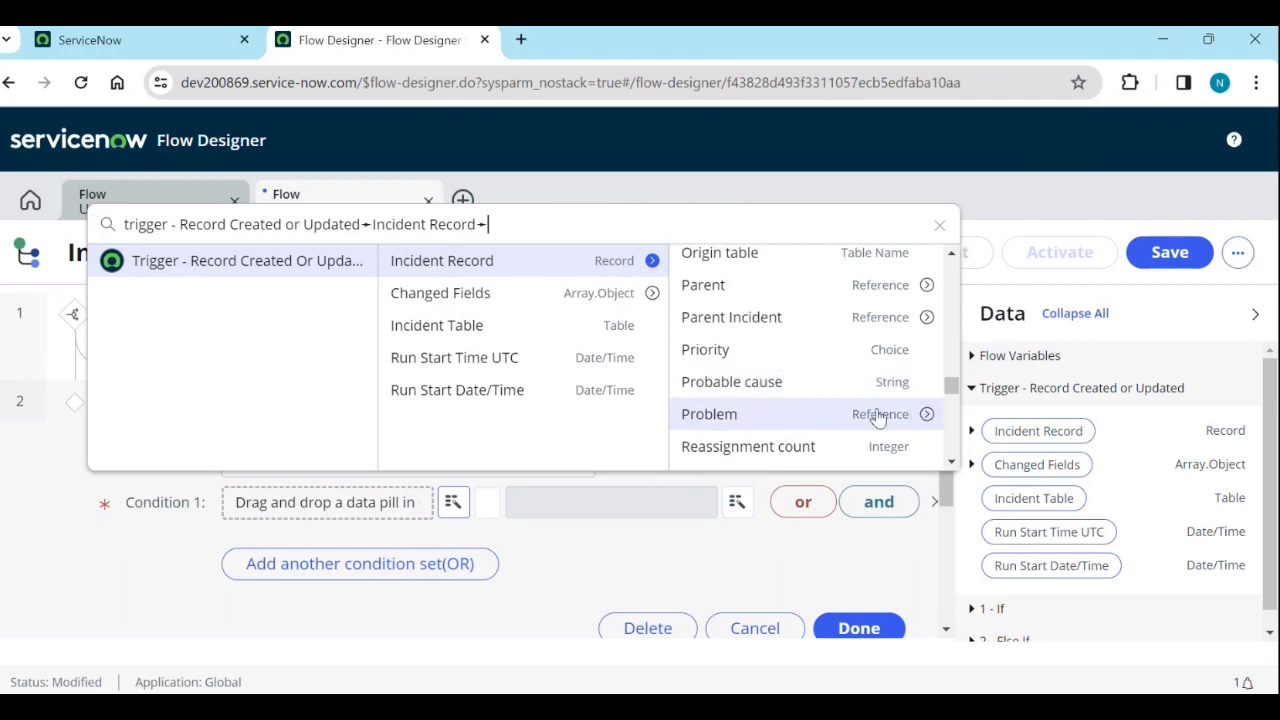
click(858, 358)
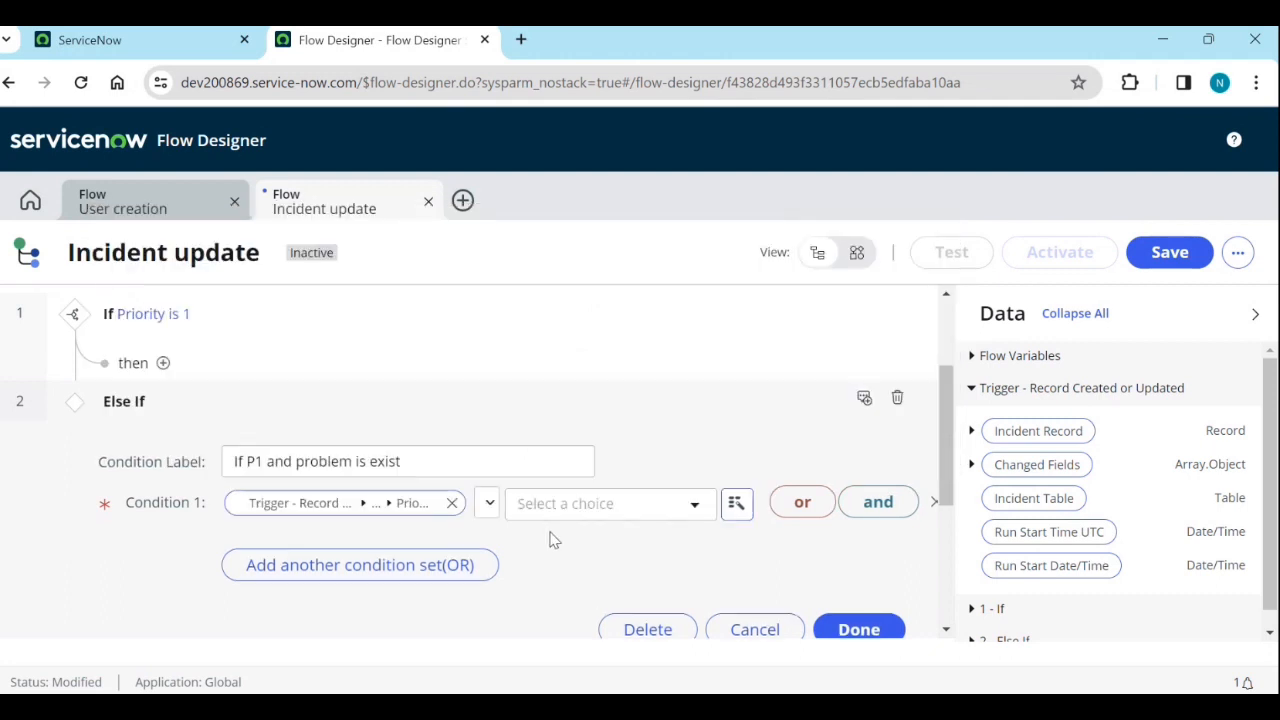
click(581, 508)
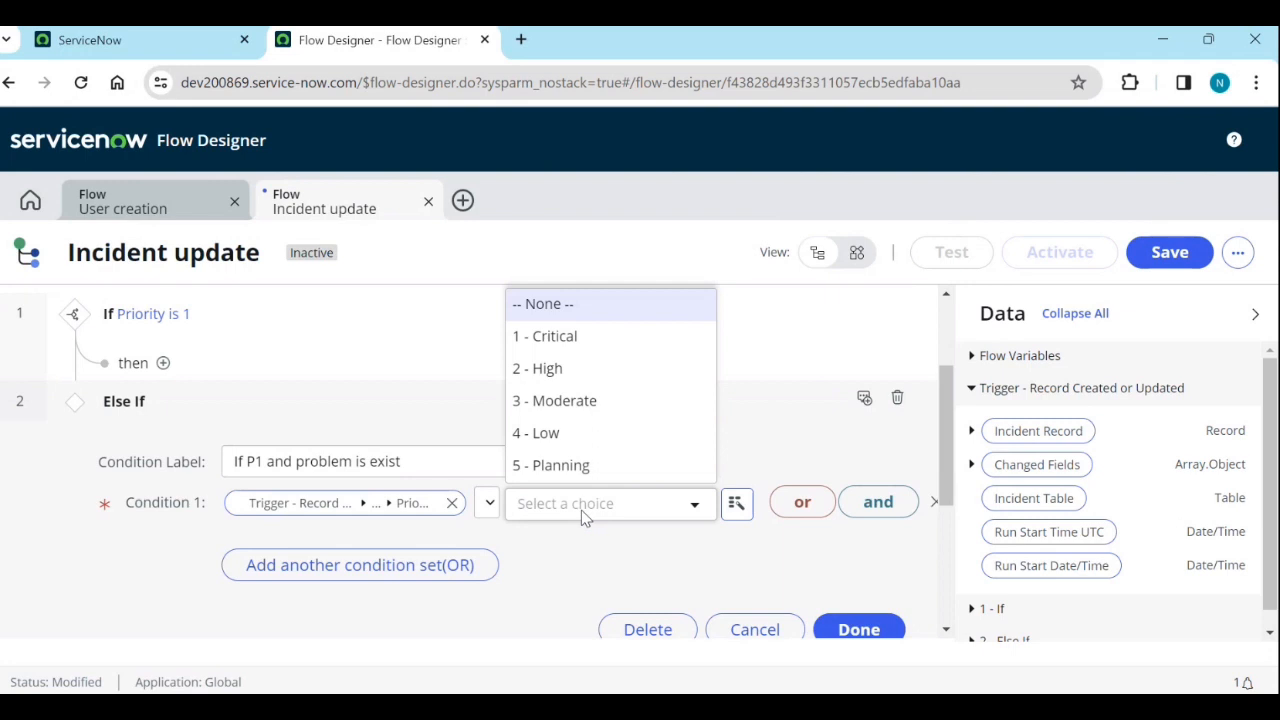
click(545, 336)
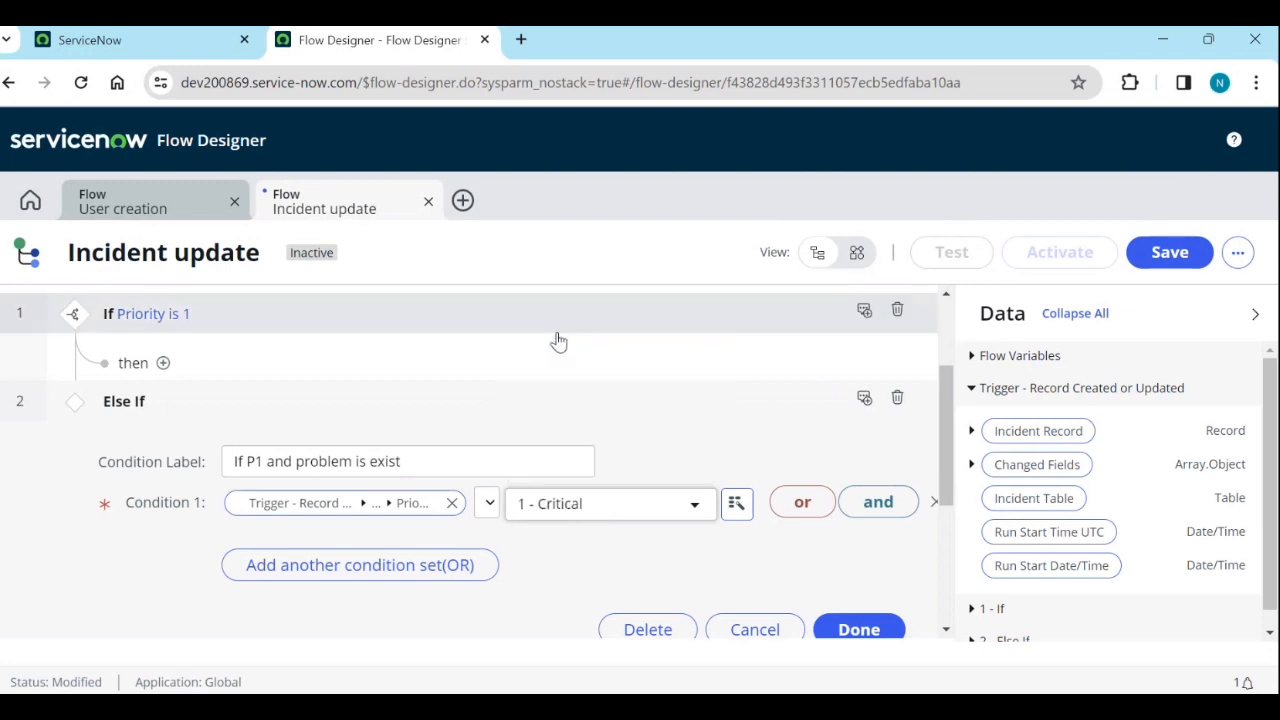
Add an AND condition to the Else If step, using the Problem field of the trigger's Incident Record.
click(865, 505)
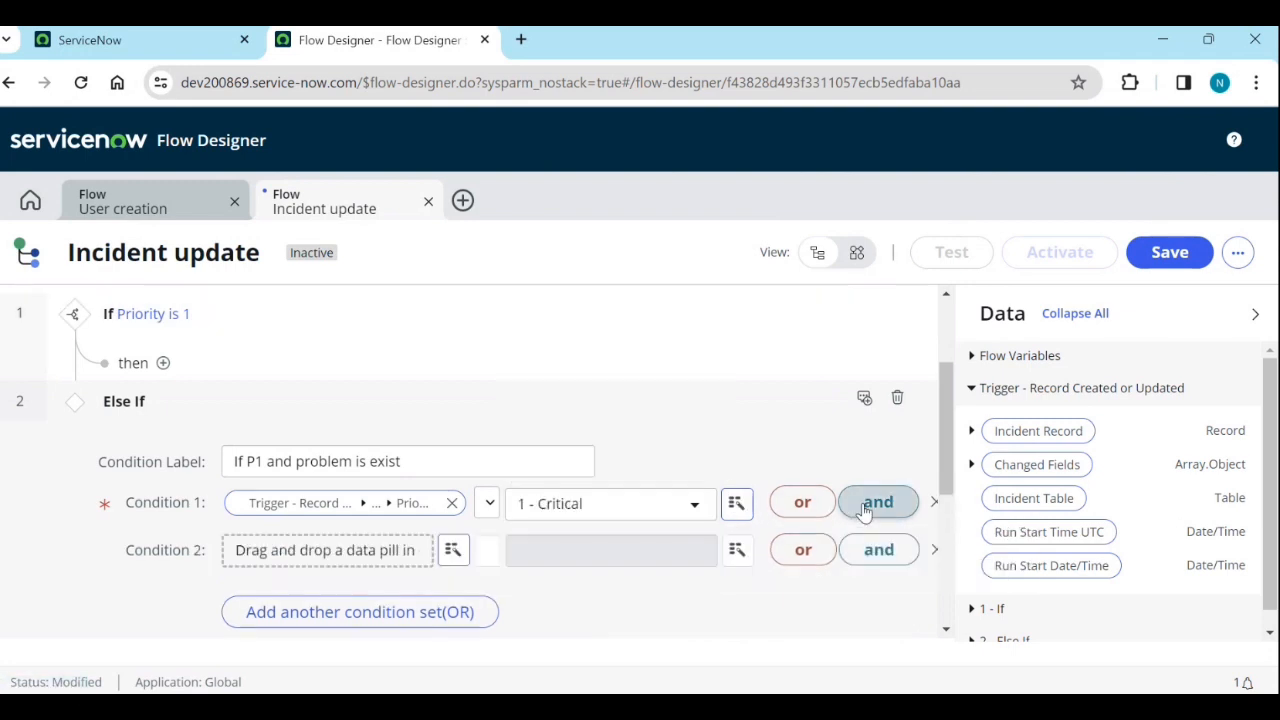
click(451, 553)
click(500, 320)
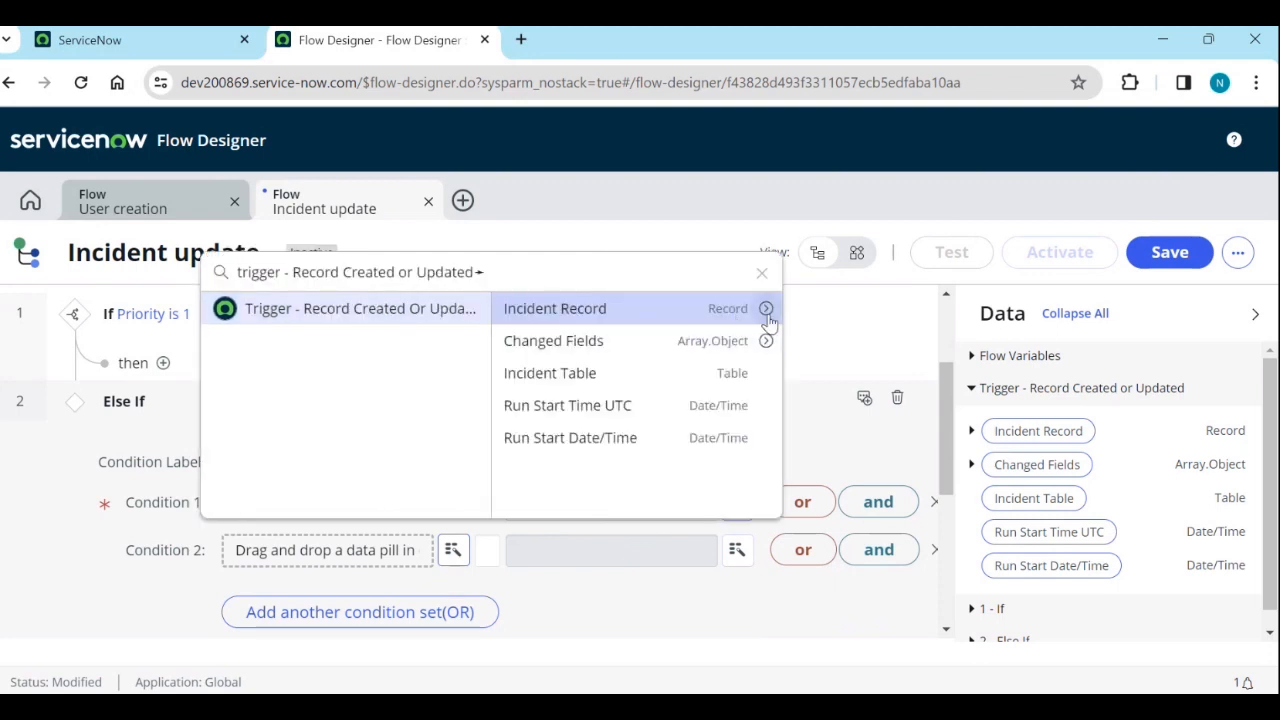
click(763, 307)
scroll(820, 375, down, 5)
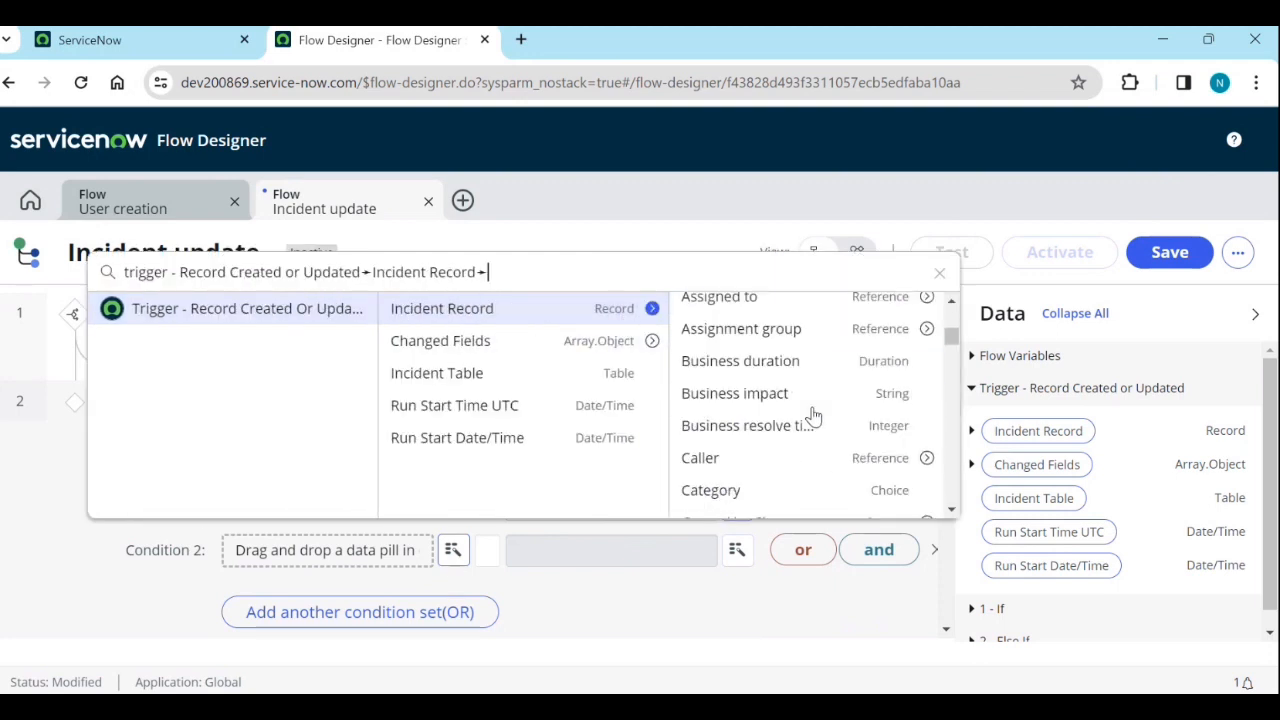
scroll(808, 420, down, 8)
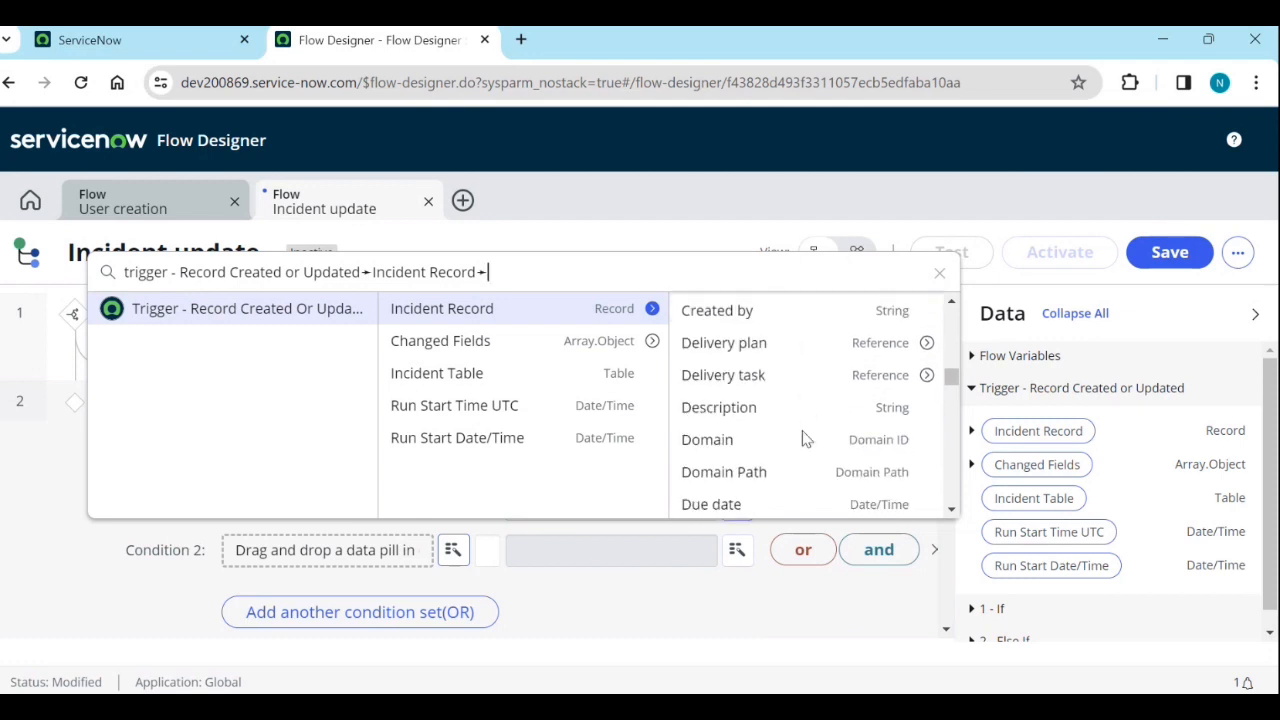
scroll(805, 438, down, 8)
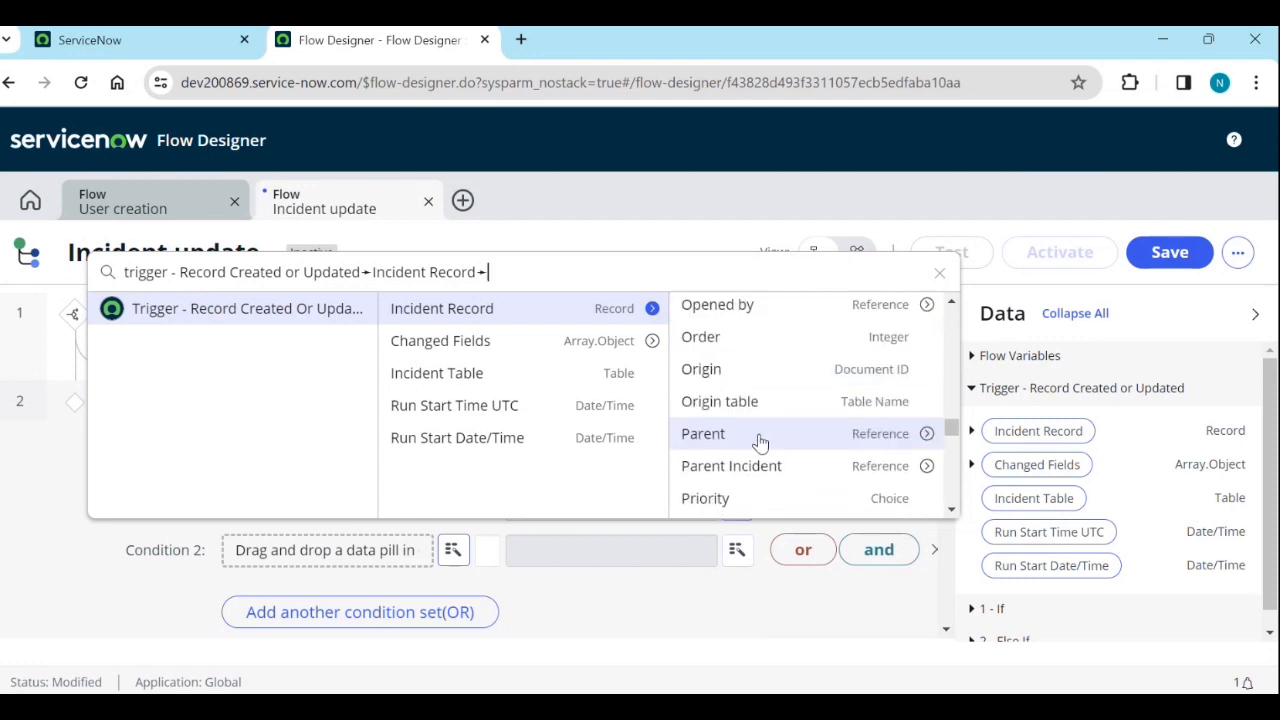
scroll(757, 443, down, 2)
click(738, 461)
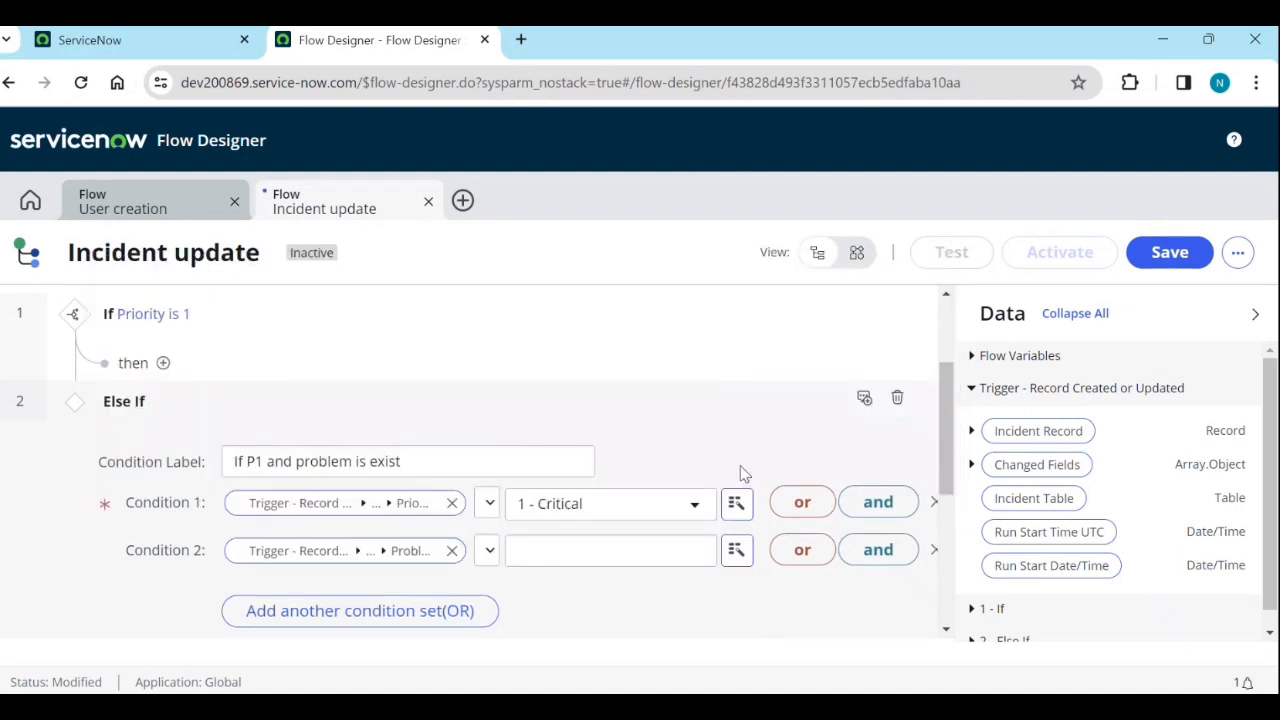
Set the Else If step's Condition 2 operator to "is not" with an empty value, and finish the step.
click(488, 550)
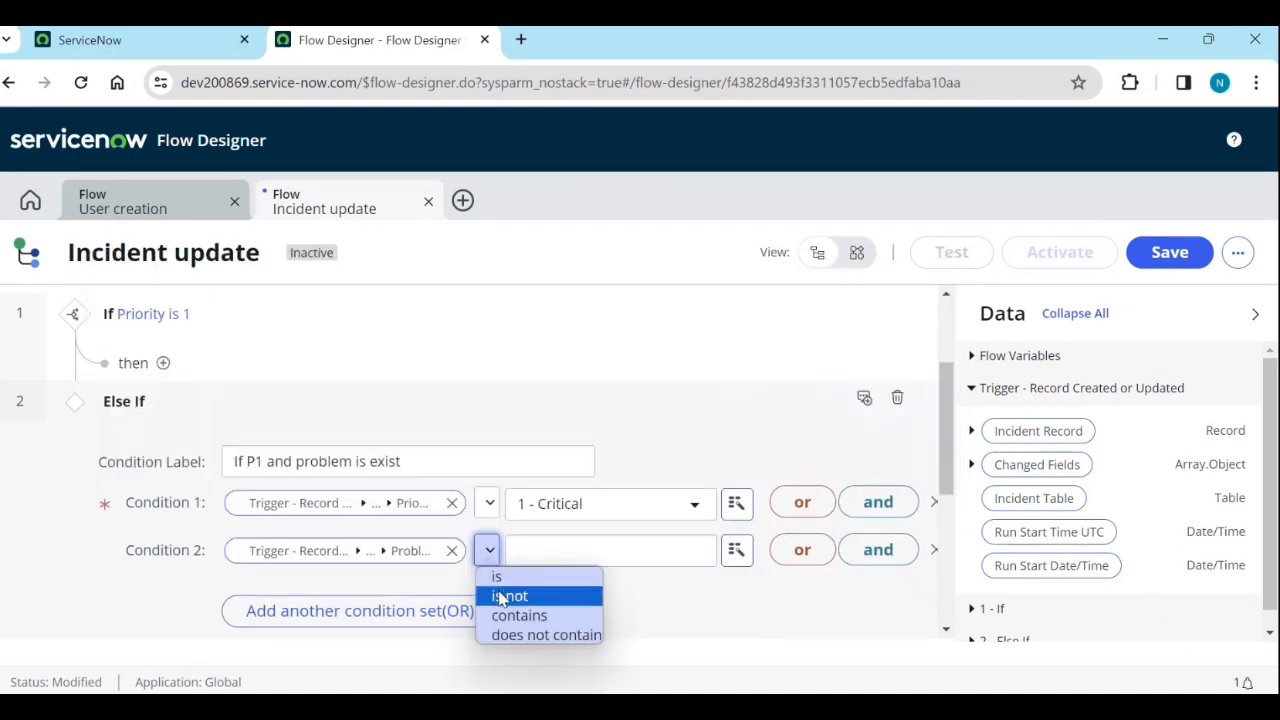
click(505, 596)
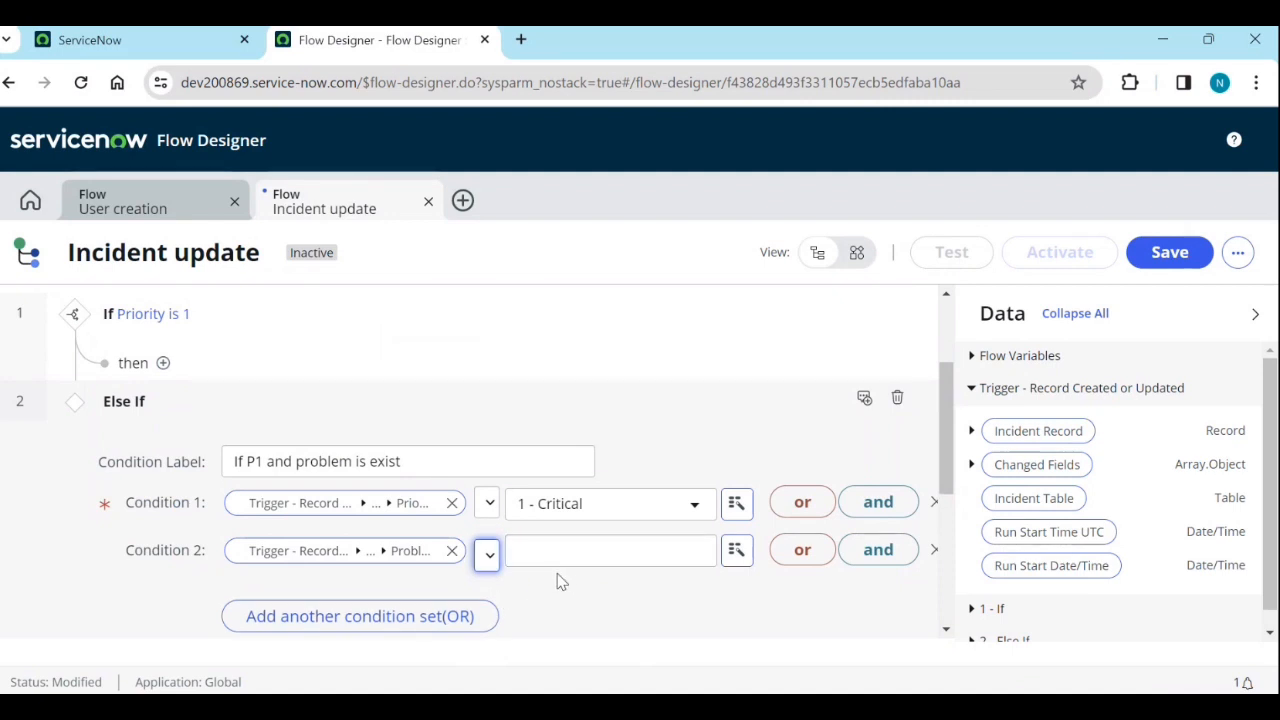
scroll(491, 583, down, 2)
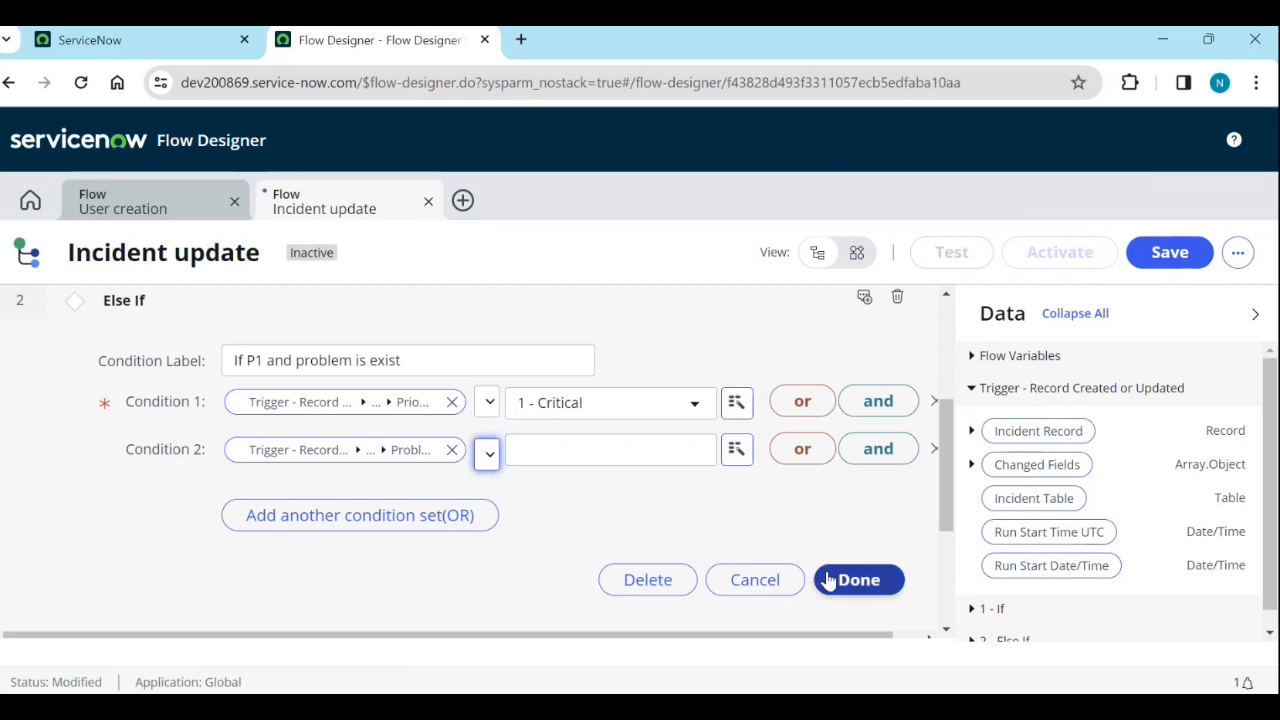
click(858, 580)
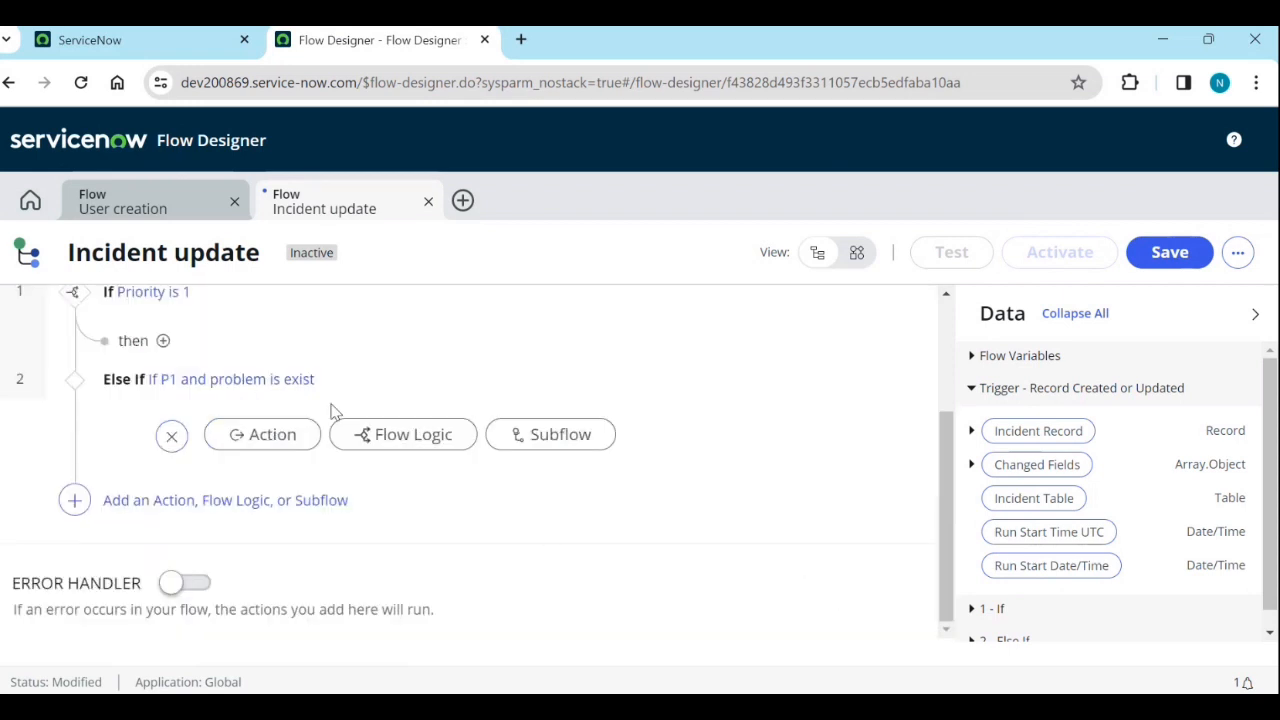
Set the Condition 2 operator of the "Priority is 1" If step to "is" with an empty value, and finish the step.
scroll(278, 440, up, 2)
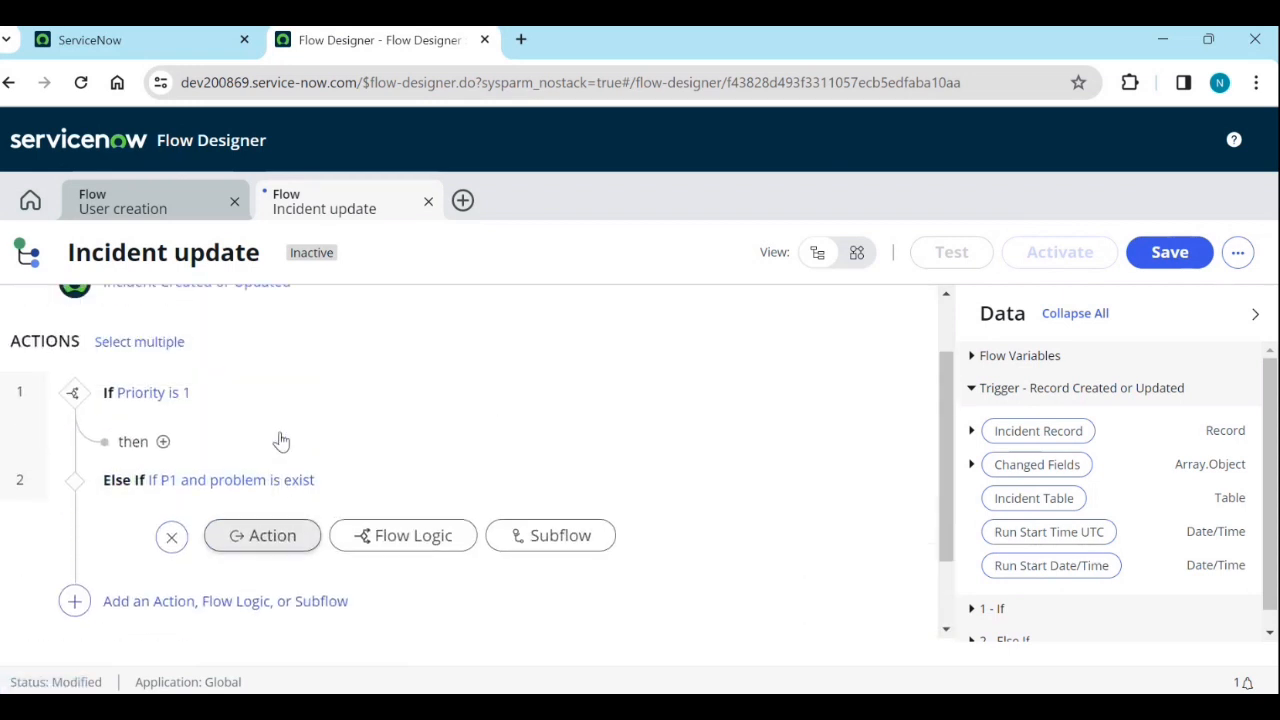
click(171, 391)
click(492, 547)
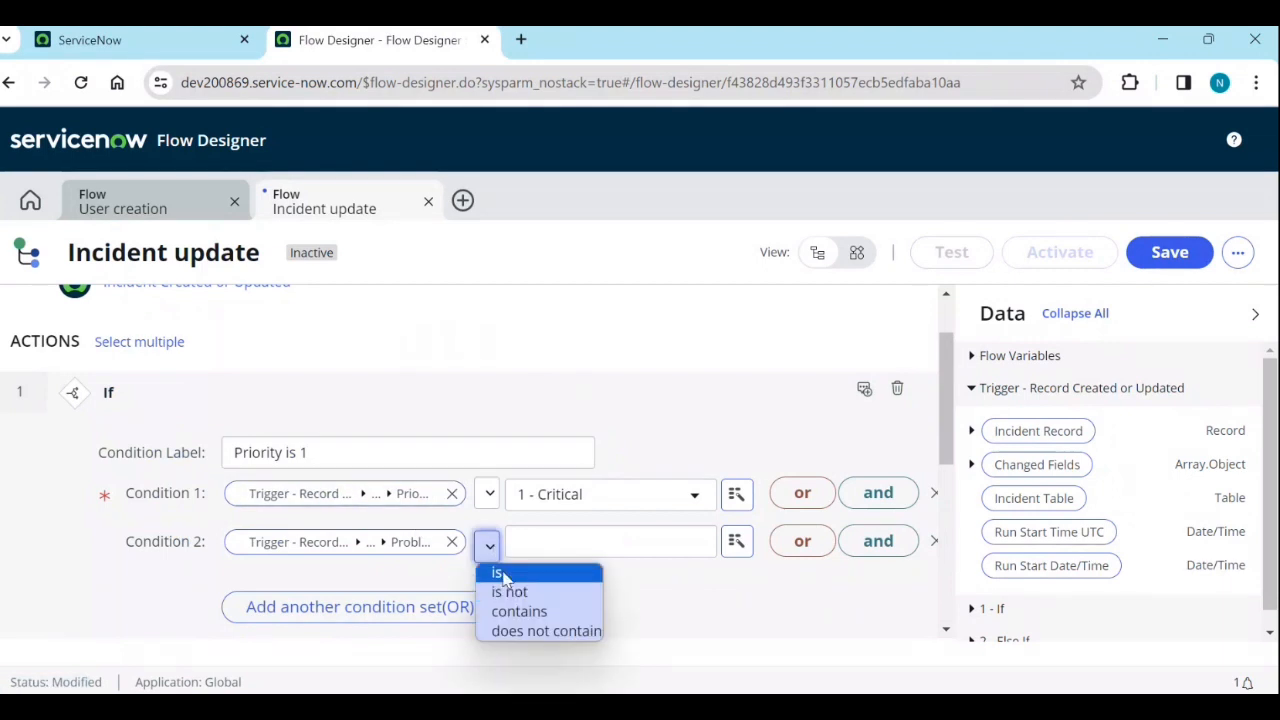
click(497, 569)
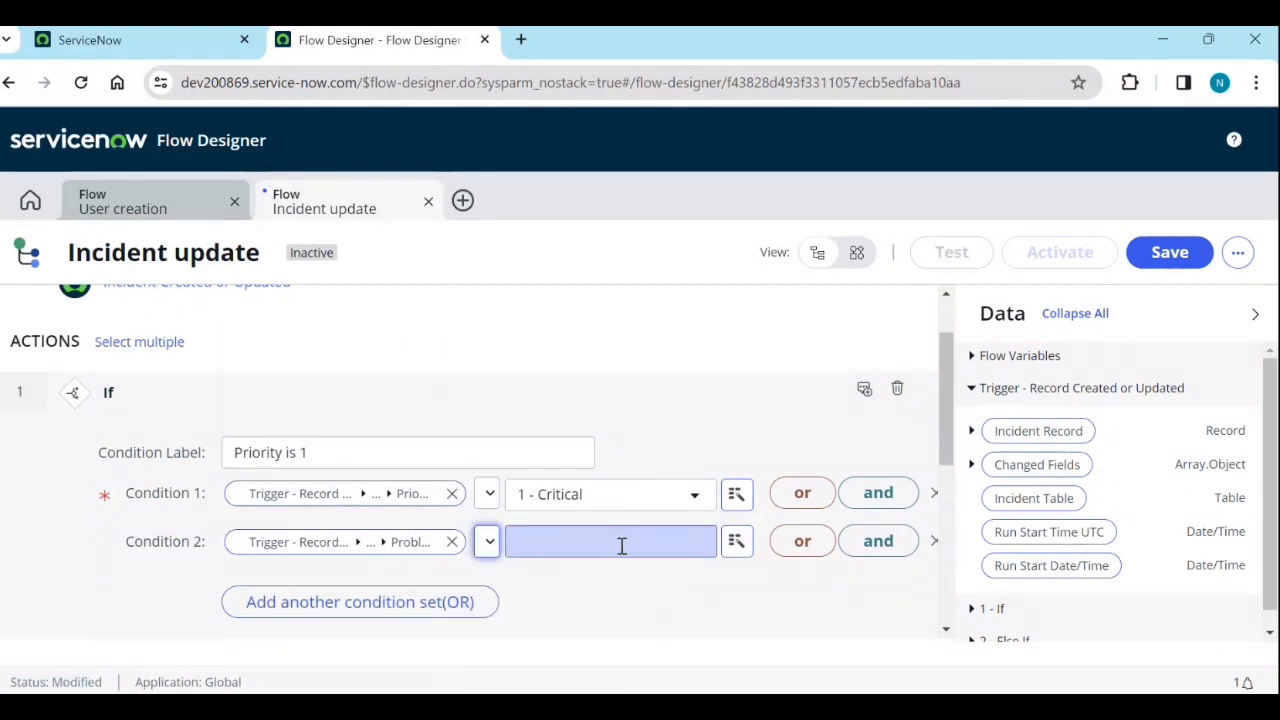
scroll(620, 545, down, 1)
click(857, 566)
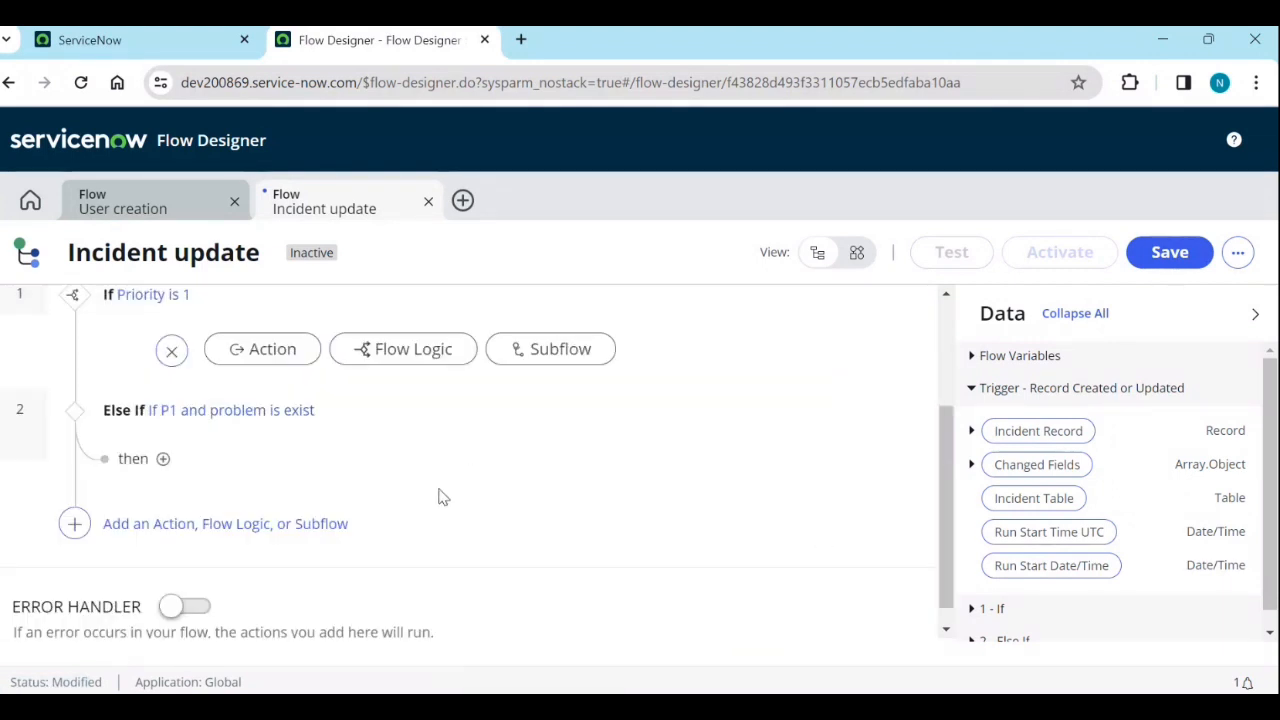
scroll(440, 495, up, 2)
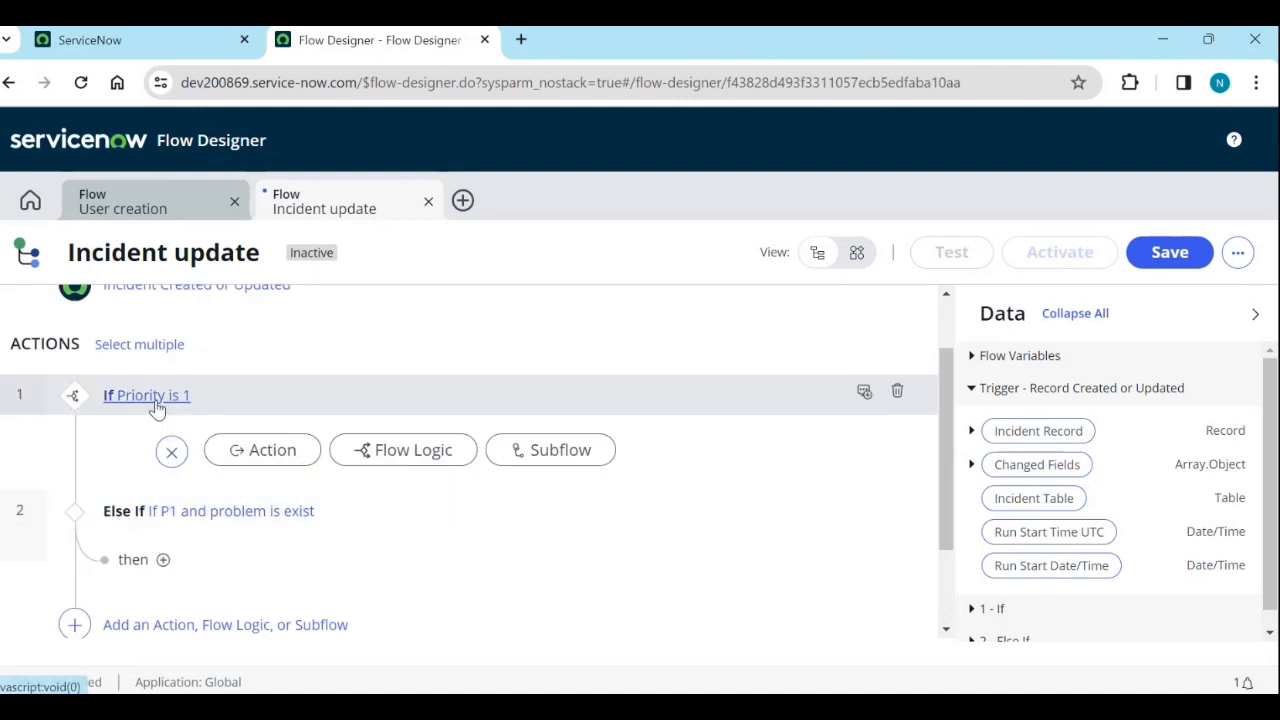
Change the first If step's condition label to "Priority is 1 and no problem record" and finish the step.
click(206, 393)
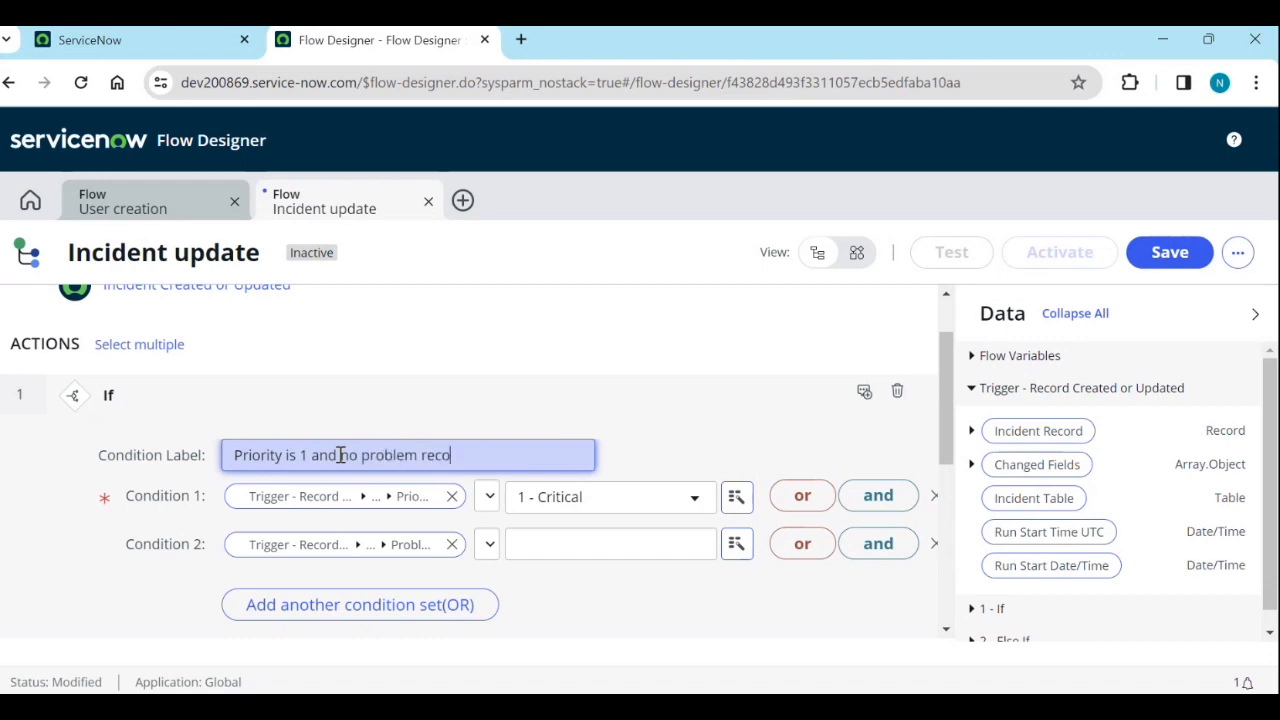
key(Return)
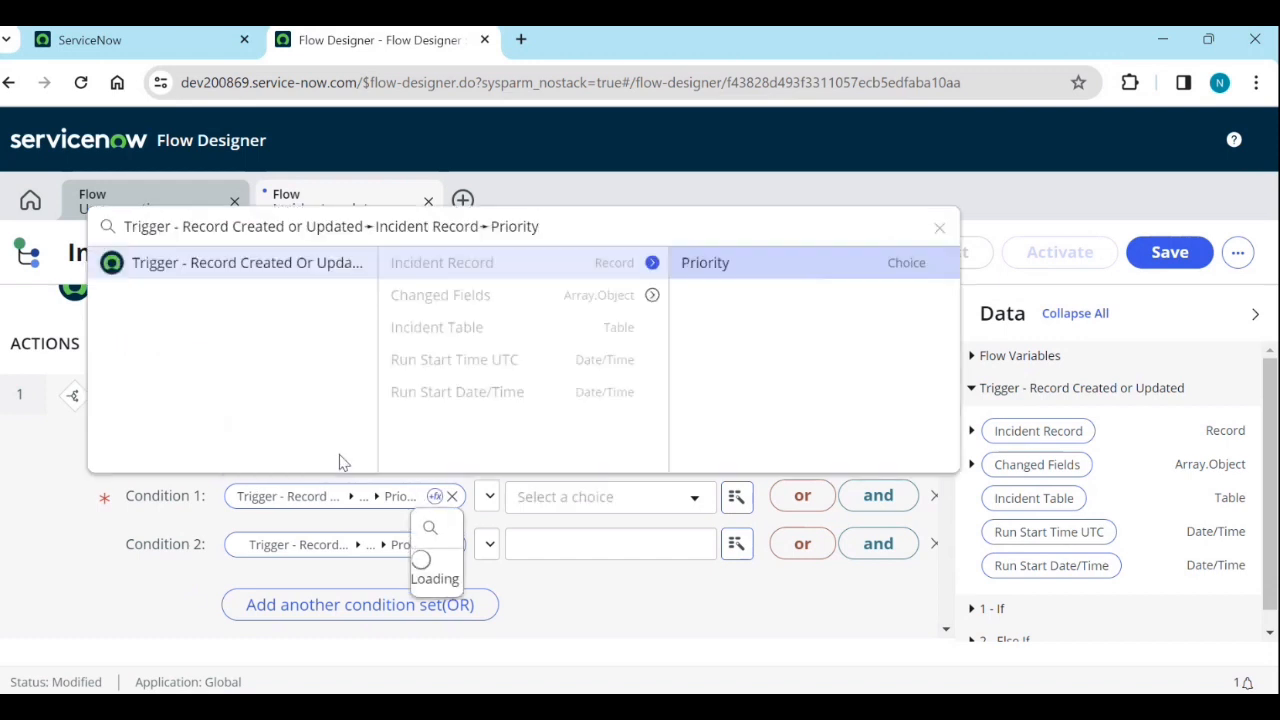
click(631, 601)
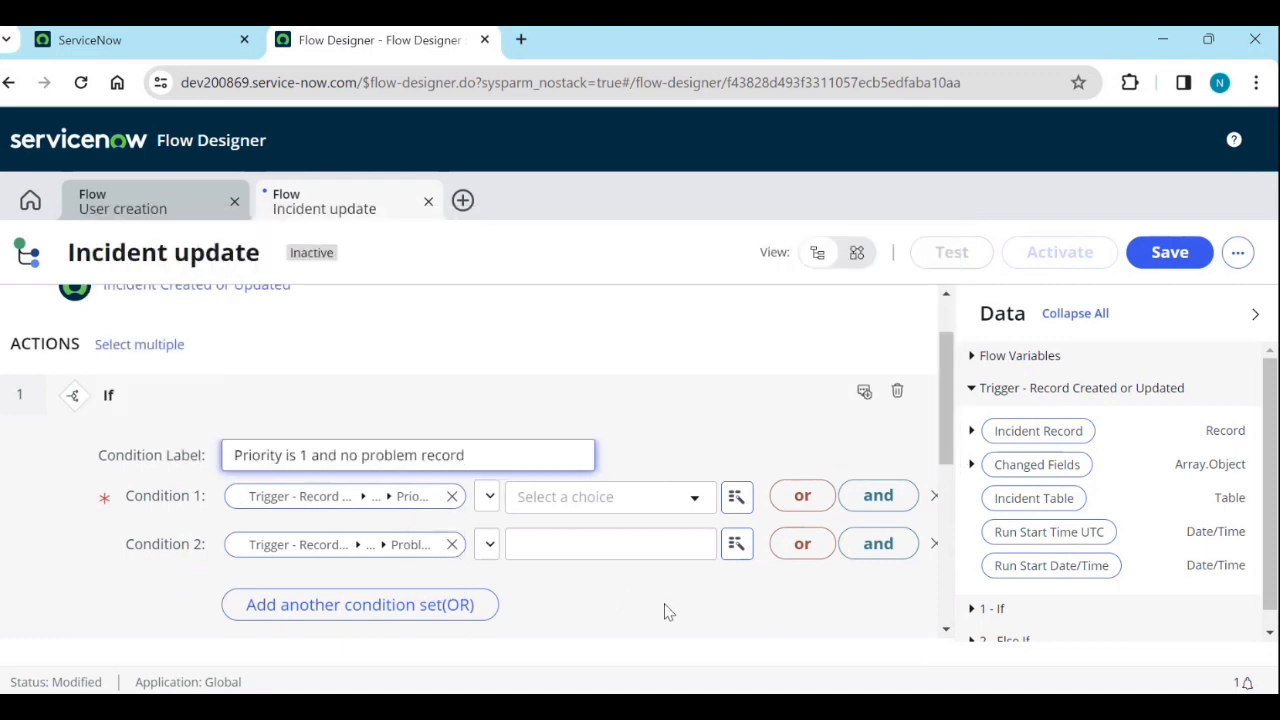
scroll(664, 612, down, 2)
click(855, 466)
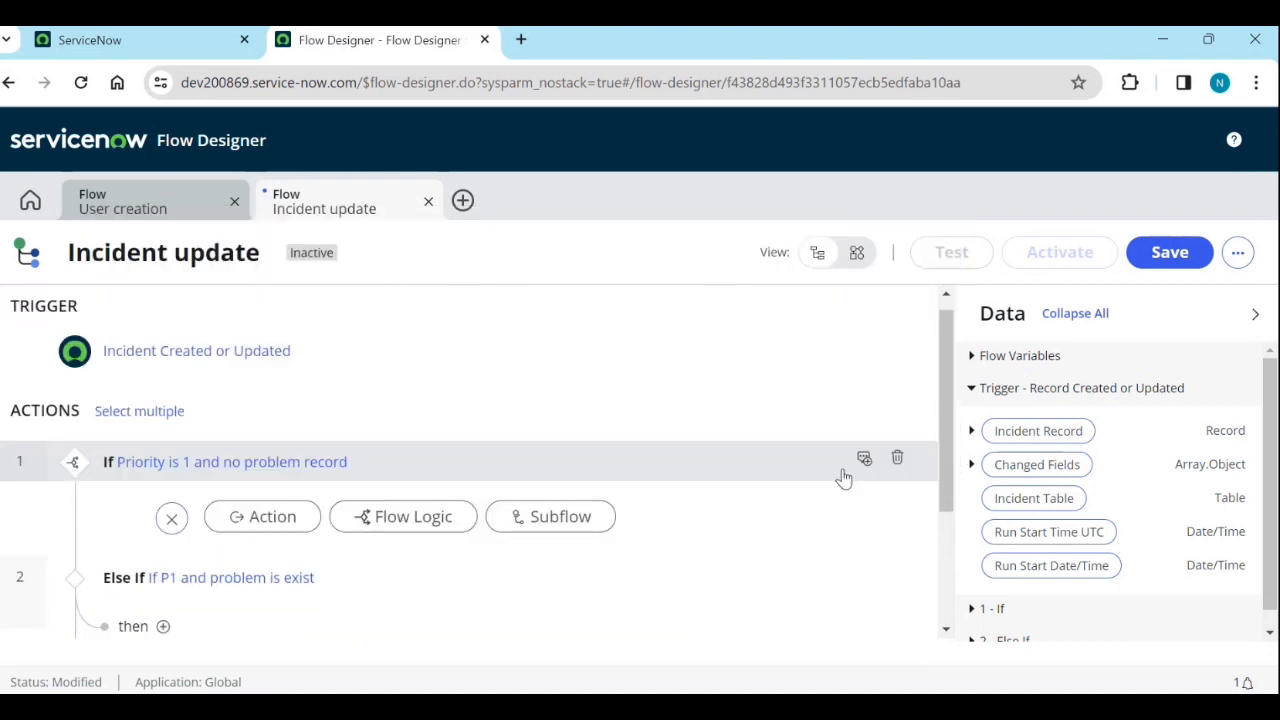
Add an Update Record action under the Else If branch "If P1 and problem is exist".
scroll(265, 598, down, 1)
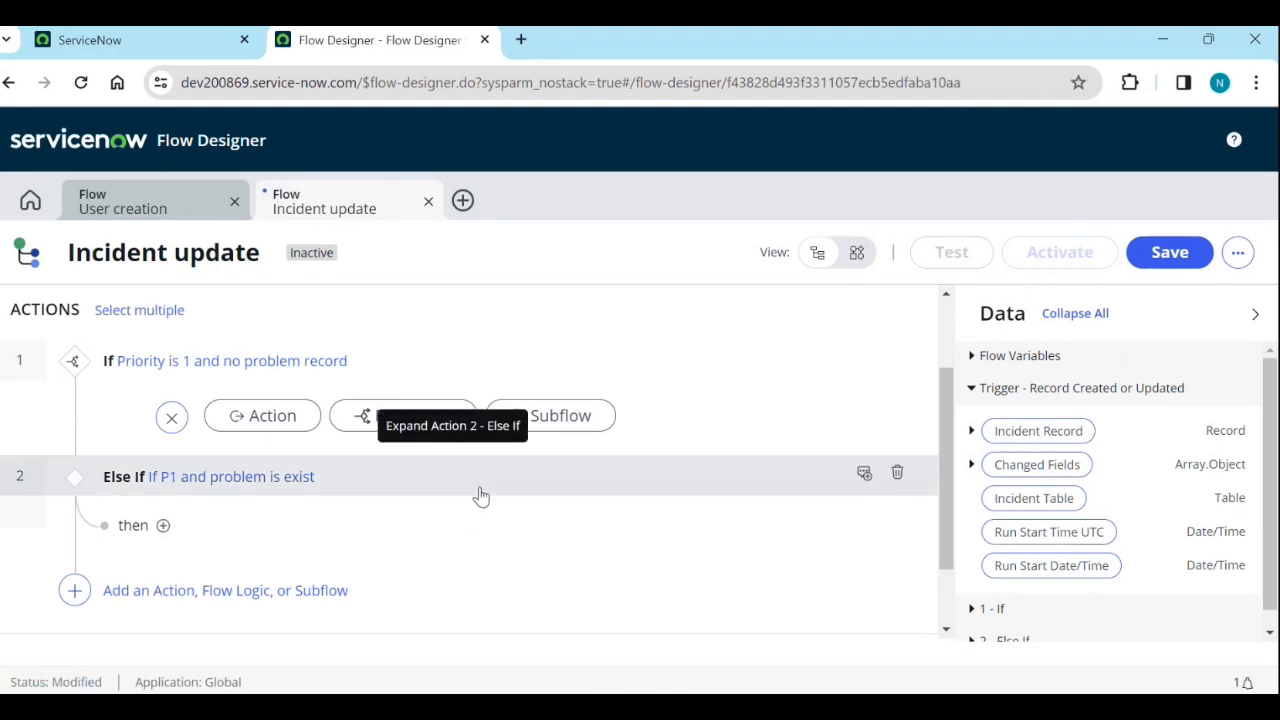
click(162, 525)
click(280, 520)
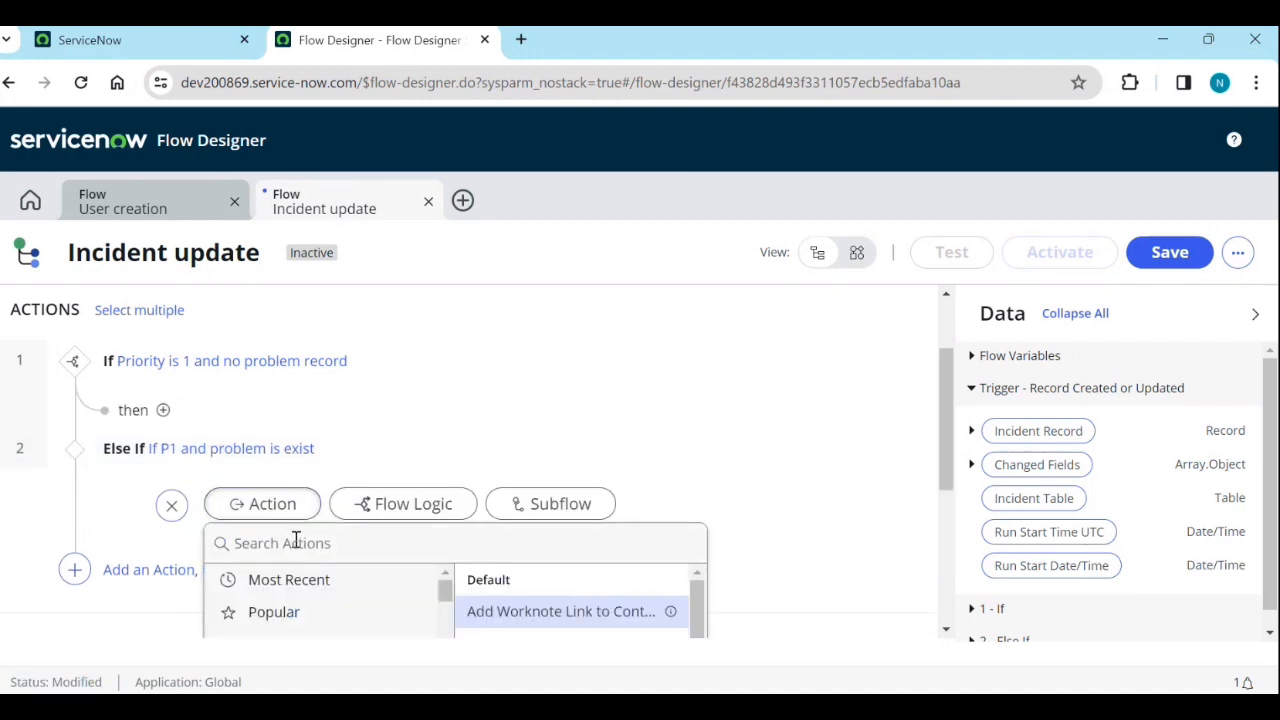
scroll(420, 580, down, 3)
scroll(587, 597, down, 3)
scroll(566, 616, down, 5)
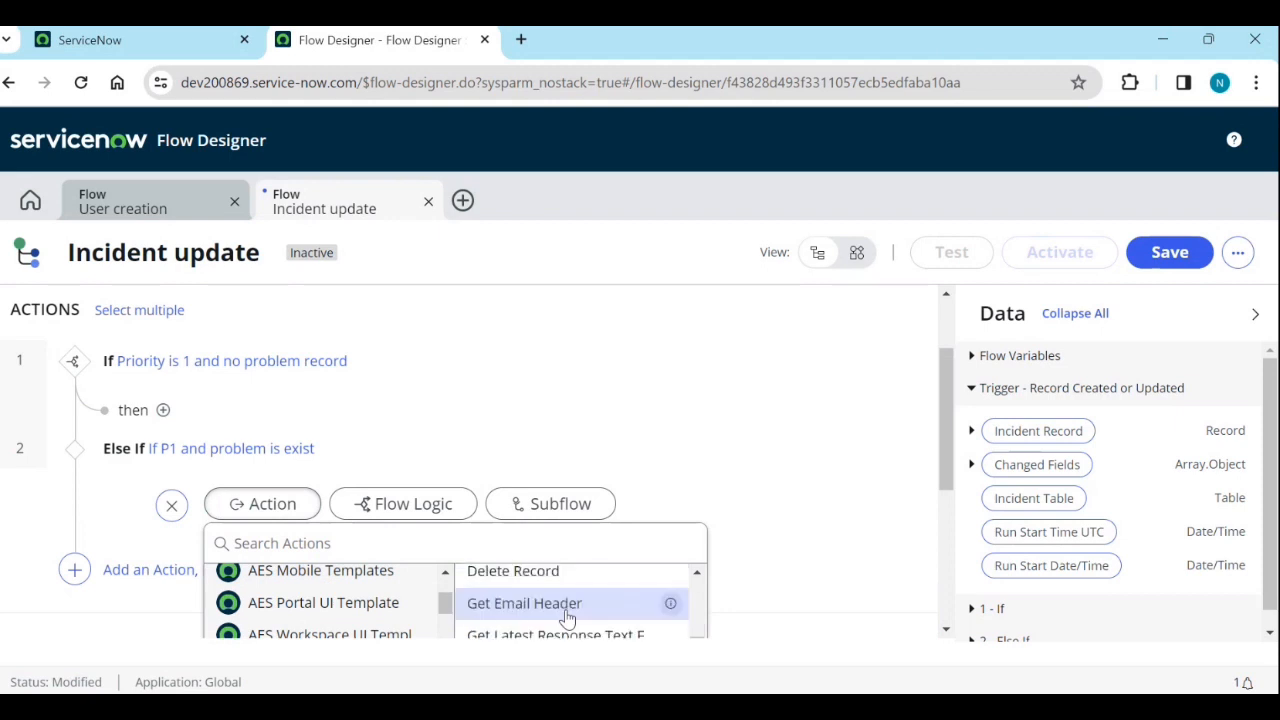
scroll(562, 618, down, 3)
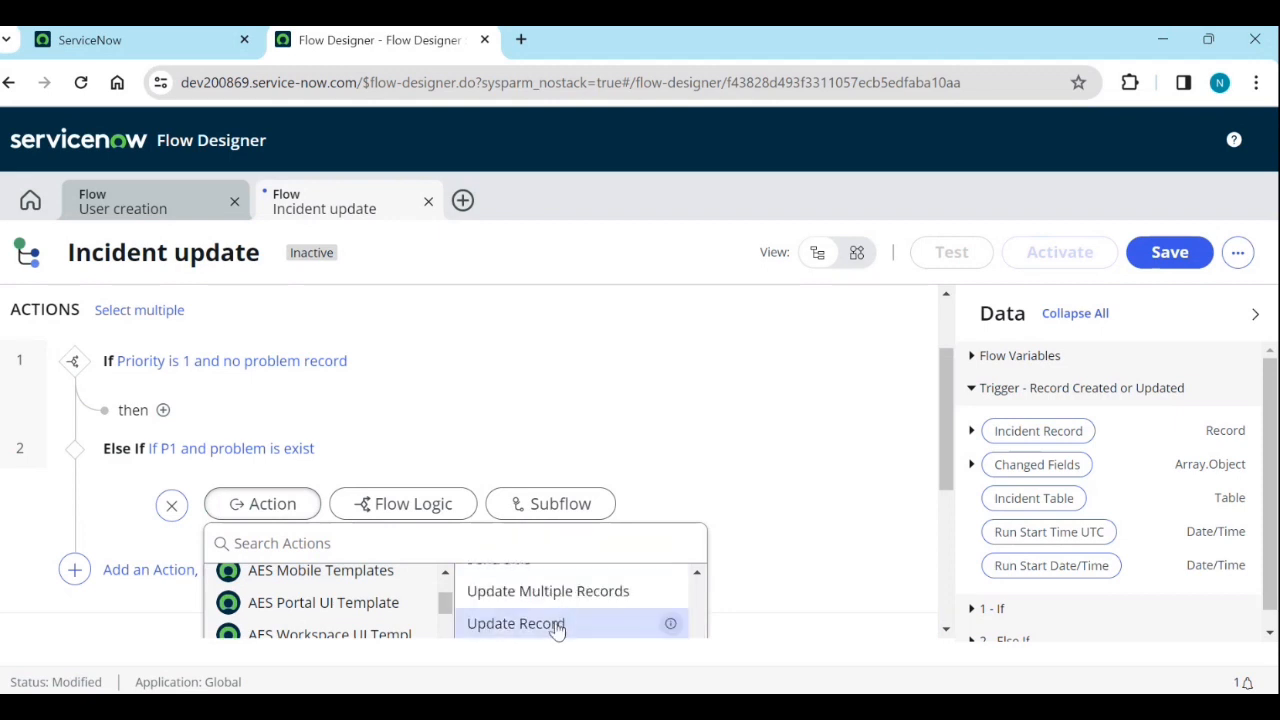
click(559, 632)
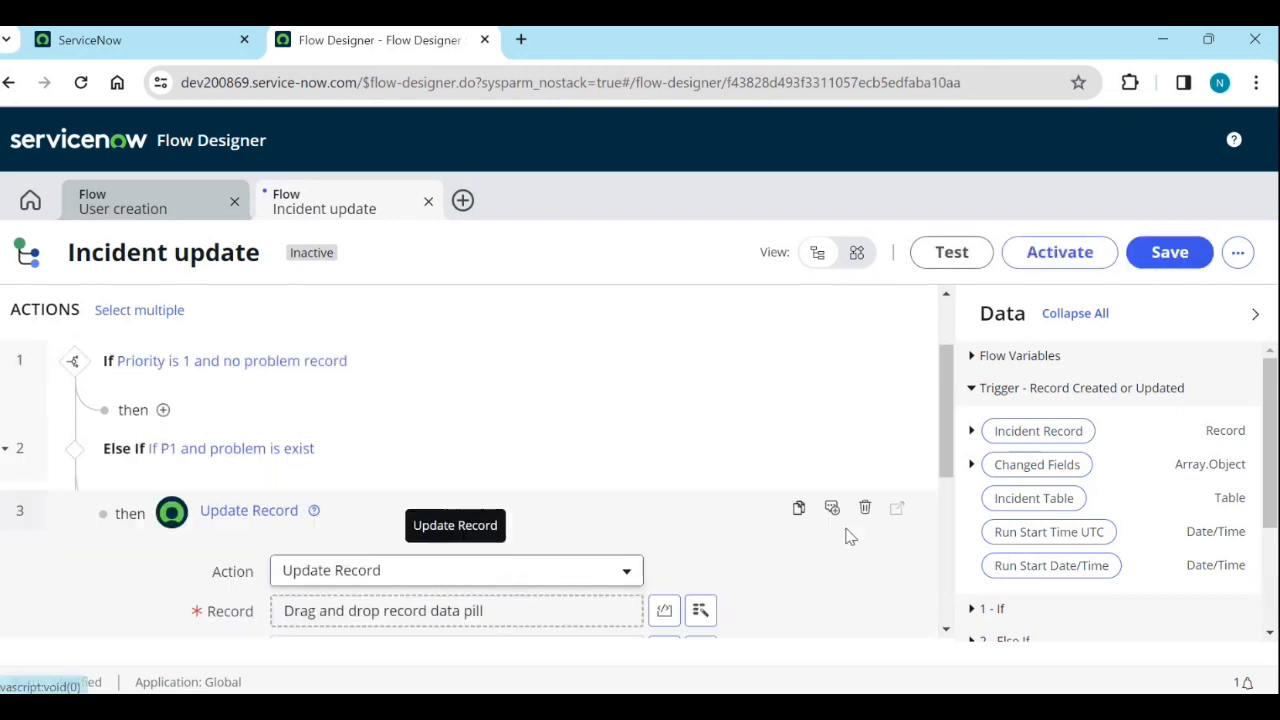
Set the table of the Update Record action to Problem [problem].
scroll(549, 581, down, 1)
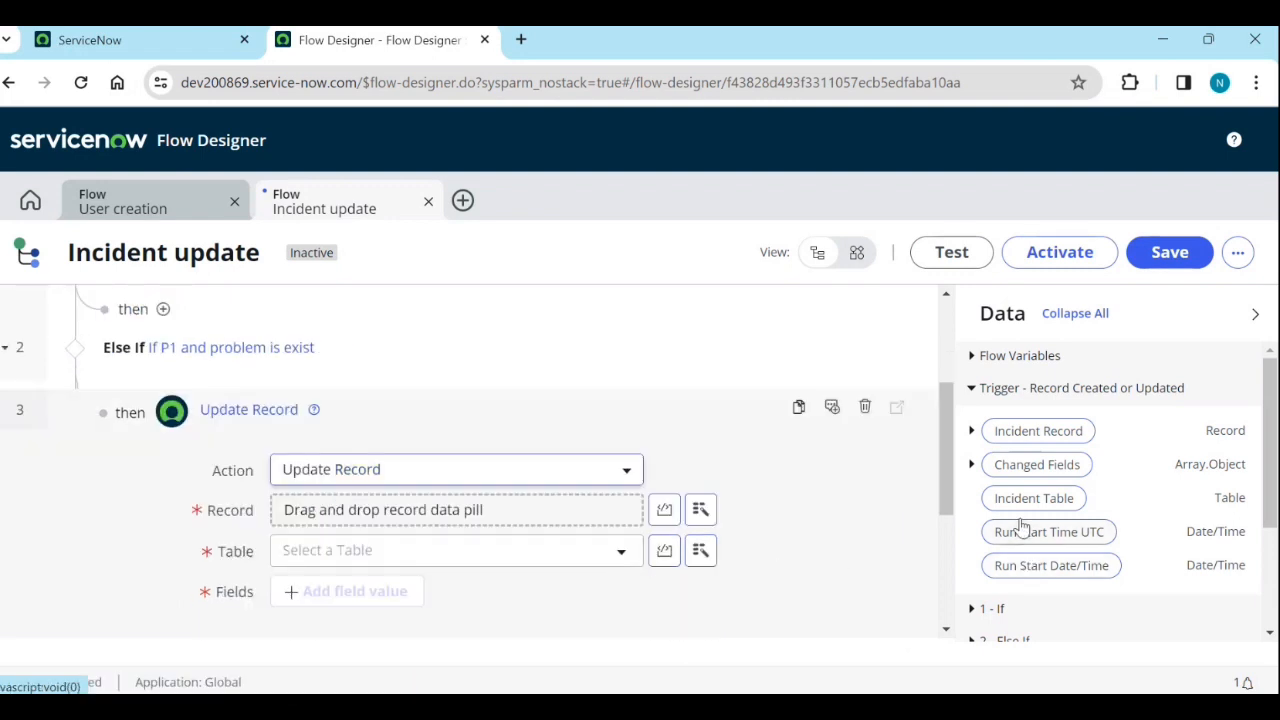
scroll(1020, 529, down, 3)
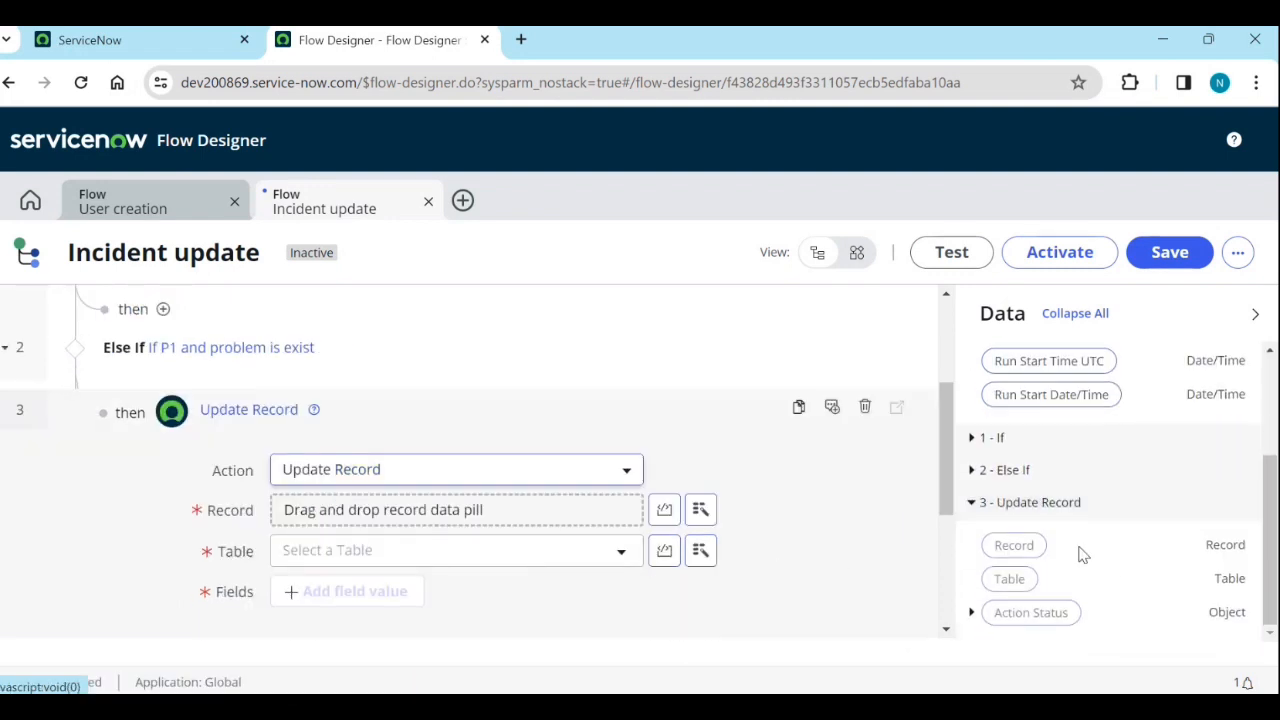
click(971, 470)
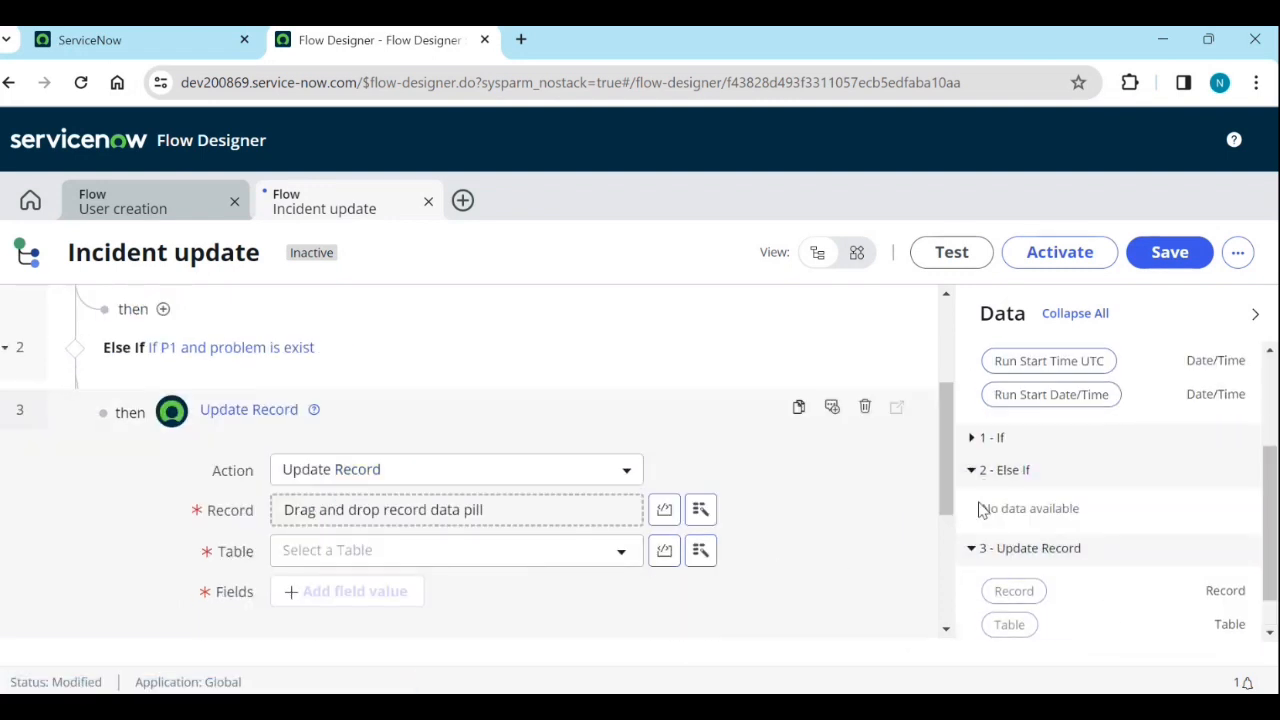
click(373, 513)
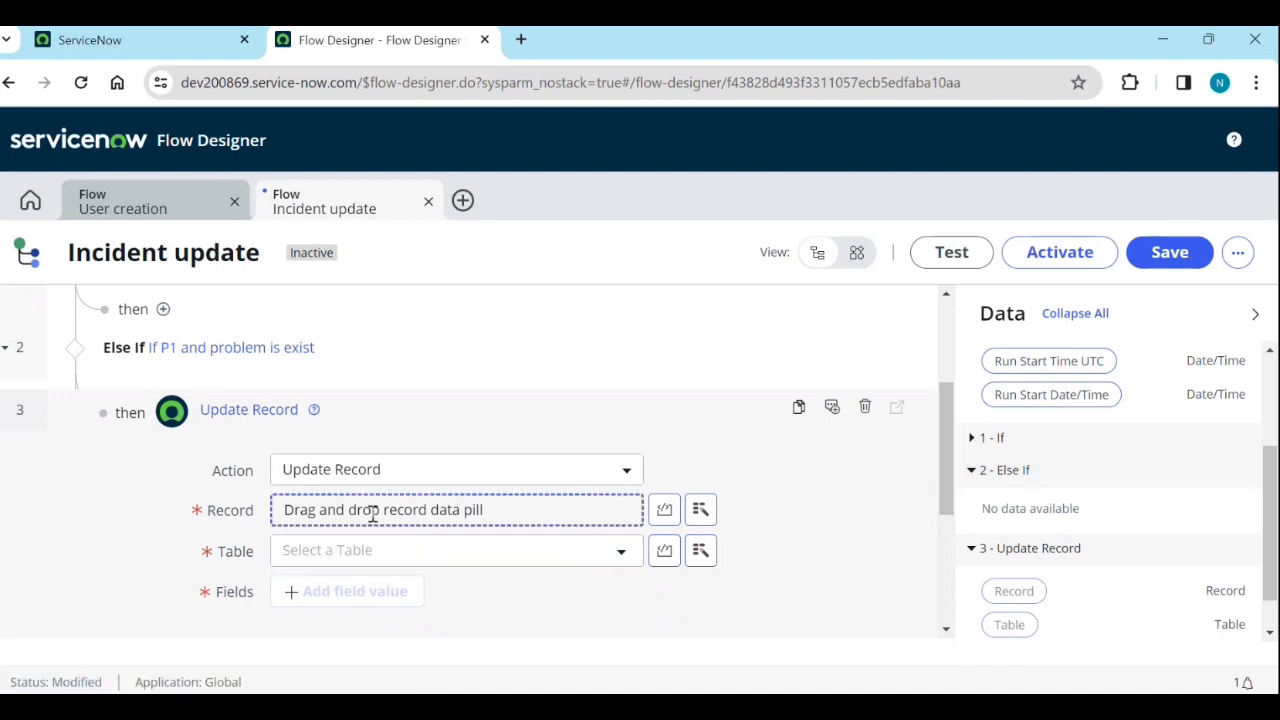
click(366, 552)
text(p)
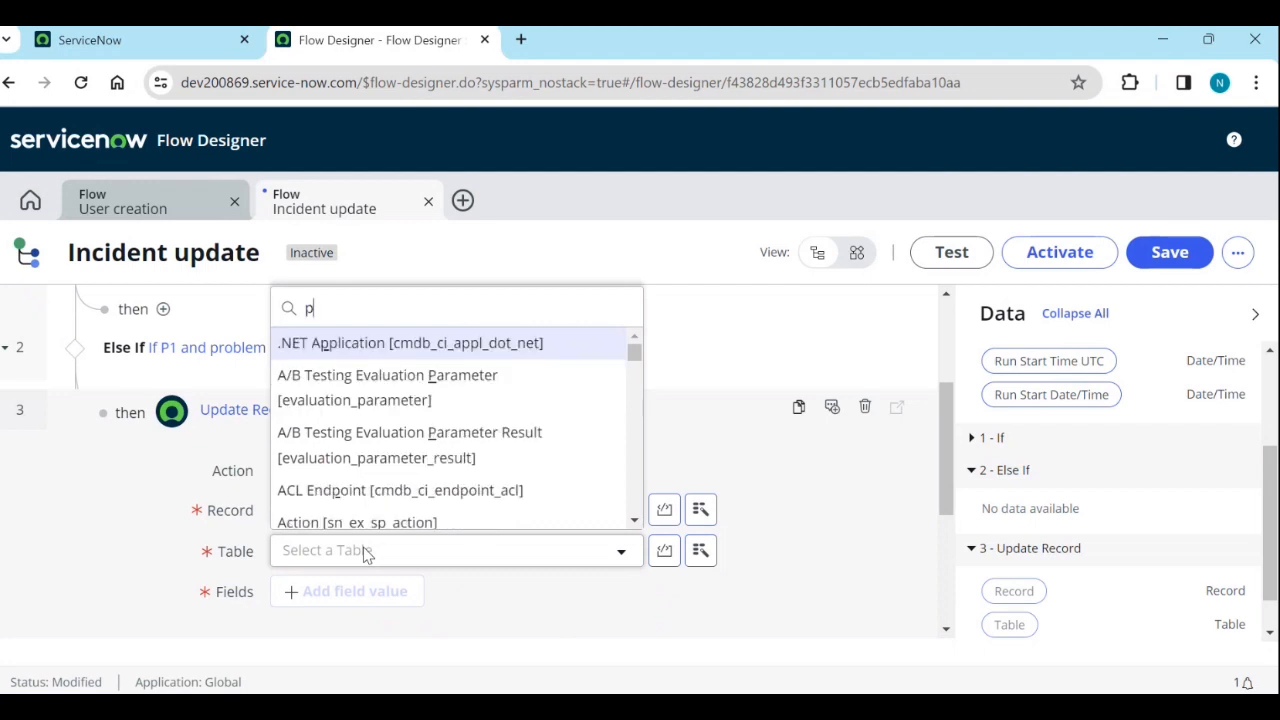
text(roblem)
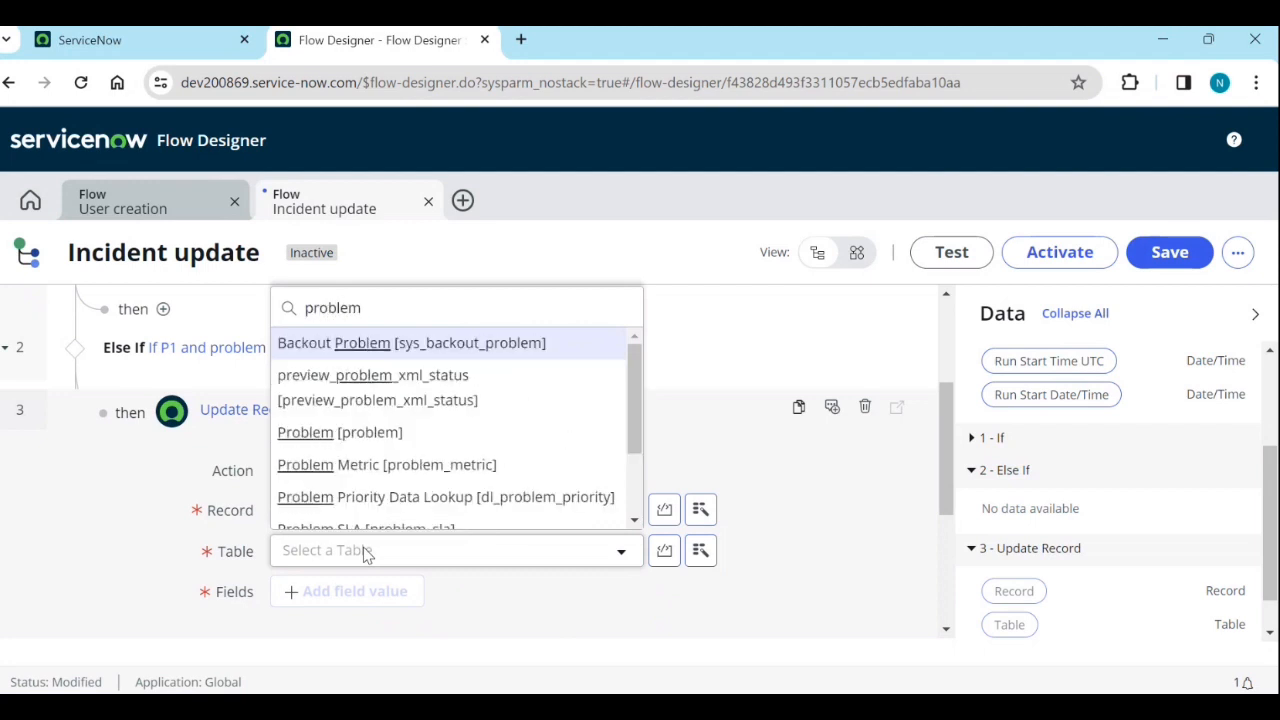
key(Down)
key(Down)
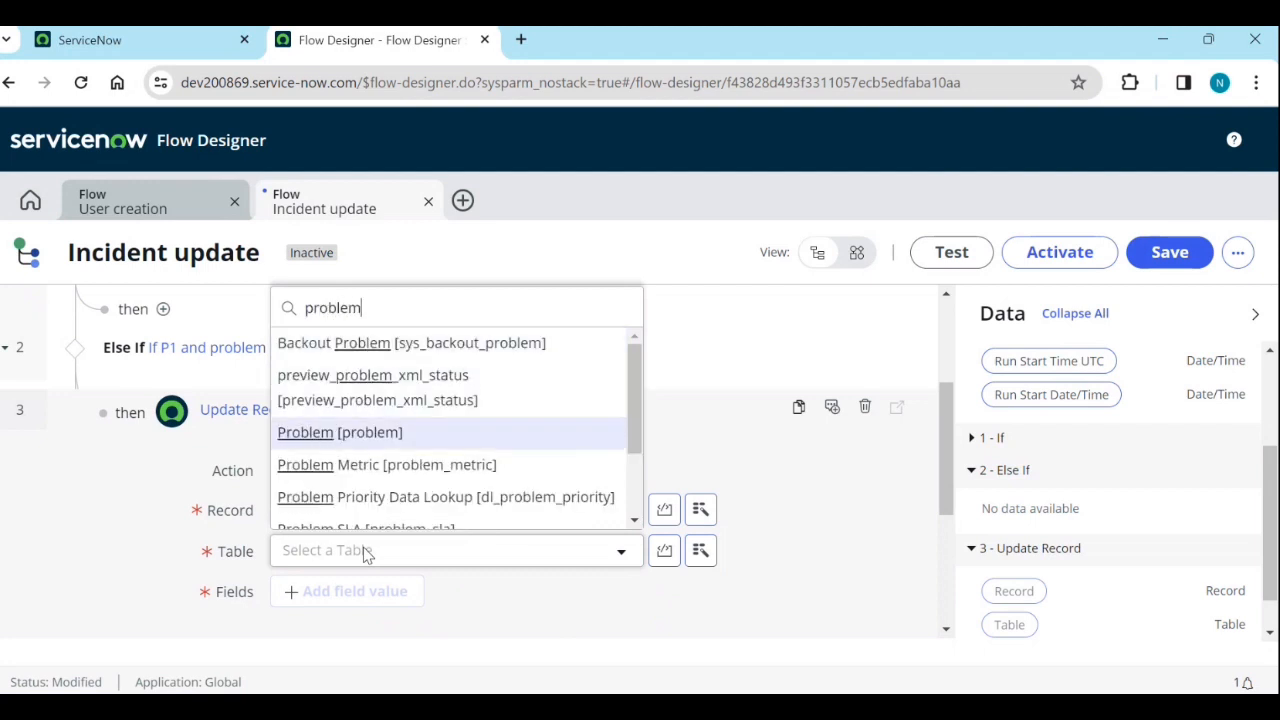
key(Return)
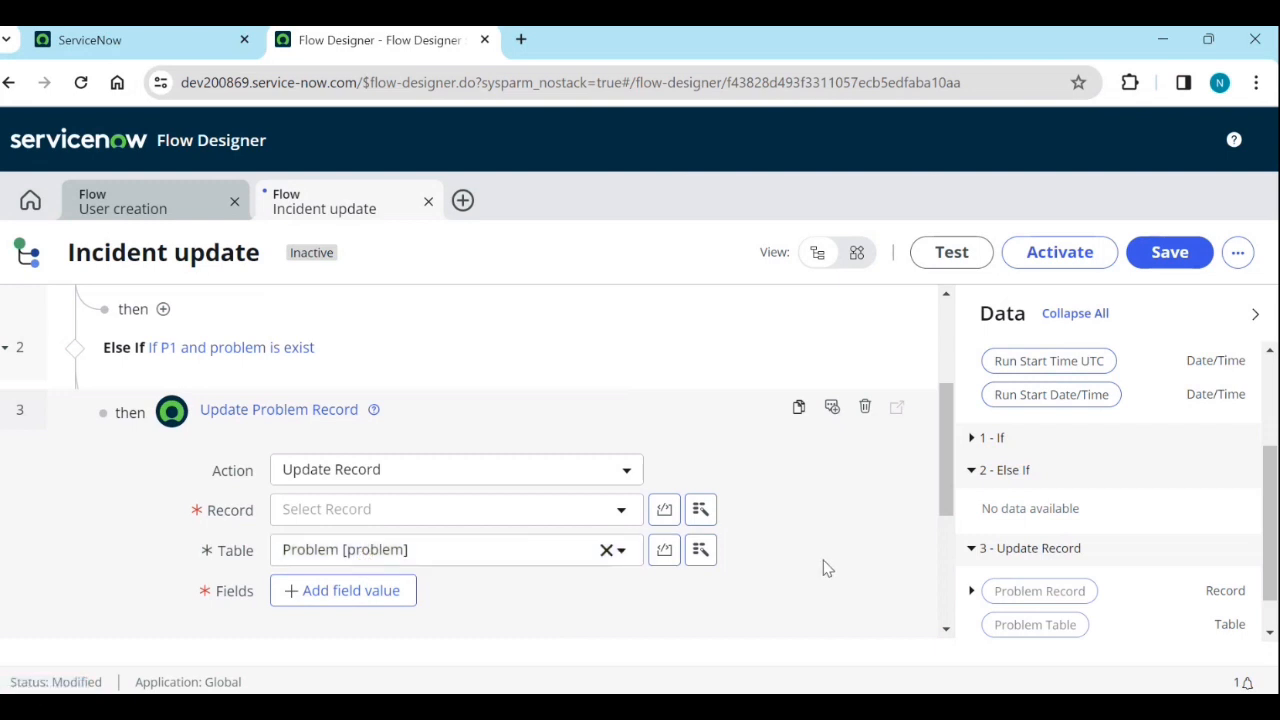
Try the trigger's Incident Record as the Update Record action's record, and remove that data pill.
click(569, 521)
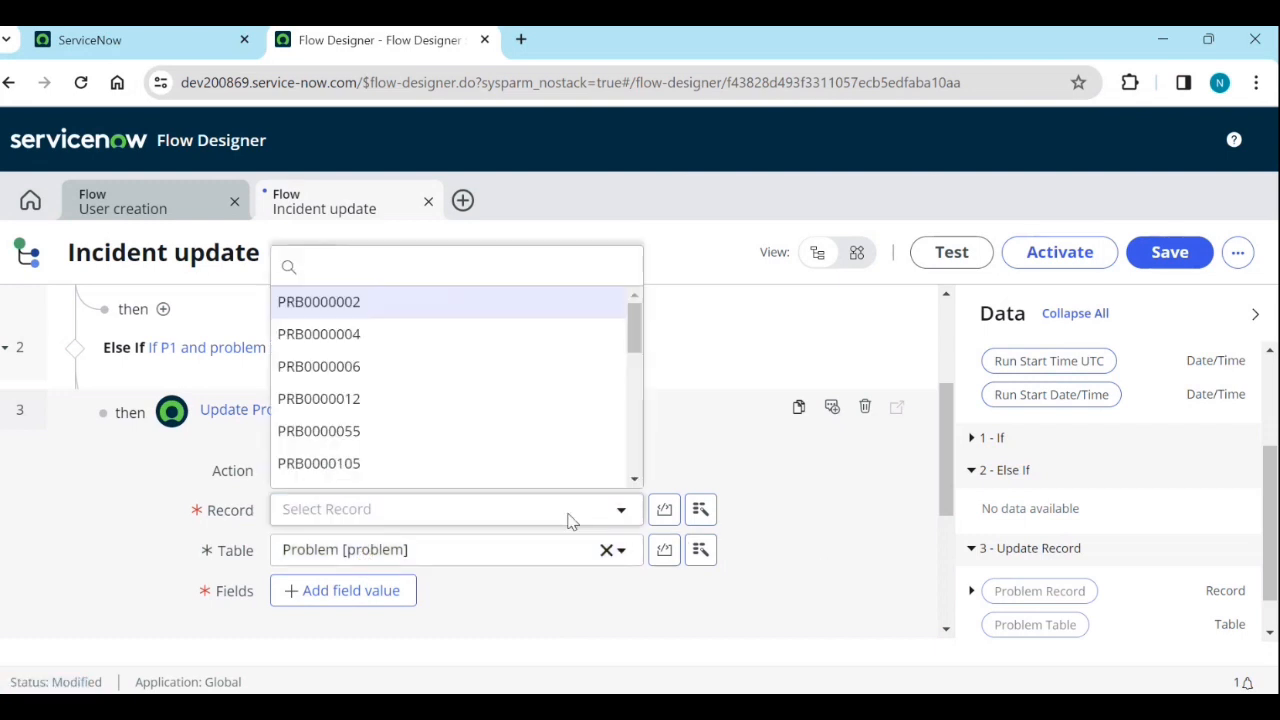
click(568, 521)
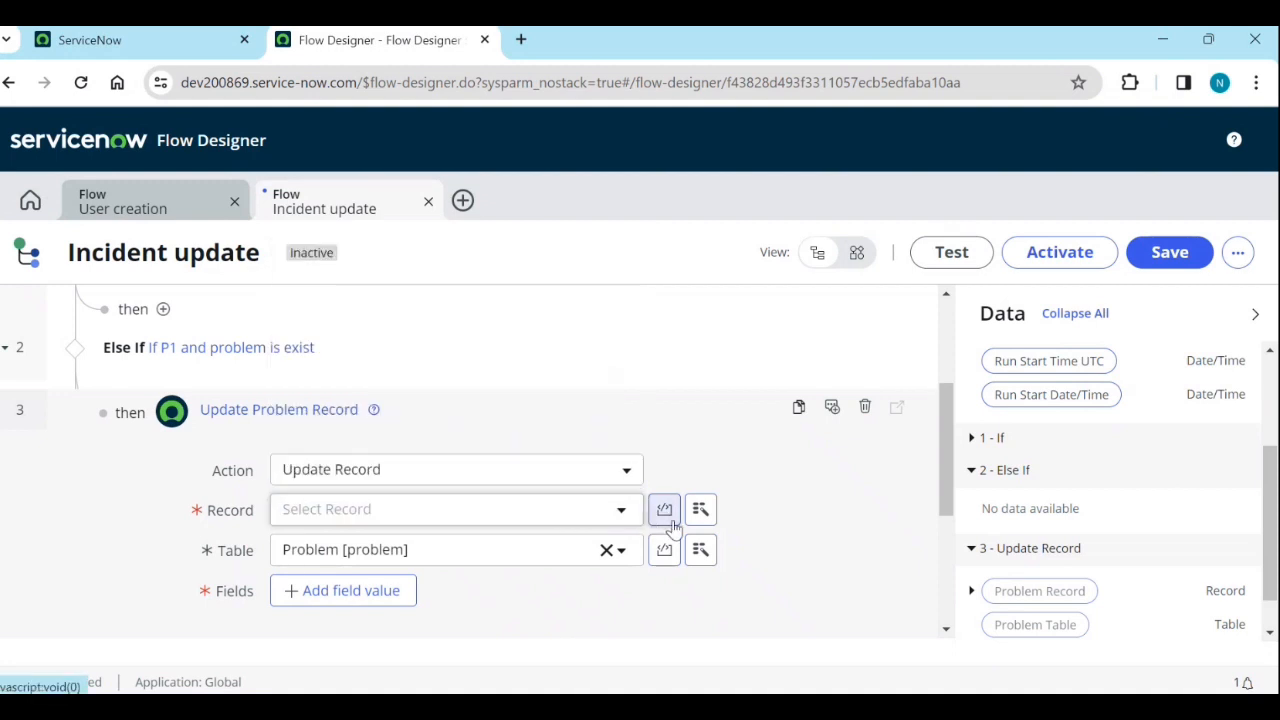
click(700, 510)
click(723, 283)
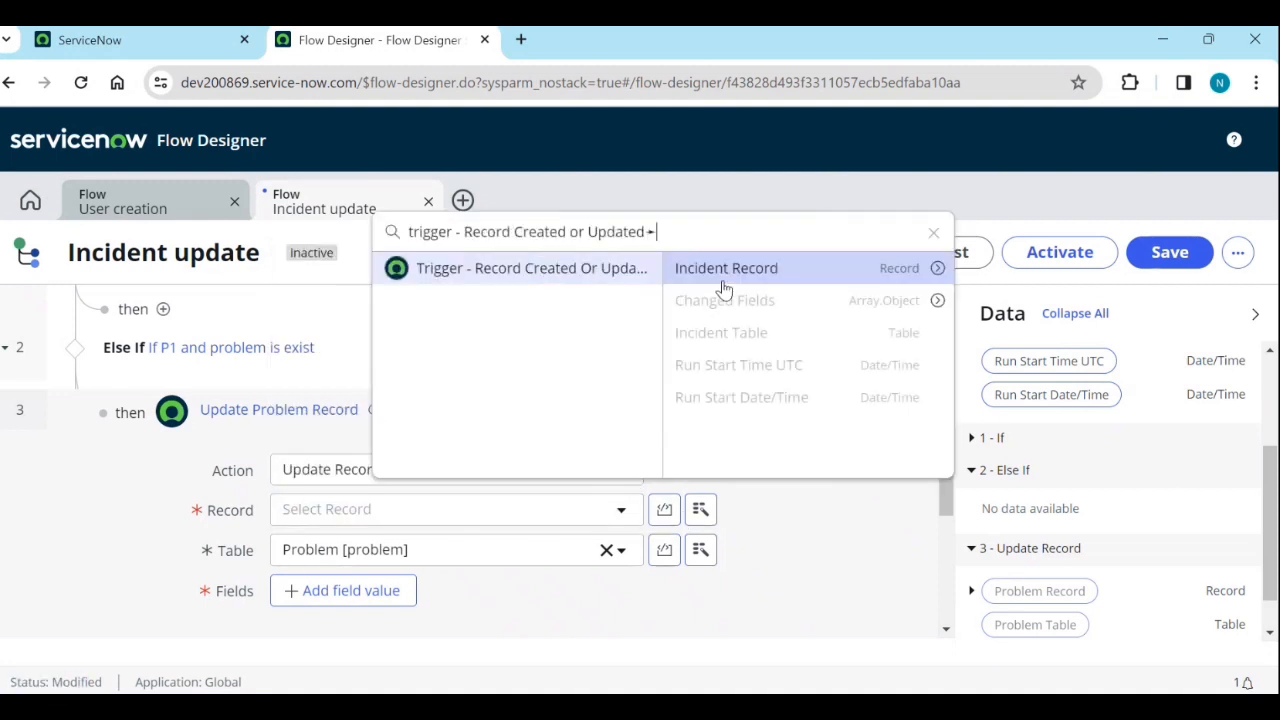
click(816, 280)
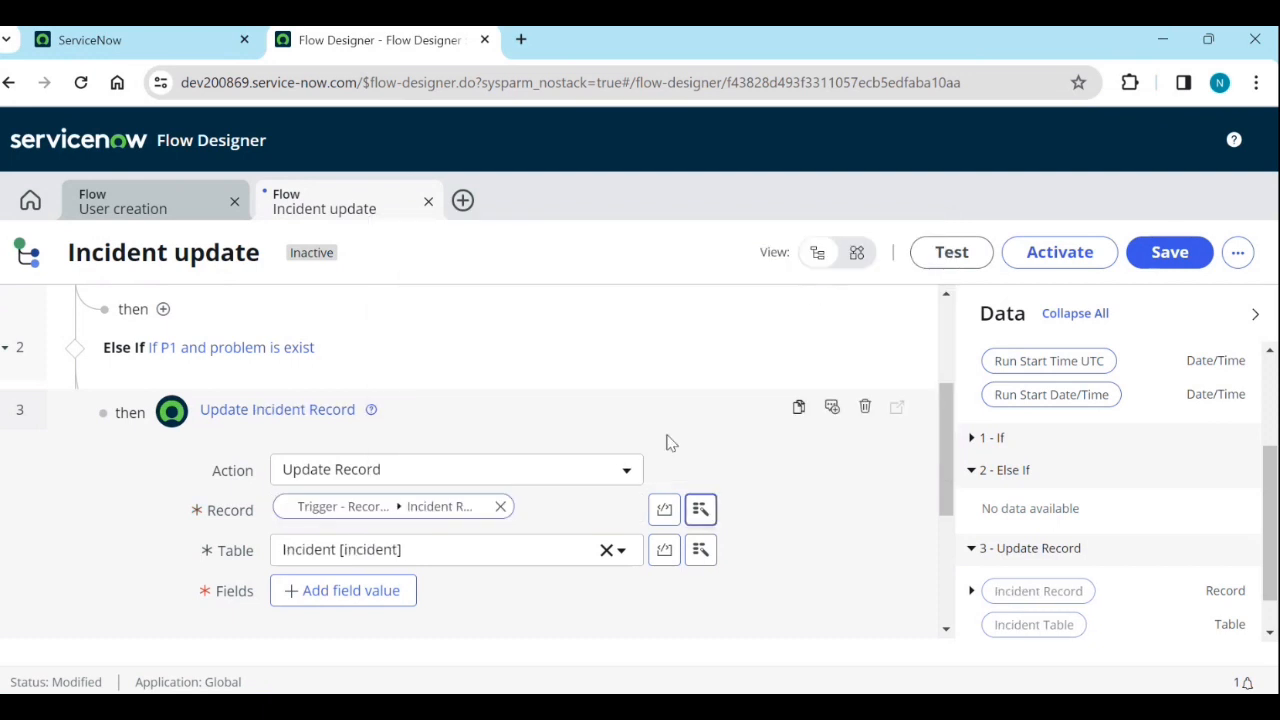
click(501, 507)
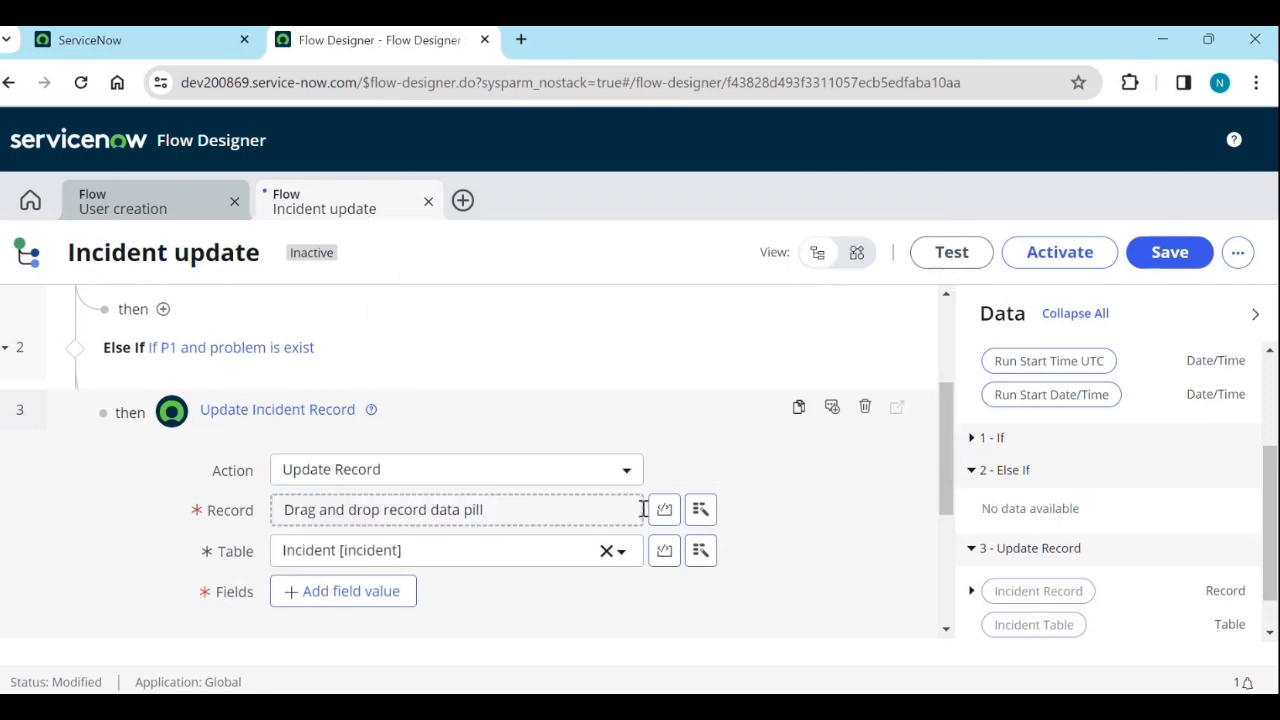
Set the Update Record action's record to the Problem reference of the trigger's Incident Record.
click(700, 511)
click(770, 268)
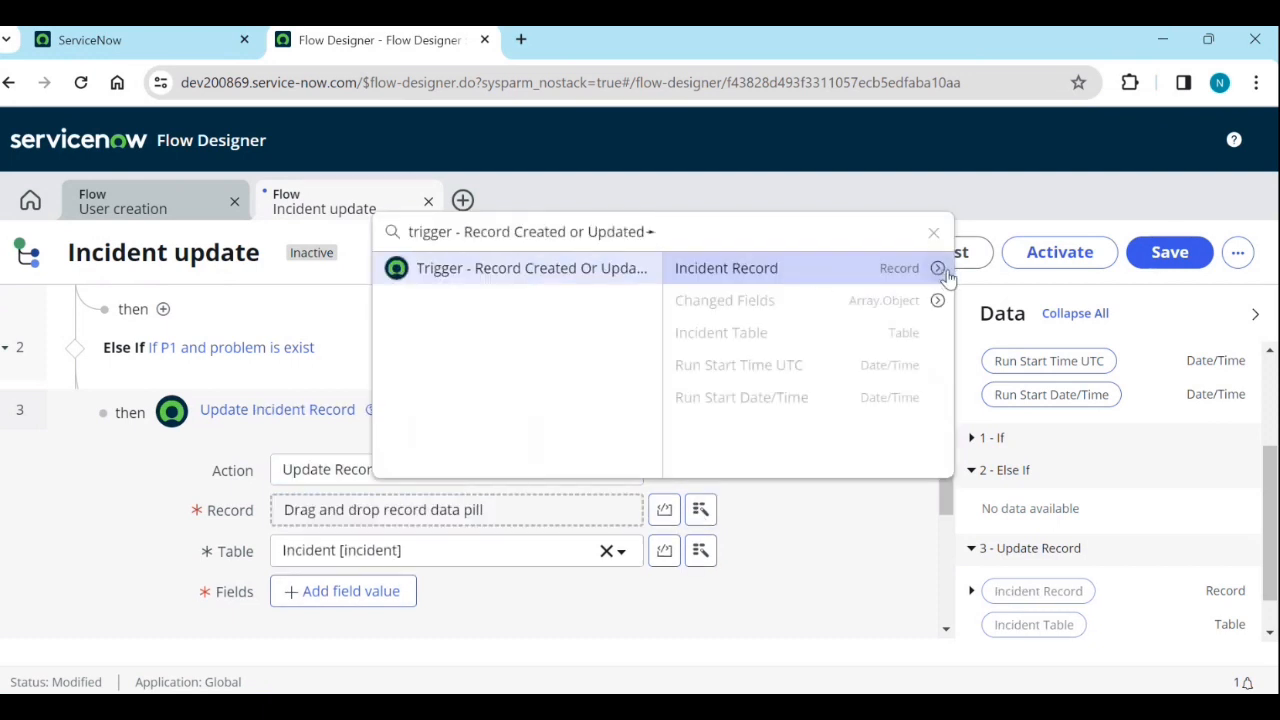
click(938, 268)
scroll(946, 345, down, 3)
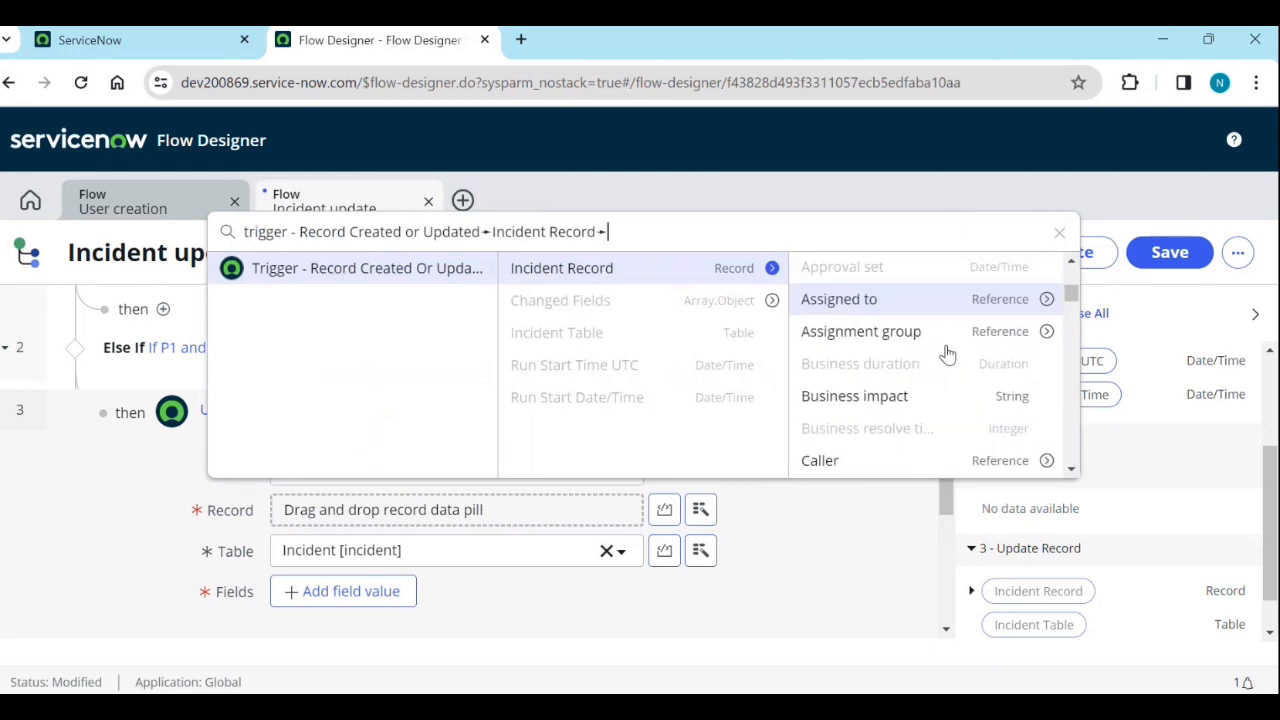
scroll(946, 355, down, 6)
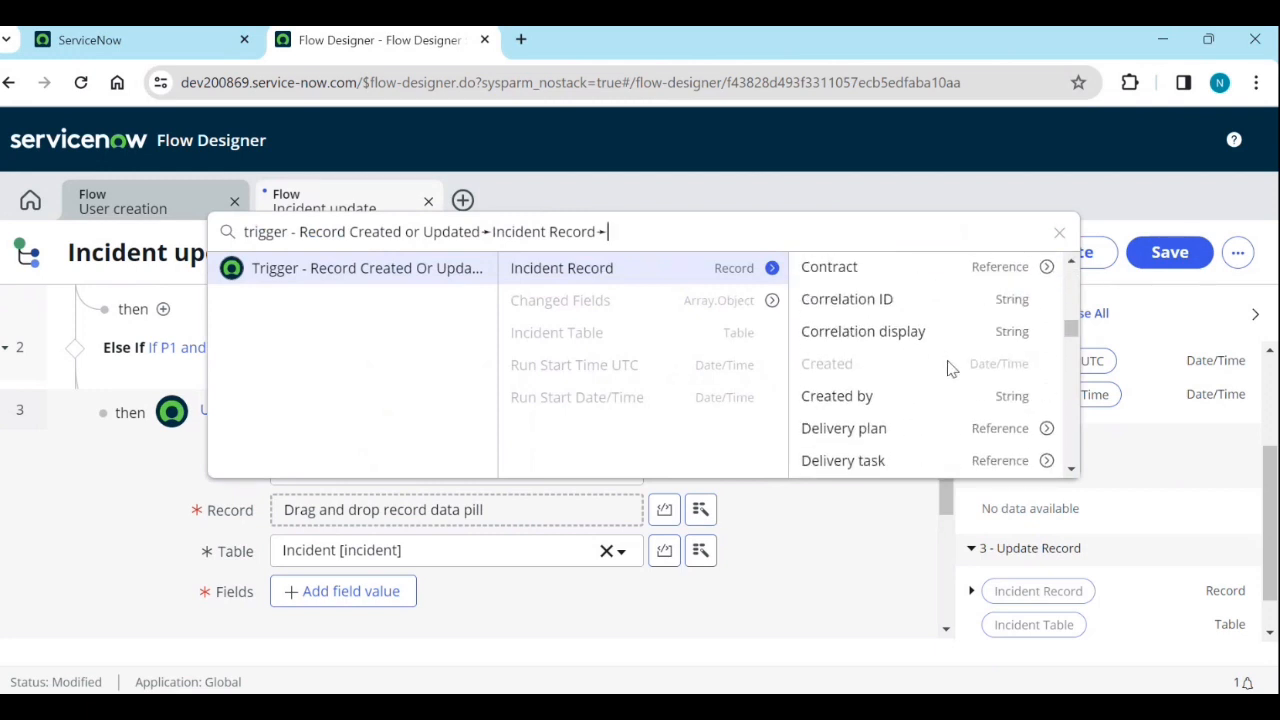
scroll(950, 370, down, 8)
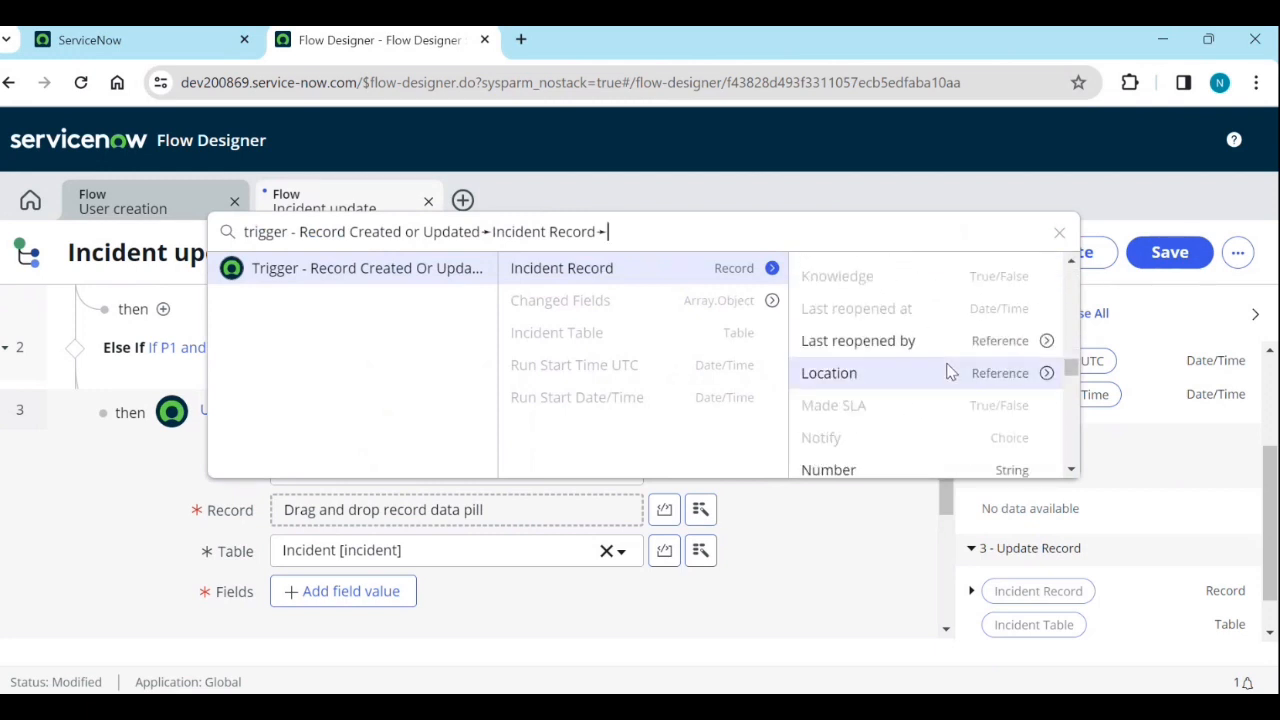
scroll(948, 375, down, 8)
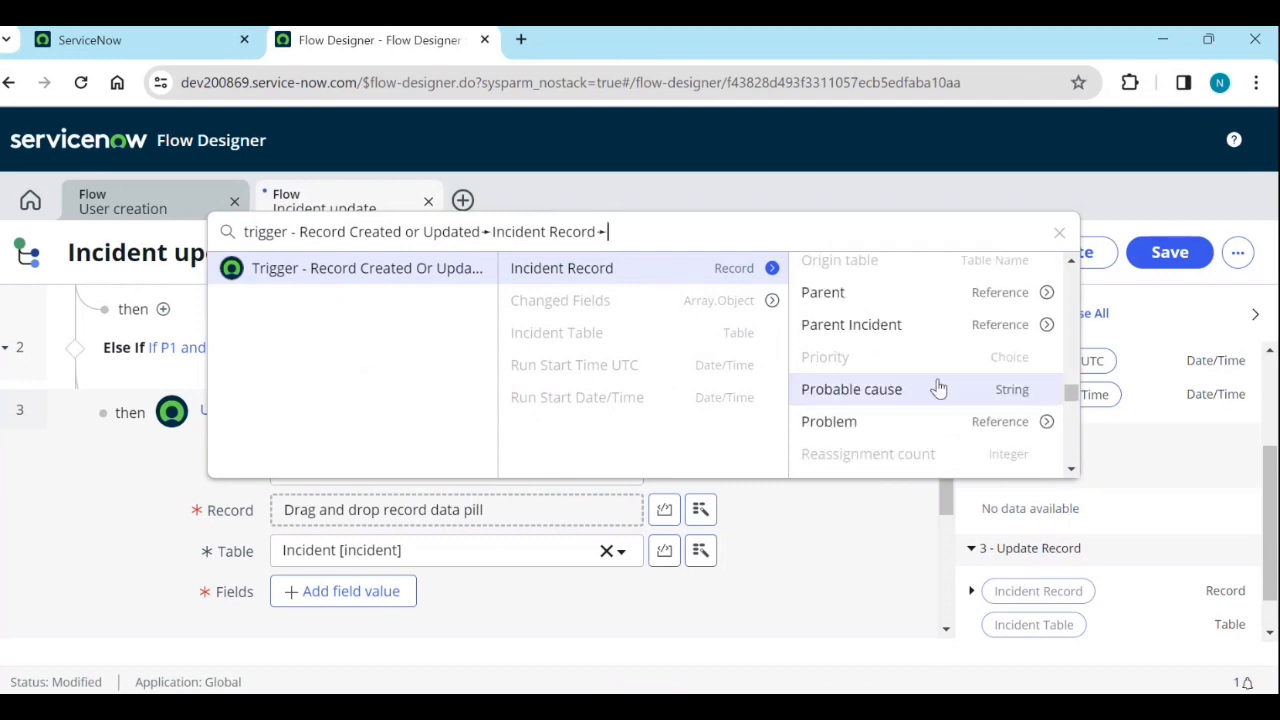
click(858, 423)
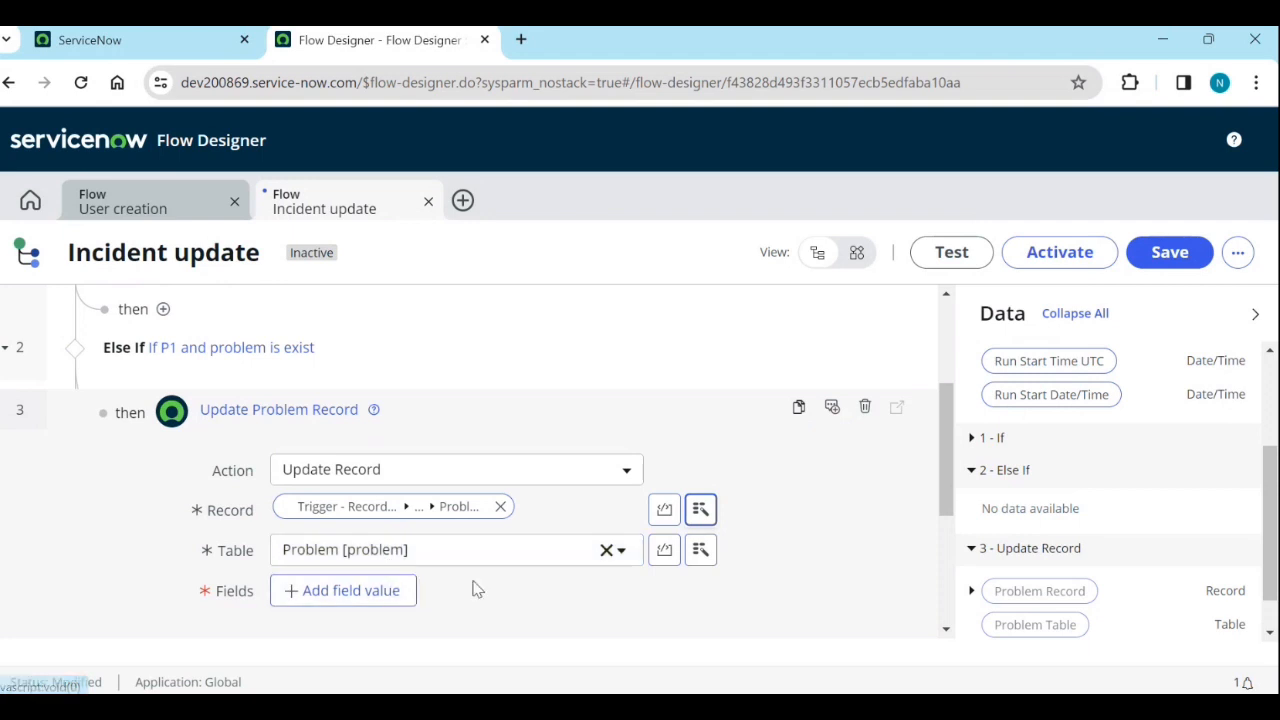
Add a field value to the Update Problem Record action and choose Work notes as its field.
scroll(474, 590, down, 1)
click(366, 490)
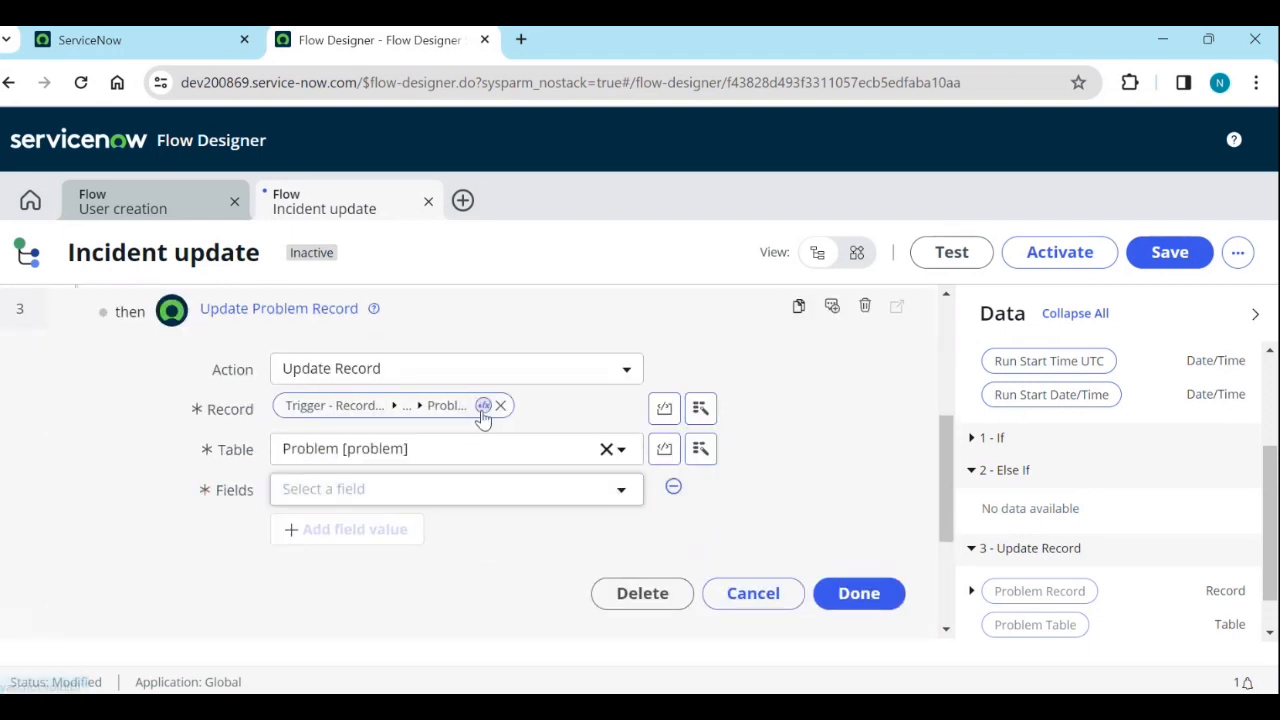
click(391, 503)
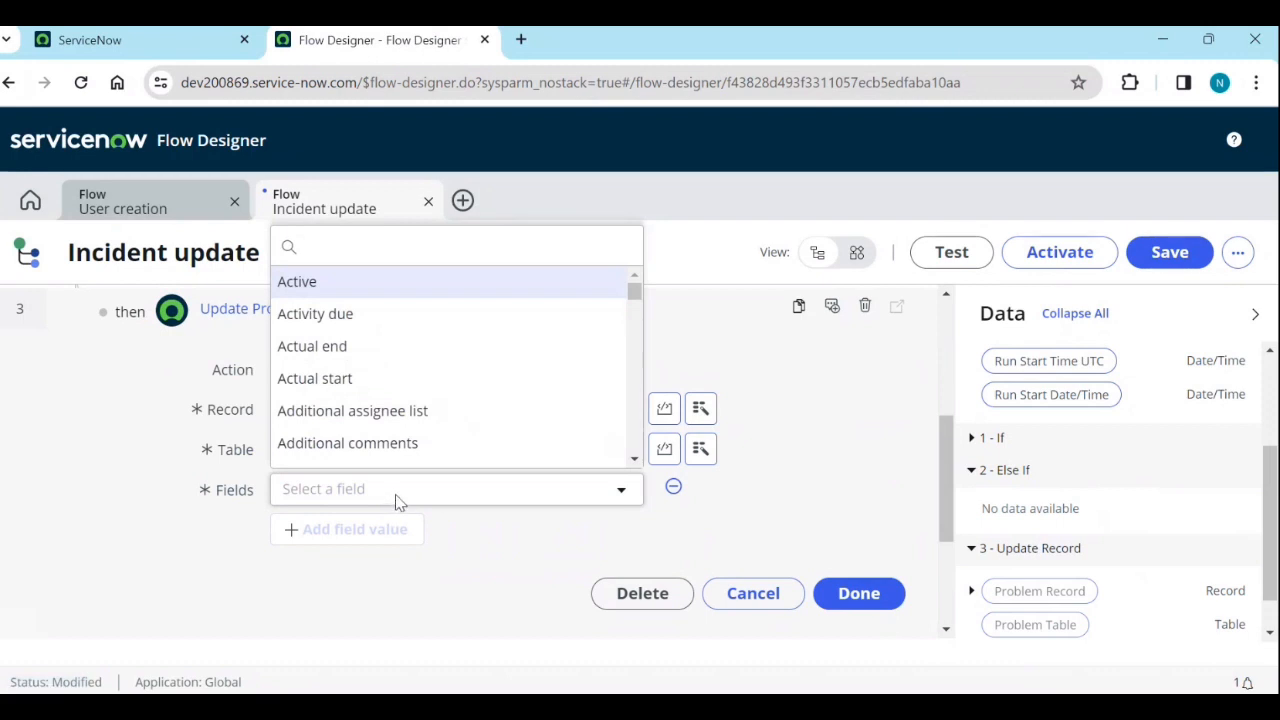
text(wo)
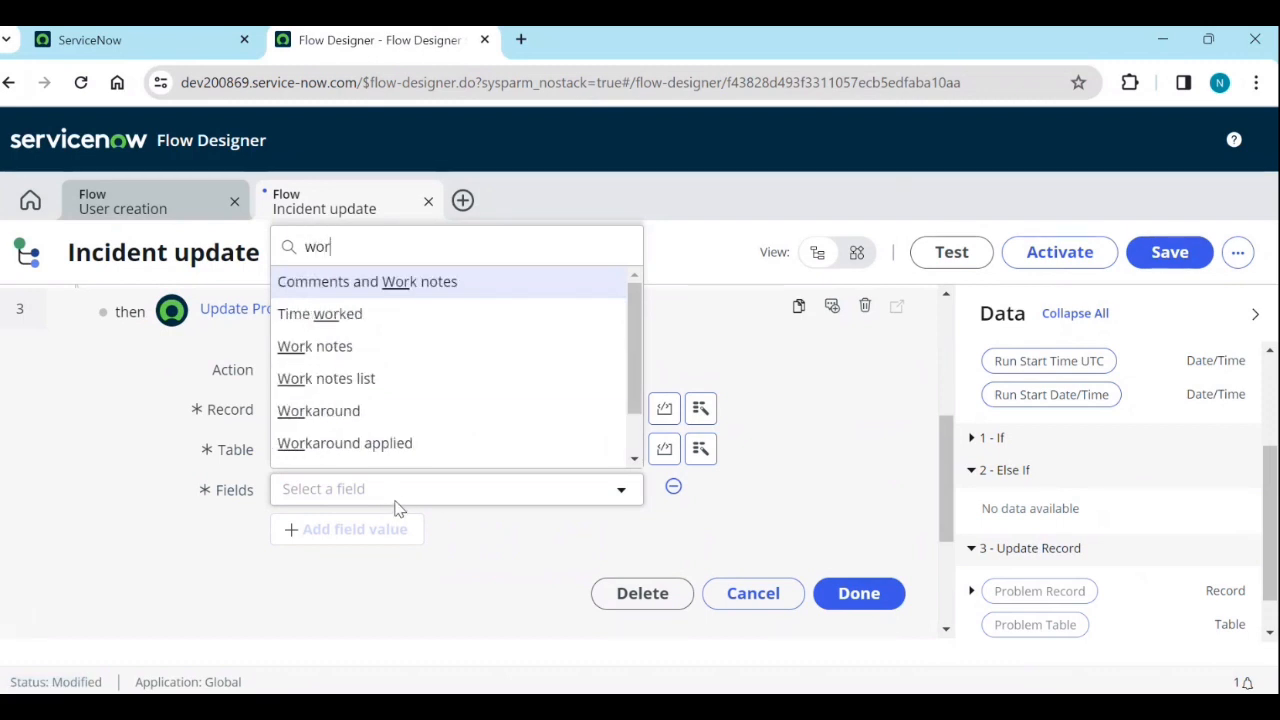
text(r)
key(Down)
key(Down)
key(Return)
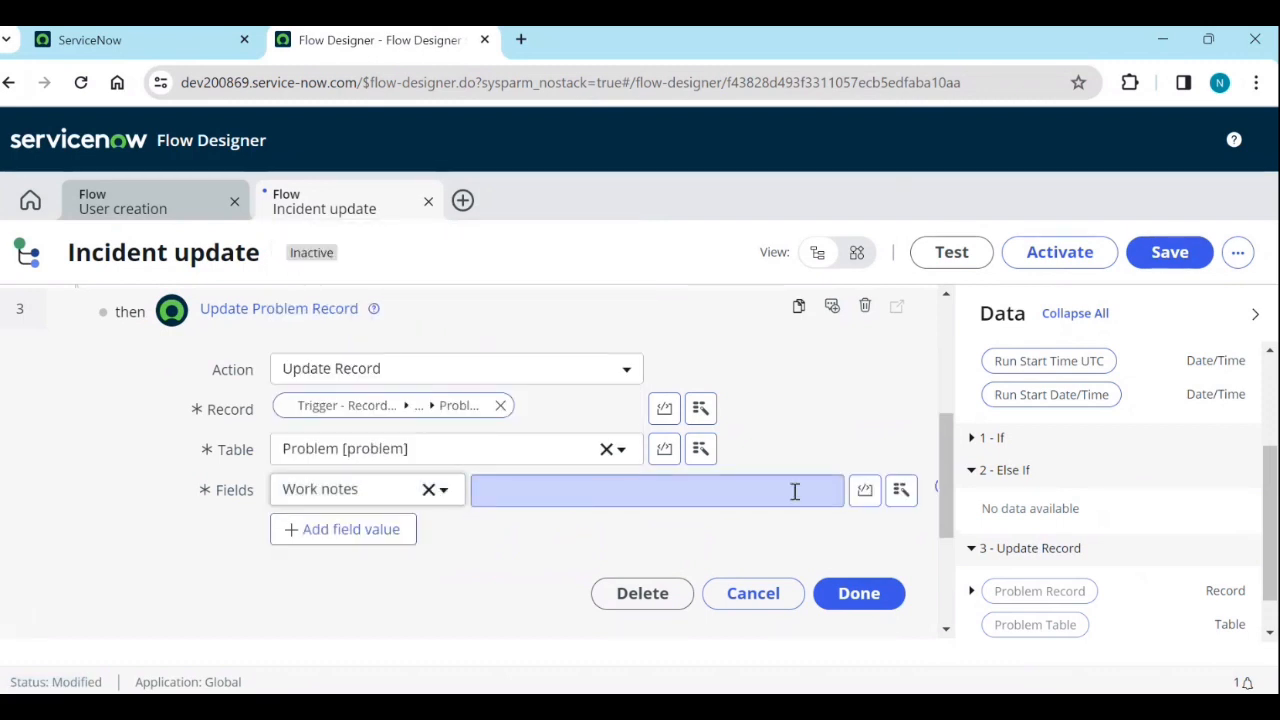
Set the Work notes value to Additional comments of the trigger's Incident Record, finish the Update Problem Record action and save the flow.
click(901, 489)
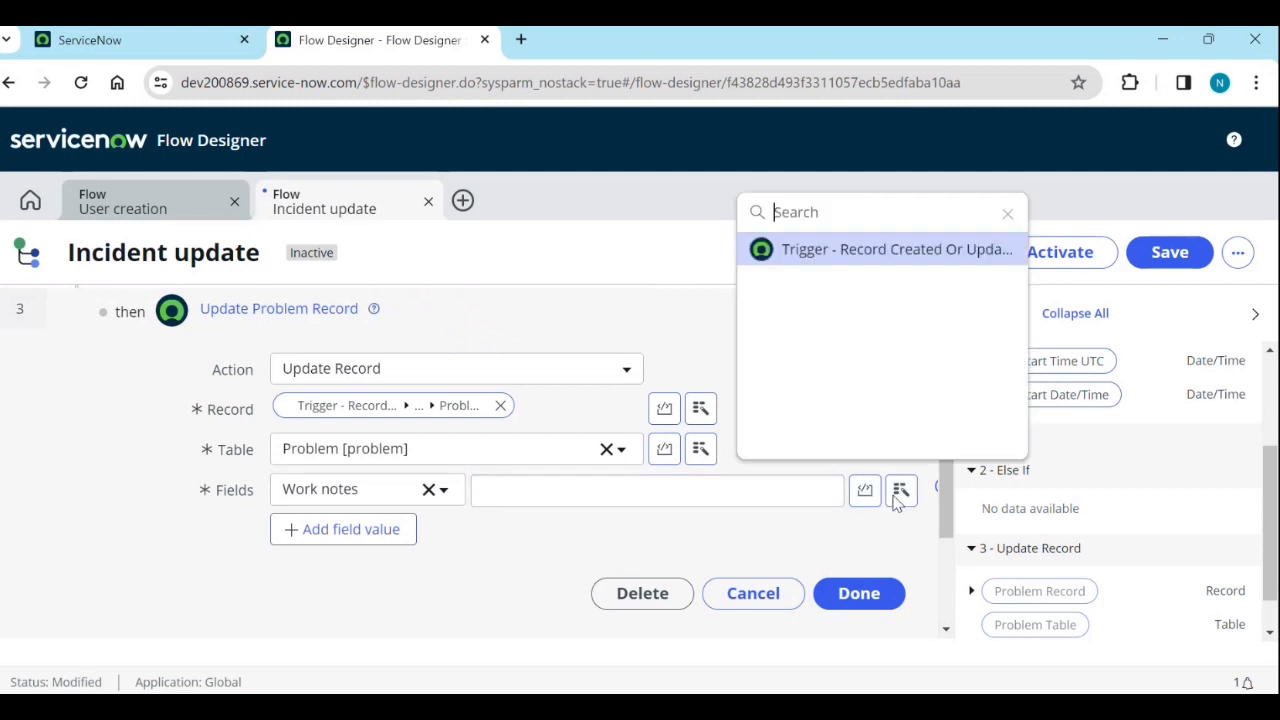
click(947, 265)
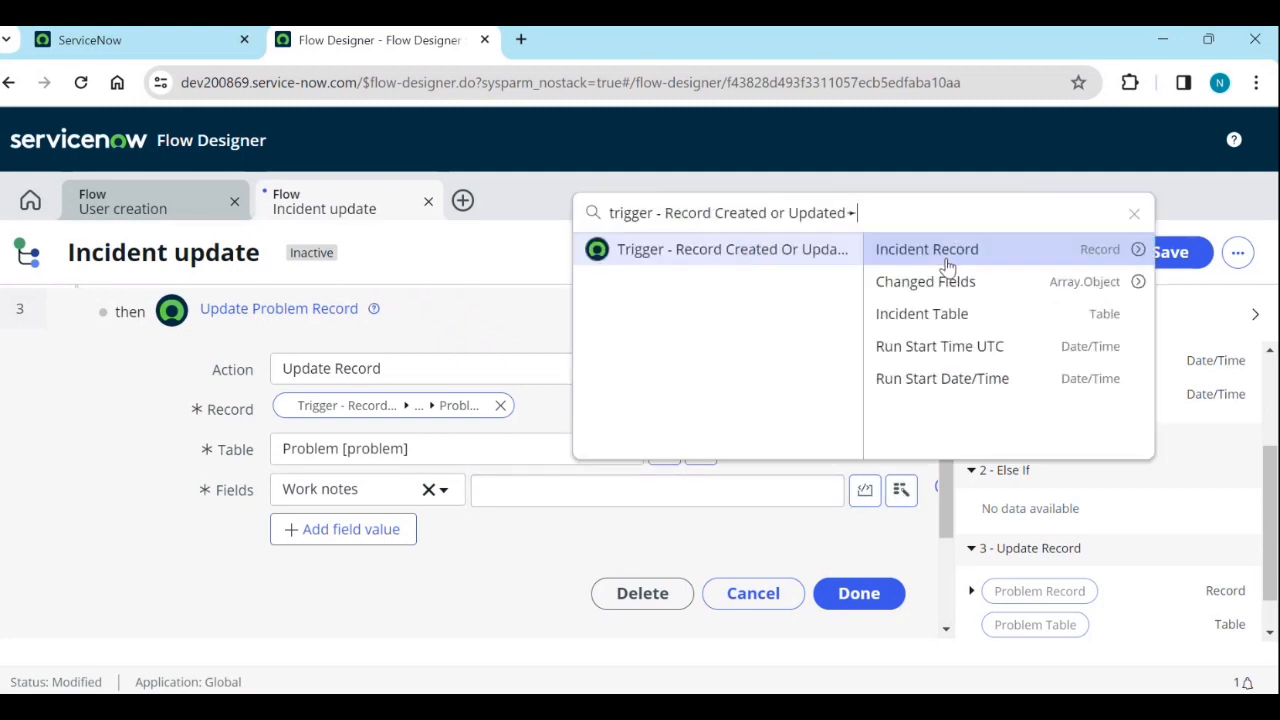
click(1138, 252)
scroll(1072, 335, down, 1)
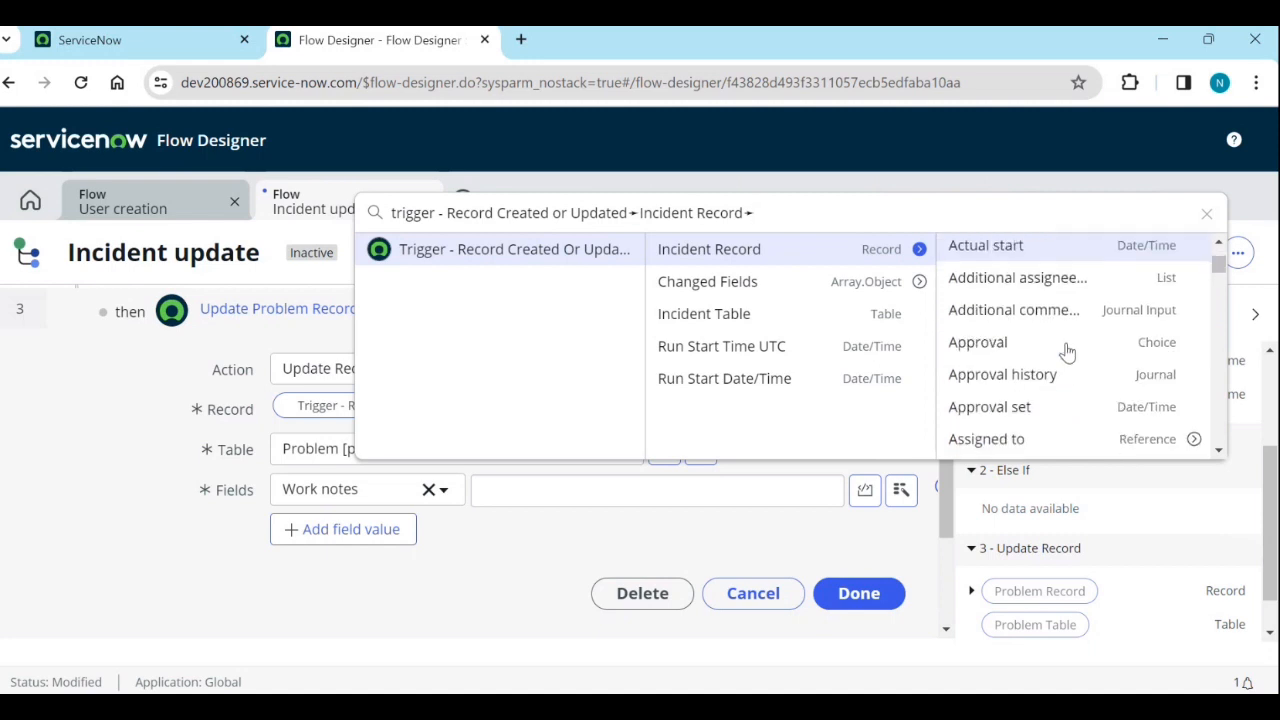
scroll(1065, 351, down, 1)
scroll(1049, 390, up, 1)
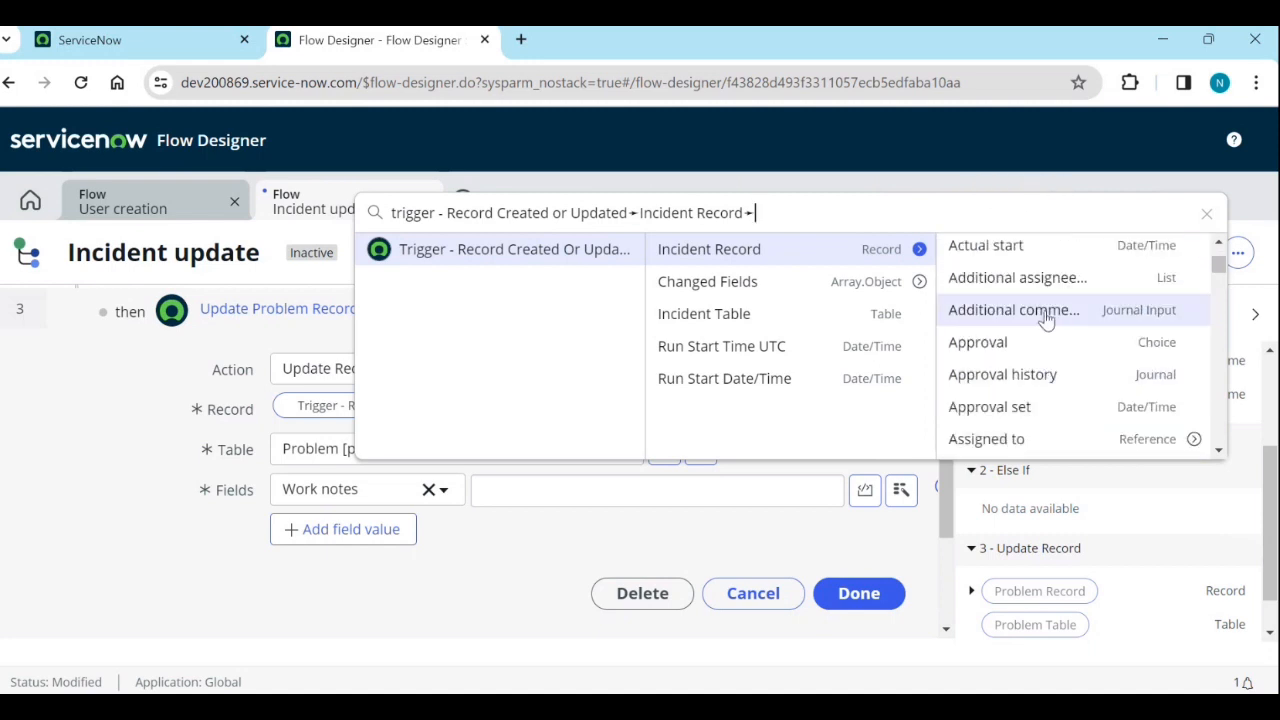
click(1046, 318)
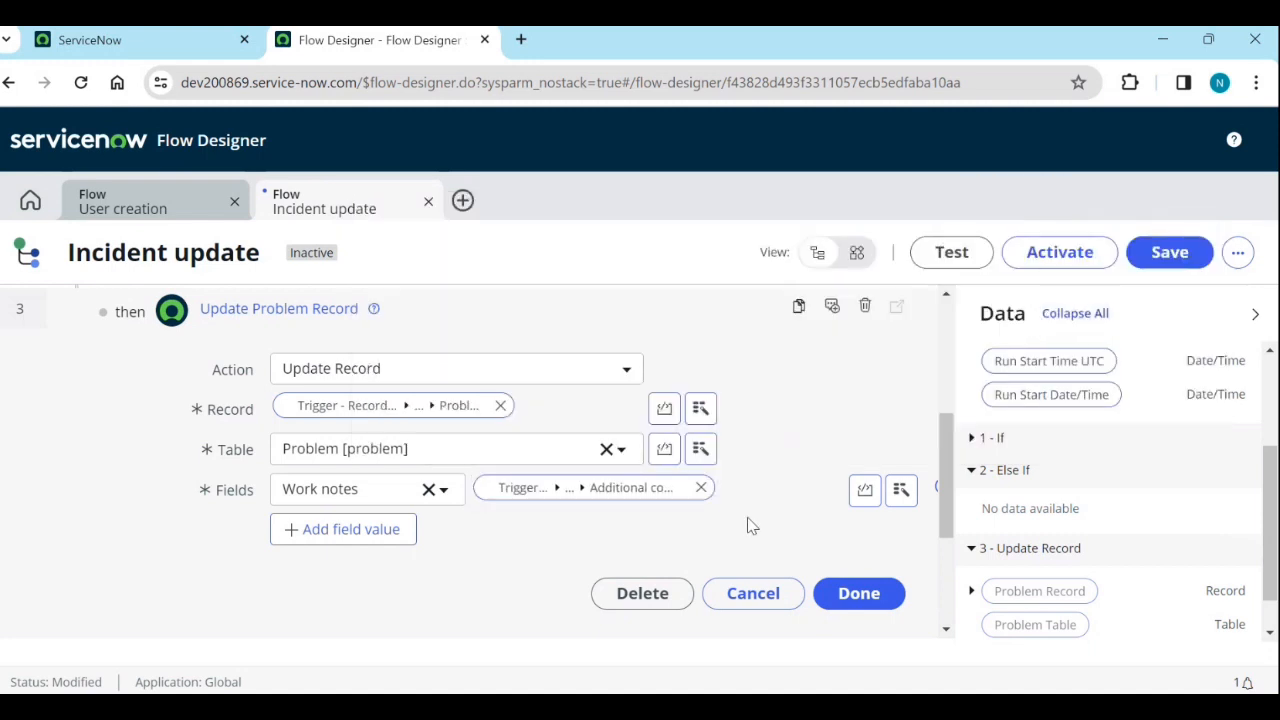
click(860, 593)
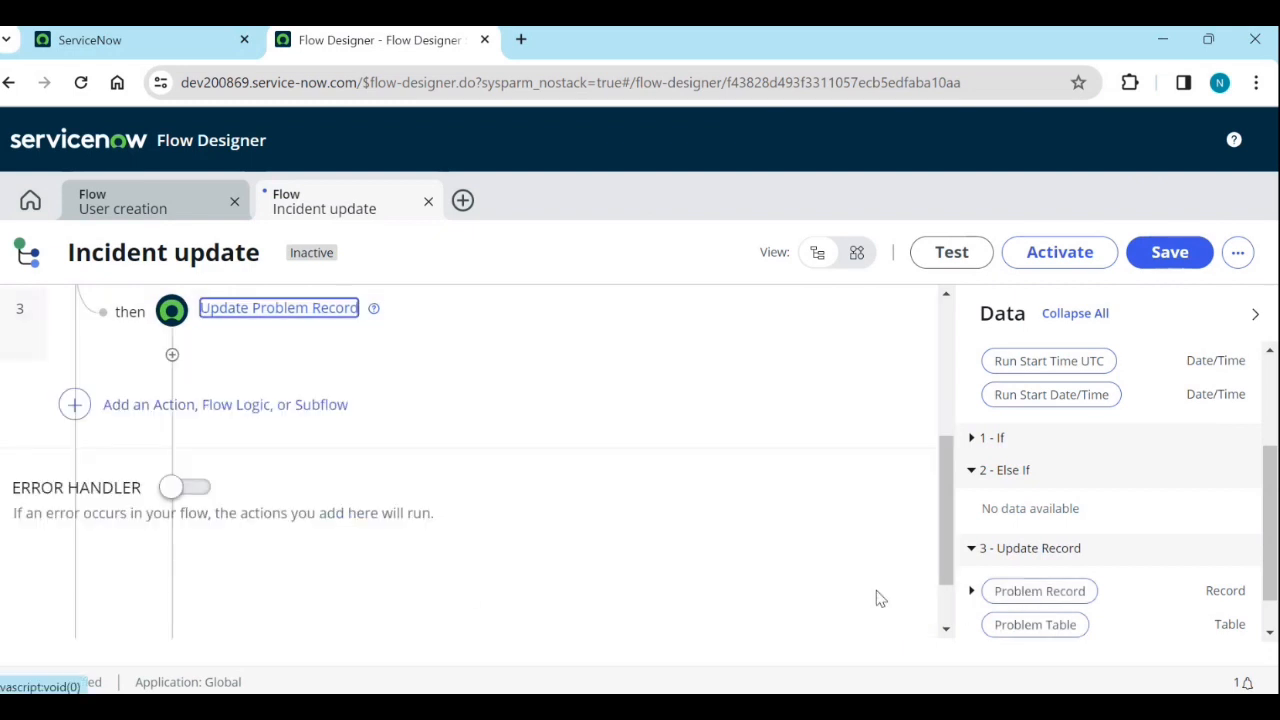
scroll(394, 480, up, 2)
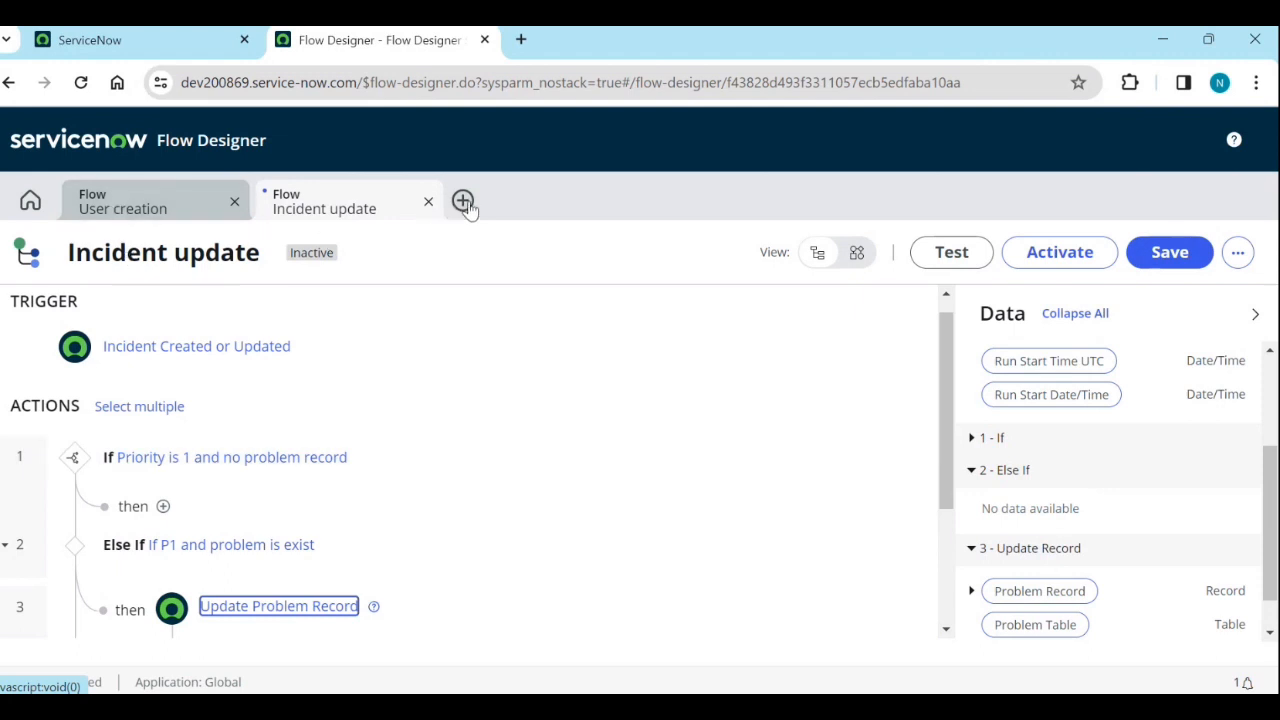
click(1185, 253)
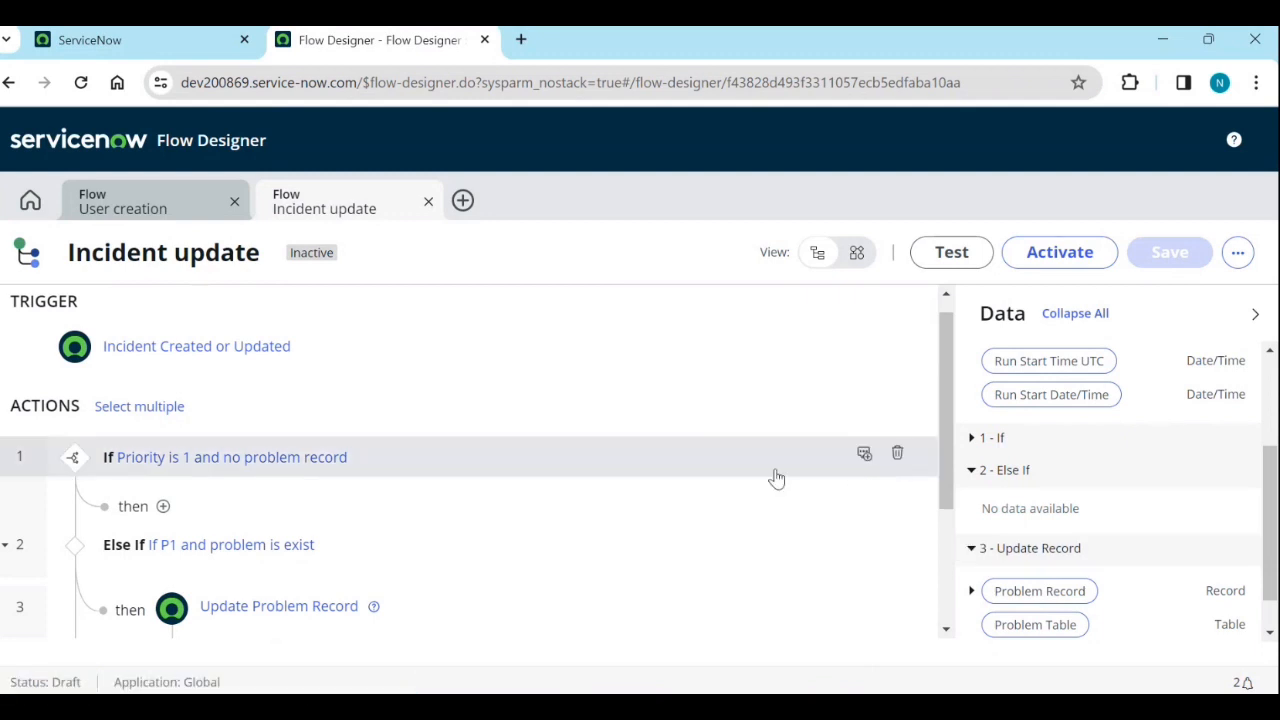
Start a new custom action and name it "Create Problem from flow".
click(463, 201)
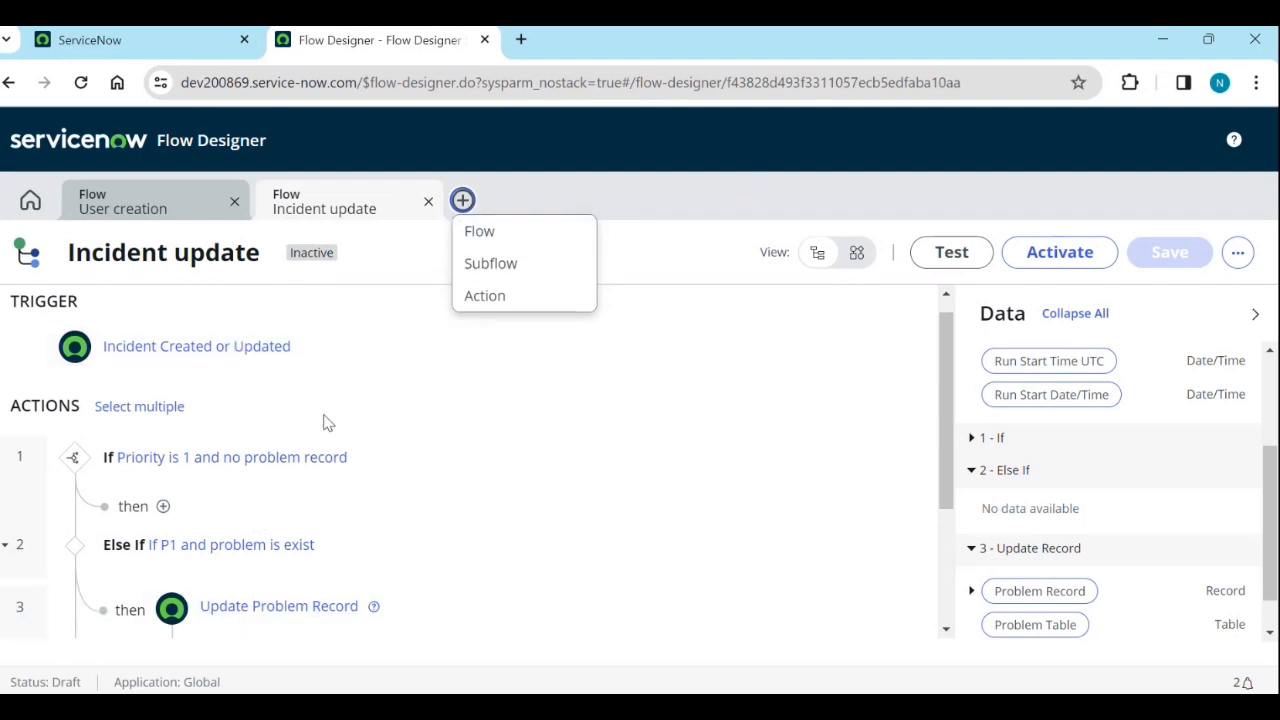
click(494, 295)
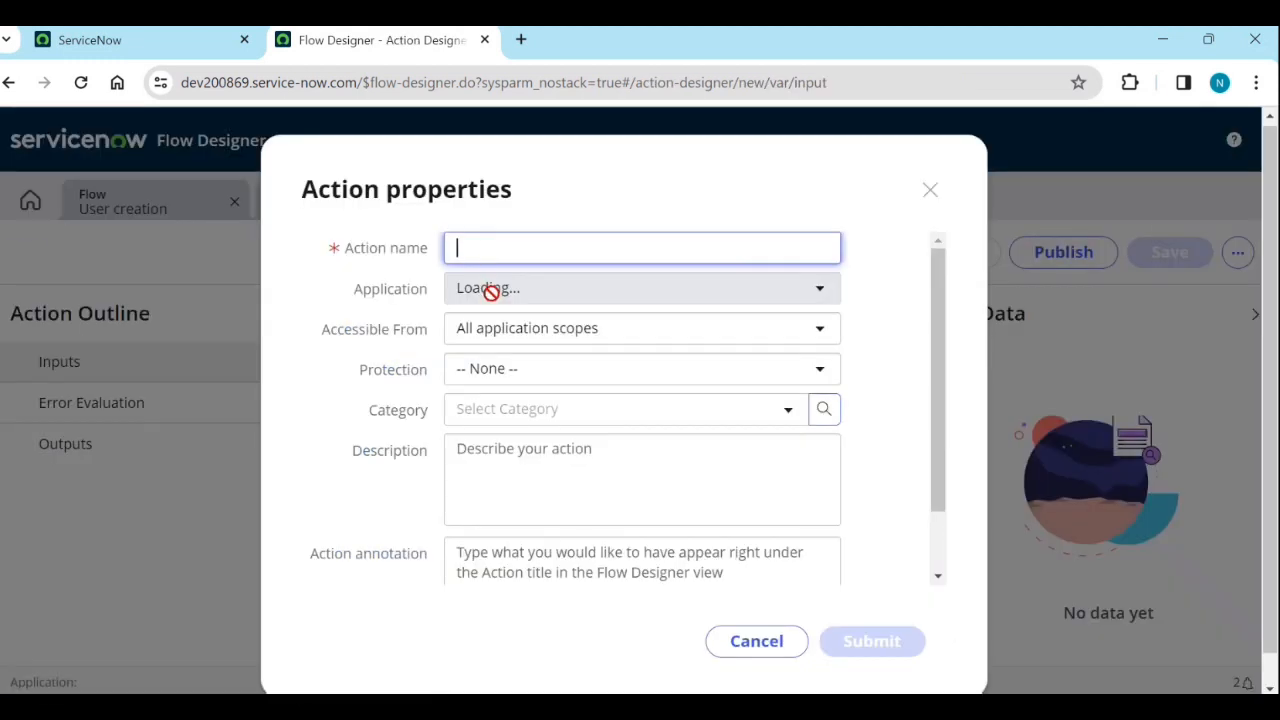
click(498, 243)
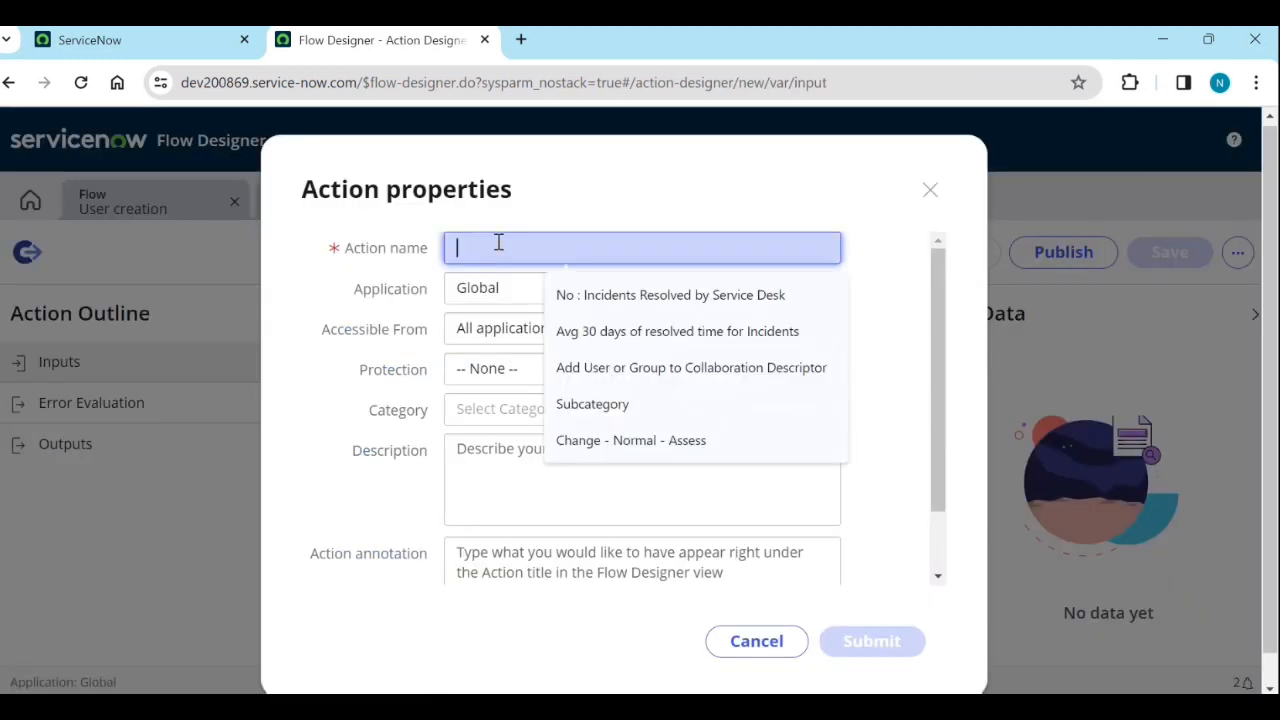
text(Create)
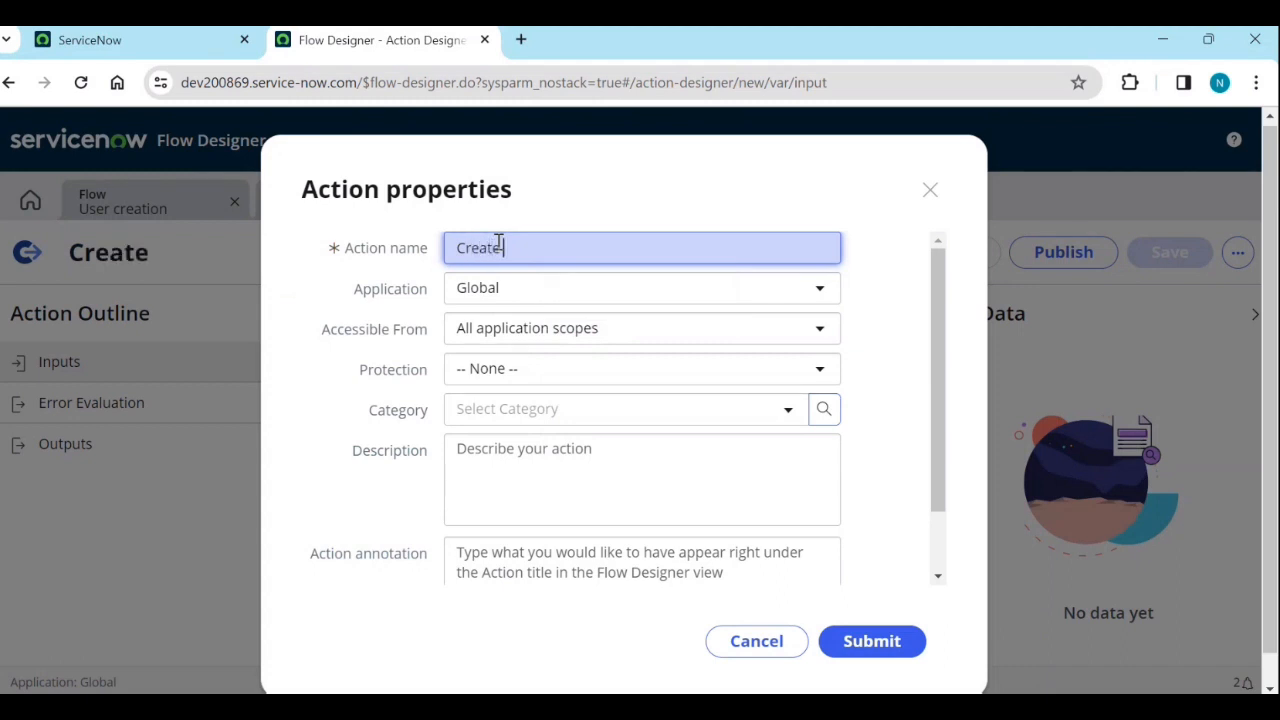
text( Problem from flow)
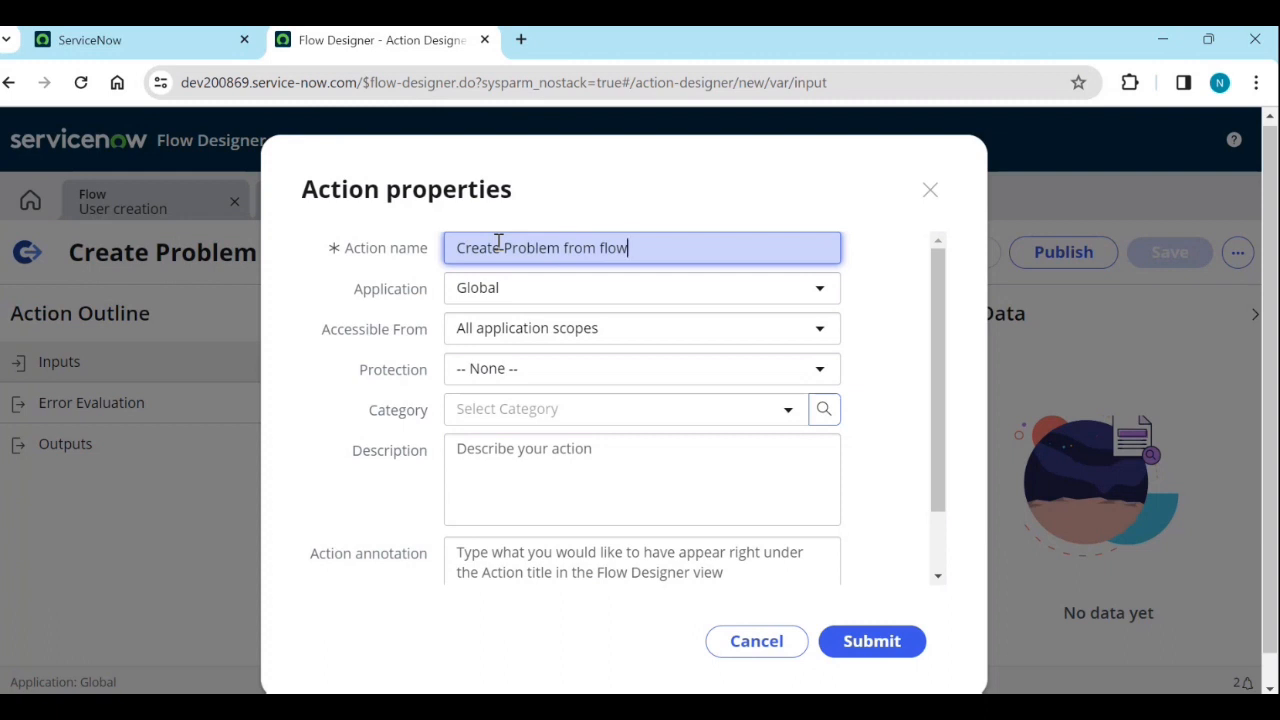
click(588, 288)
click(588, 288)
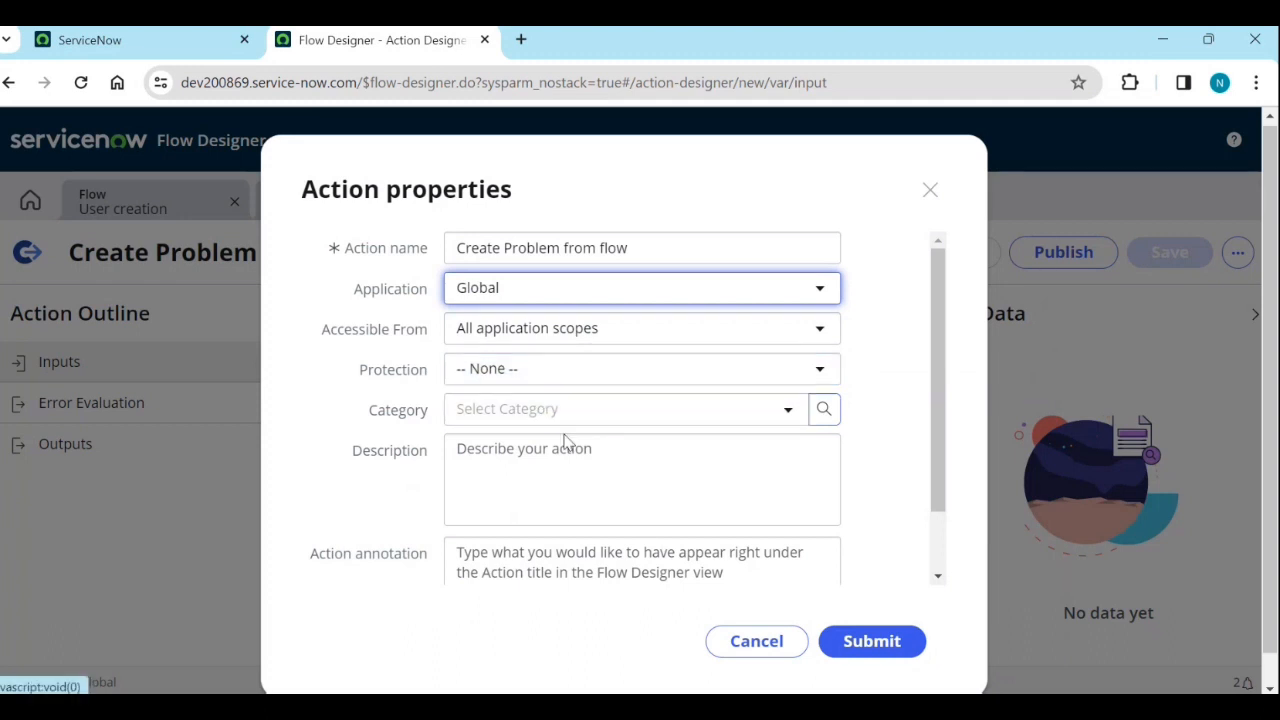
click(668, 415)
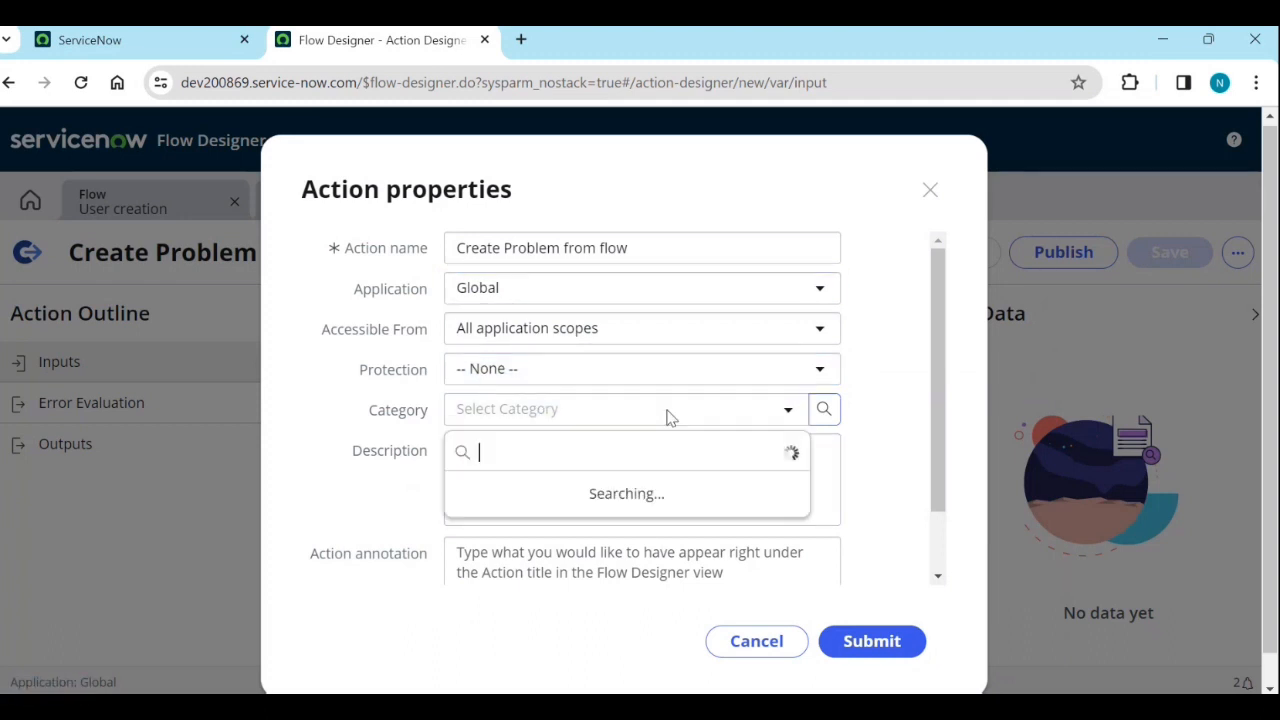
scroll(536, 517, down, 5)
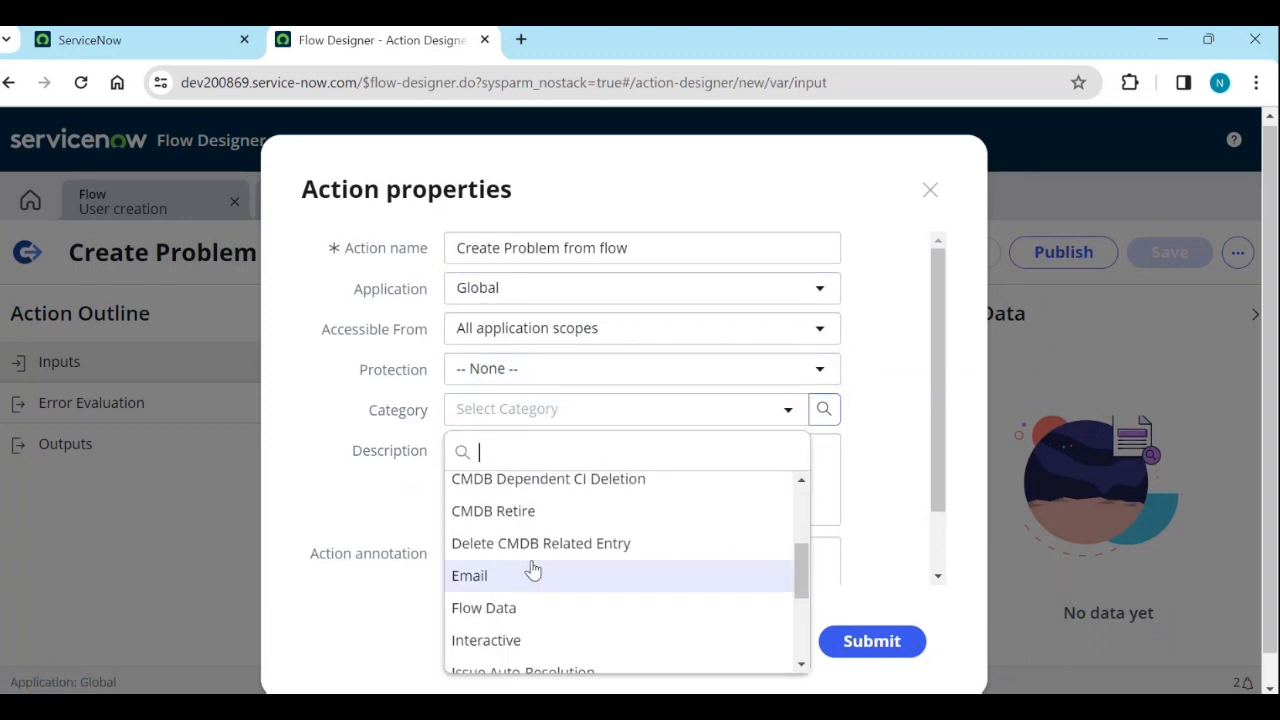
scroll(535, 583, down, 3)
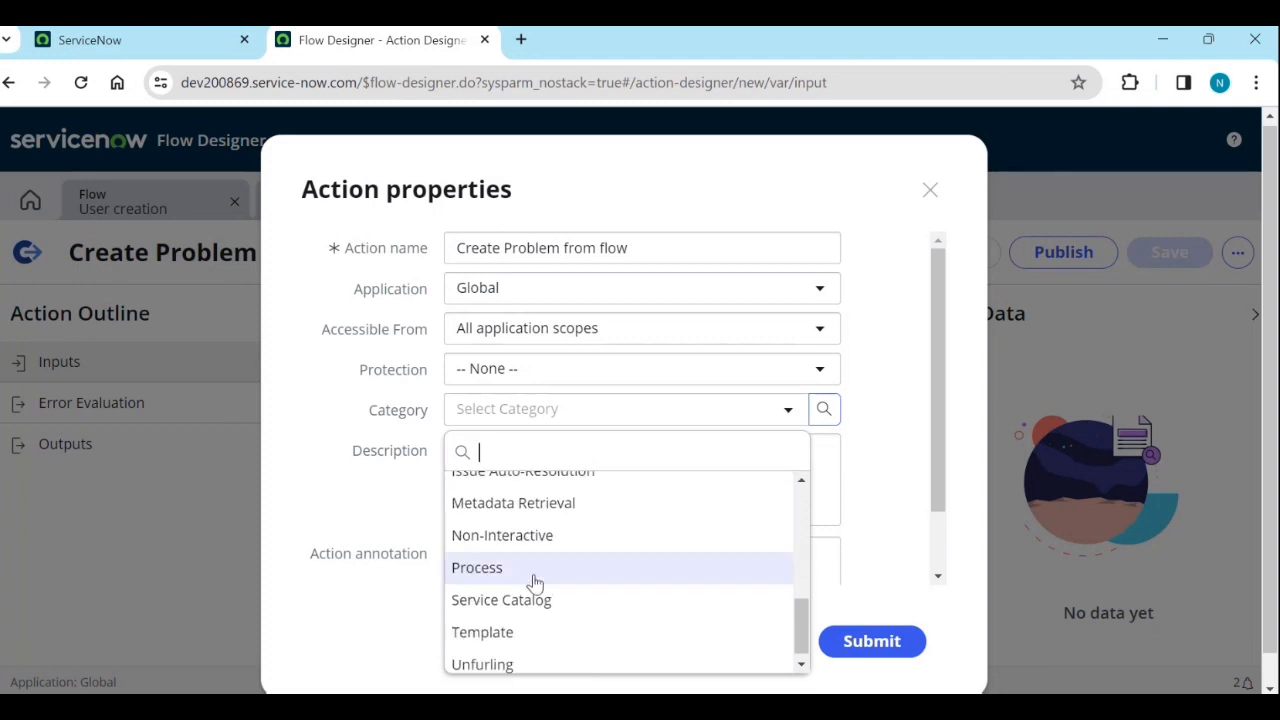
scroll(560, 590, up, 8)
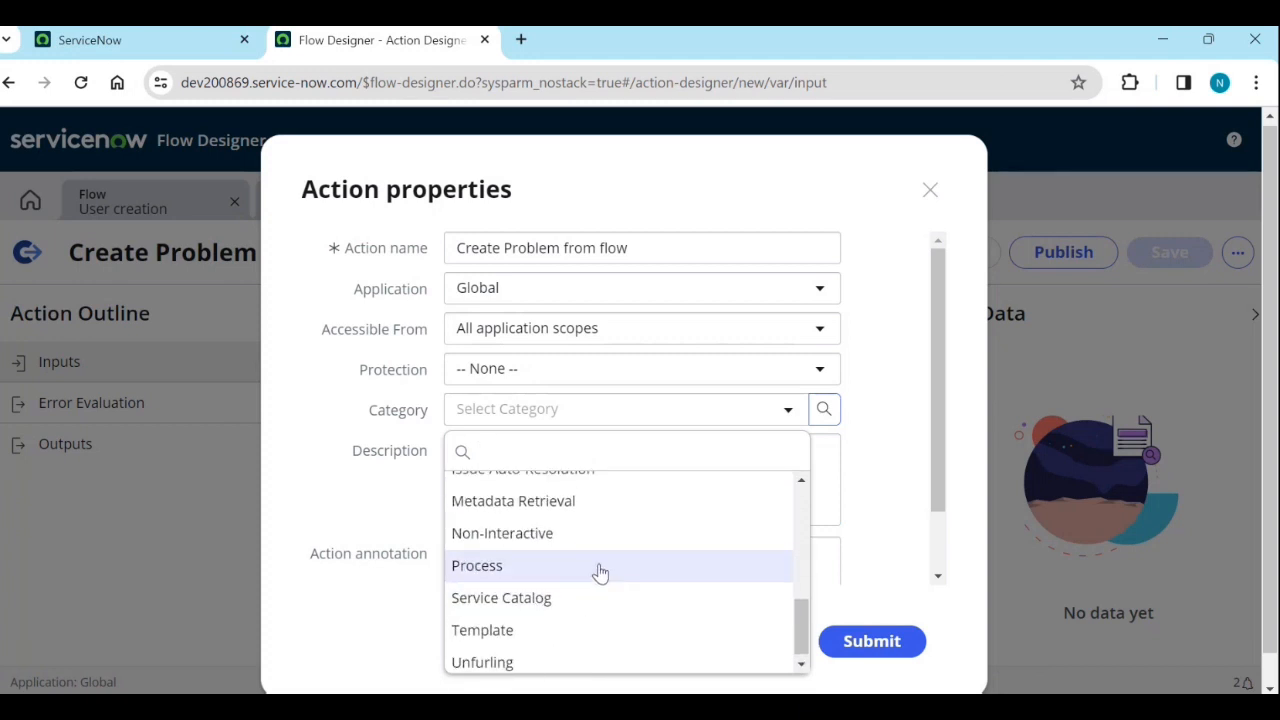
click(874, 477)
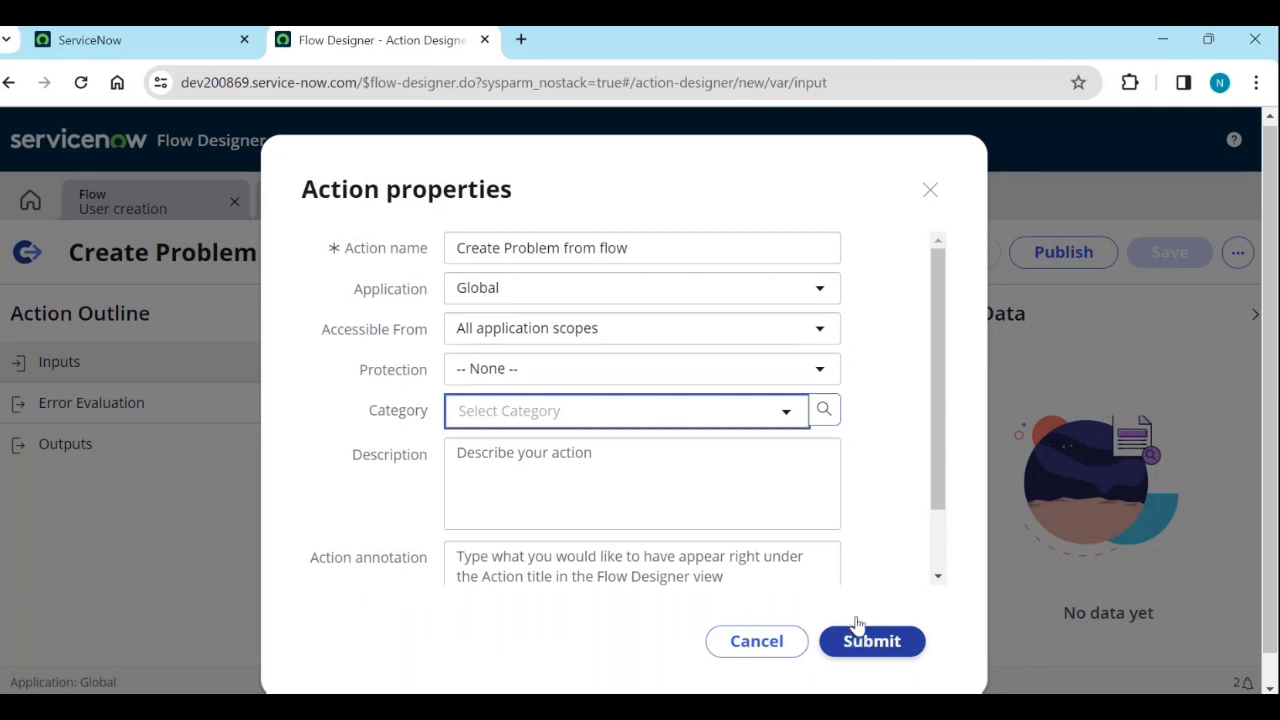
Submit the action properties to create the new action.
scroll(835, 560, down, 1)
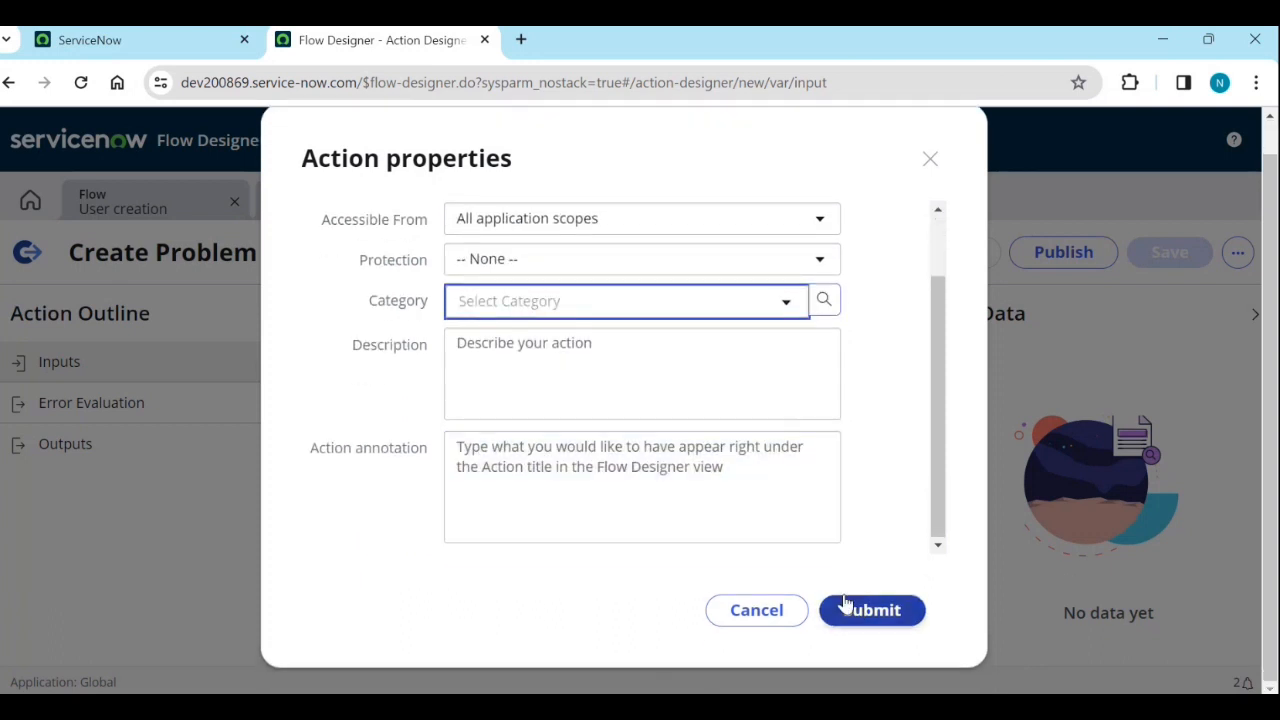
click(846, 608)
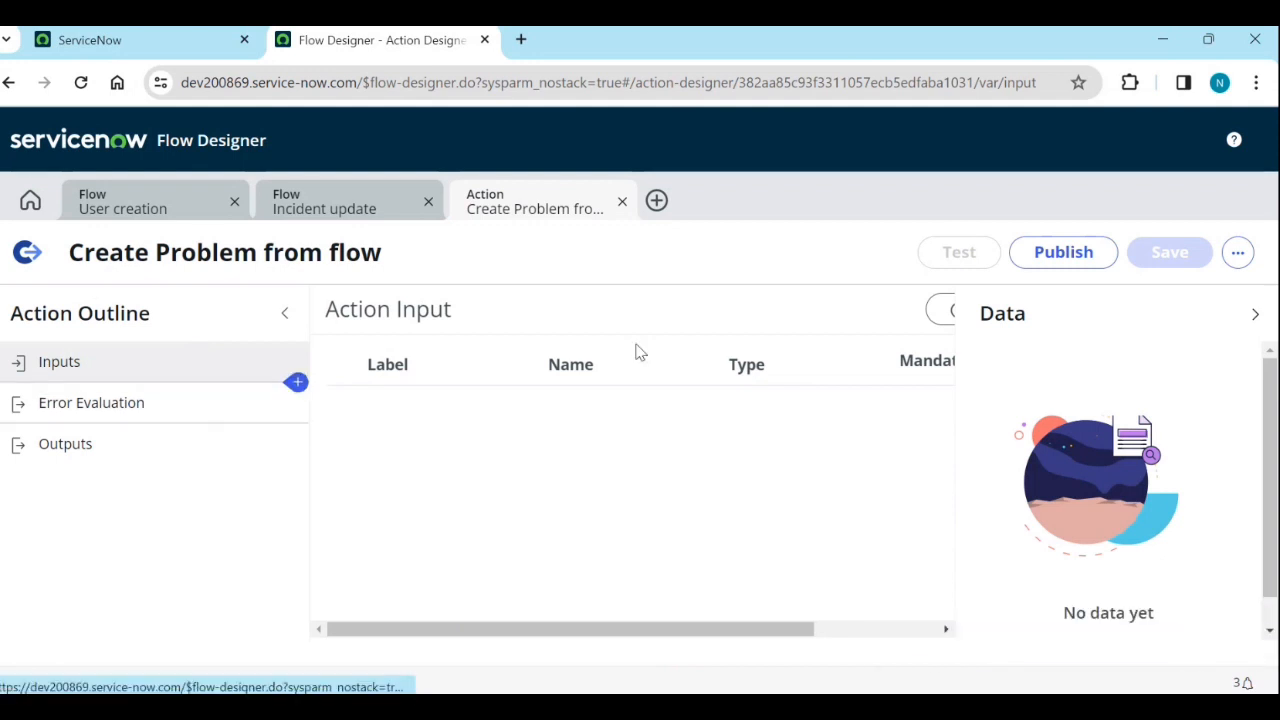
Create an action input and label it IncRecord.
drag(586, 631, 754, 631)
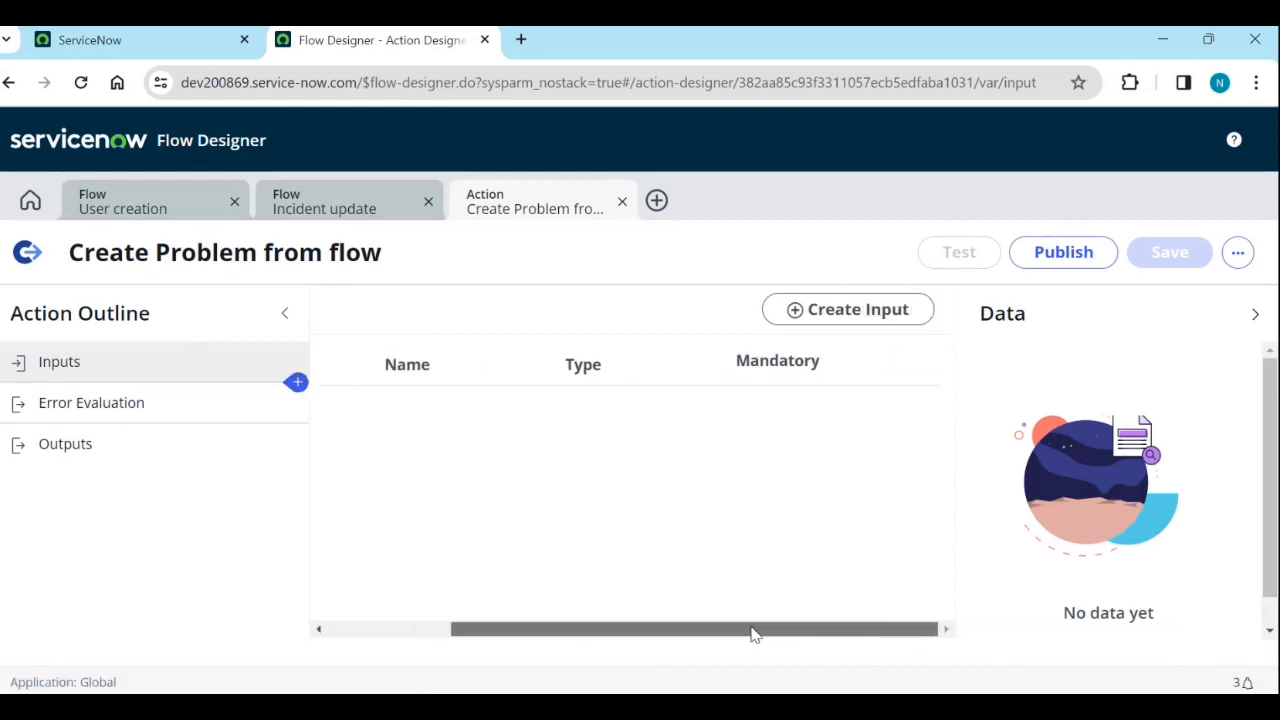
click(860, 312)
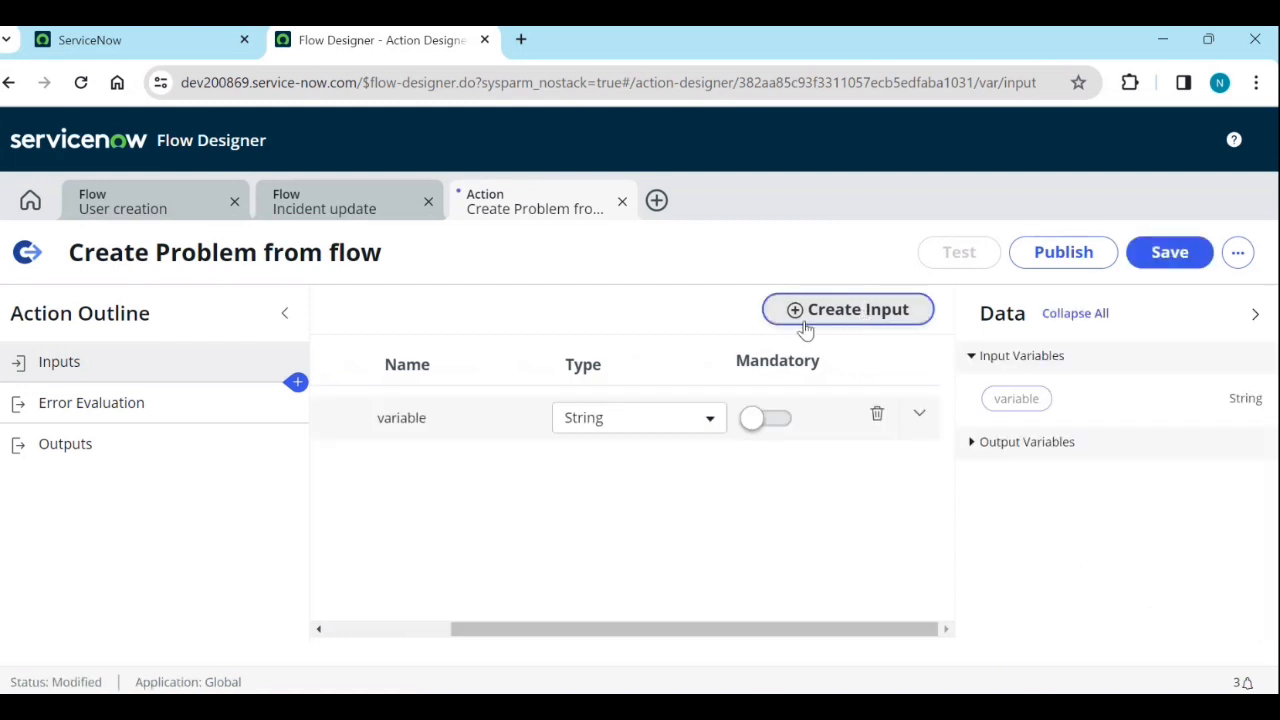
drag(571, 629, 440, 631)
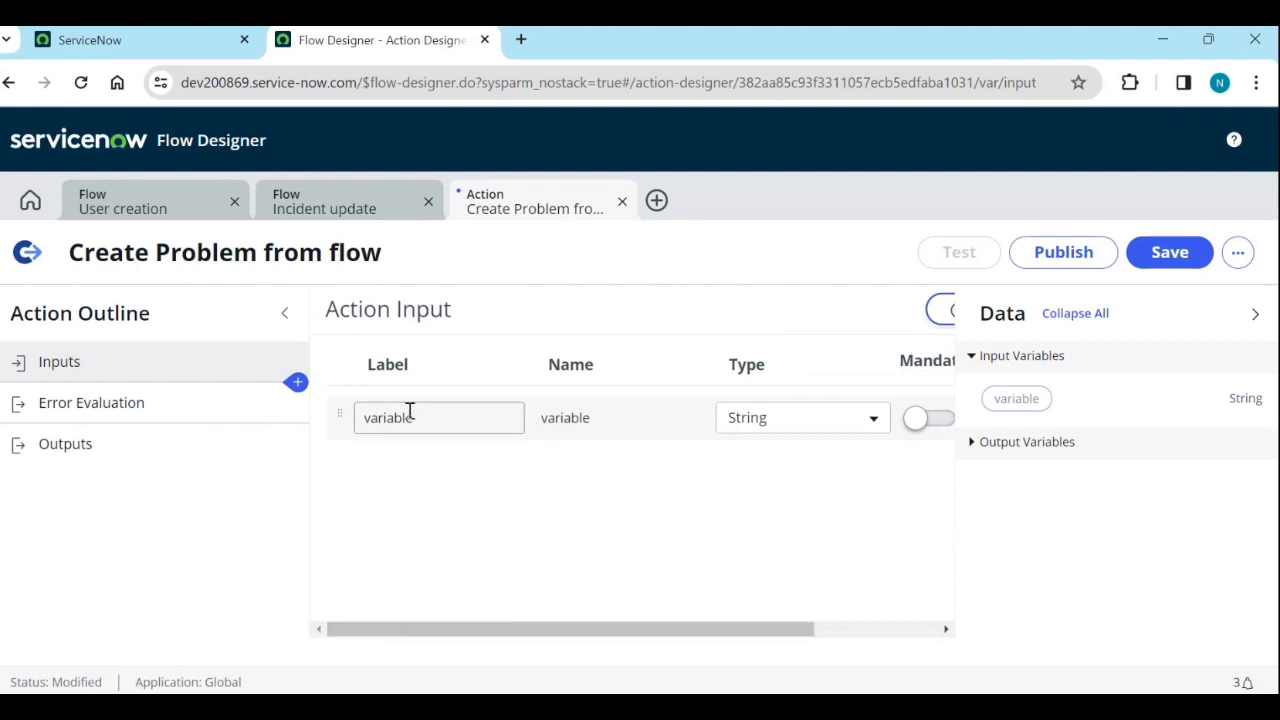
click(409, 414)
double_click(414, 418)
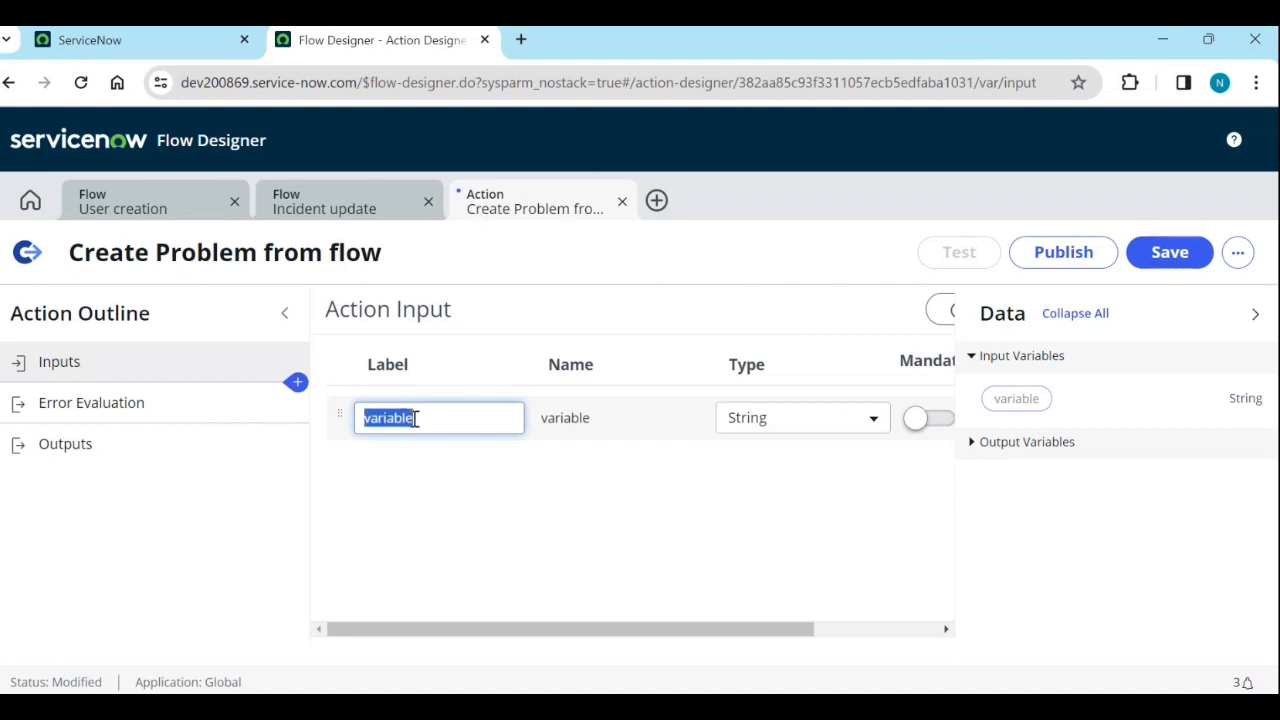
text(IncRe)
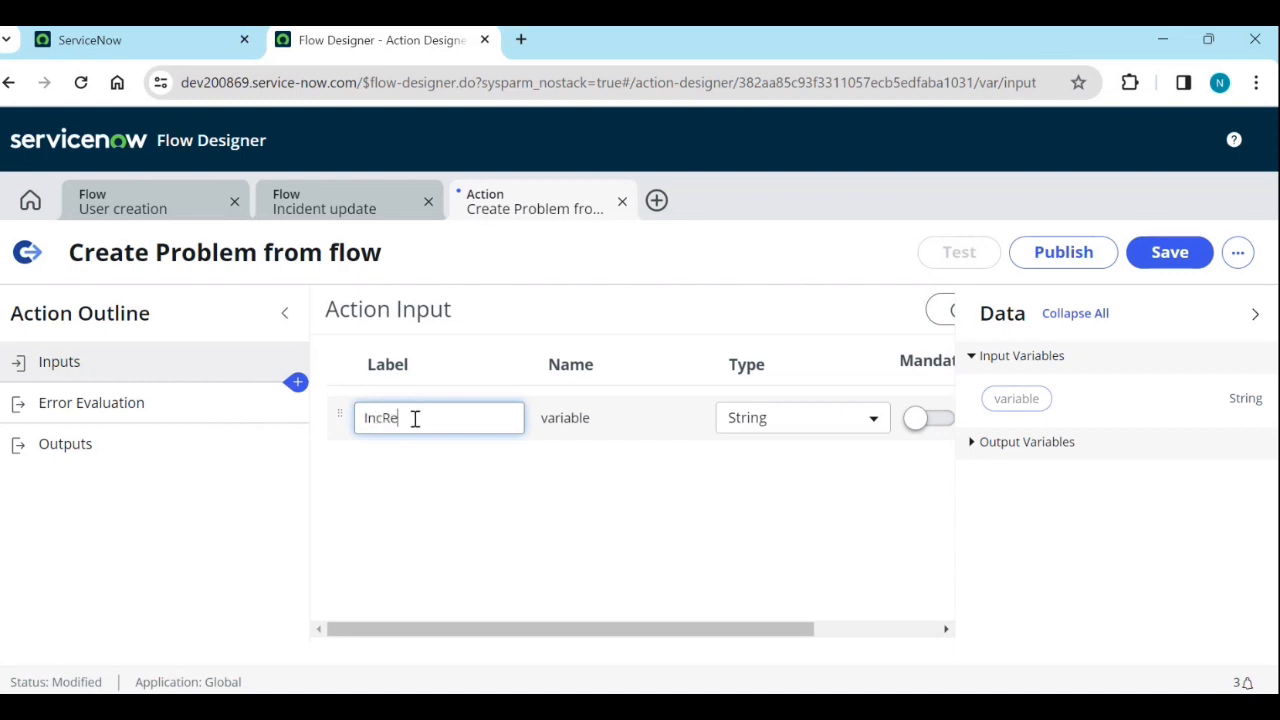
text(cord)
click(533, 565)
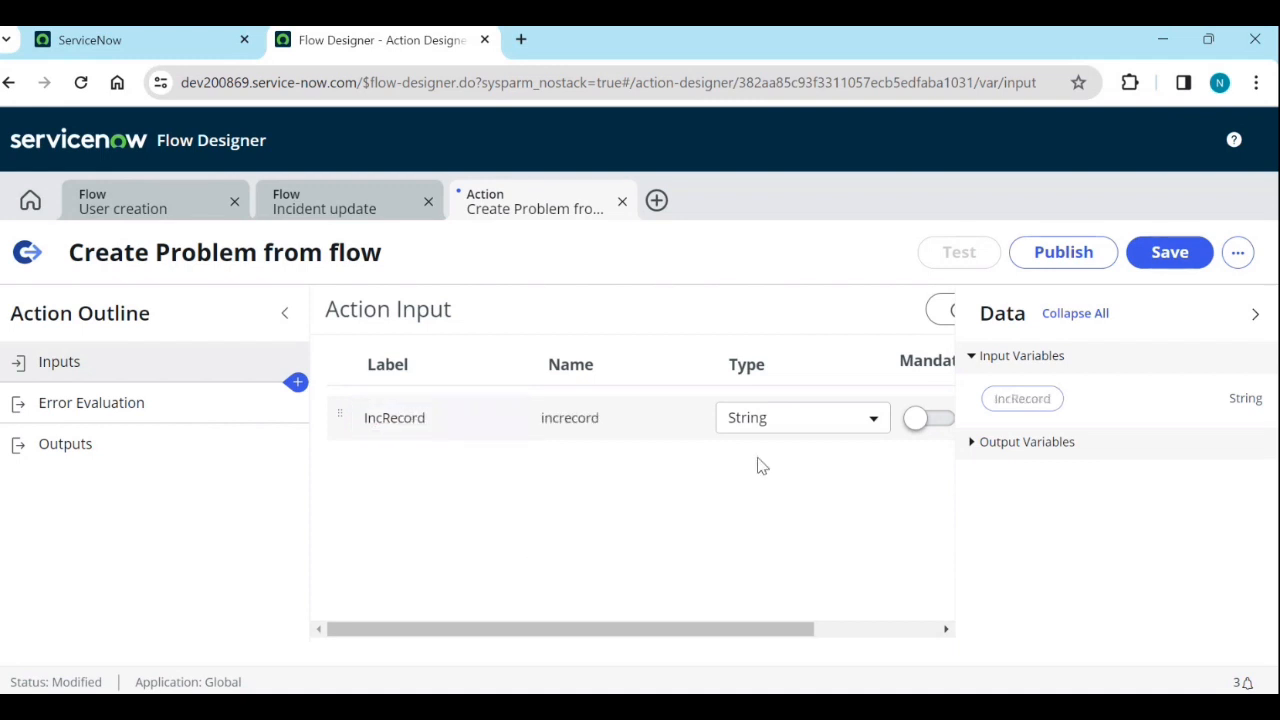
Set the IncRecord input's type to Reference.Incident and make the input mandatory.
click(812, 418)
text(ref)
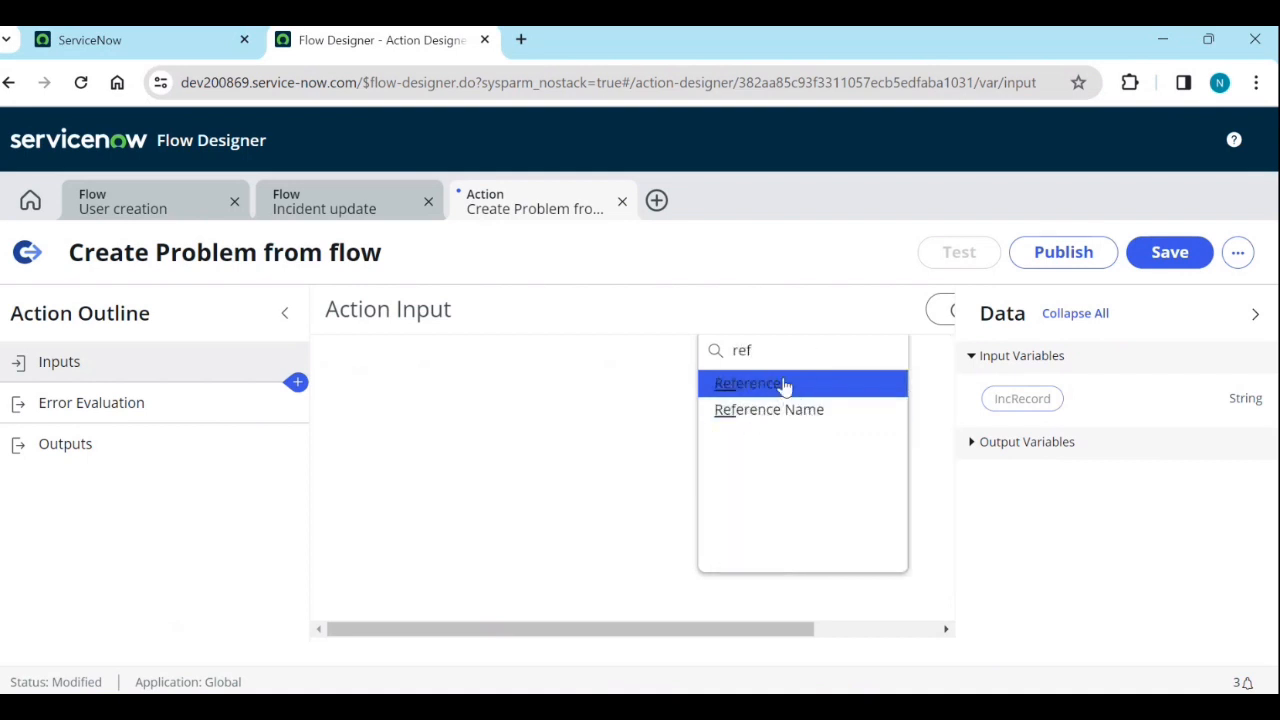
click(781, 384)
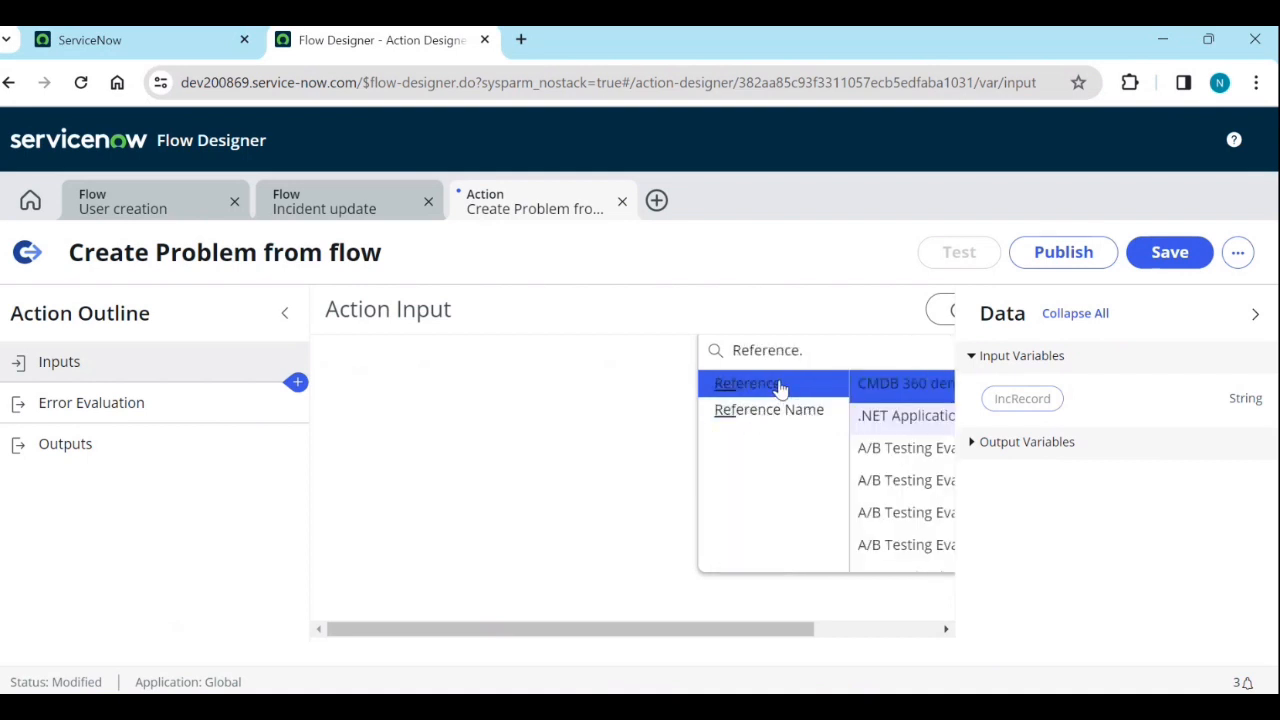
text(inciden)
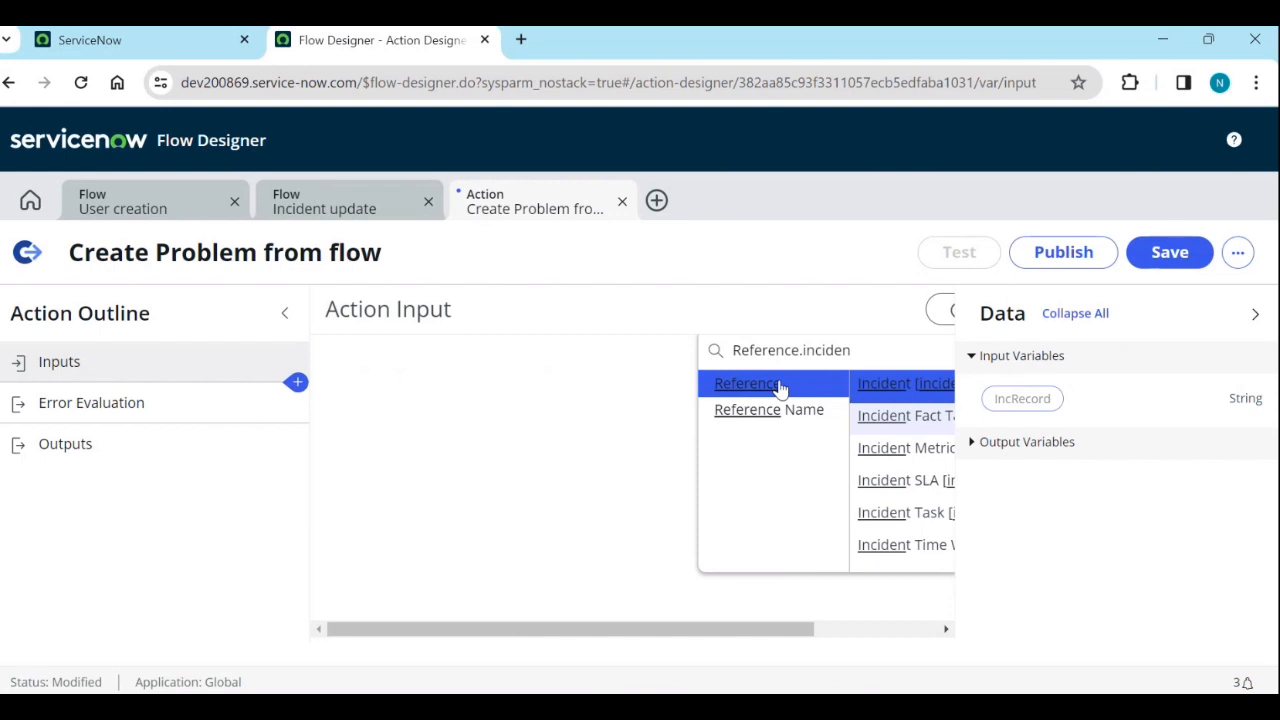
key(Return)
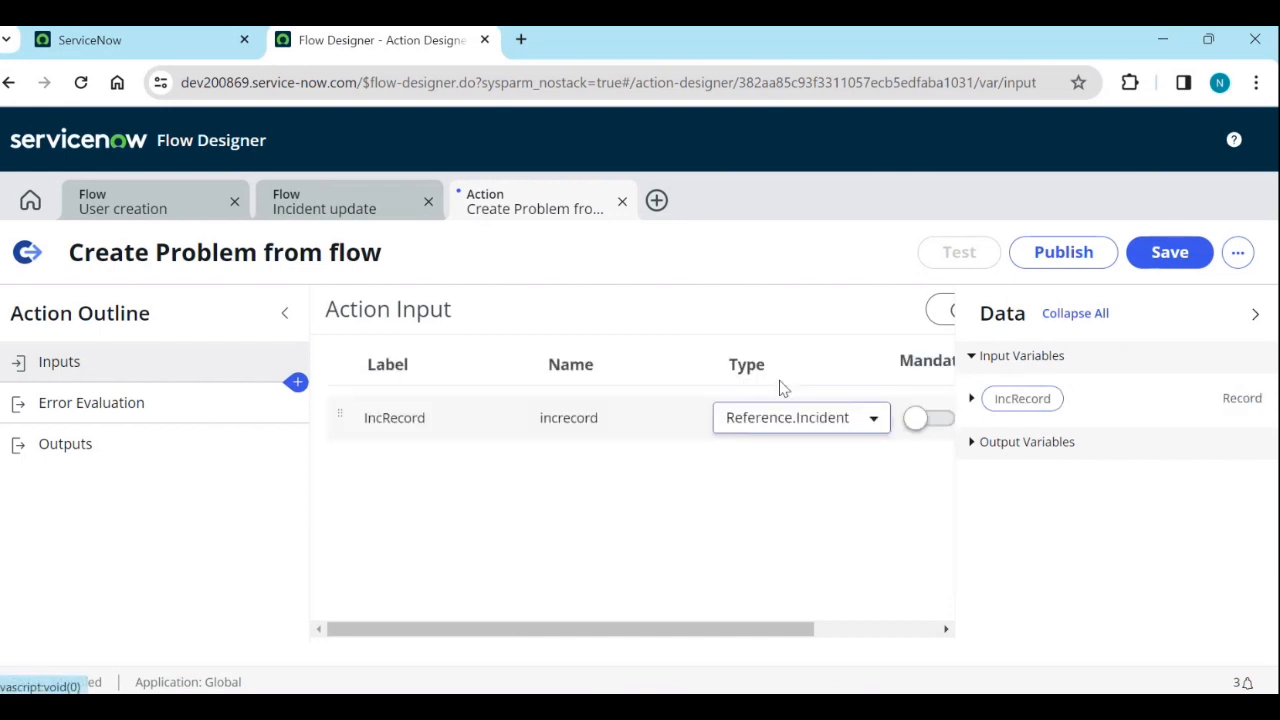
click(918, 419)
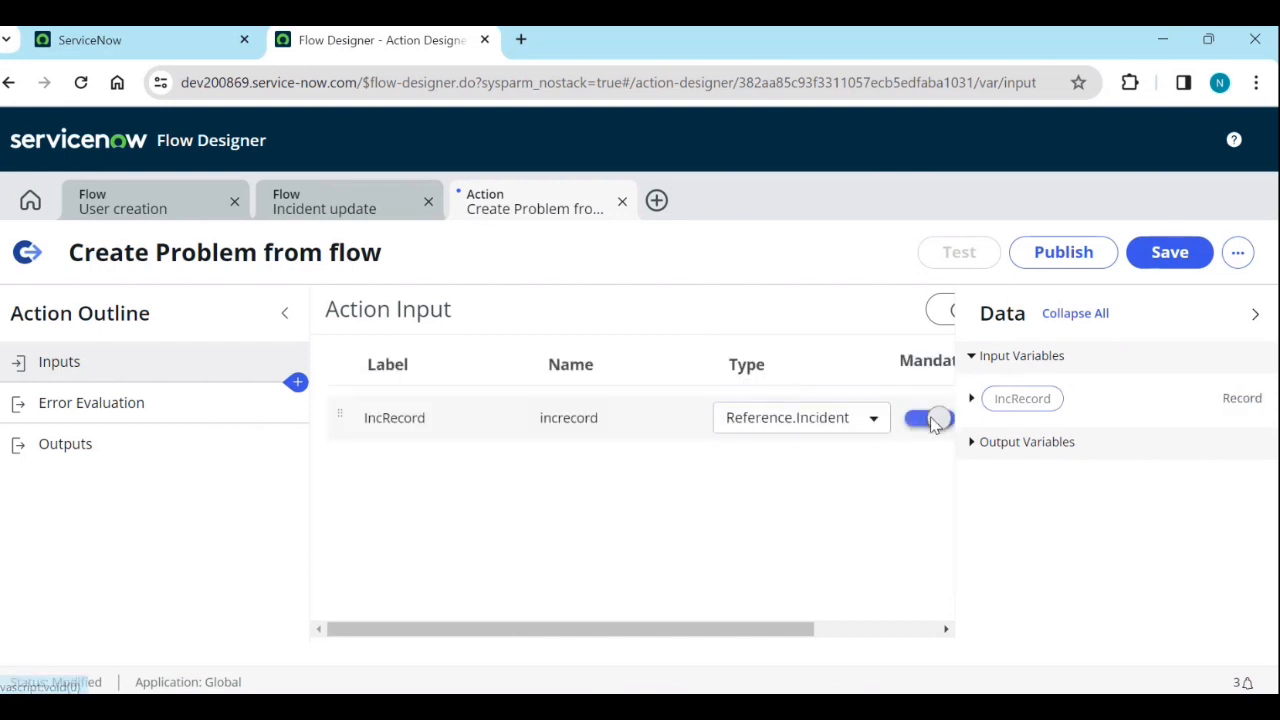
drag(789, 628, 594, 641)
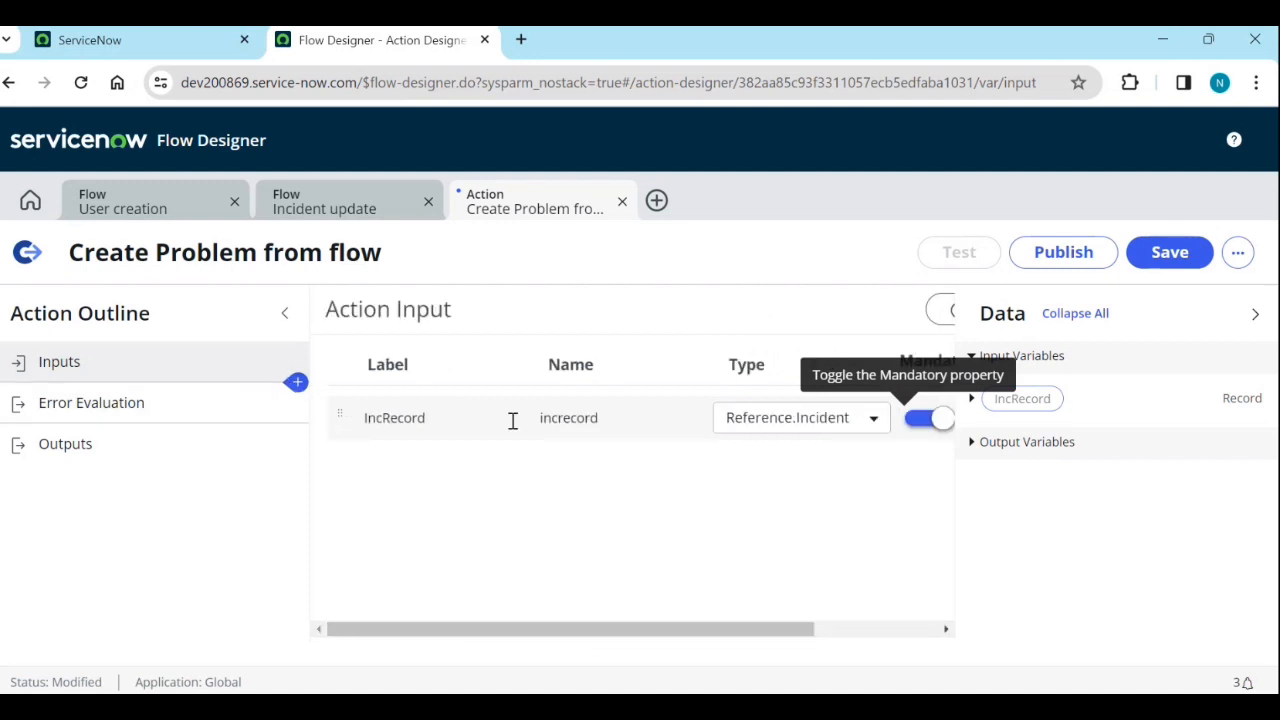
Add a Create Record step to the action between its inputs and error evaluation.
click(296, 386)
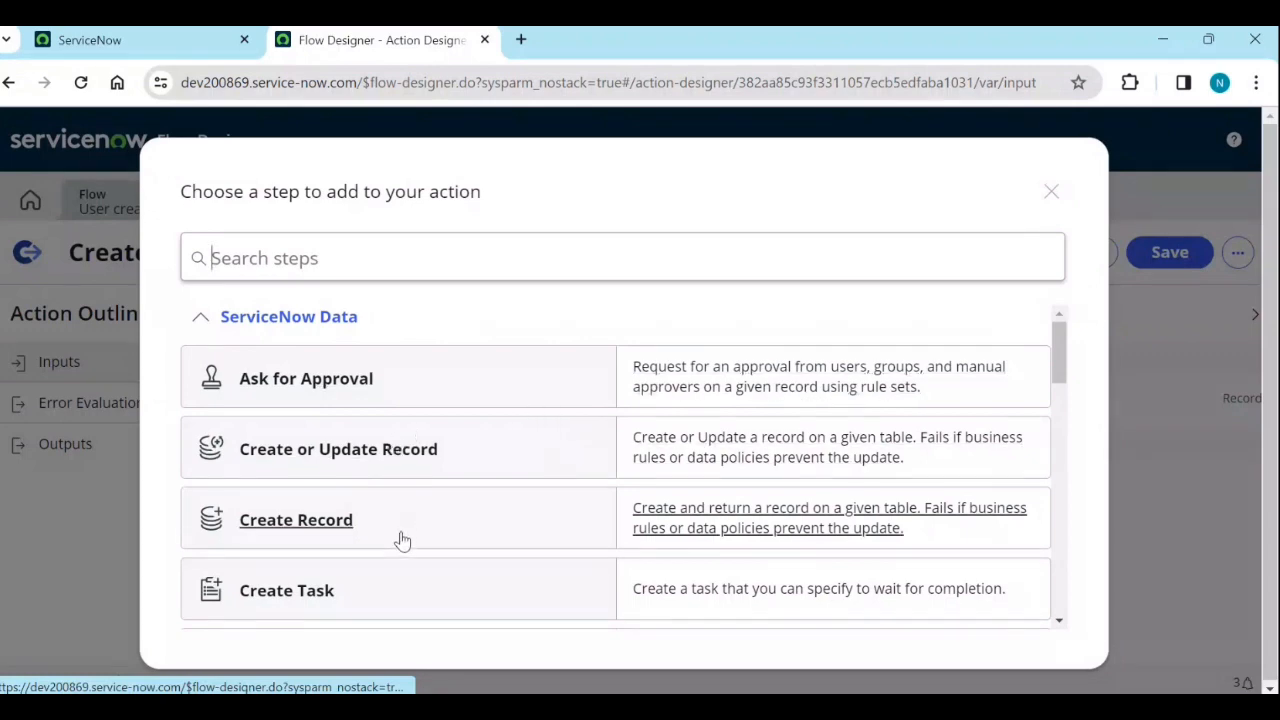
scroll(401, 541, down, 1)
scroll(397, 523, down, 1)
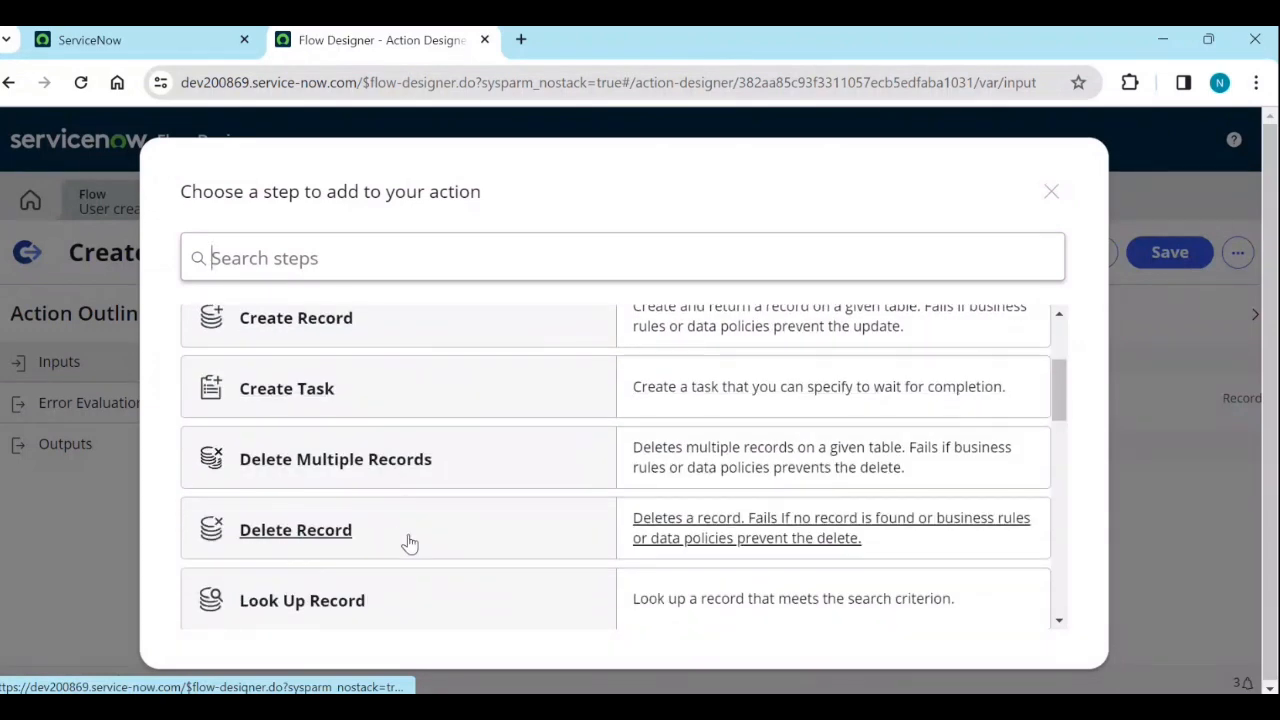
scroll(406, 546, down, 1)
scroll(417, 517, down, 1)
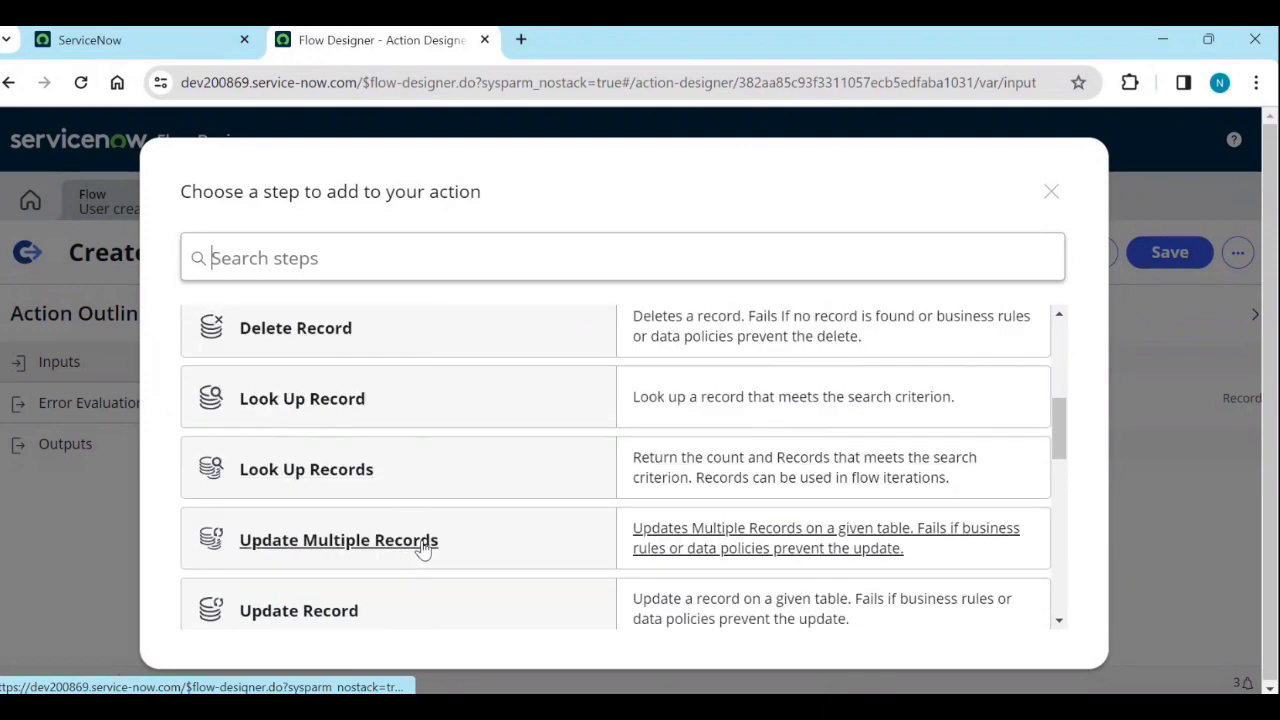
scroll(424, 549, down, 1)
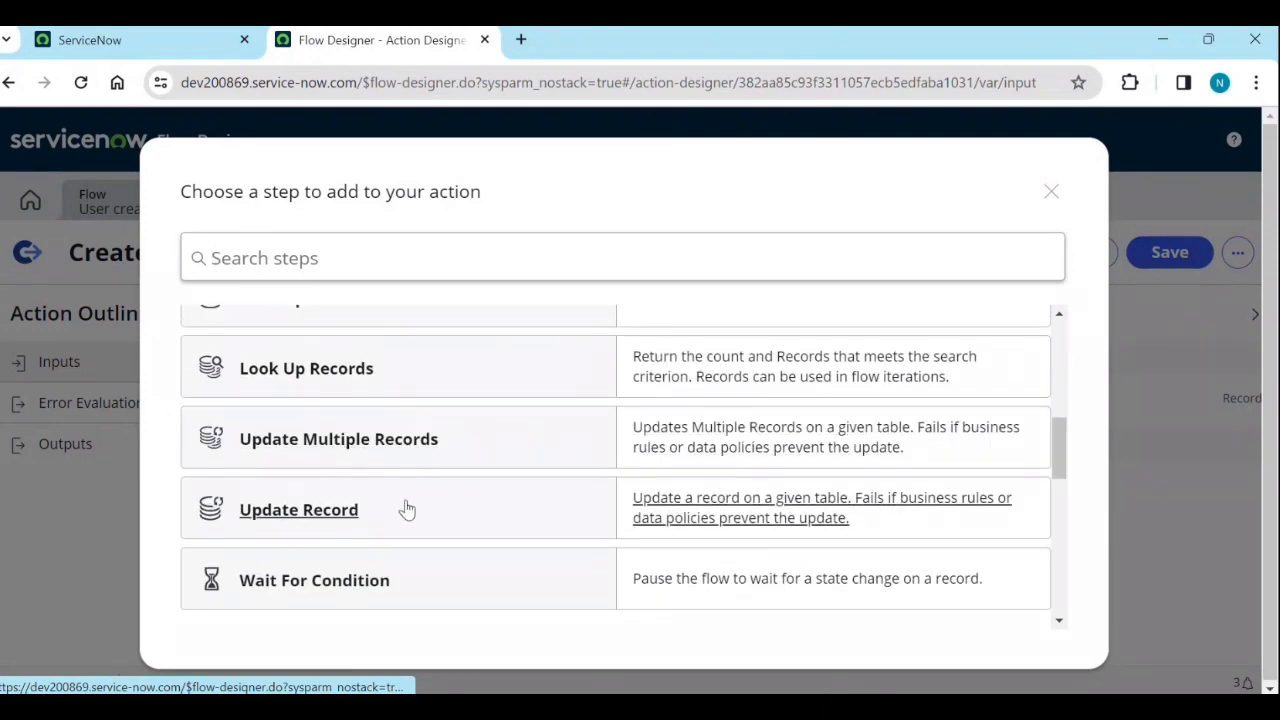
scroll(407, 510, down, 1)
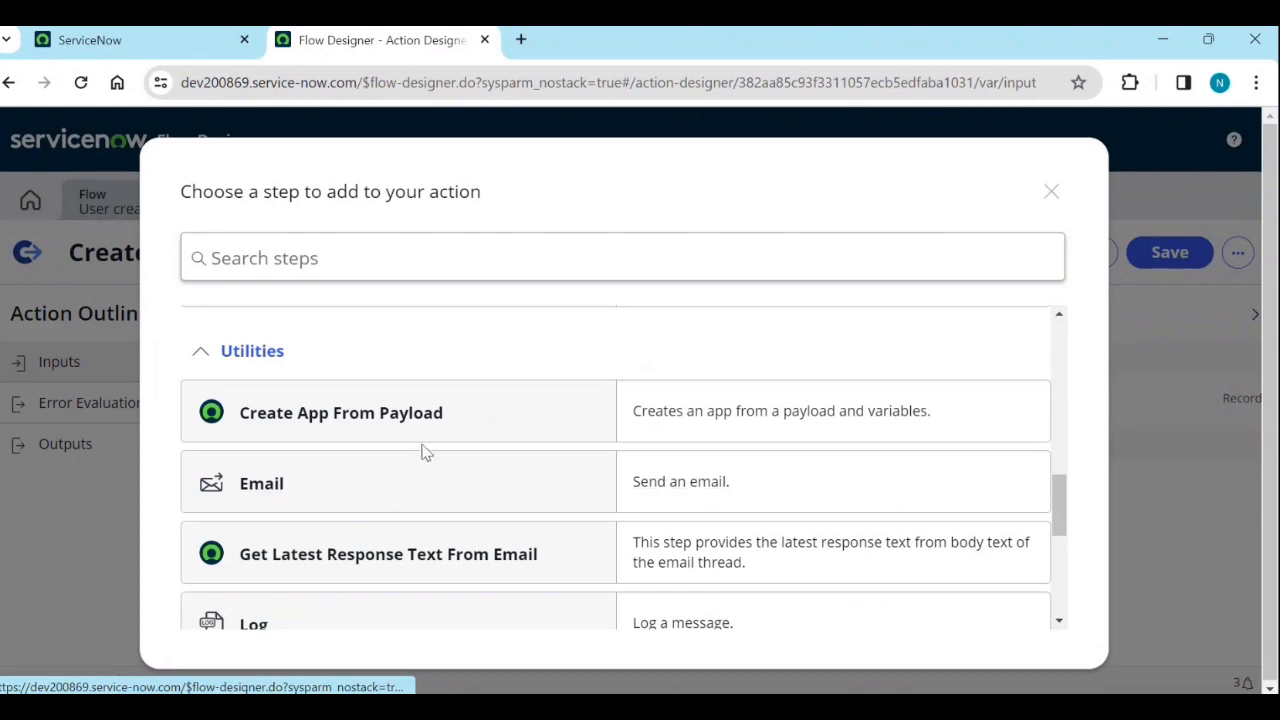
scroll(422, 452, down, 4)
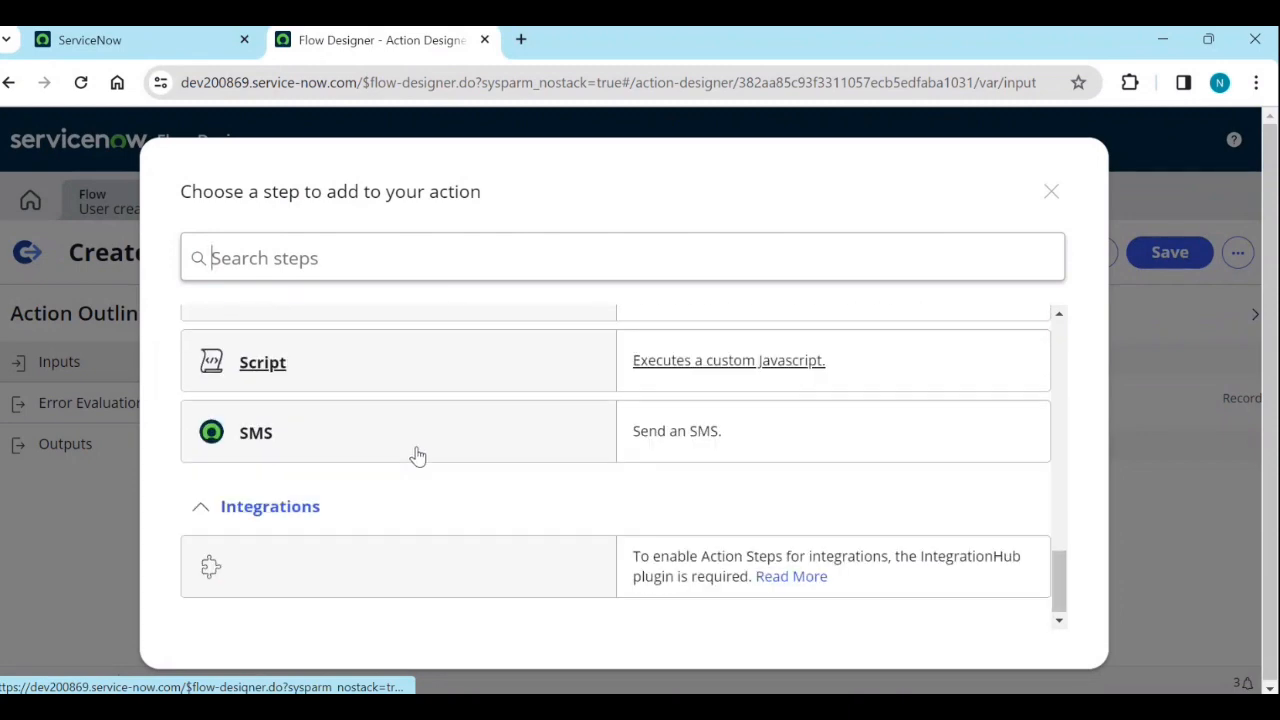
scroll(418, 452, up, 6)
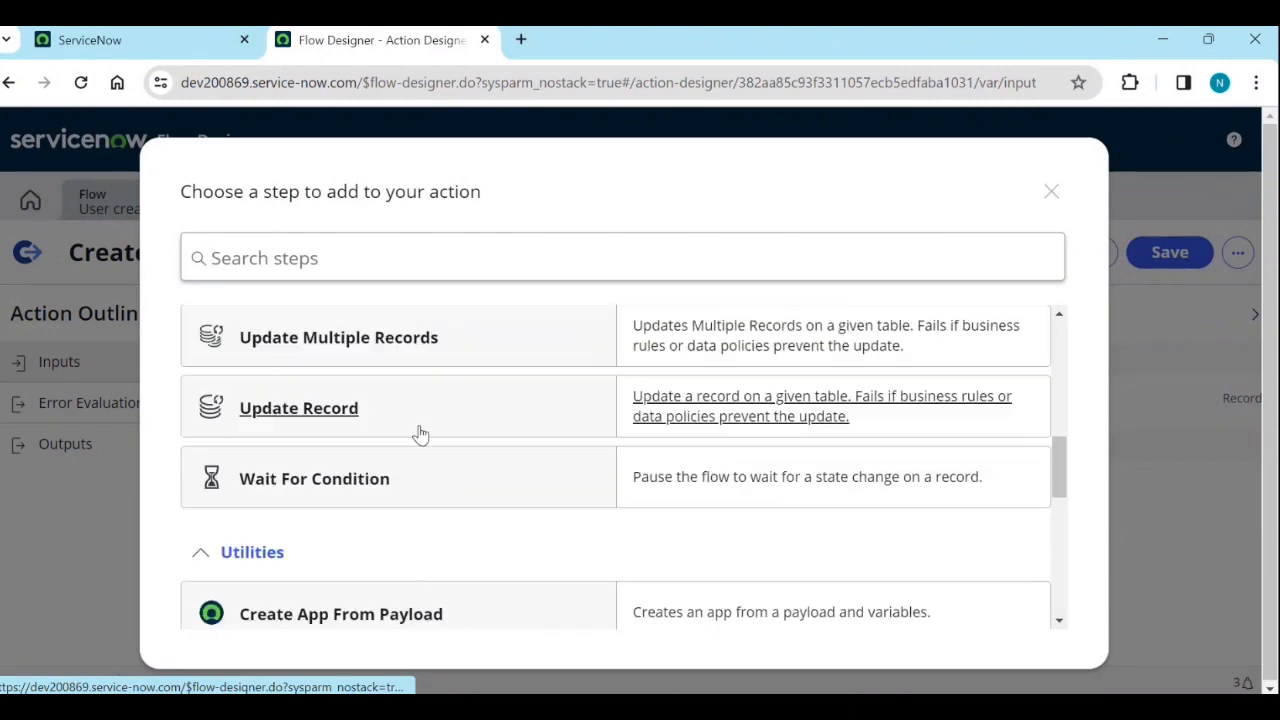
scroll(420, 432, down, 6)
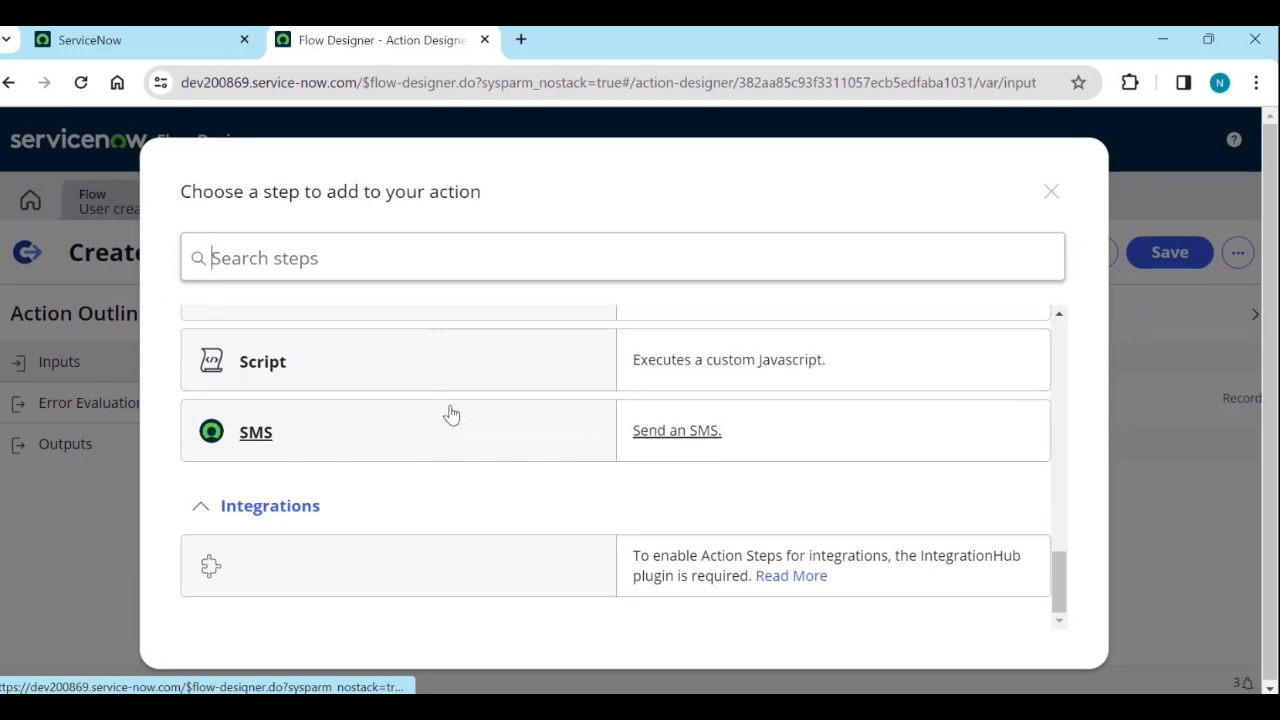
scroll(451, 414, up, 10)
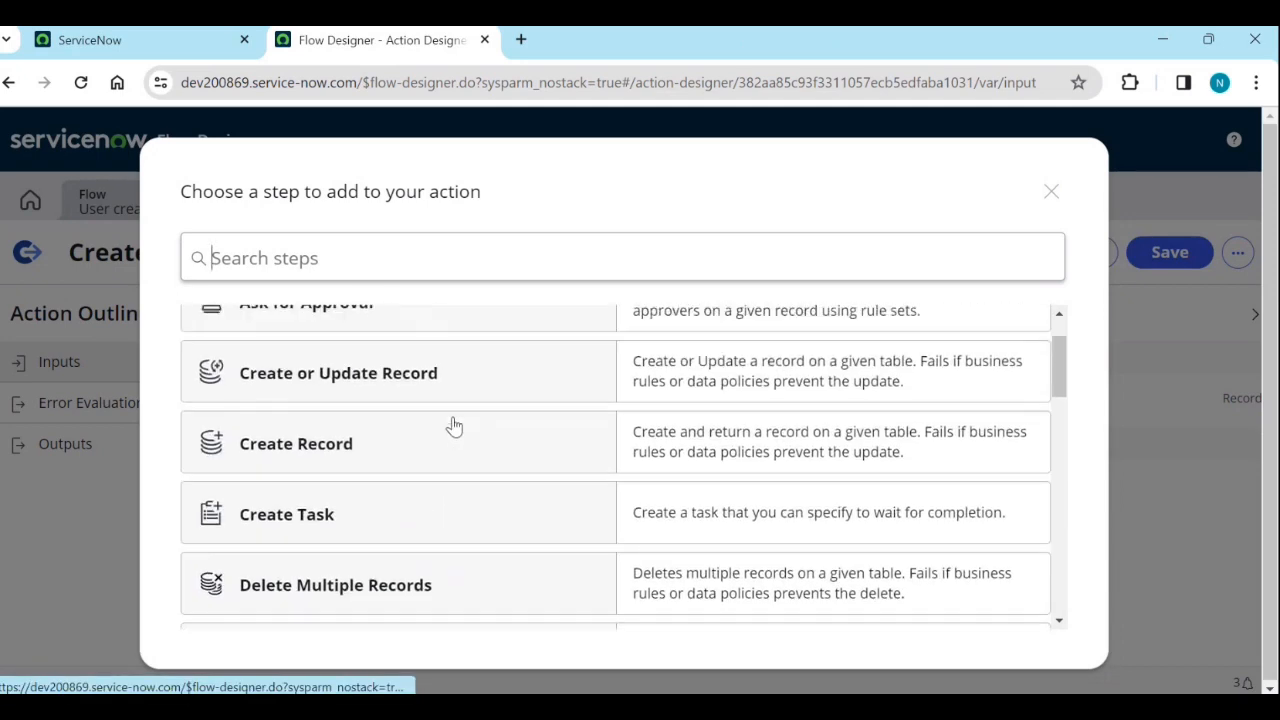
scroll(454, 427, up, 1)
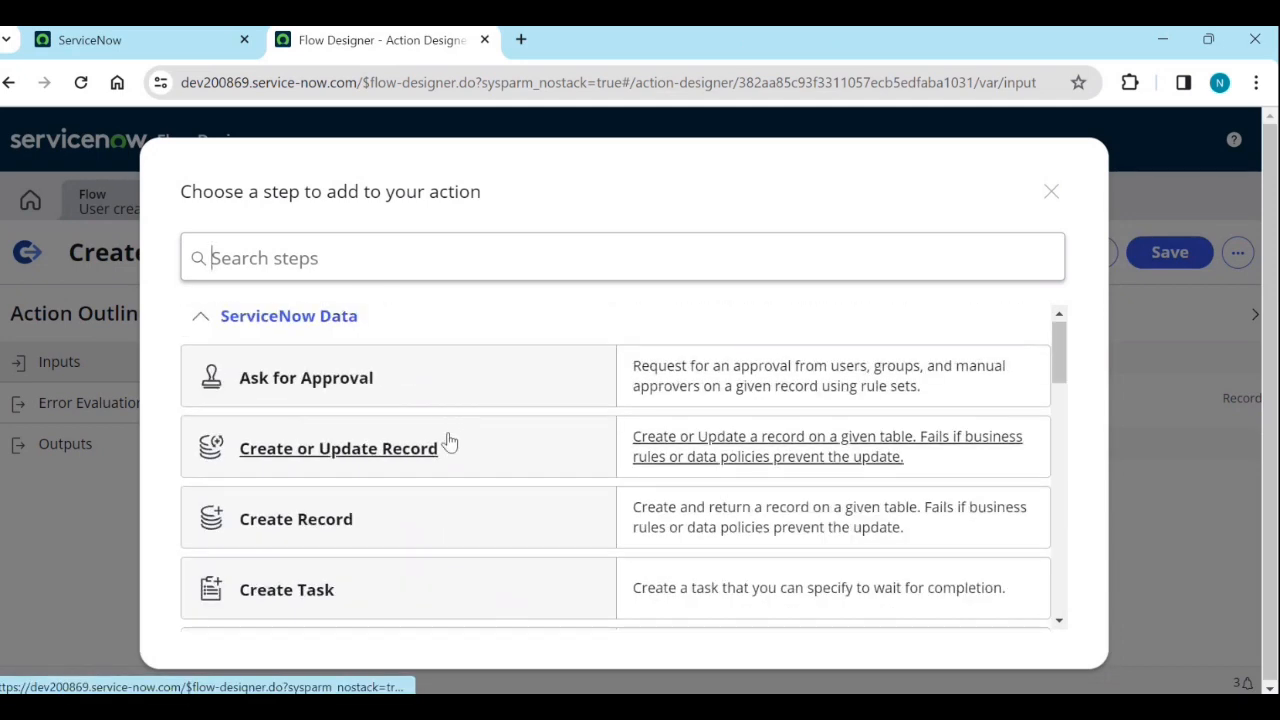
click(322, 519)
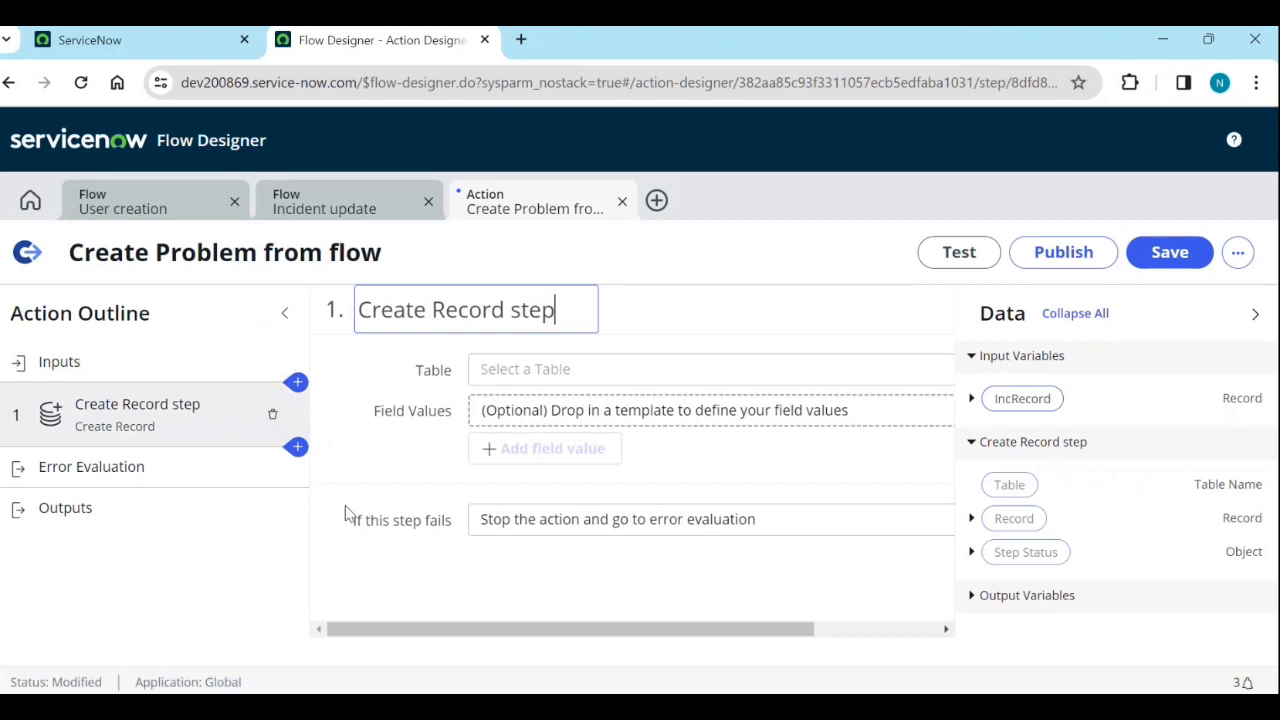
Set the Create Record step's table to Problem [problem].
click(646, 383)
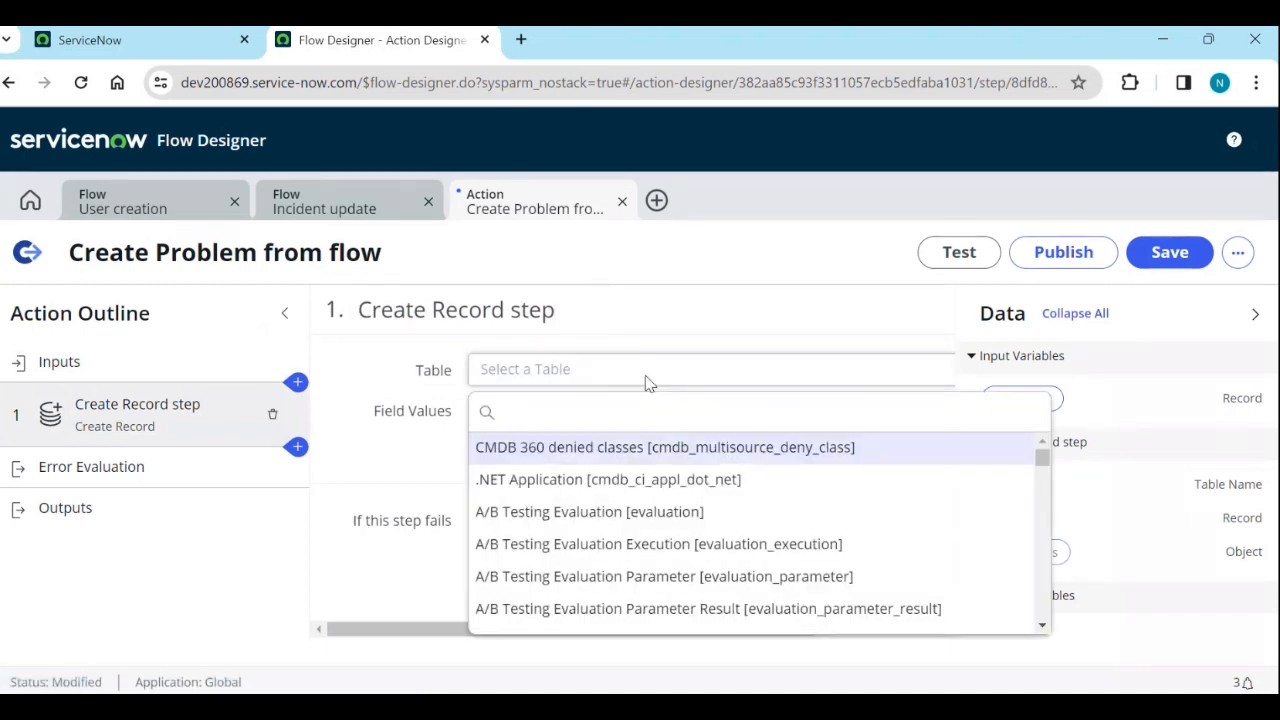
text(probl)
key(Down)
key(Down)
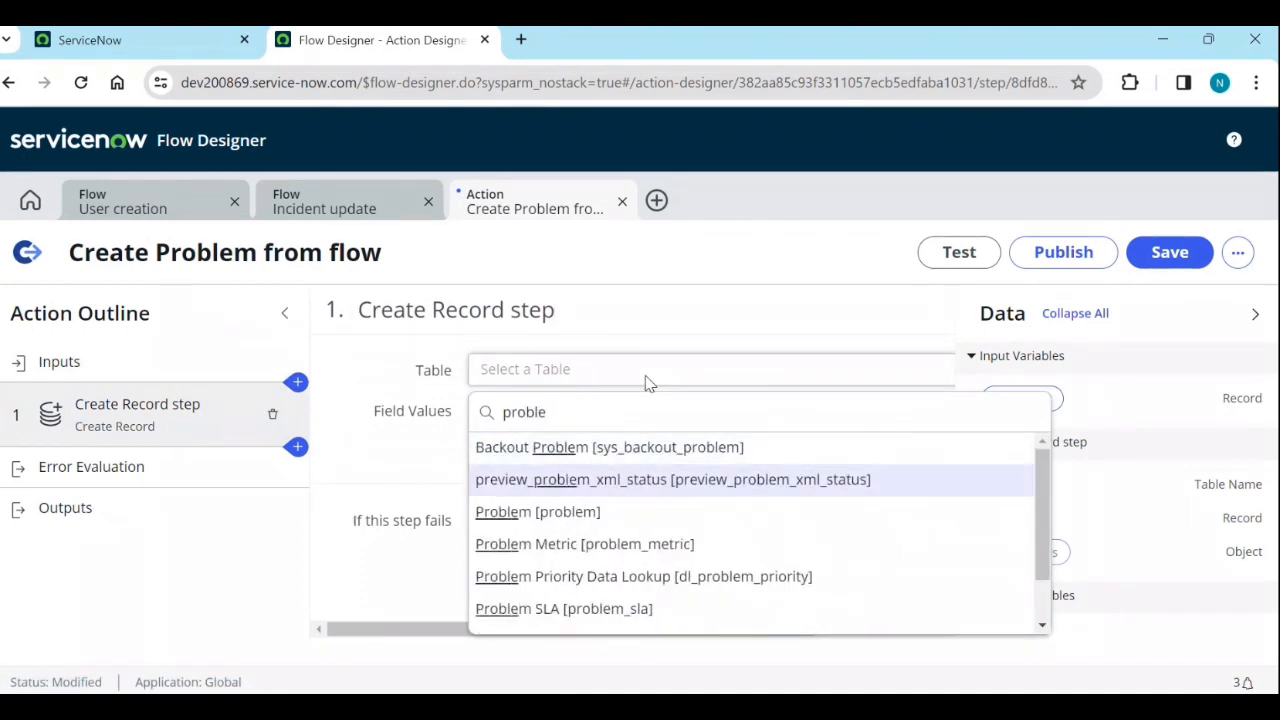
key(Return)
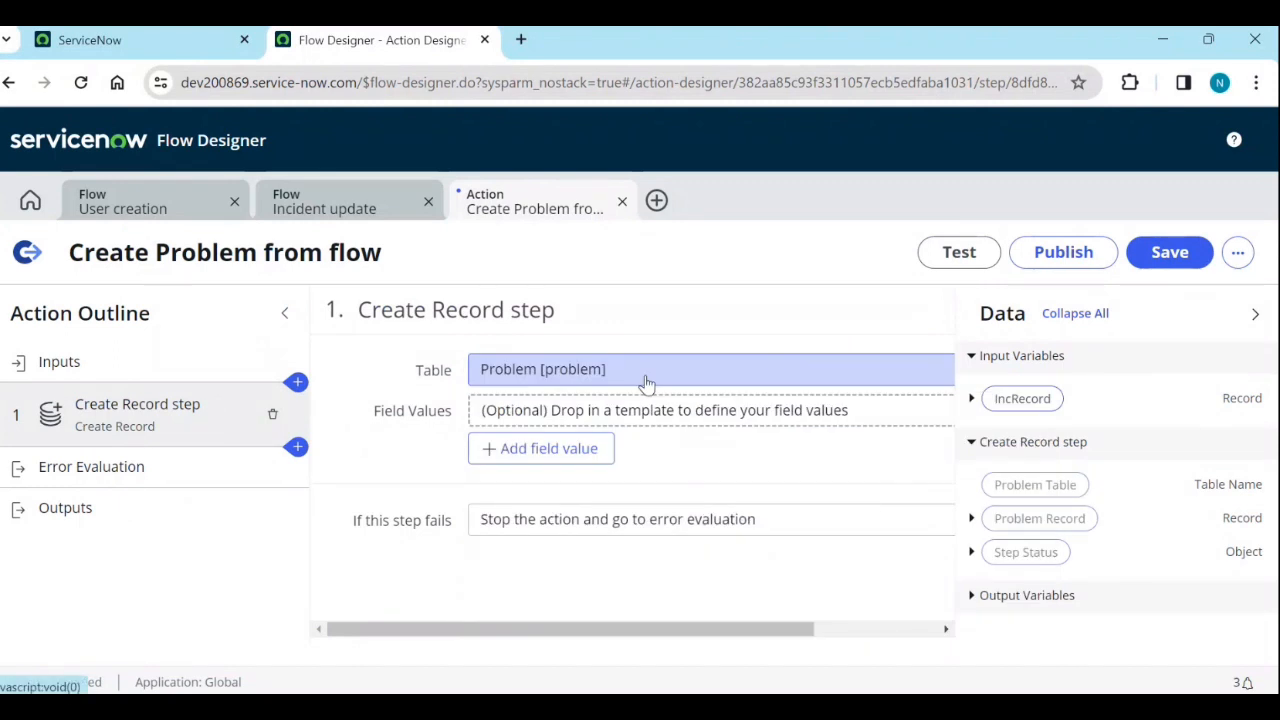
Add a first field value to the Create Record step and open its choice of Problem fields.
click(610, 450)
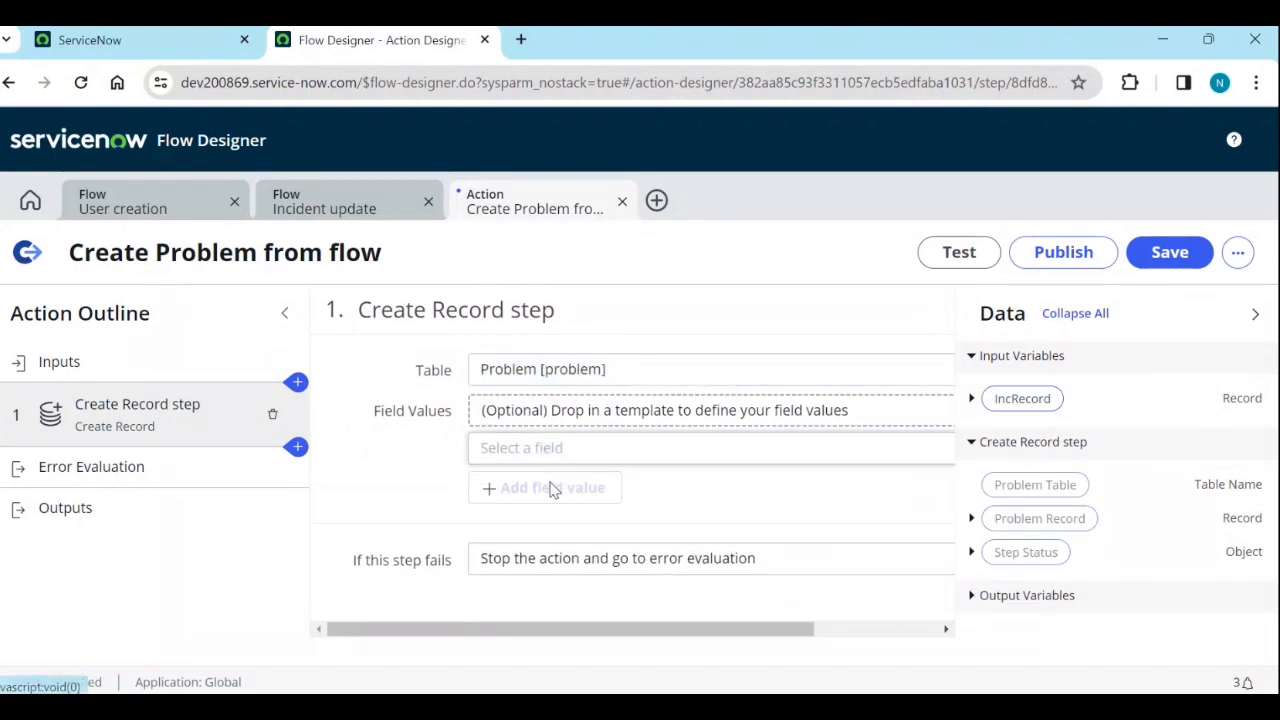
click(556, 452)
scroll(557, 423, down, 1)
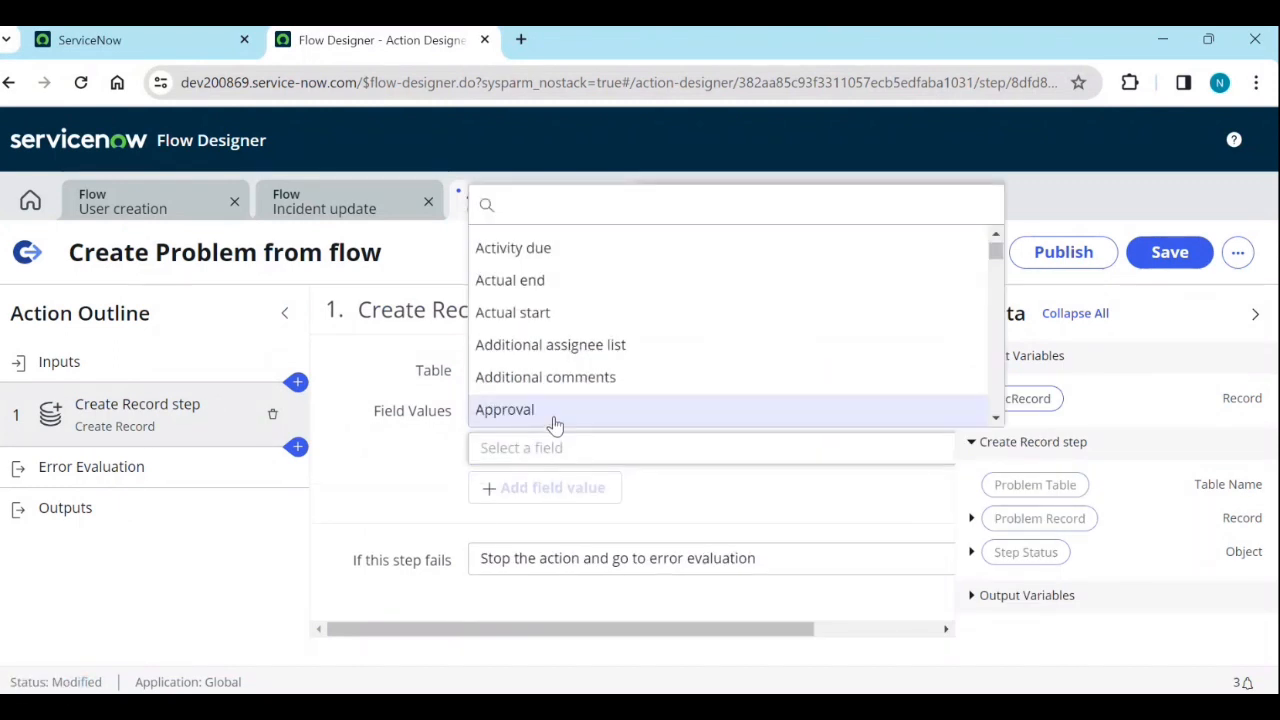
scroll(563, 393, up, 1)
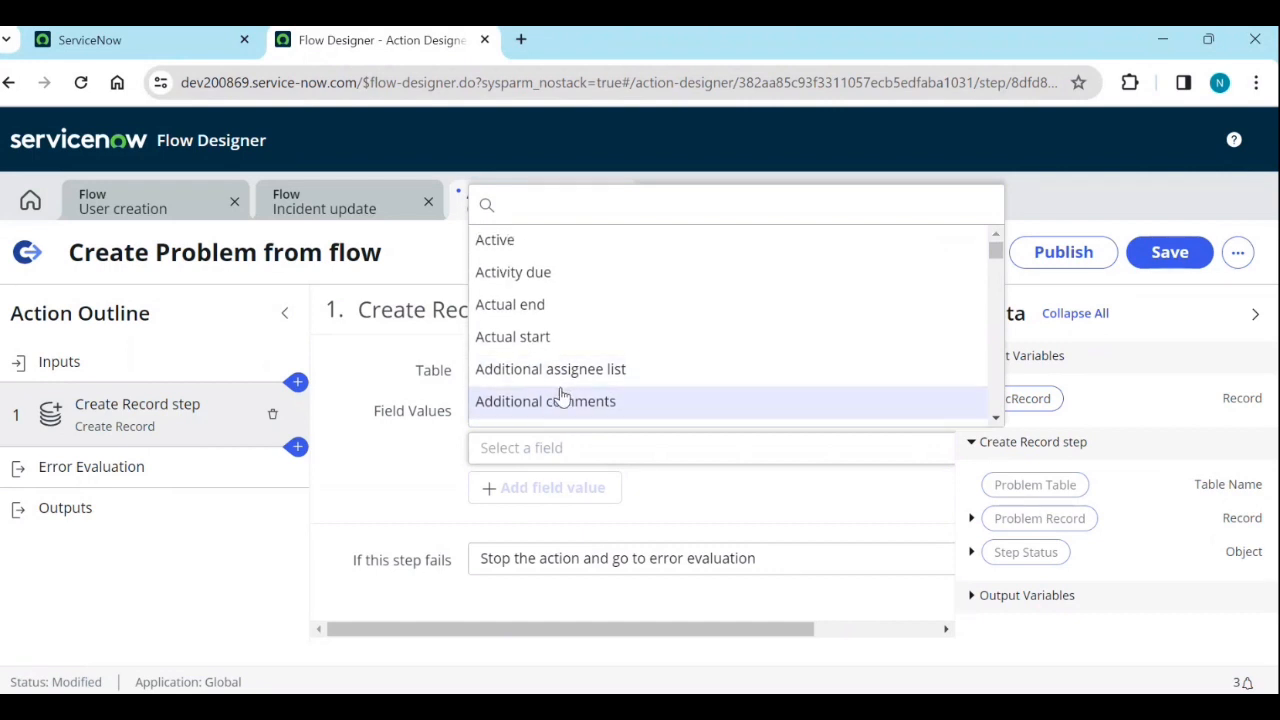
text(sh)
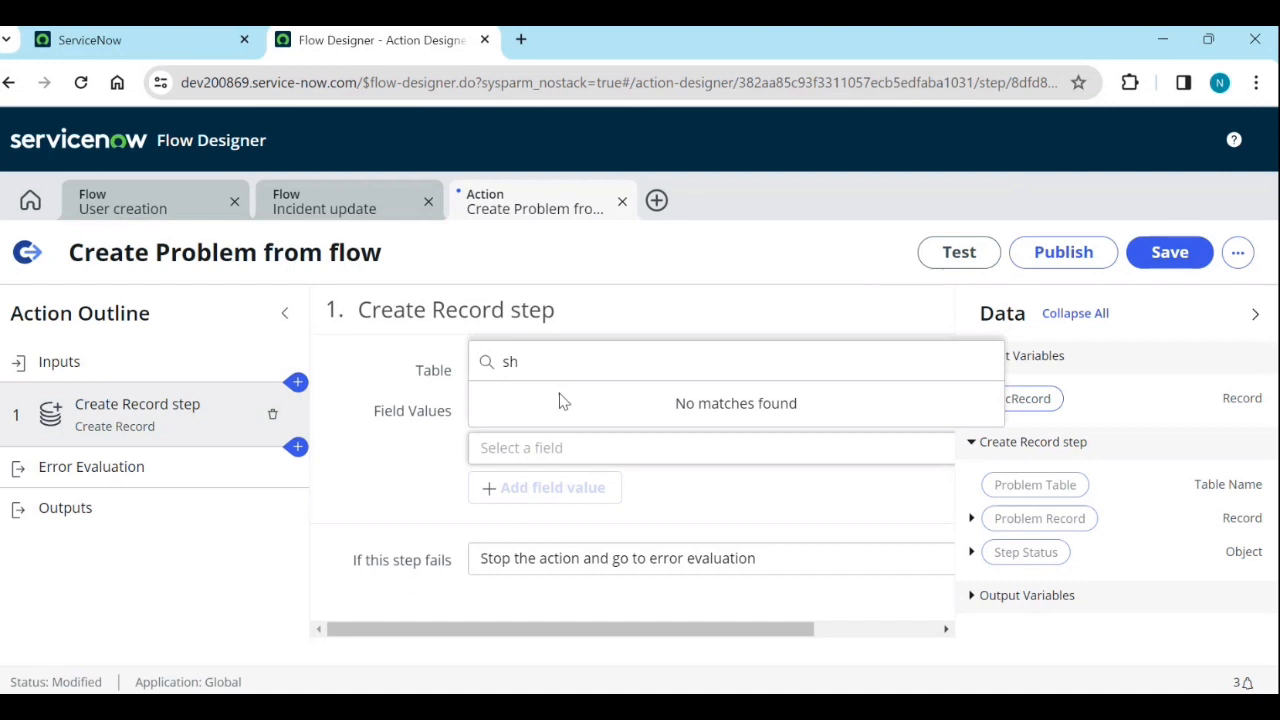
text(o)
key(BackSpace)
key(BackSpace)
key(BackSpace)
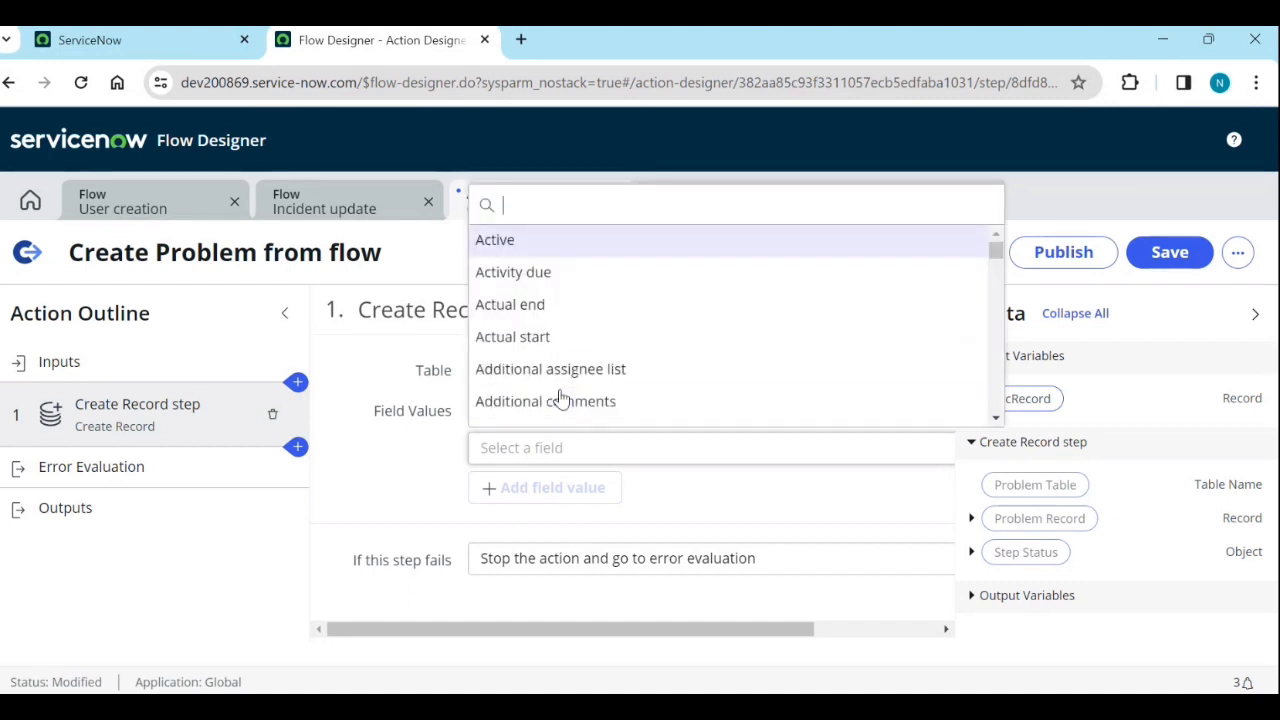
text(tit)
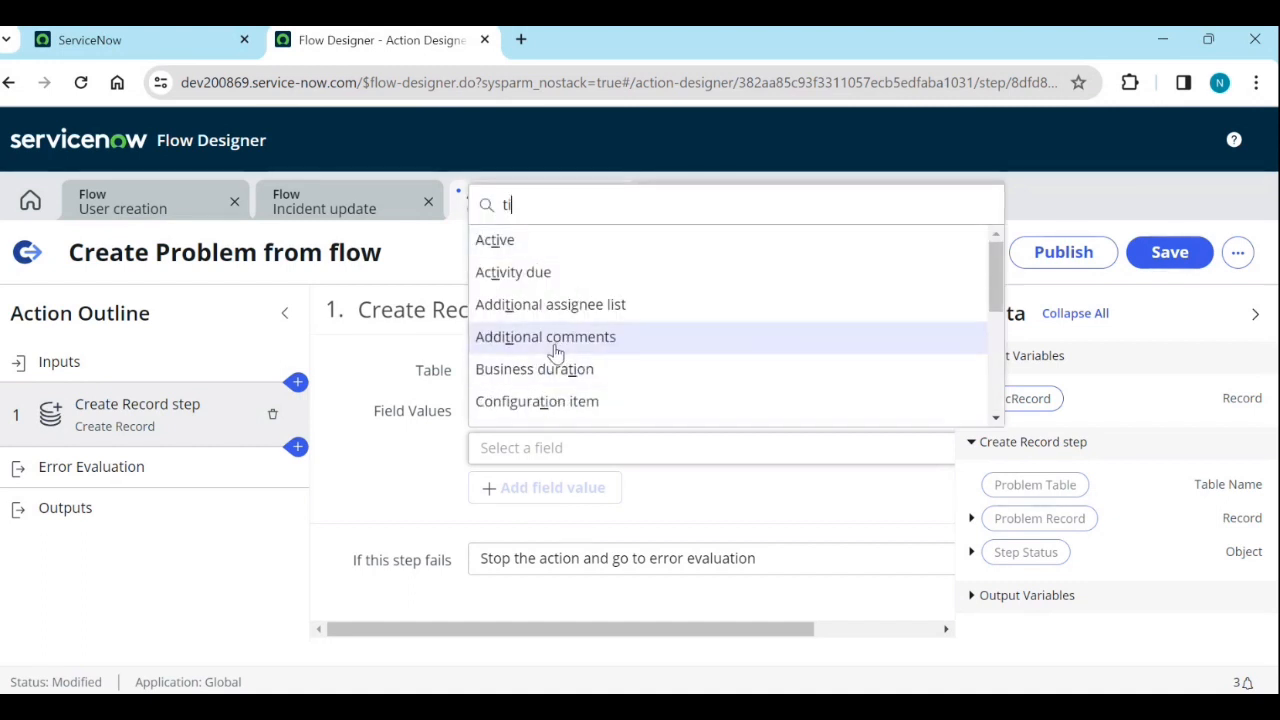
key(BackSpace)
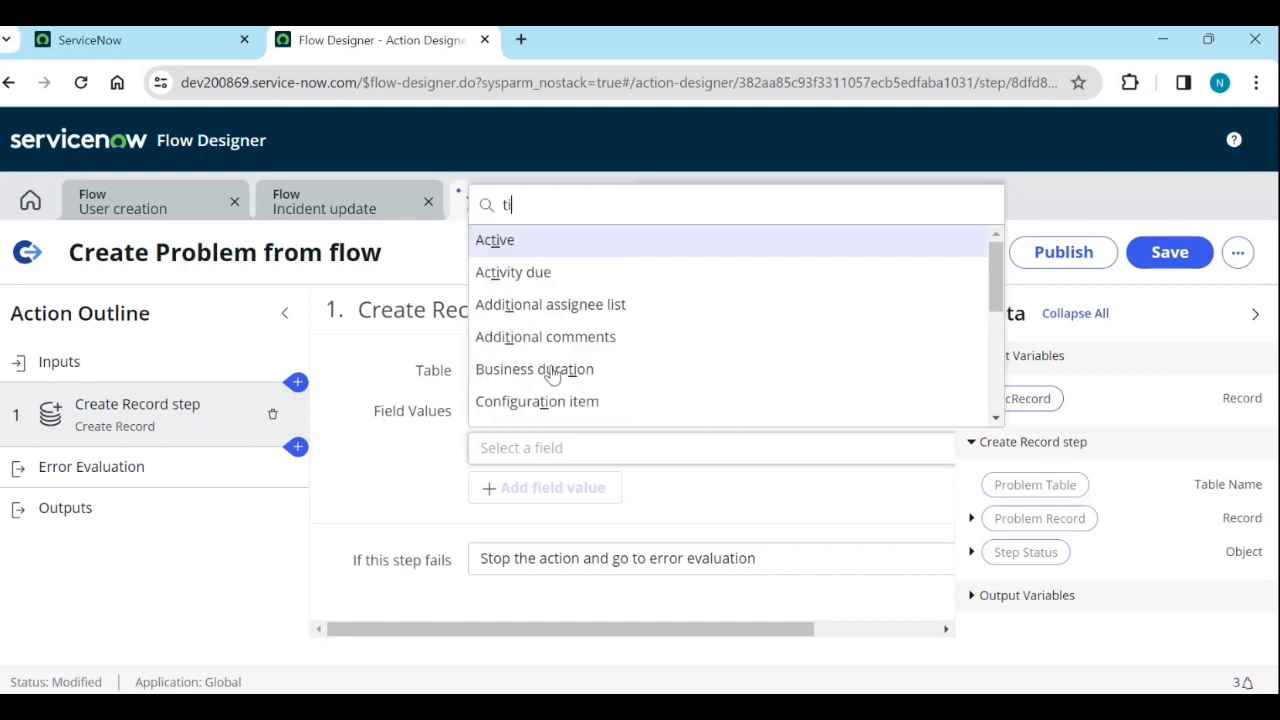
key(BackSpace)
key(BackSpace)
Choose Impact as the field of the first field value.
scroll(591, 300, down, 3)
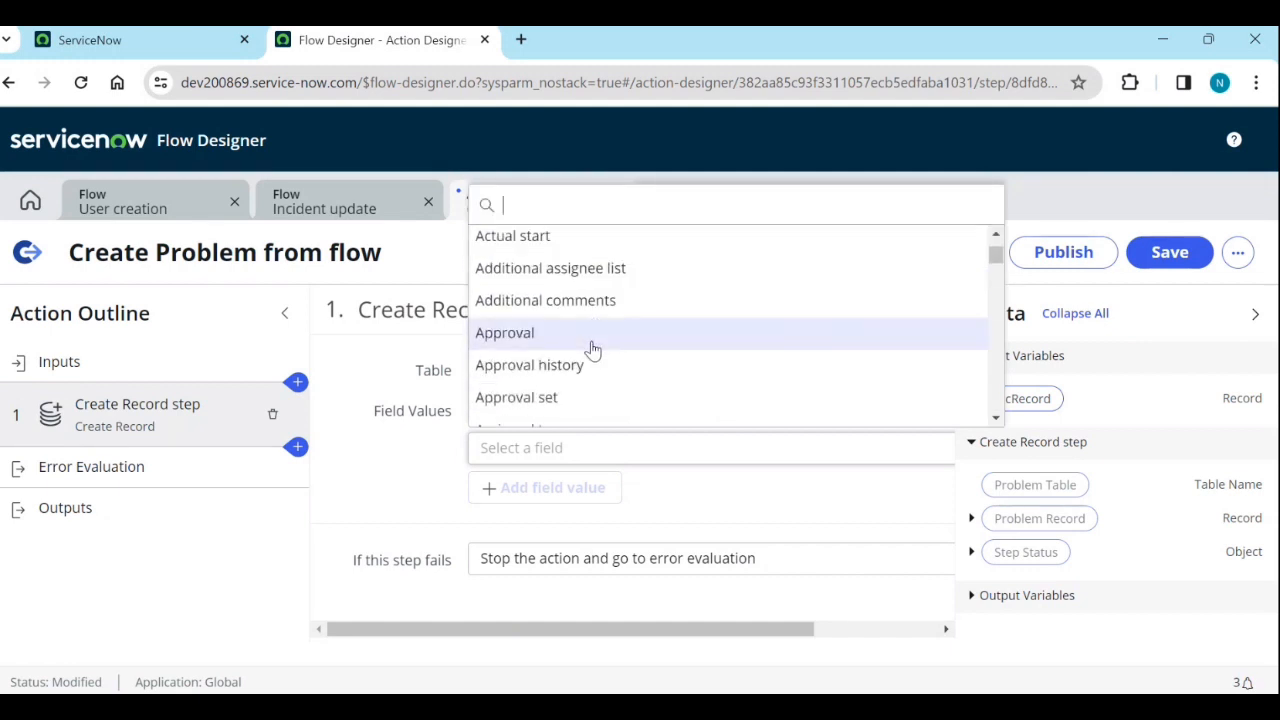
scroll(594, 360, down, 1)
scroll(595, 360, down, 1)
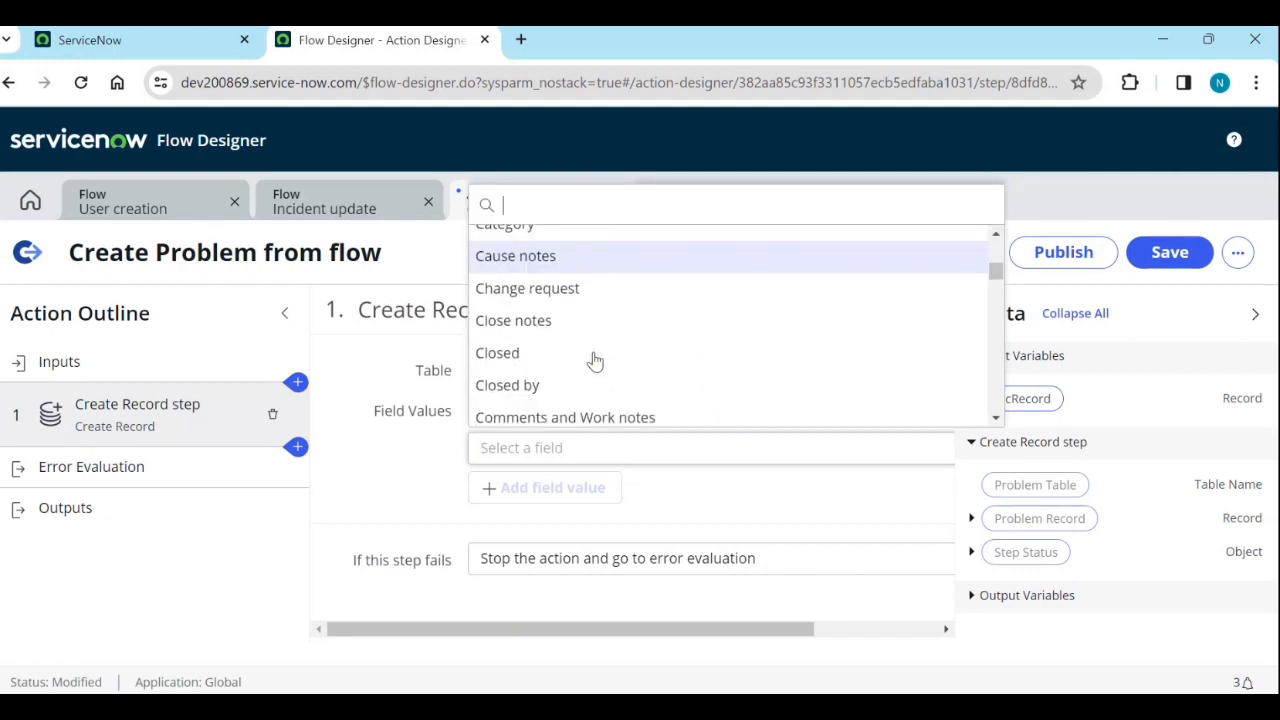
scroll(595, 365, down, 4)
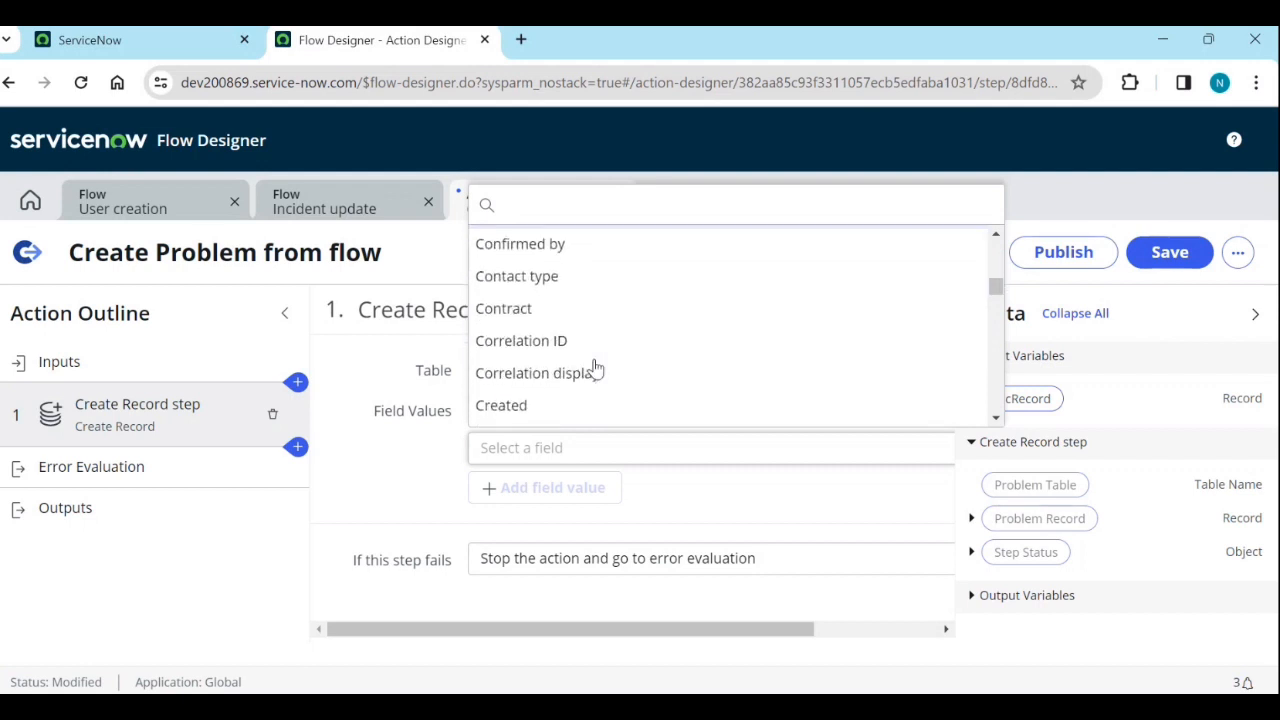
scroll(595, 373, down, 2)
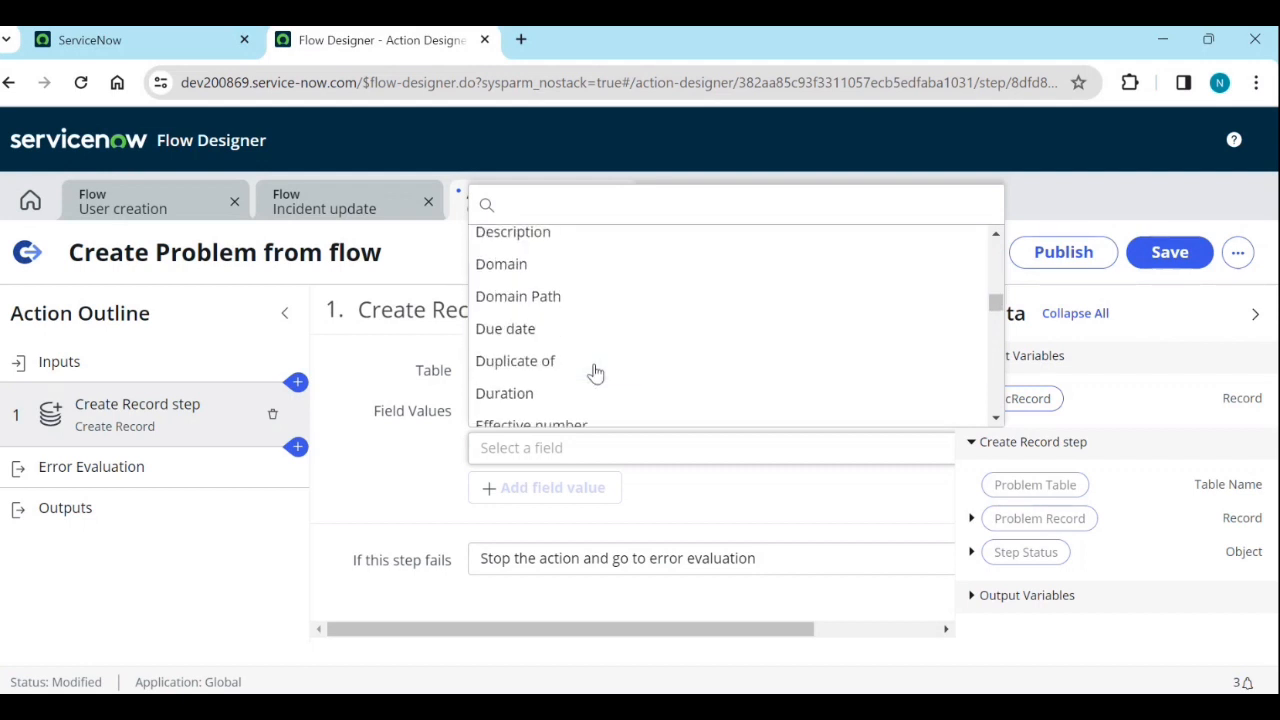
scroll(595, 373, up, 1)
scroll(595, 374, down, 2)
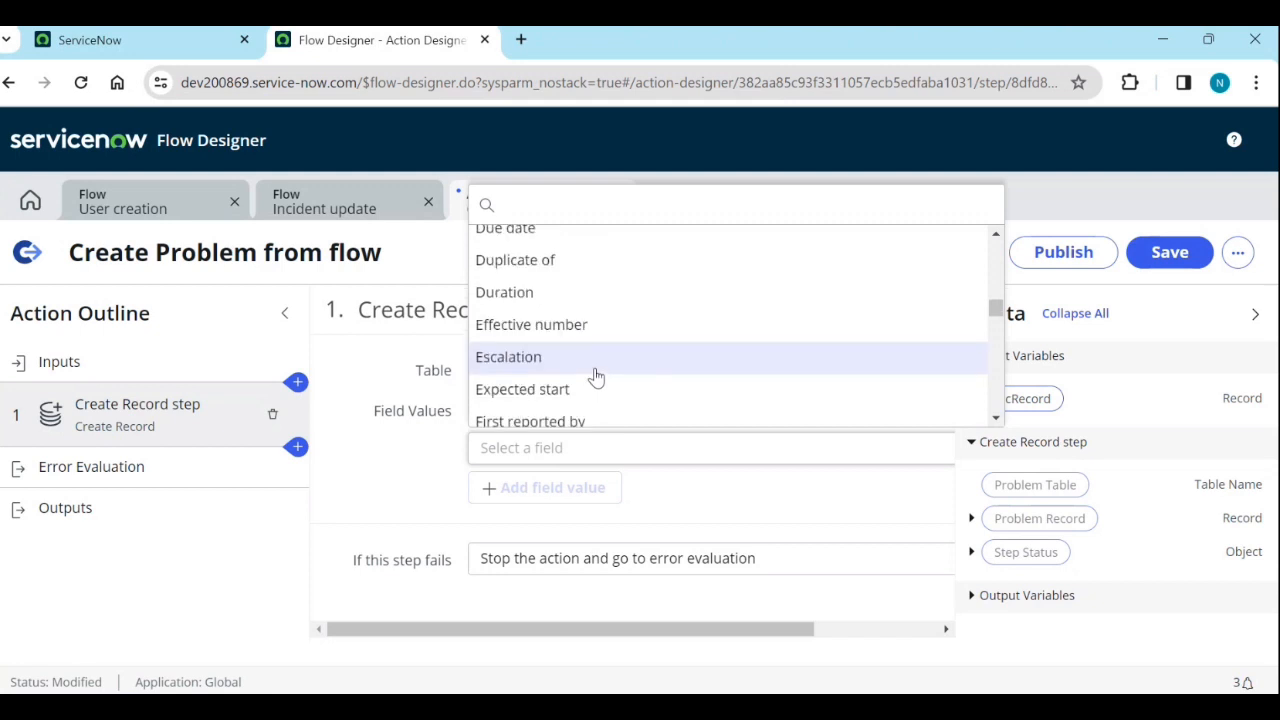
scroll(600, 378, down, 3)
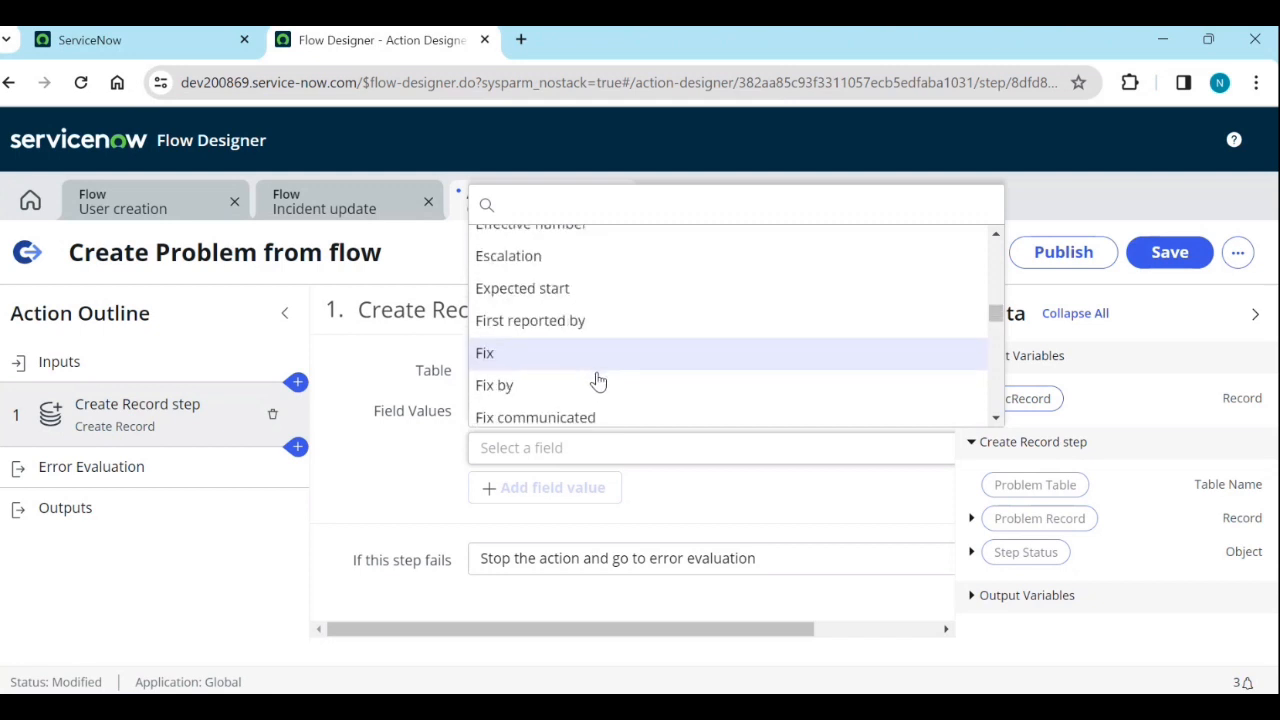
scroll(616, 380, down, 1)
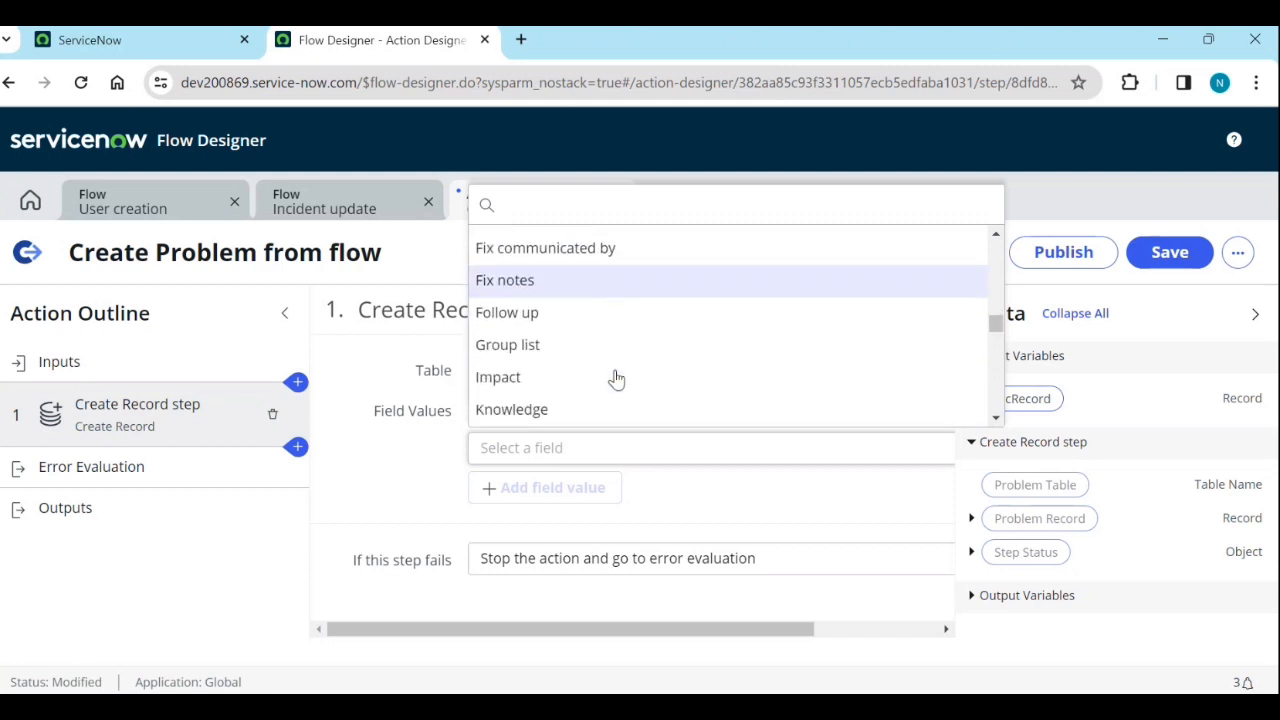
scroll(616, 379, down, 1)
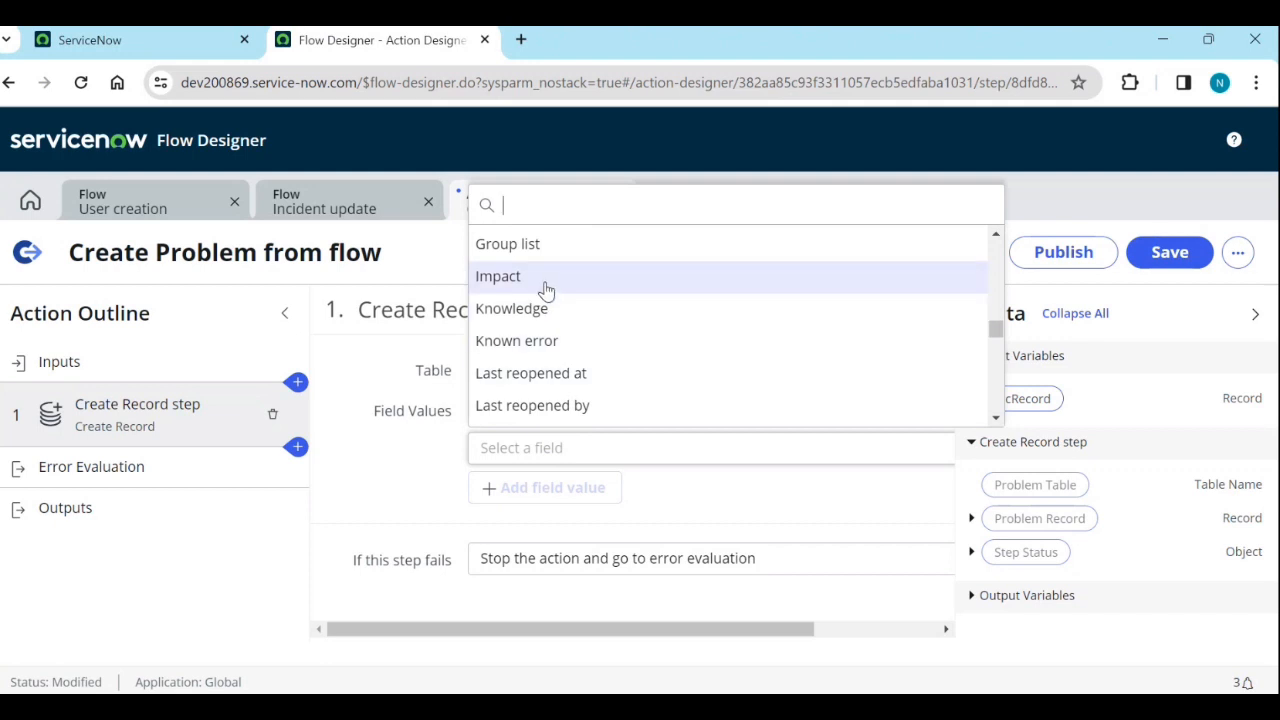
click(648, 278)
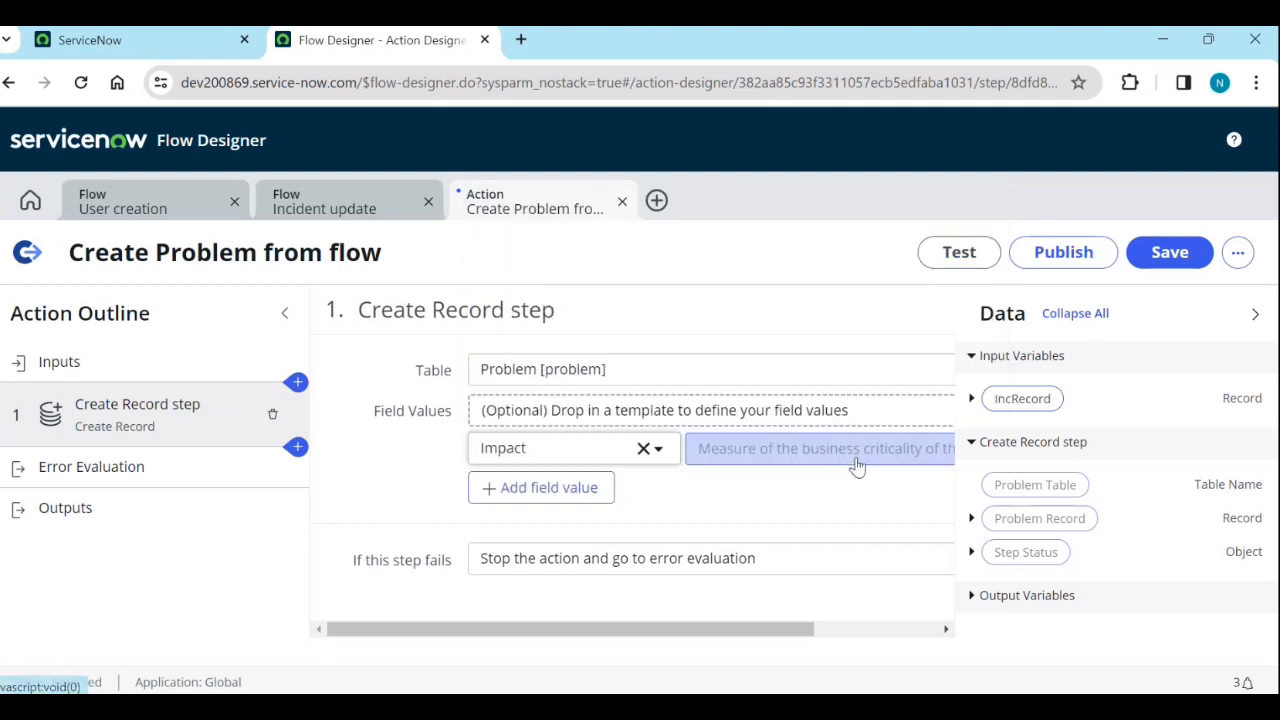
Add a second field value to the Create Record step and choose Category as its field.
click(509, 508)
click(580, 488)
scroll(580, 375, down, 4)
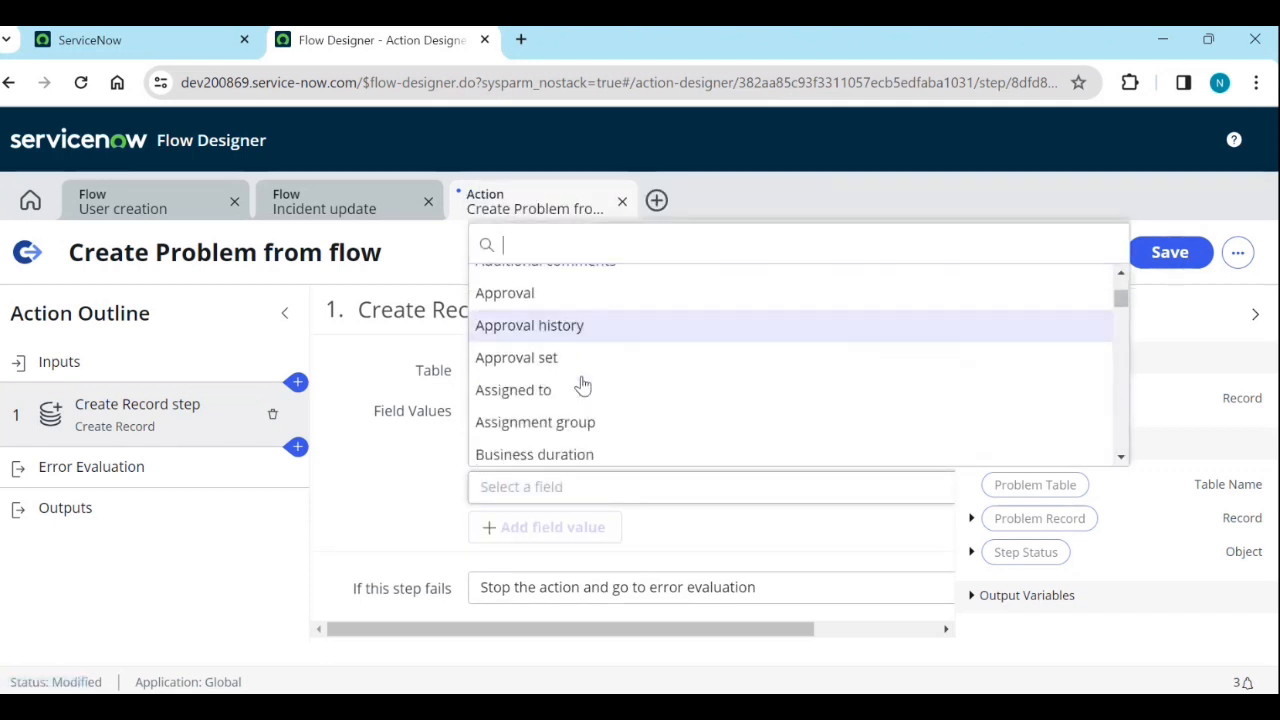
scroll(580, 386, down, 3)
scroll(580, 386, up, 2)
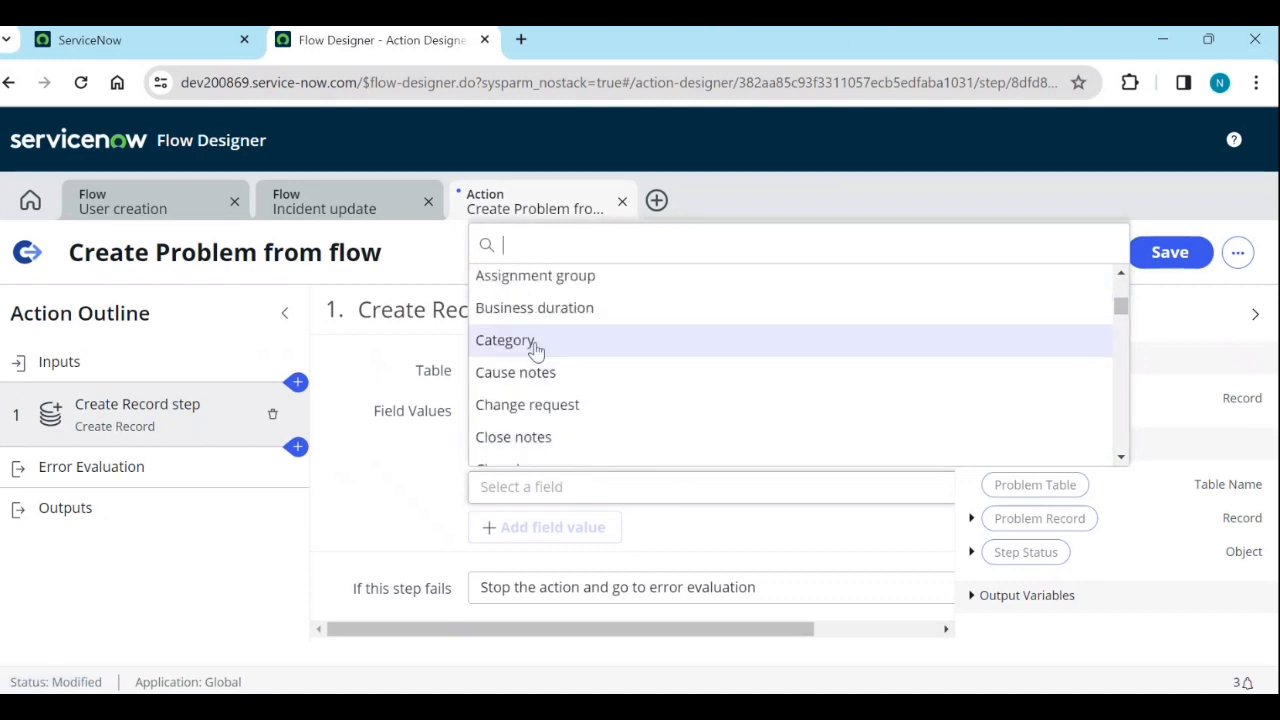
click(536, 343)
Add a third field value to the Create Record step and choose Description as its field.
click(537, 527)
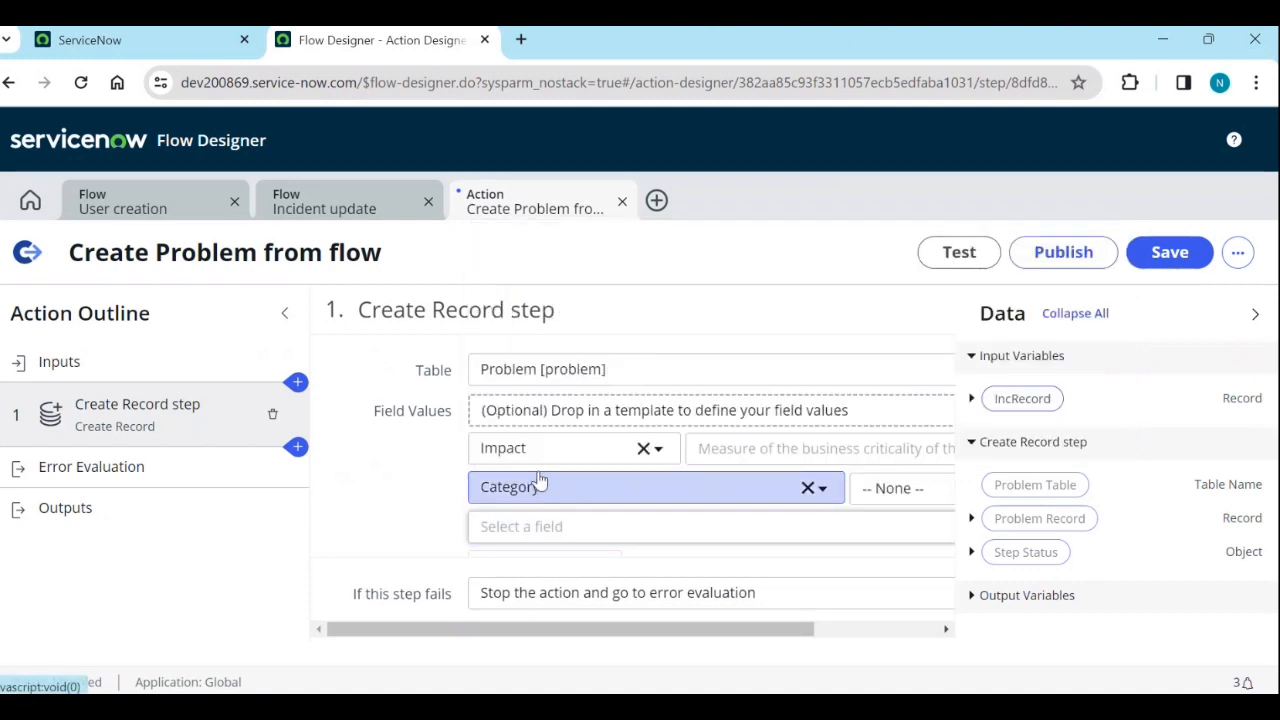
click(527, 540)
scroll(569, 420, down, 4)
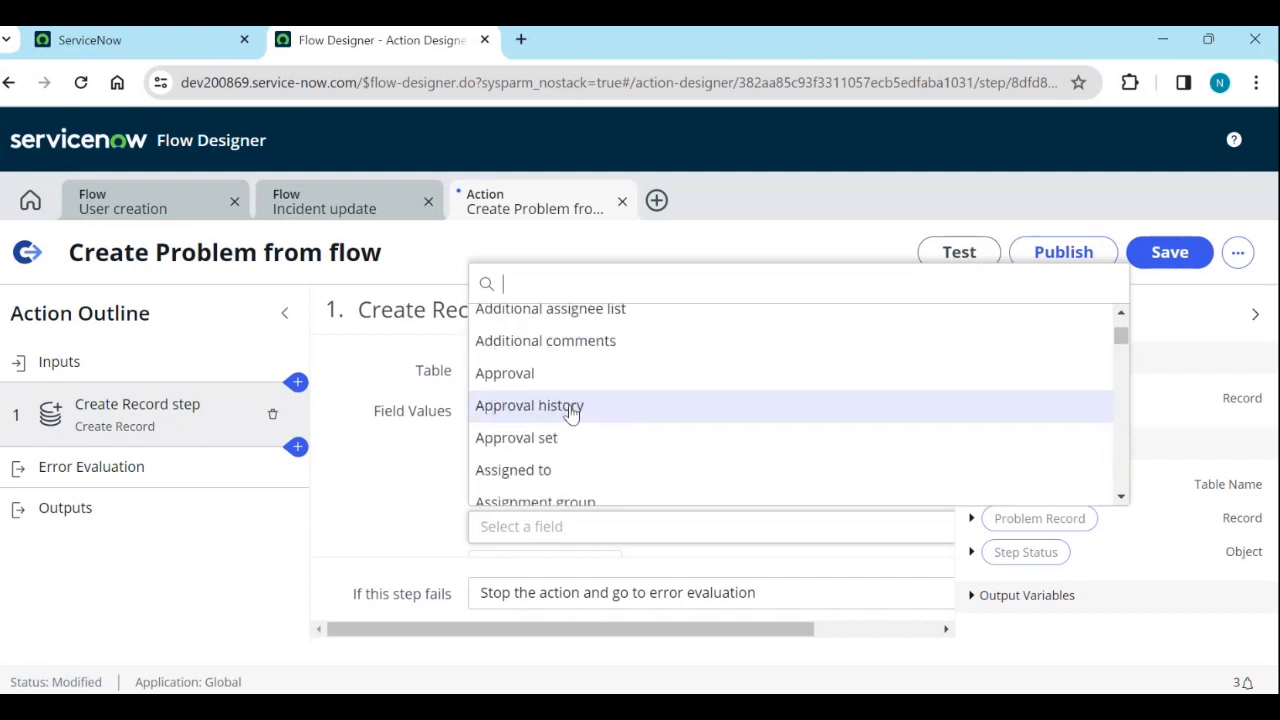
scroll(570, 425, down, 1)
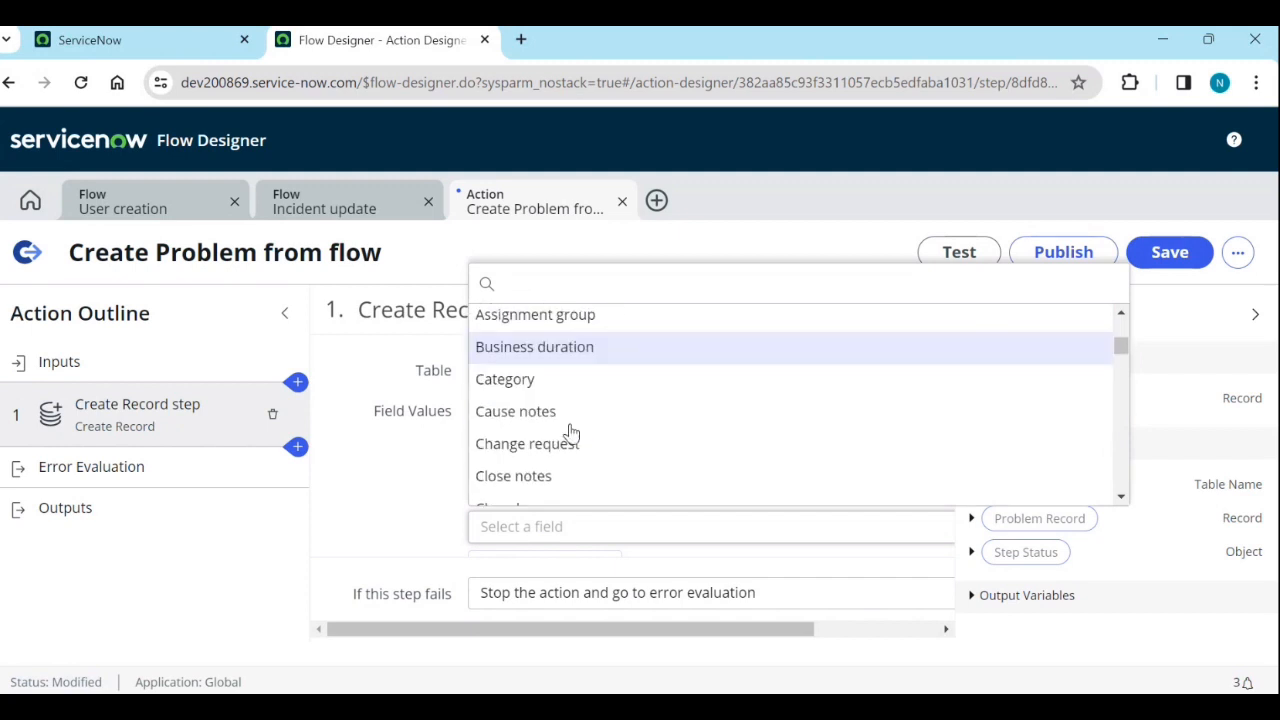
scroll(570, 432, down, 3)
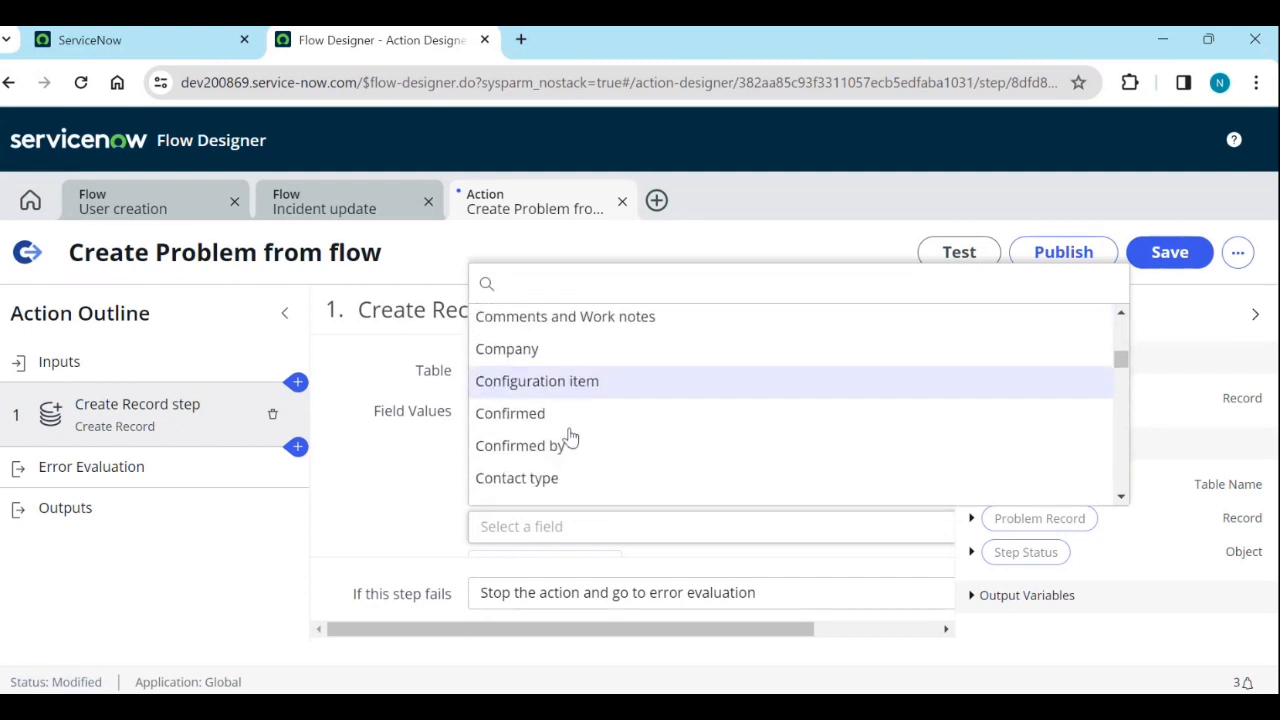
scroll(571, 434, down, 1)
scroll(580, 408, down, 2)
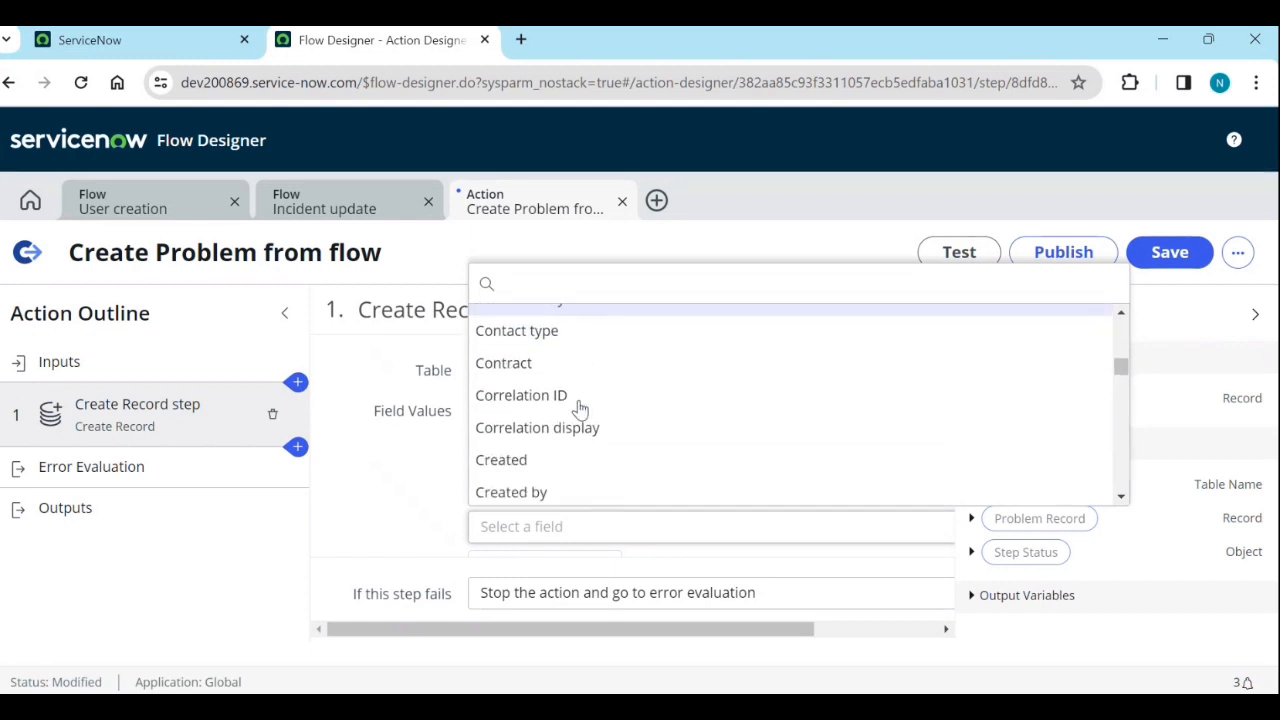
scroll(580, 410, down, 2)
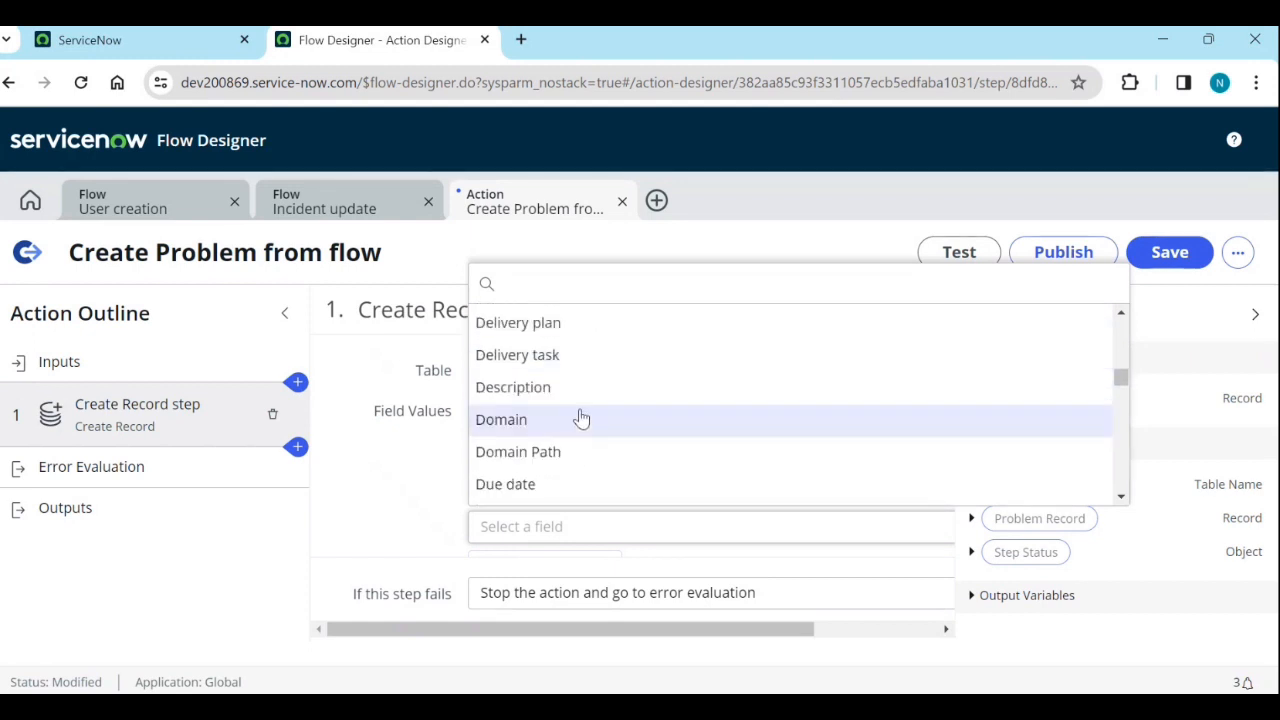
click(586, 400)
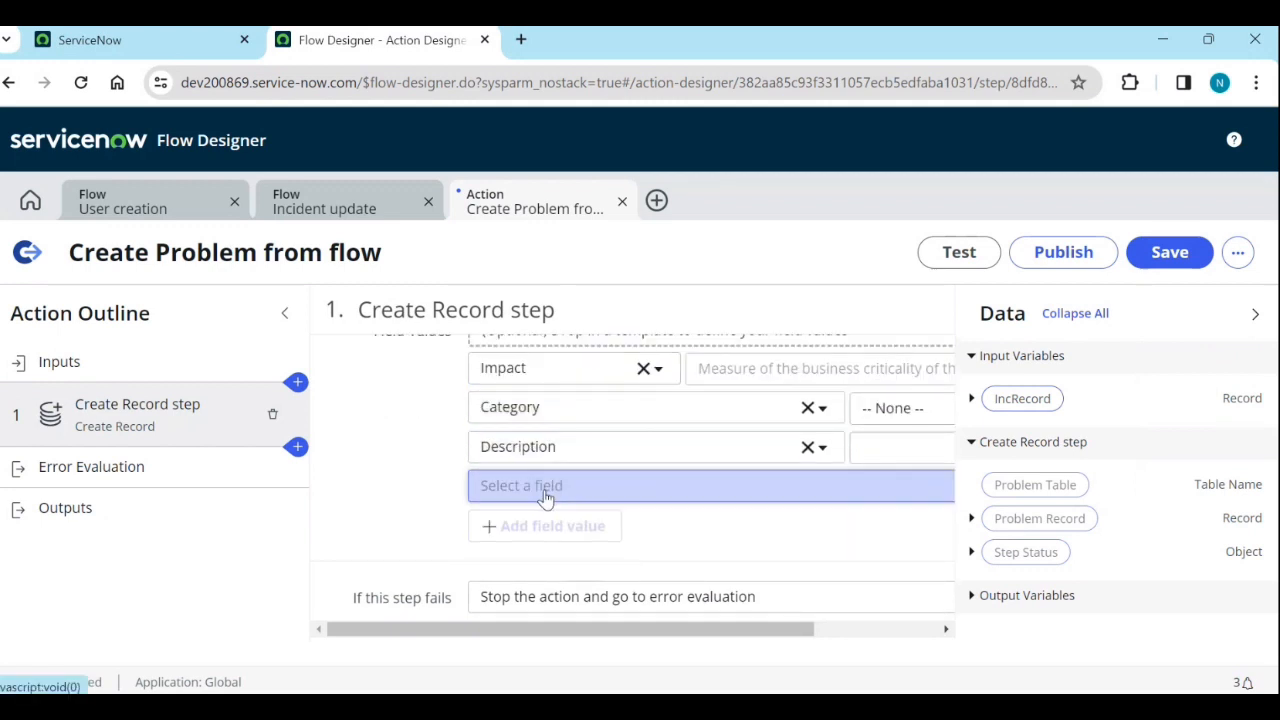
Add a fourth field value to the Create Record step and choose Priority as its field.
click(545, 492)
scroll(555, 430, down, 8)
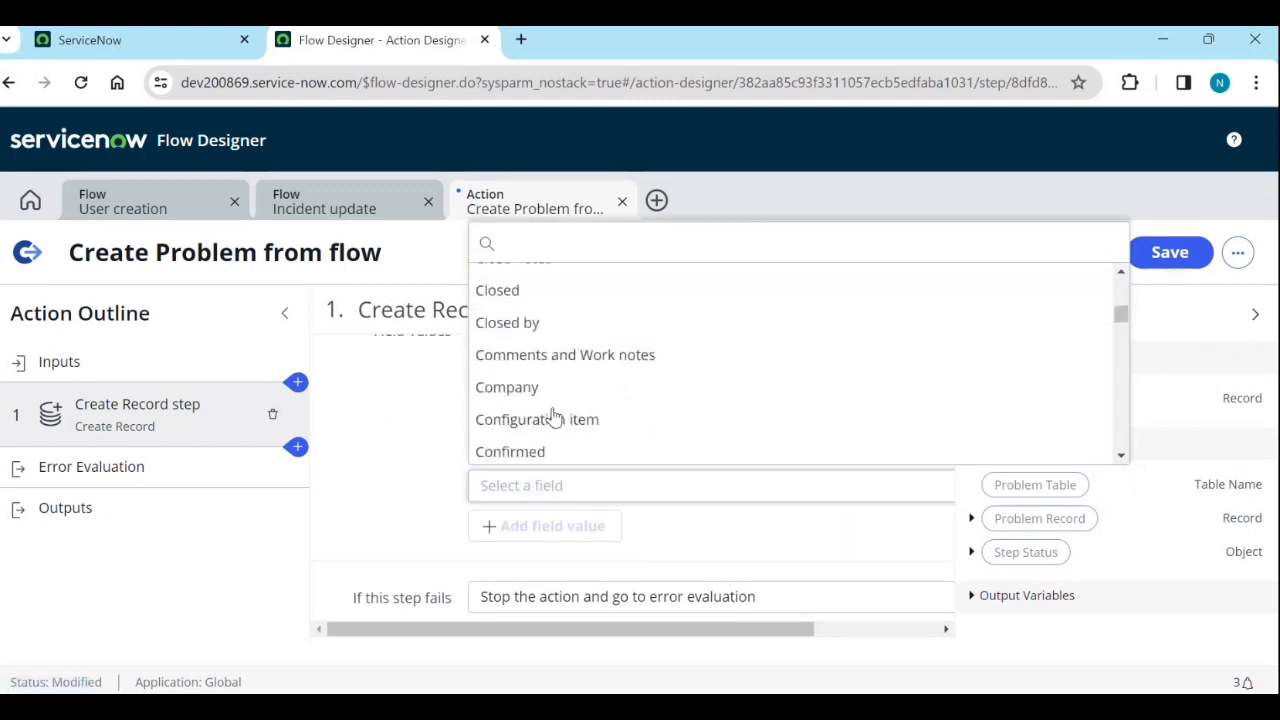
scroll(555, 428, down, 5)
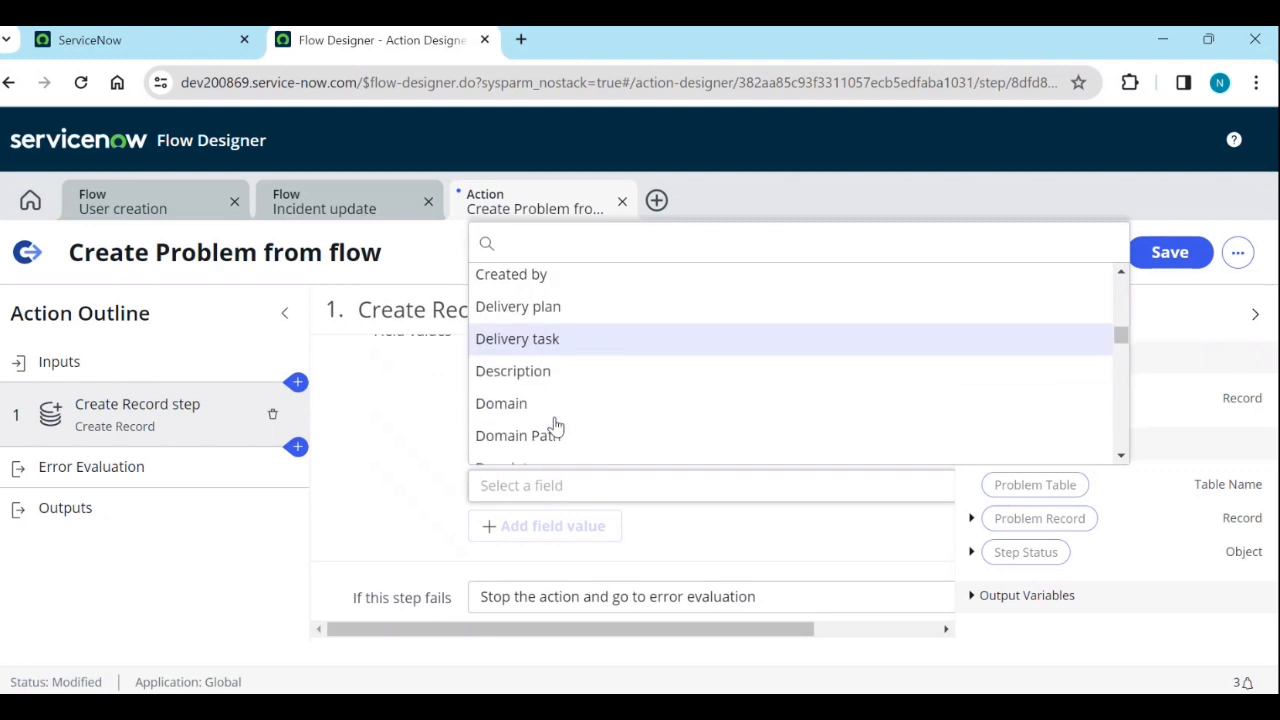
scroll(555, 430, down, 8)
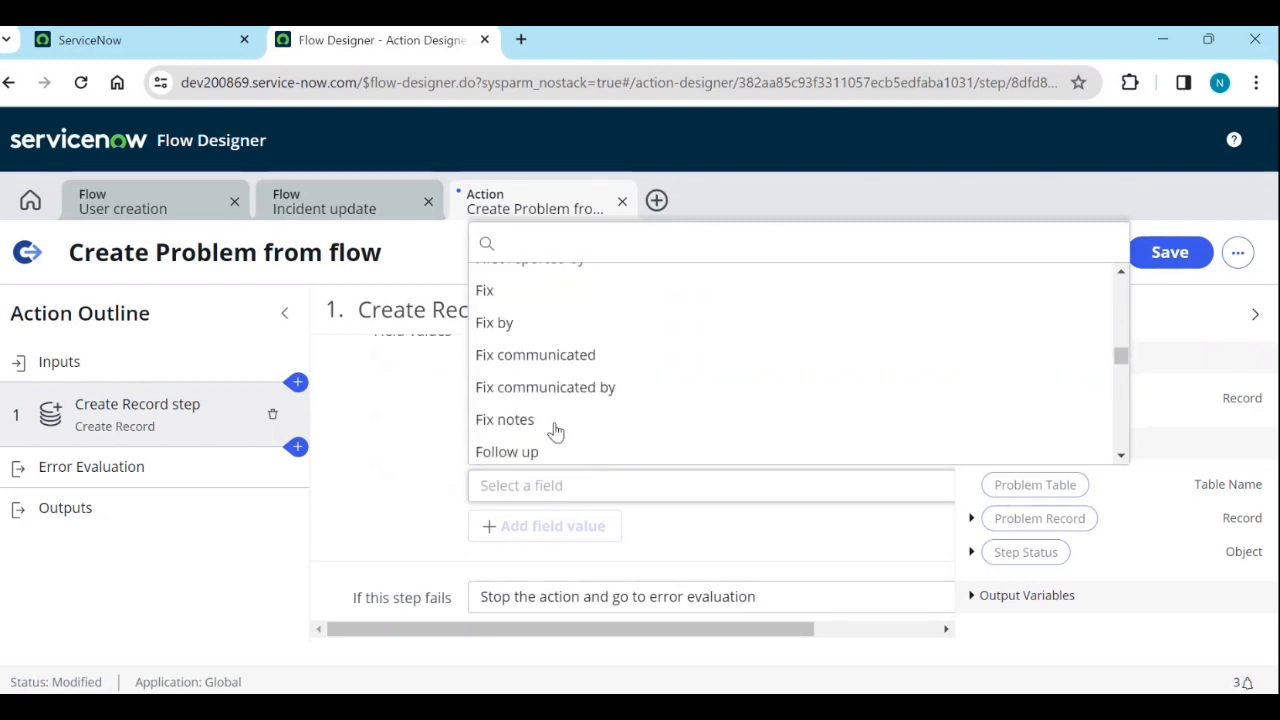
scroll(556, 432, down, 3)
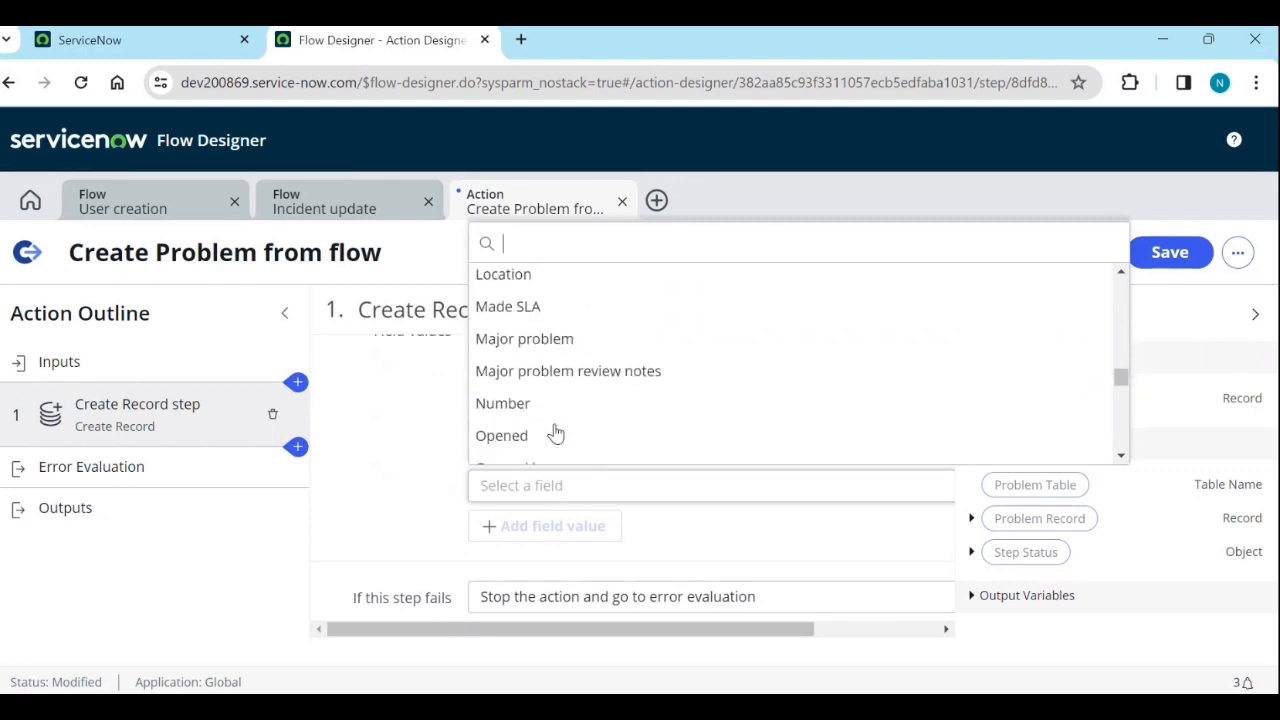
scroll(580, 414, down, 1)
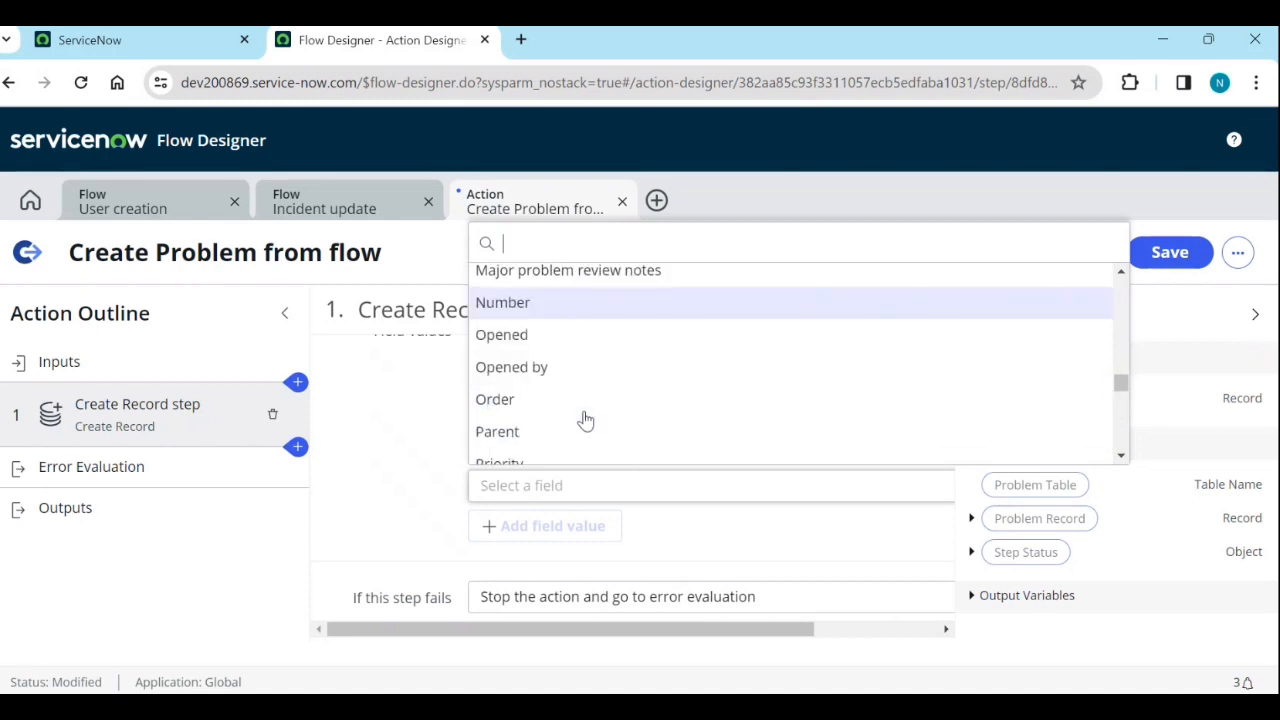
scroll(593, 415, down, 1)
scroll(619, 414, down, 1)
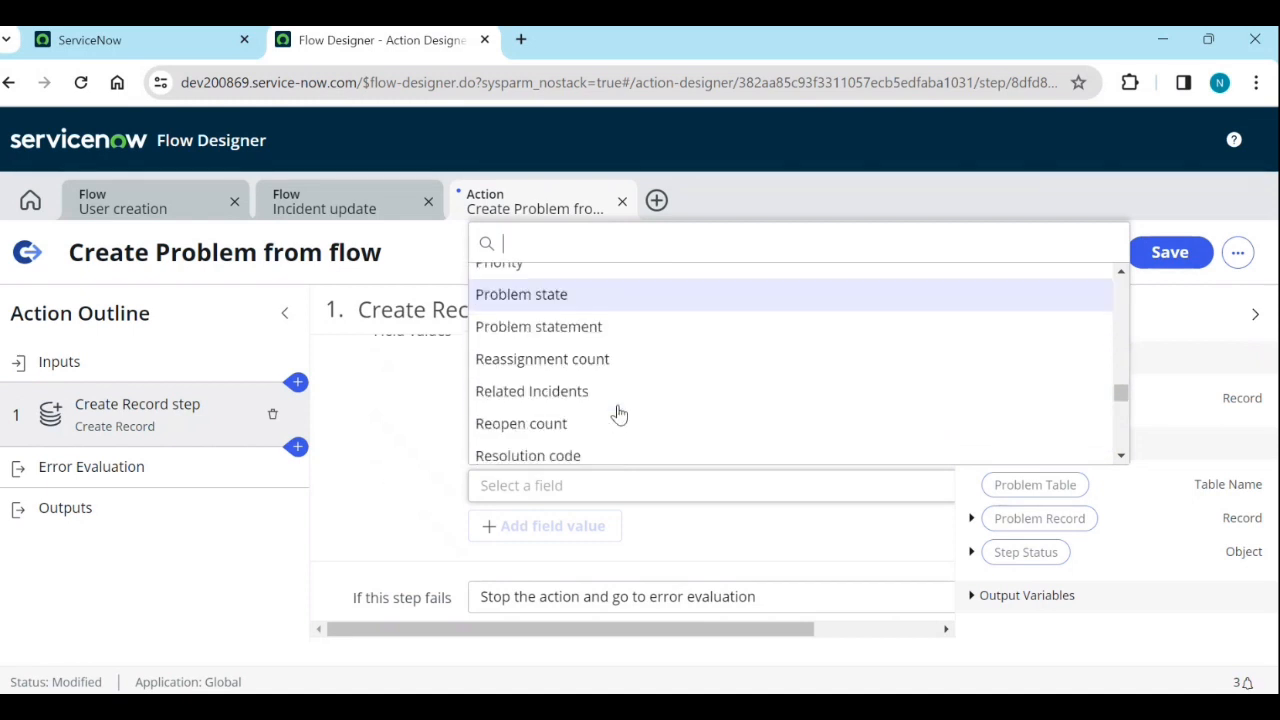
scroll(635, 385, down, 1)
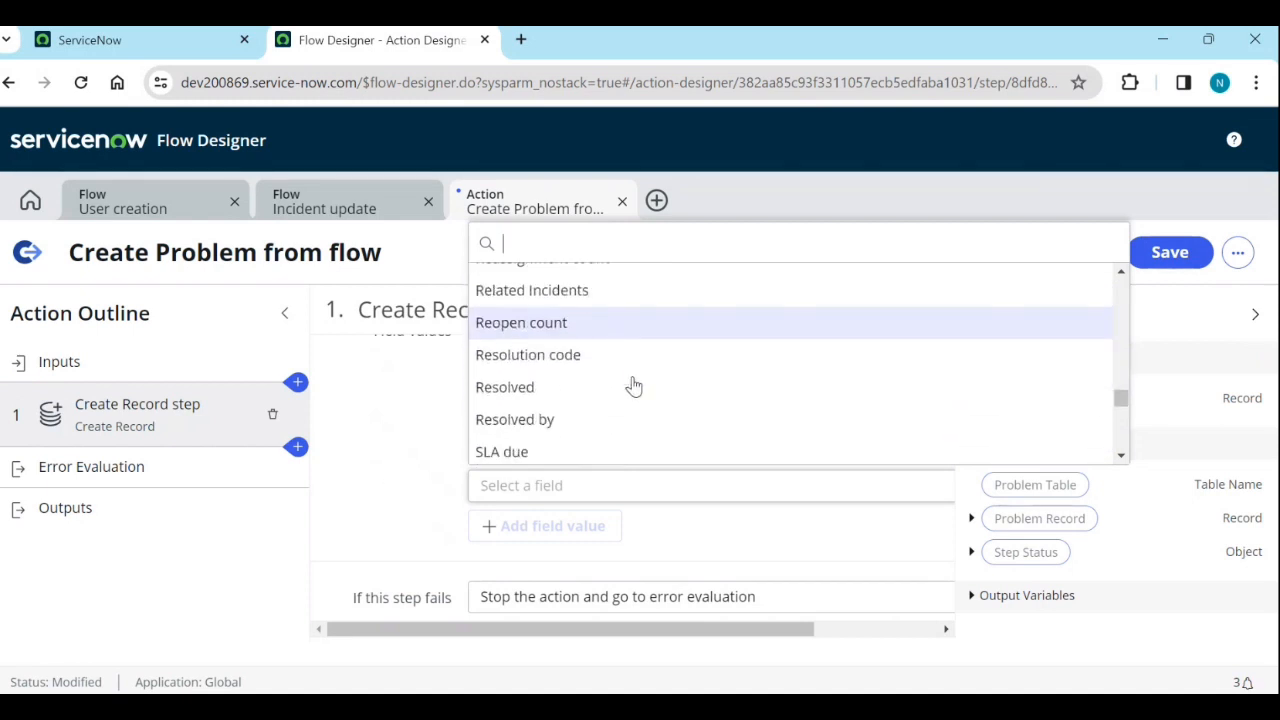
scroll(634, 386, down, 1)
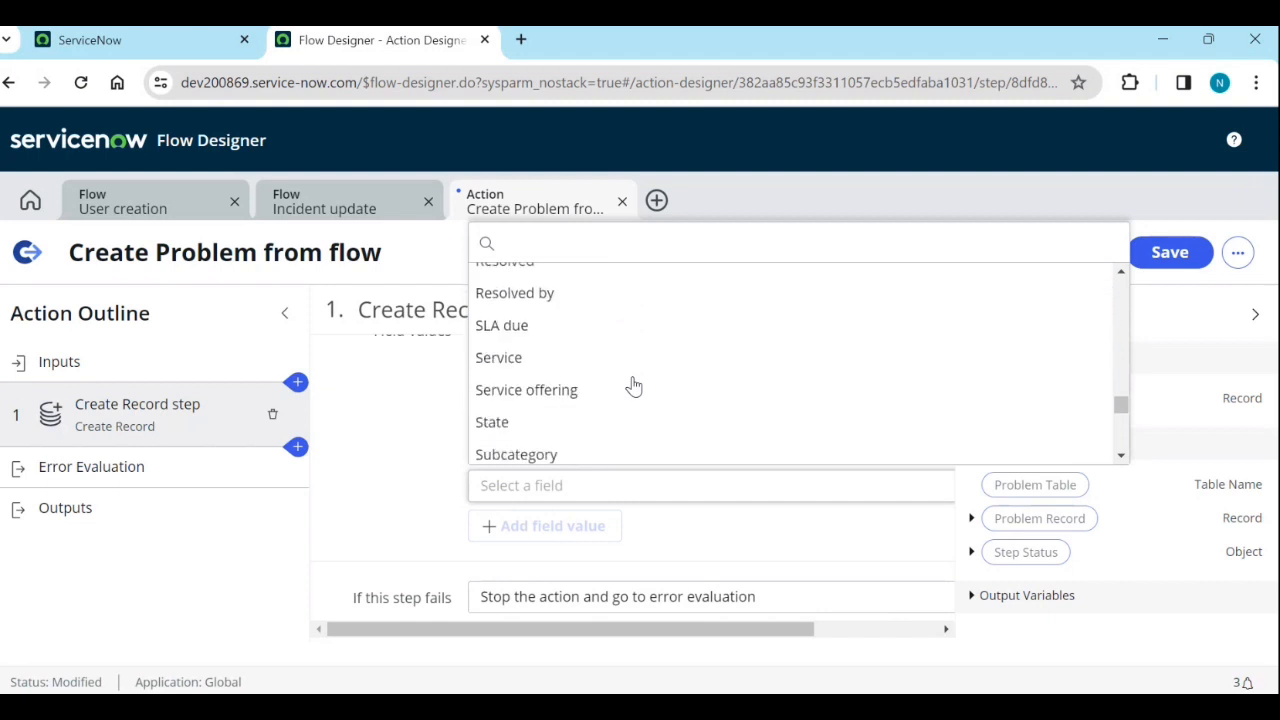
scroll(634, 386, down, 1)
scroll(634, 385, down, 1)
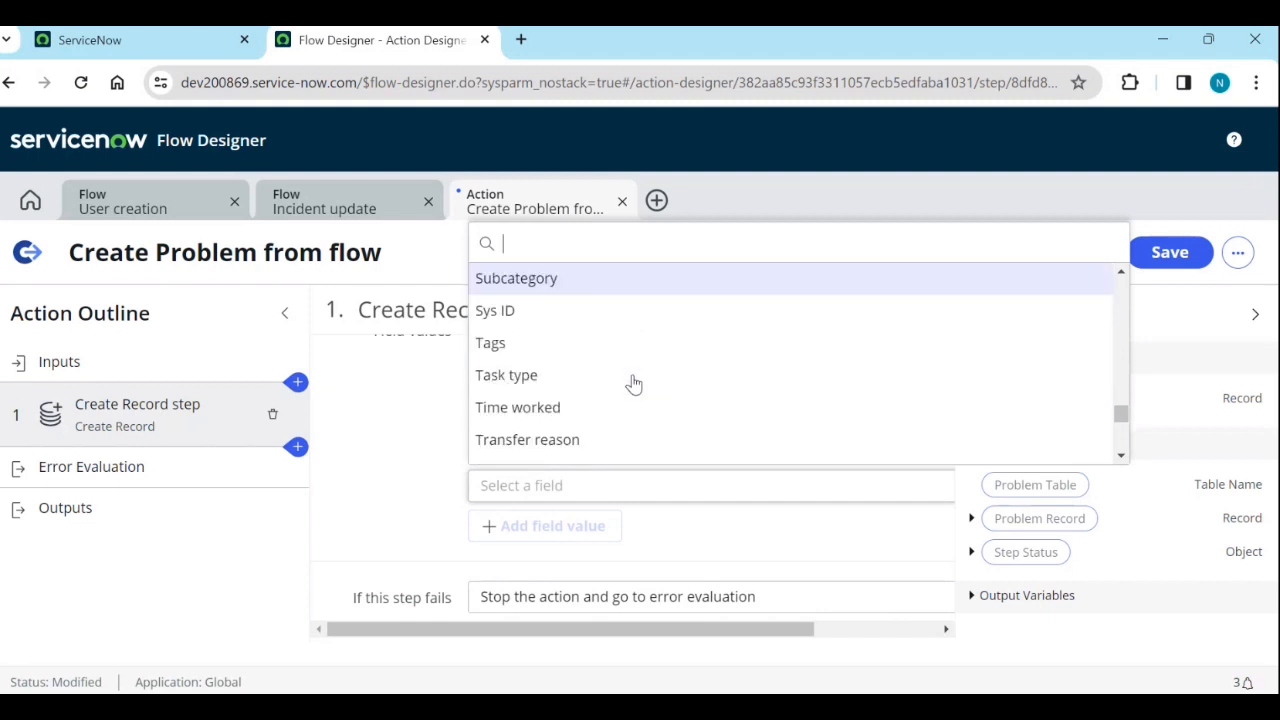
scroll(634, 386, down, 1)
scroll(634, 385, down, 1)
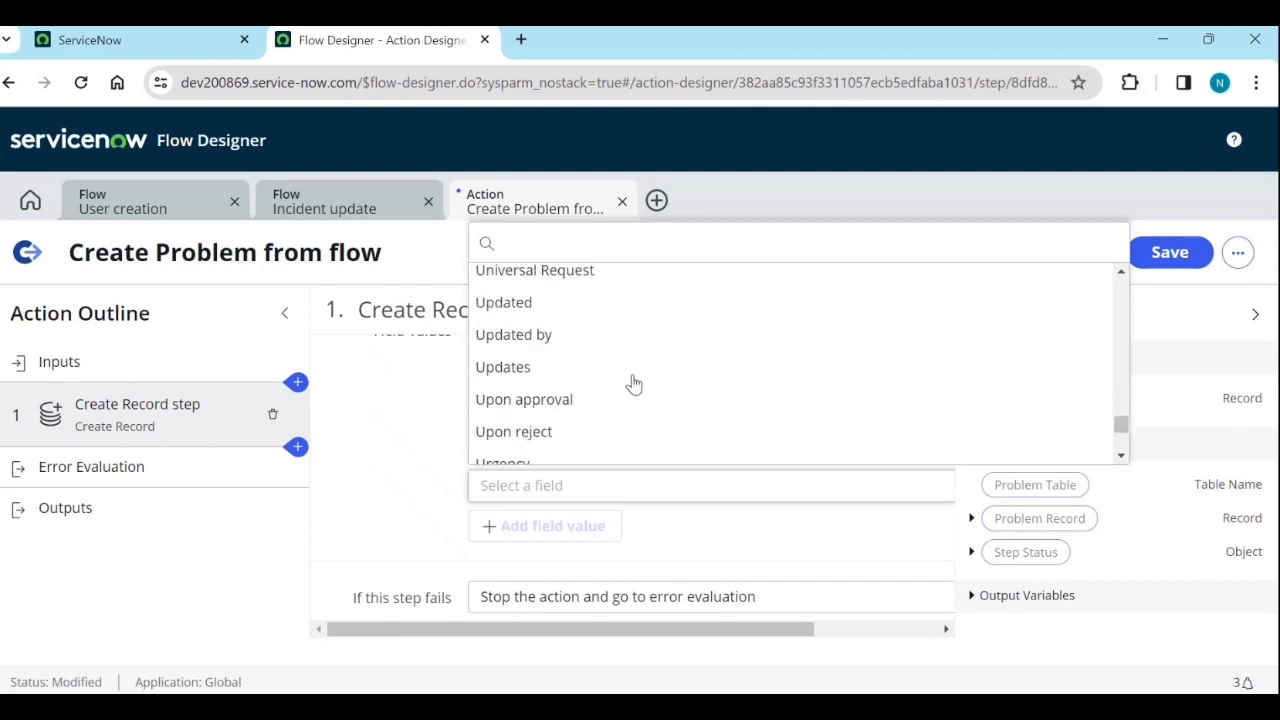
scroll(634, 385, down, 2)
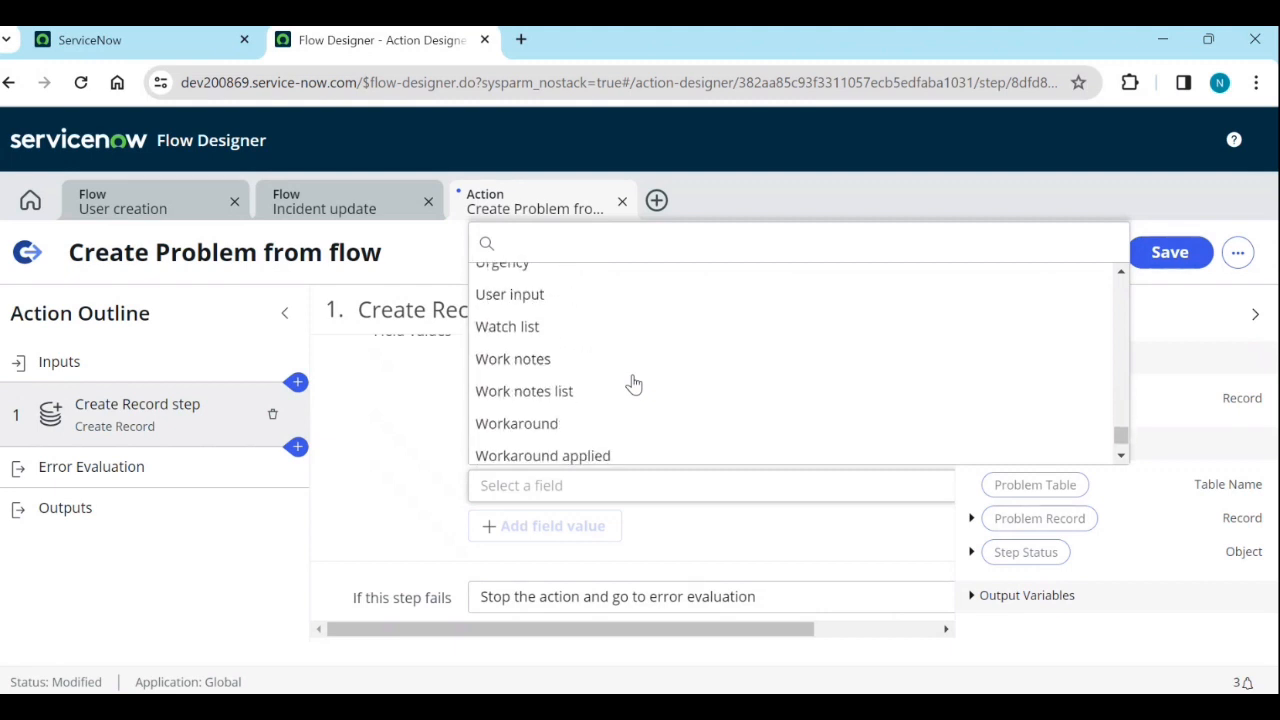
scroll(634, 385, down, 1)
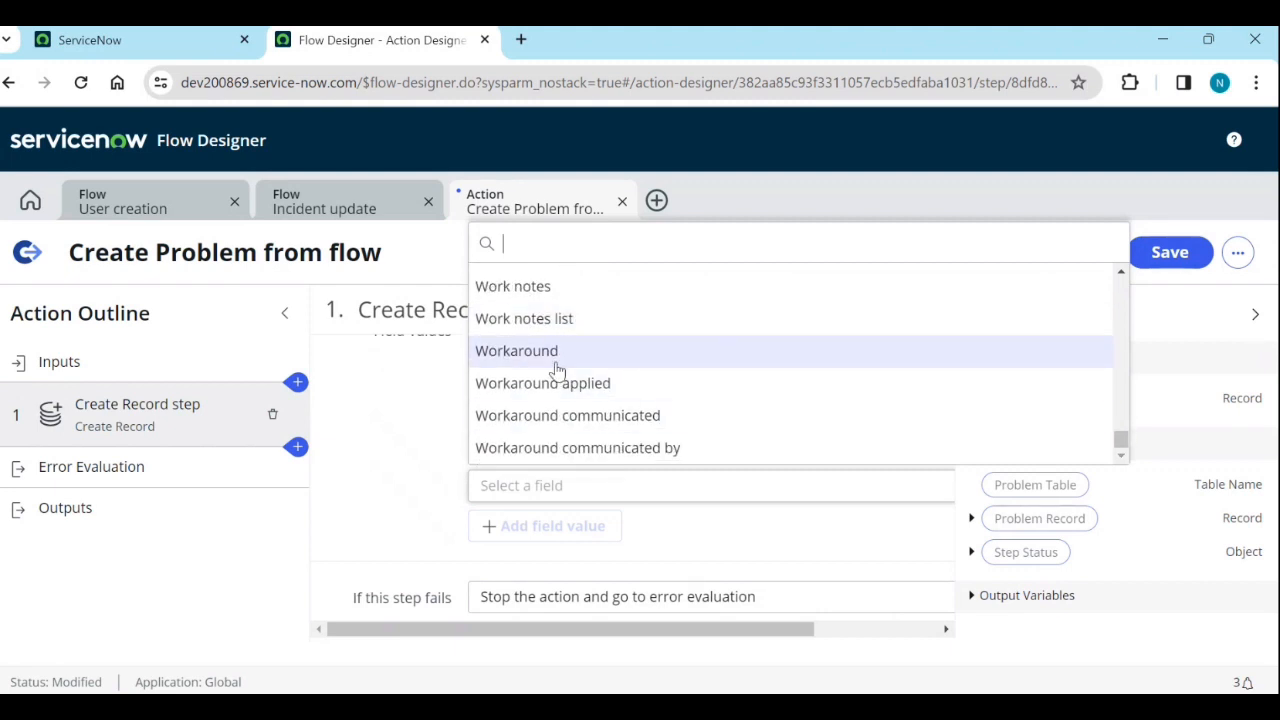
scroll(557, 370, up, 10)
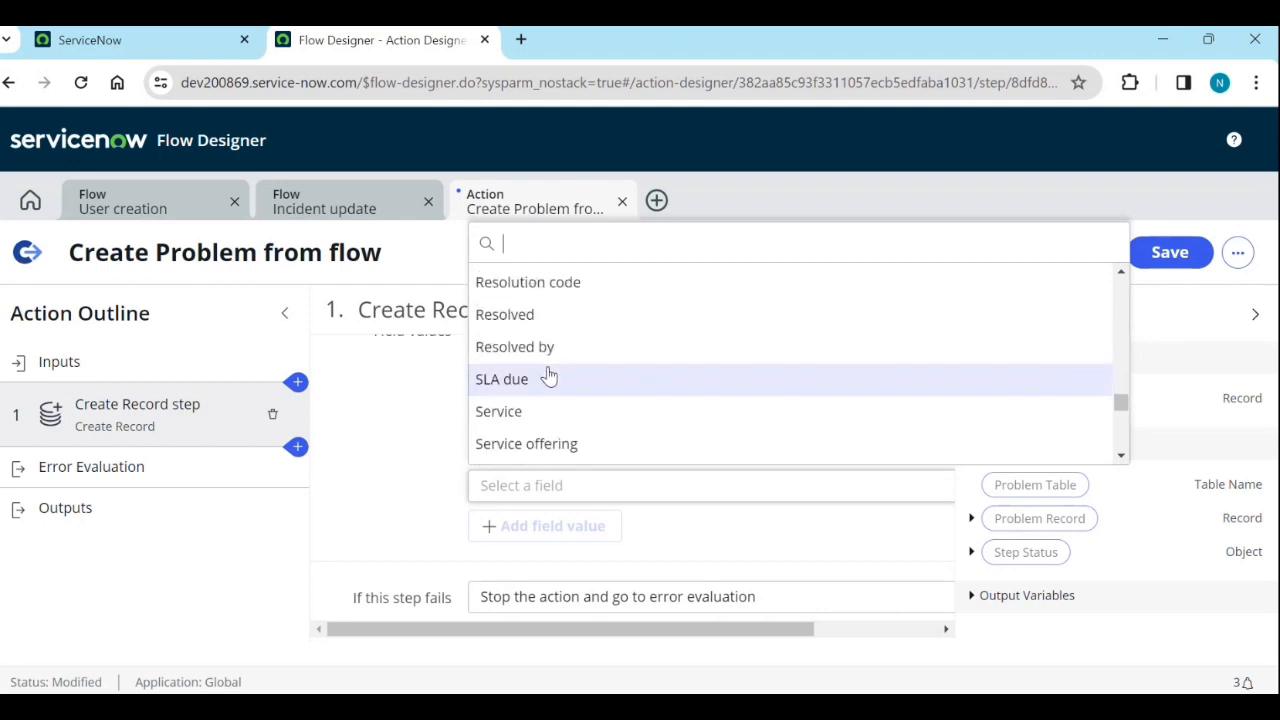
scroll(550, 376, up, 3)
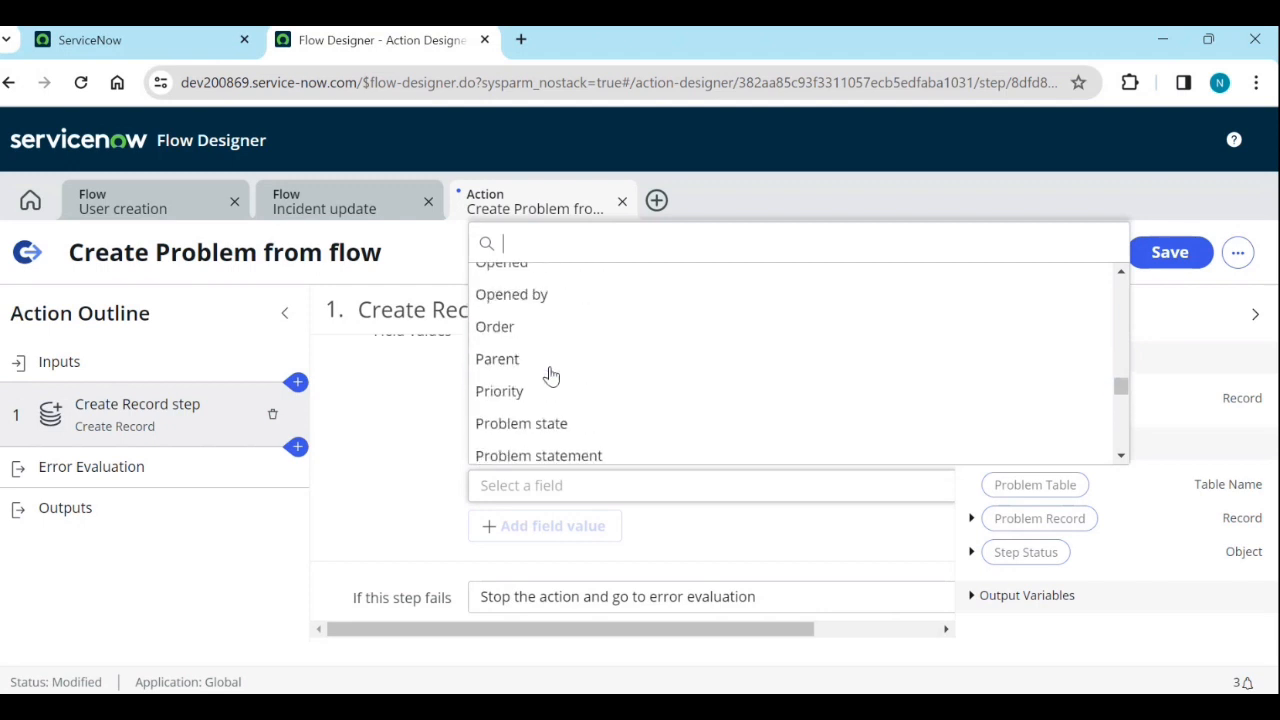
click(551, 391)
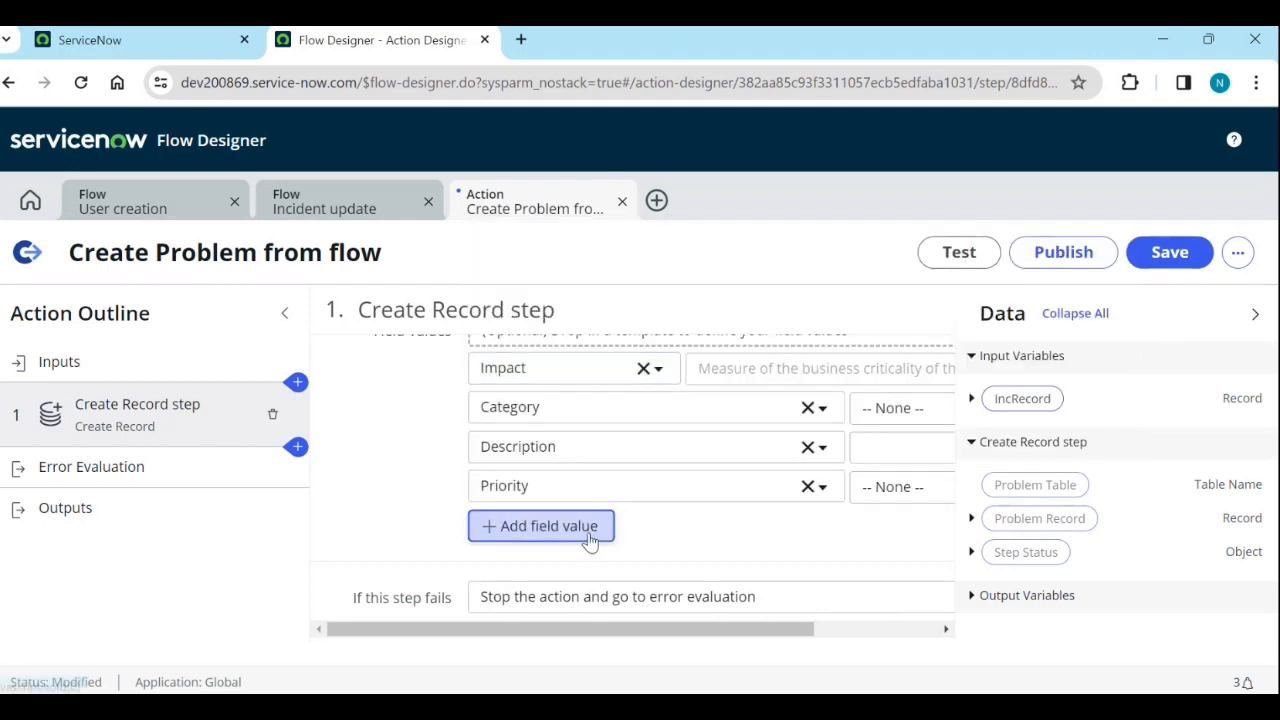
Add a fifth field value to the Create Record step and choose First reported by as its field.
click(590, 540)
click(516, 525)
scroll(530, 390, down, 1)
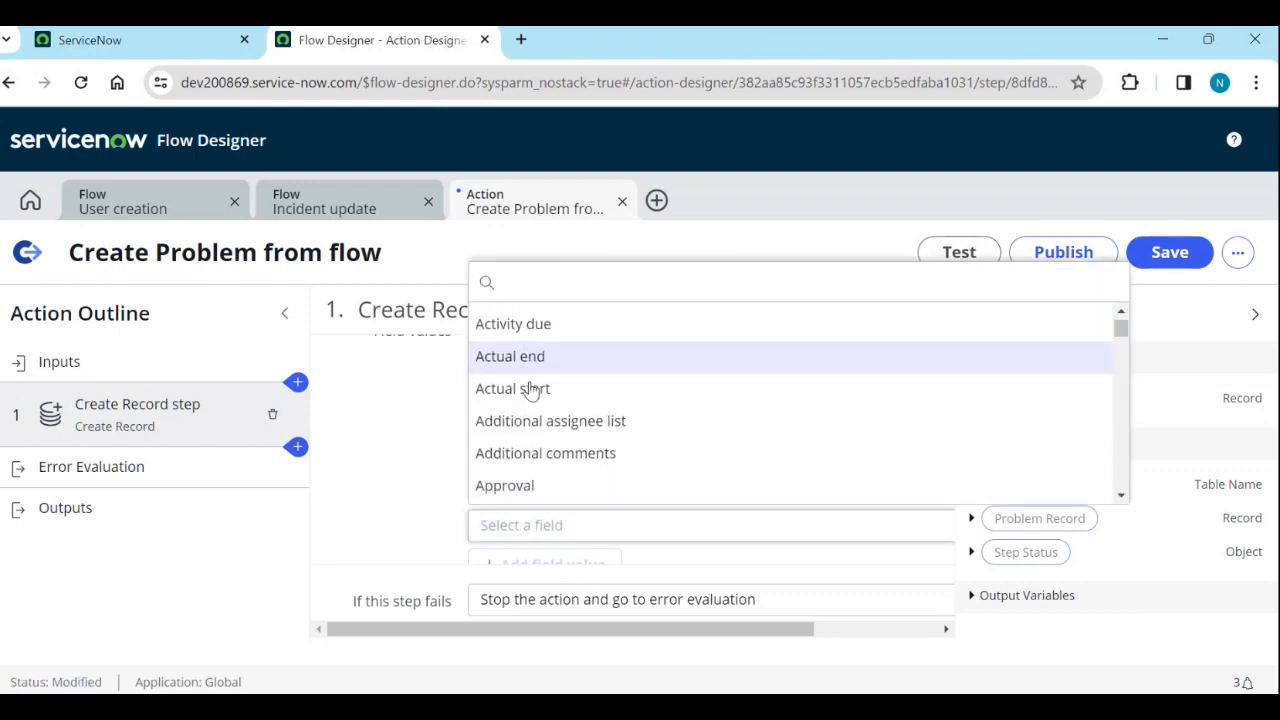
scroll(532, 390, down, 1)
scroll(533, 395, down, 2)
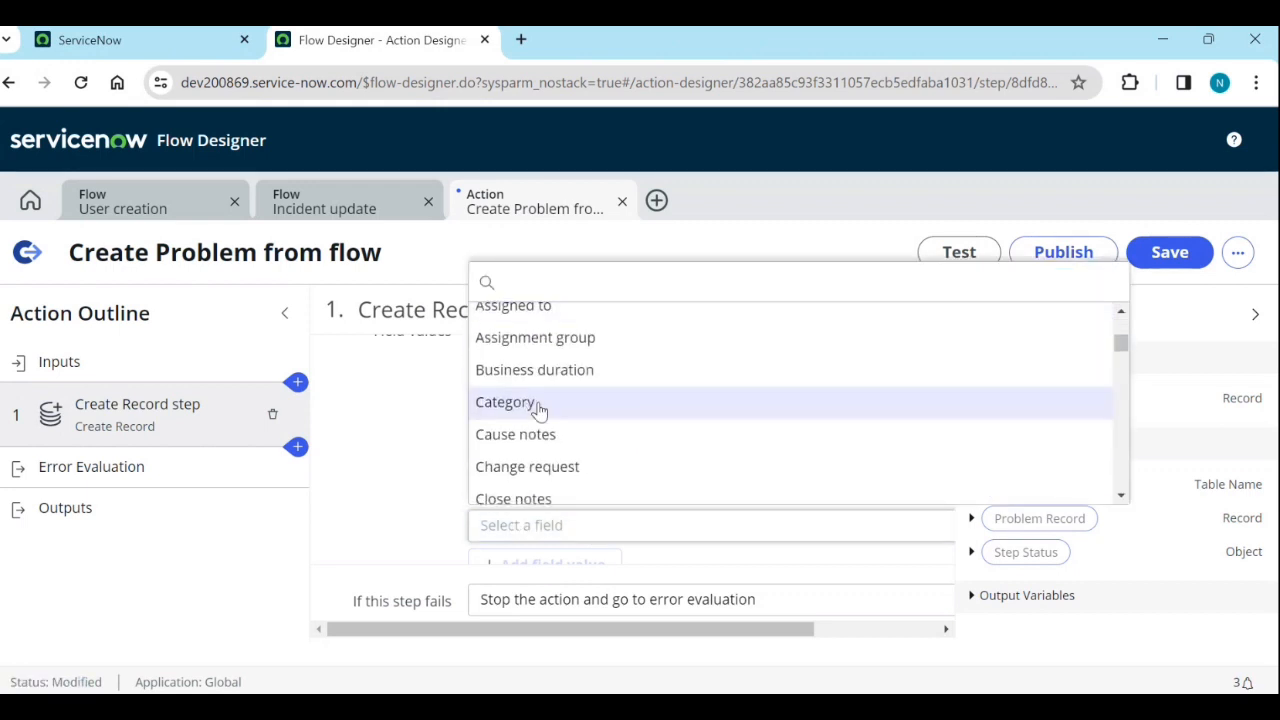
scroll(546, 413, down, 2)
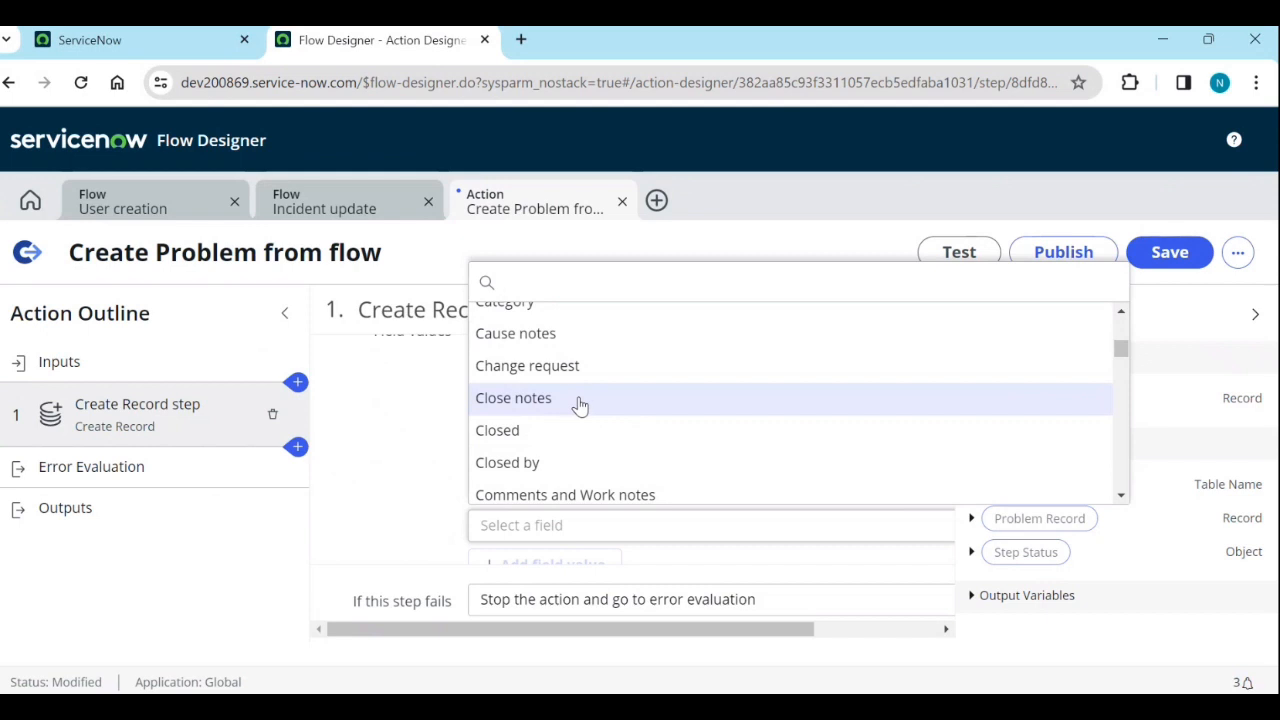
scroll(578, 410, down, 1)
scroll(578, 410, down, 1)
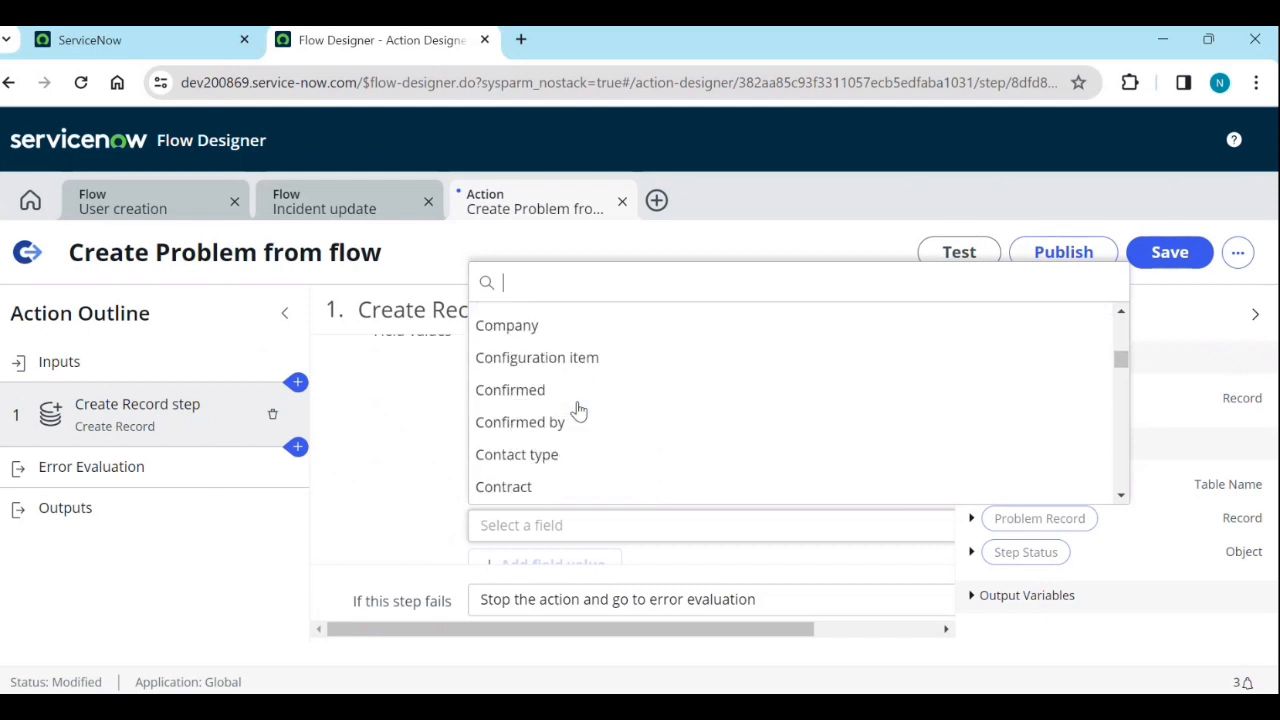
scroll(578, 410, down, 1)
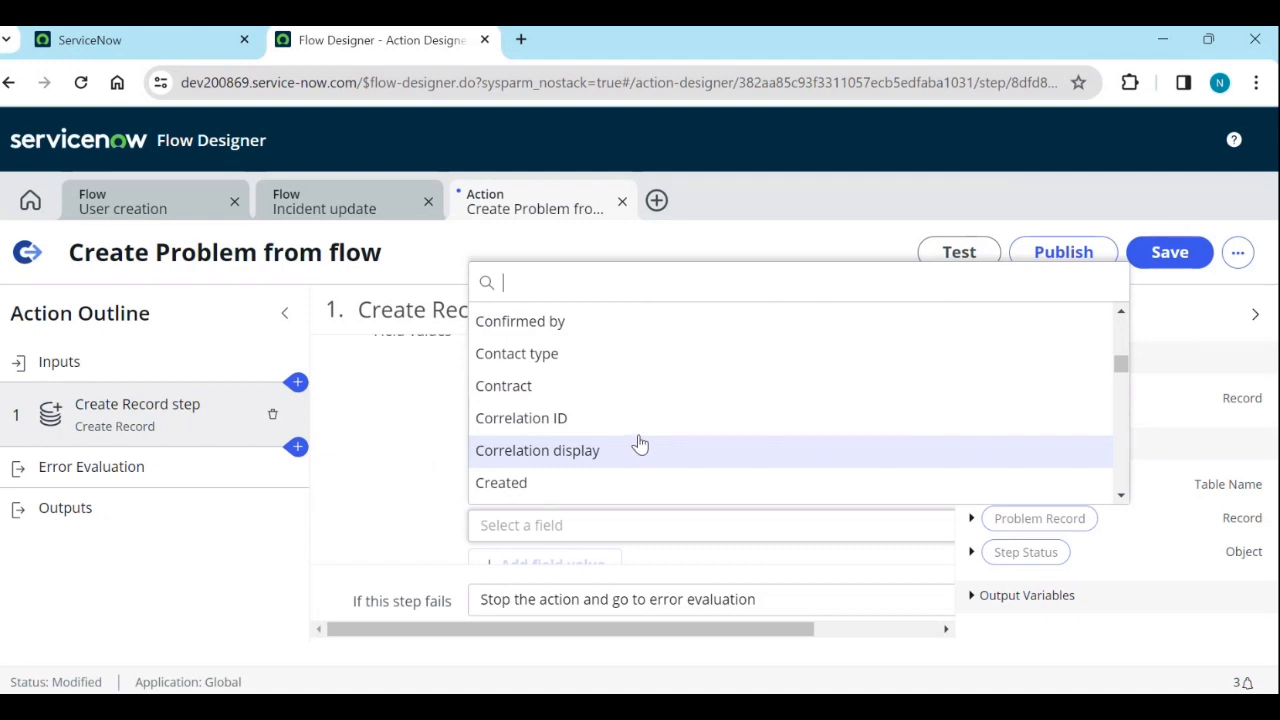
scroll(640, 445, down, 1)
scroll(631, 429, down, 1)
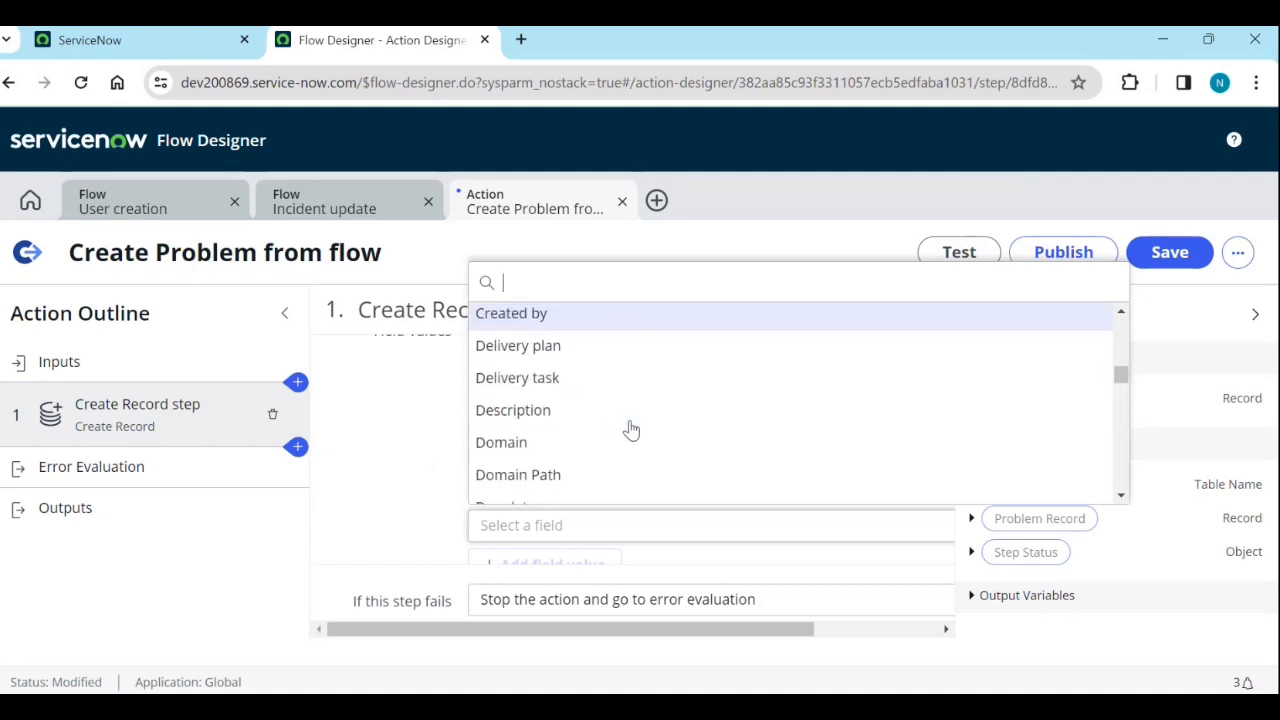
scroll(631, 429, down, 1)
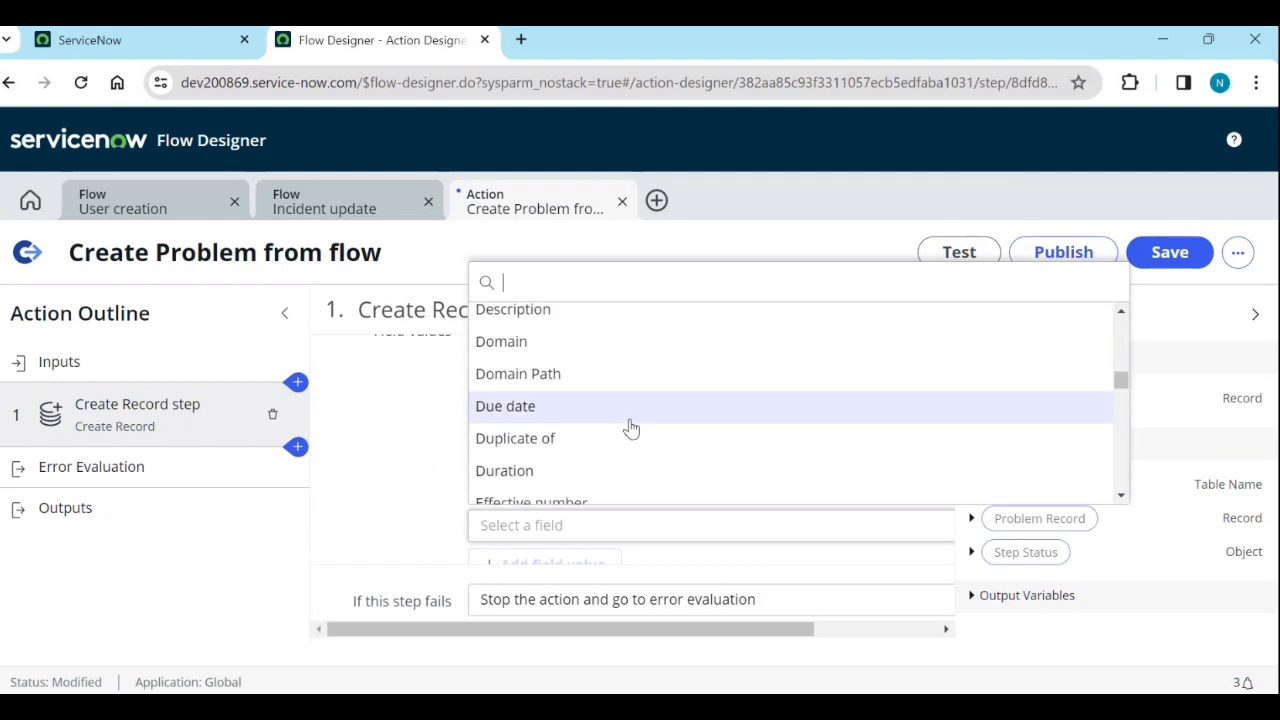
scroll(631, 429, down, 2)
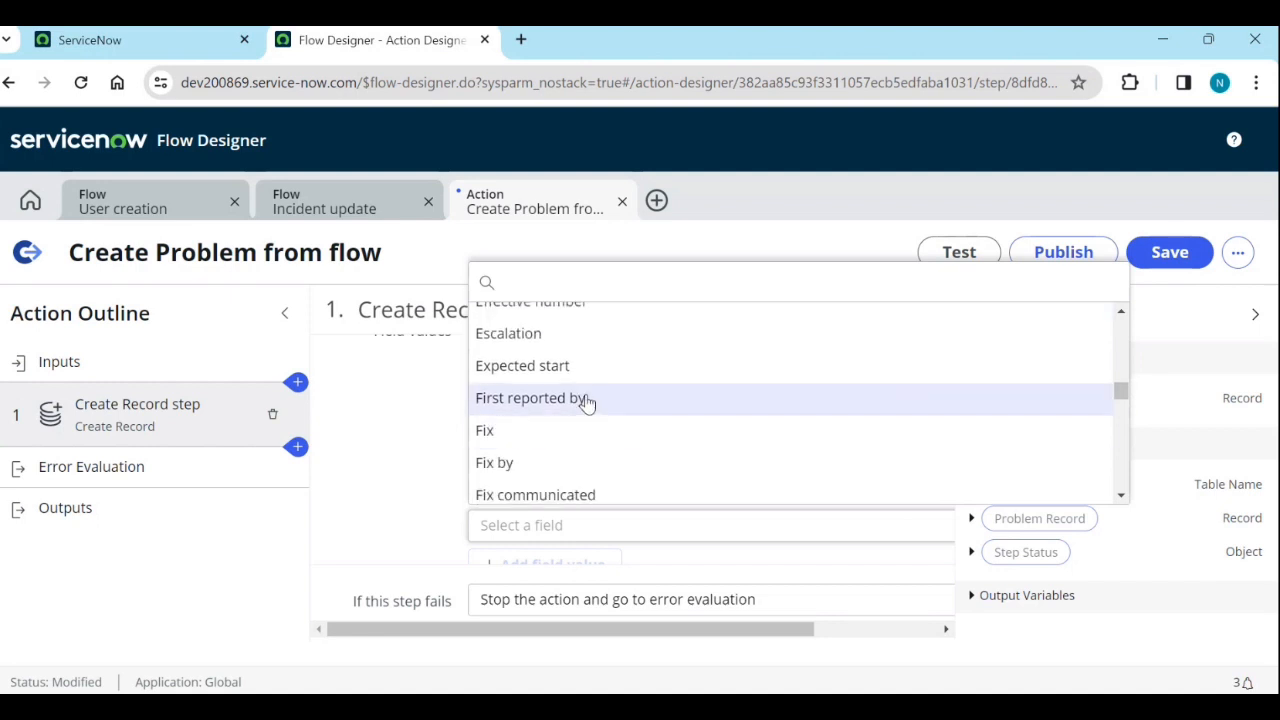
click(587, 400)
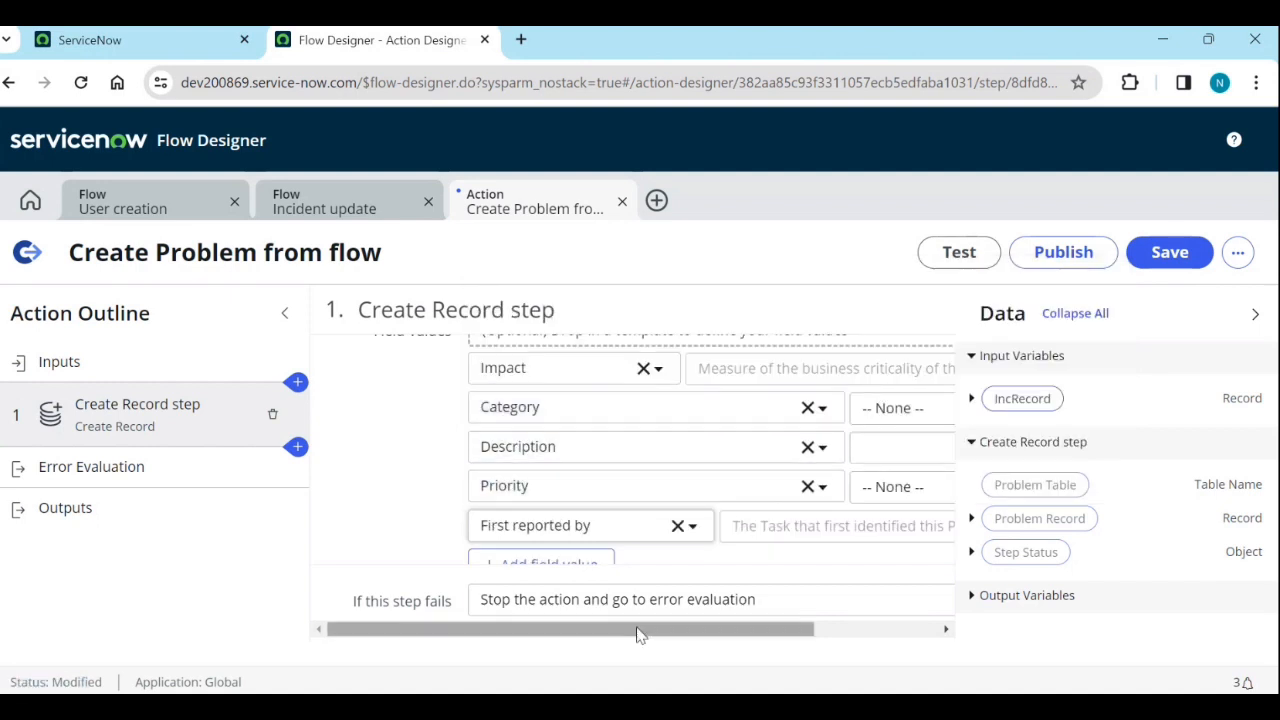
drag(640, 633, 766, 634)
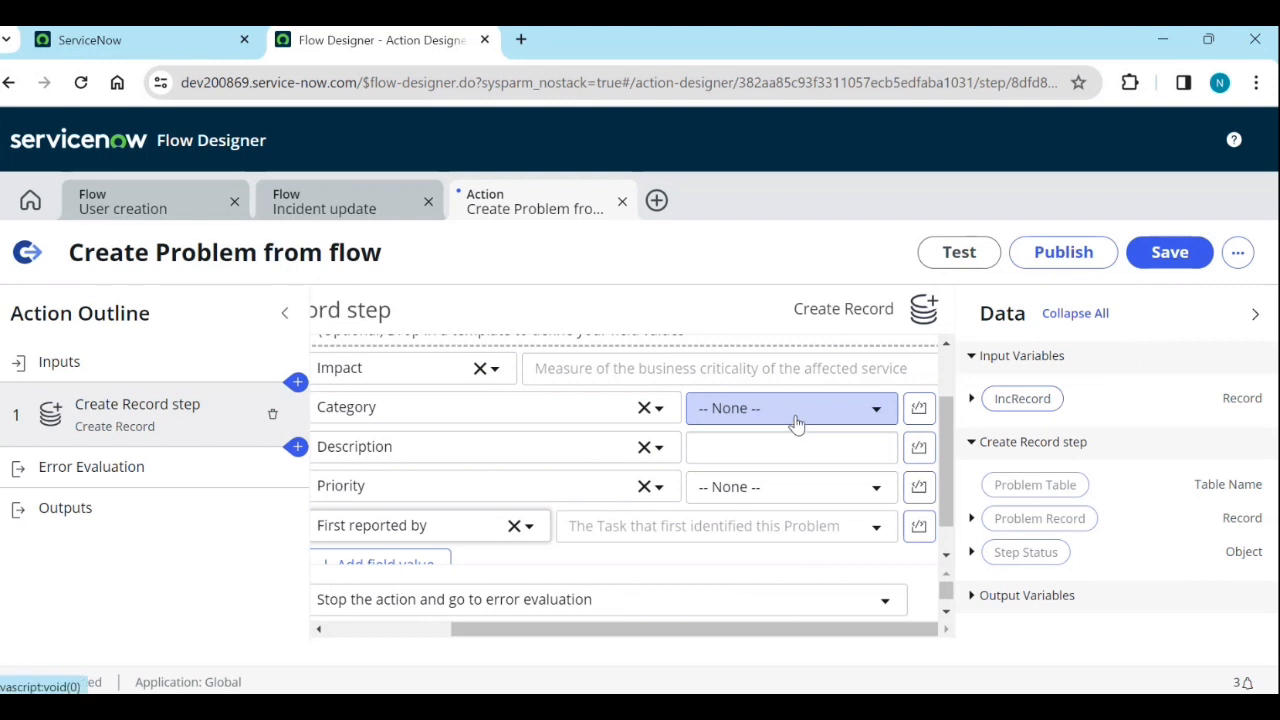
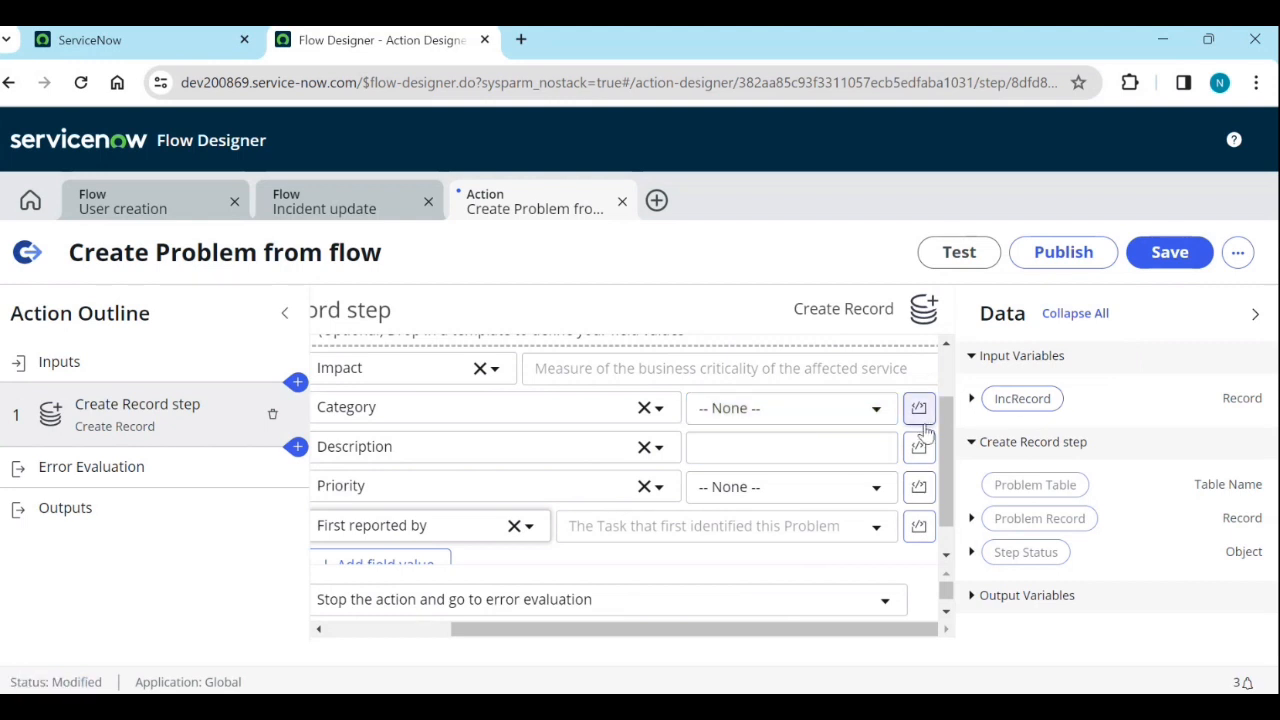
Map the Category value of the IncRecord input to the problem's Category field.
click(1015, 402)
scroll(1040, 470, down, 5)
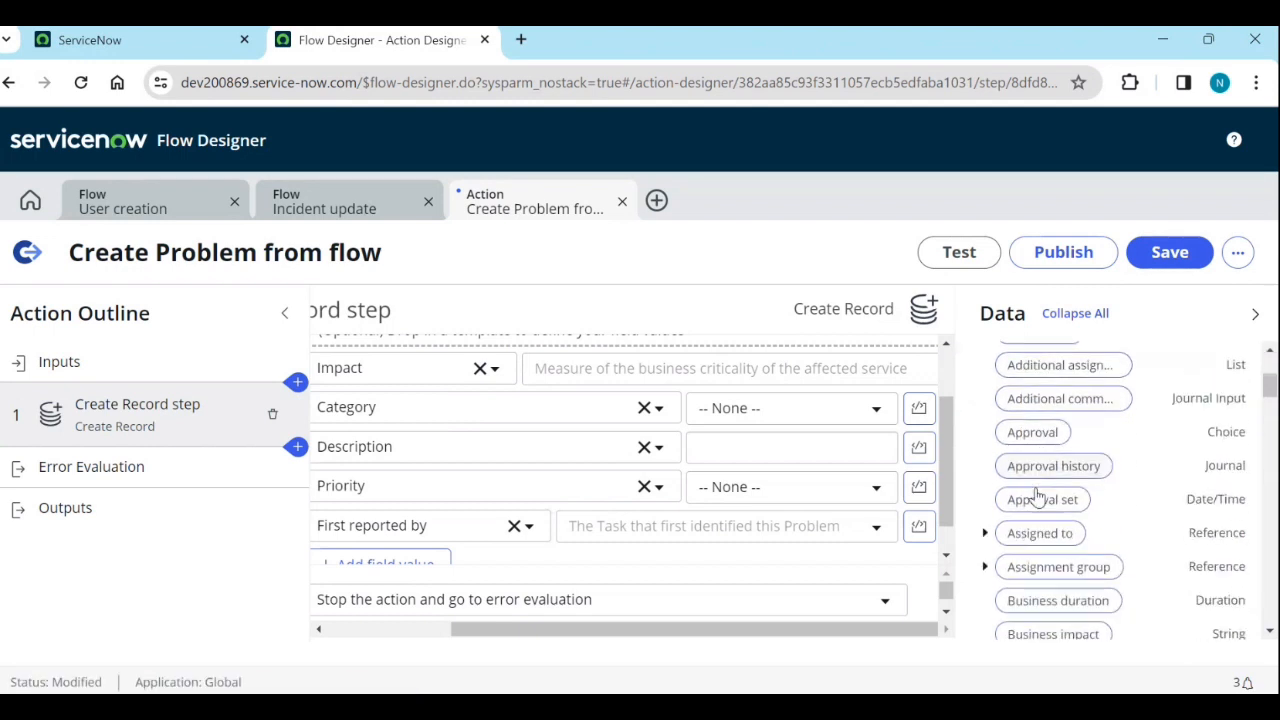
drag(1050, 535, 786, 410)
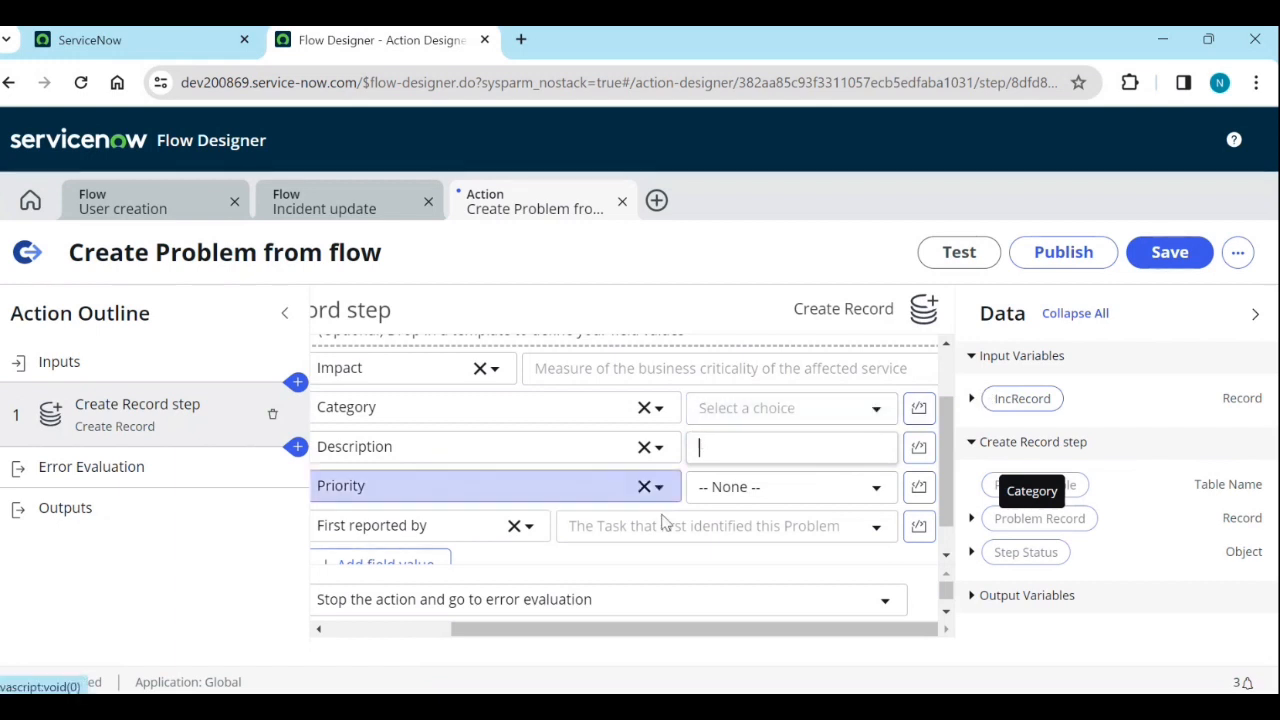
click(775, 442)
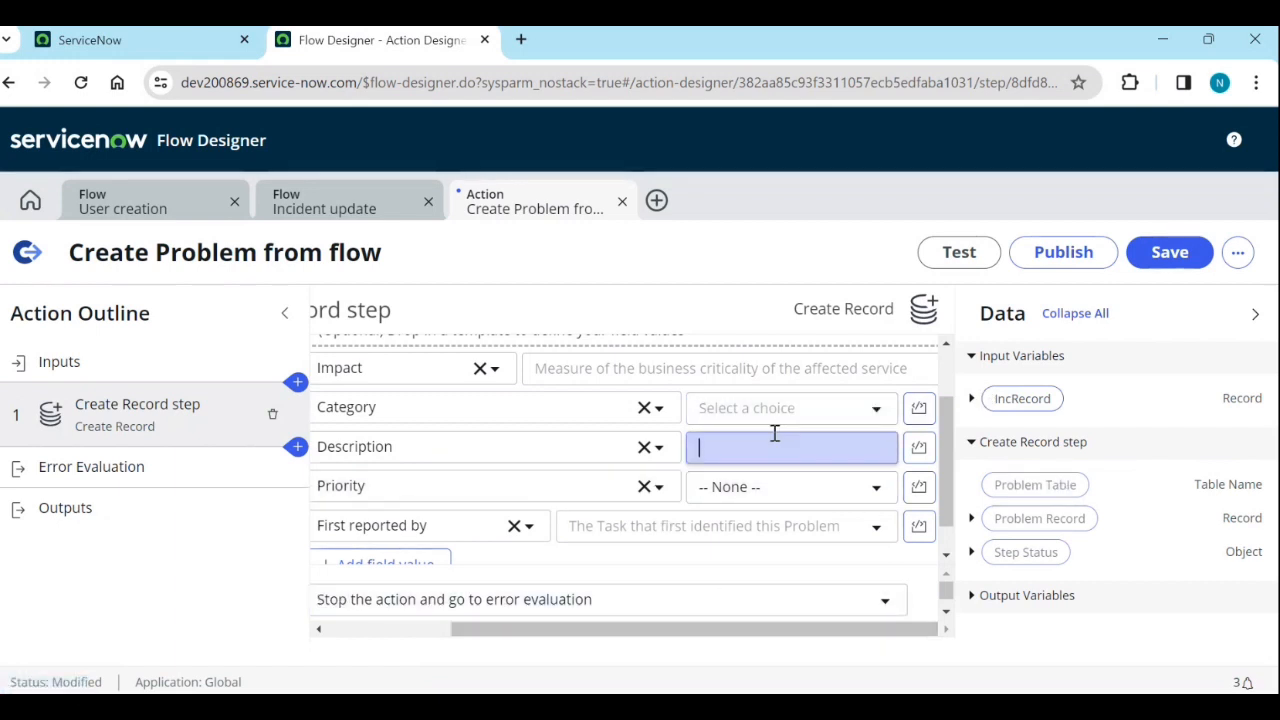
click(970, 399)
scroll(1030, 500, down, 5)
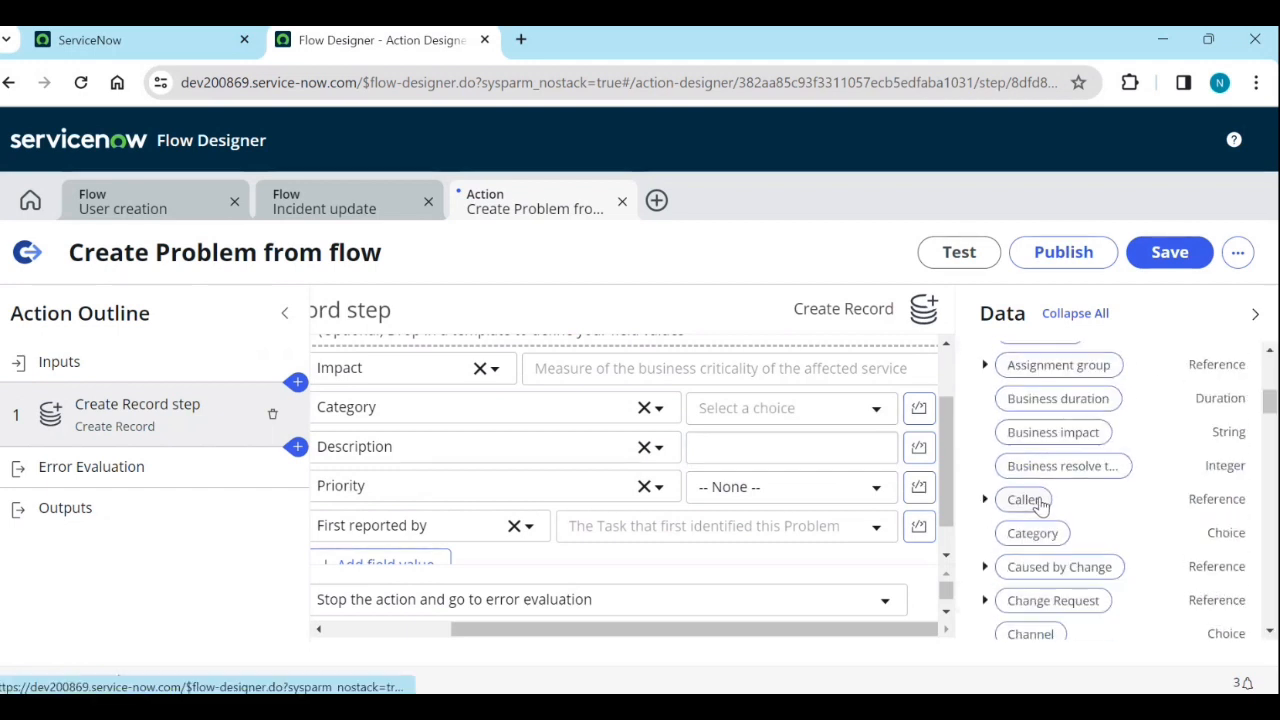
drag(1050, 540, 818, 416)
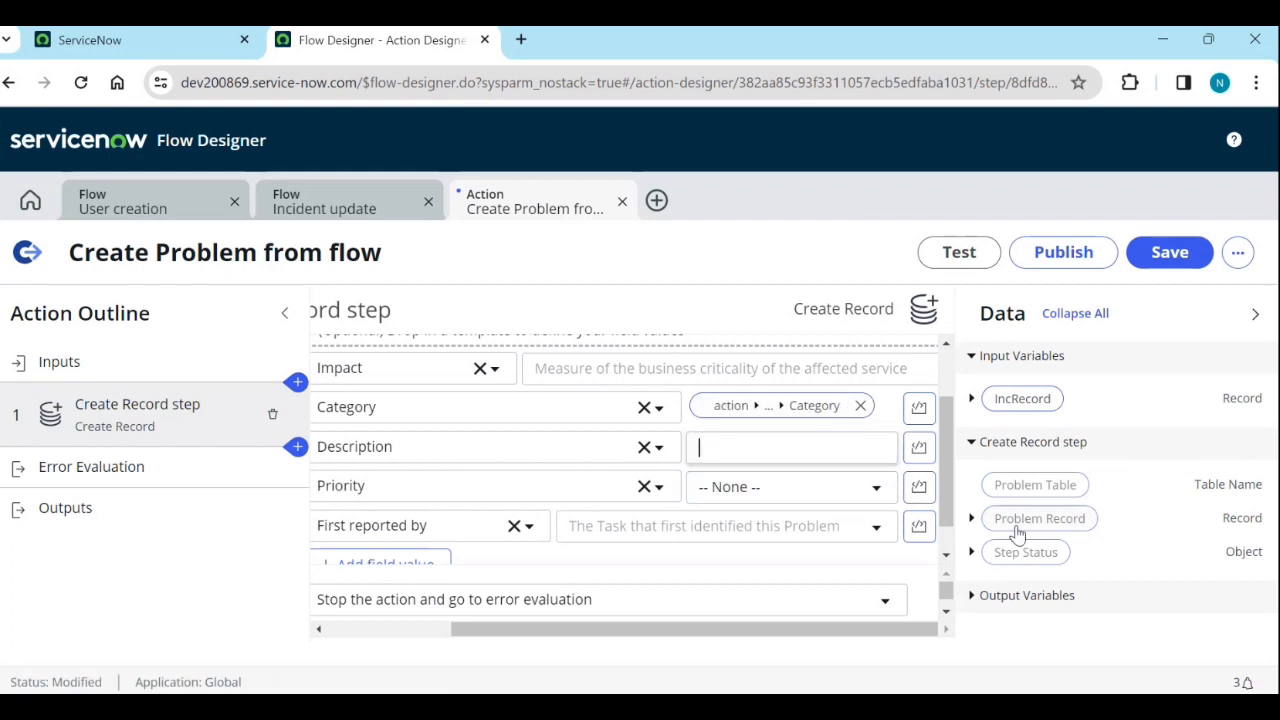
Map the Caller value of the IncRecord input to the problem's First reported by field.
scroll(935, 494, up, 1)
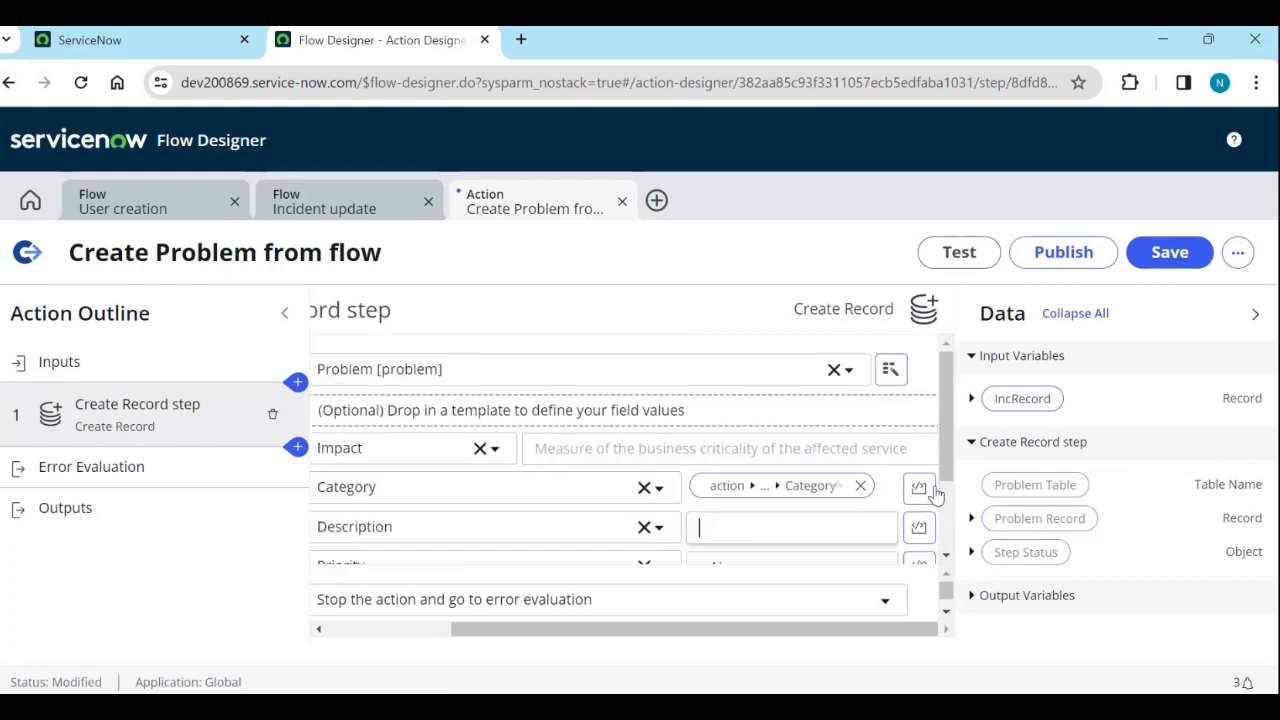
click(970, 400)
scroll(1058, 498, down, 5)
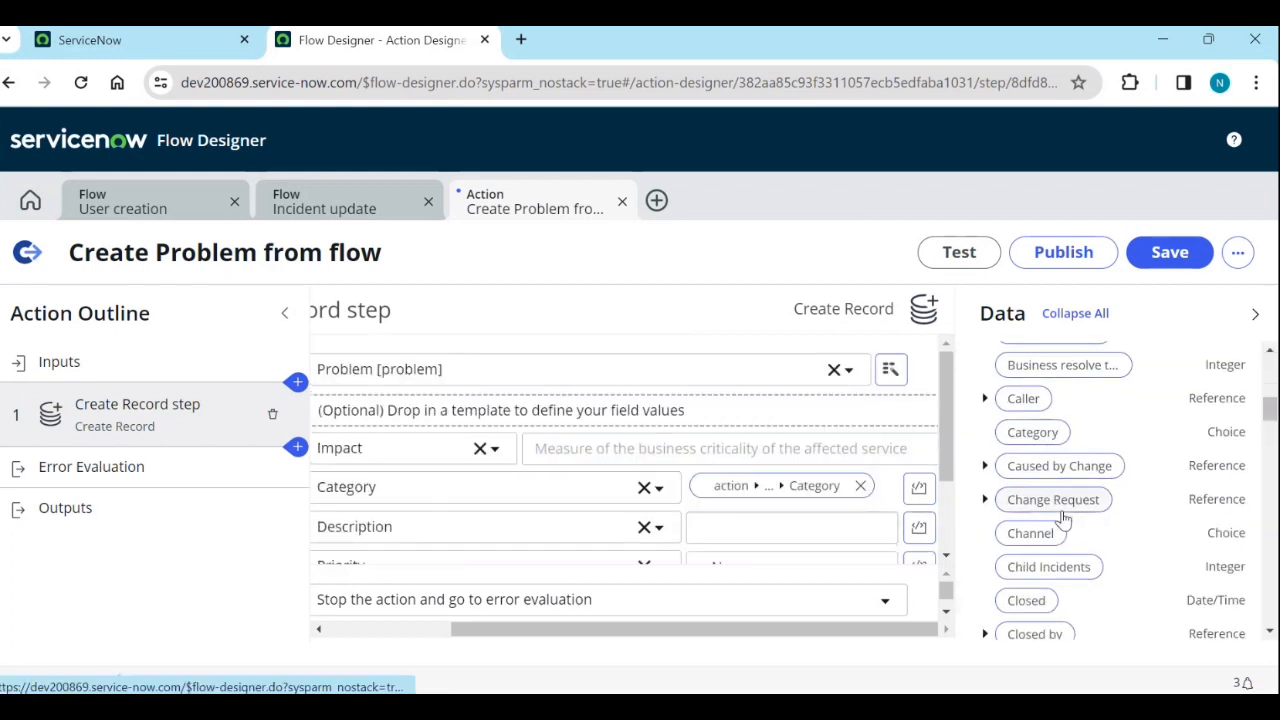
drag(1022, 411, 1054, 503)
scroll(908, 482, down, 2)
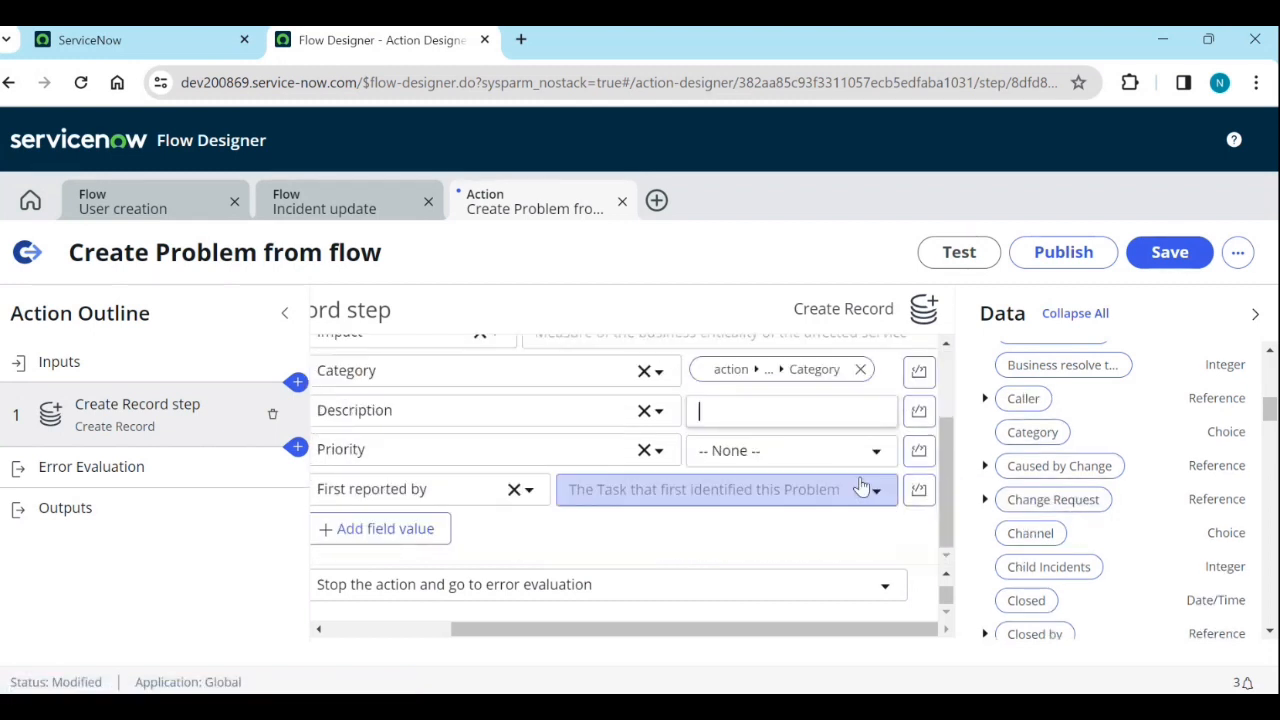
drag(1024, 400, 720, 500)
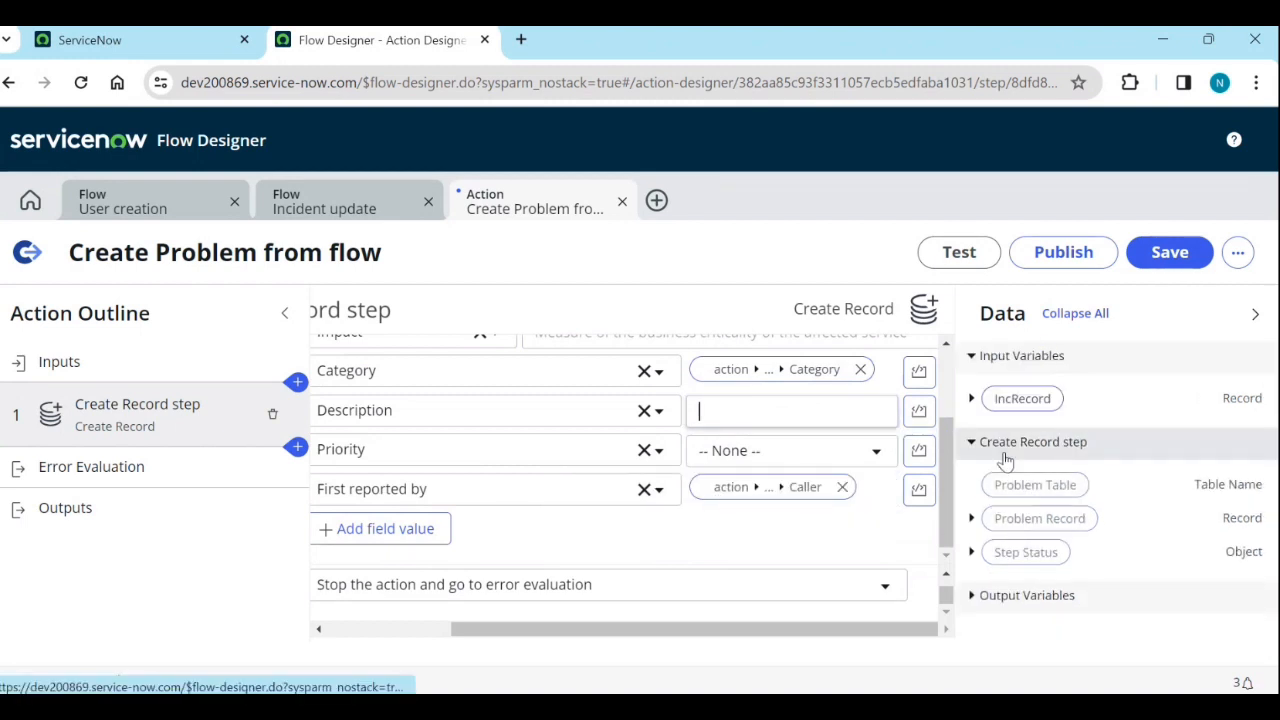
Map the Description value of the IncRecord input to the problem's Description field.
click(971, 400)
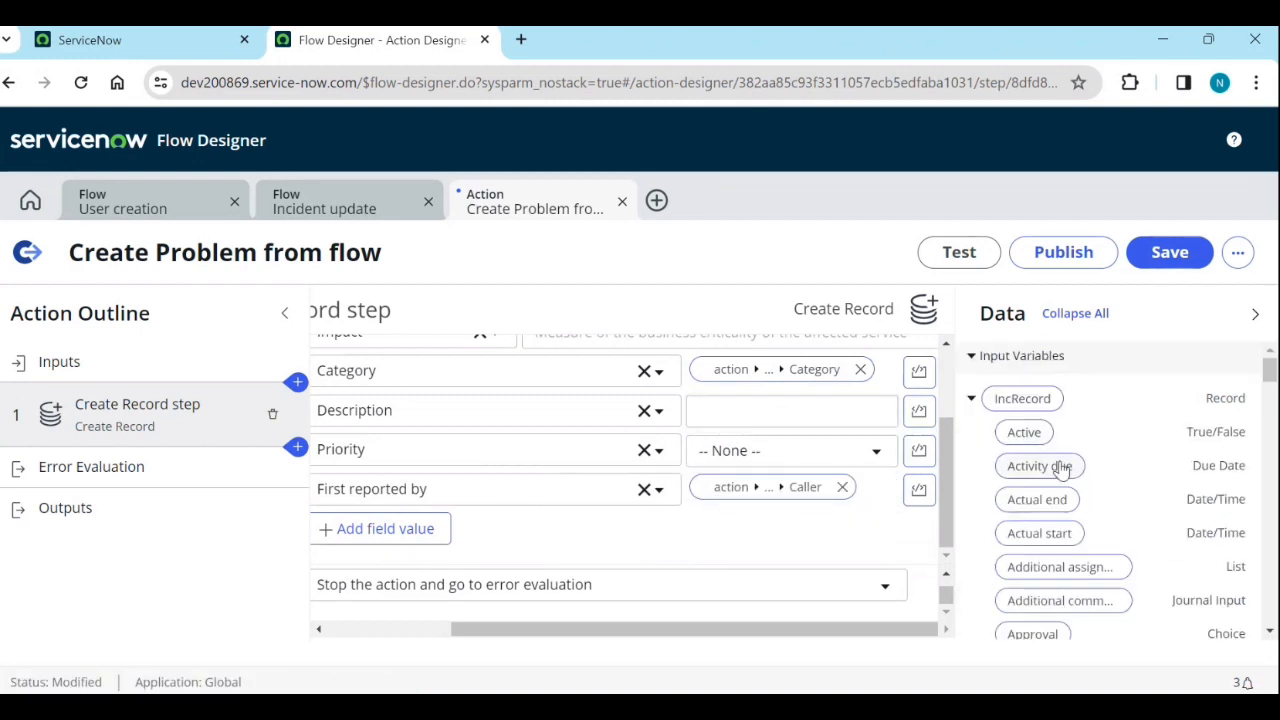
scroll(1063, 473, down, 10)
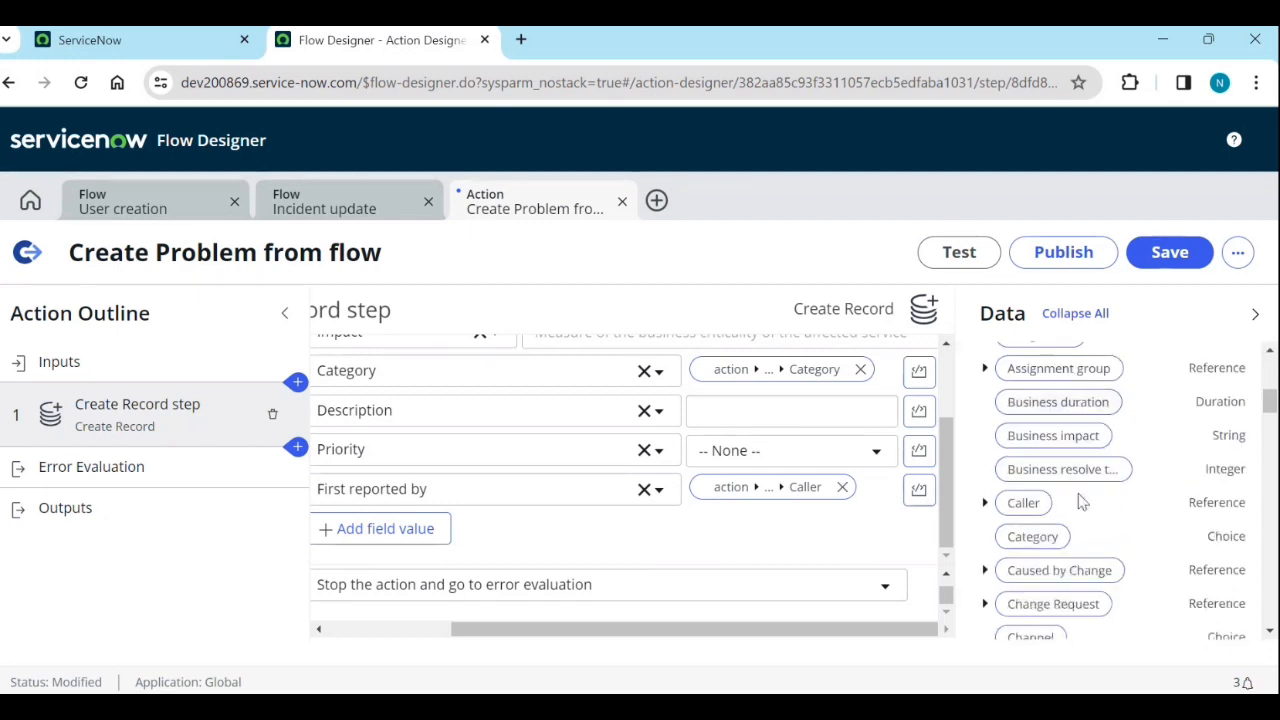
scroll(1080, 508, down, 5)
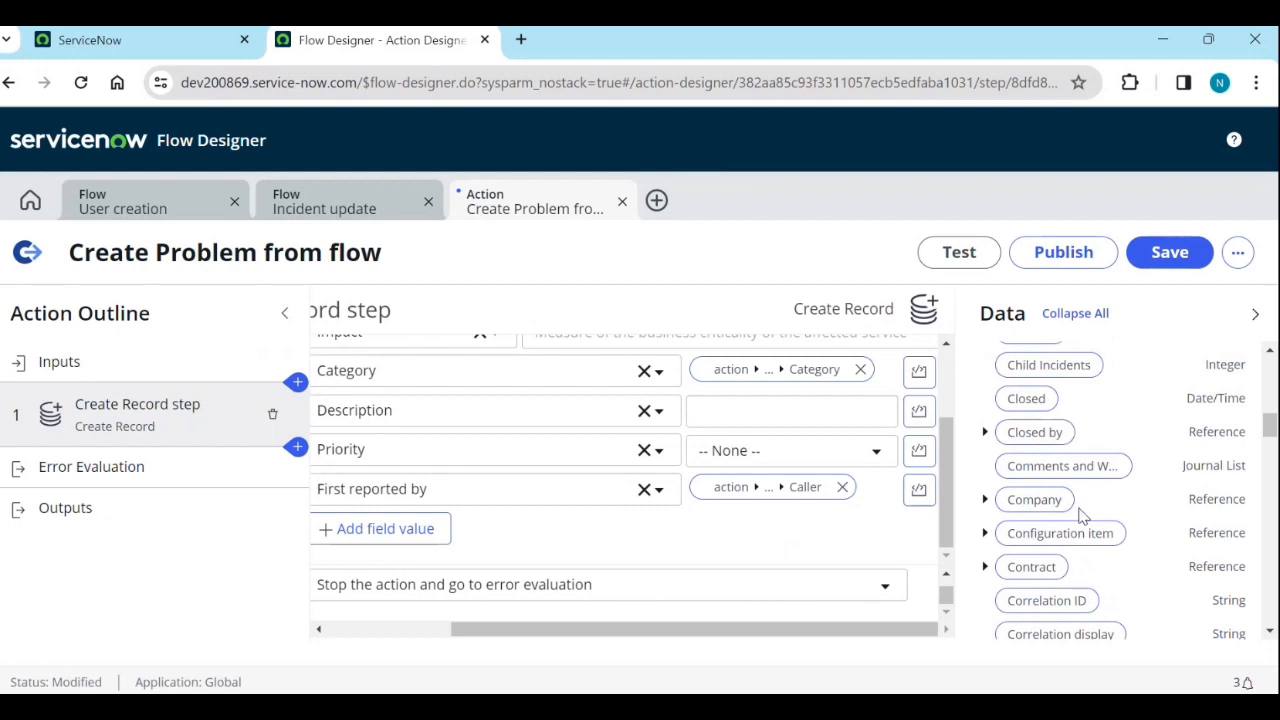
scroll(1080, 513, down, 3)
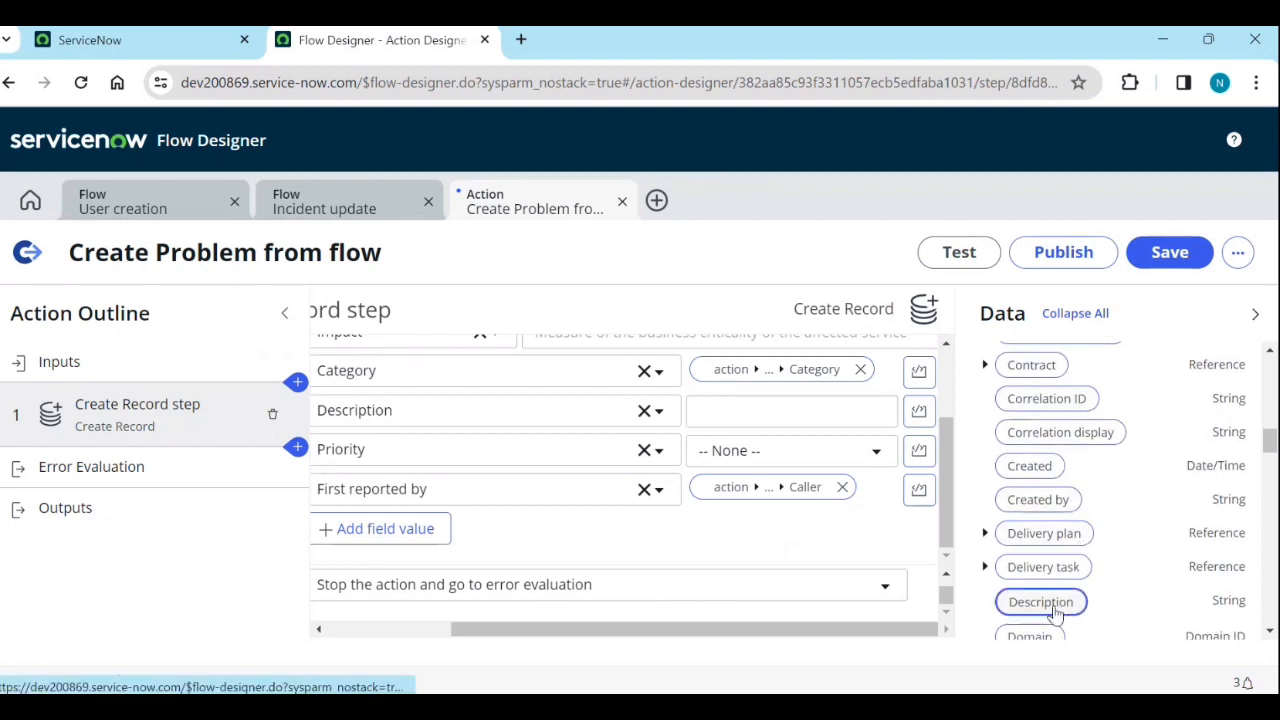
drag(1045, 601, 735, 427)
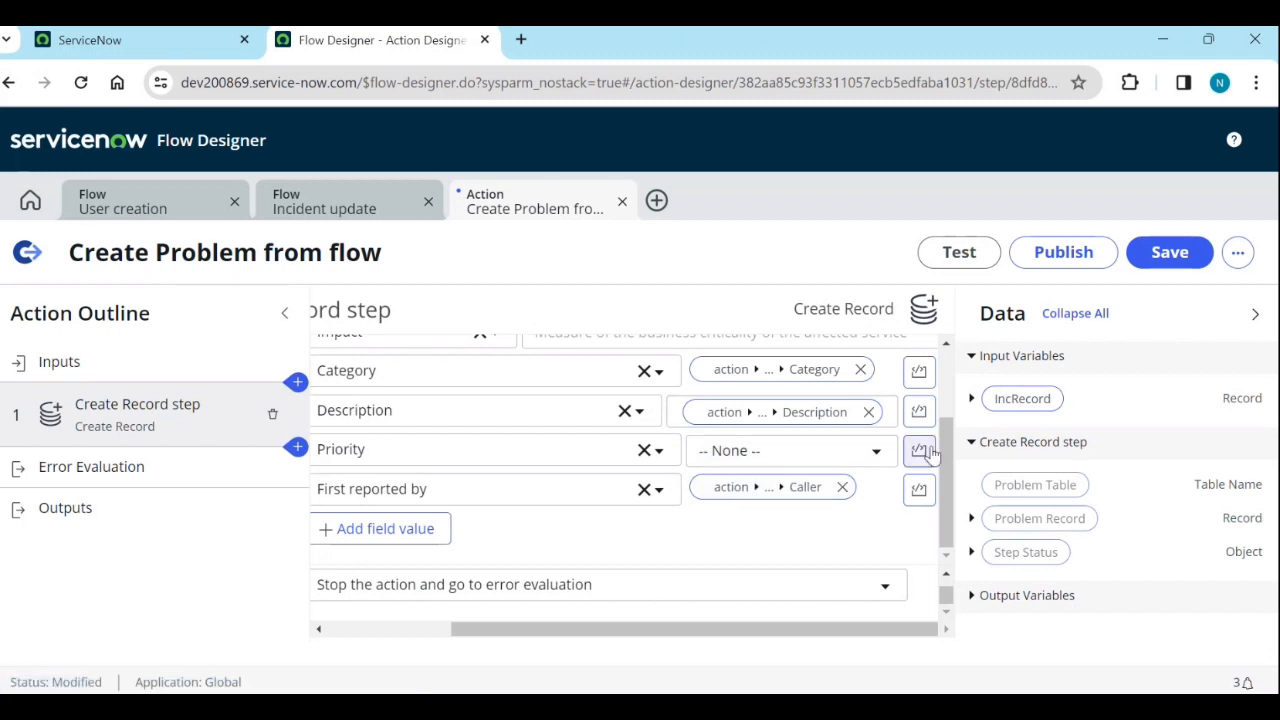
Map the Priority value of the IncRecord input to the problem's Priority field.
click(971, 398)
scroll(1088, 535, down, 9)
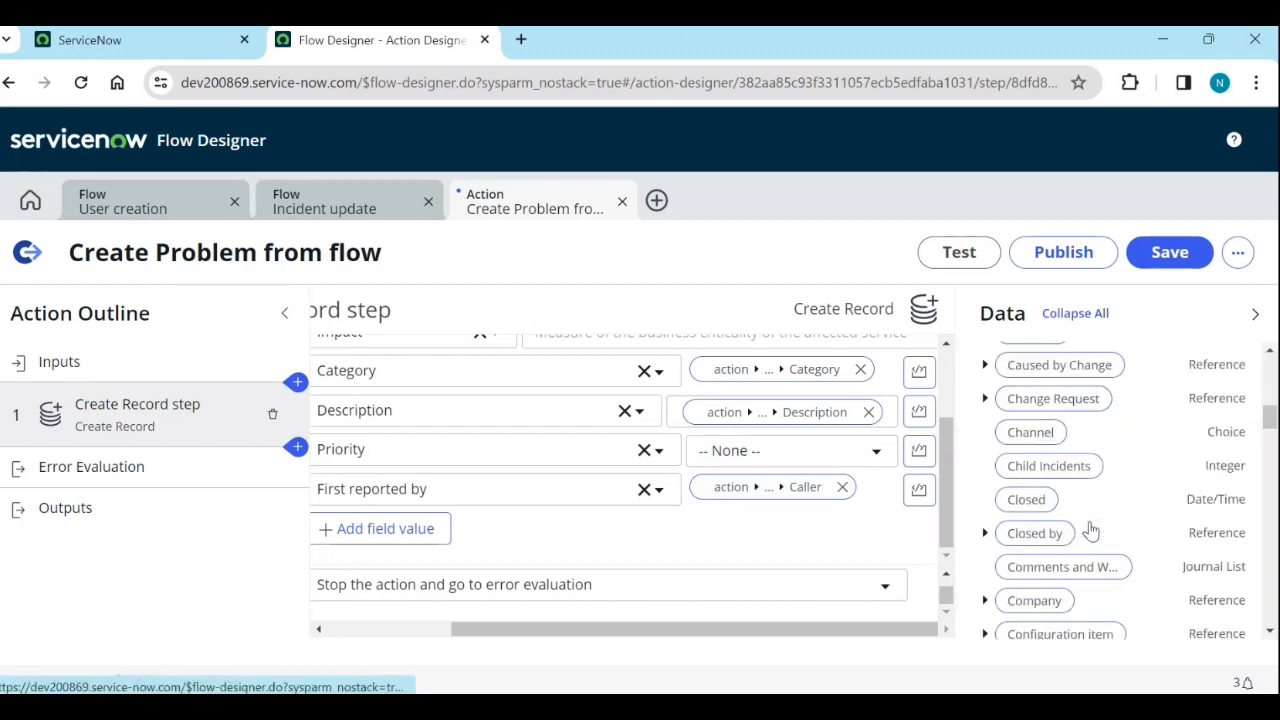
scroll(1088, 540, down, 5)
scroll(1088, 545, down, 9)
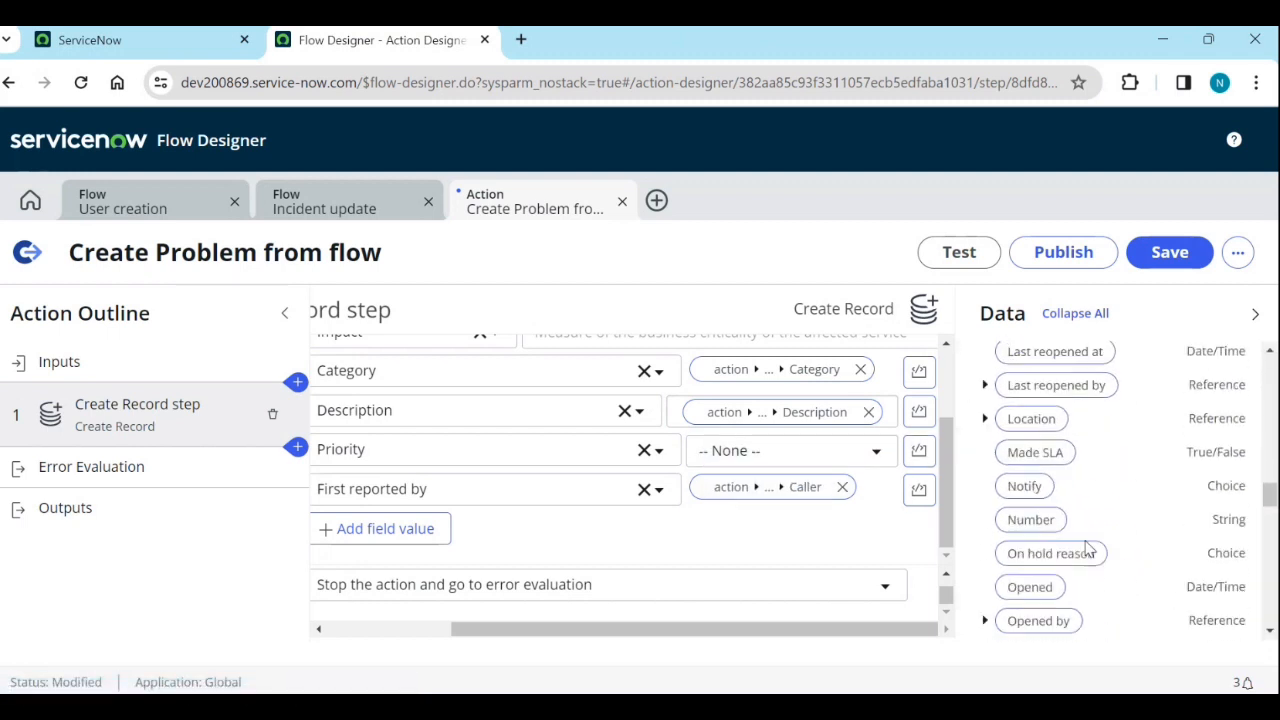
scroll(1068, 553, down, 1)
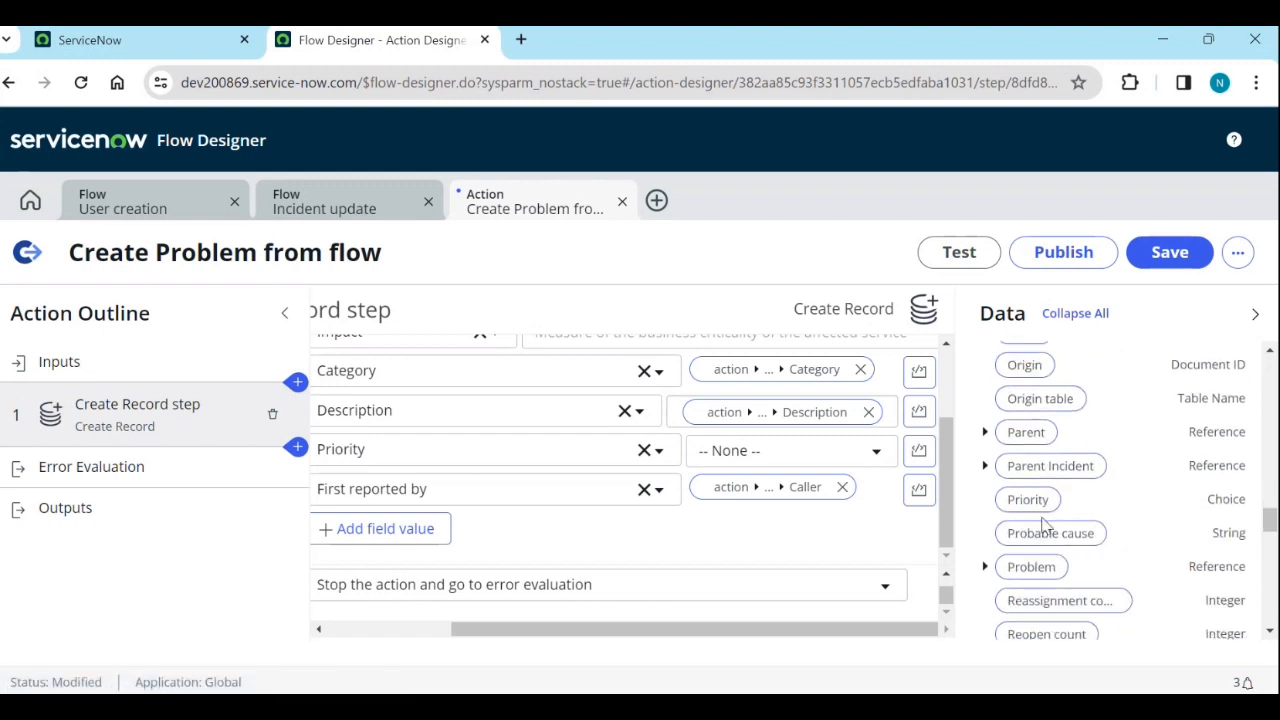
drag(1030, 500, 775, 458)
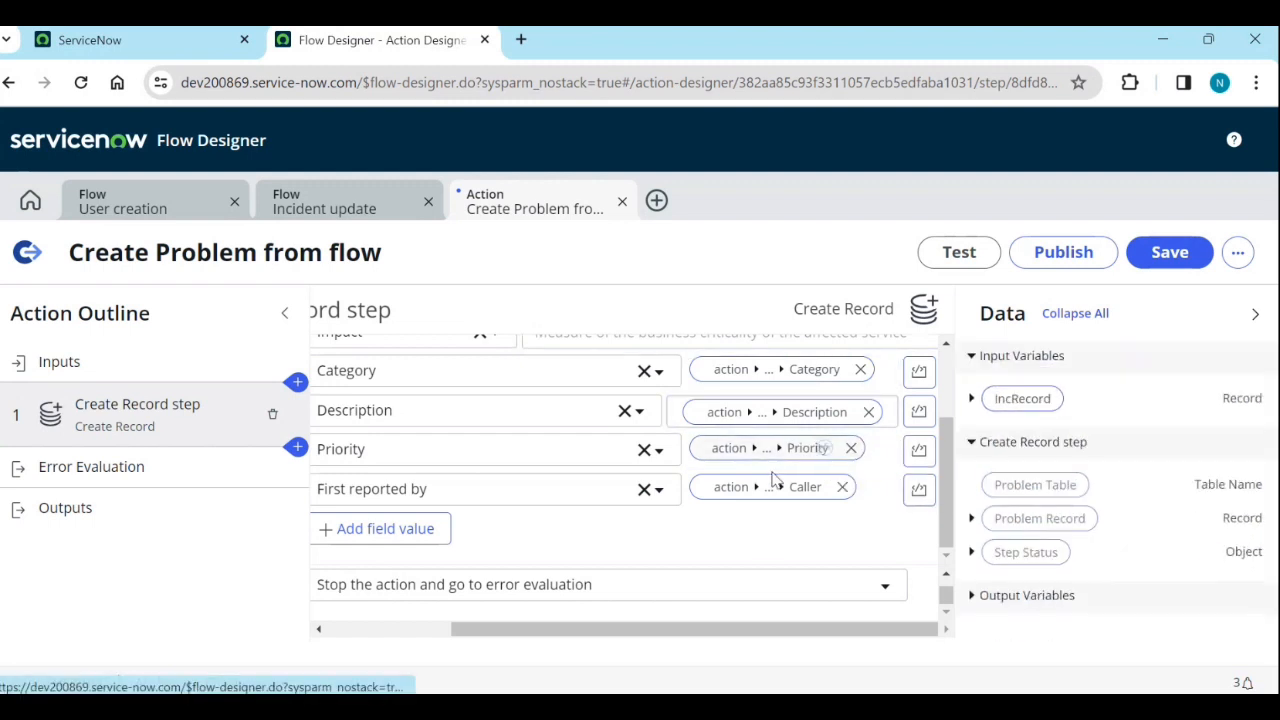
Map the Impact value of the IncRecord input to the problem's Impact field.
scroll(775, 485, up, 3)
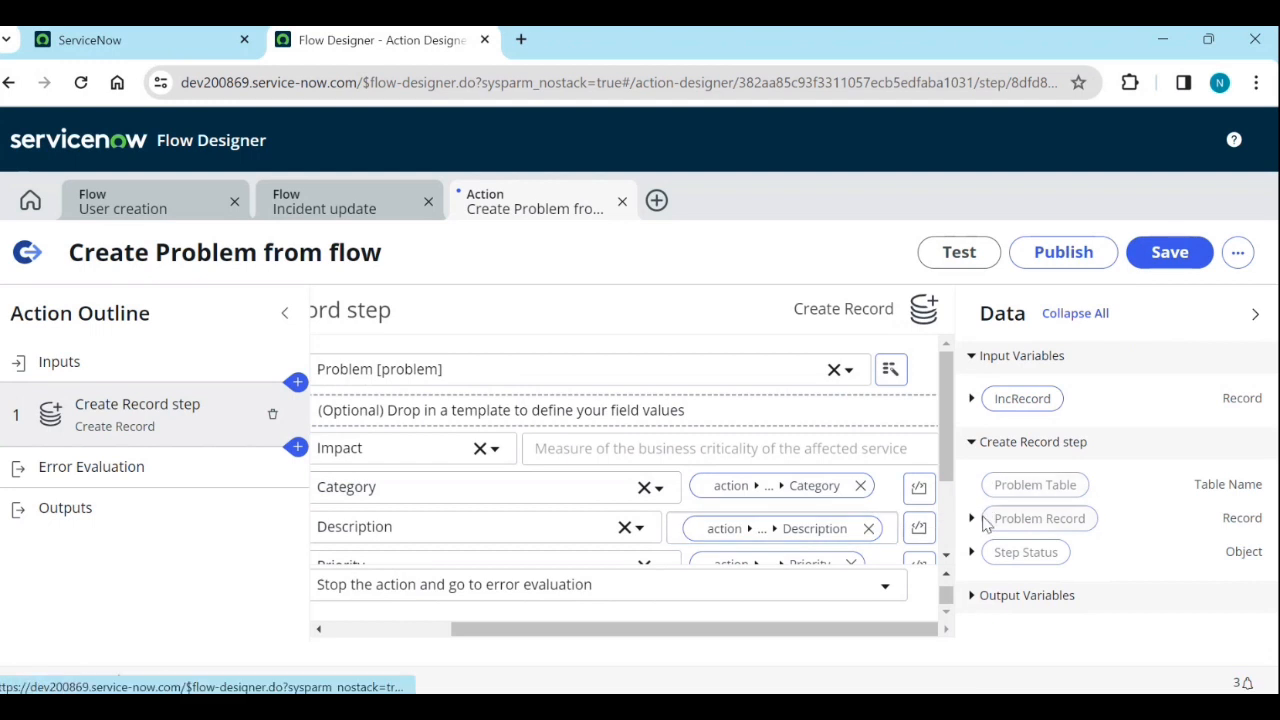
click(970, 399)
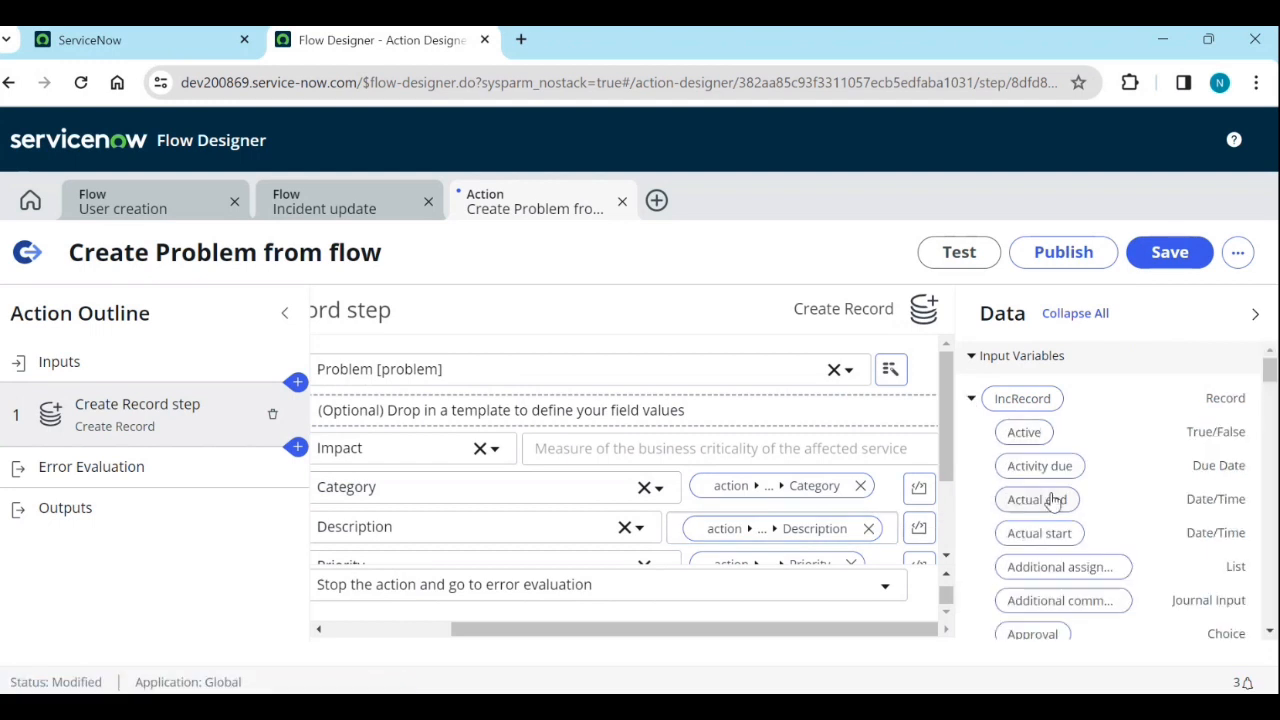
scroll(1052, 500, down, 10)
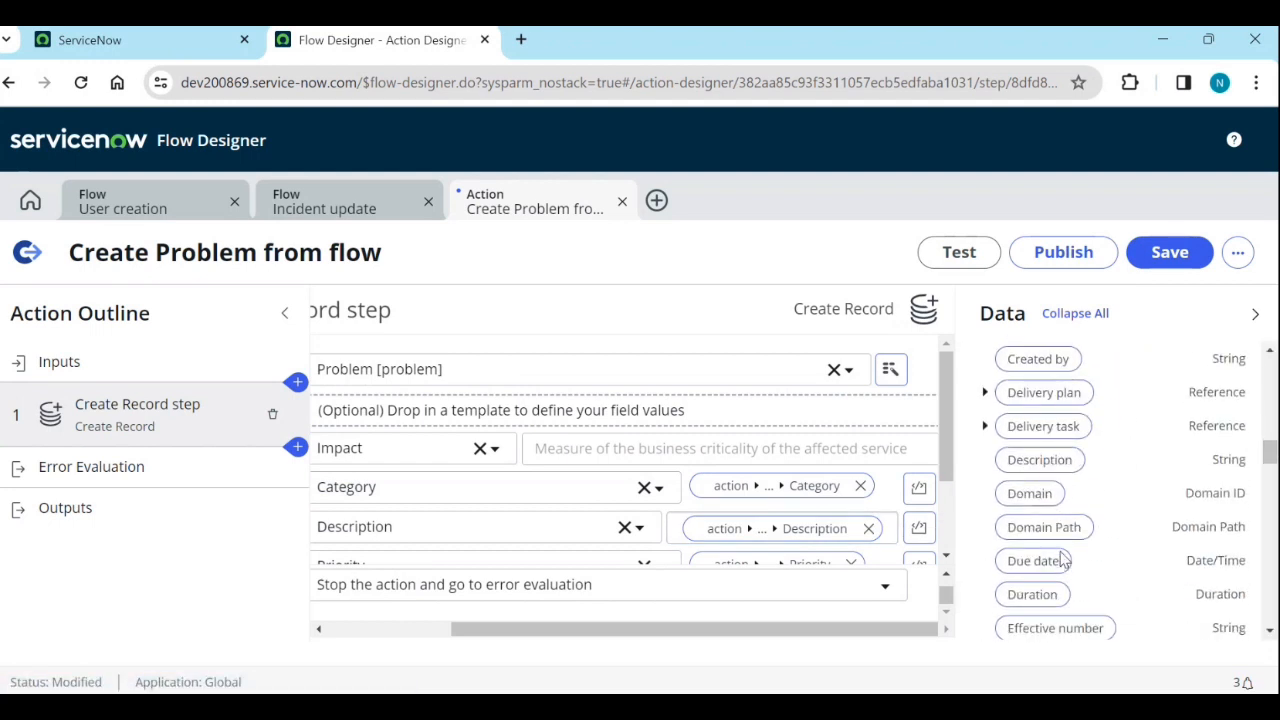
scroll(1062, 560, down, 6)
scroll(1064, 563, down, 6)
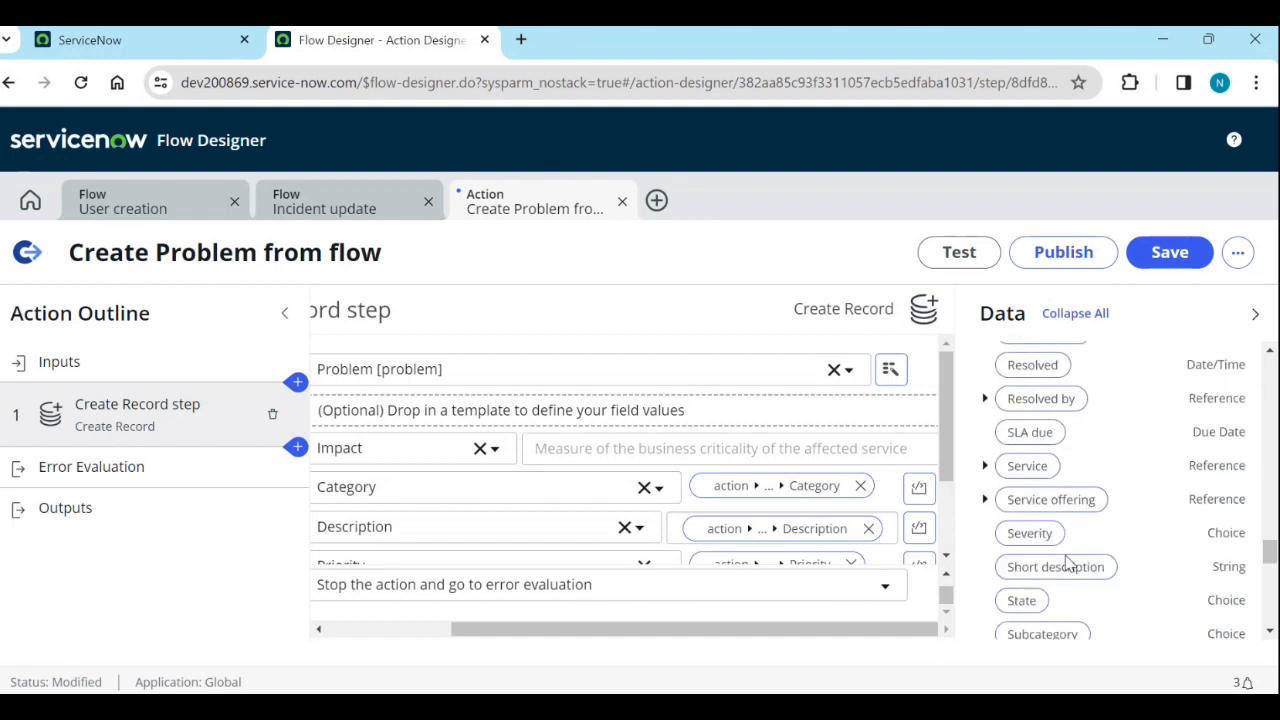
scroll(1066, 562, down, 5)
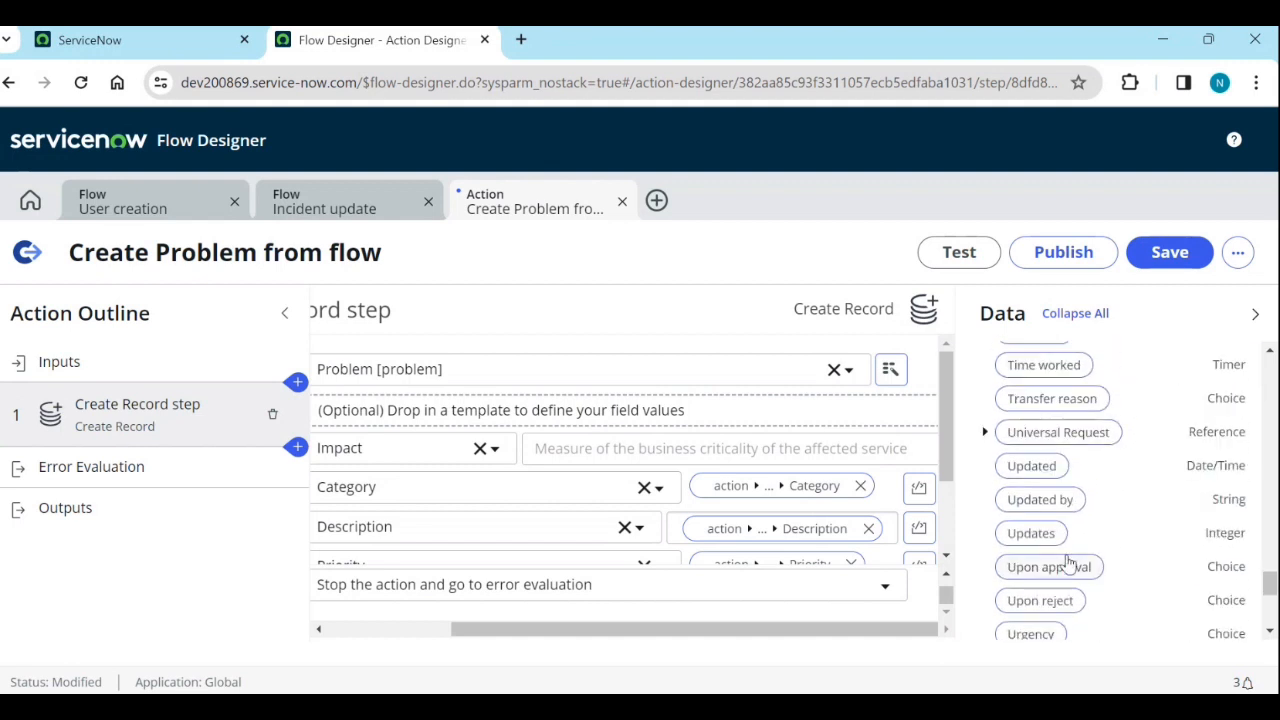
scroll(1082, 541, down, 3)
scroll(1030, 500, up, 5)
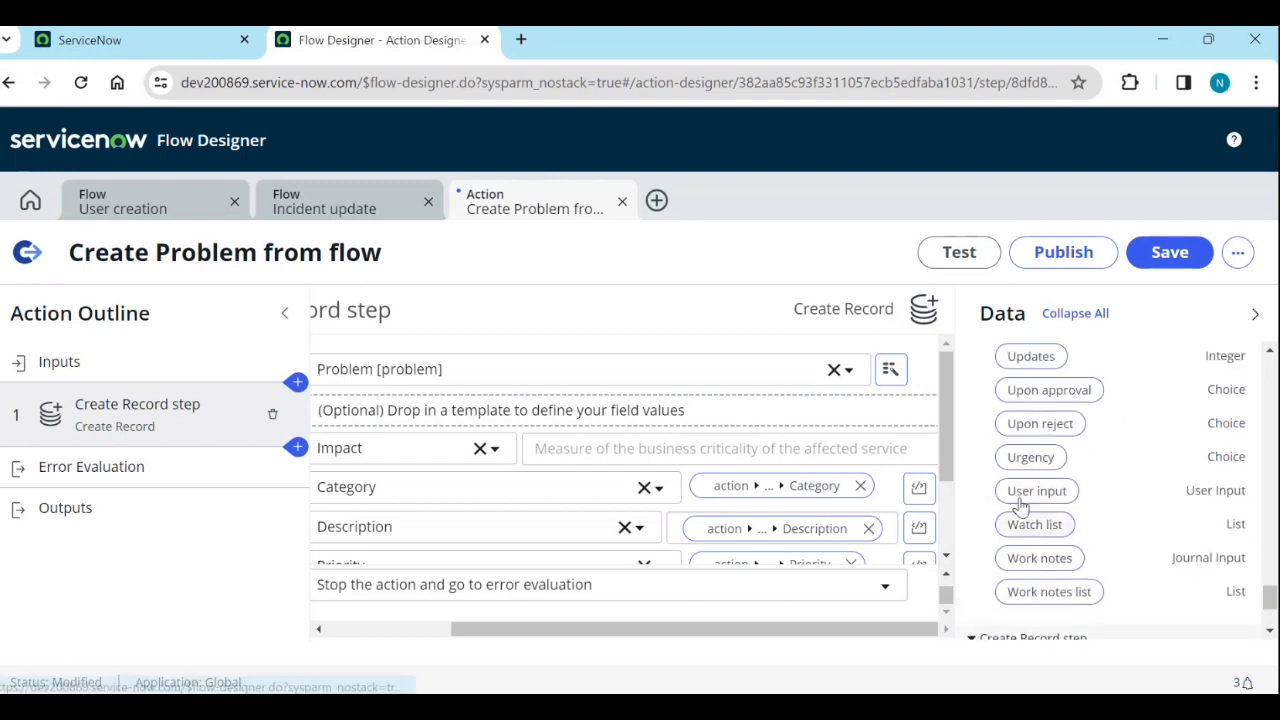
scroll(1040, 503, up, 4)
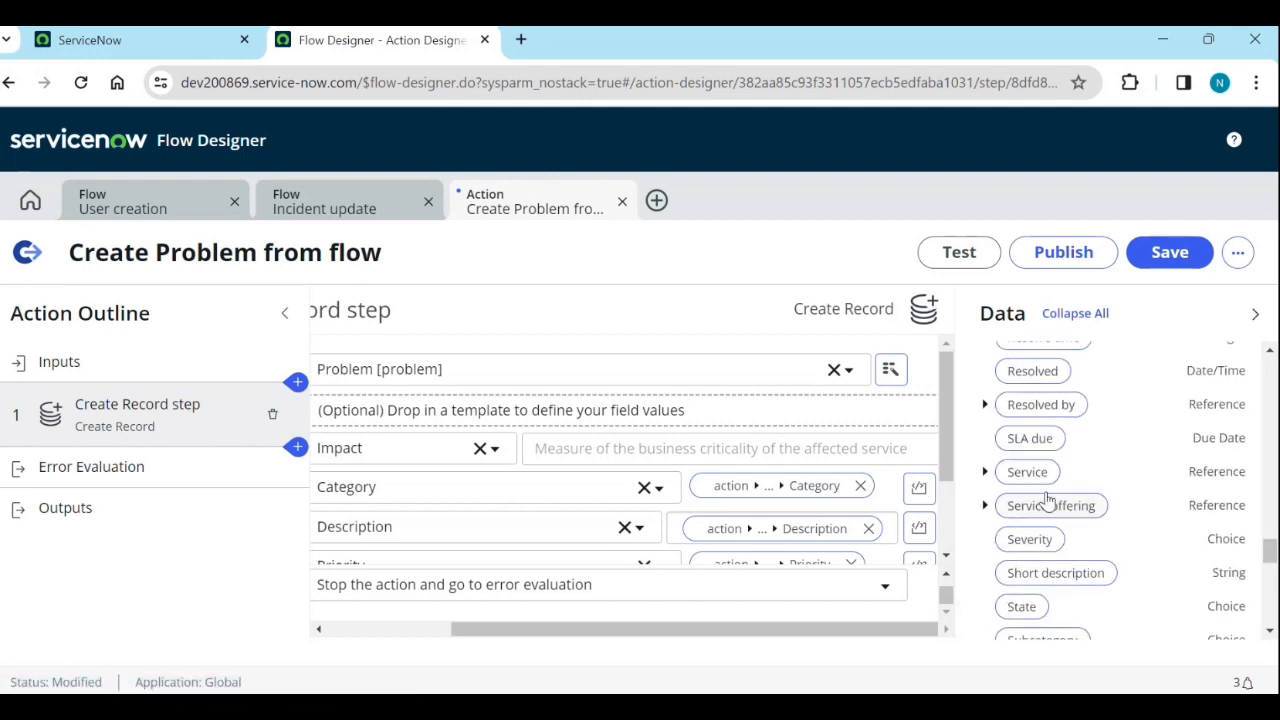
scroll(1045, 500, up, 5)
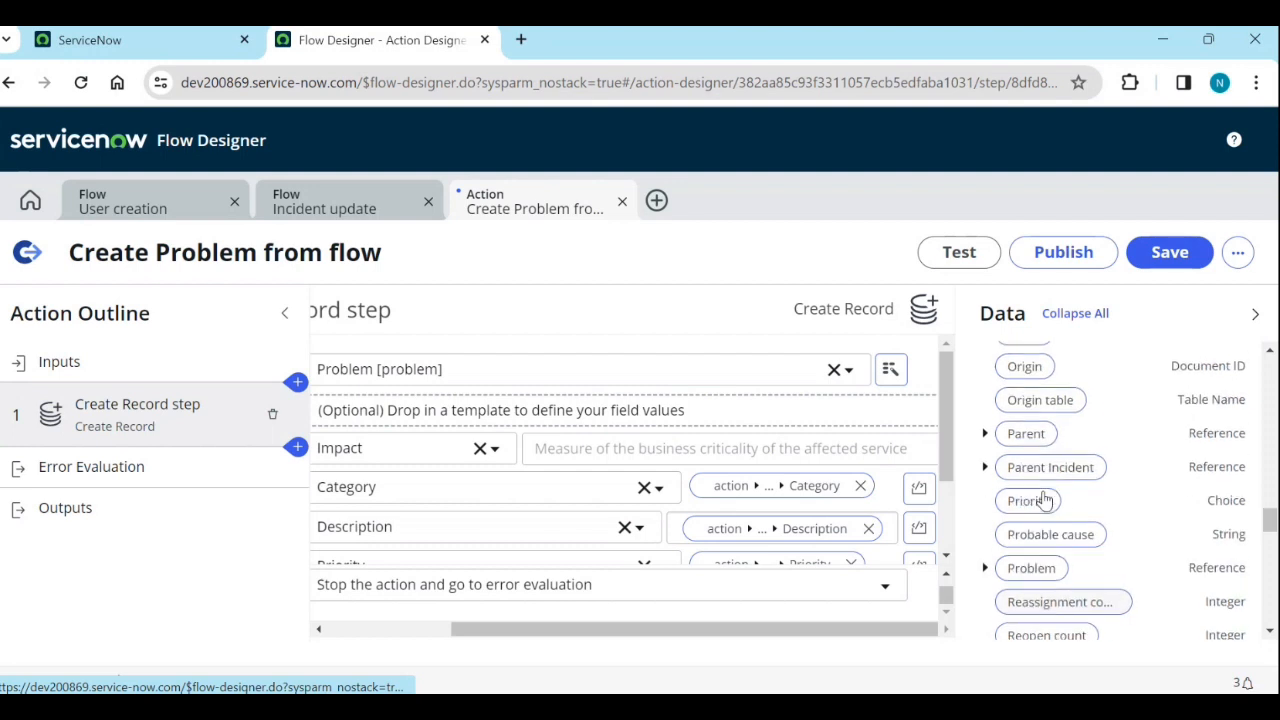
scroll(1045, 500, up, 5)
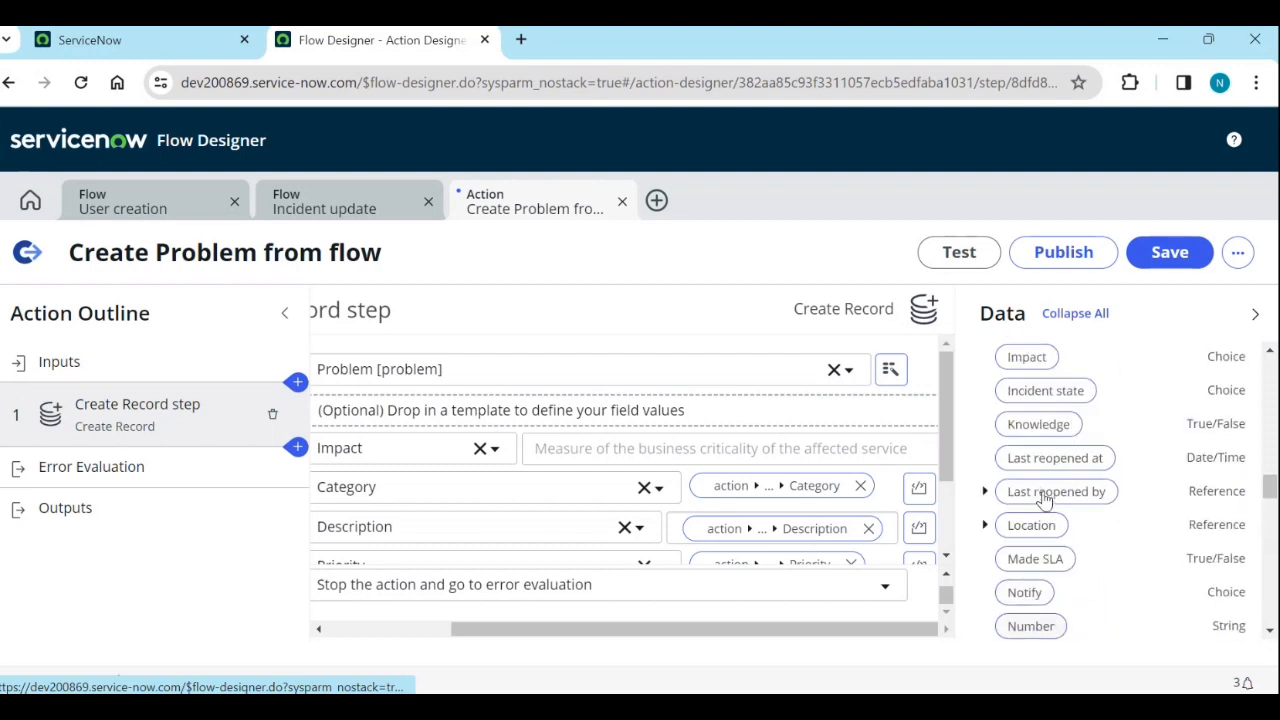
drag(1036, 440, 857, 449)
Add a field value row for Related Incidents below First reported by in the Create Record step.
scroll(522, 502, down, 2)
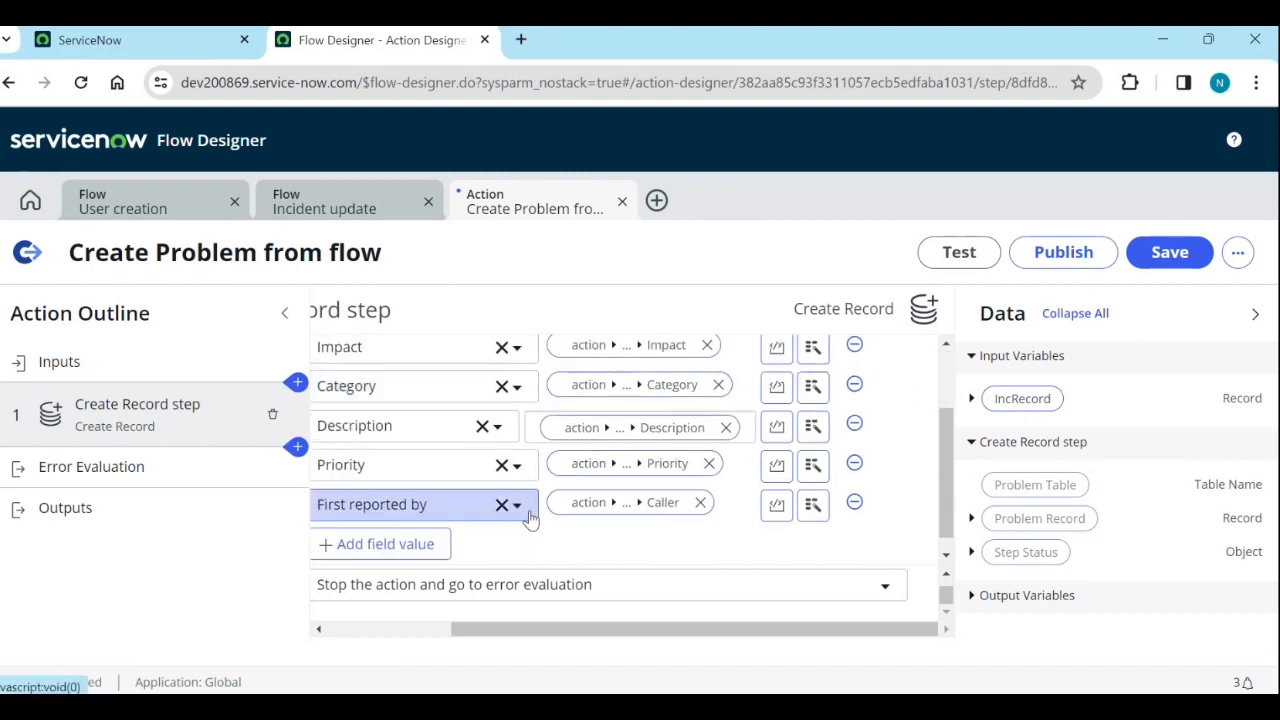
scroll(537, 523, down, 1)
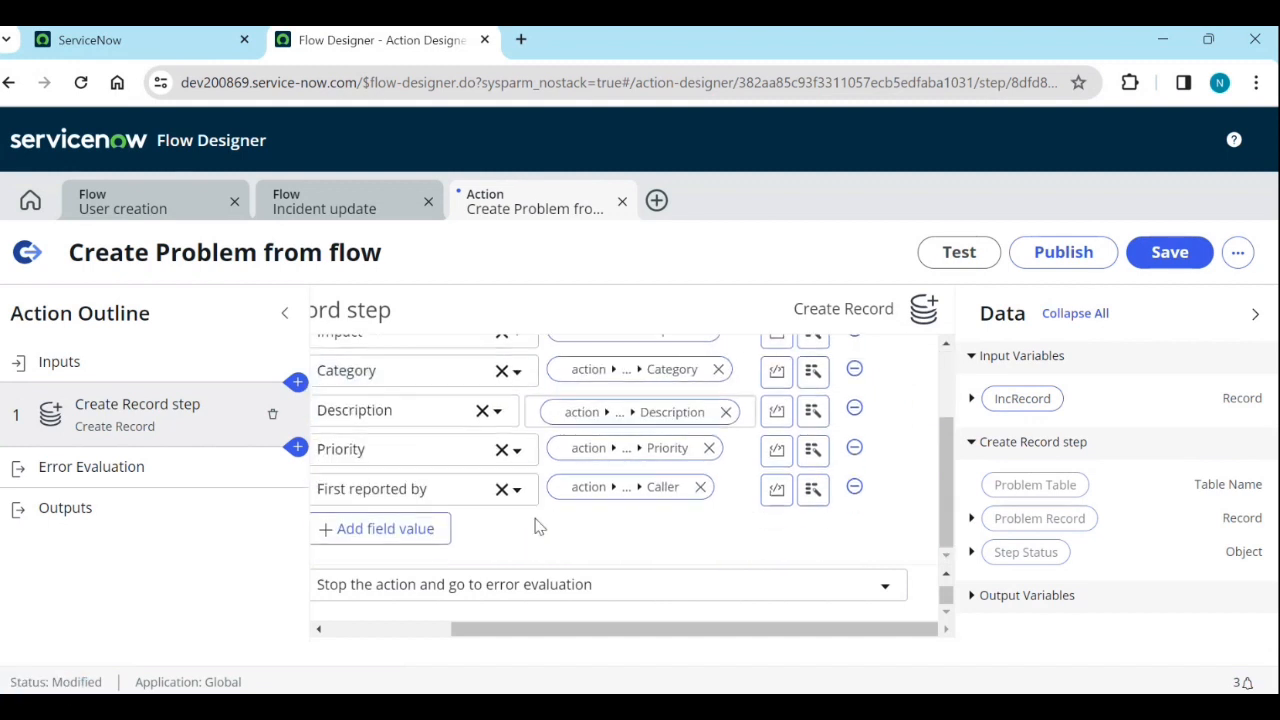
click(403, 541)
click(549, 538)
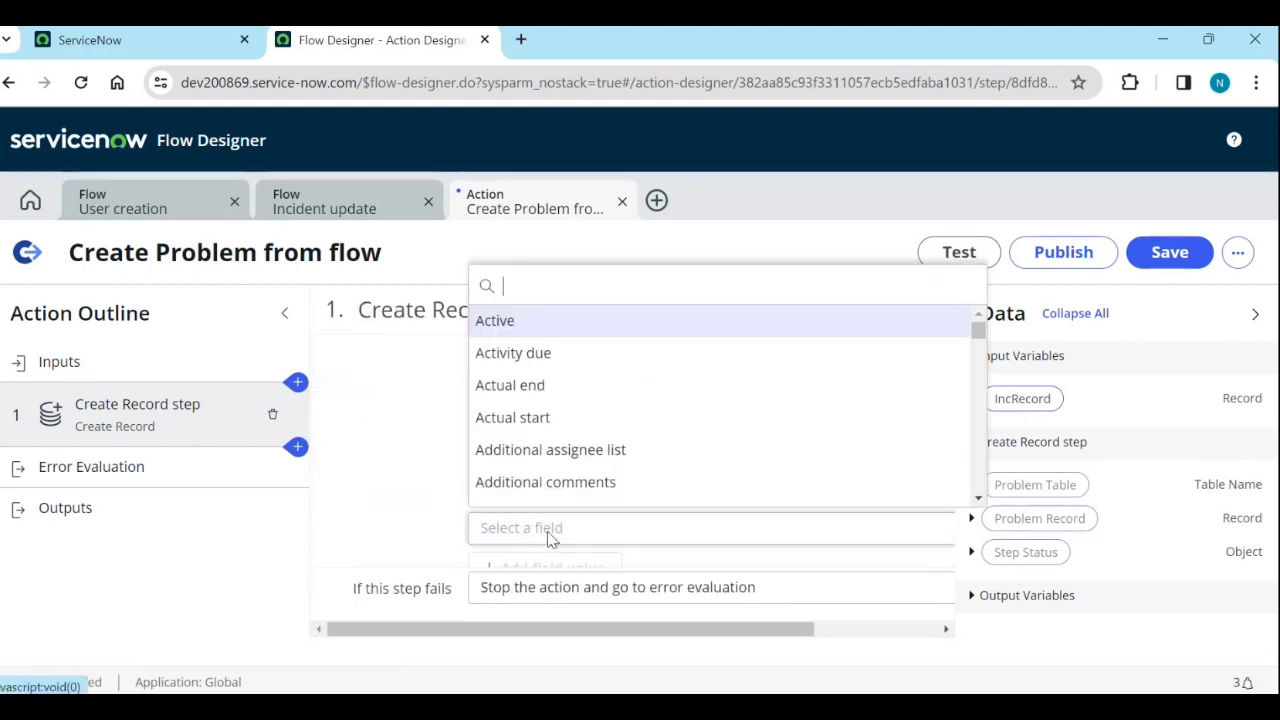
text(re)
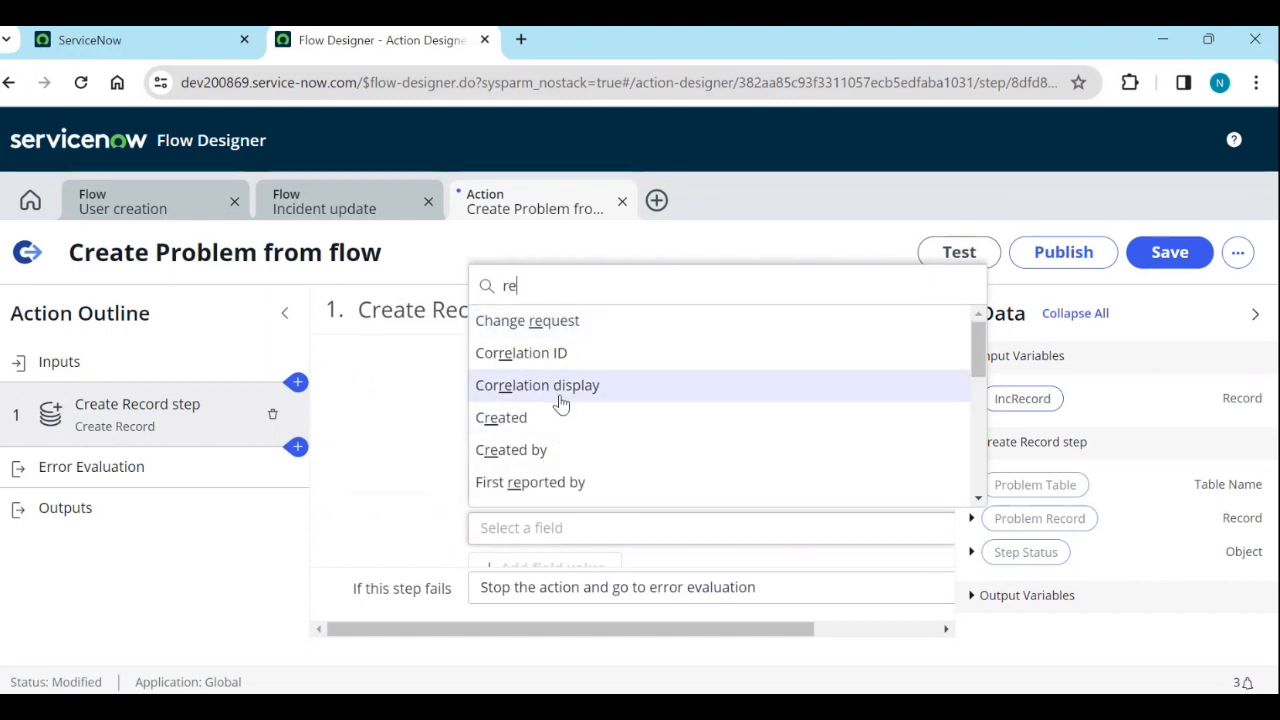
scroll(562, 410, down, 4)
scroll(562, 418, down, 1)
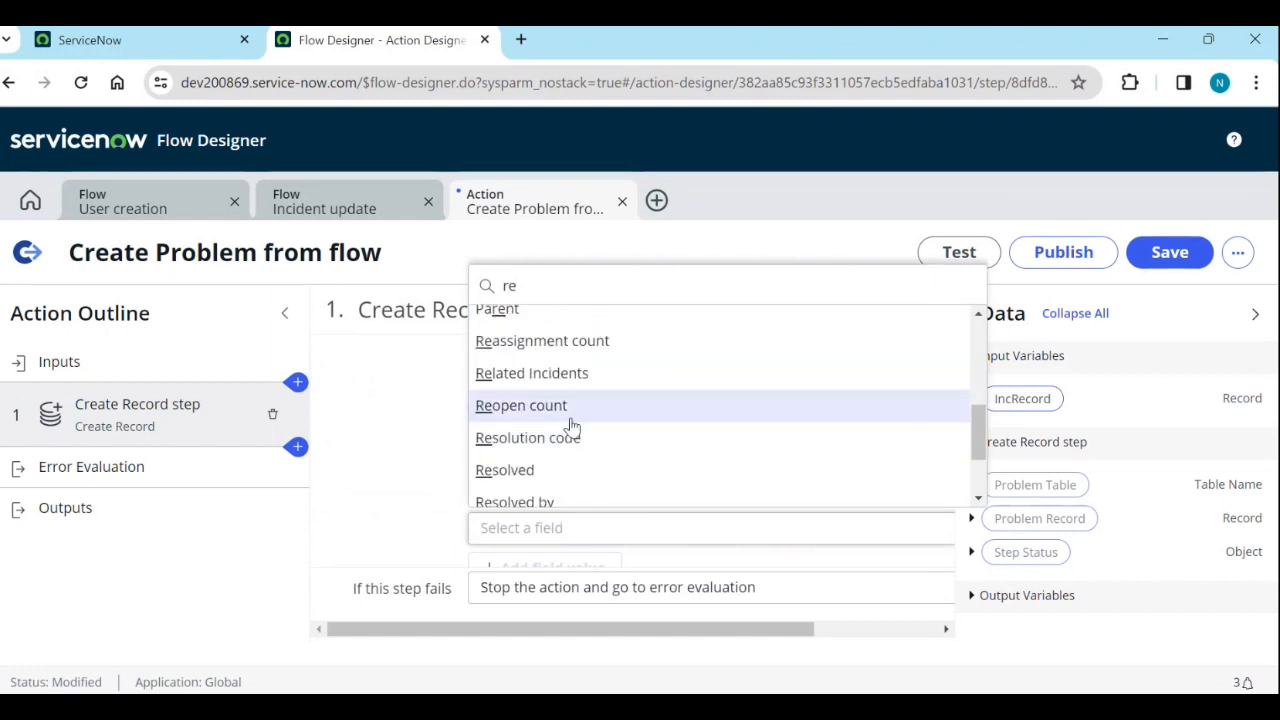
click(573, 390)
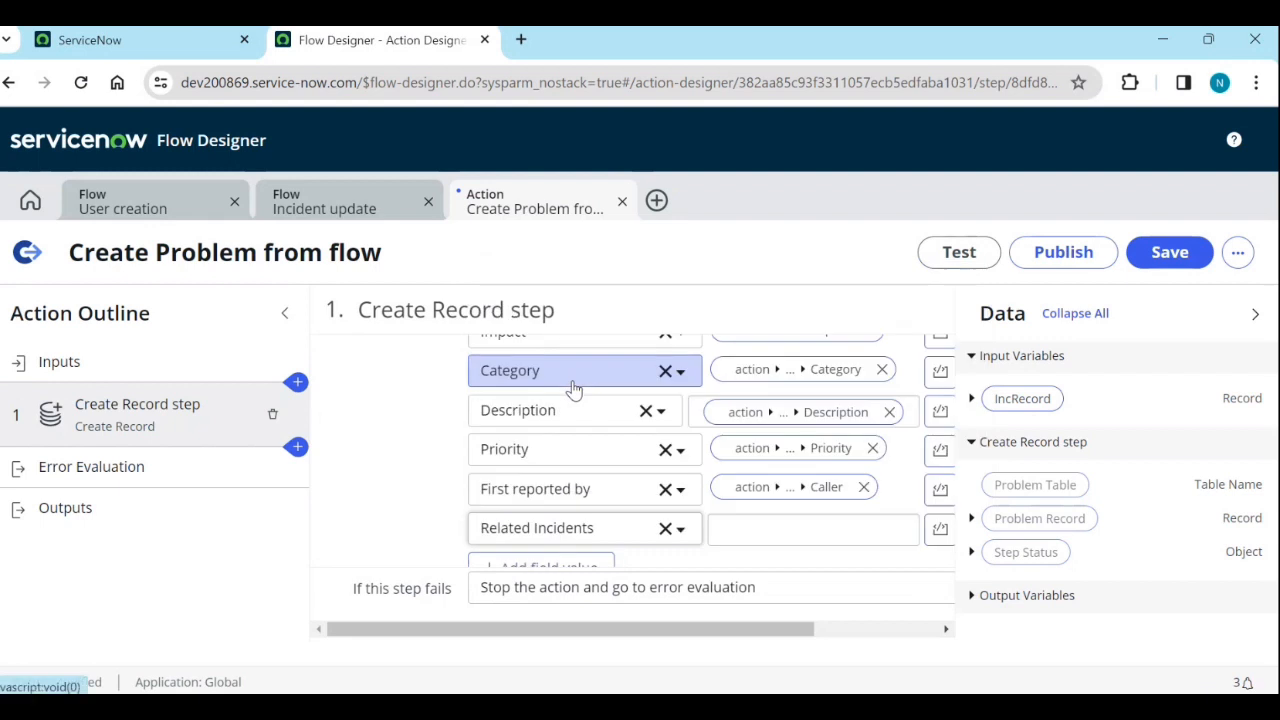
drag(602, 628, 714, 634)
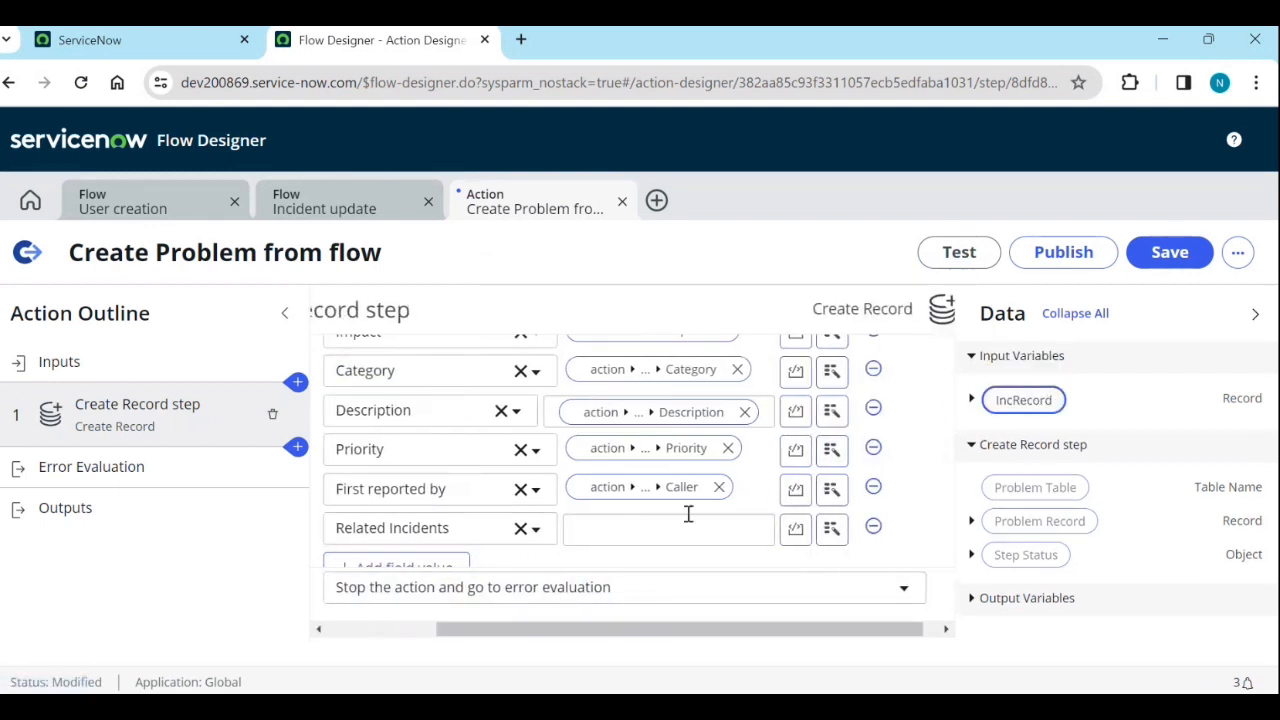
Try to map the IncRecord input to the Related Incidents field in the Create Record step.
drag(1005, 402, 667, 535)
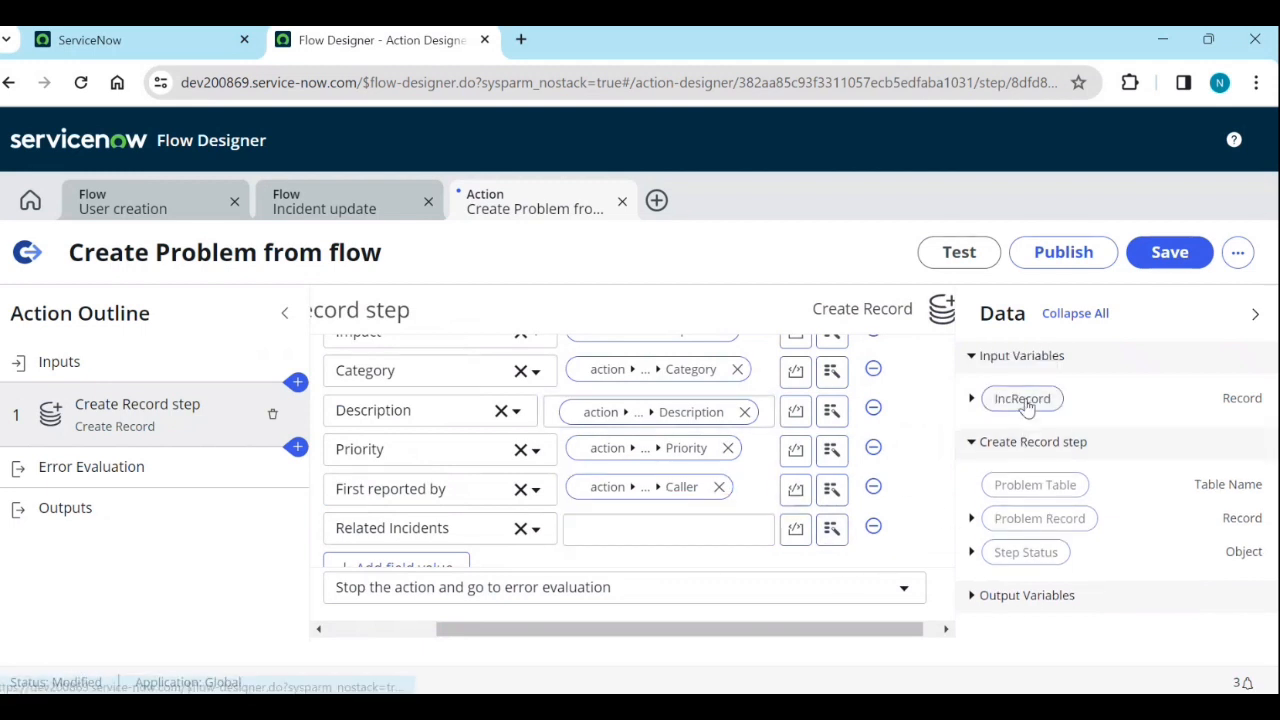
drag(1021, 399, 683, 531)
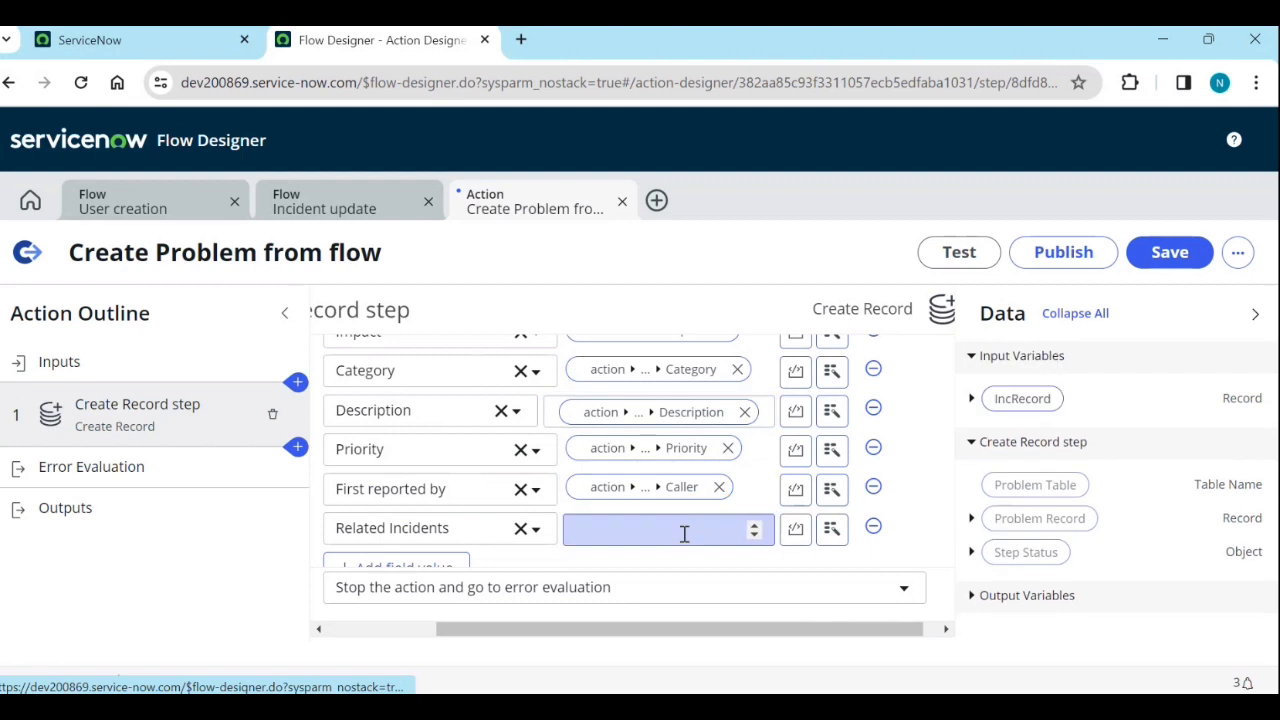
Reselect Related Incidents as the field below First reported by and try again to fill its value from the IncRecord input.
click(520, 529)
click(526, 536)
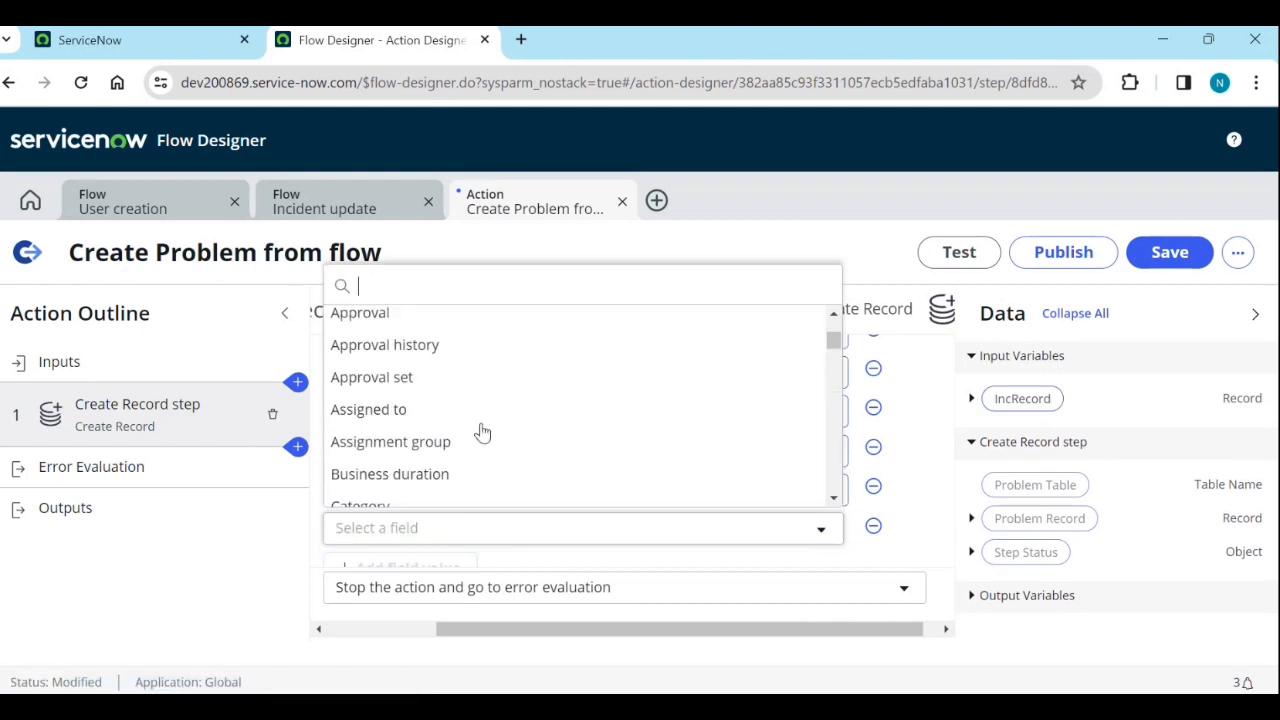
scroll(480, 431, down, 8)
scroll(478, 451, down, 6)
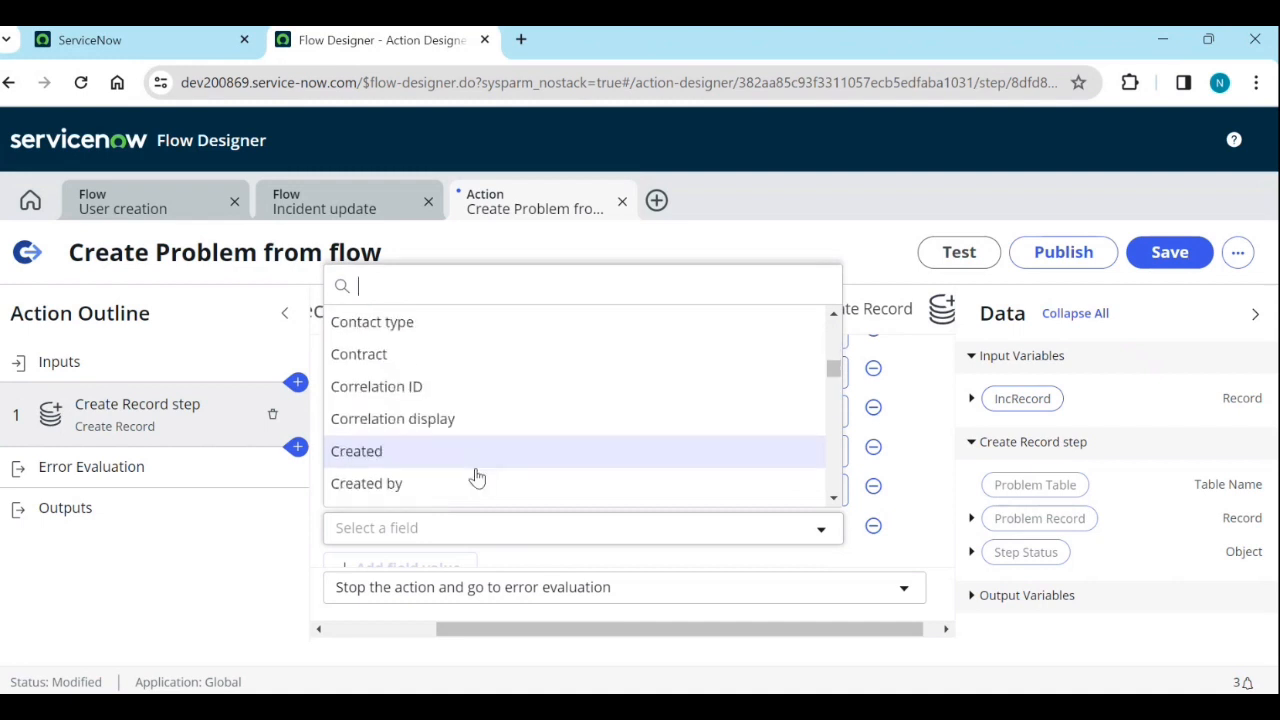
text(in)
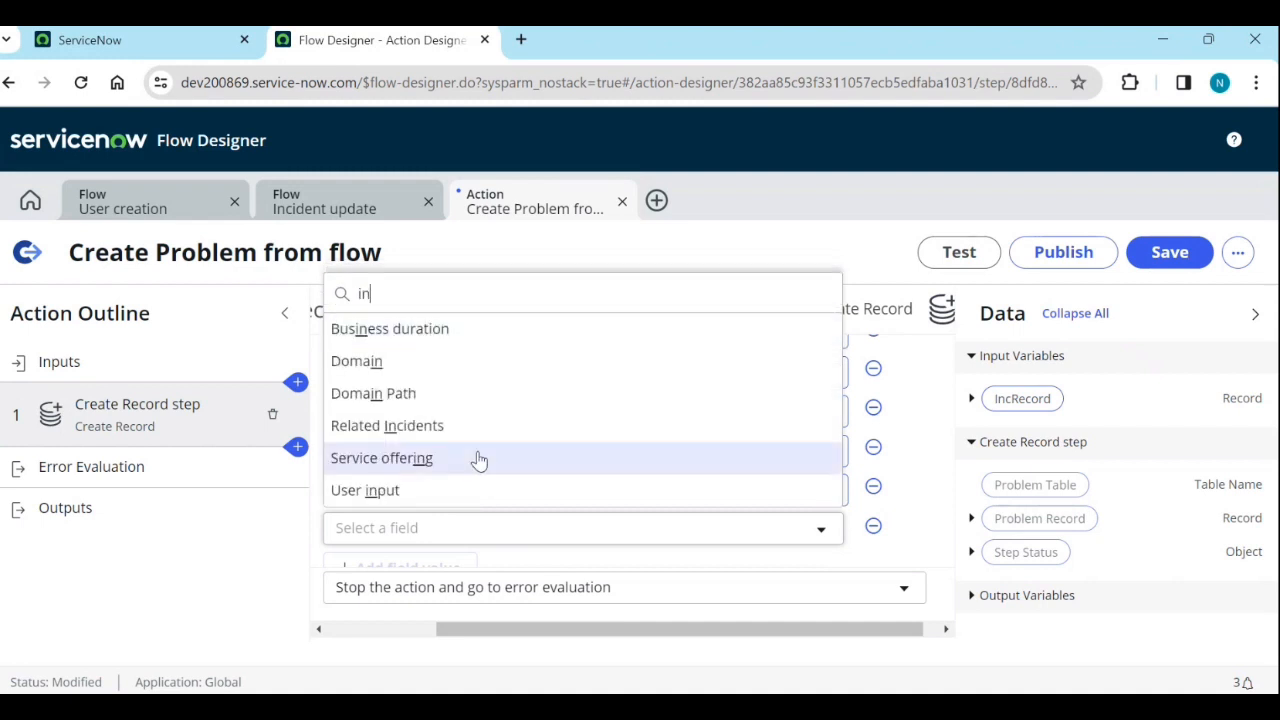
text(c)
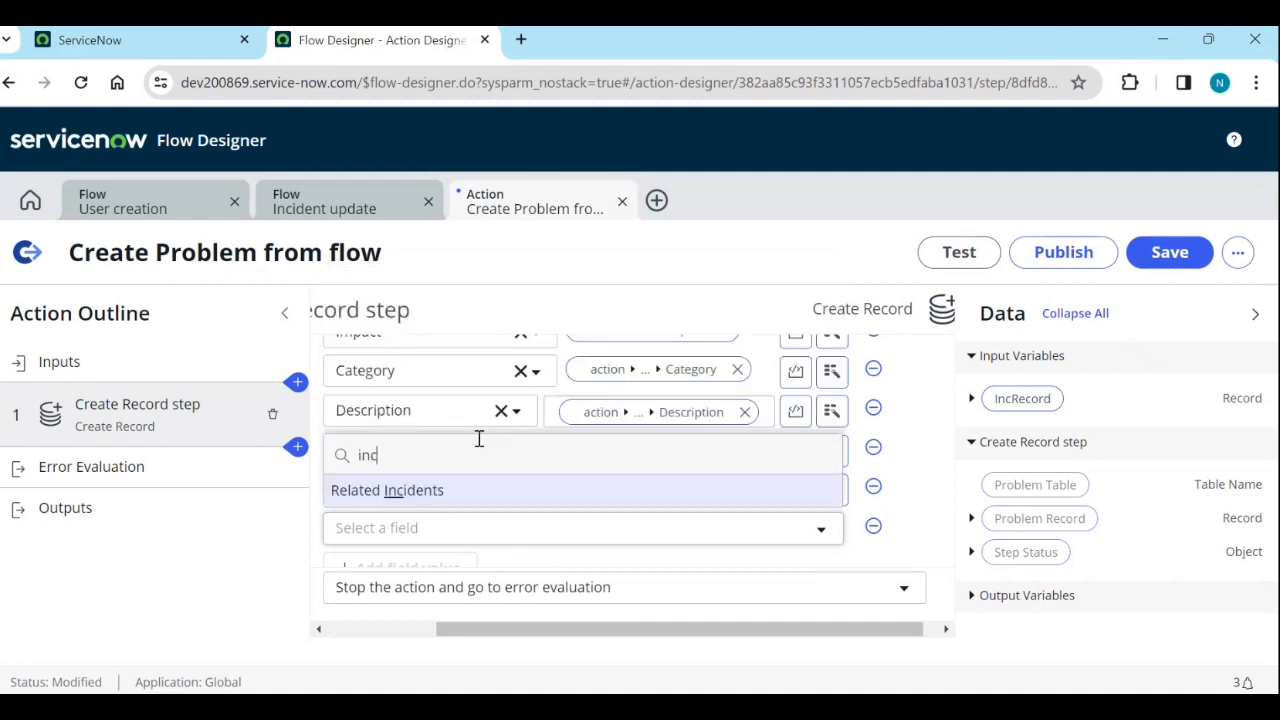
click(476, 492)
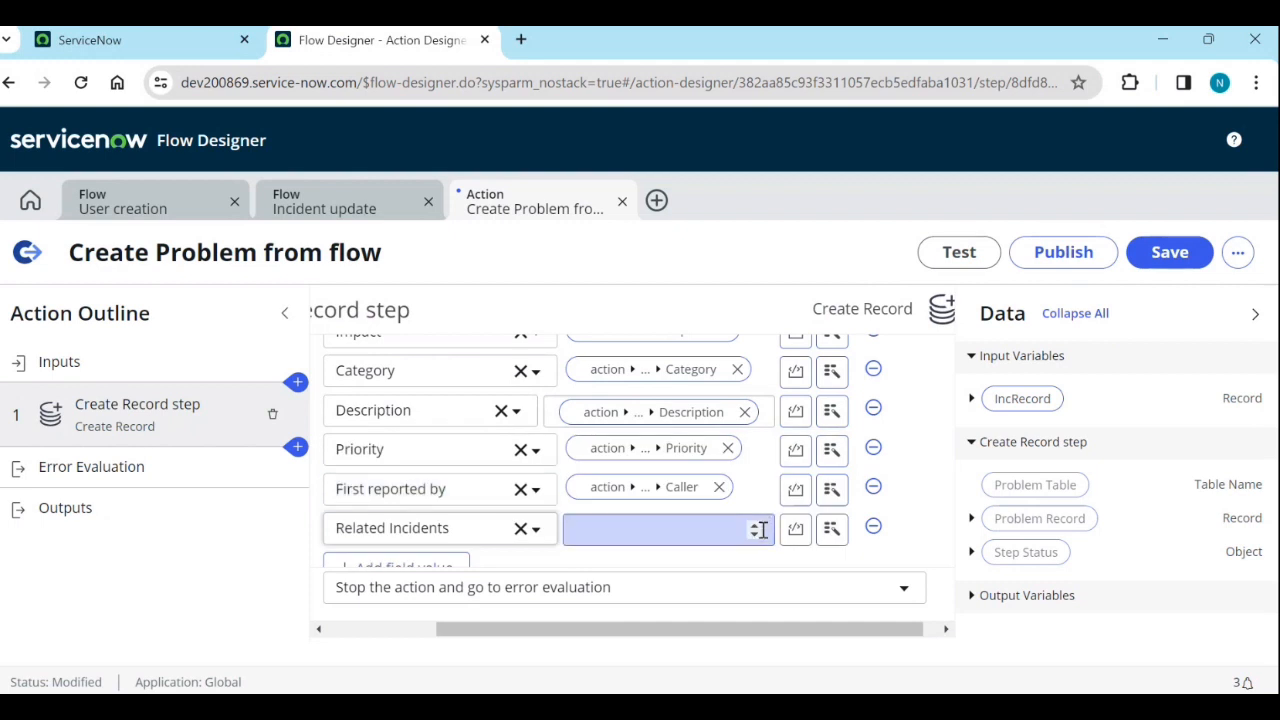
click(971, 399)
drag(1020, 400, 757, 532)
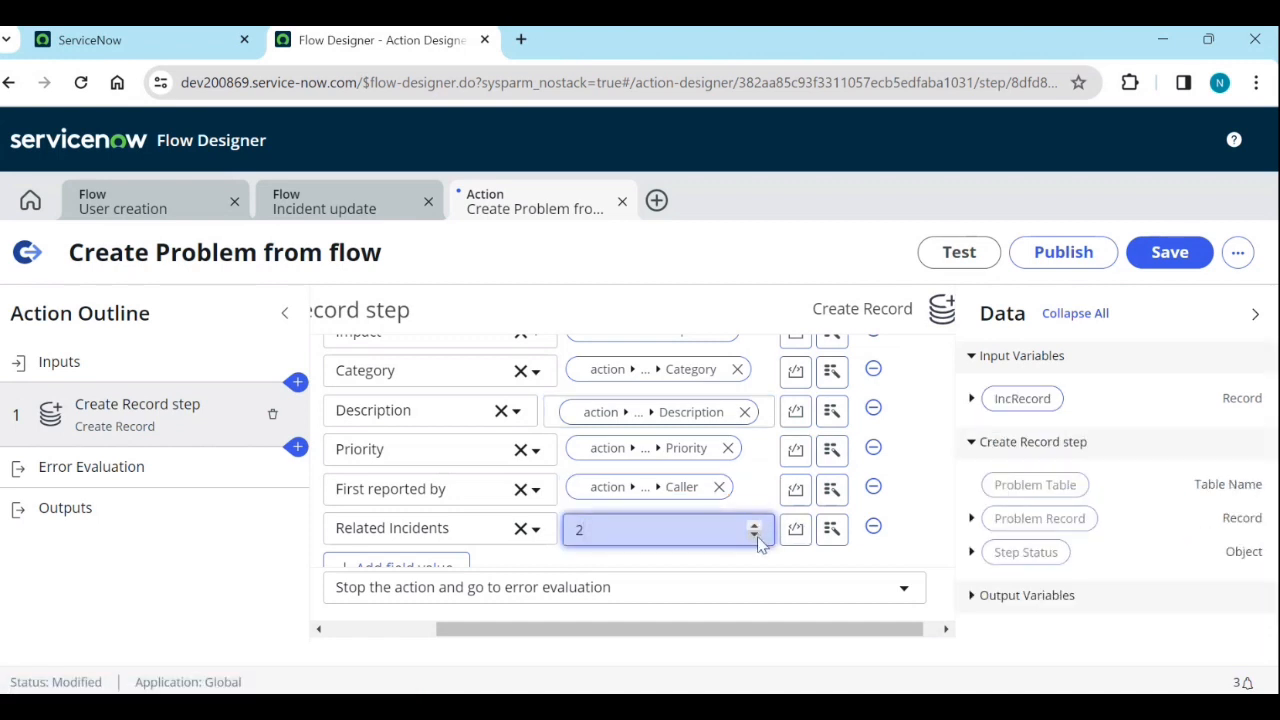
Clear the Related Incidents selection from the last field value row and save the action.
click(521, 530)
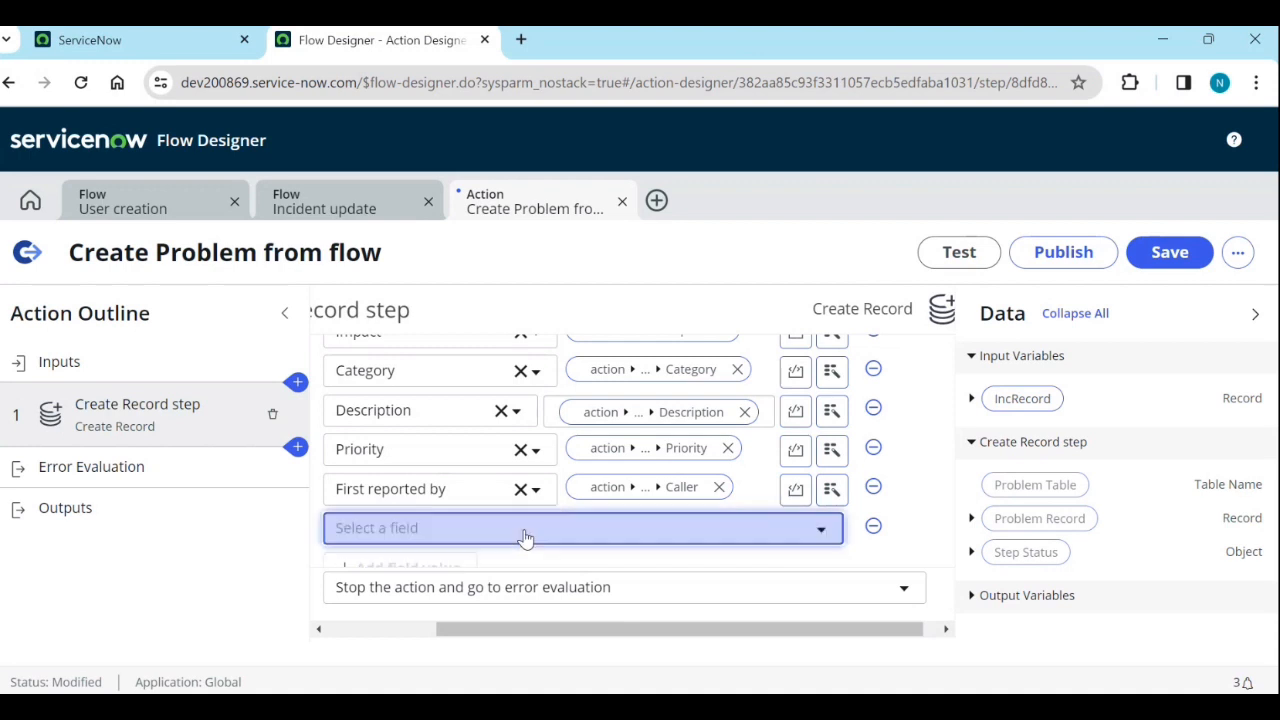
scroll(700, 540, down, 1)
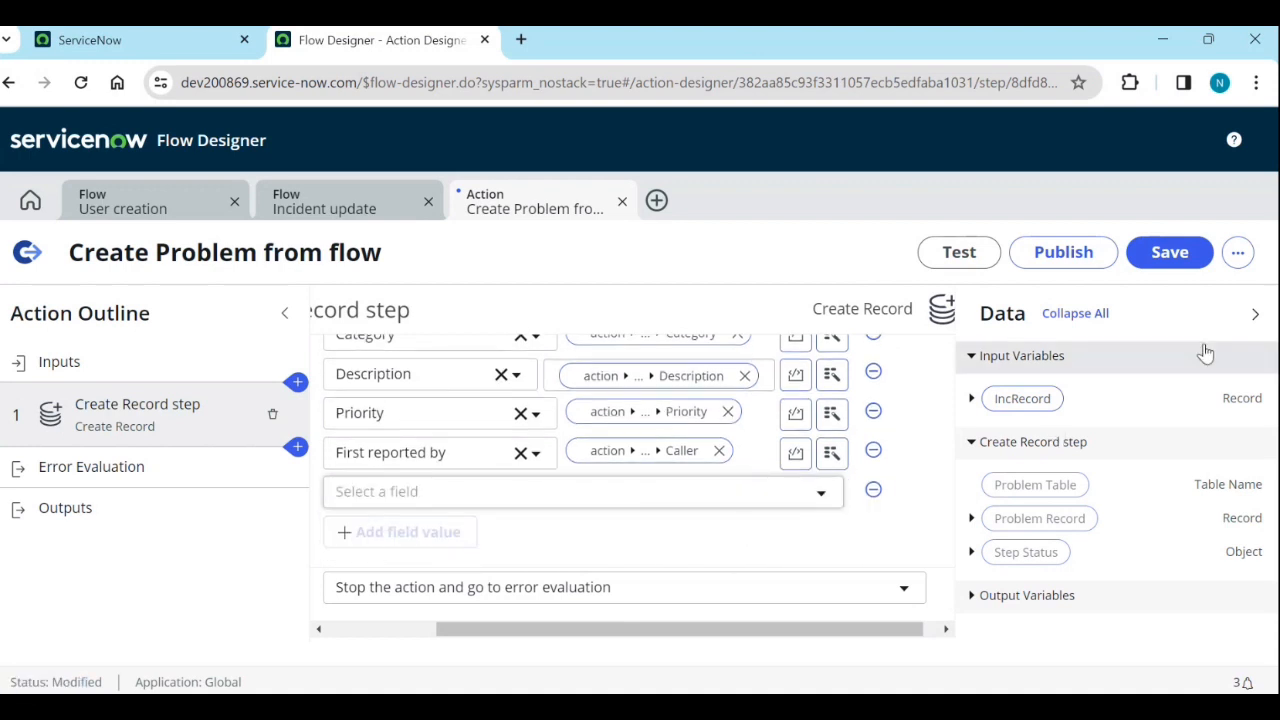
click(1172, 265)
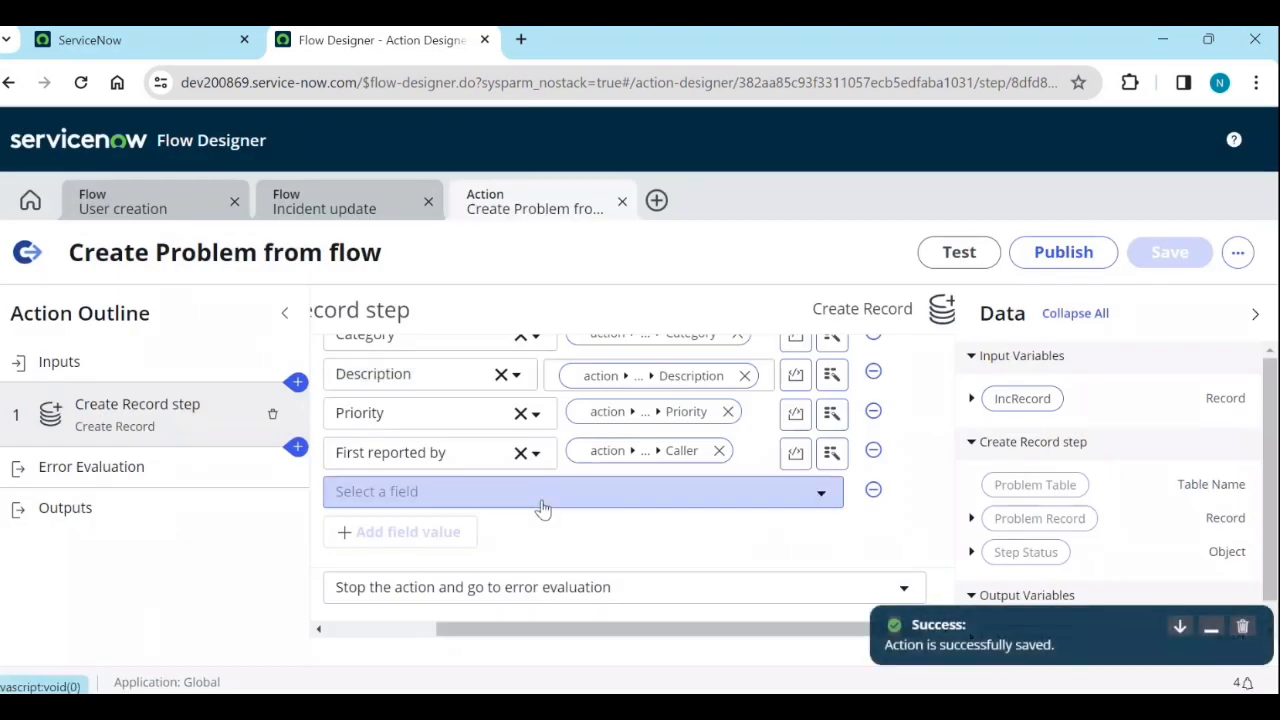
Create an action output and label it Prob.
click(183, 510)
click(527, 440)
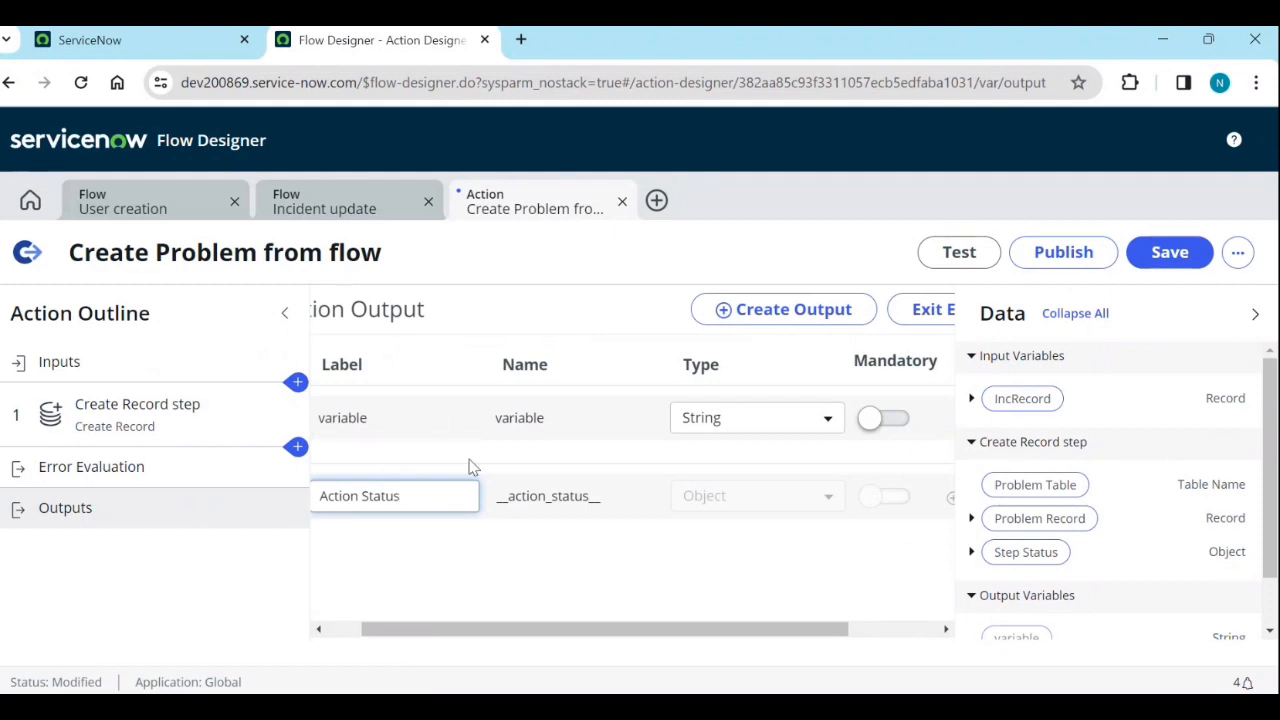
double_click(416, 418)
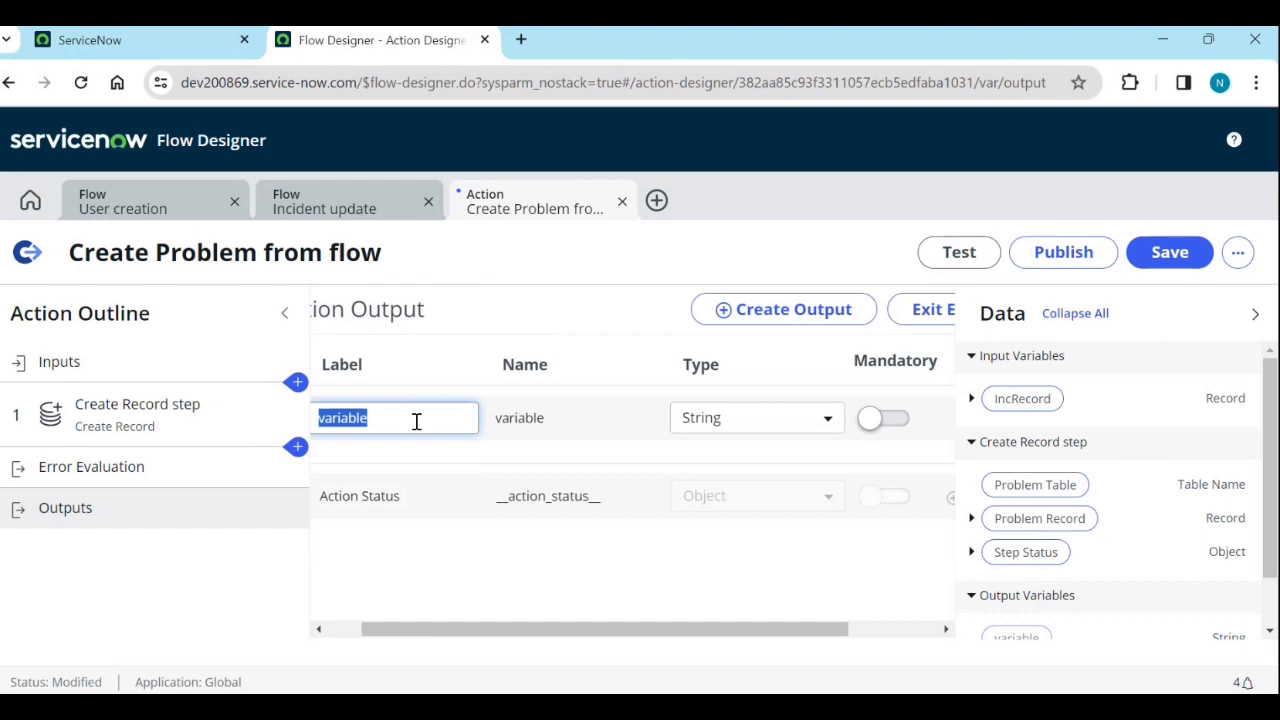
text(Prob)
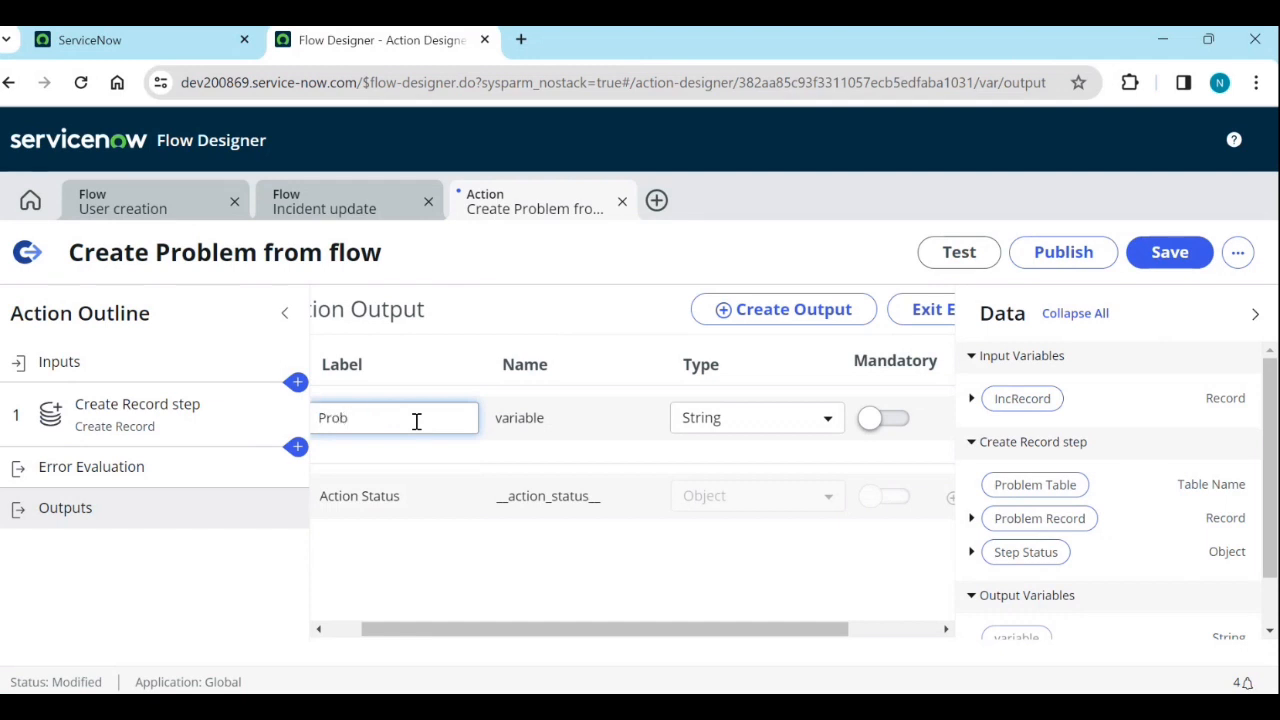
Set the Prob output's type to Reference with Problem [problem] as the referenced table.
click(700, 425)
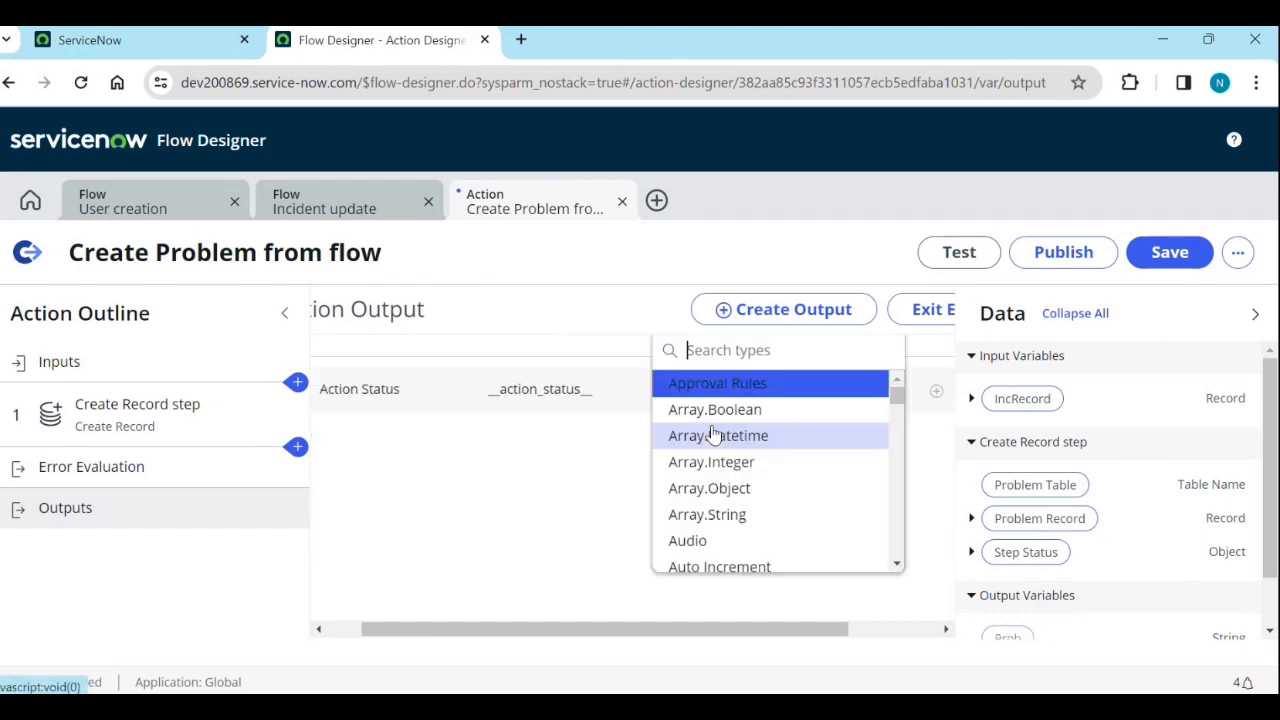
text(ref)
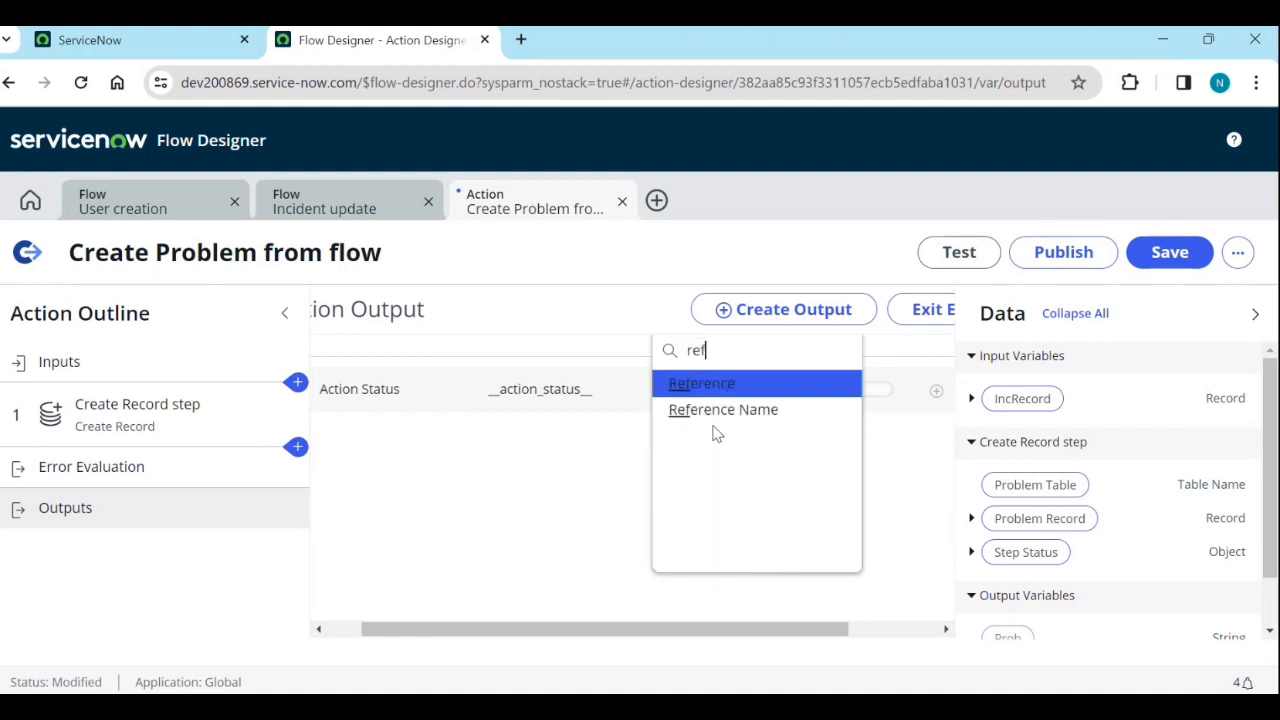
click(715, 388)
text(proble)
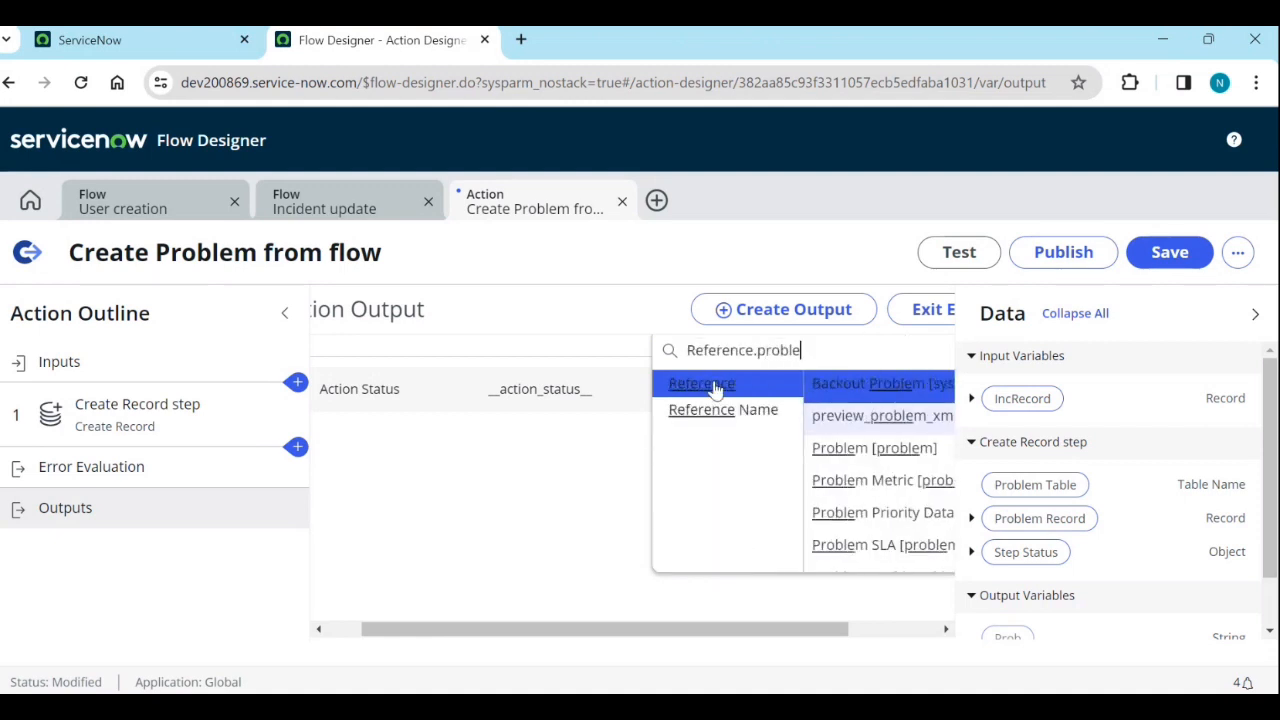
click(847, 449)
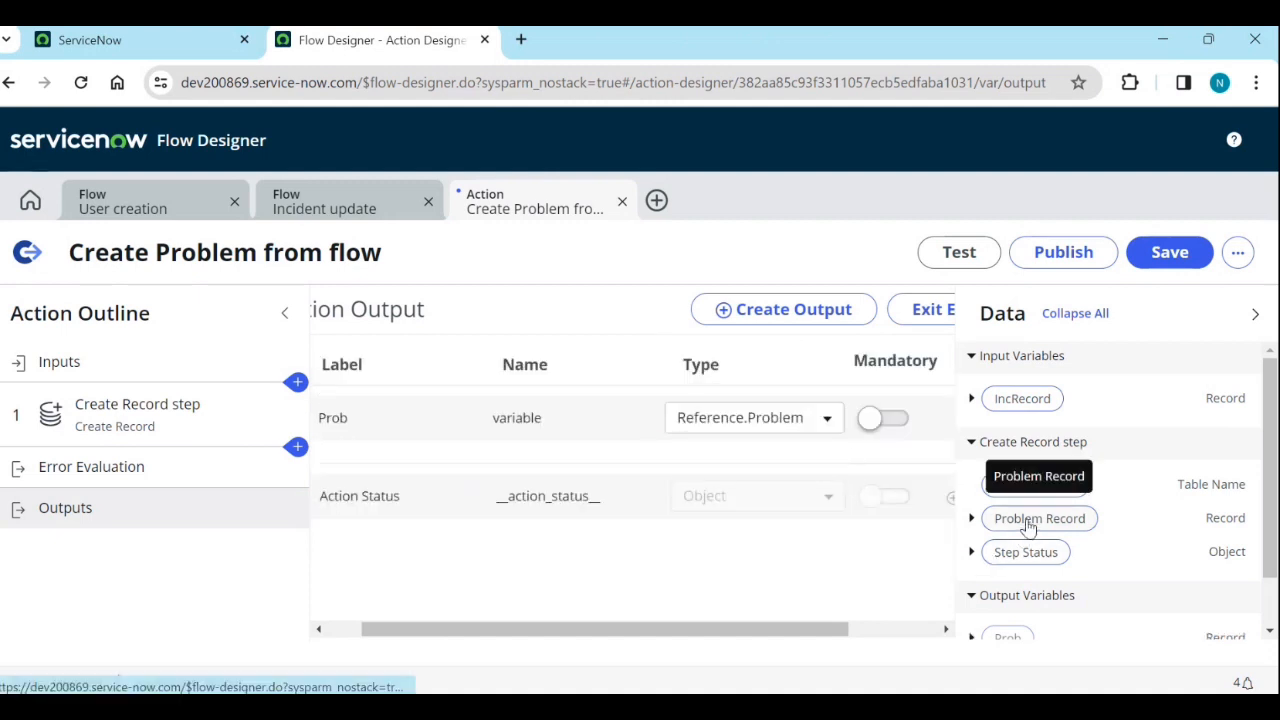
Try to map the Create Record step's Problem Record to the Prob output.
drag(1036, 520, 1012, 530)
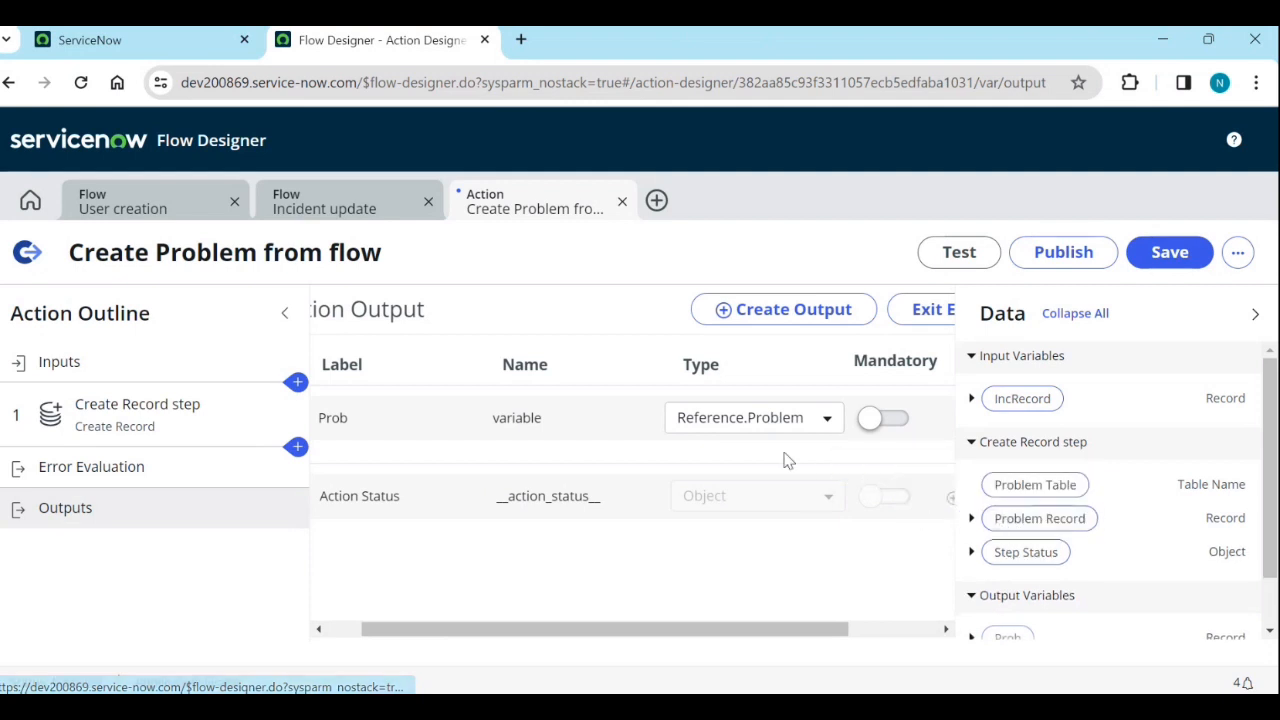
drag(608, 637, 726, 641)
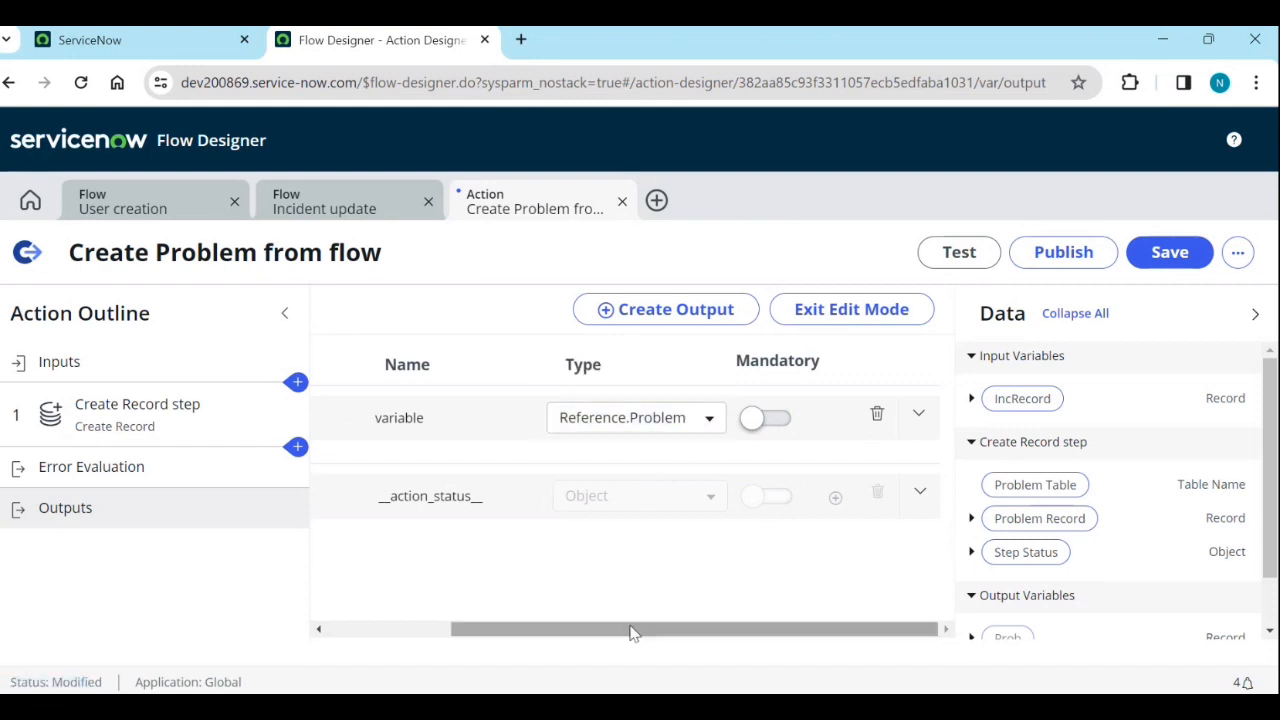
drag(632, 631, 407, 632)
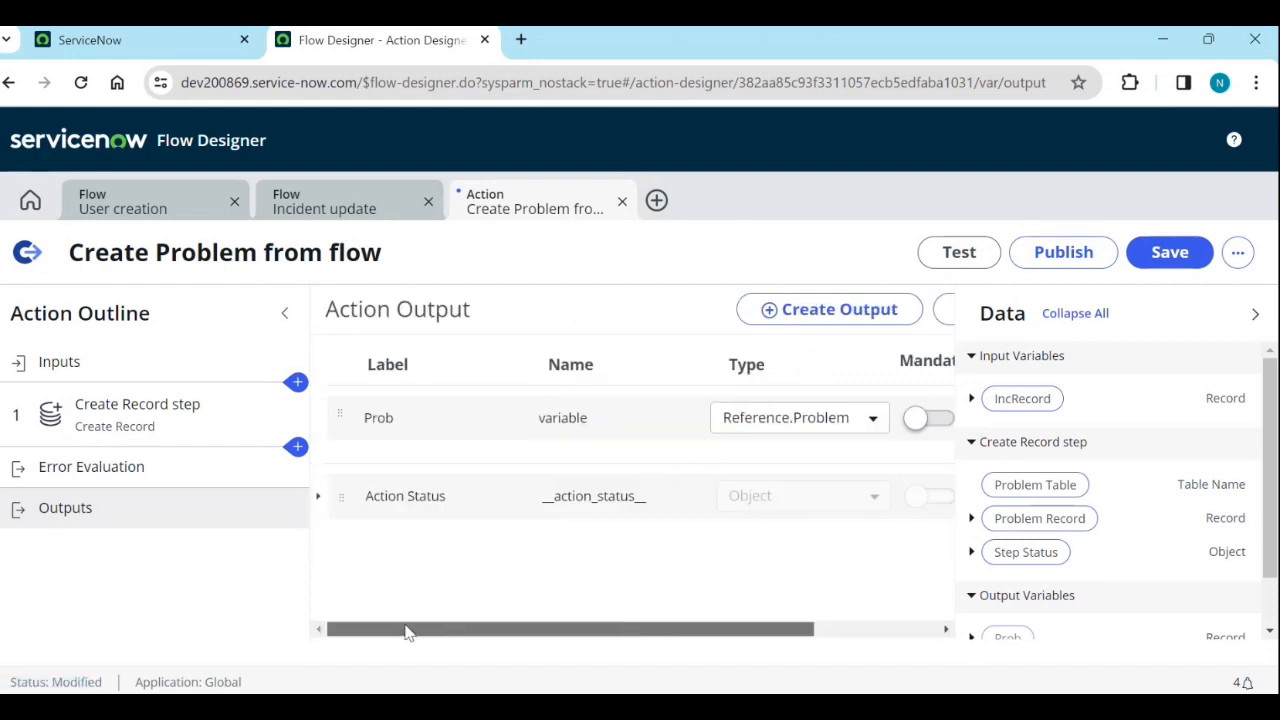
Review the Create Record step's field values and choose Stop the action and go to error evaluation as its failure handling.
click(180, 428)
scroll(397, 485, down, 2)
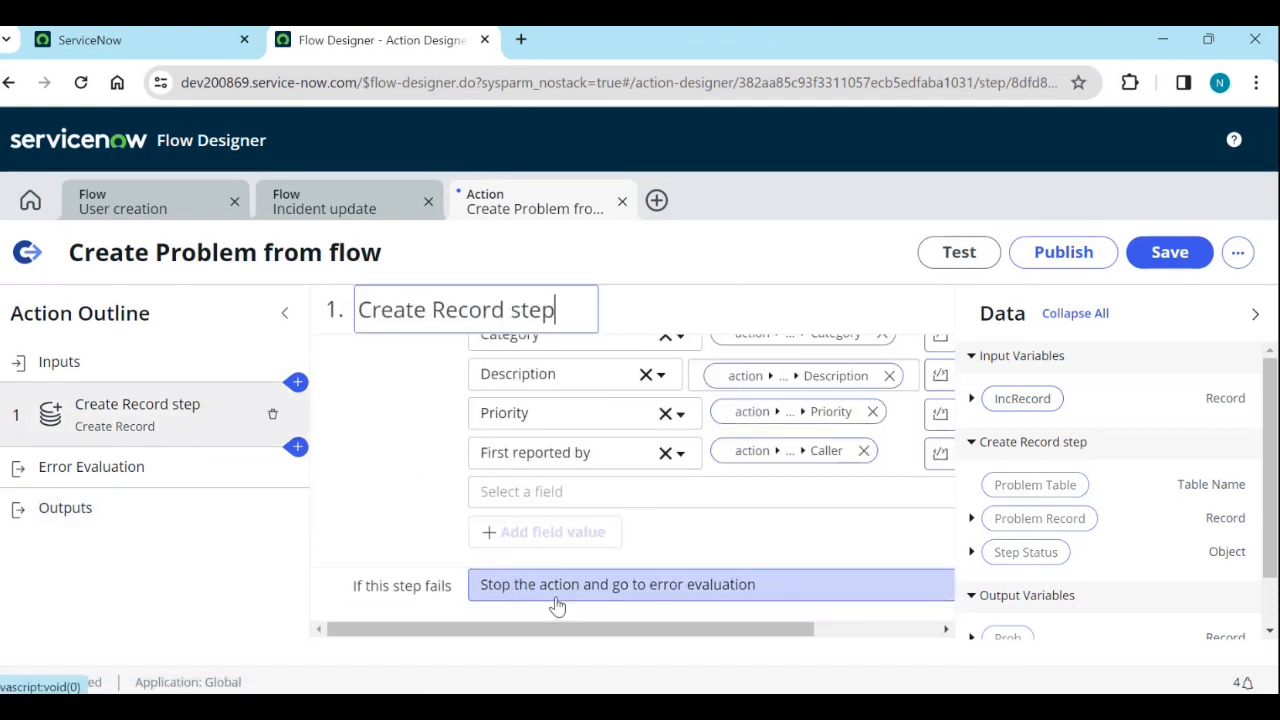
scroll(436, 490, up, 2)
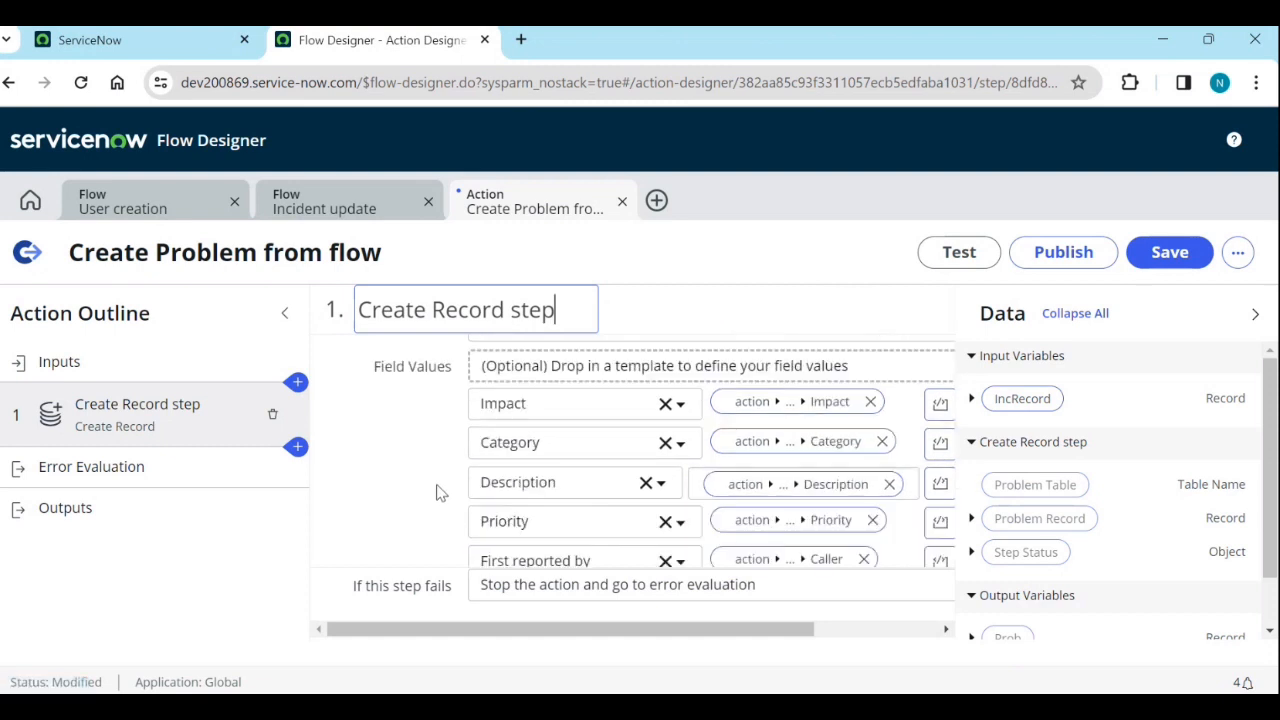
scroll(437, 492, down, 2)
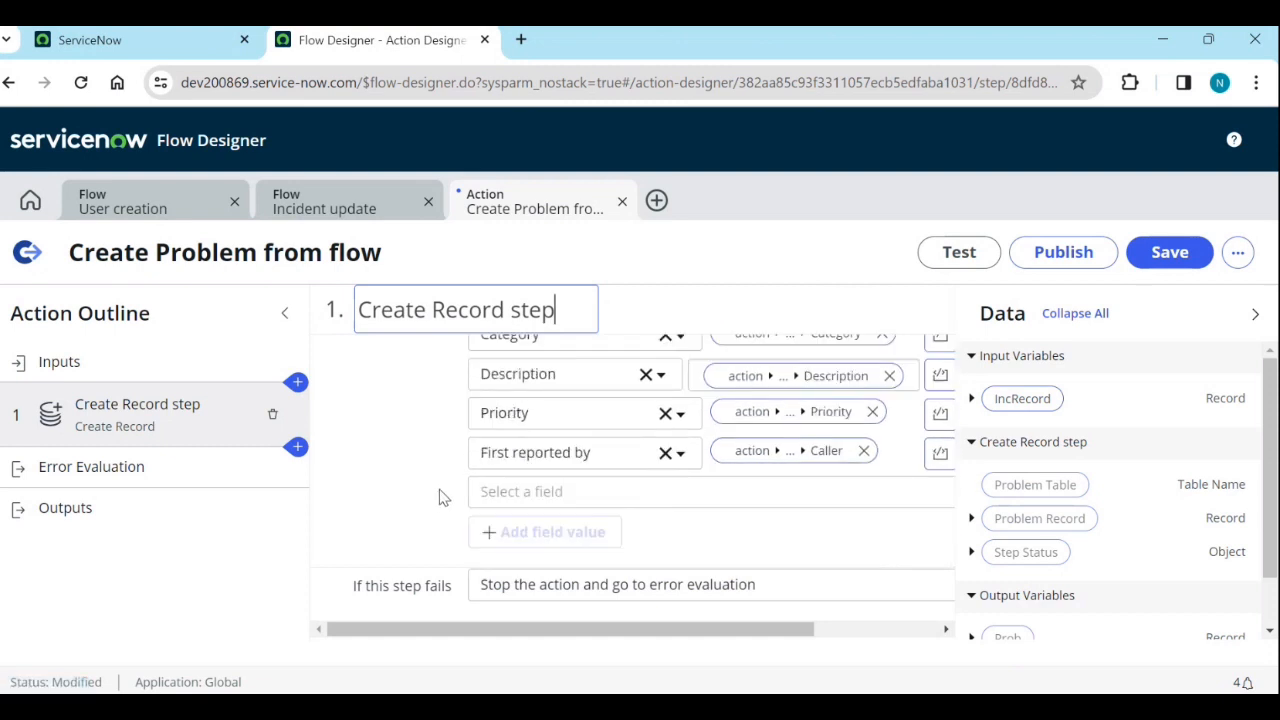
scroll(439, 490, up, 2)
scroll(410, 462, down, 2)
drag(666, 628, 840, 628)
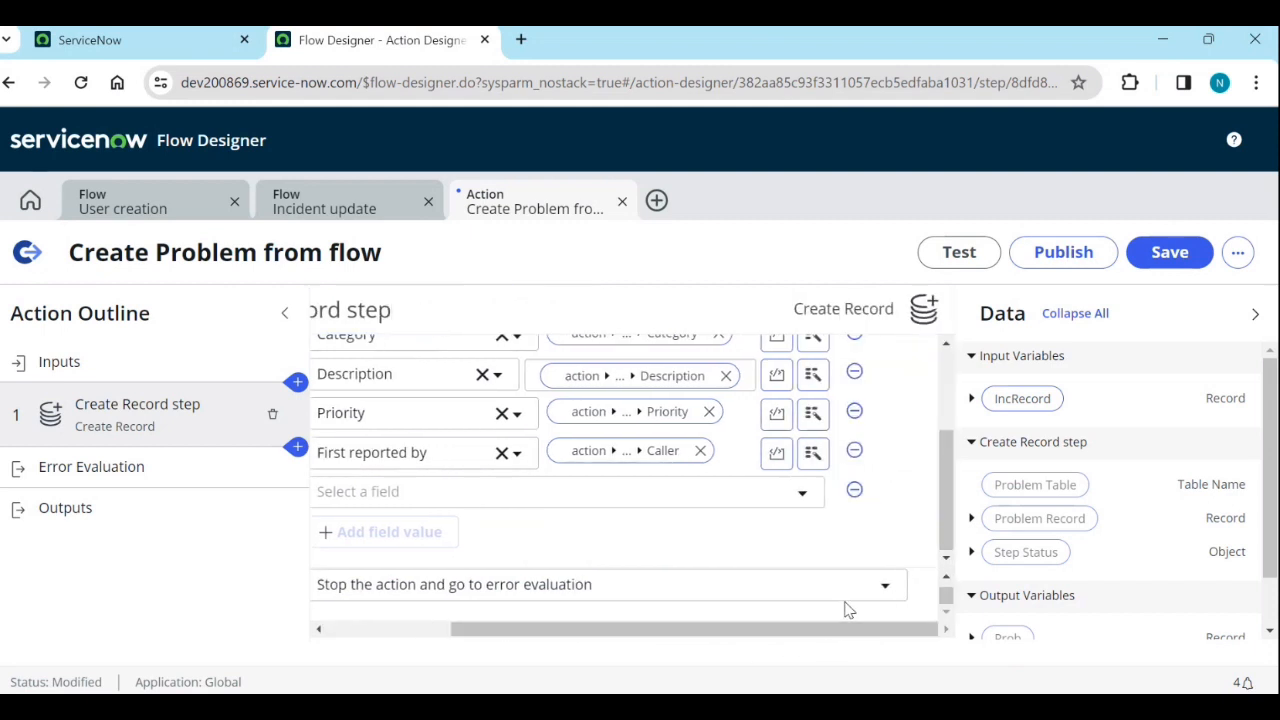
click(845, 592)
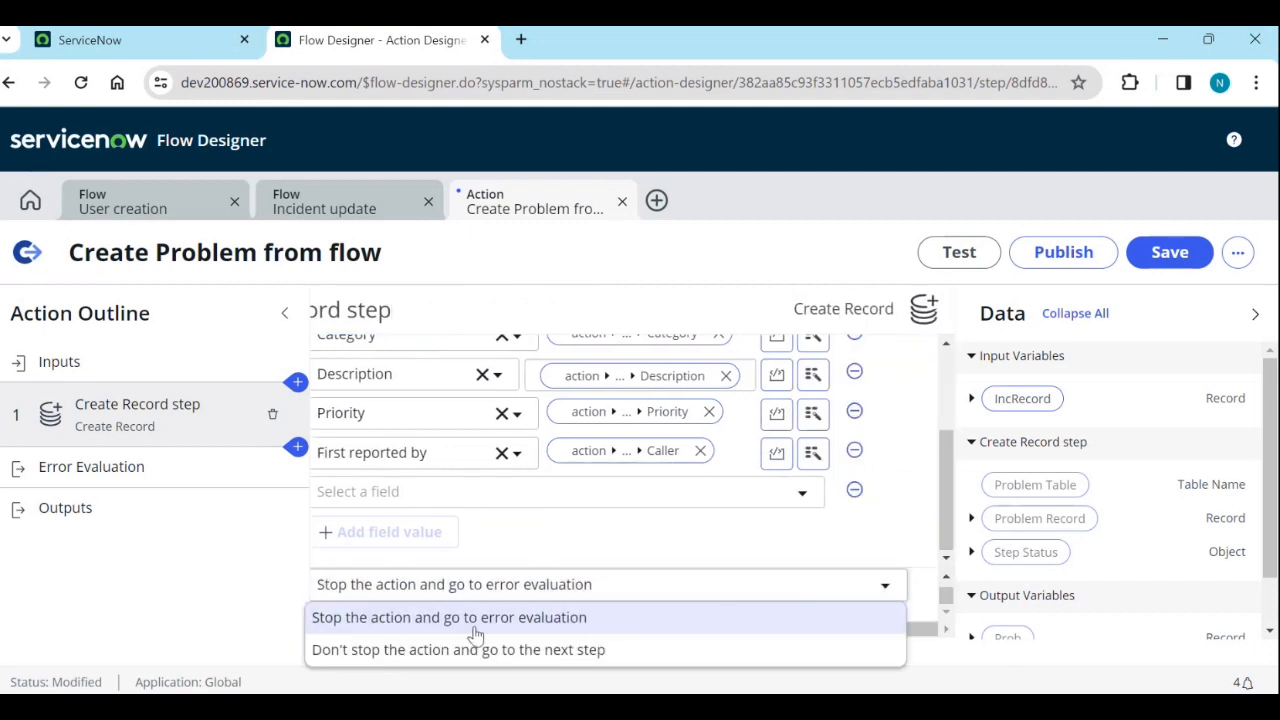
click(526, 618)
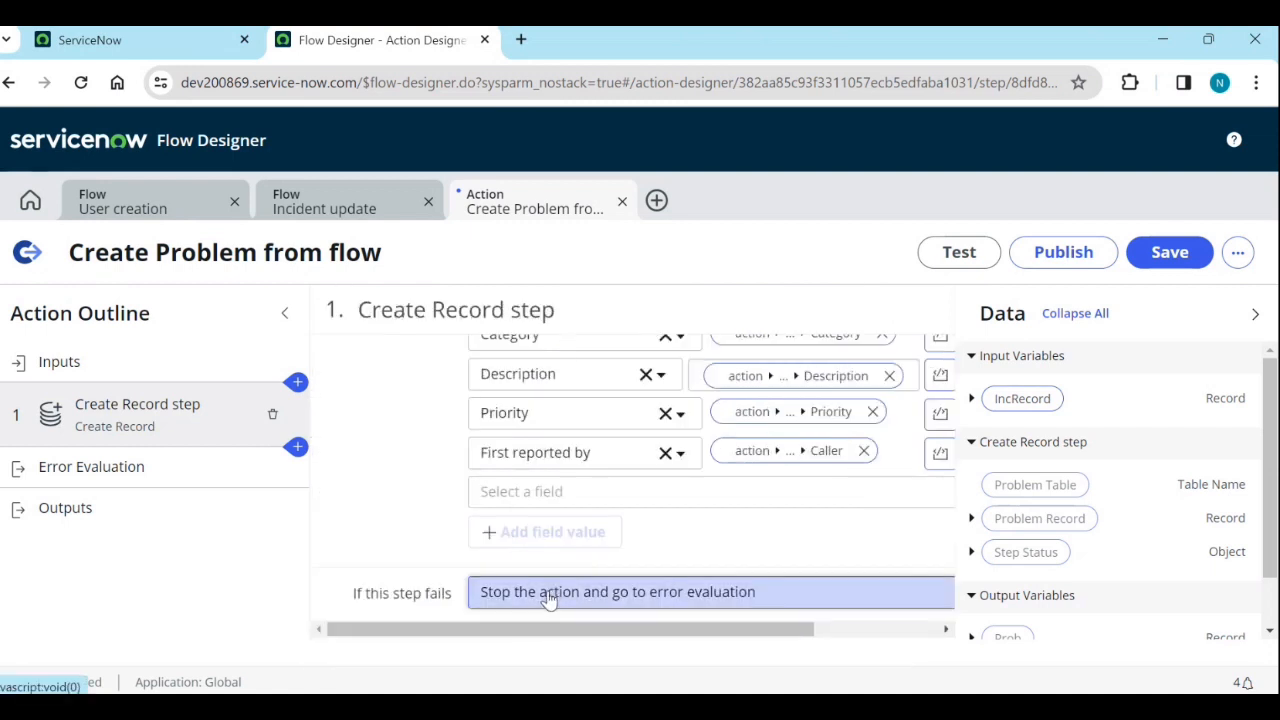
Review the ServiceNow Data, Utilities and Integrations steps that can follow the Create Record step, and the action's Error Evaluation section.
click(296, 447)
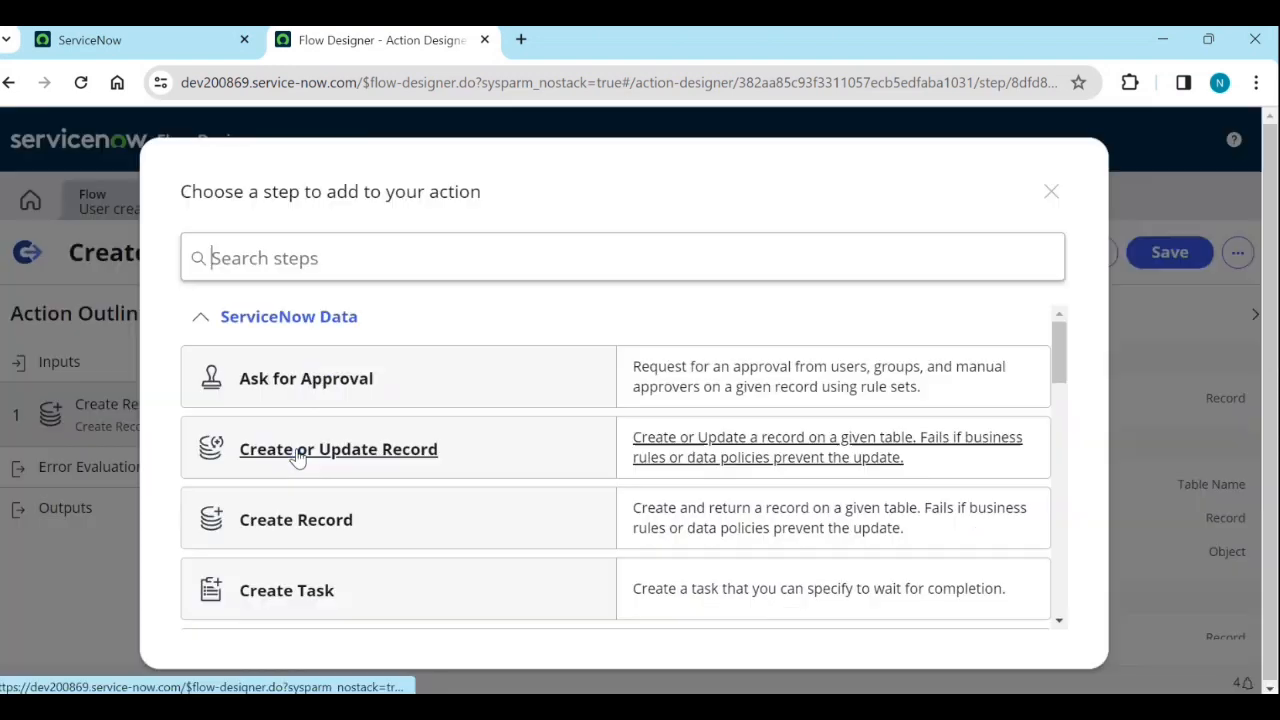
scroll(494, 486, down, 2)
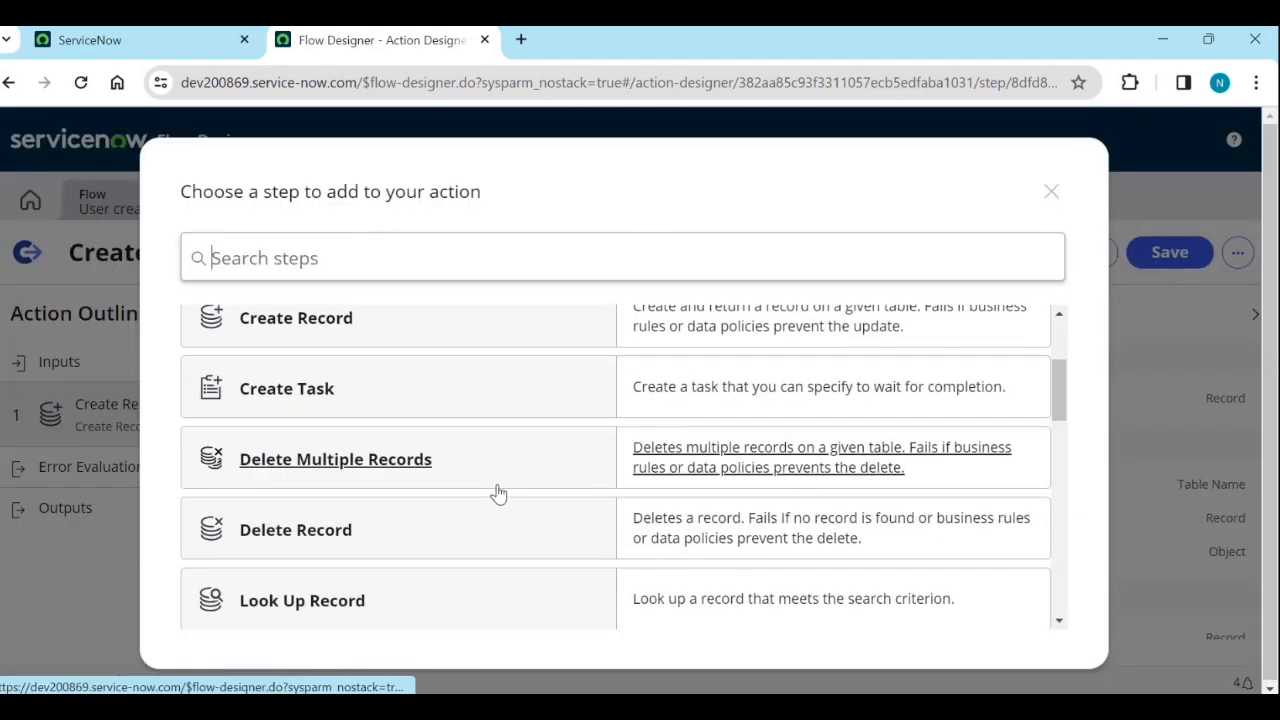
scroll(496, 495, down, 4)
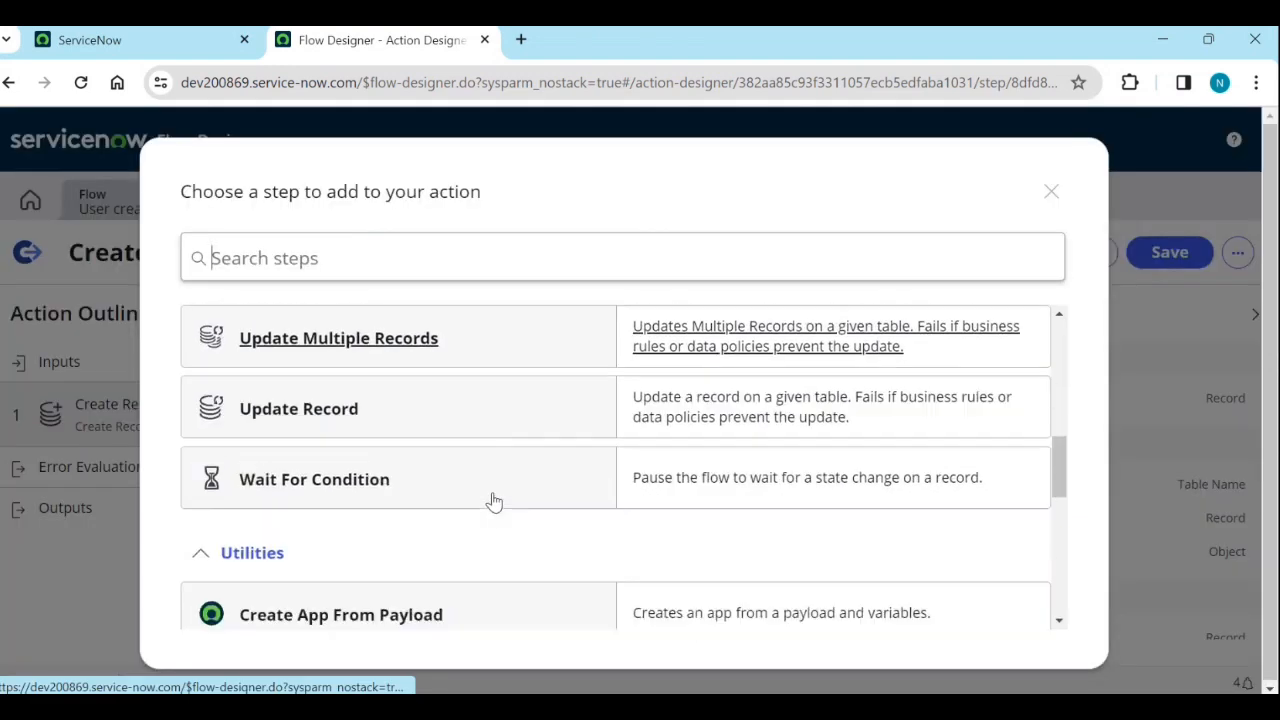
scroll(494, 502, down, 4)
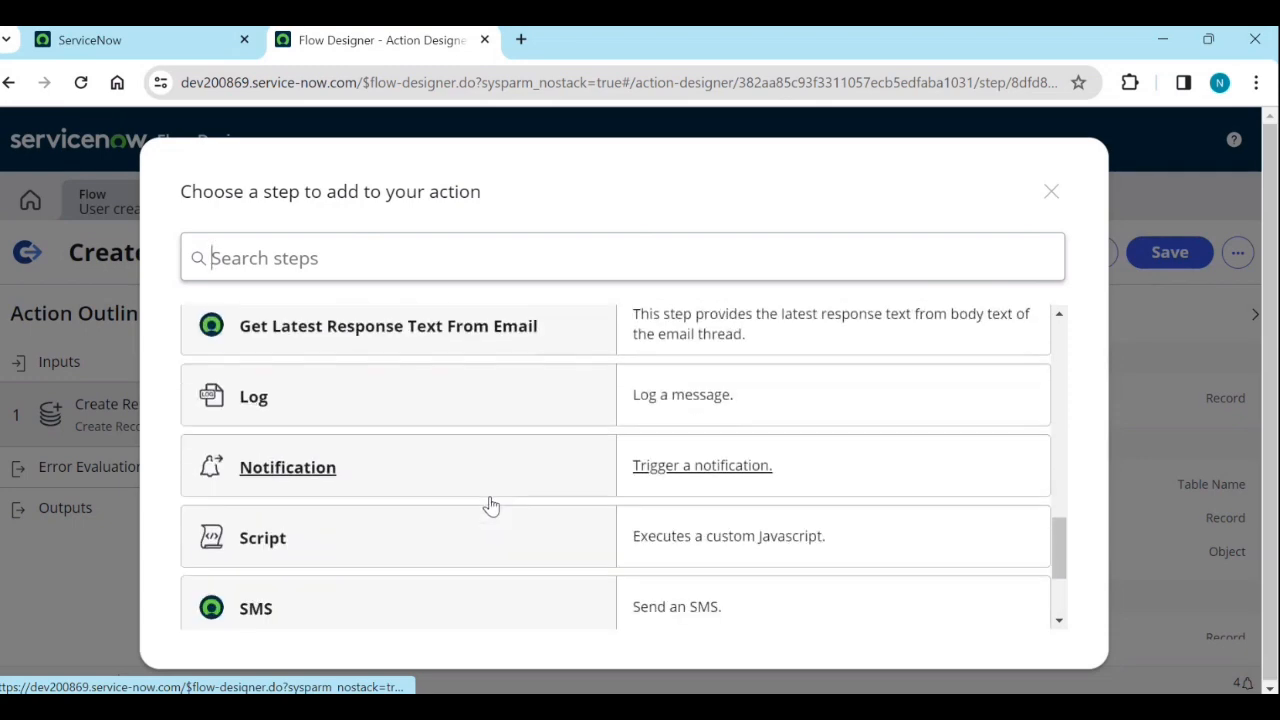
scroll(490, 507, down, 2)
scroll(490, 508, up, 4)
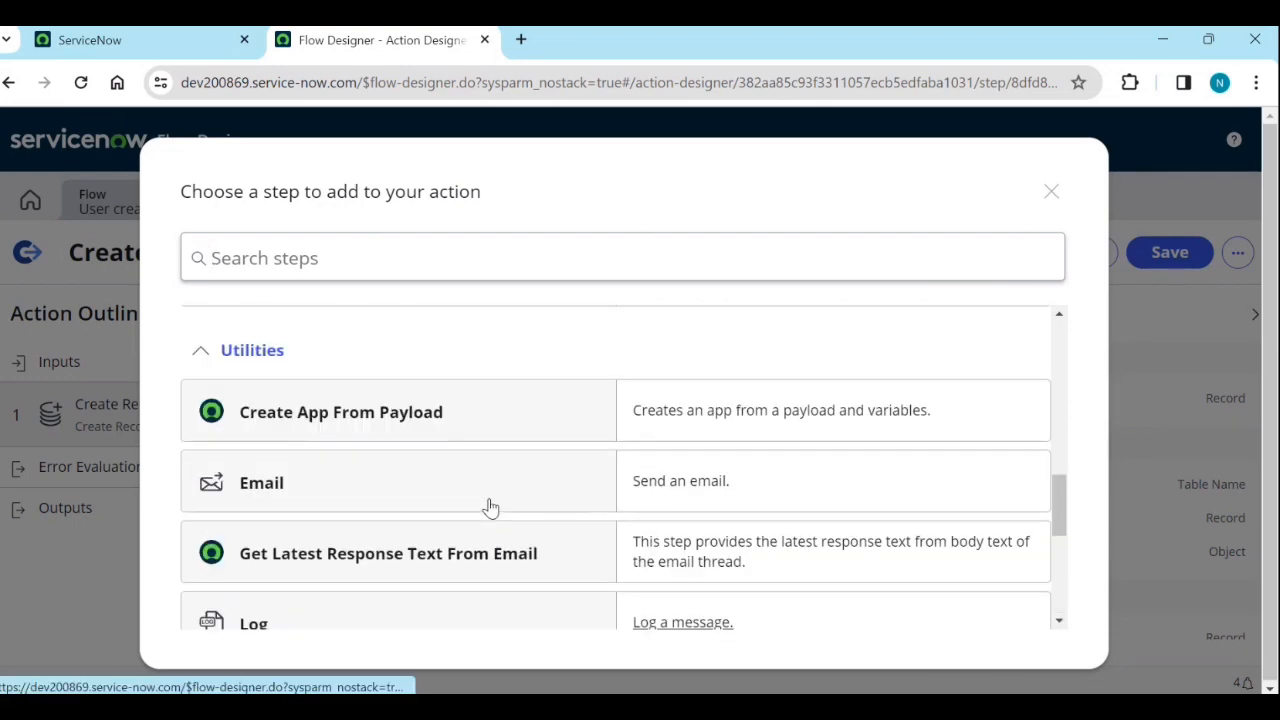
scroll(490, 507, up, 5)
scroll(490, 507, up, 2)
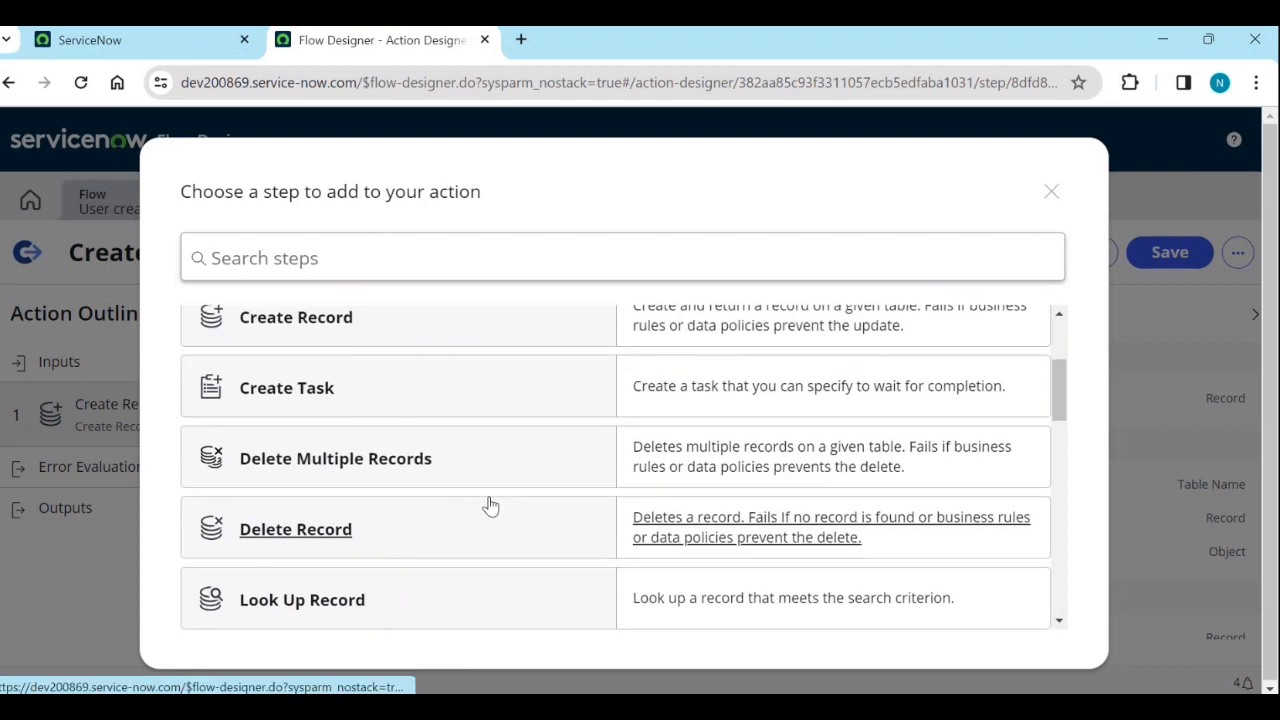
scroll(490, 507, up, 2)
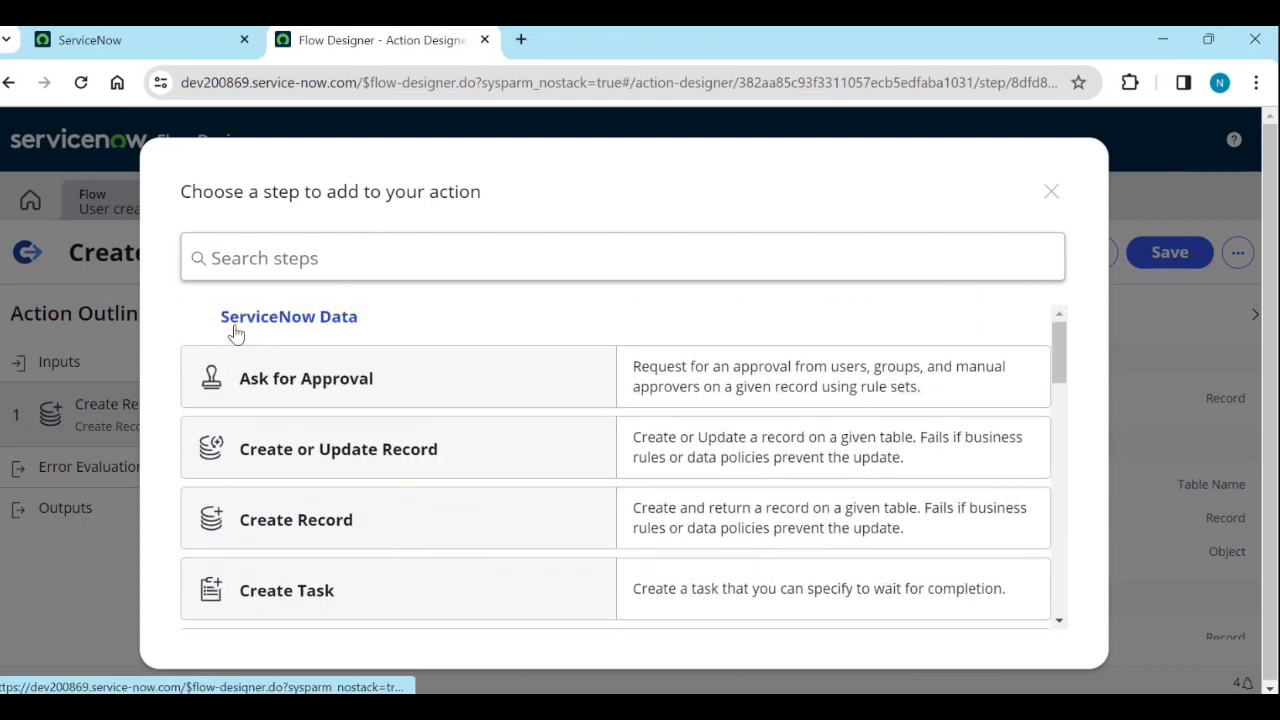
click(202, 320)
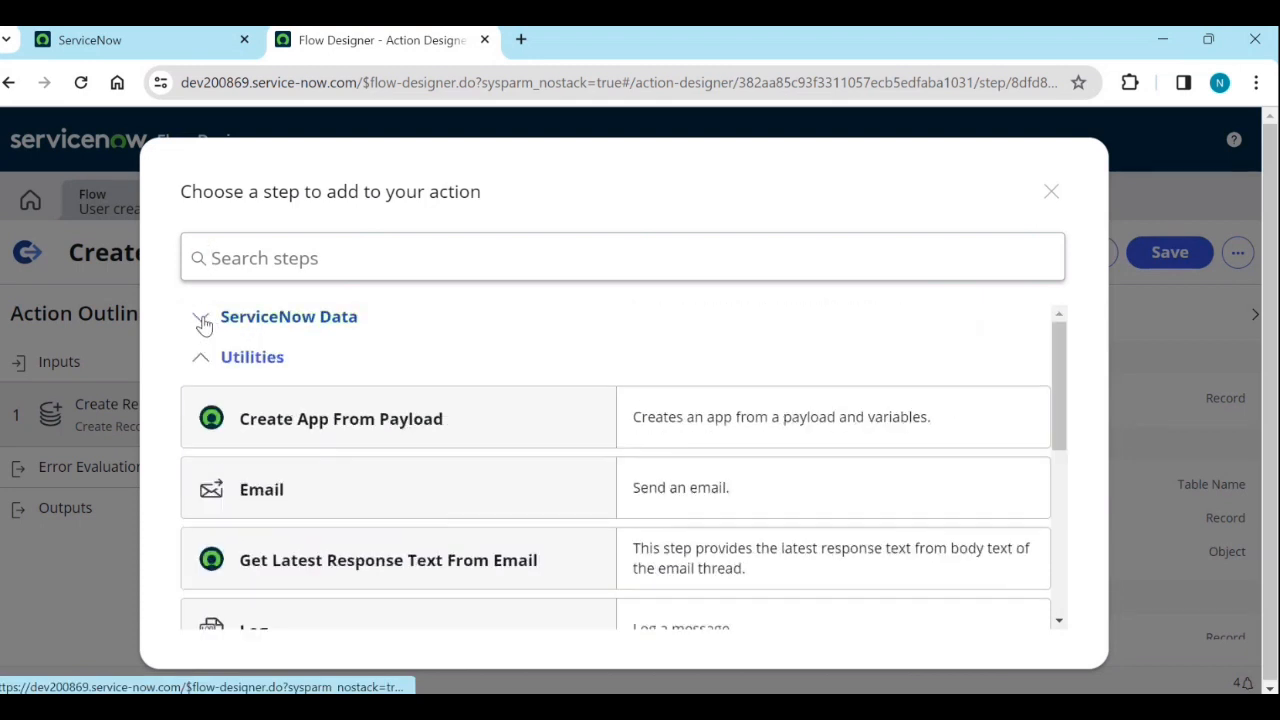
scroll(266, 466, down, 3)
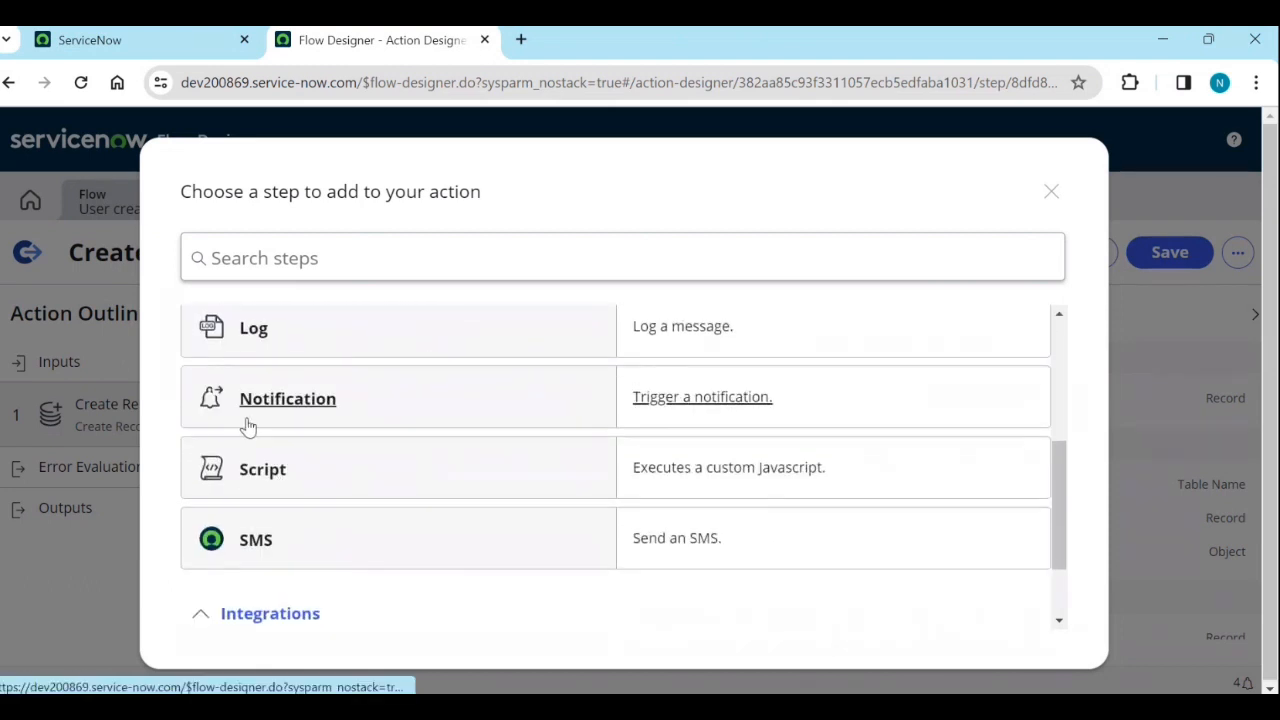
scroll(246, 426, down, 1)
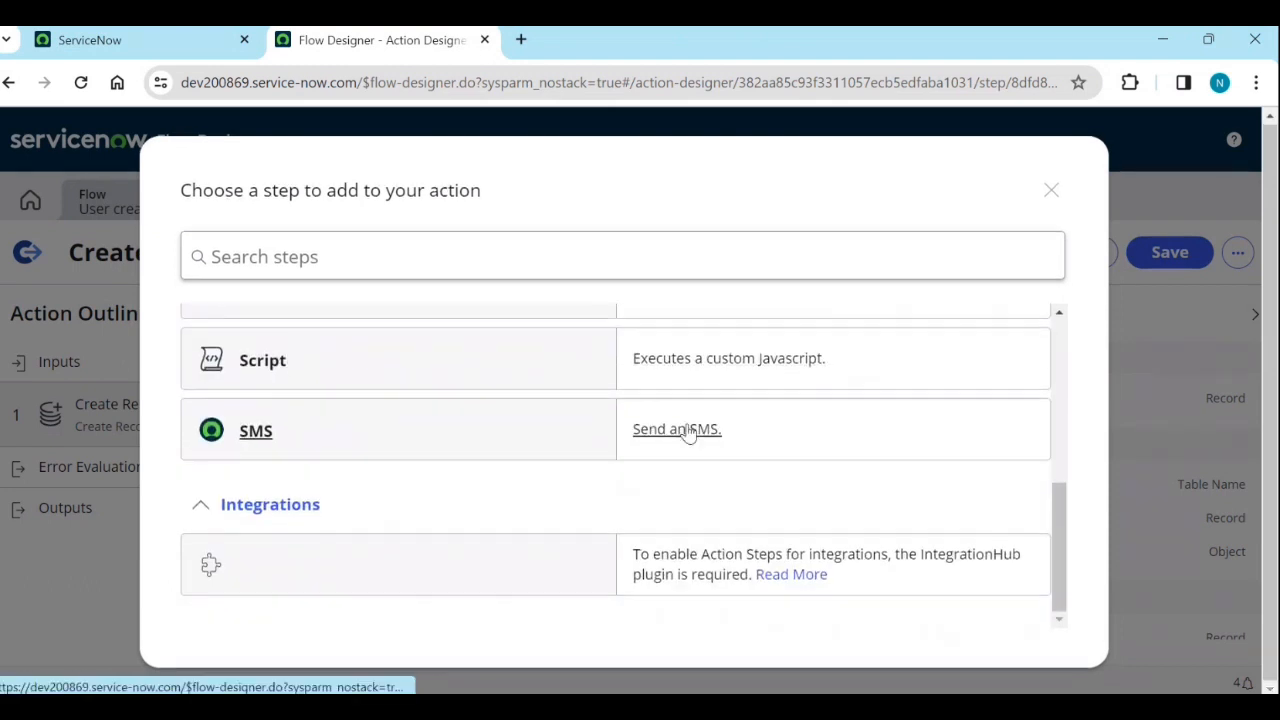
click(1051, 190)
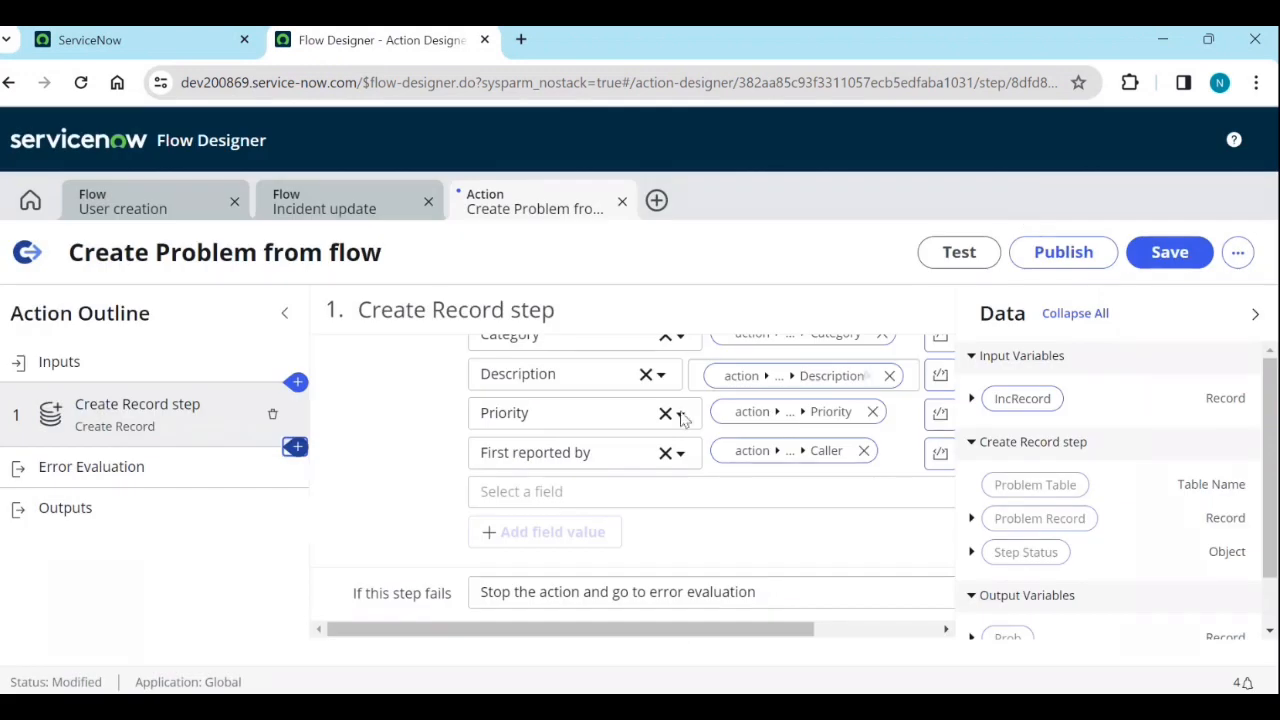
click(151, 474)
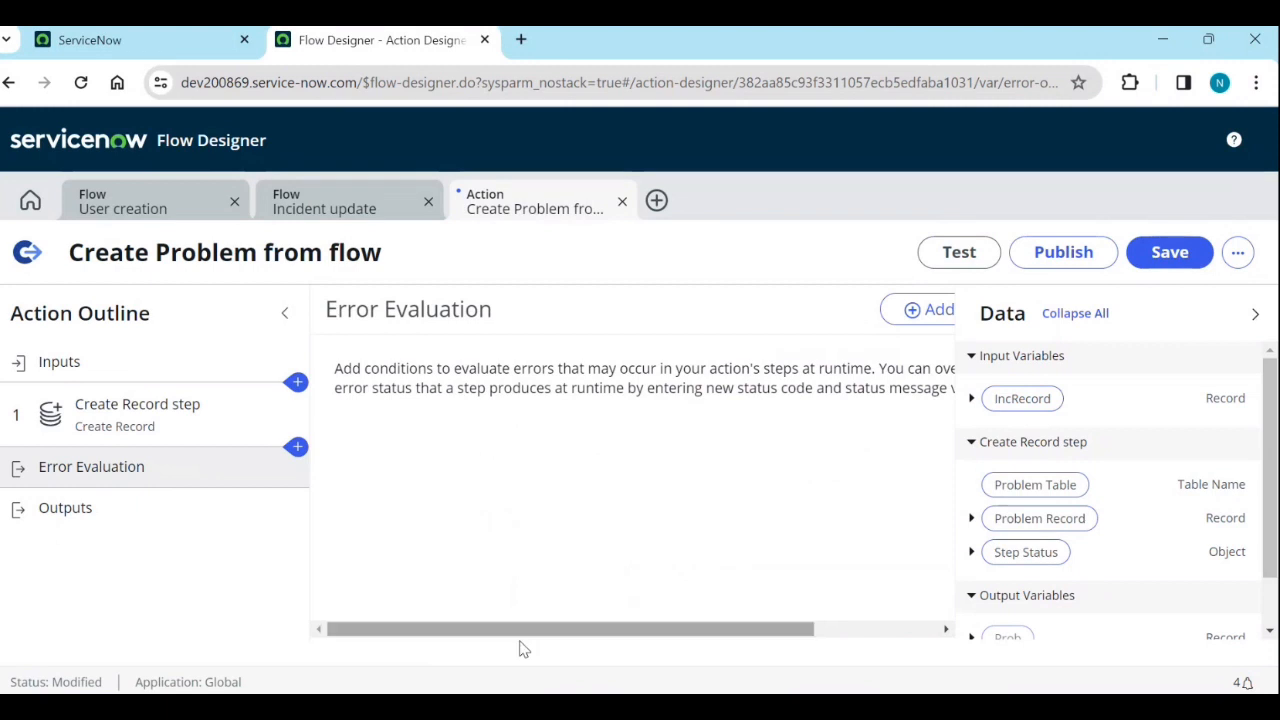
drag(525, 630, 695, 630)
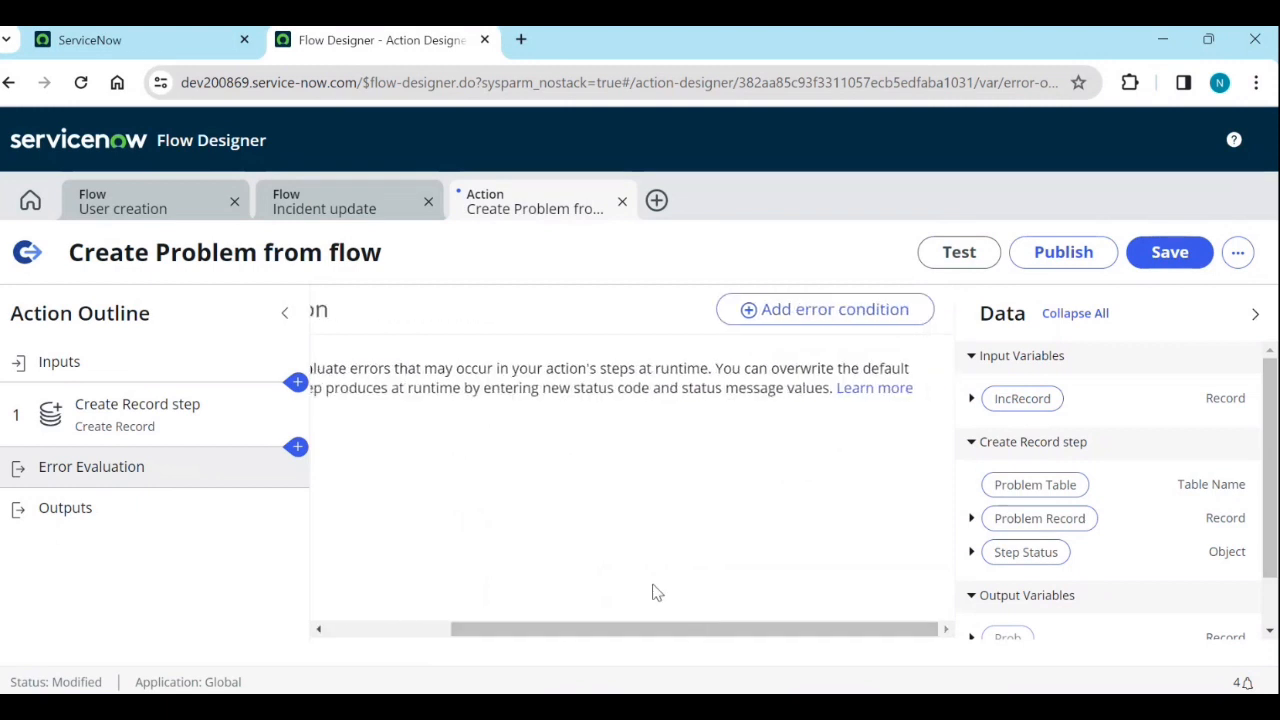
Map the Create Record step's Problem Record to the Prob value in the action outputs.
click(100, 523)
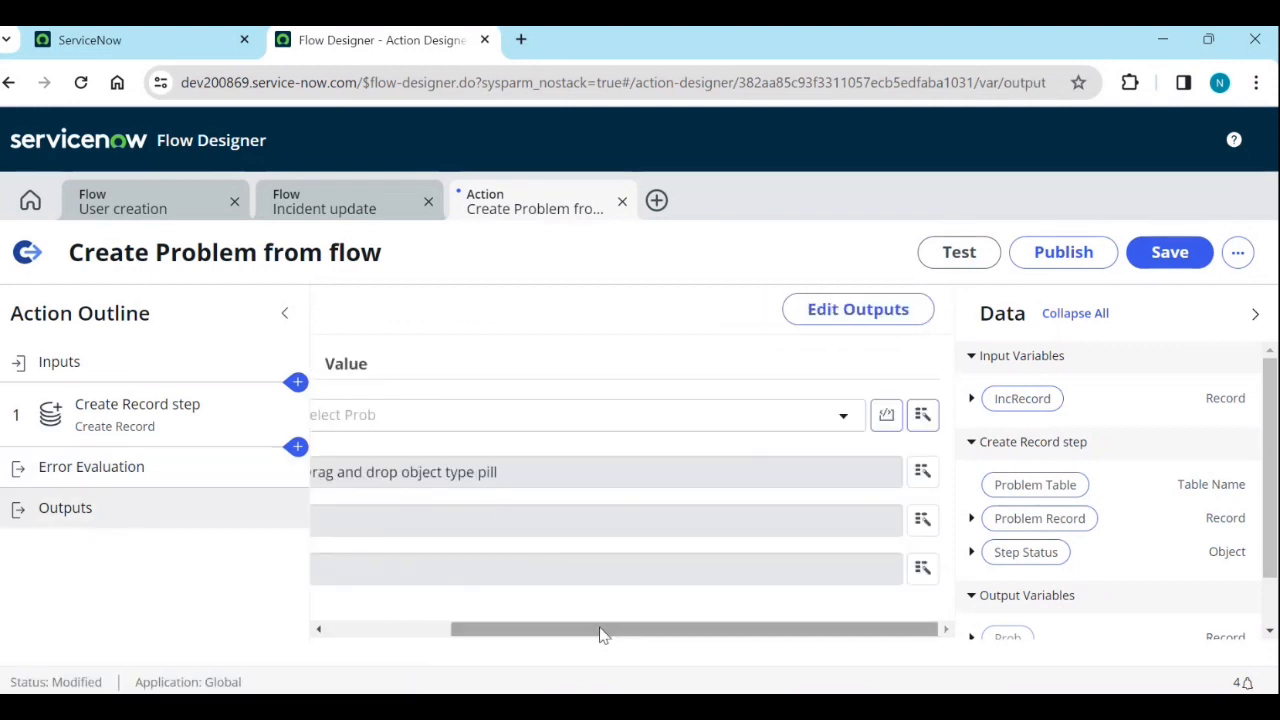
drag(600, 630, 428, 632)
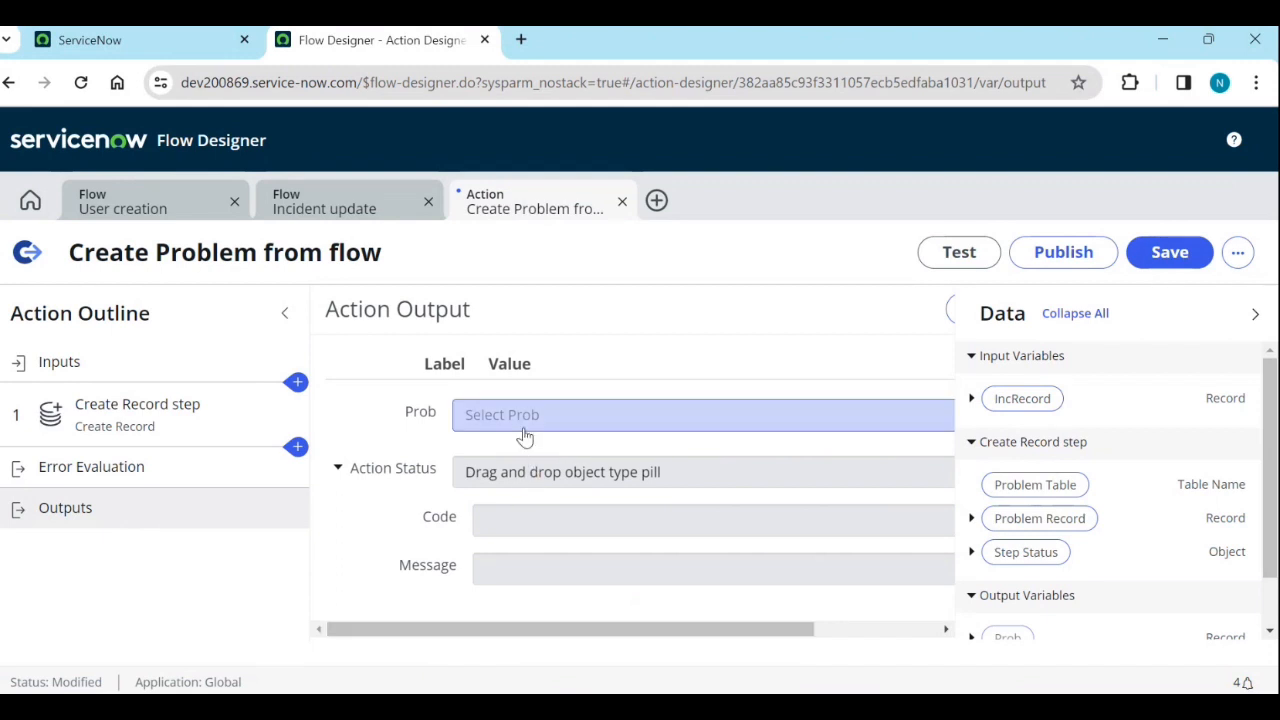
drag(435, 630, 527, 650)
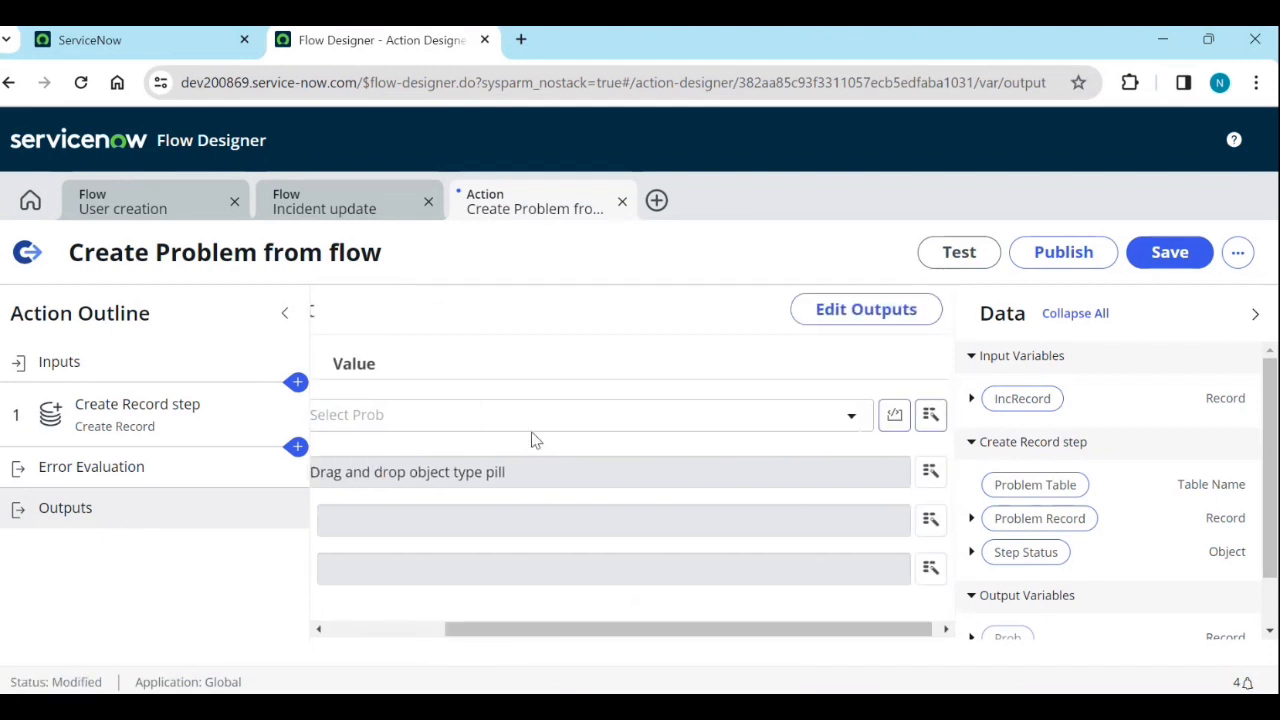
drag(1010, 518, 615, 420)
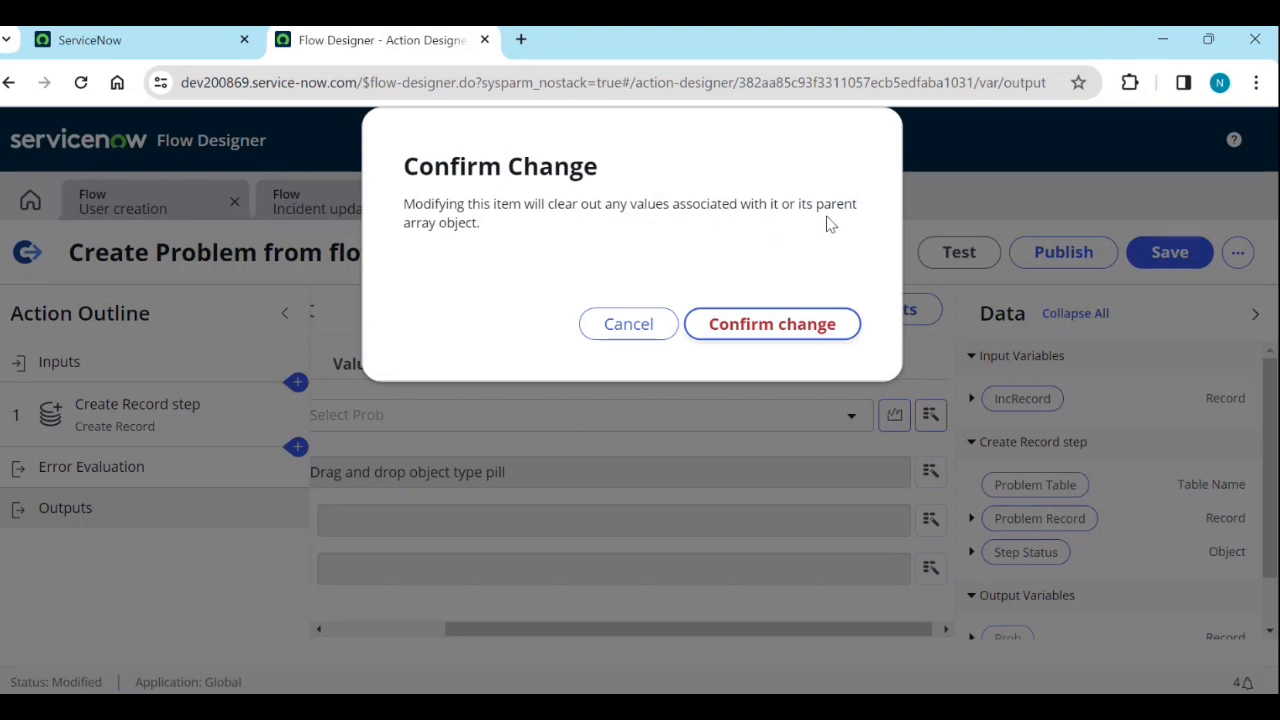
click(823, 325)
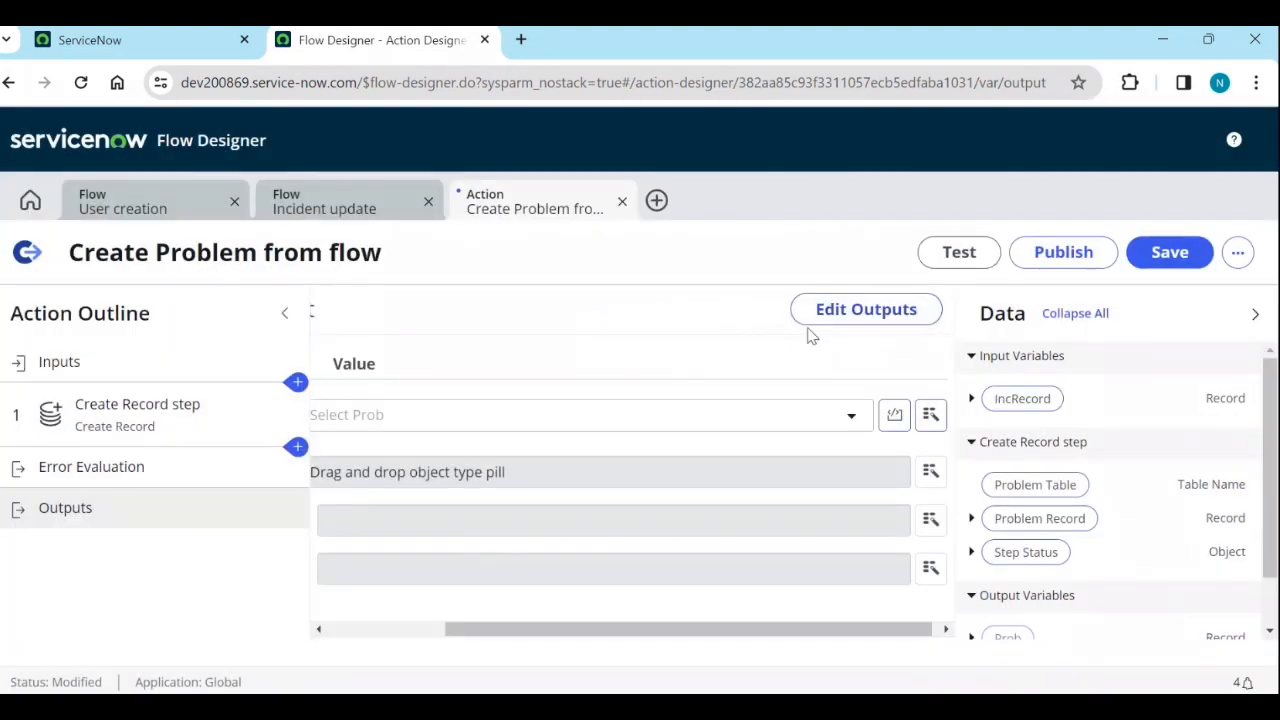
mouse_move(583, 629)
mouse_down()
mouse_move(452, 640)
mouse_move(580, 643)
mouse_up()
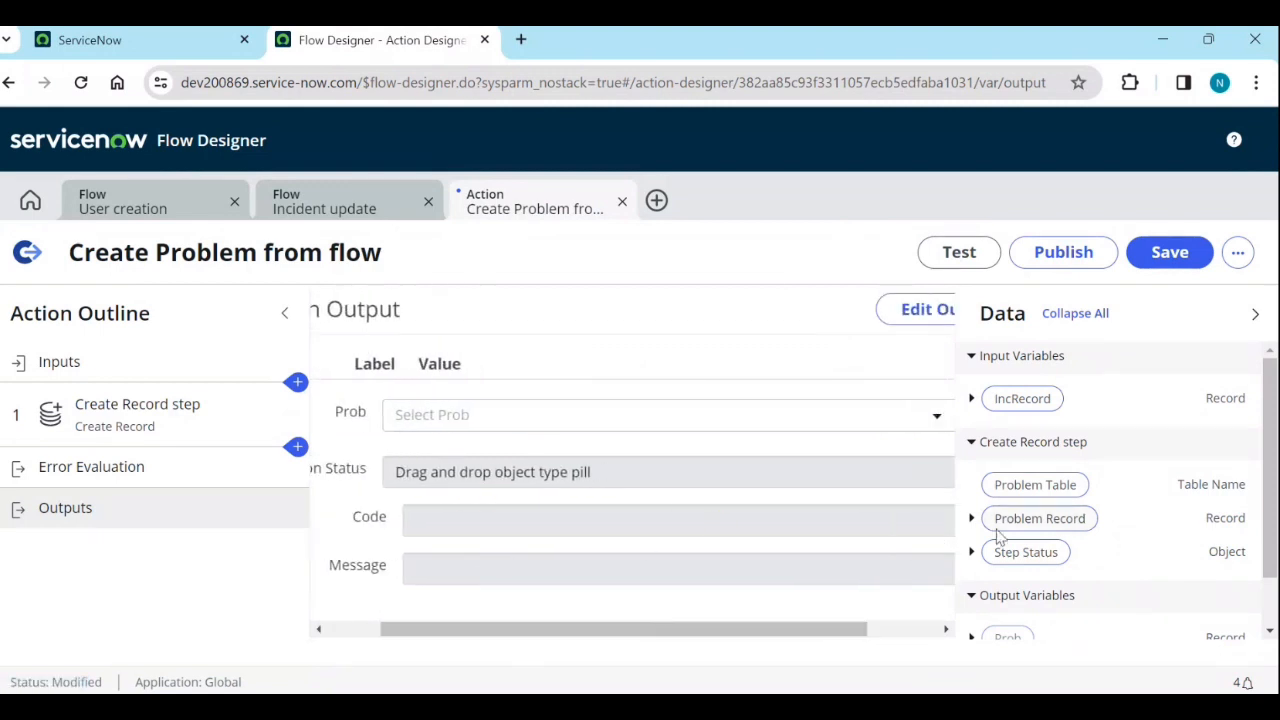
drag(1036, 535, 701, 429)
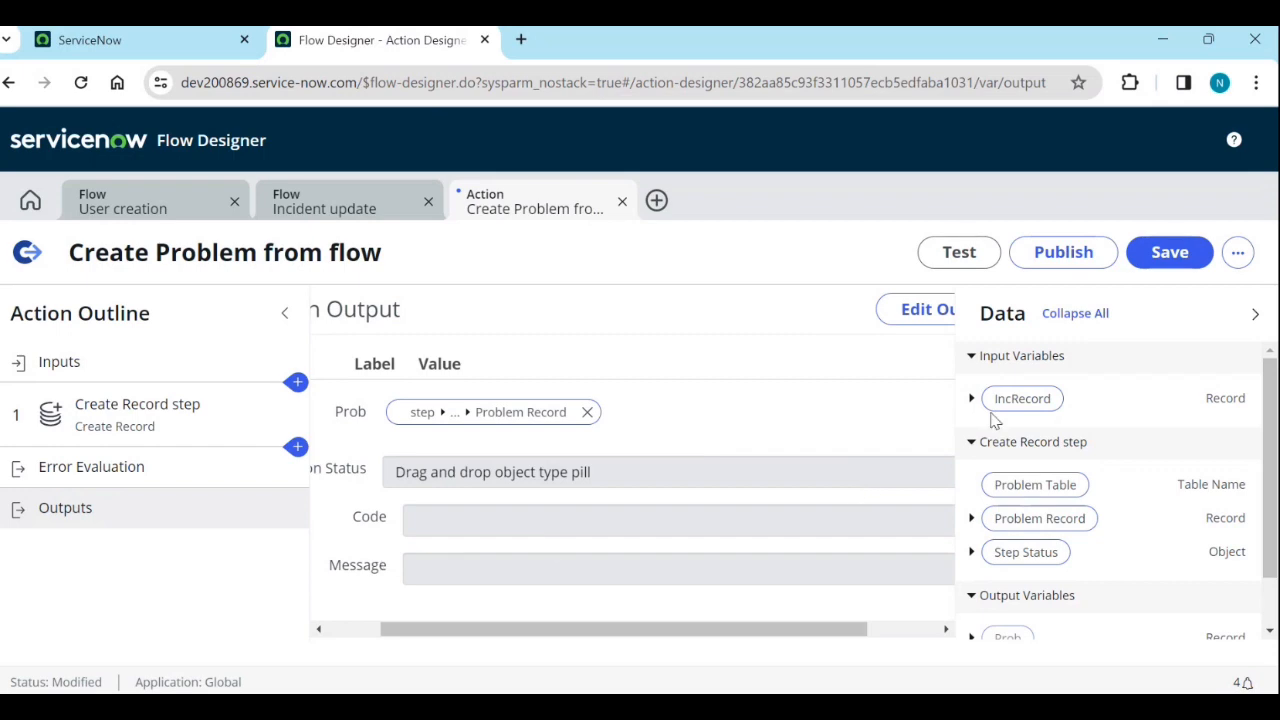
Save and publish the Create Problem from flow action.
click(1177, 260)
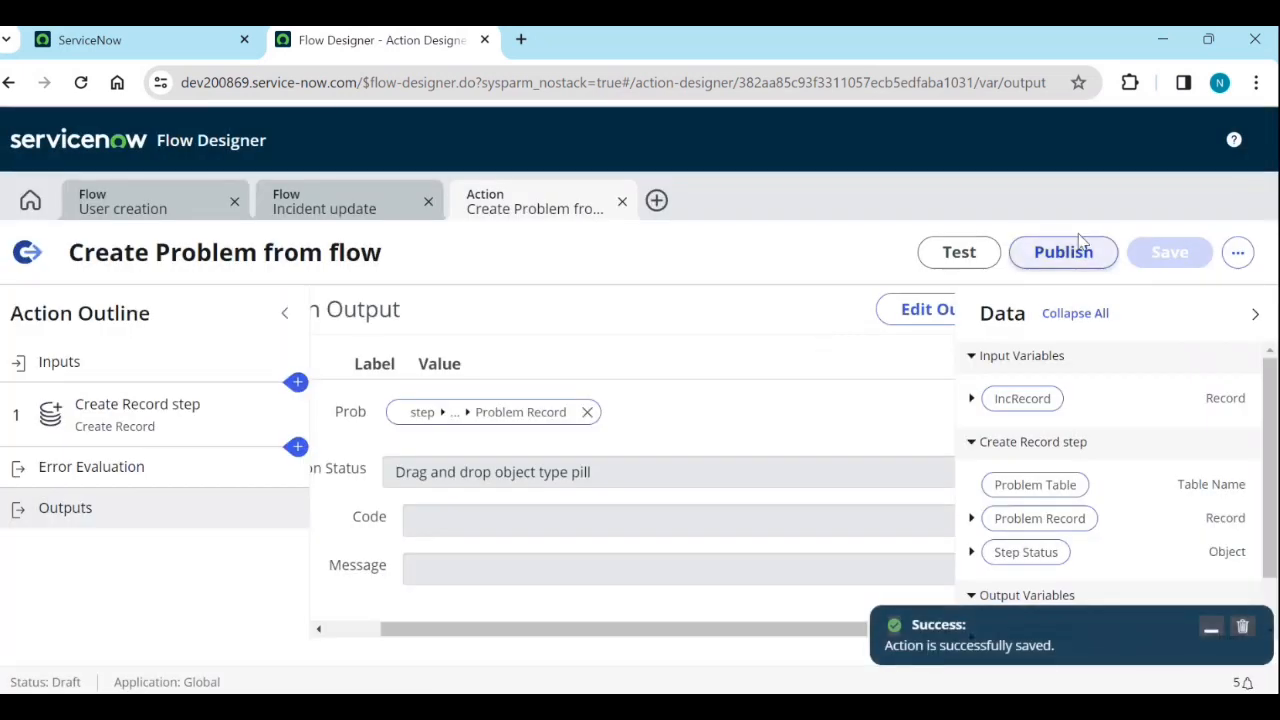
click(1063, 252)
click(849, 363)
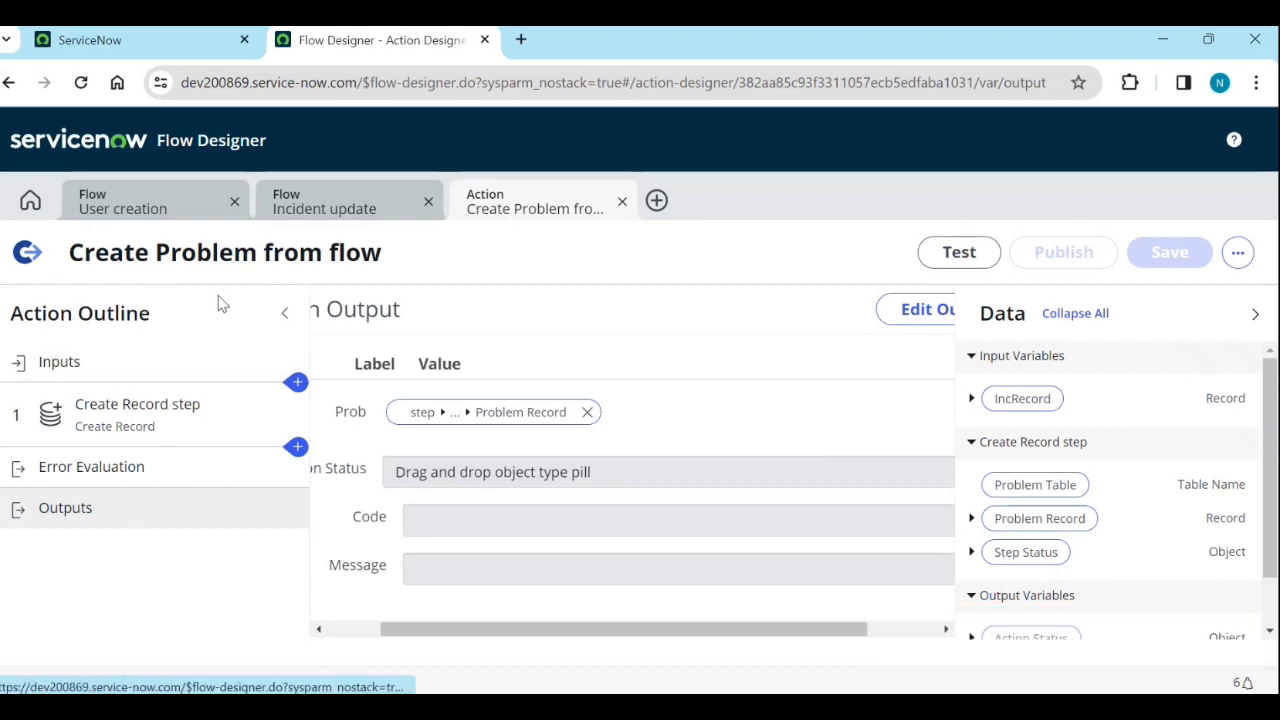
Try to find the custom action for the Incident update flow's "Priority is 1 and no problem record" branch by searching the actions for "create".
click(340, 217)
scroll(323, 371, up, 1)
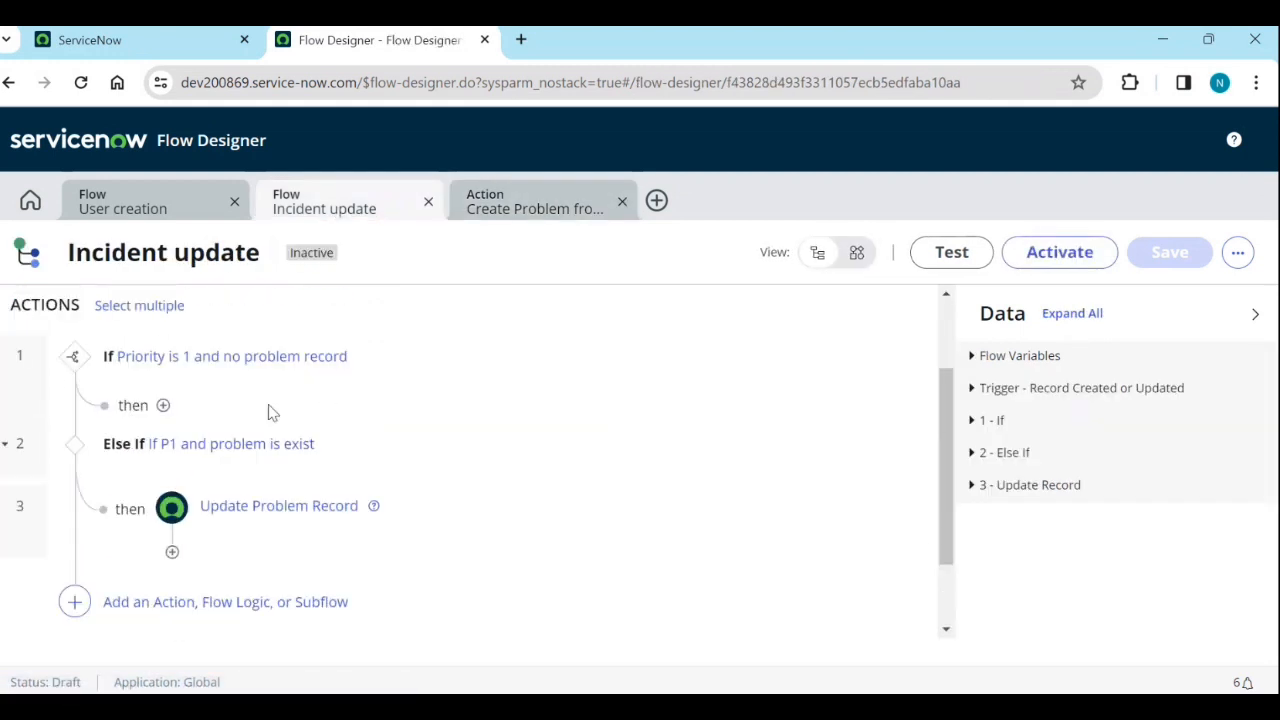
click(163, 407)
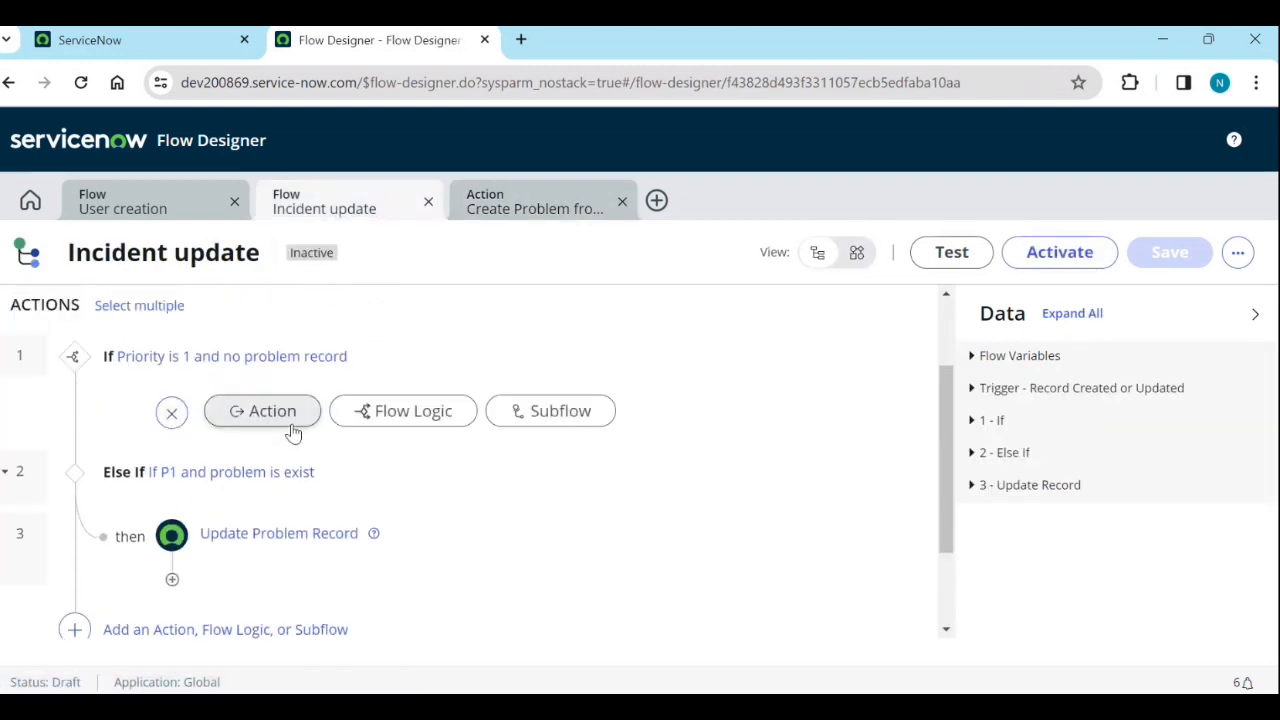
click(289, 428)
scroll(310, 540, down, 10)
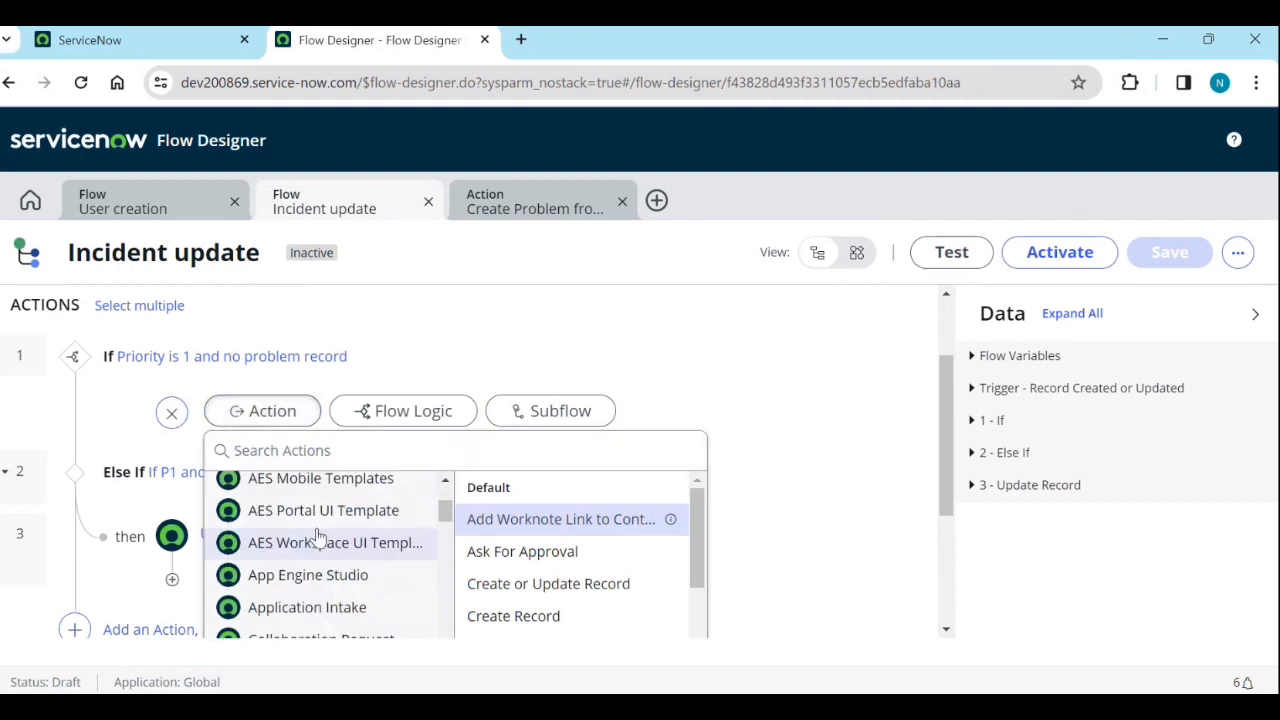
click(305, 505)
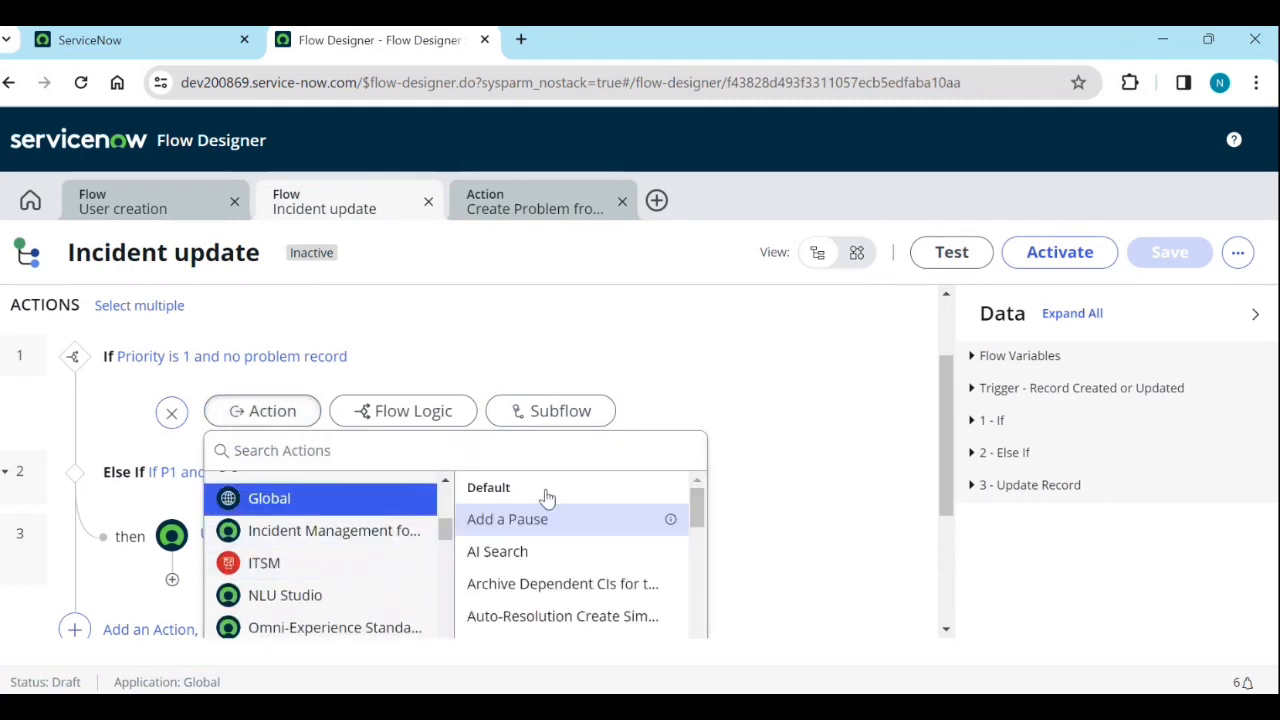
click(545, 455)
text(crea)
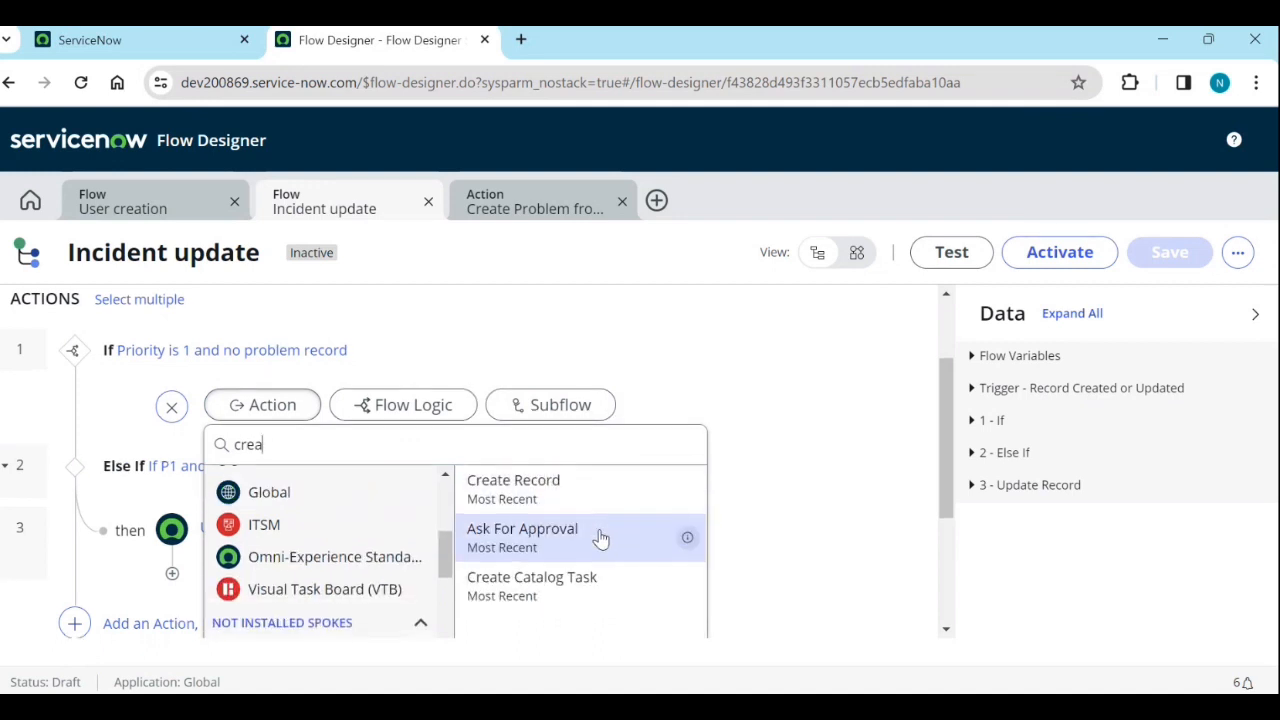
scroll(600, 534, down, 2)
scroll(529, 520, down, 2)
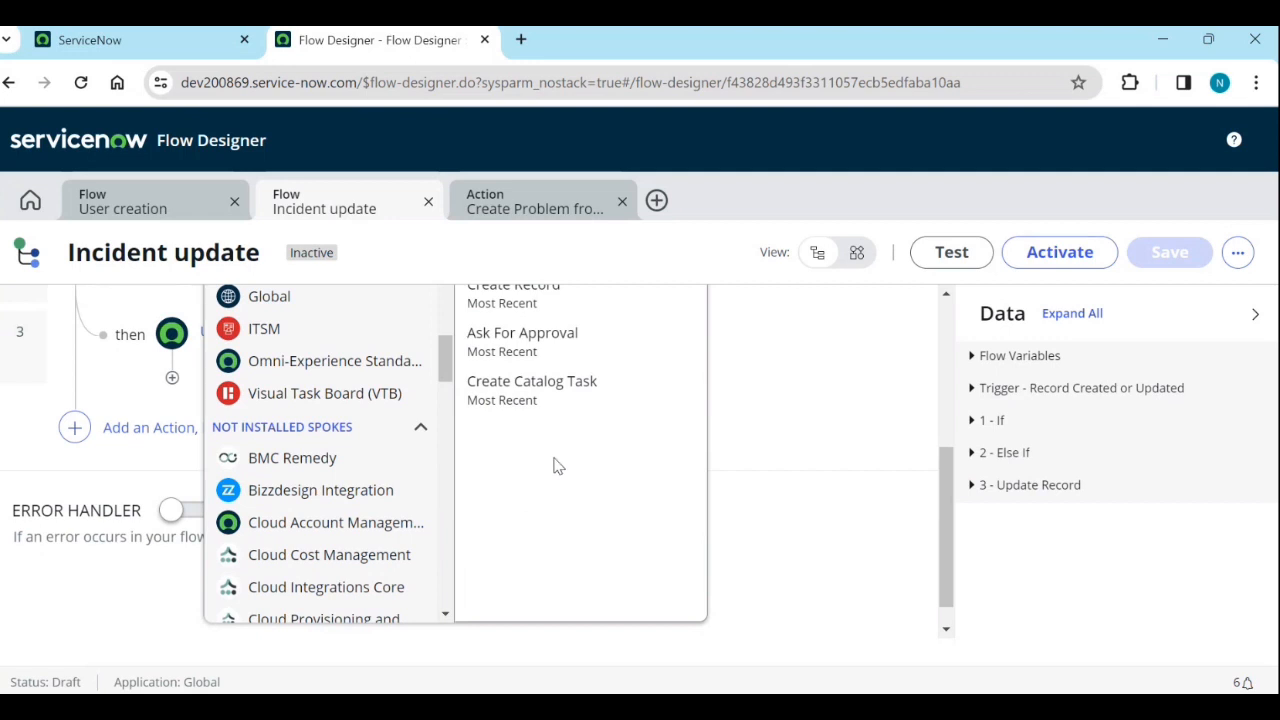
scroll(460, 460, up, 2)
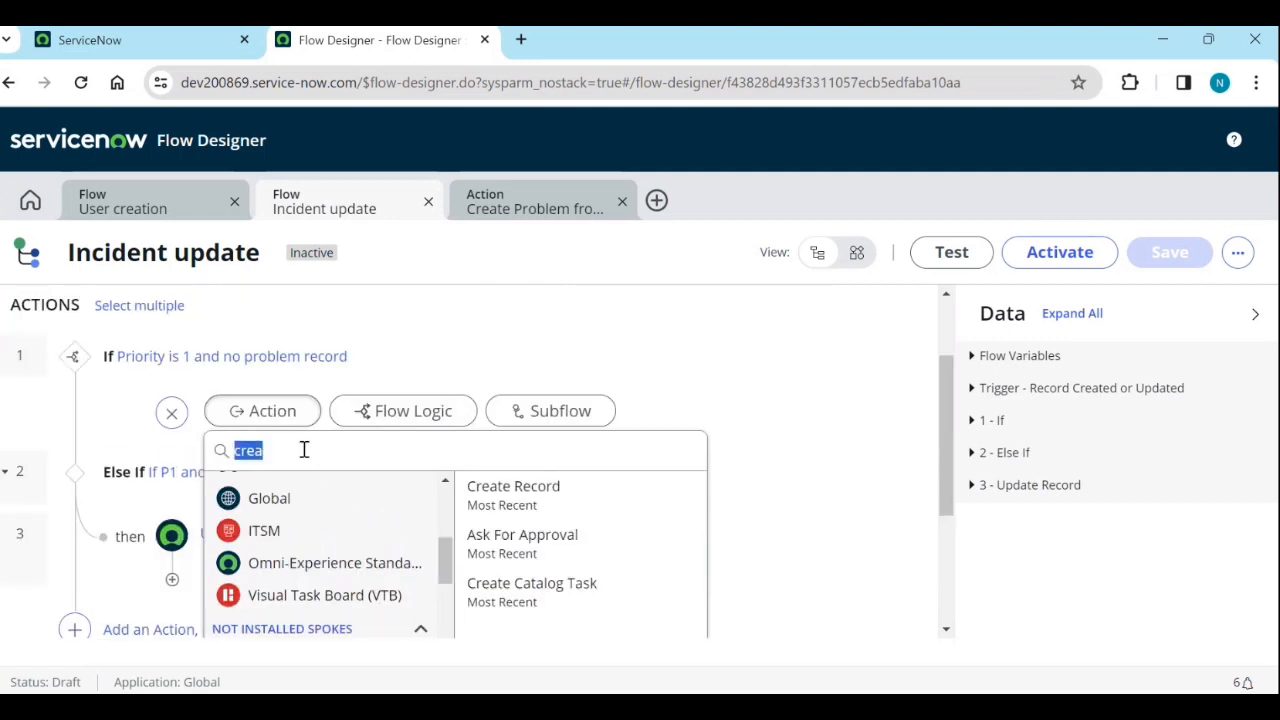
scroll(337, 509, up, 5)
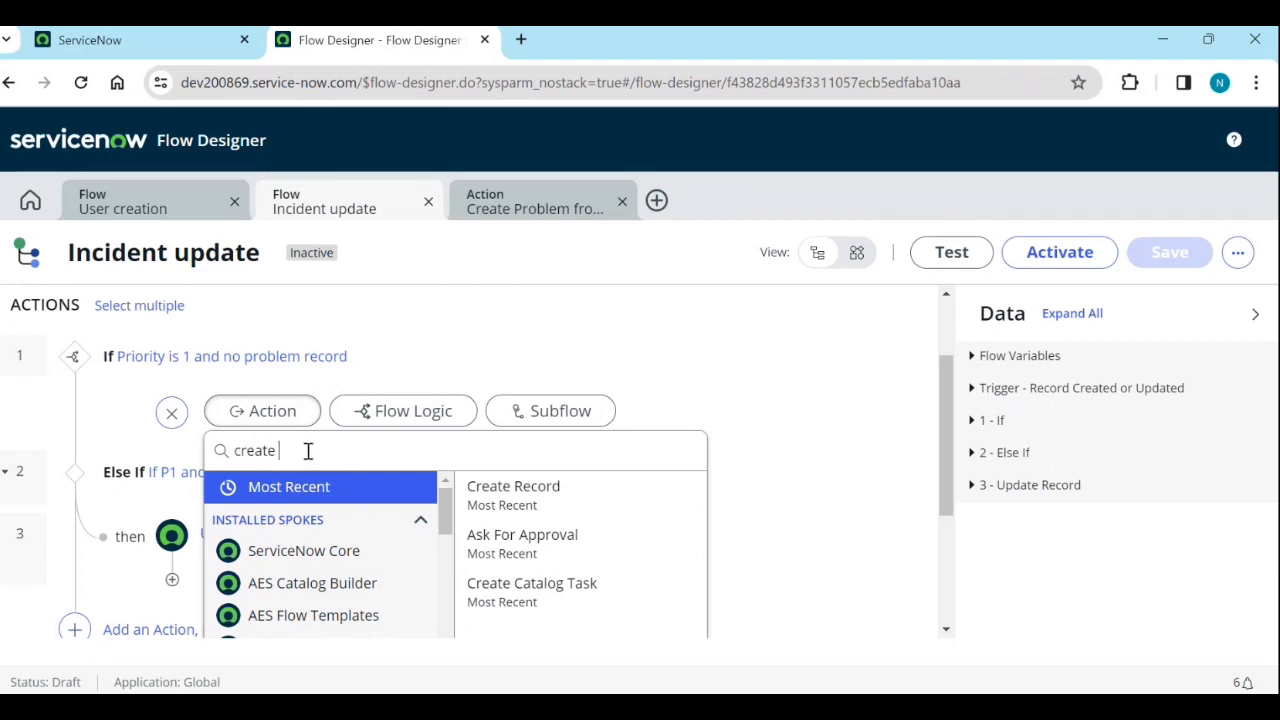
Check the publication status of the Create Problem from flow action and return to the Incident update flow.
click(517, 205)
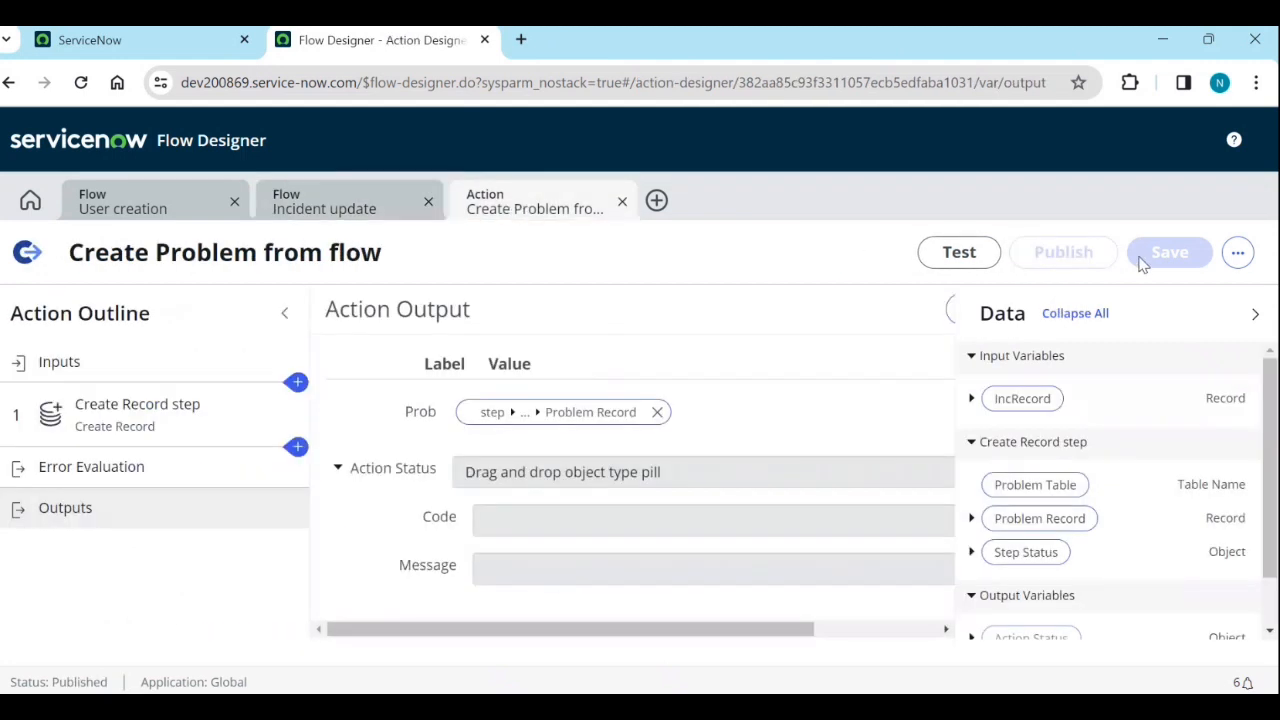
click(287, 214)
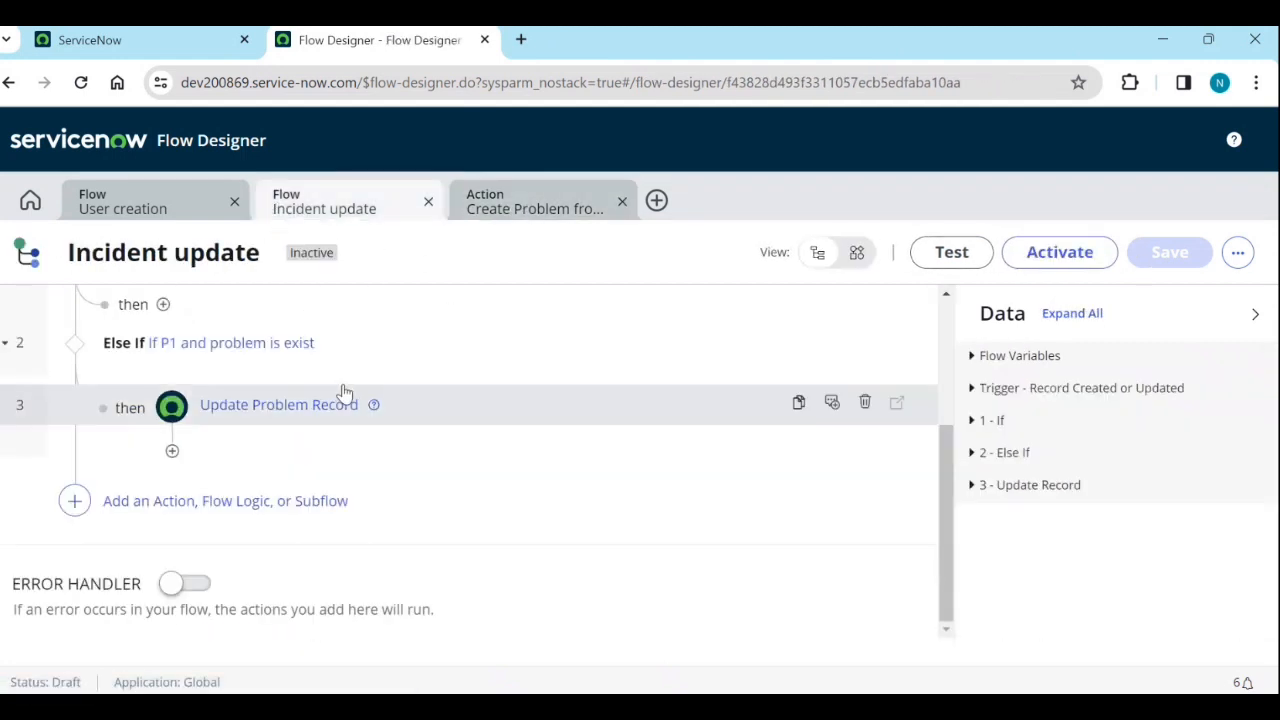
scroll(350, 390, up, 3)
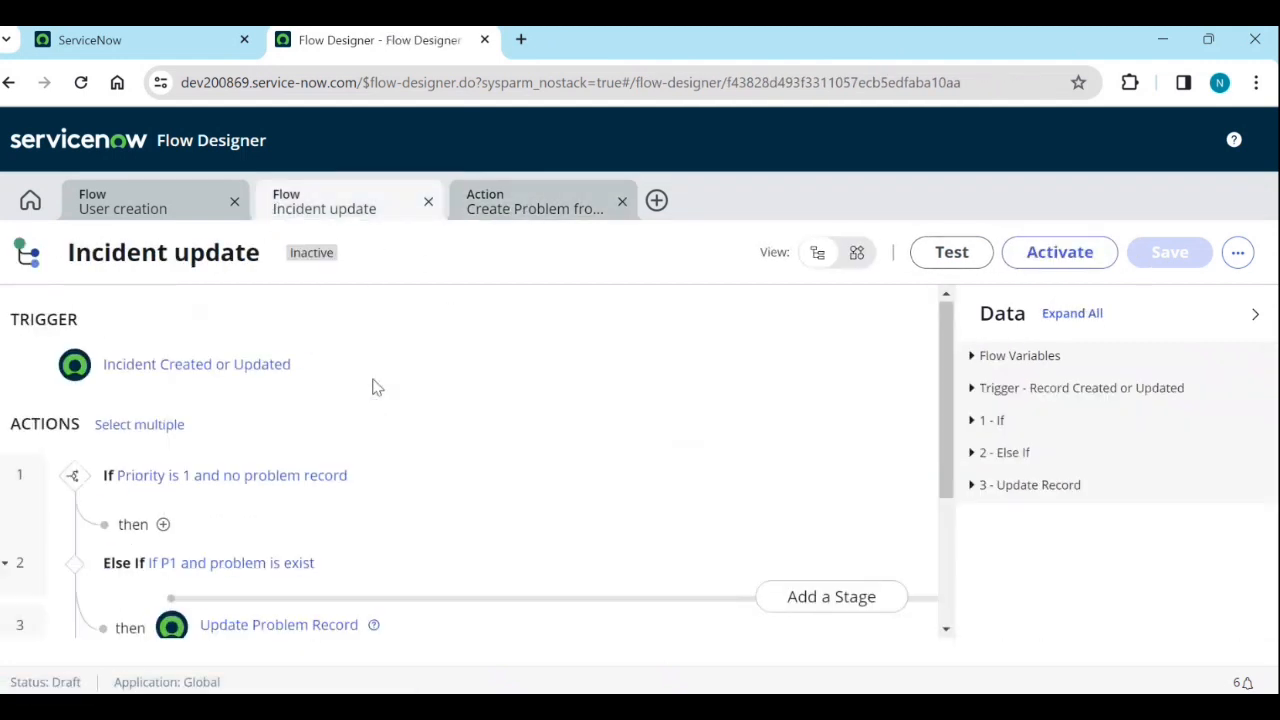
Reload the Incident update flow and add the Create Problem from flow action under the "Priority is 1 and no problem record" condition.
click(81, 82)
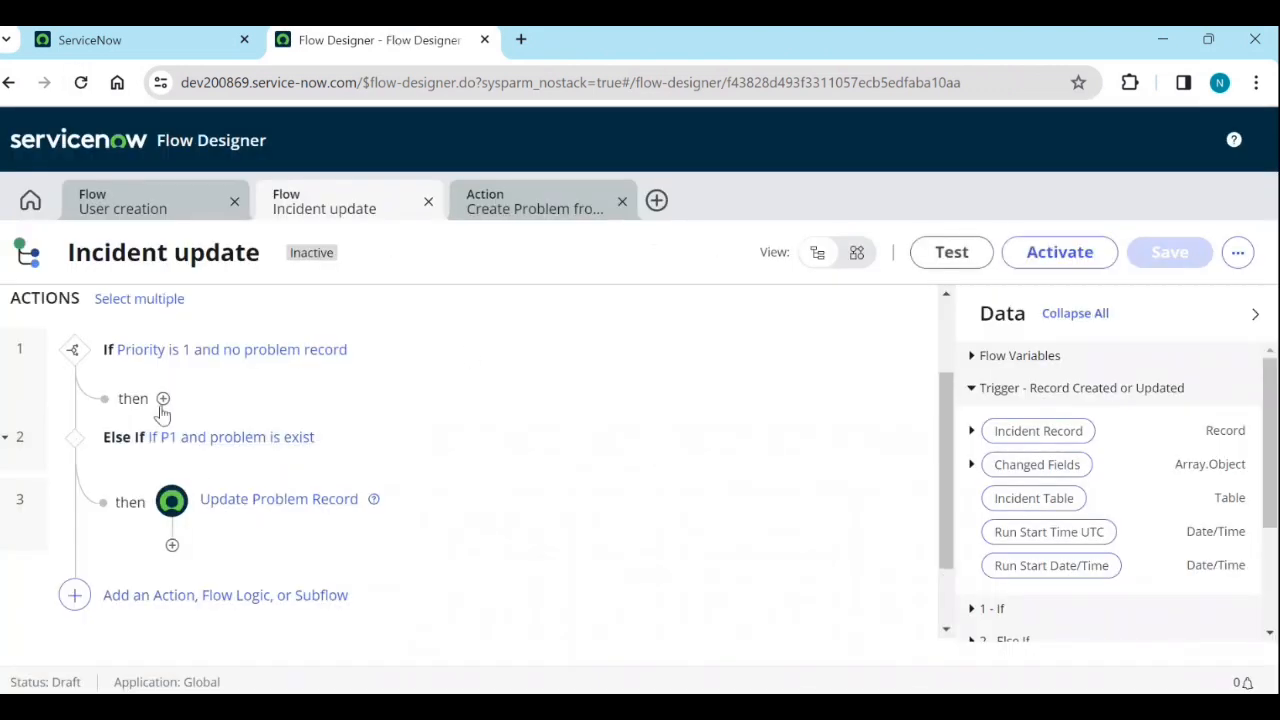
click(163, 399)
click(268, 404)
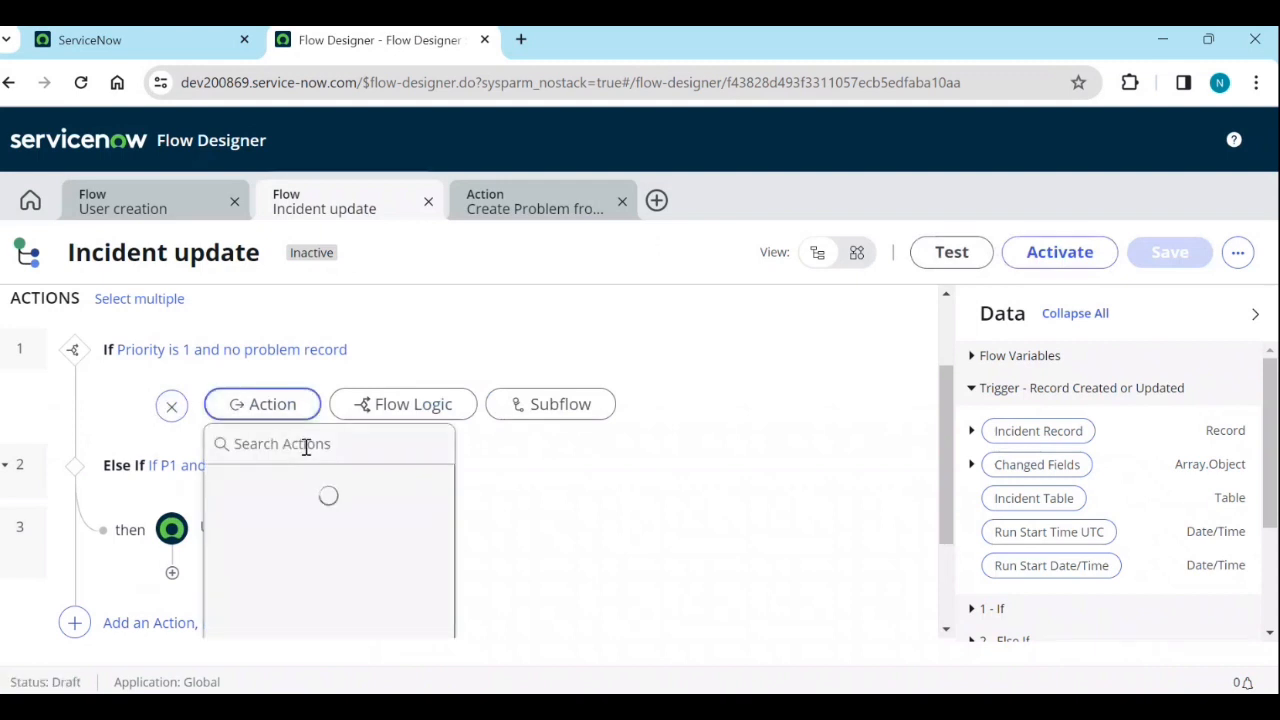
text(create p)
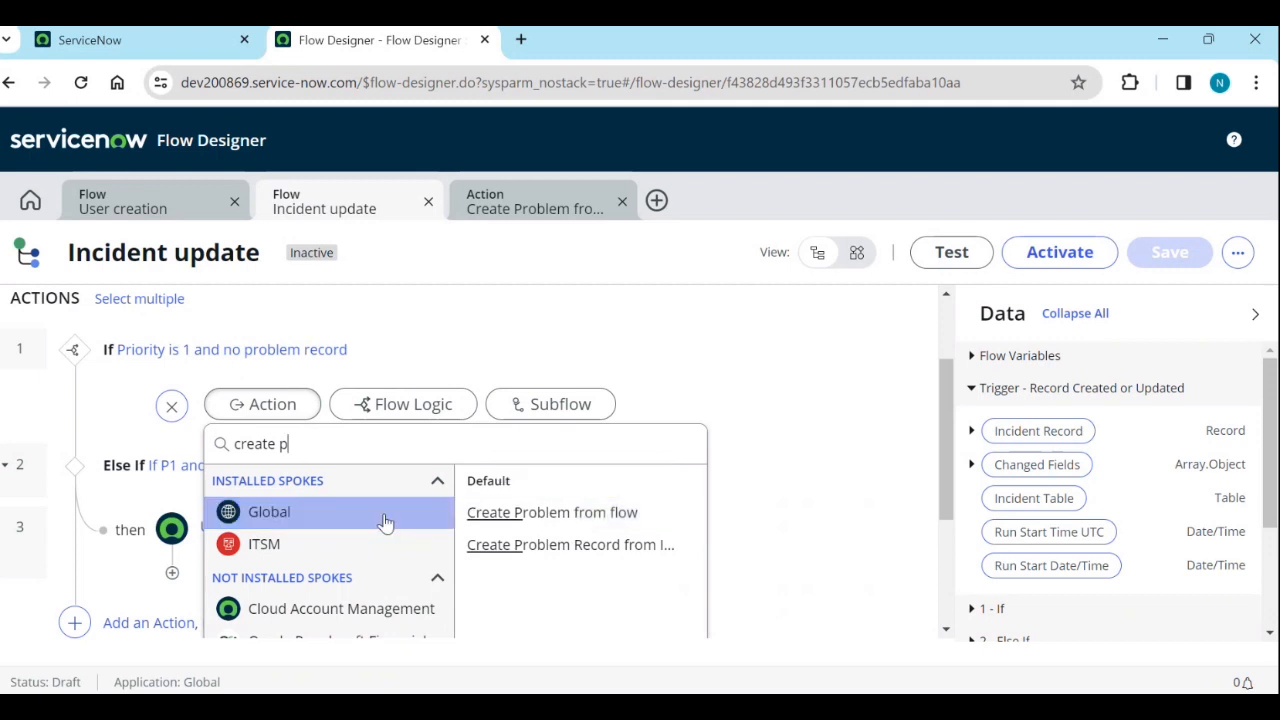
click(508, 514)
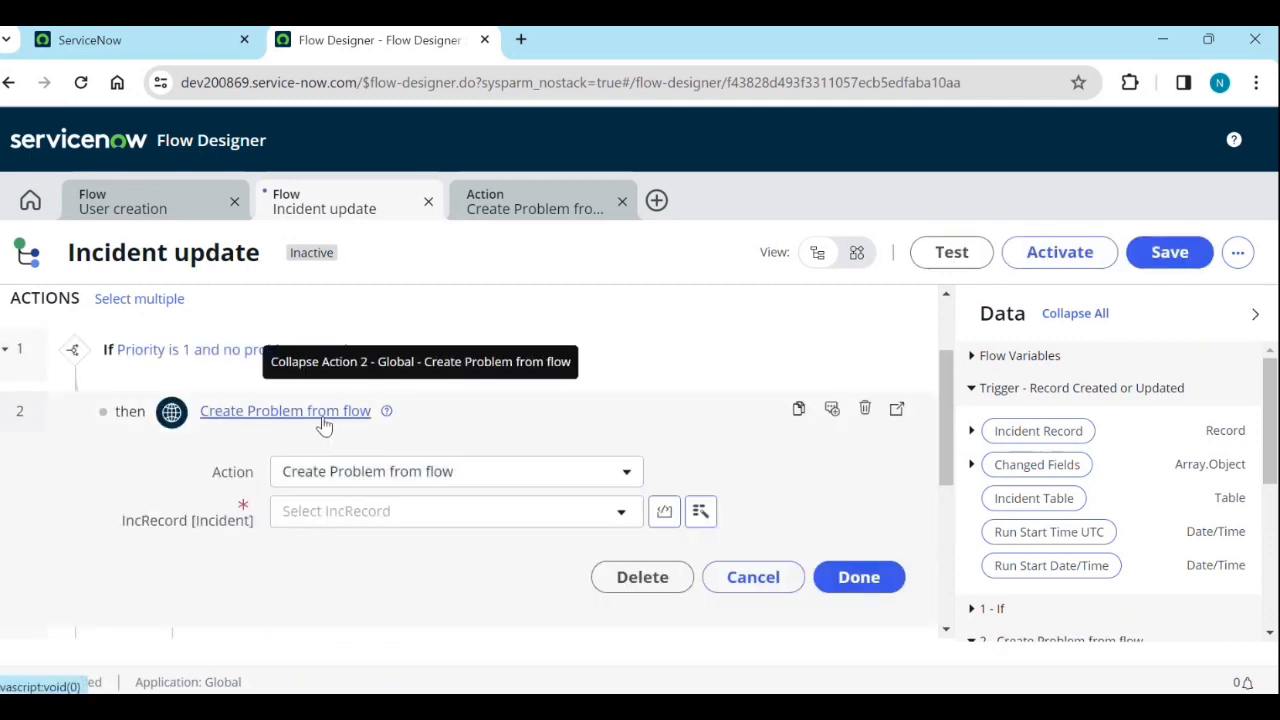
Map the Create Problem from flow action's IncRecord input to the trigger's Incident Record and finish the action.
drag(1002, 438, 438, 520)
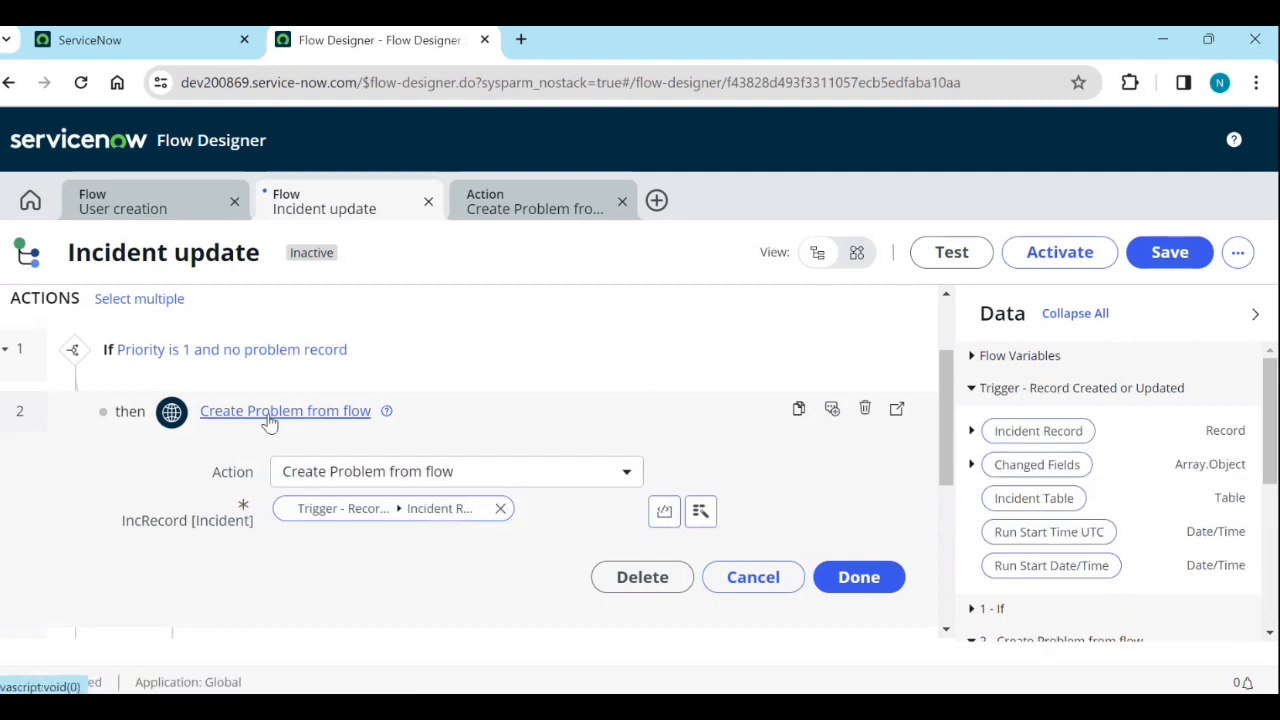
scroll(270, 350, up, 2)
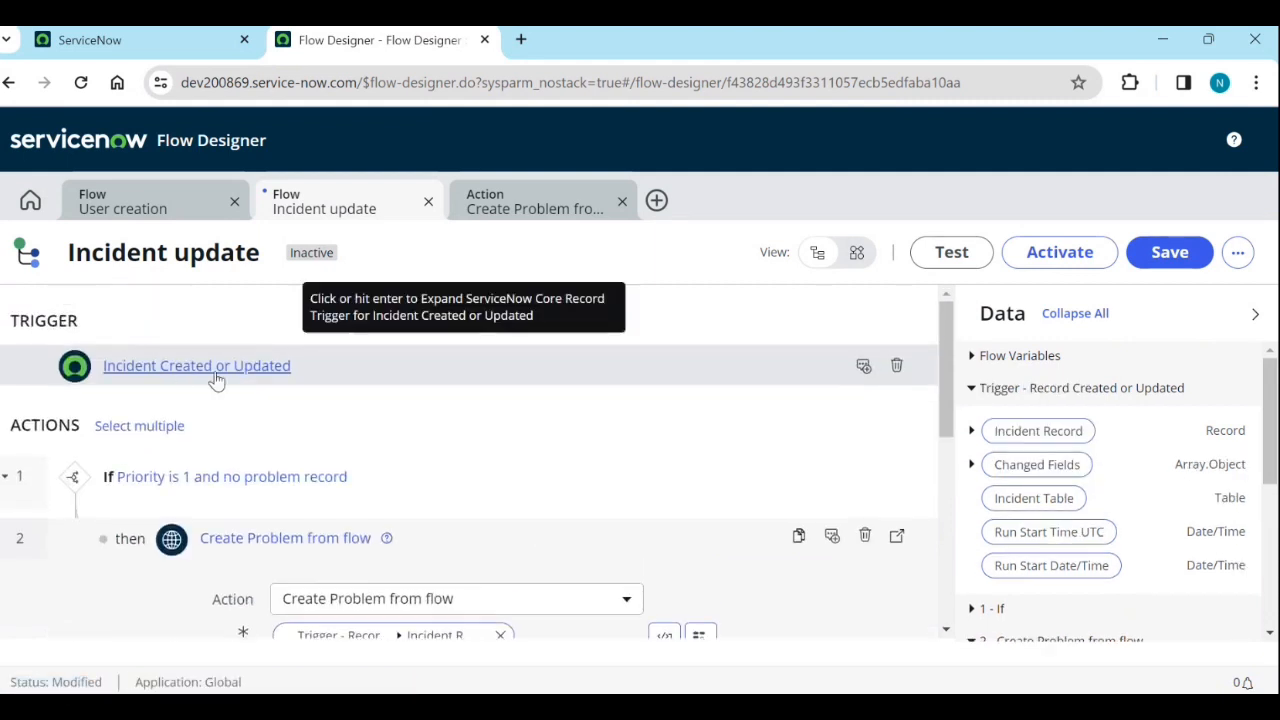
scroll(365, 460, down, 3)
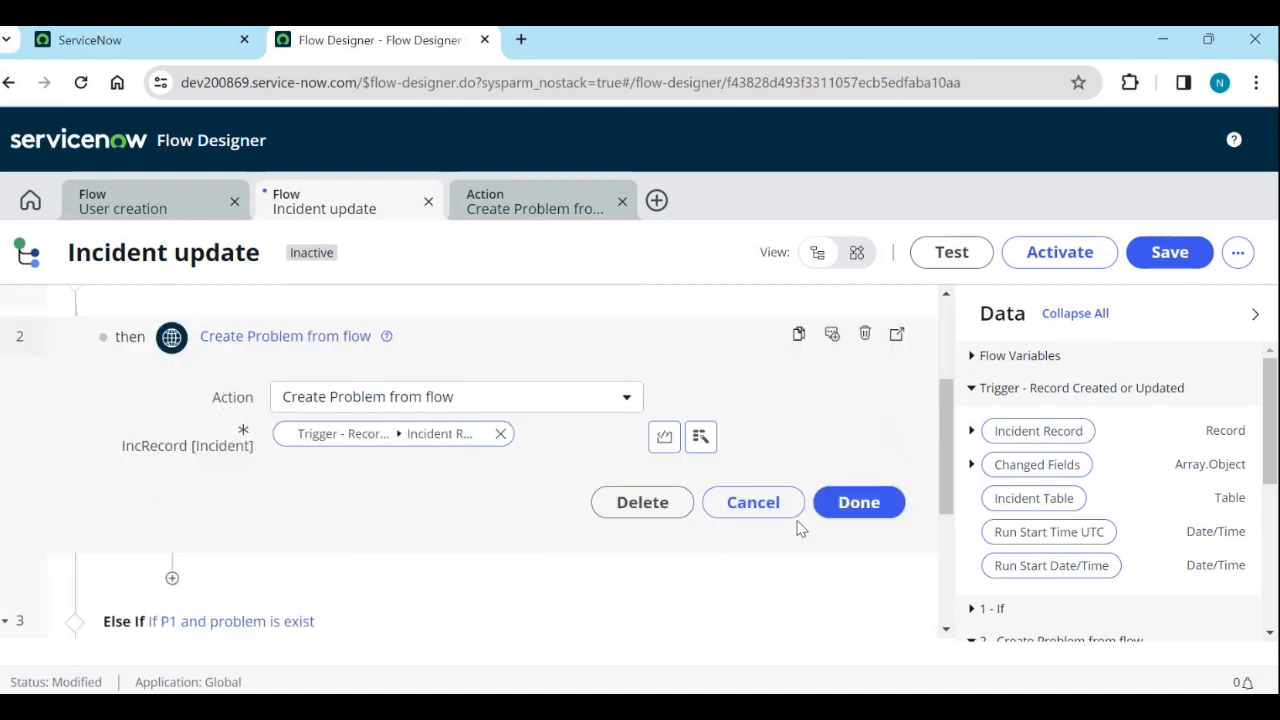
click(857, 503)
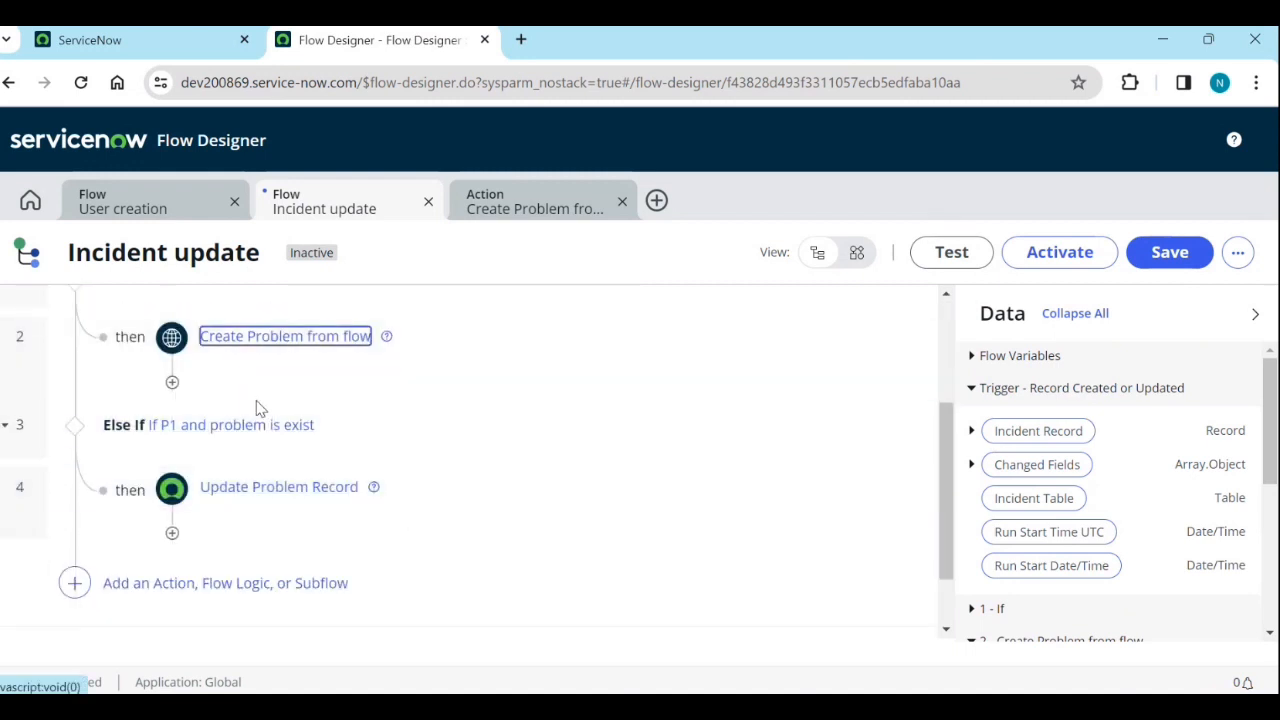
Add a ServiceNow Core Update Record action directly after Create Problem from flow in the first If branch.
scroll(318, 405, up, 2)
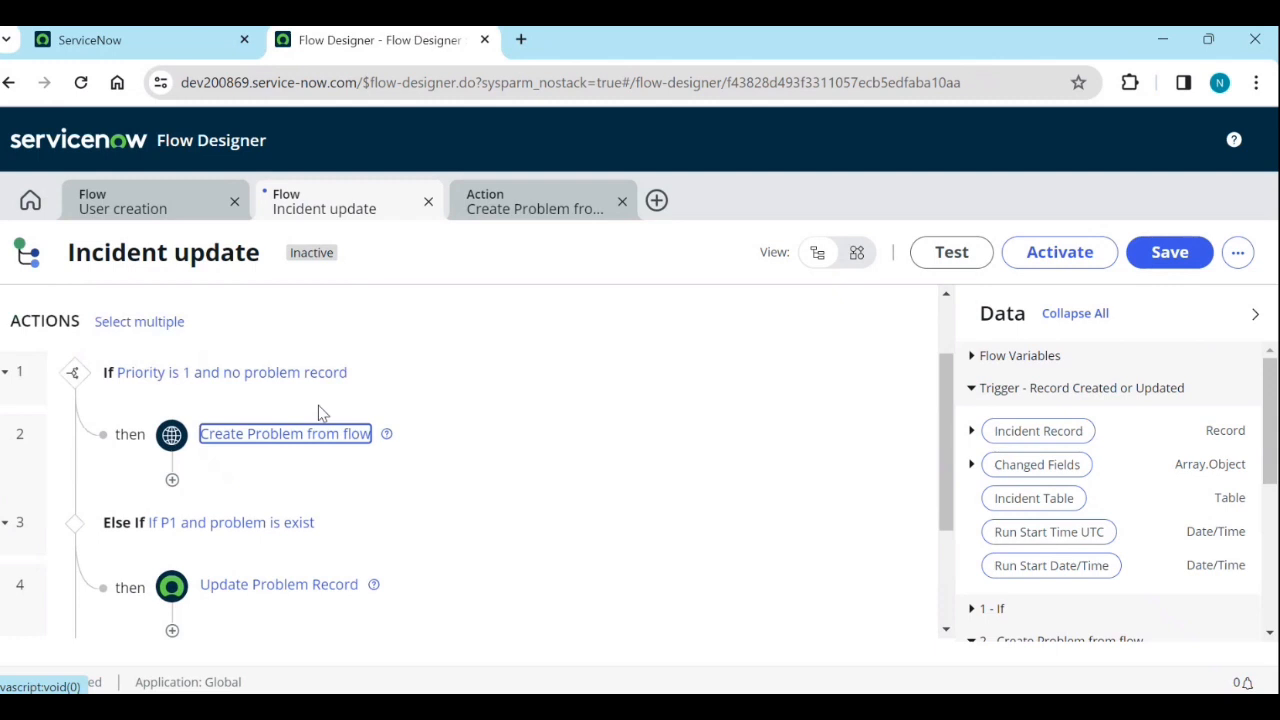
click(172, 487)
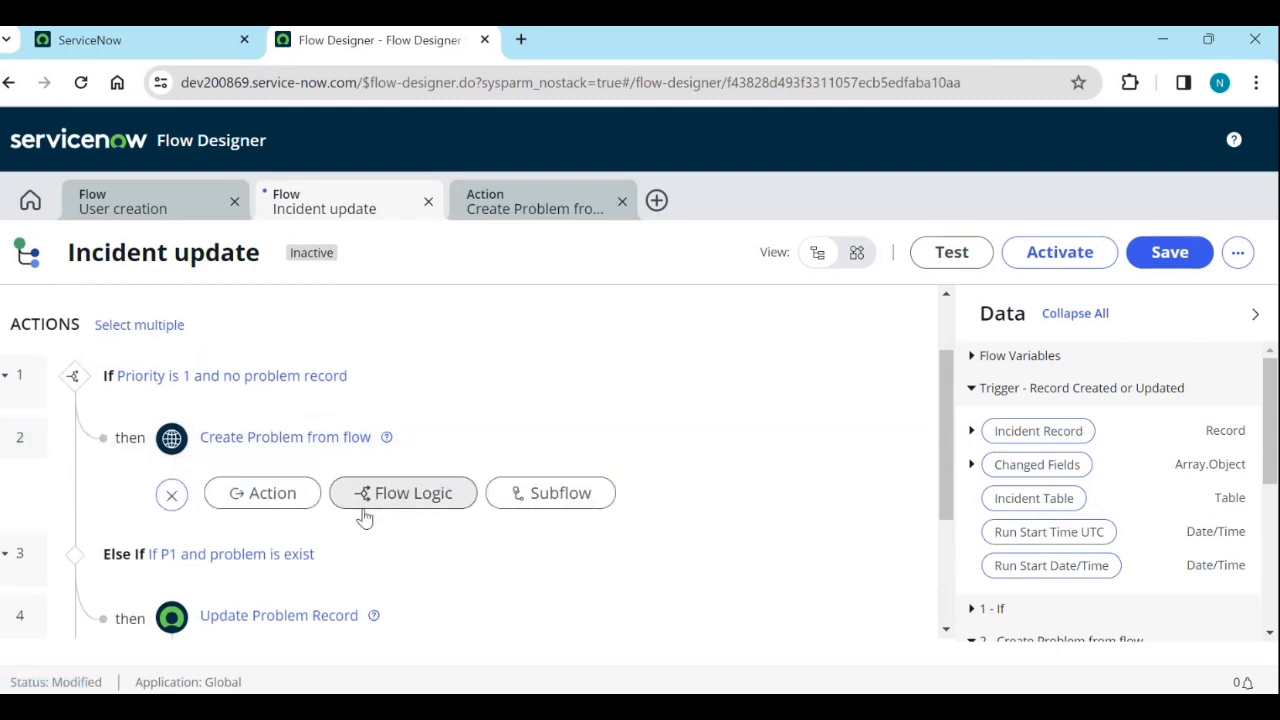
click(300, 495)
scroll(240, 520, down, 1)
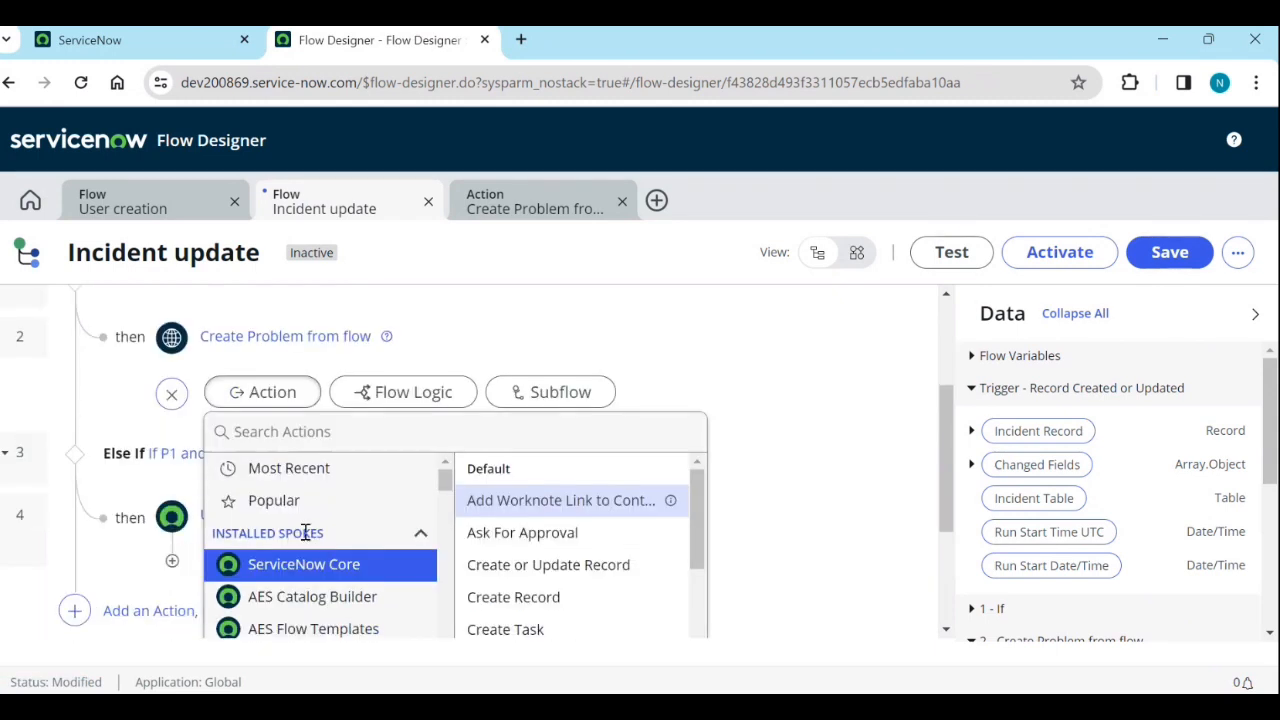
scroll(322, 541, down, 1)
scroll(320, 530, down, 2)
scroll(563, 545, down, 2)
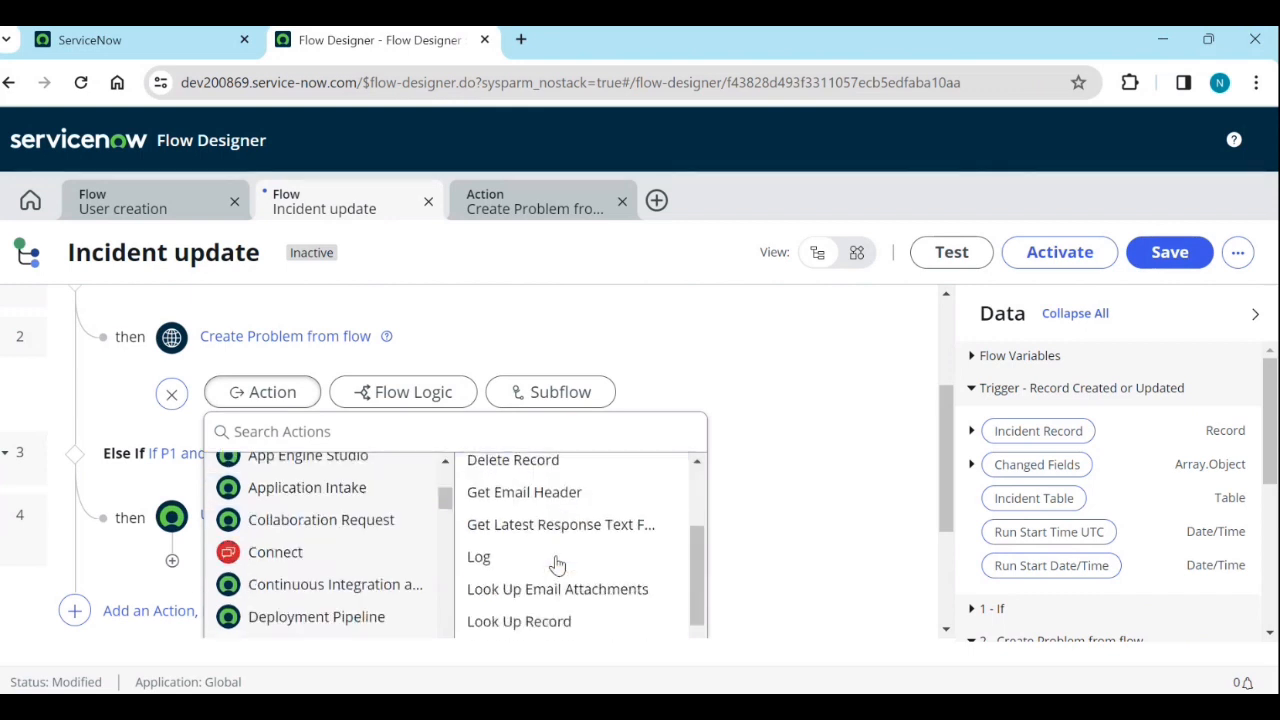
scroll(560, 560, down, 4)
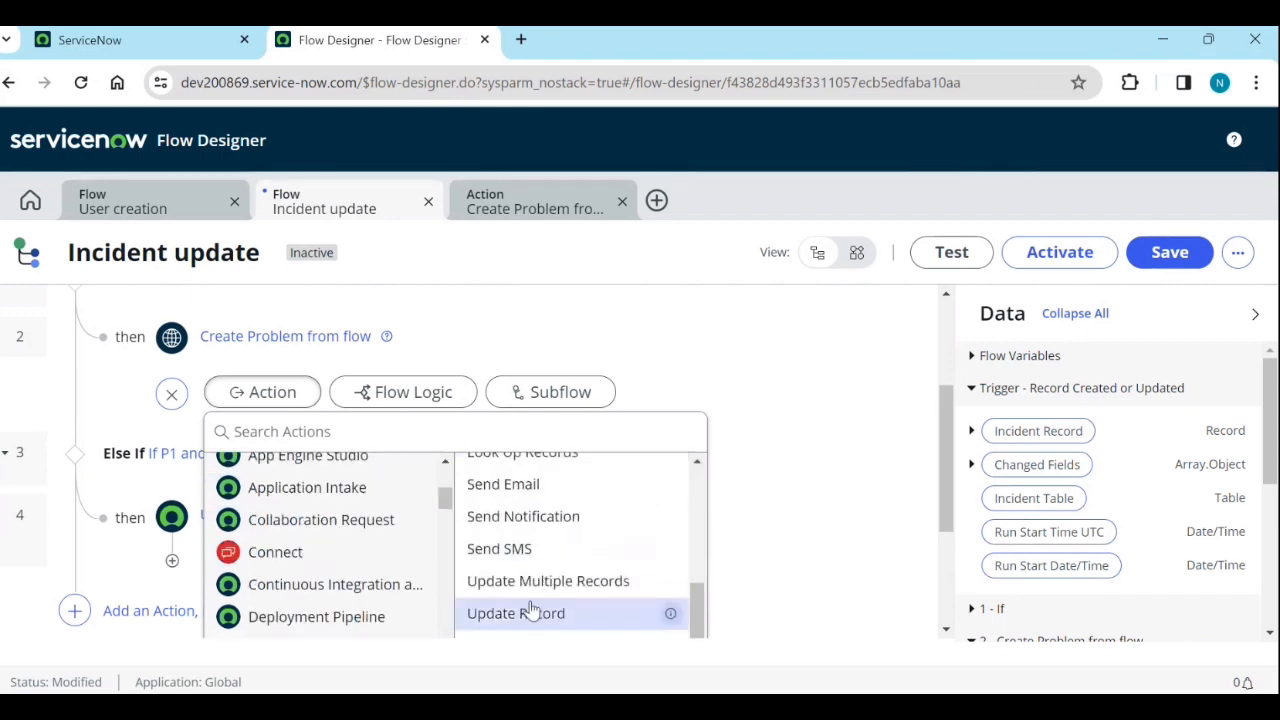
click(531, 611)
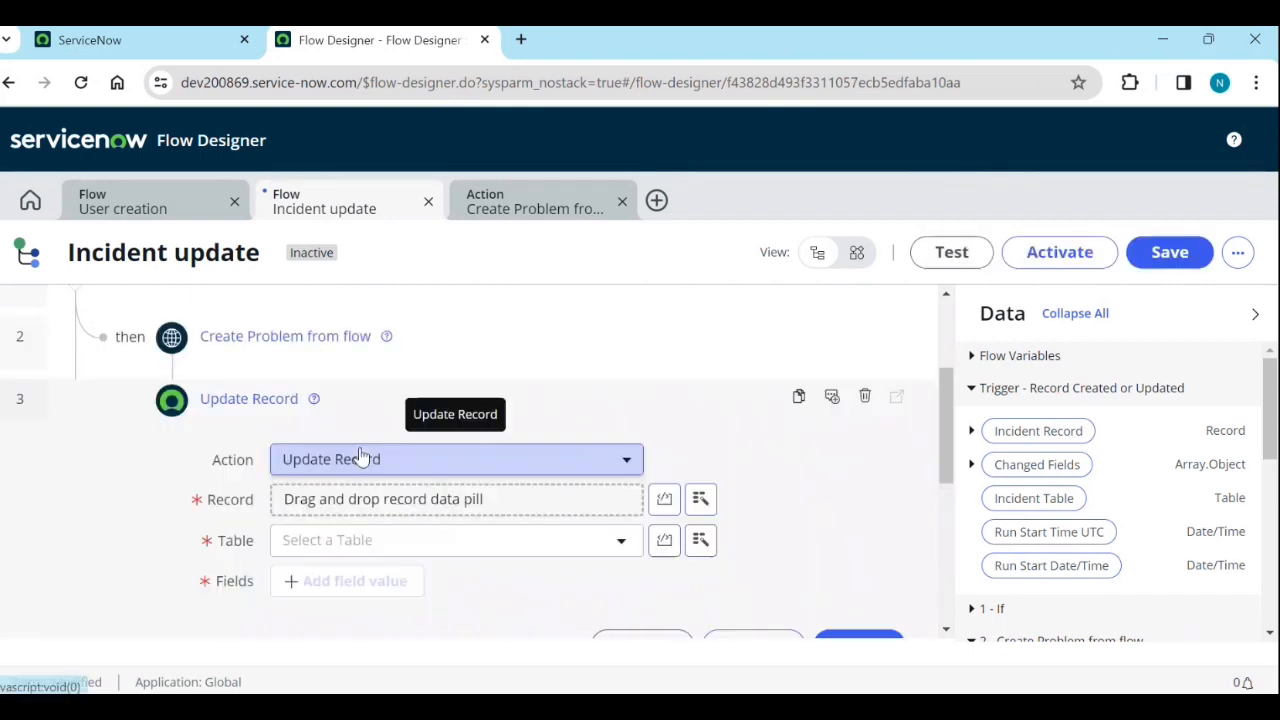
Set the new Update Record action's record to the trigger's Incident Record and choose Work notes as the field to update.
drag(1005, 430, 435, 505)
click(370, 583)
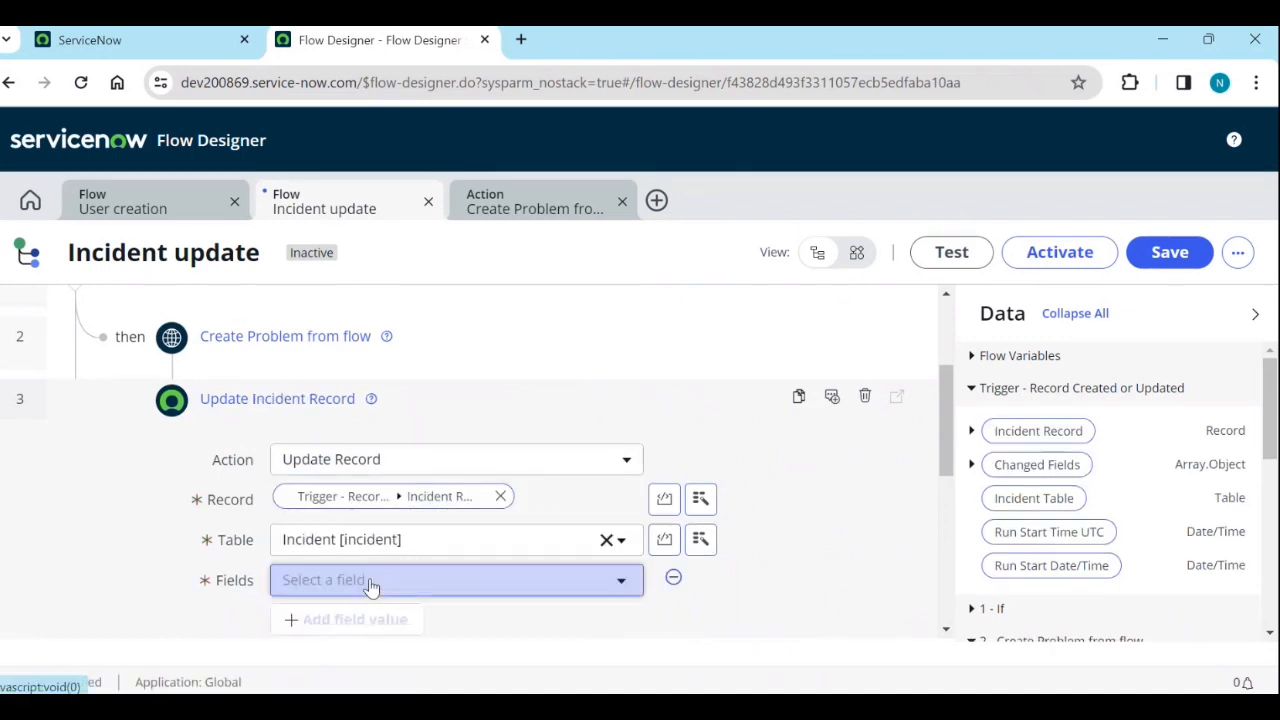
scroll(374, 580, down, 1)
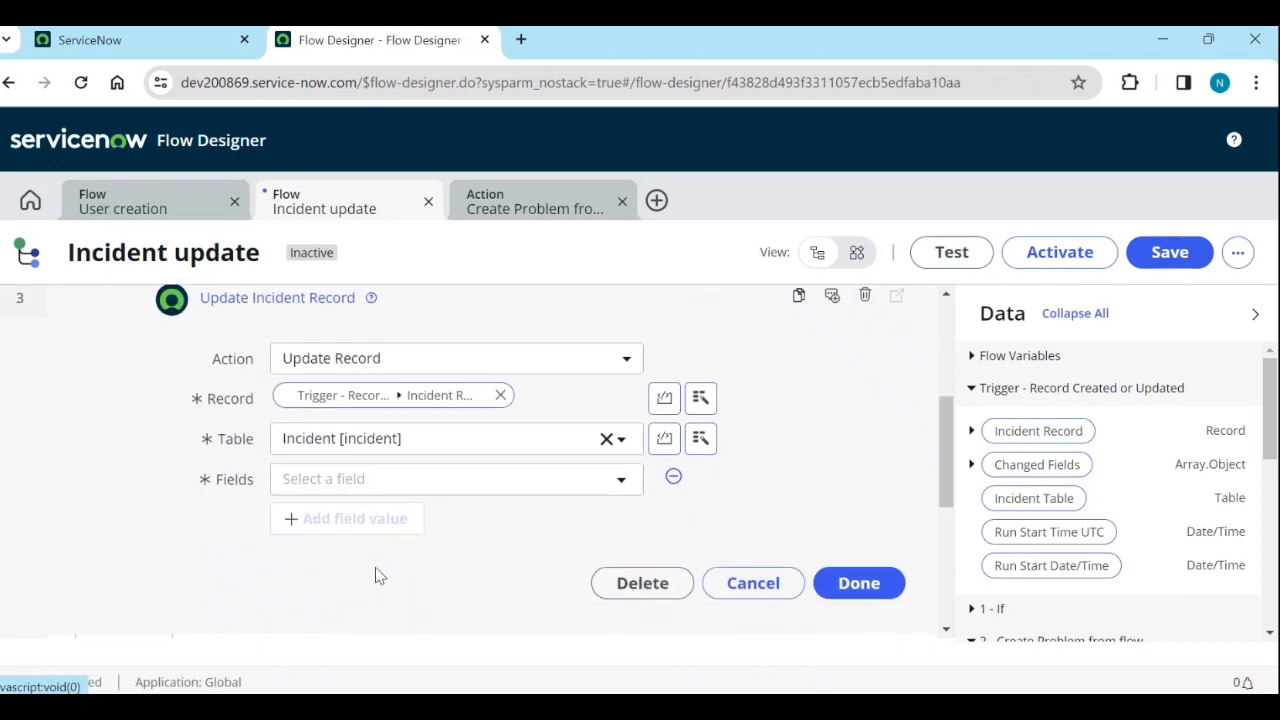
click(386, 488)
text(work)
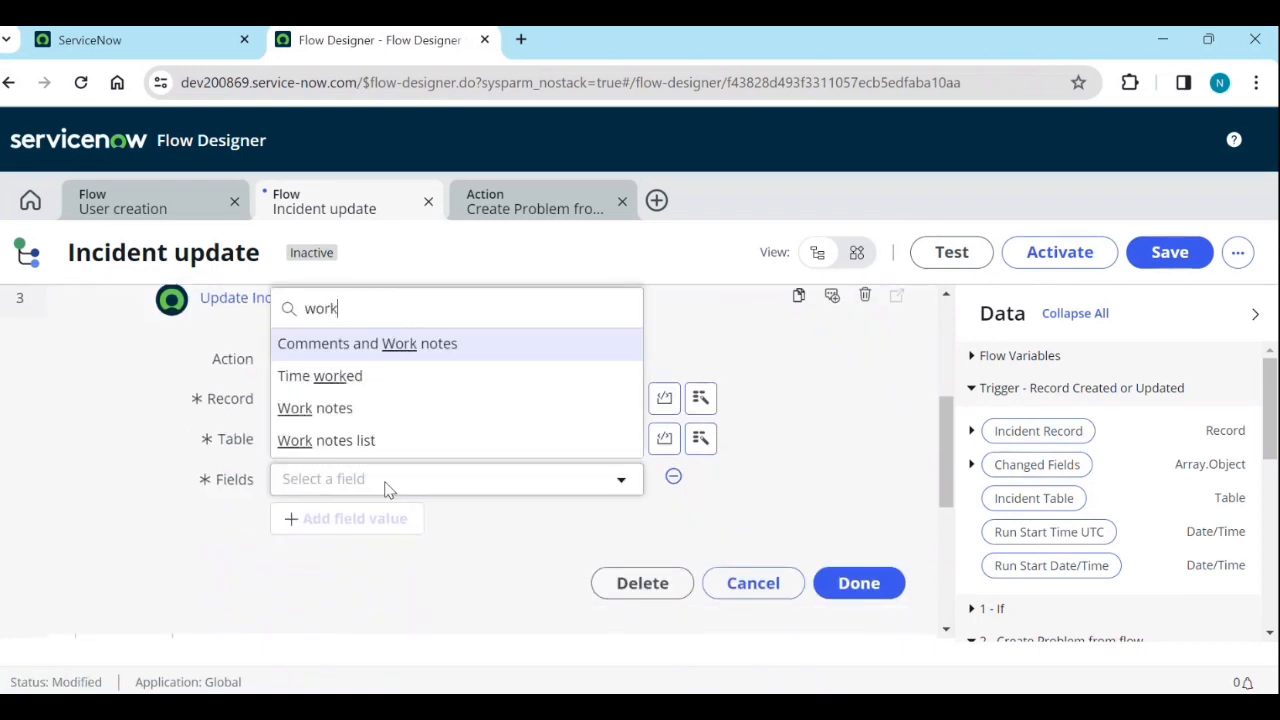
click(360, 408)
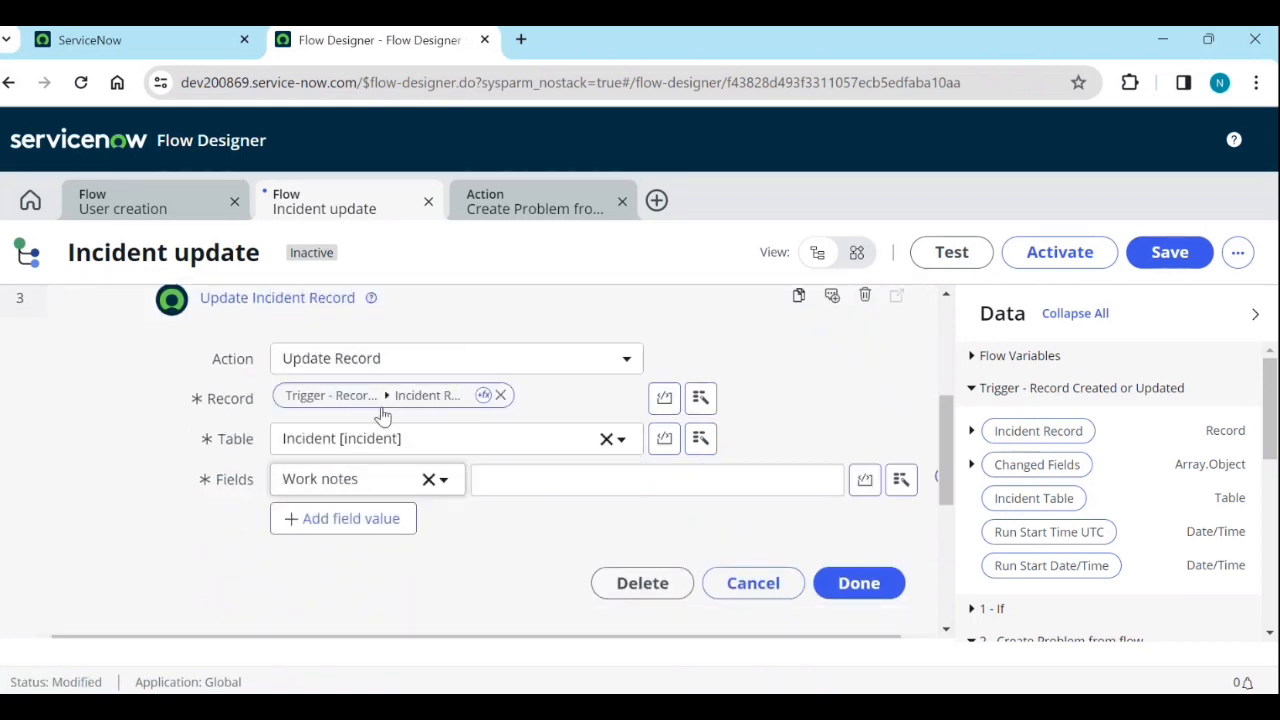
Try to fill the Work notes value with only the Number of the Prob record output by Create Problem from flow.
scroll(1086, 525, down, 2)
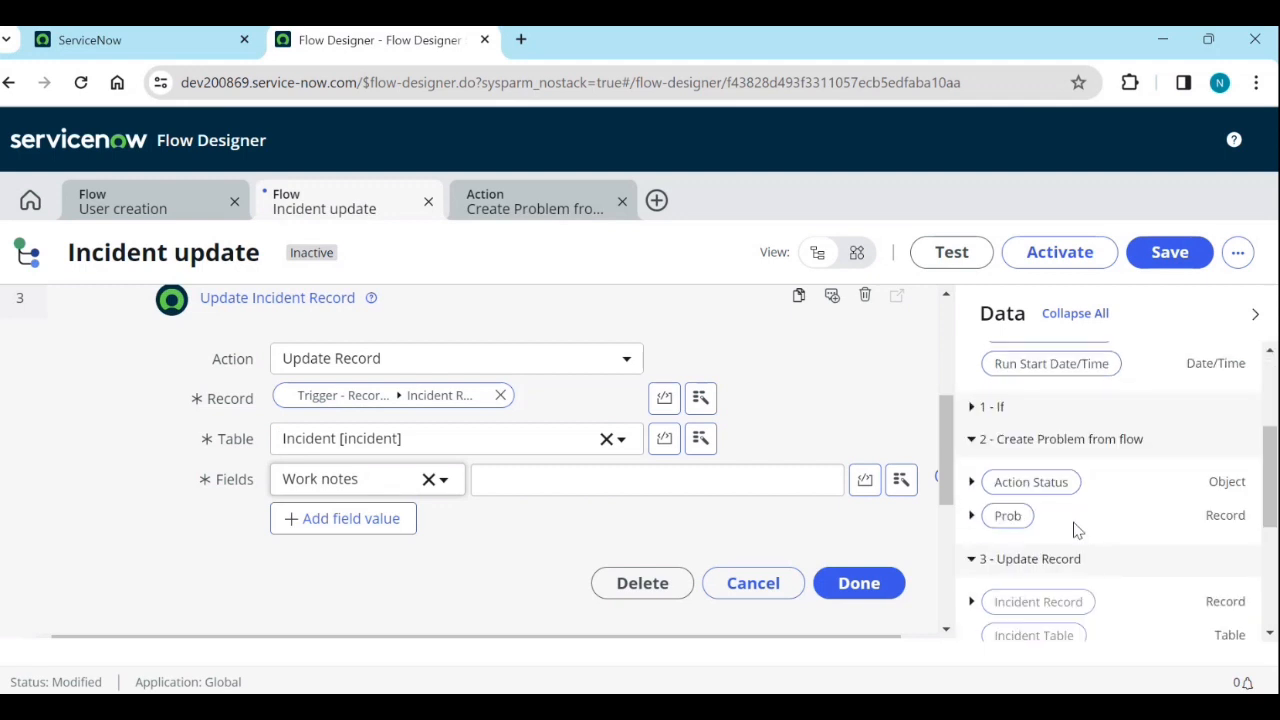
click(971, 516)
click(971, 516)
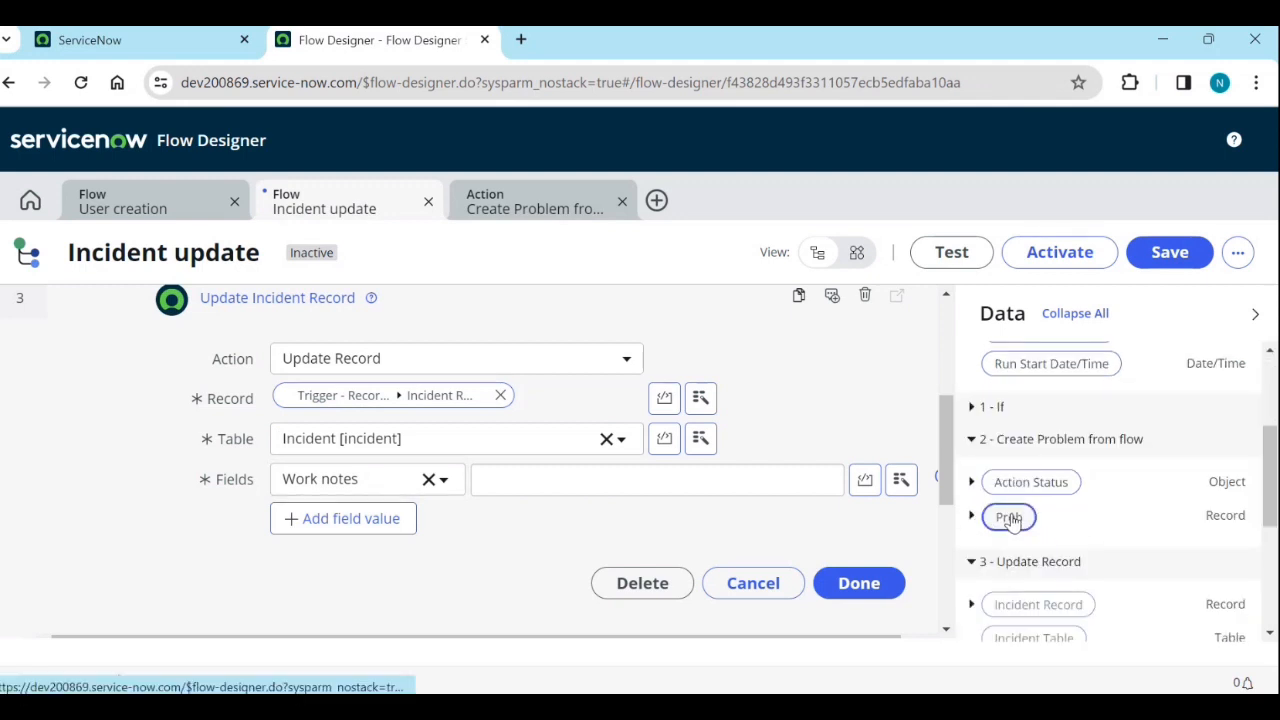
drag(1008, 517, 983, 524)
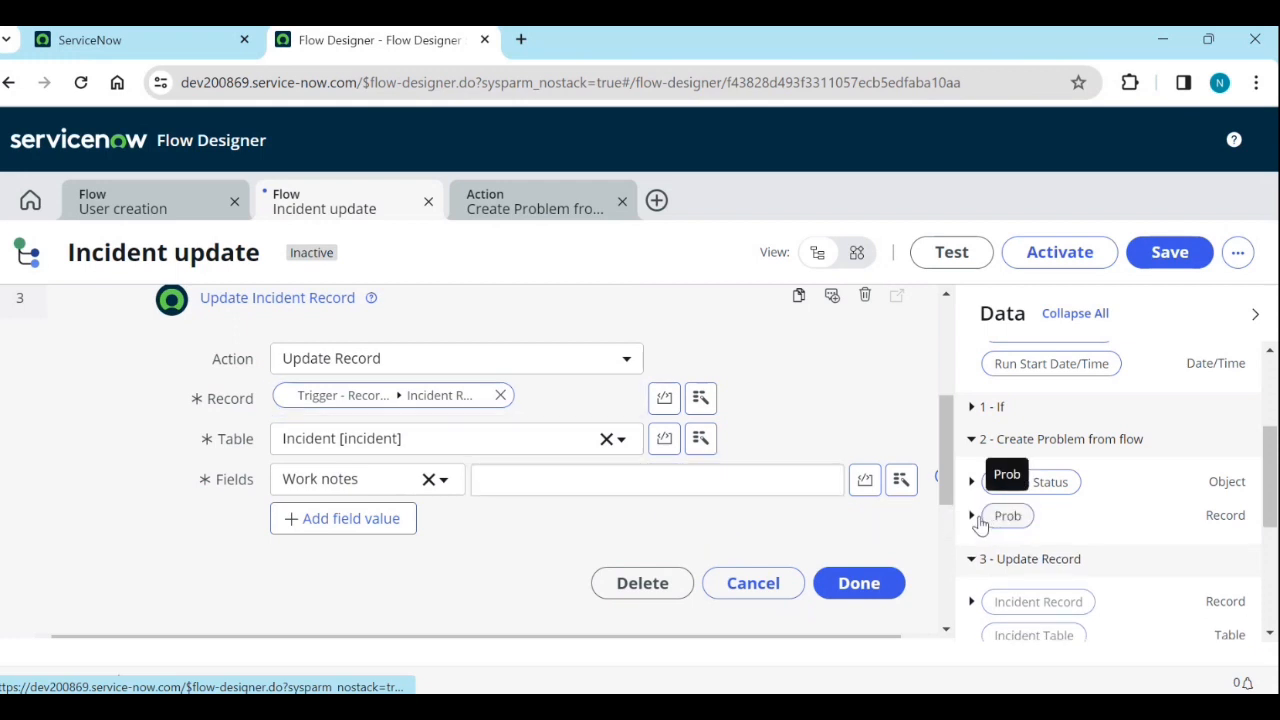
click(973, 518)
scroll(1008, 540, down, 4)
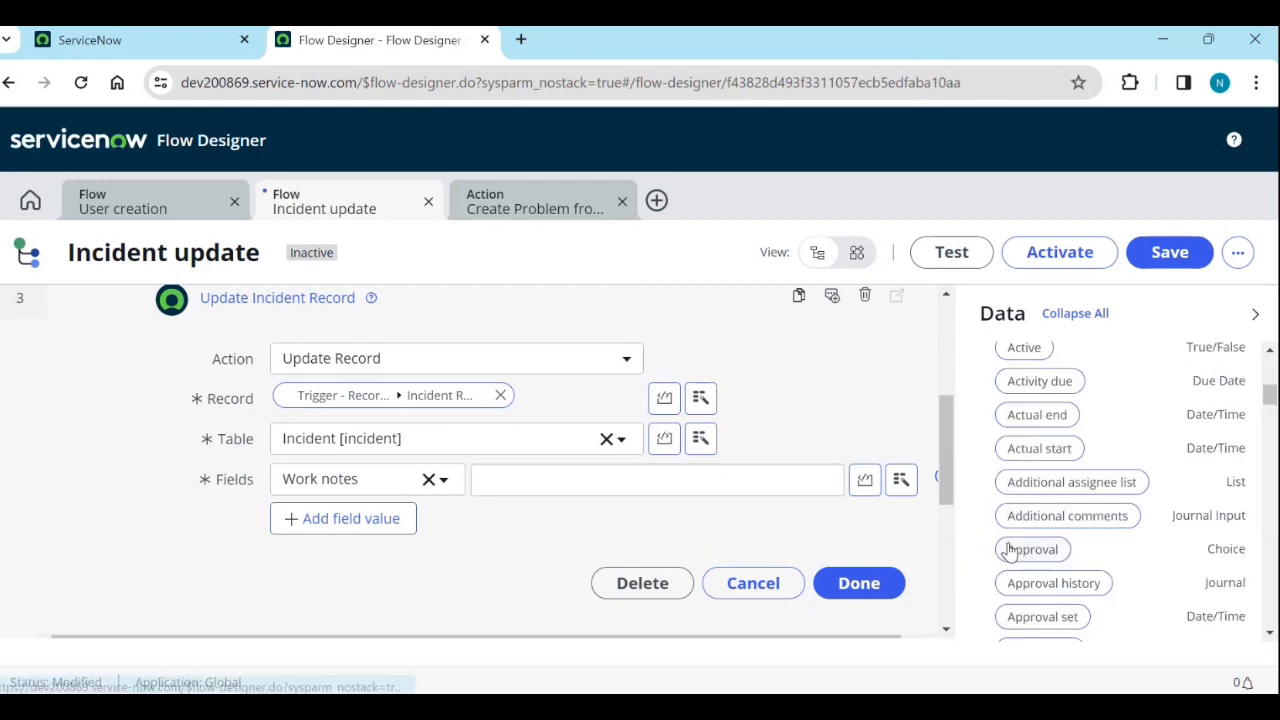
scroll(1043, 568, down, 4)
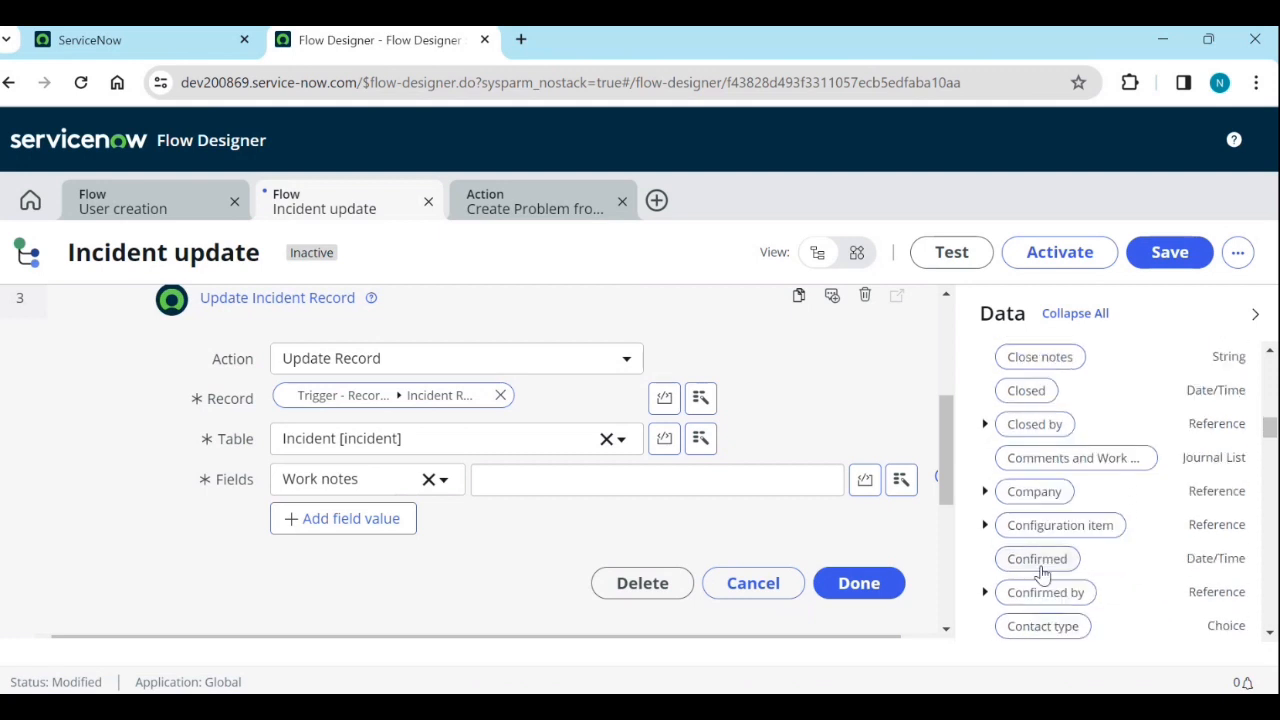
scroll(1043, 572, down, 8)
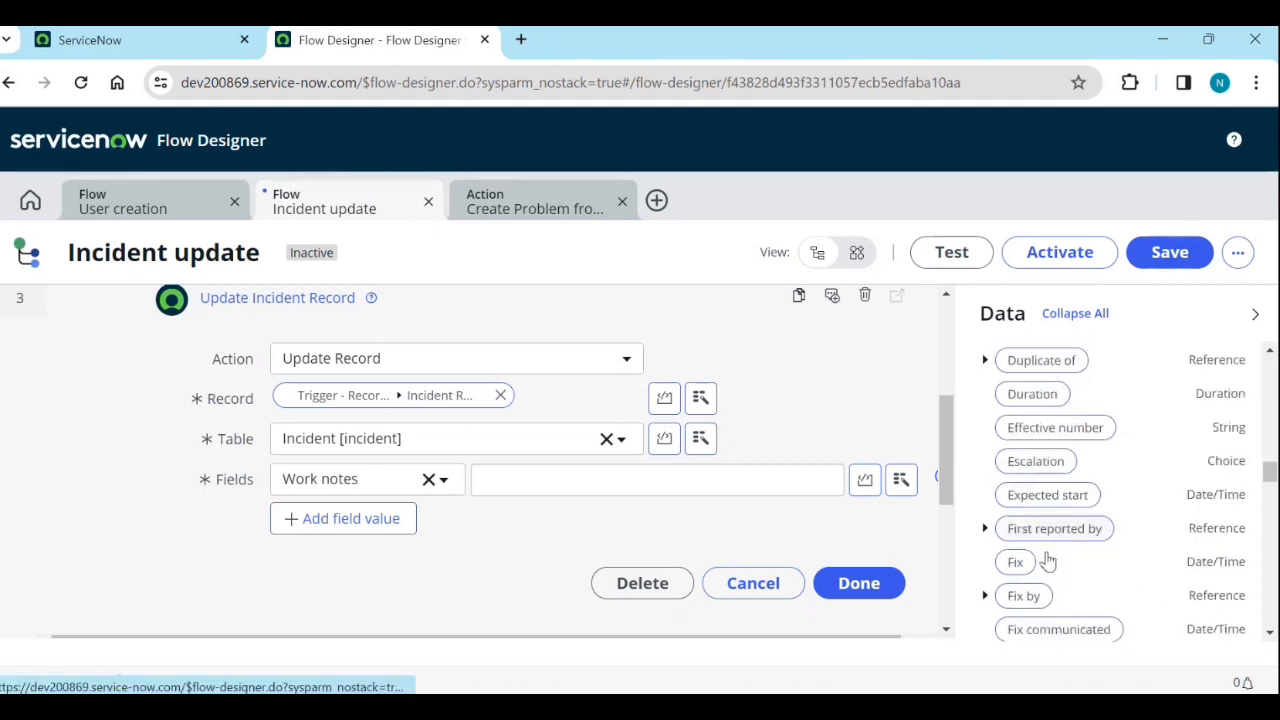
scroll(1045, 566, down, 8)
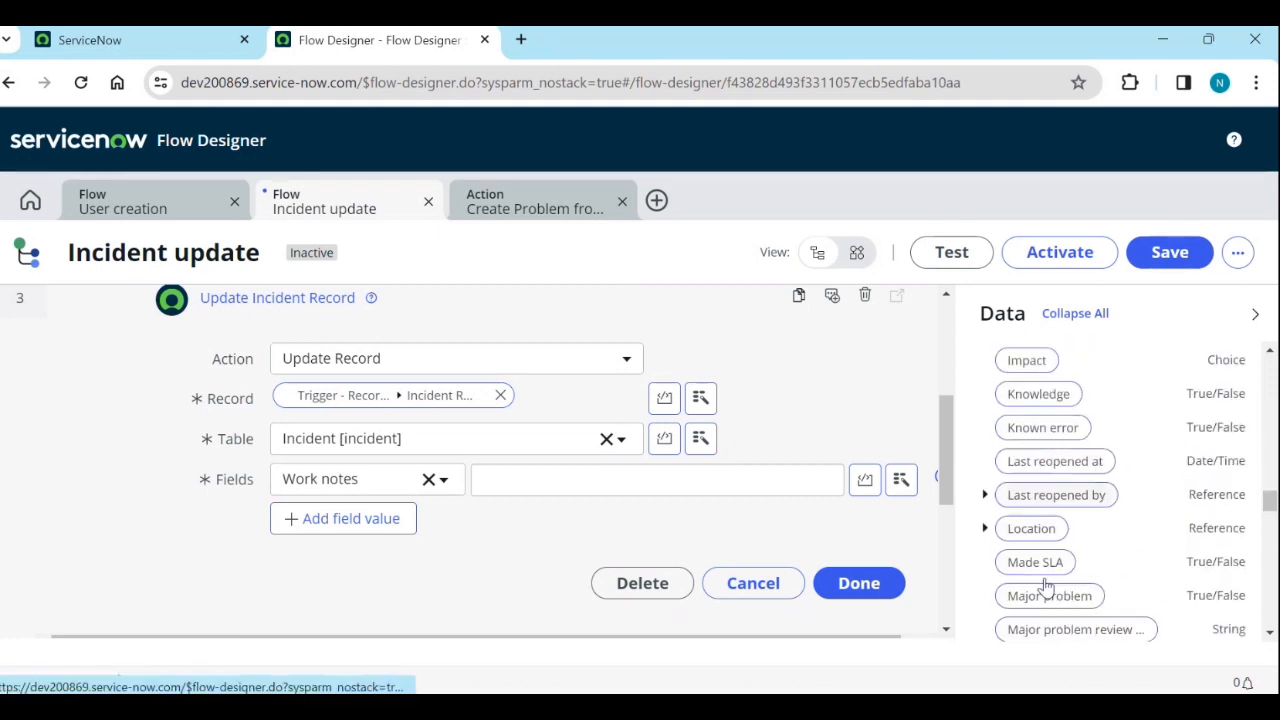
drag(1035, 551, 690, 485)
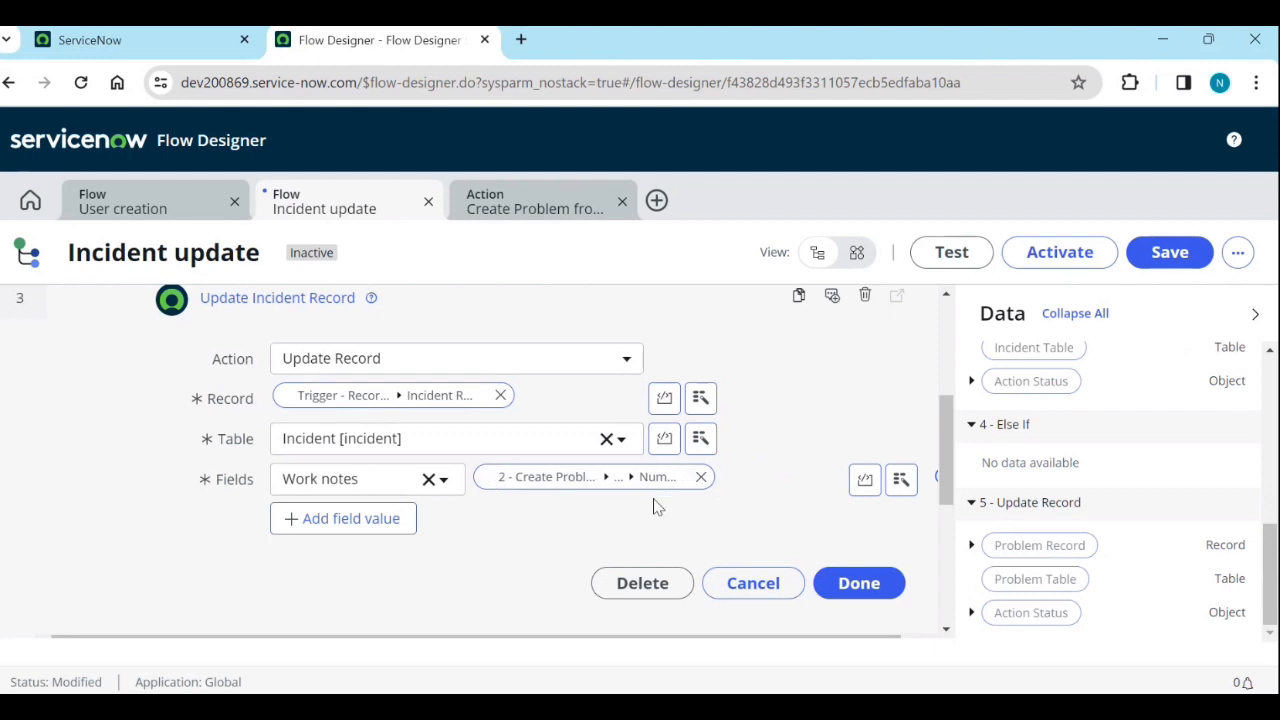
click(703, 478)
Compose the Work notes value from the Prob record's Number followed by "is created", and finish the Update Incident Record action.
click(811, 480)
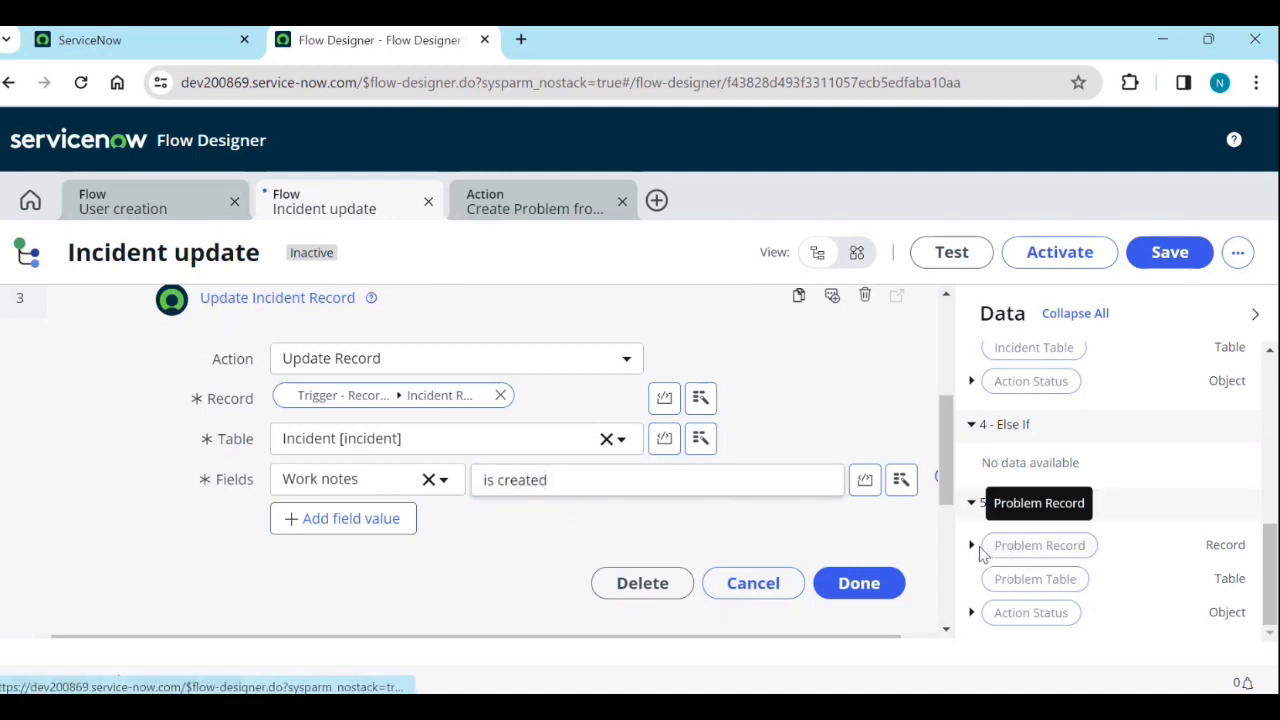
scroll(988, 430, up, 1)
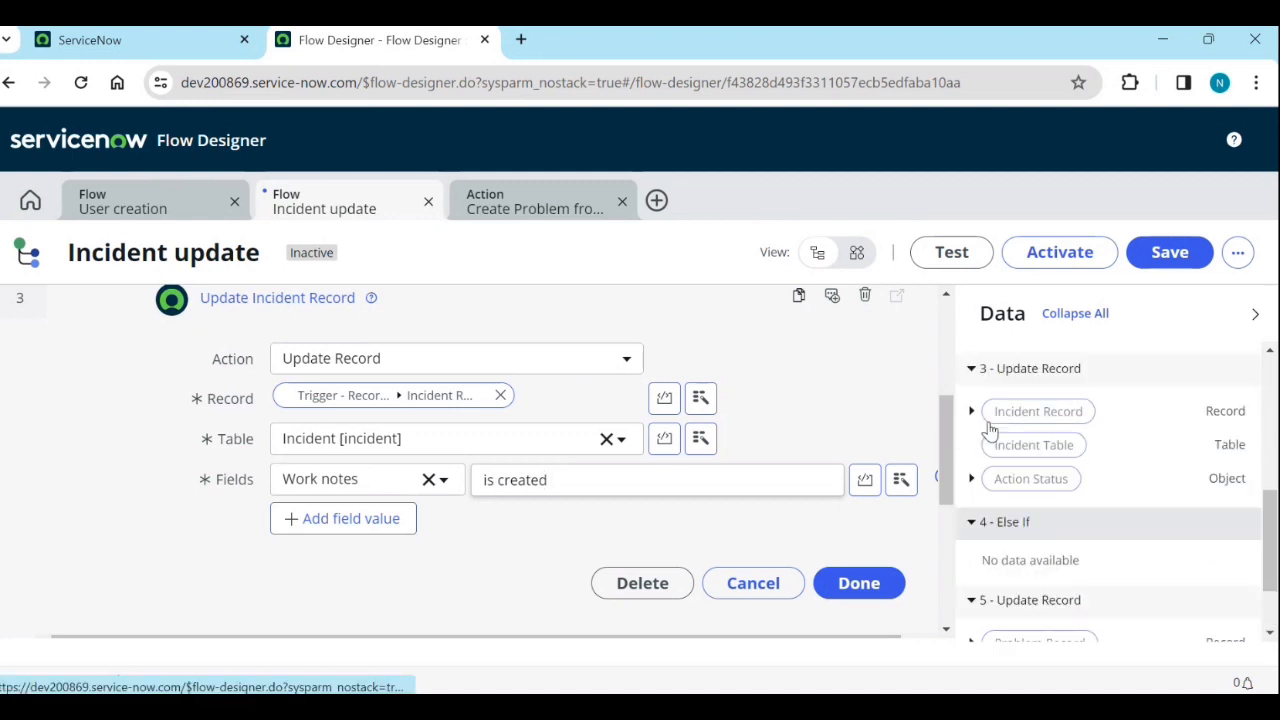
scroll(1020, 511, down, 1)
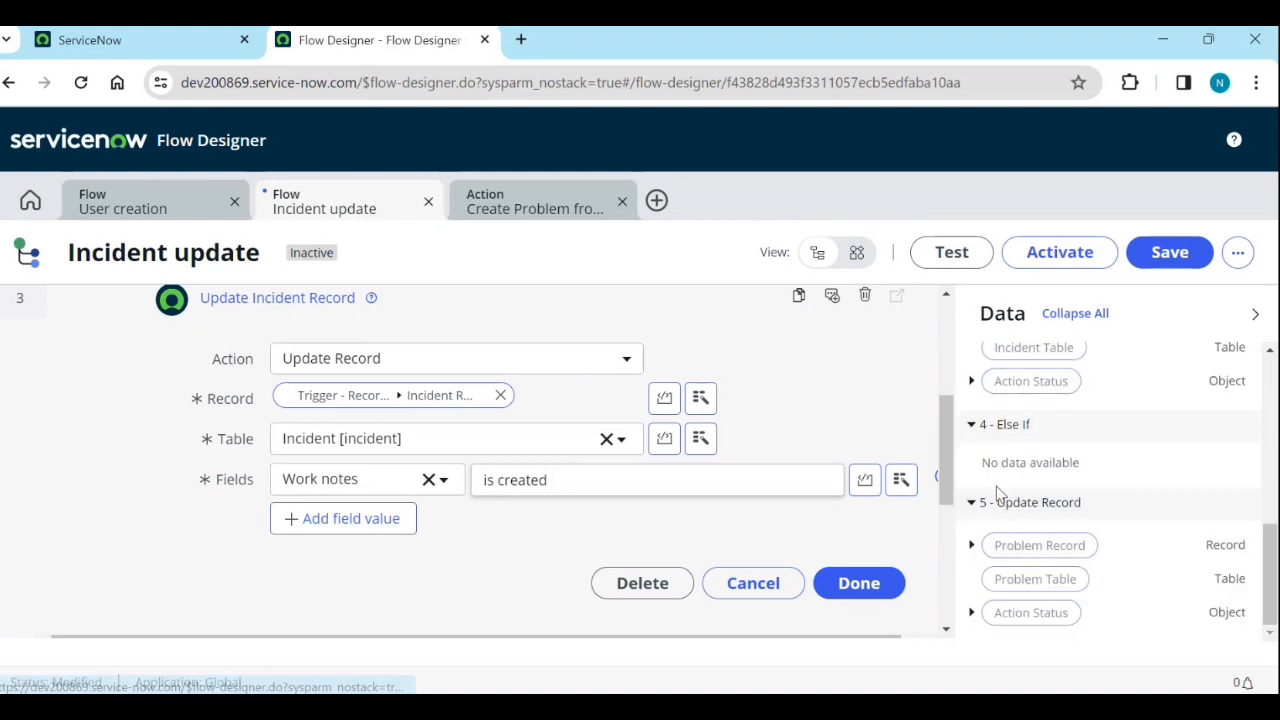
scroll(988, 470, up, 3)
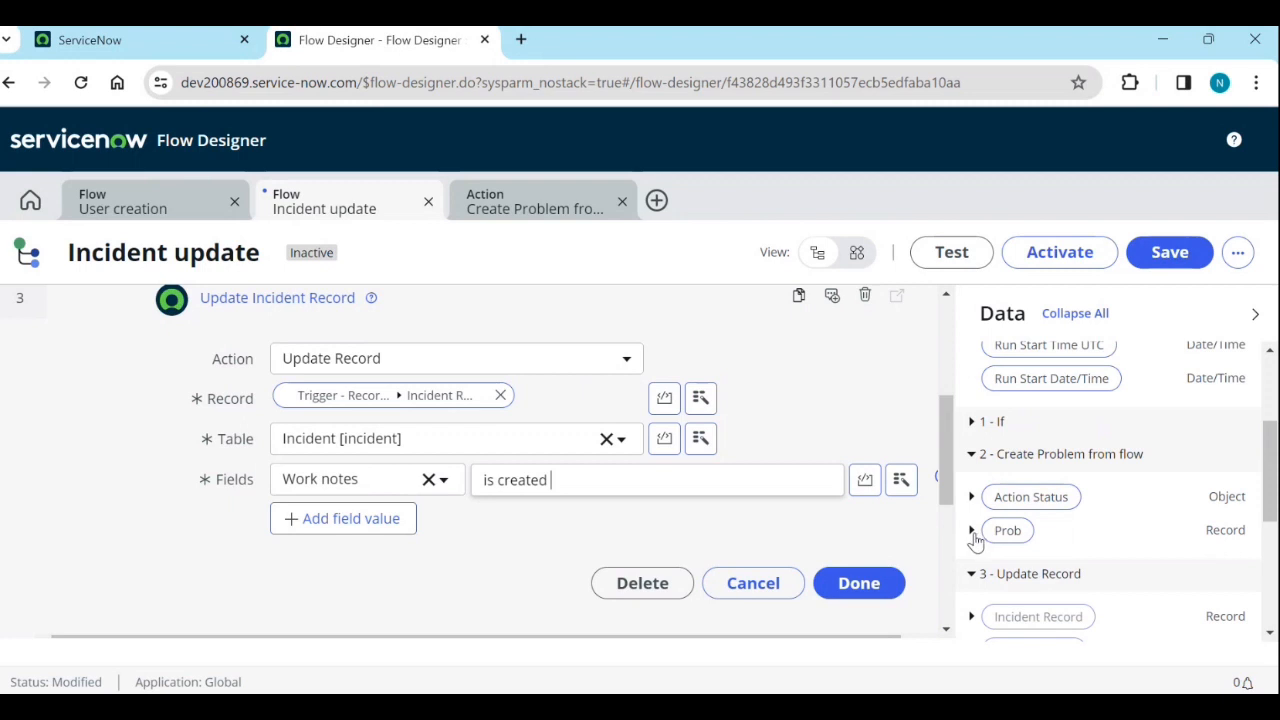
click(972, 531)
scroll(1022, 555, down, 10)
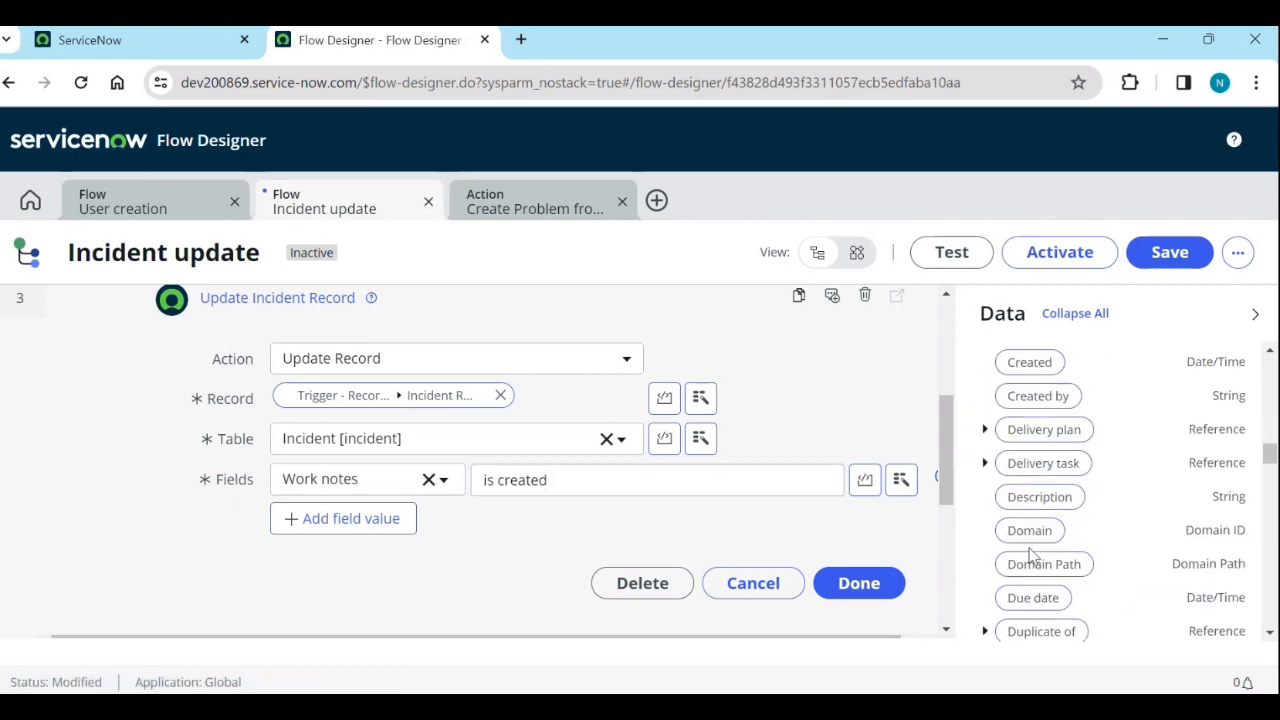
scroll(1030, 560, down, 7)
scroll(1045, 560, down, 3)
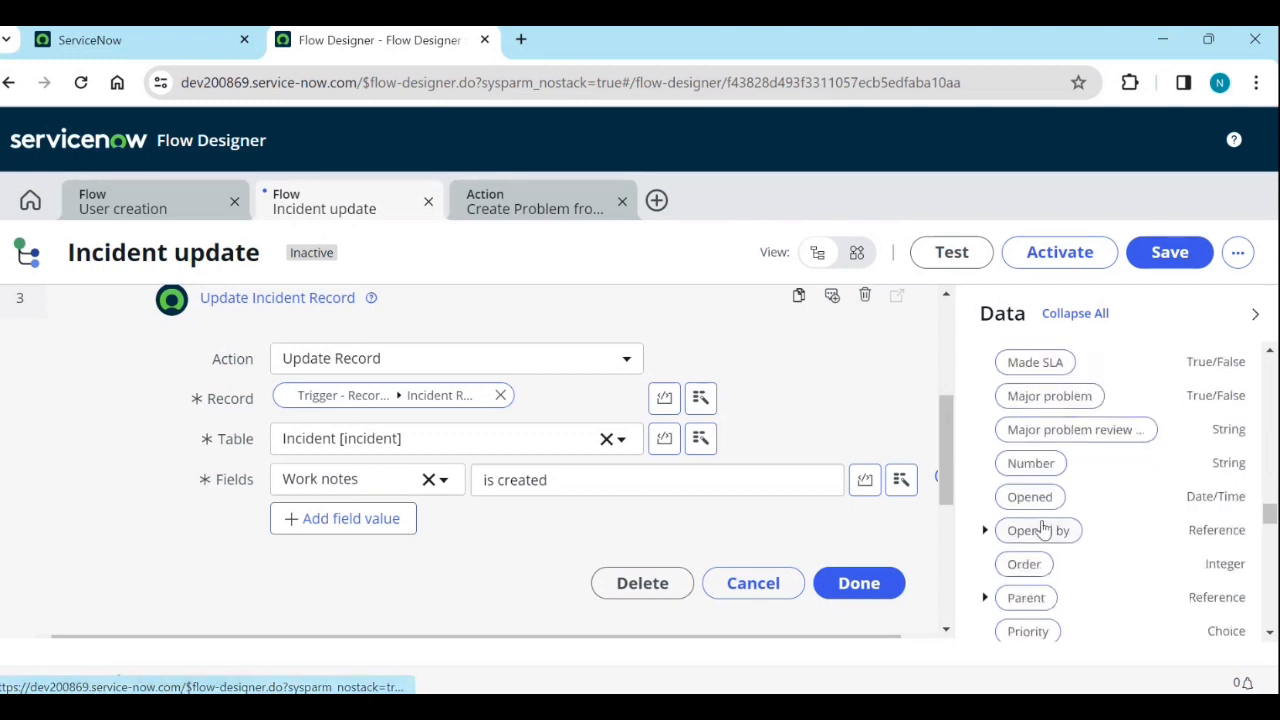
drag(1034, 460, 486, 488)
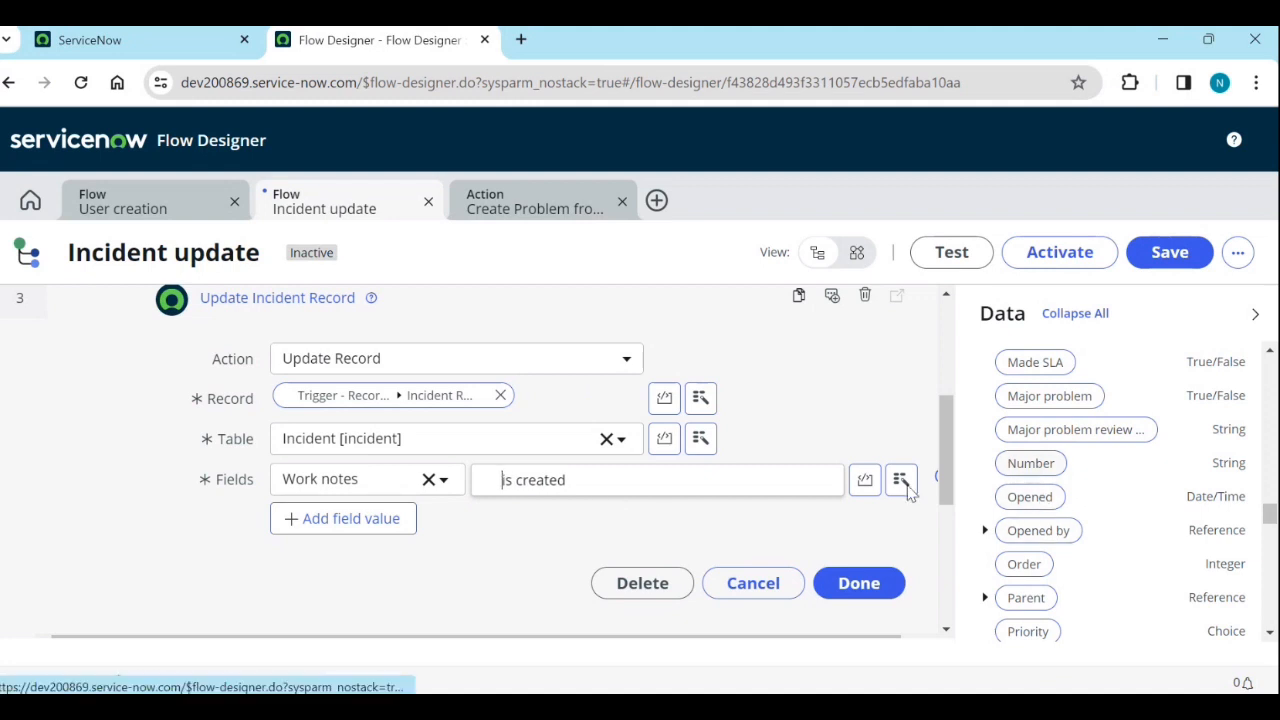
drag(907, 484, 491, 489)
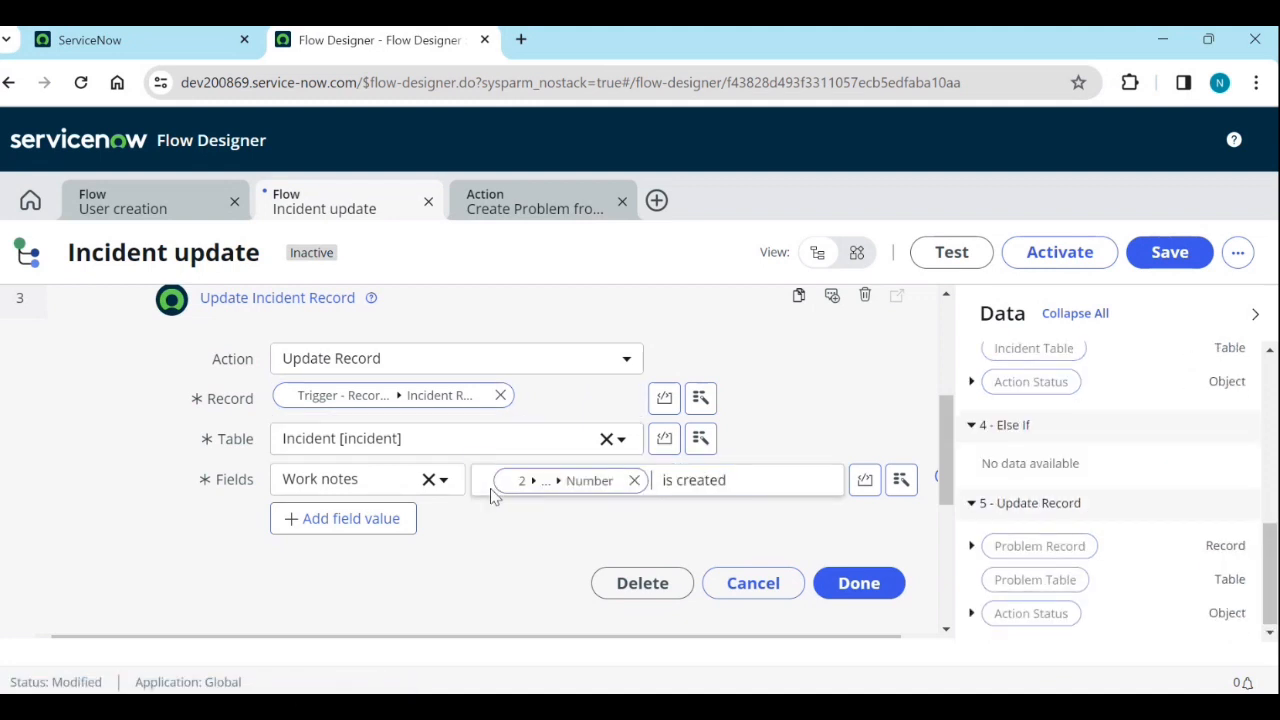
click(785, 580)
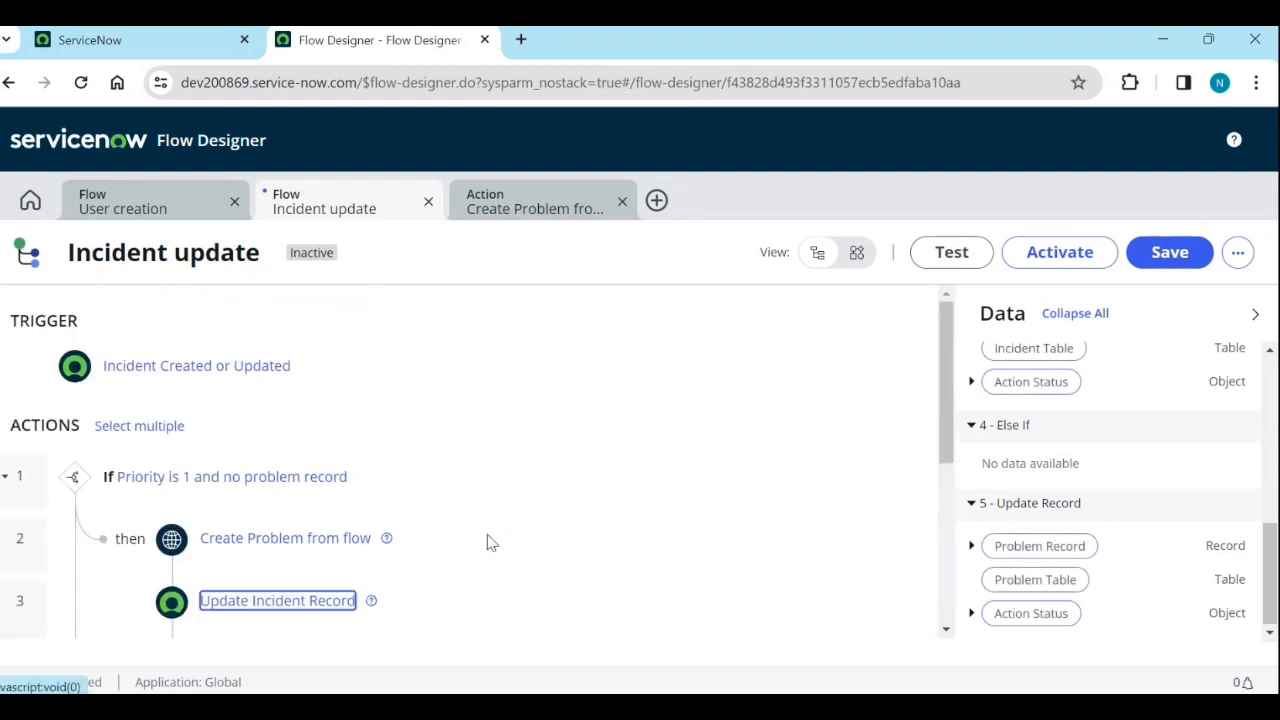
Save and activate the Incident update flow.
click(1172, 254)
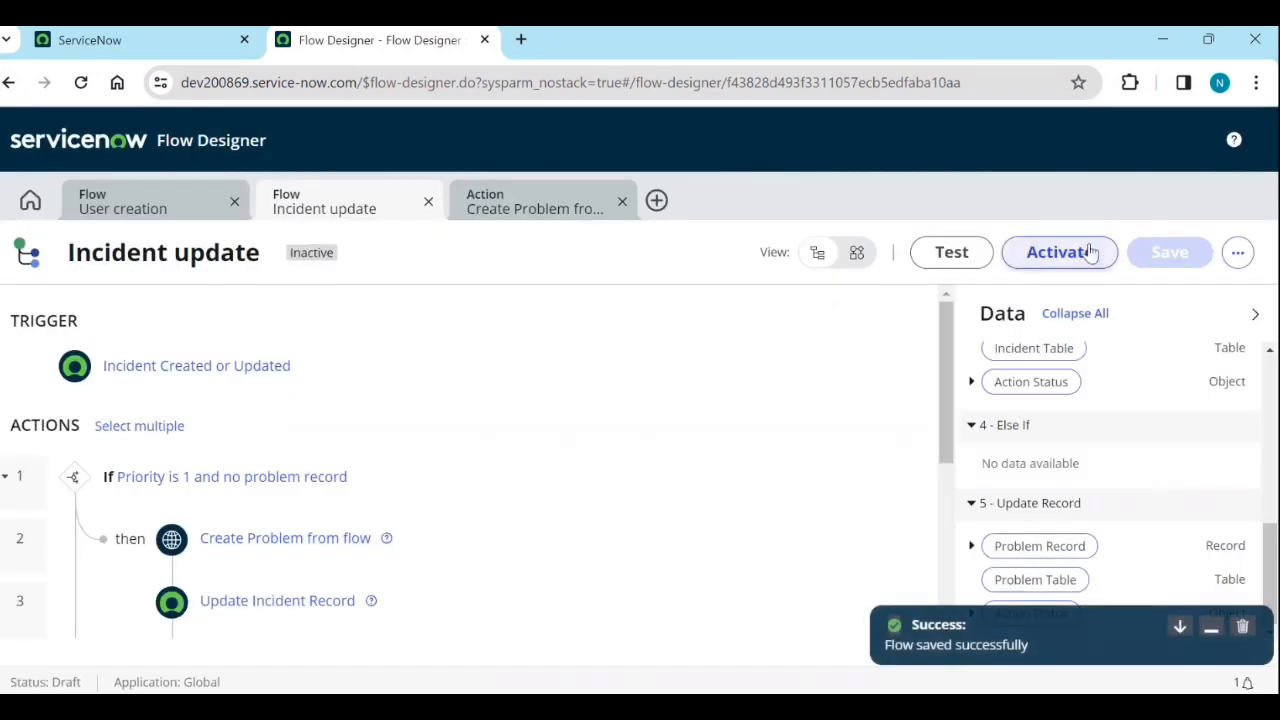
click(1090, 252)
click(803, 404)
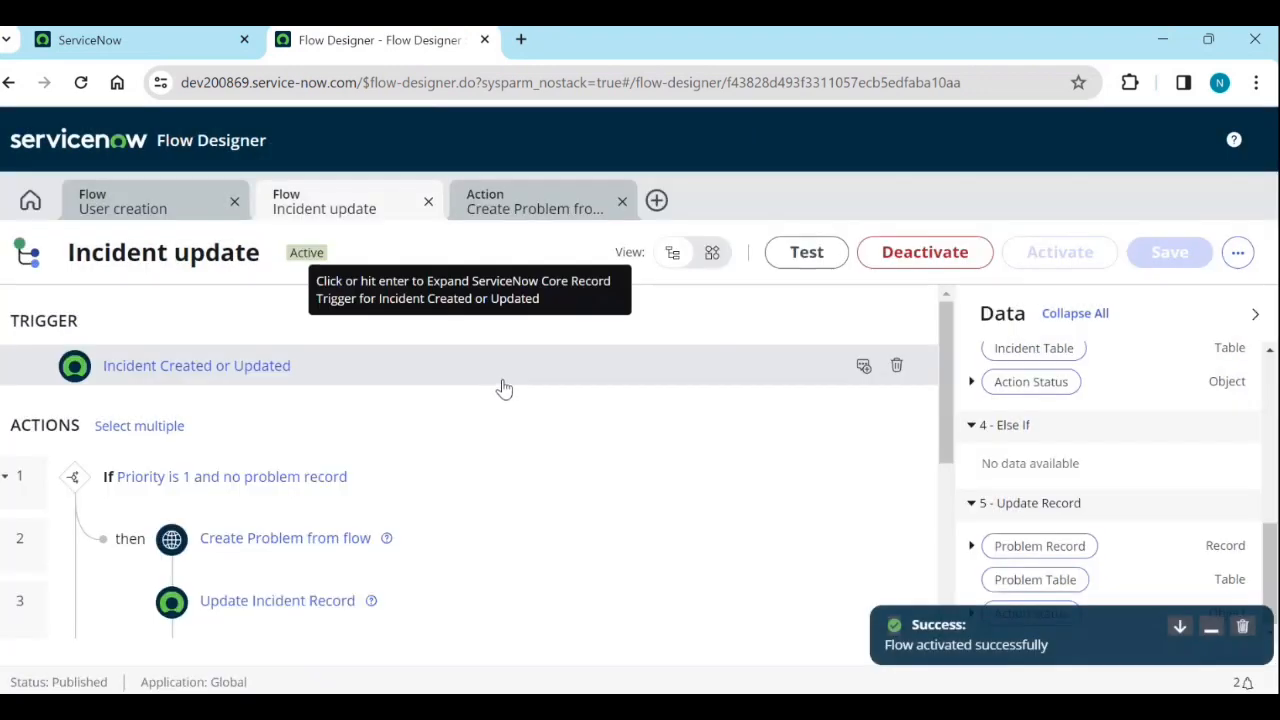
scroll(414, 430, down, 4)
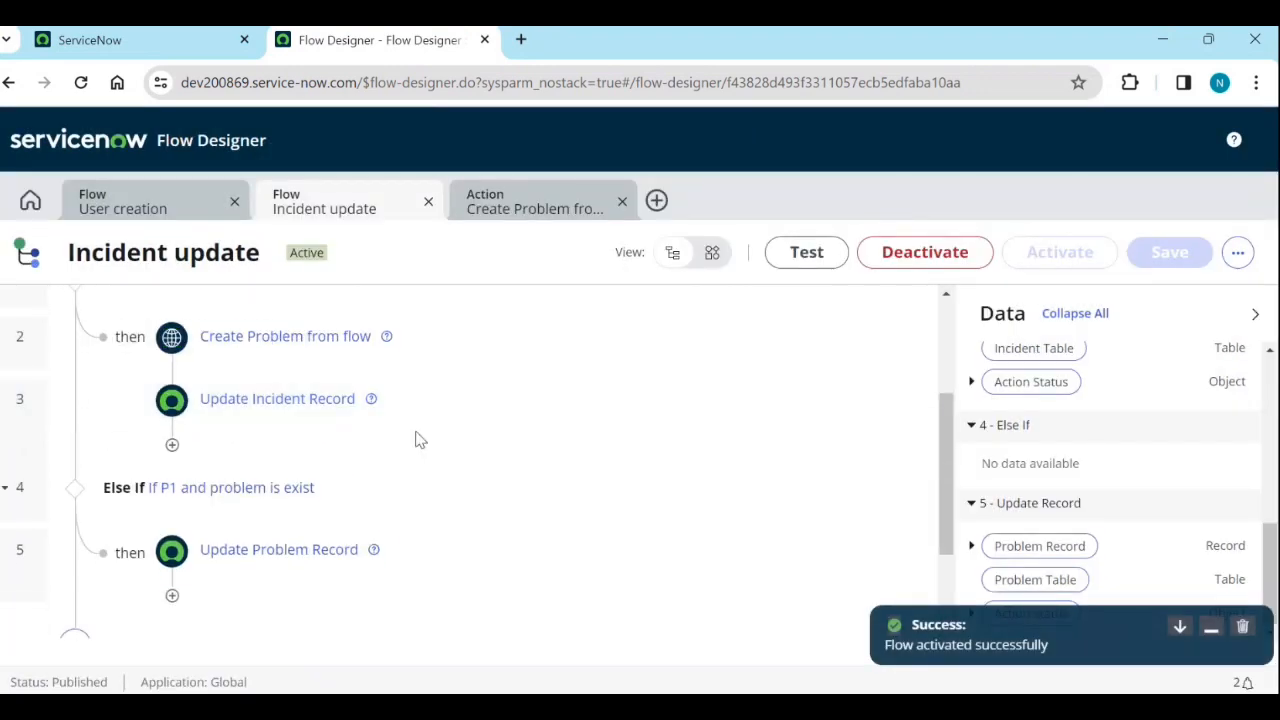
scroll(417, 437, up, 4)
Find the incident modules in the ServiceNow navigator and open a new incident form in a separate browser tab.
click(135, 39)
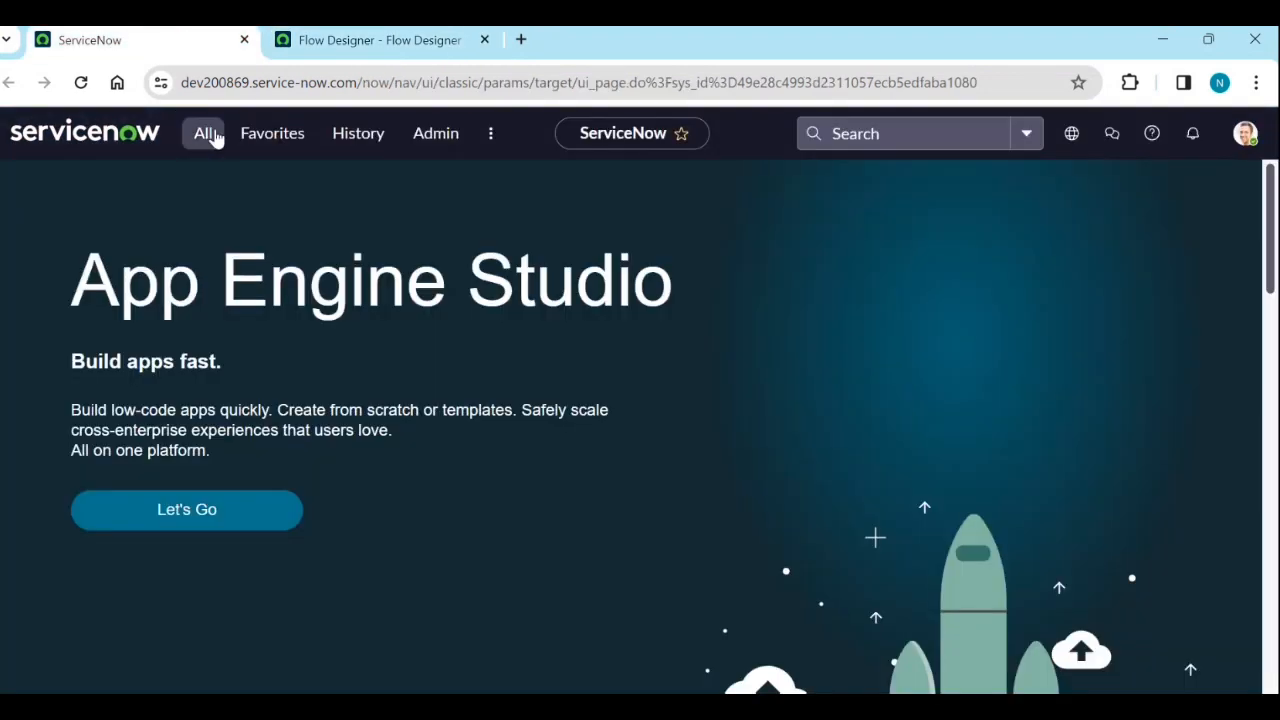
click(203, 133)
double_click(180, 192)
triple_click(179, 195)
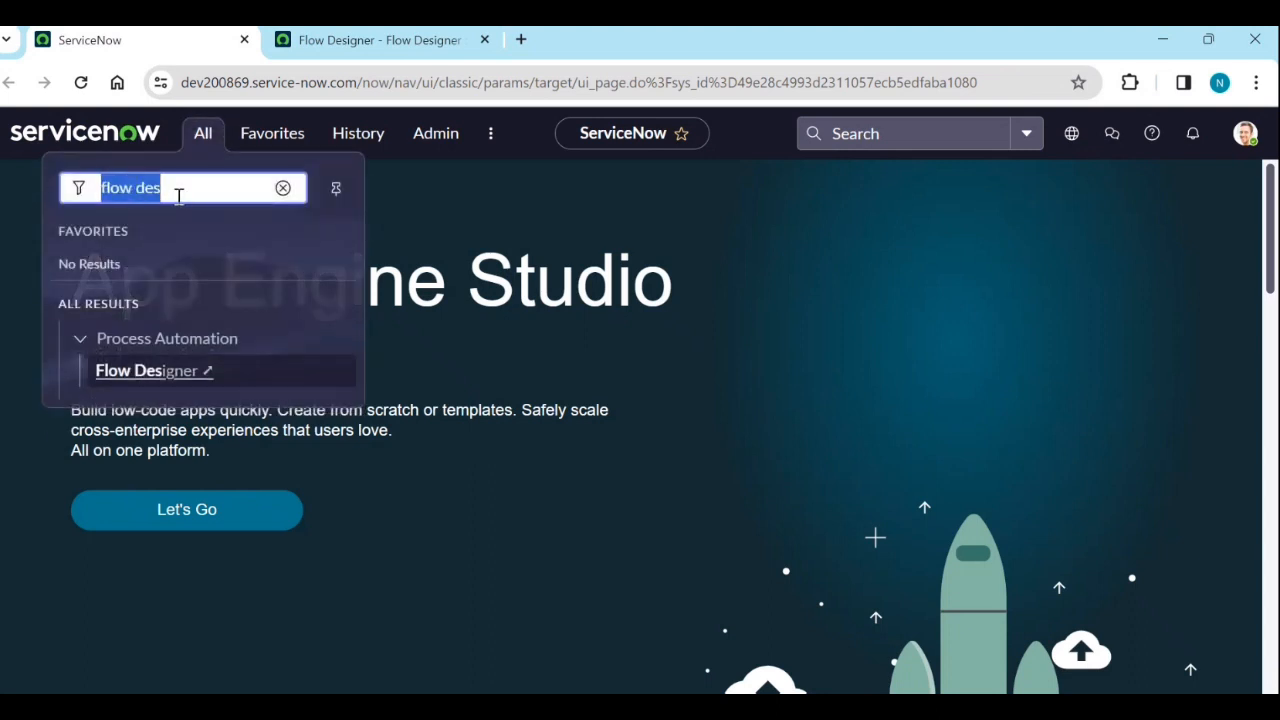
text(incident)
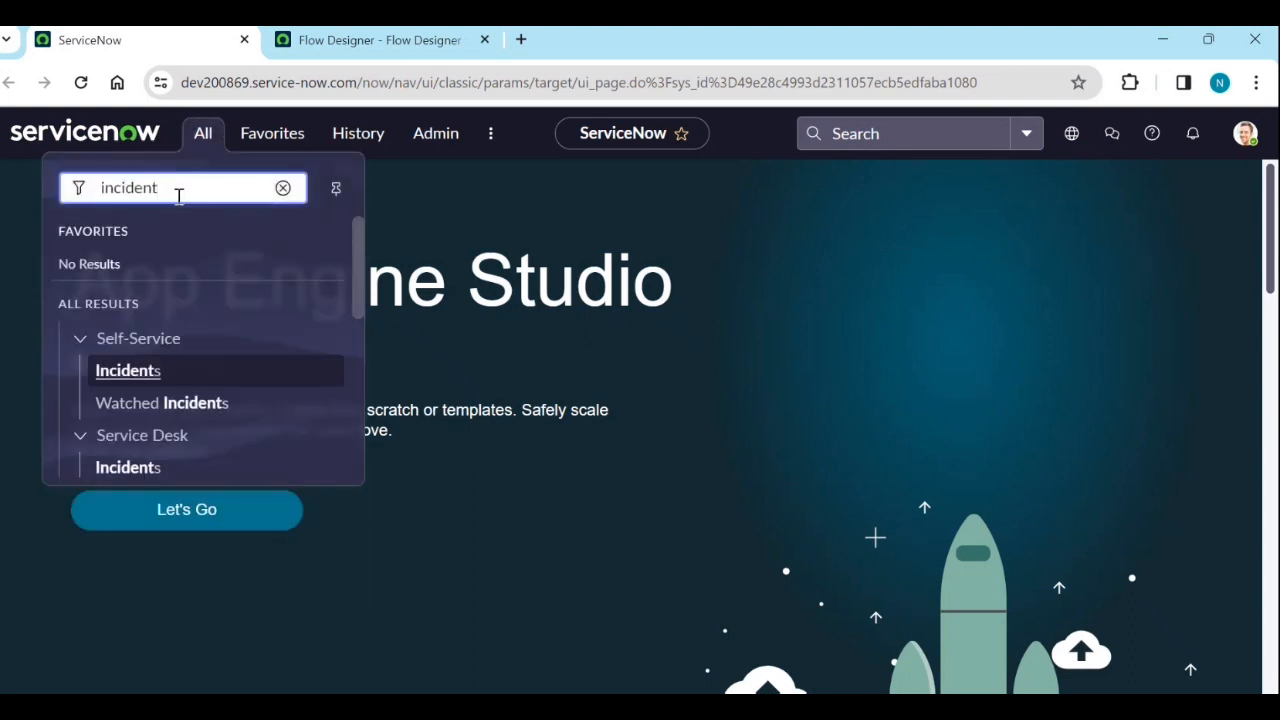
scroll(200, 340, down, 3)
scroll(157, 320, up, 2)
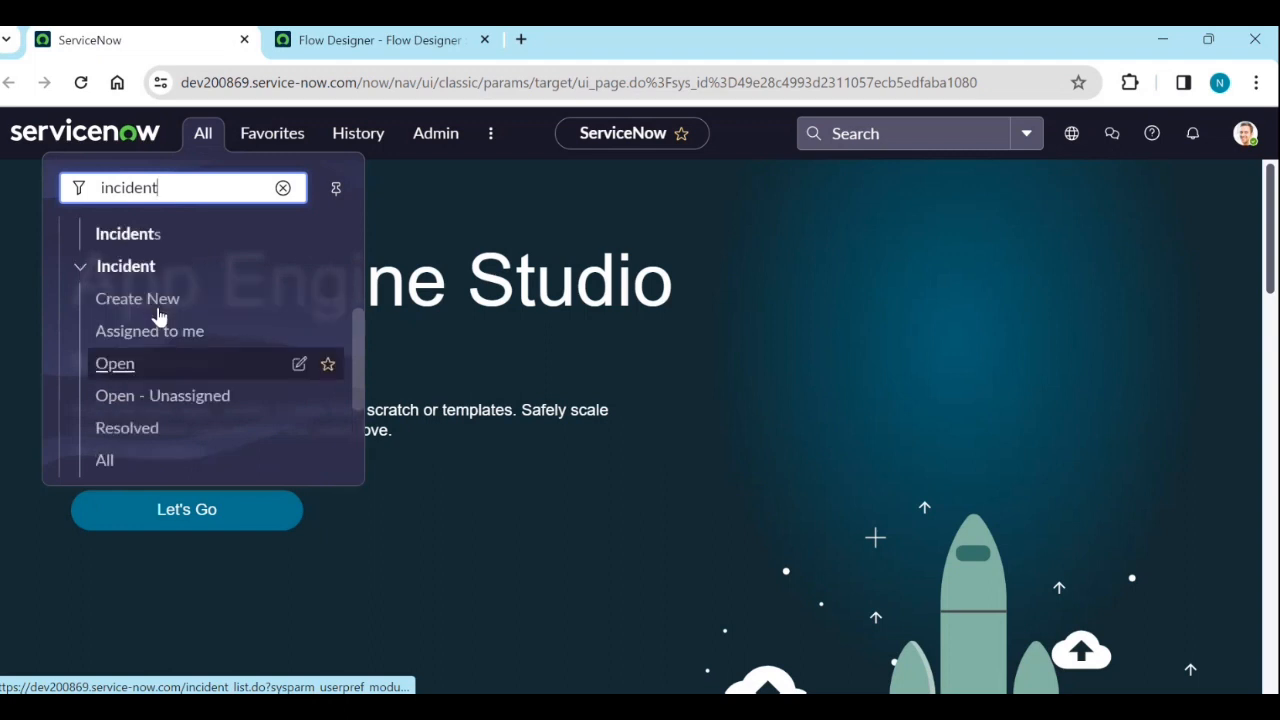
ctrl+click(148, 340)
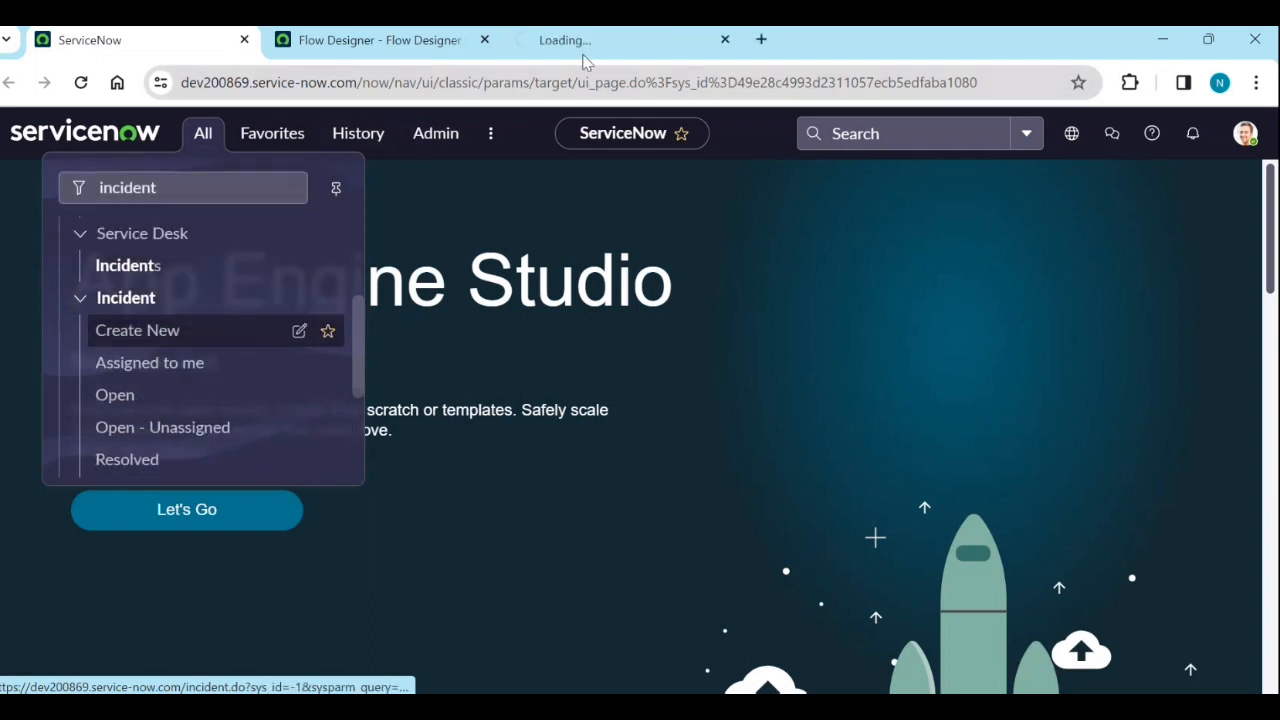
click(595, 45)
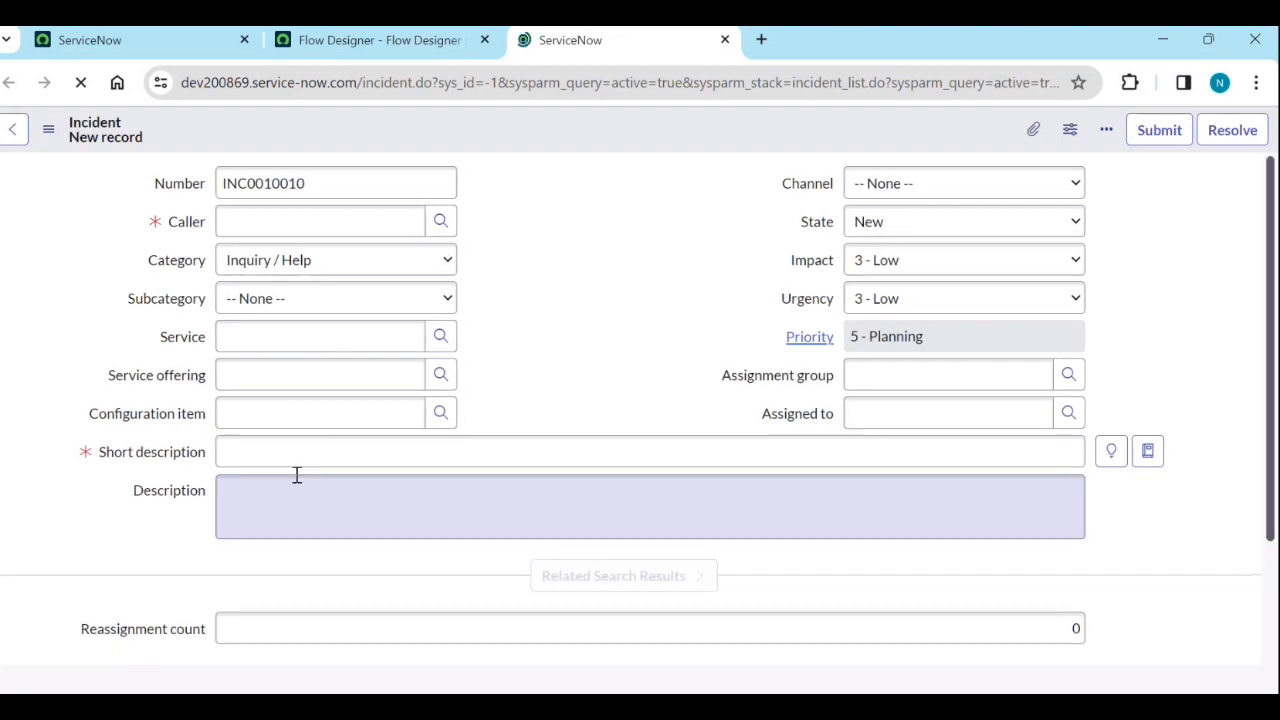
Enter "test problem" as both the short description and the description of the new incident.
click(282, 451)
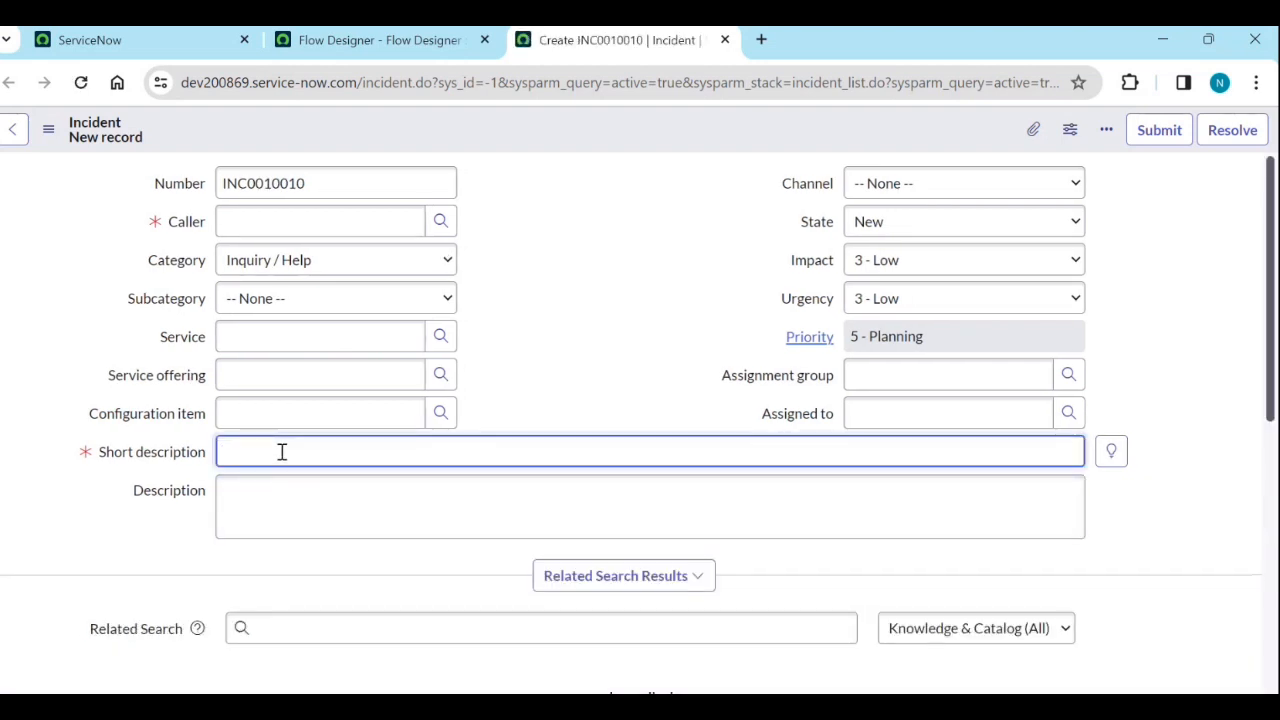
text(test problem)
double_click(336, 452)
click(334, 491)
text(test problem)
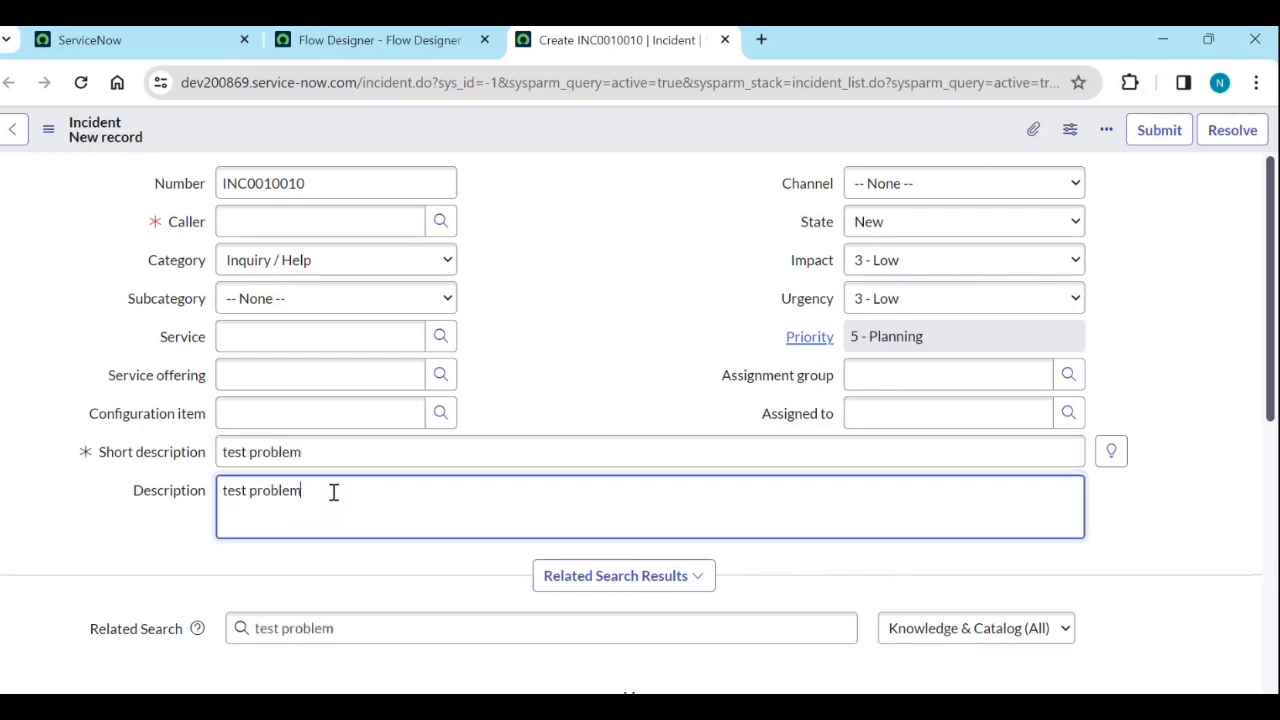
Fill in the incident's caller with a suggested user and set the channel to Chat.
click(273, 260)
click(273, 260)
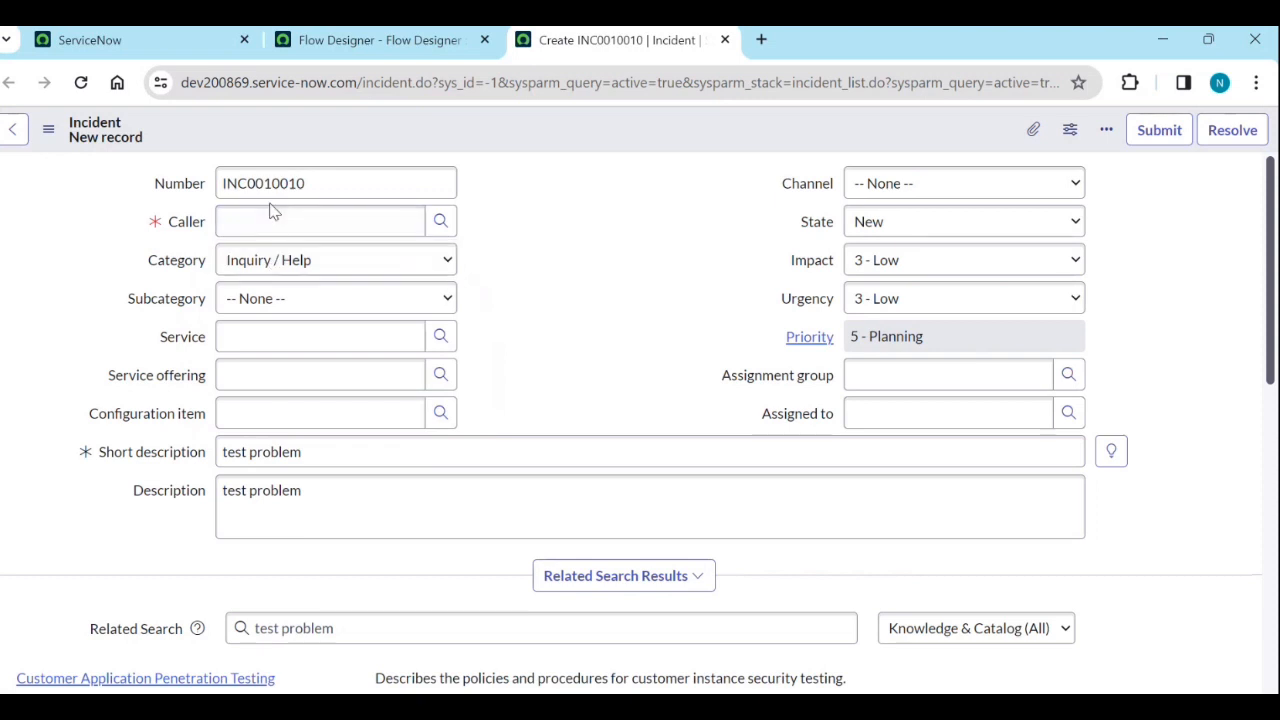
click(272, 222)
click(270, 274)
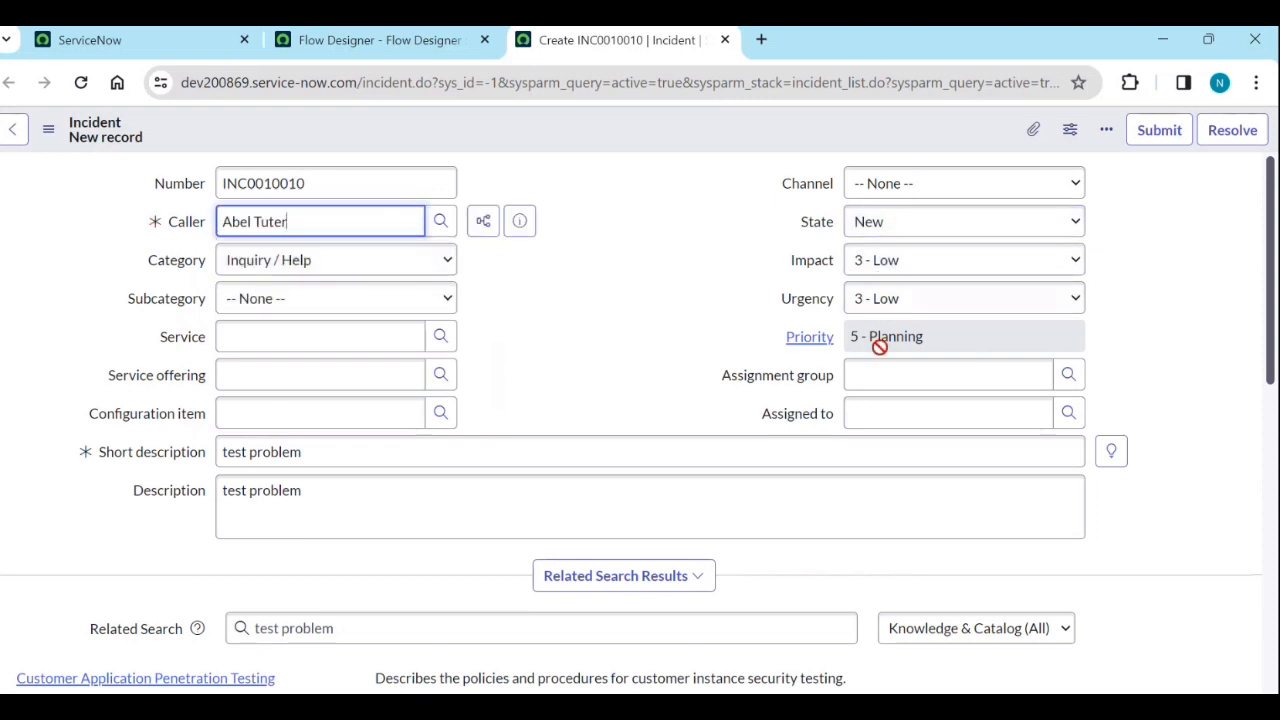
click(881, 190)
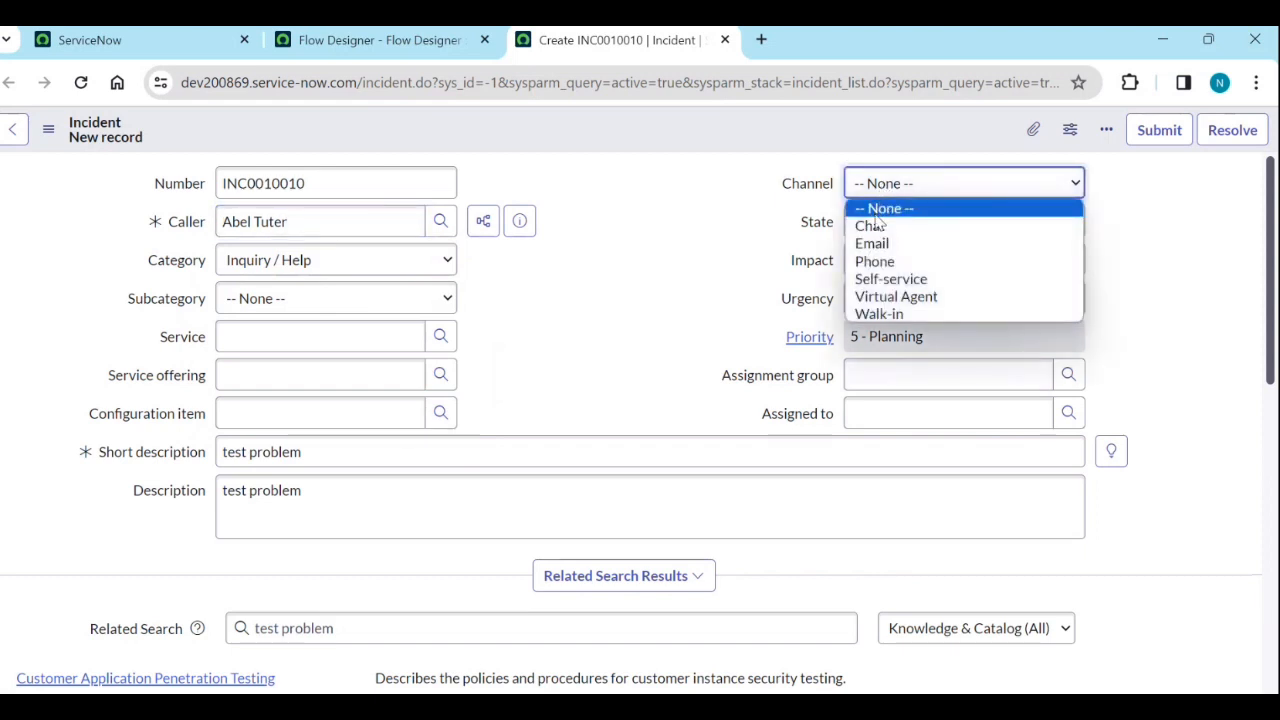
click(876, 215)
click(877, 190)
click(870, 226)
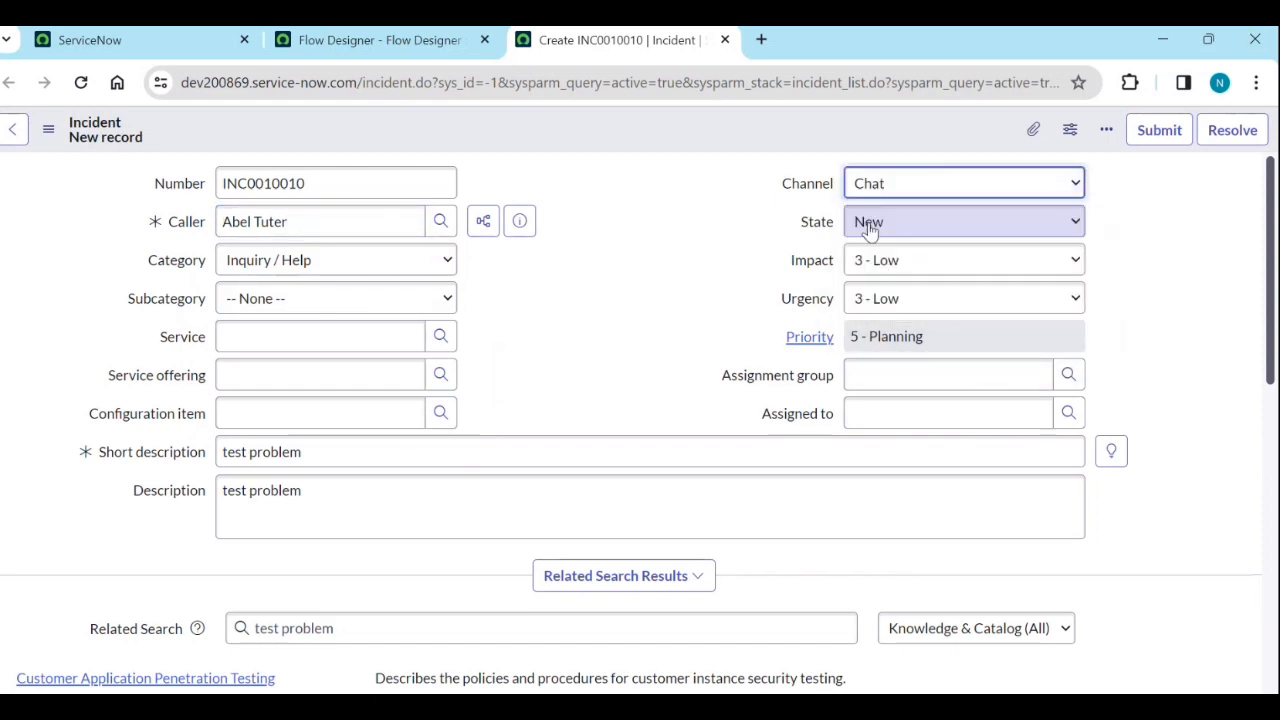
Set the incident's impact and urgency to 1 - High and save the record, staying on its form.
click(922, 262)
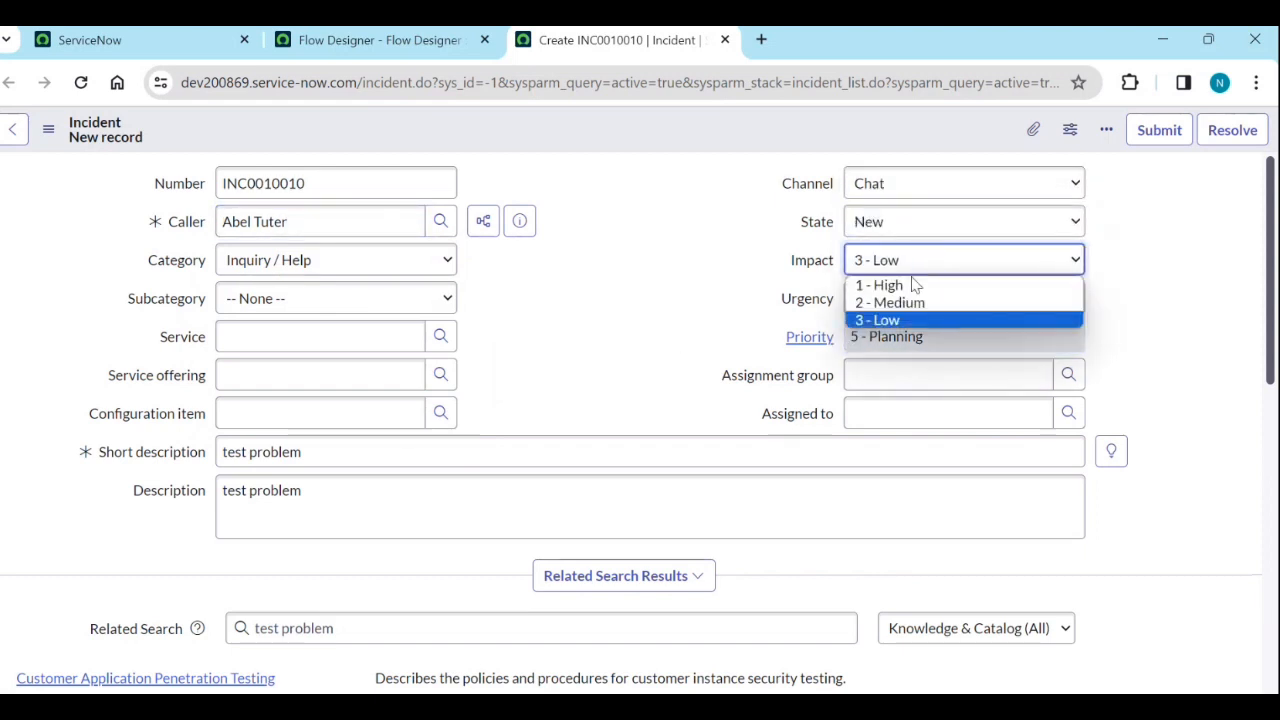
click(917, 286)
click(915, 300)
click(882, 324)
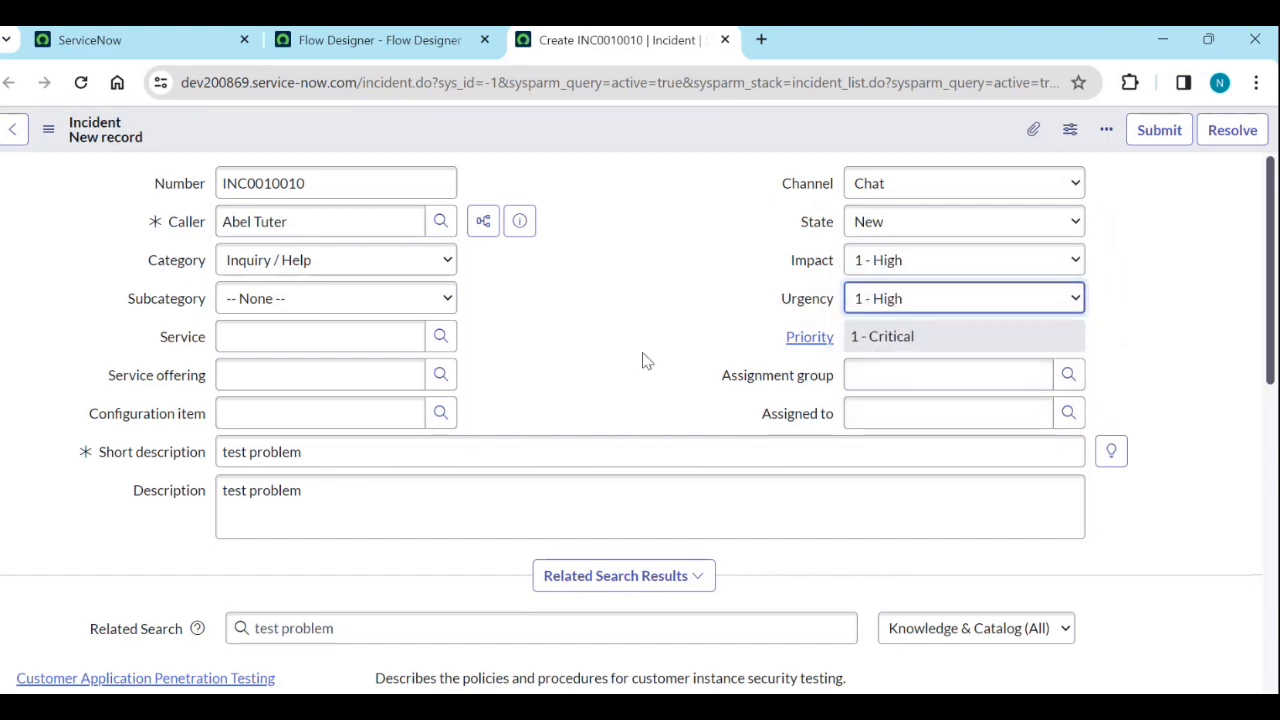
click(617, 336)
scroll(517, 371, down, 1)
scroll(617, 200, up, 1)
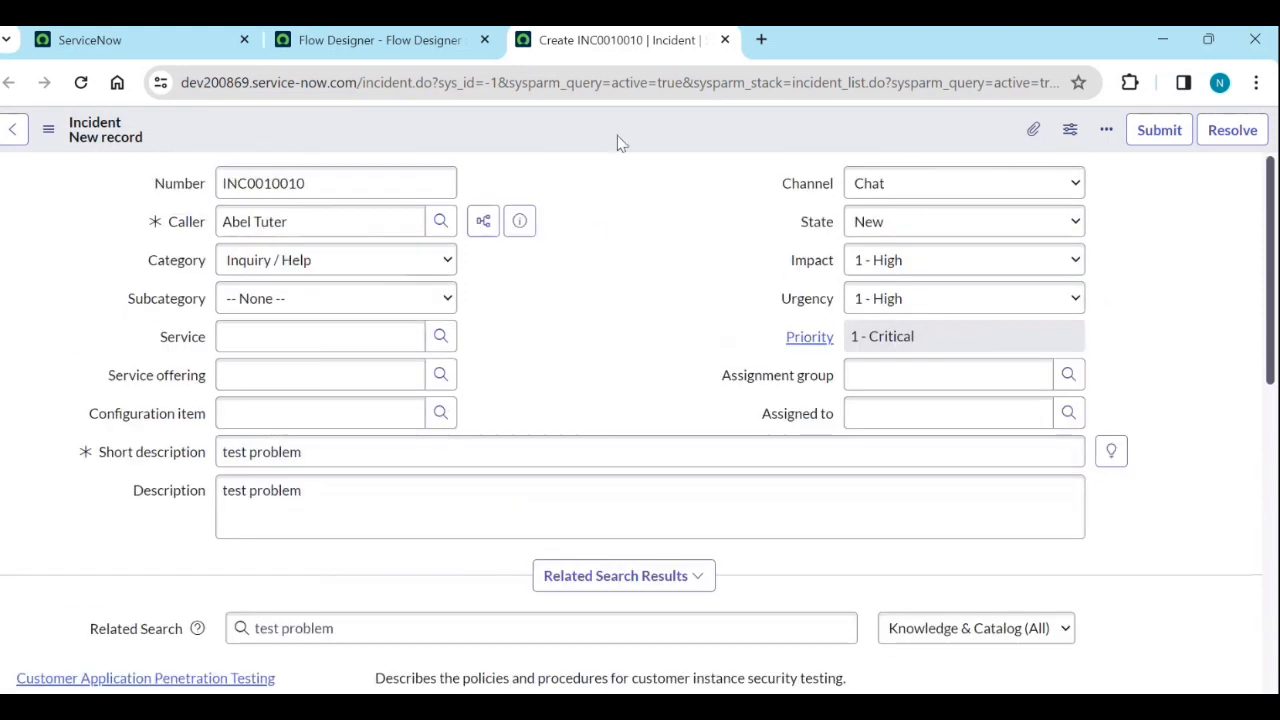
right_click(618, 135)
click(640, 143)
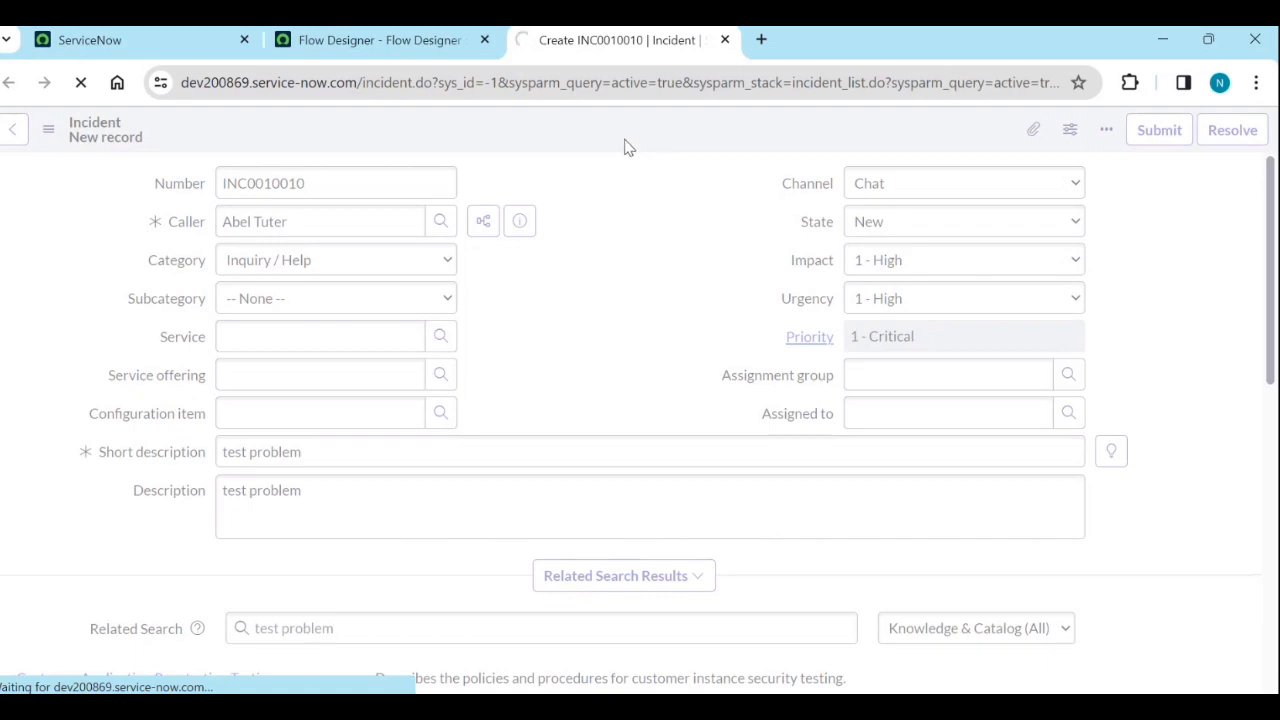
Examine the saved incident's work notes, activities, related records and resolution information for traces of the flow.
scroll(617, 229, down, 2)
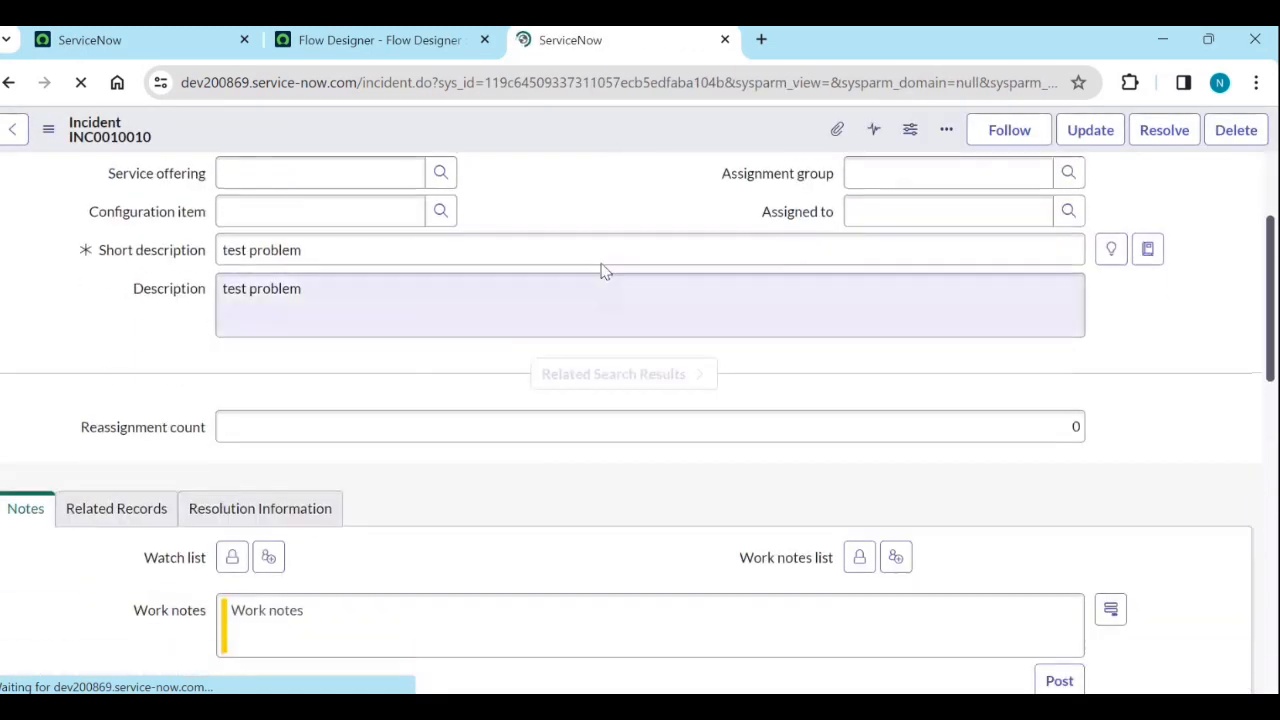
scroll(597, 266, down, 3)
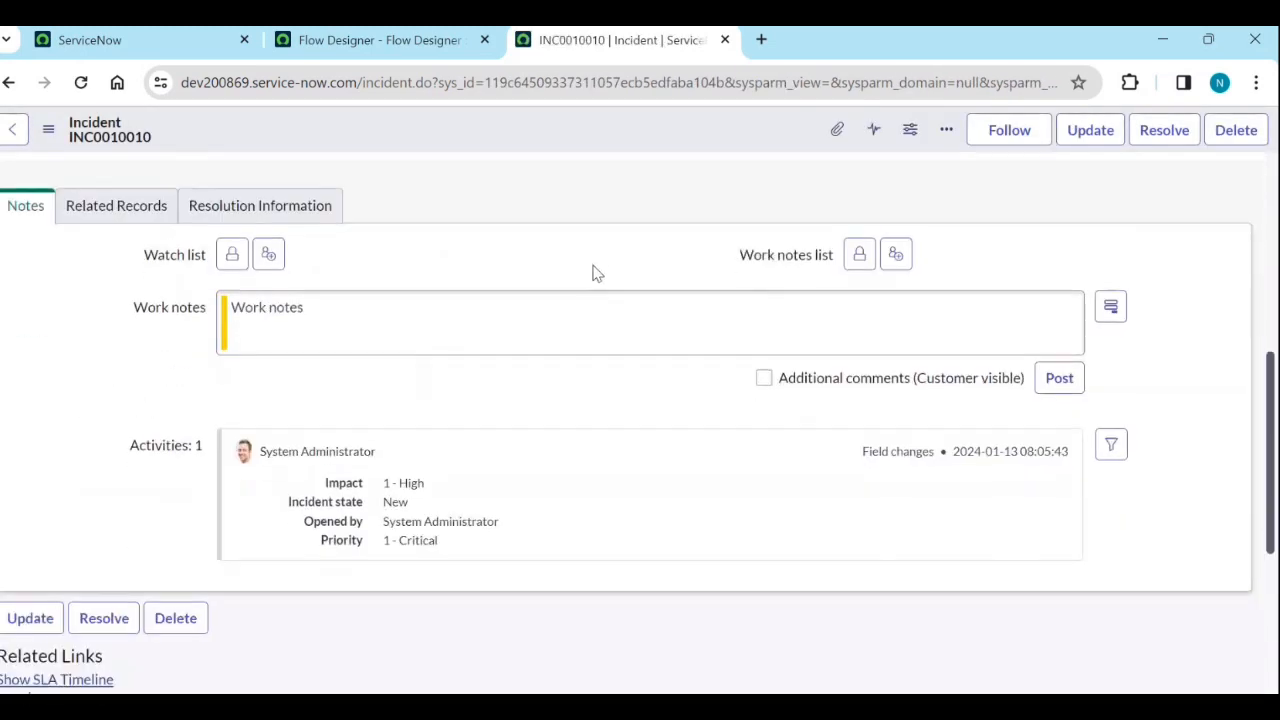
click(471, 349)
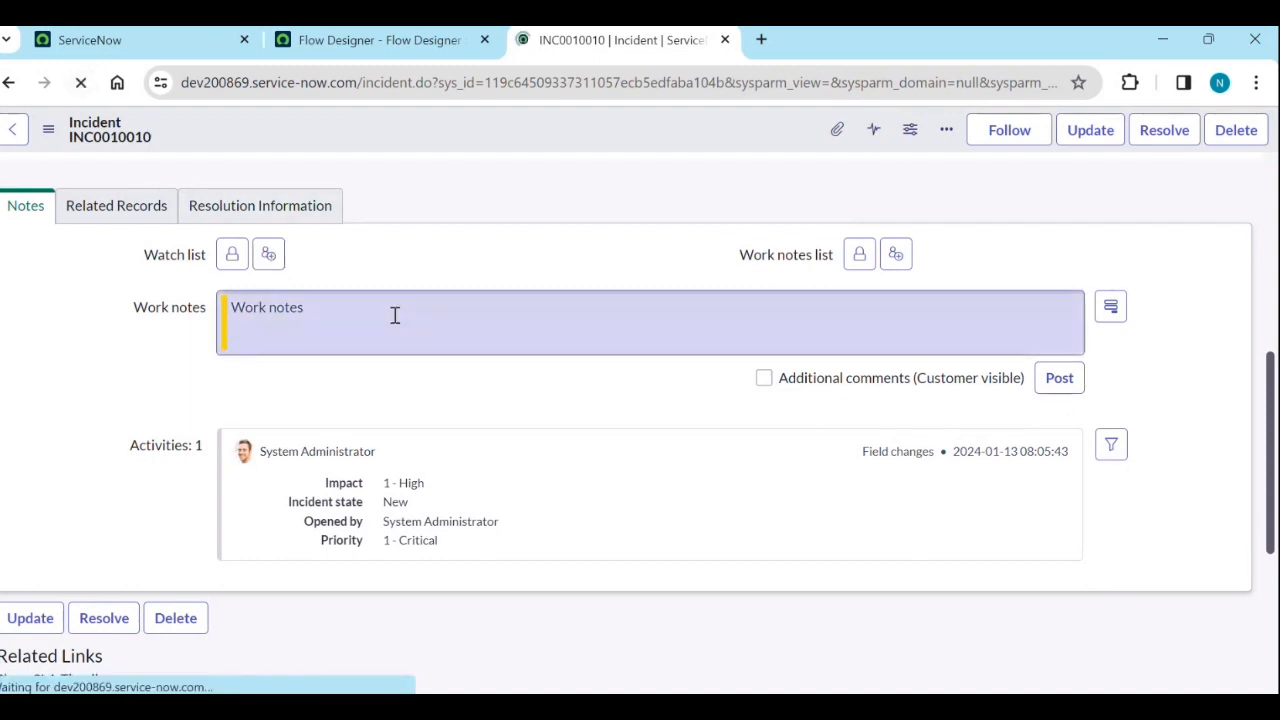
scroll(395, 316, down, 2)
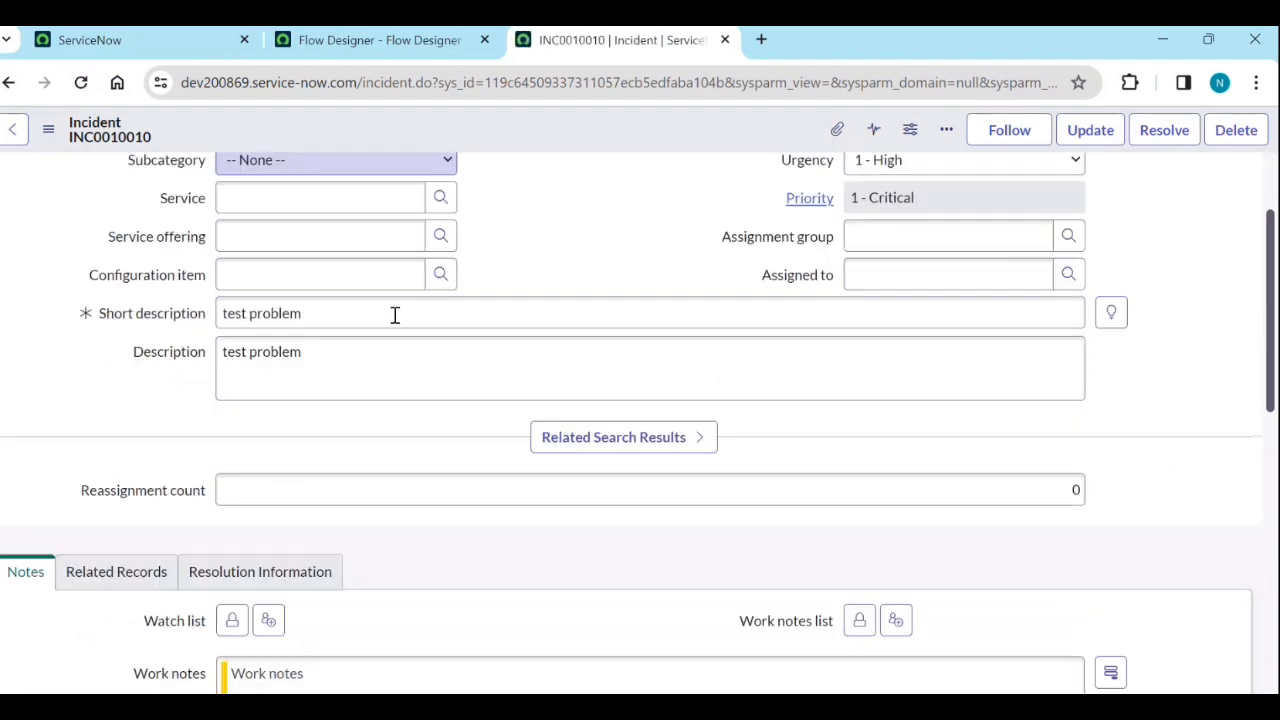
scroll(395, 316, down, 6)
scroll(395, 316, up, 3)
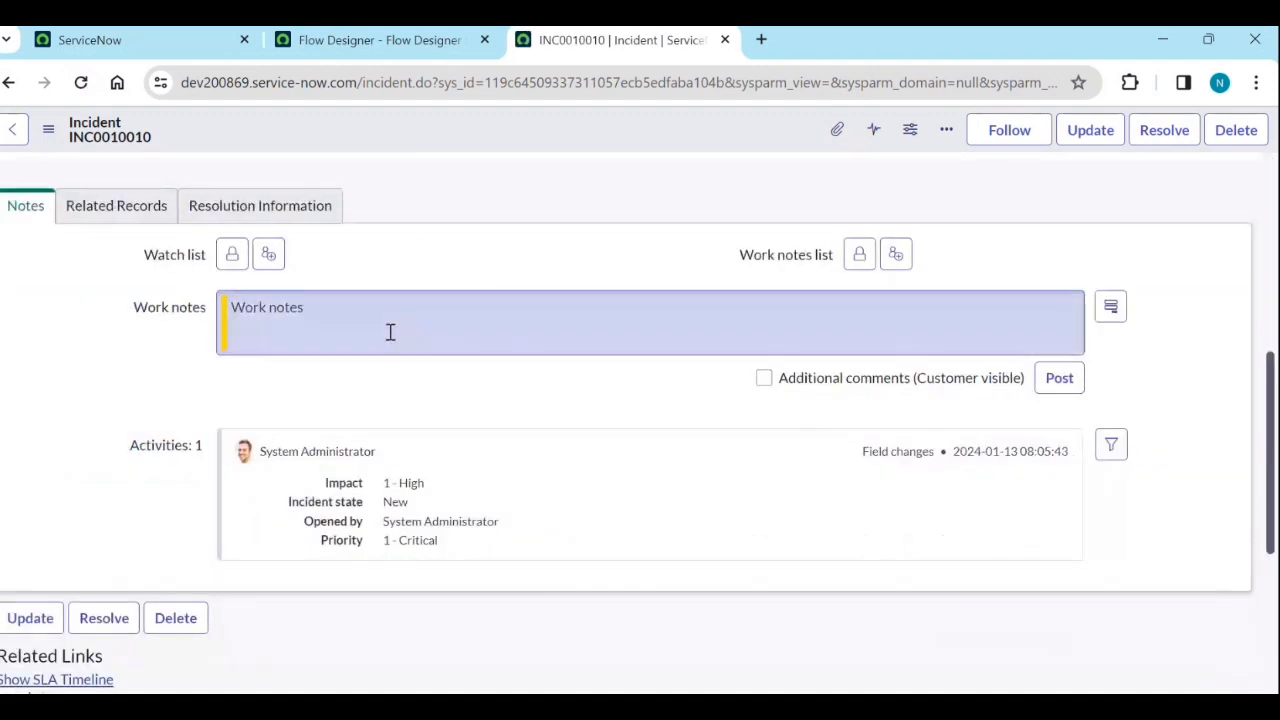
click(150, 207)
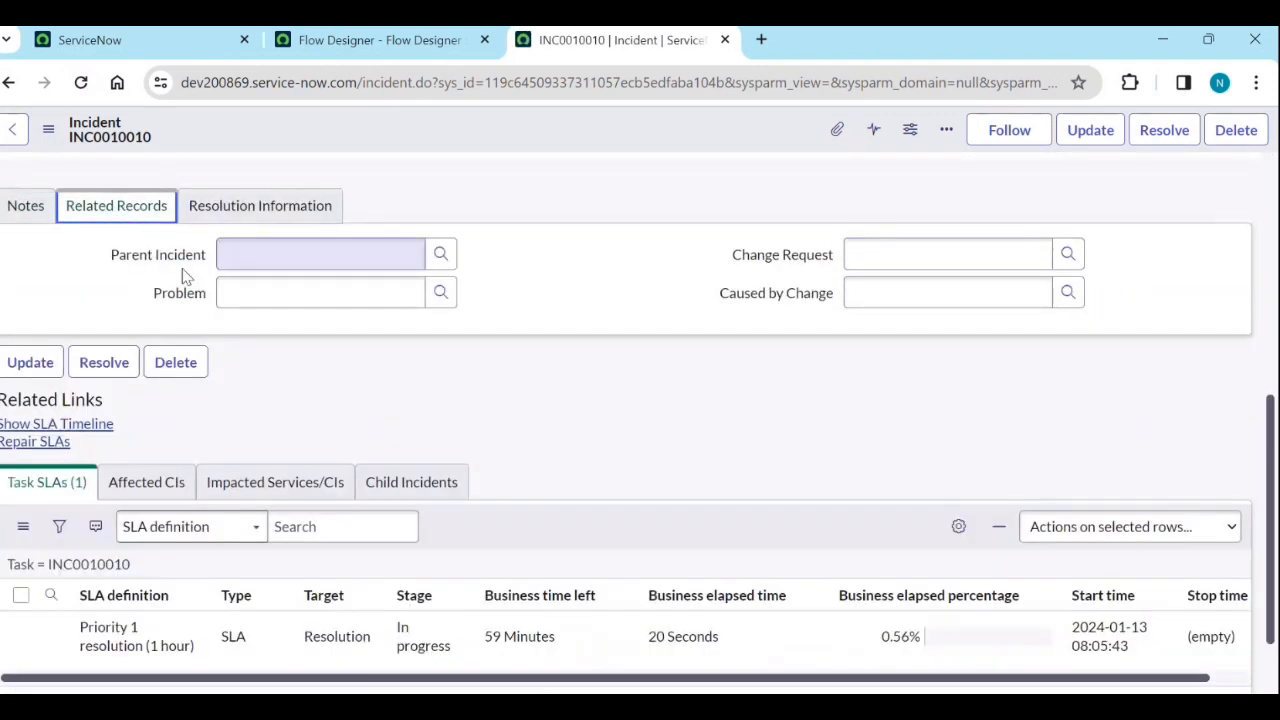
click(200, 212)
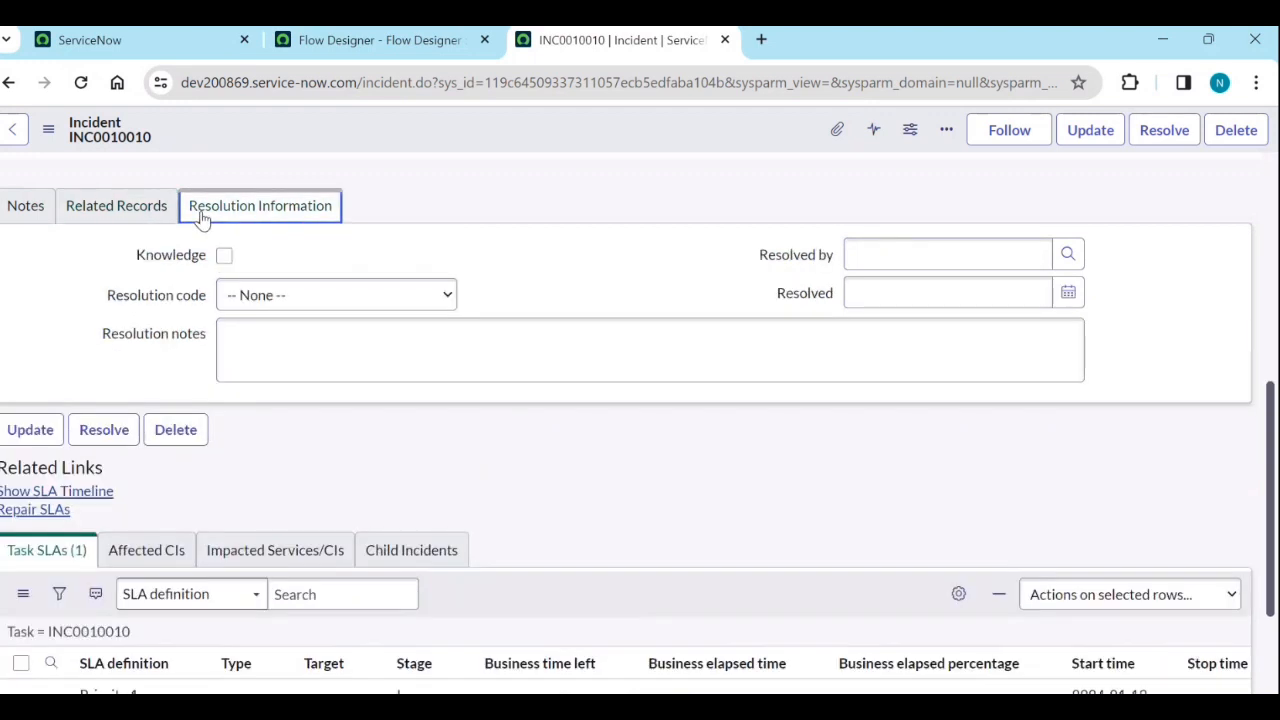
click(100, 224)
click(15, 228)
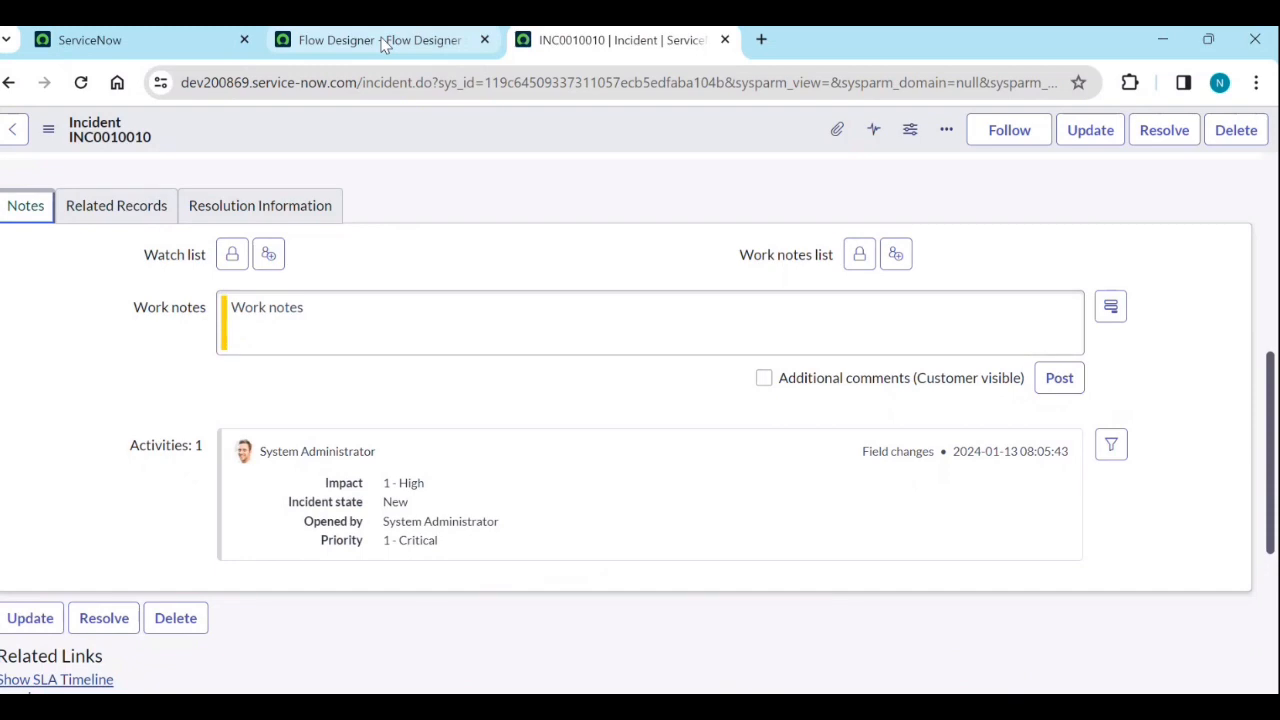
scroll(449, 306, up, 5)
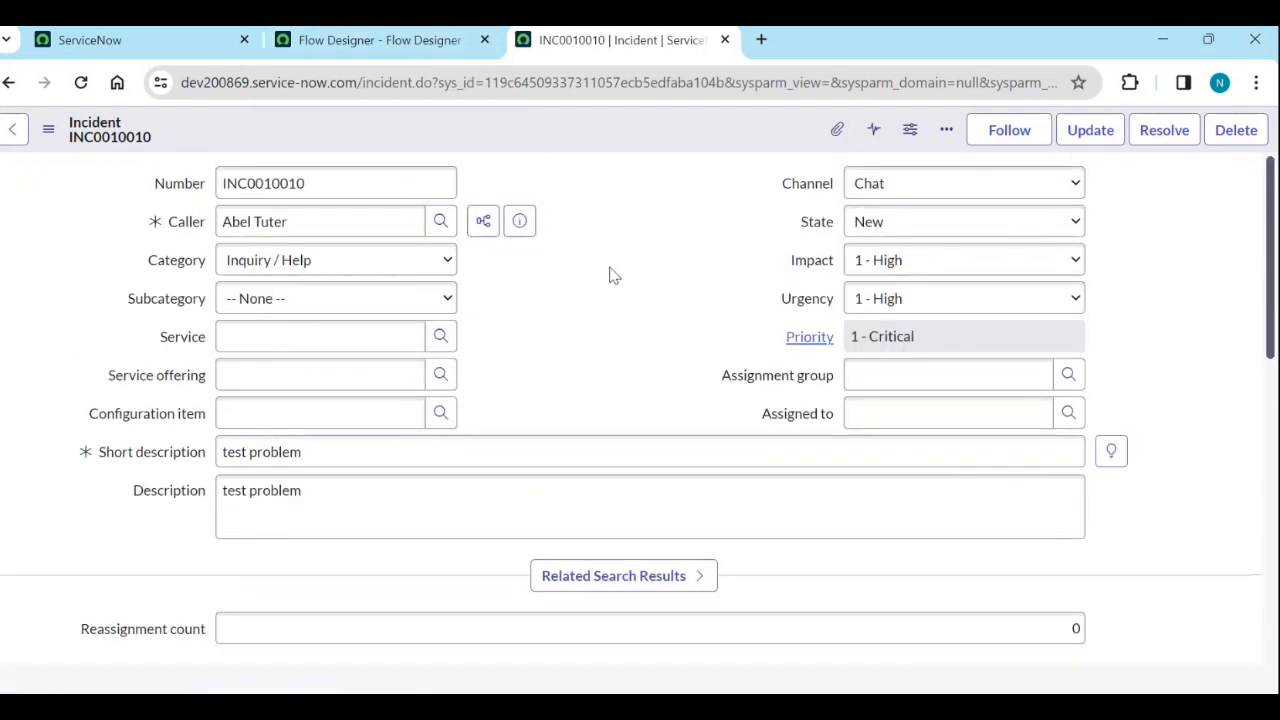
Review the Incident update flow's priority 1 branch, and reload the test incident to recheck its activities.
click(398, 42)
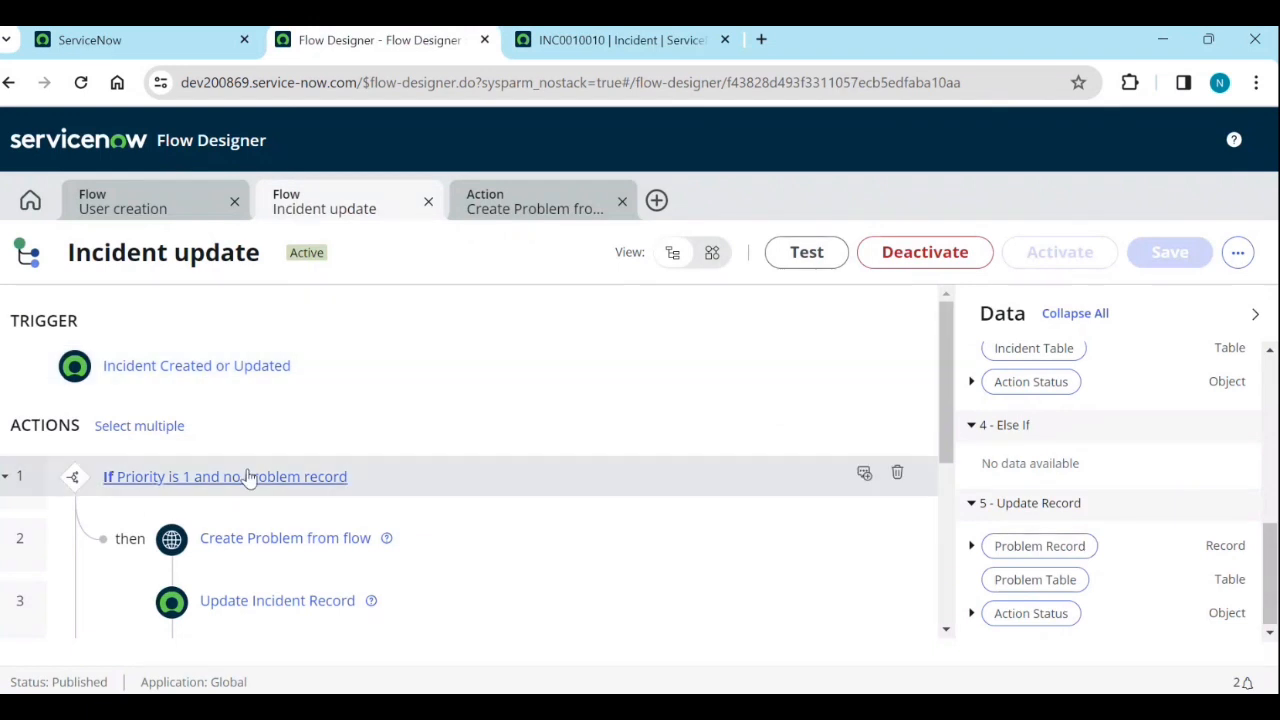
scroll(252, 485, down, 1)
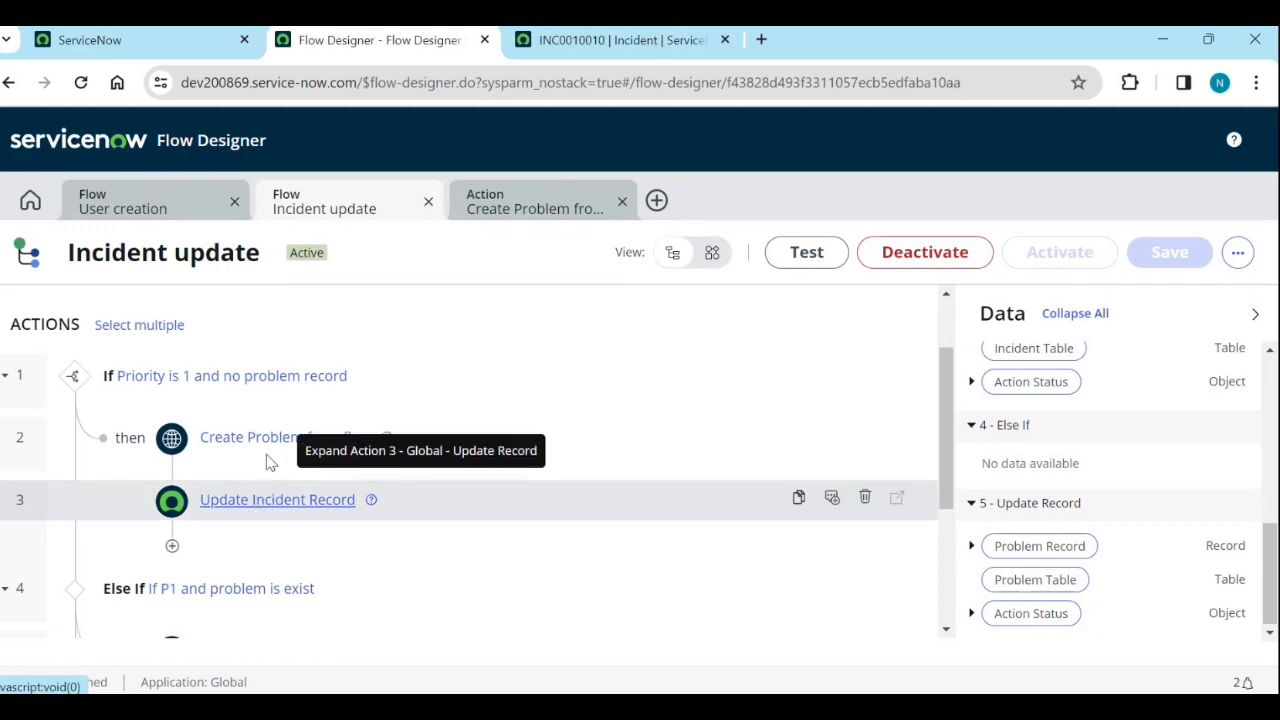
click(580, 40)
scroll(505, 320, down, 3)
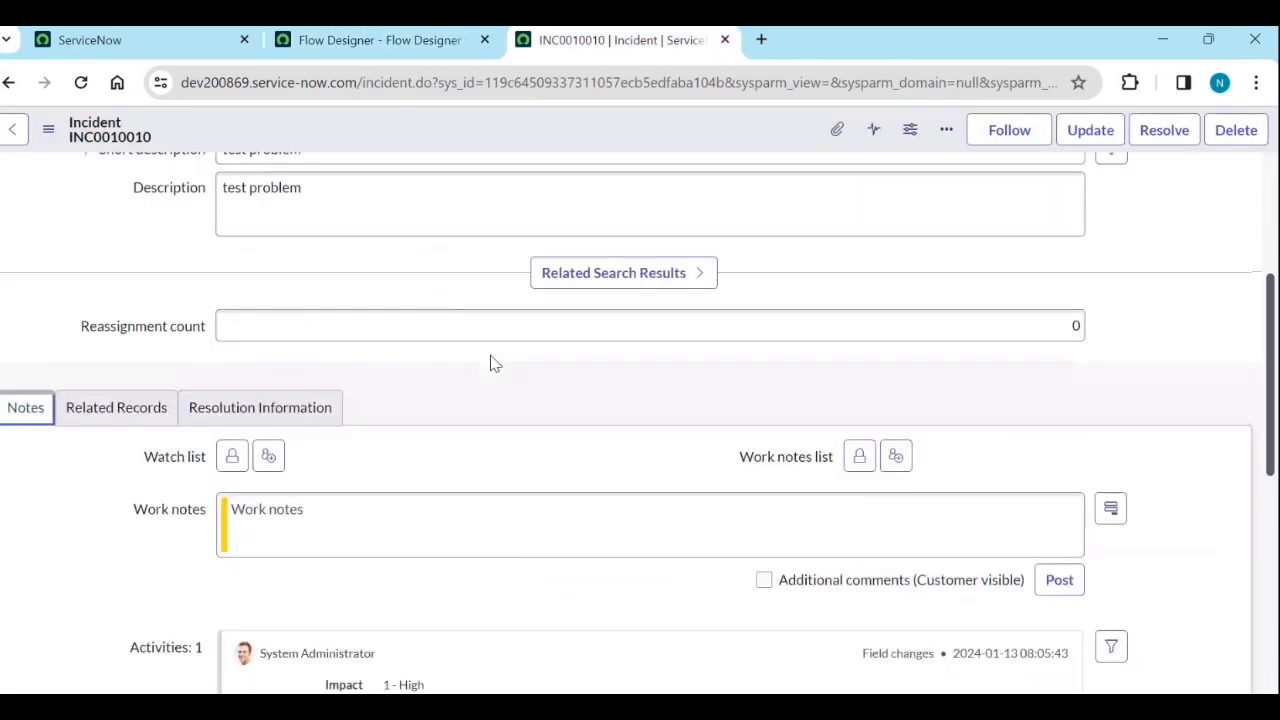
scroll(490, 365, down, 2)
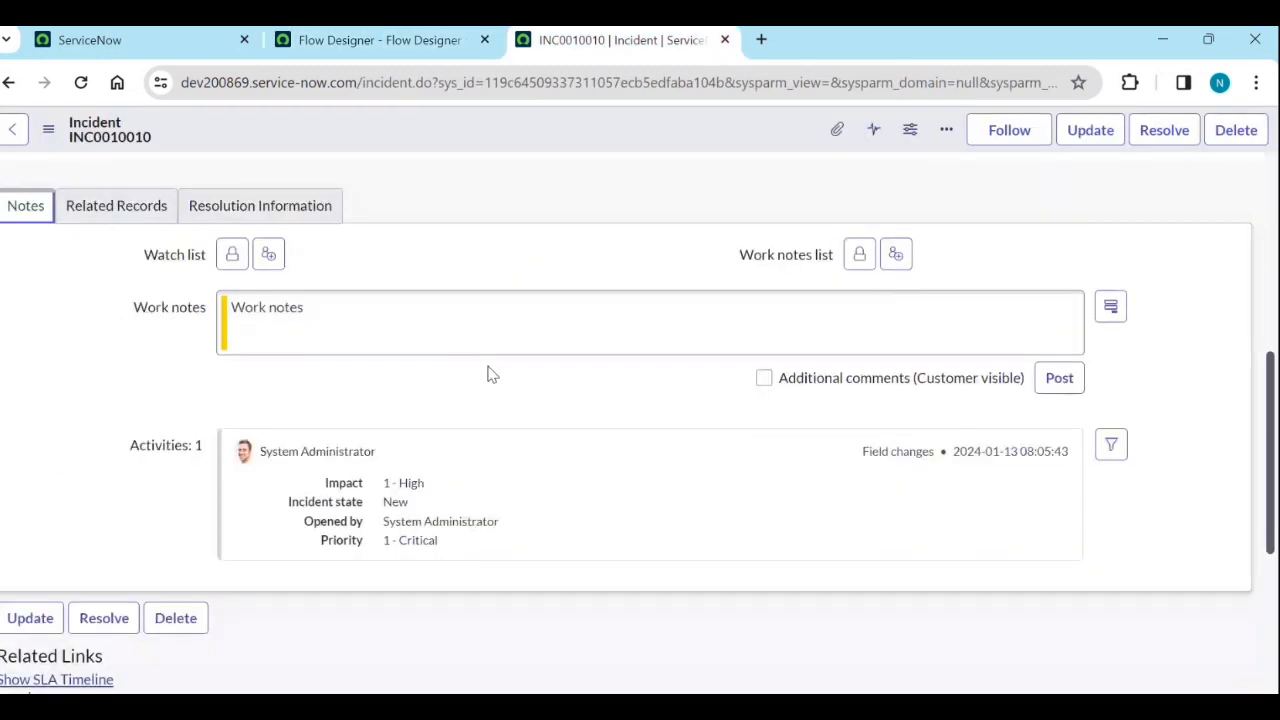
click(81, 82)
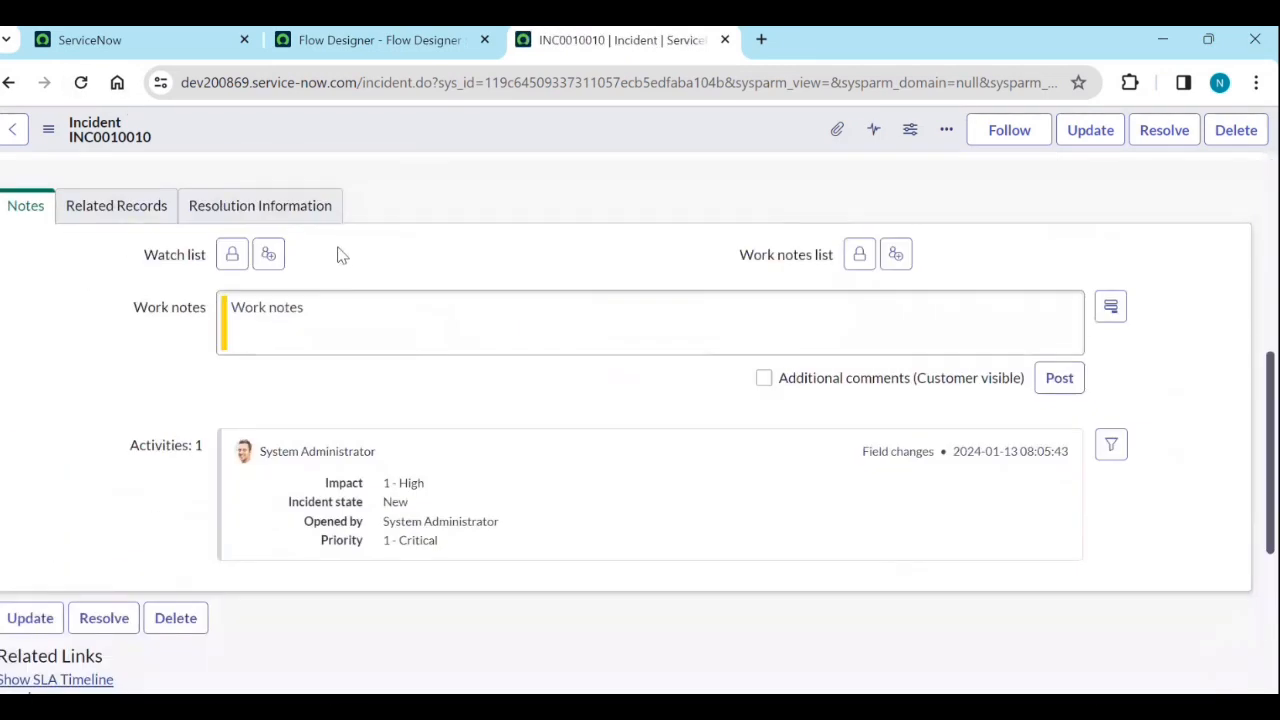
Open the list of recent flow executions in Flow Designer.
click(423, 42)
click(30, 201)
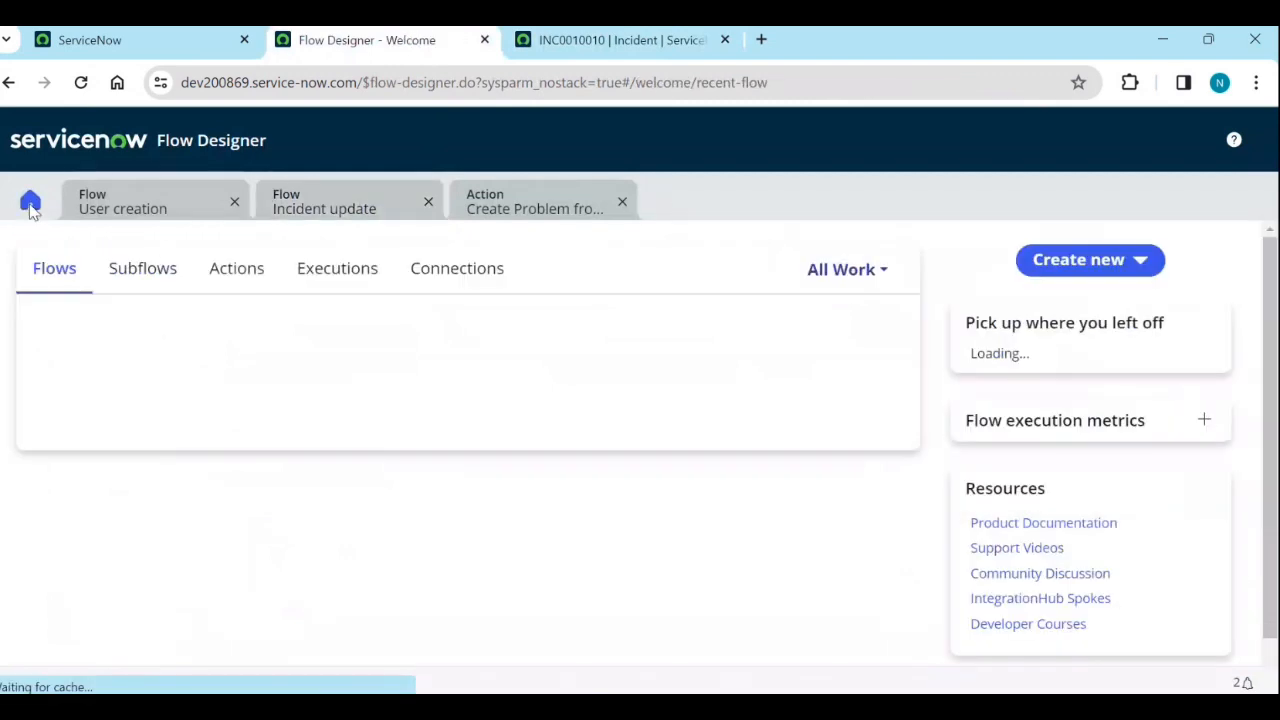
click(321, 279)
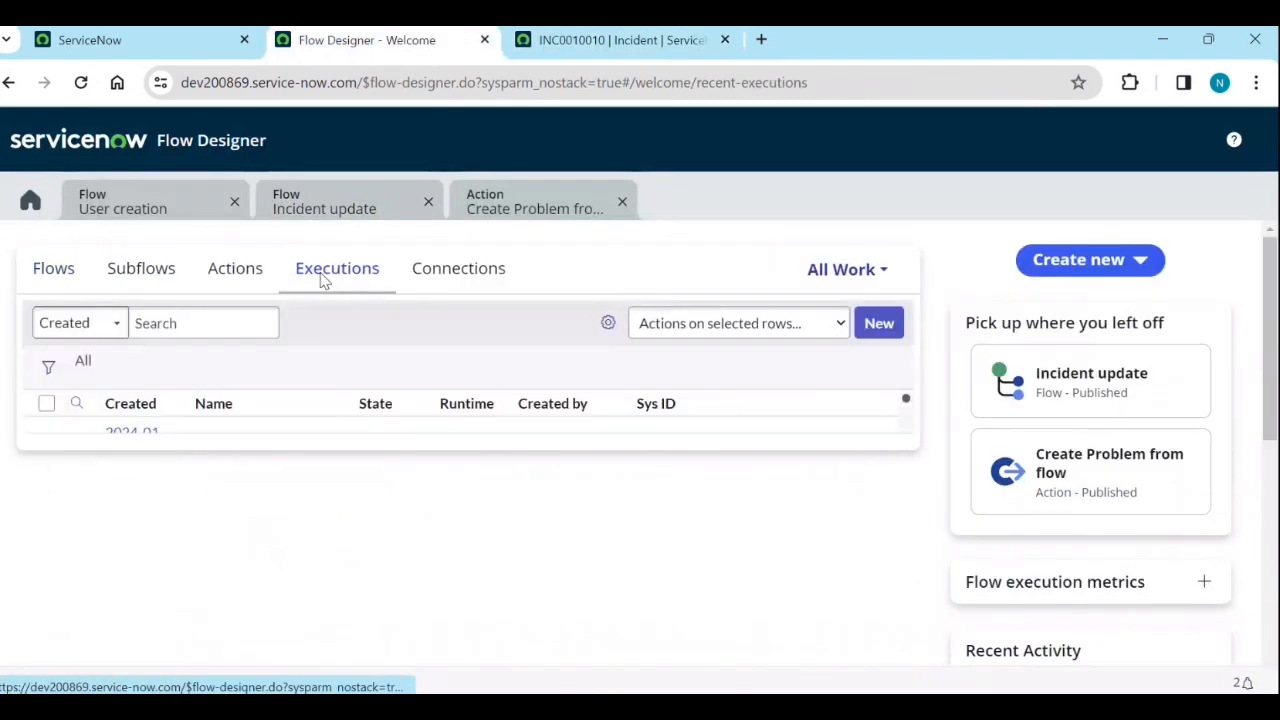
Sort the flow executions by creation date, newest first.
click(268, 441)
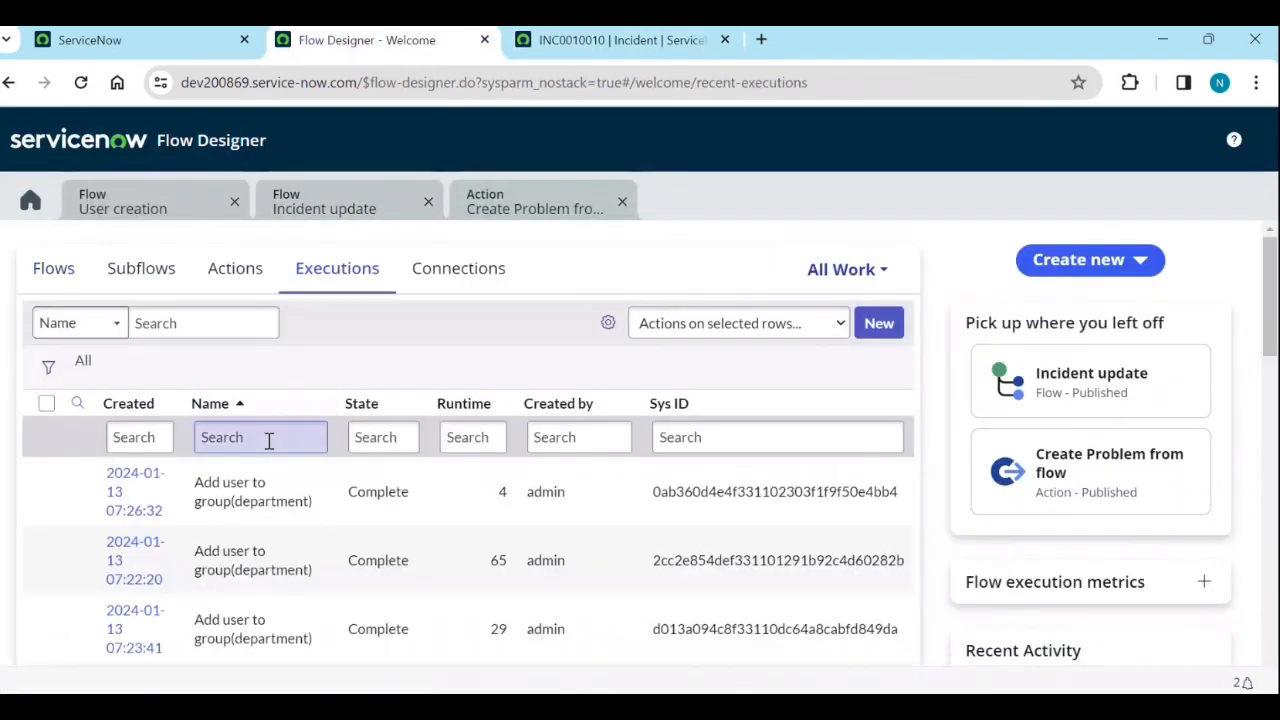
right_click(128, 403)
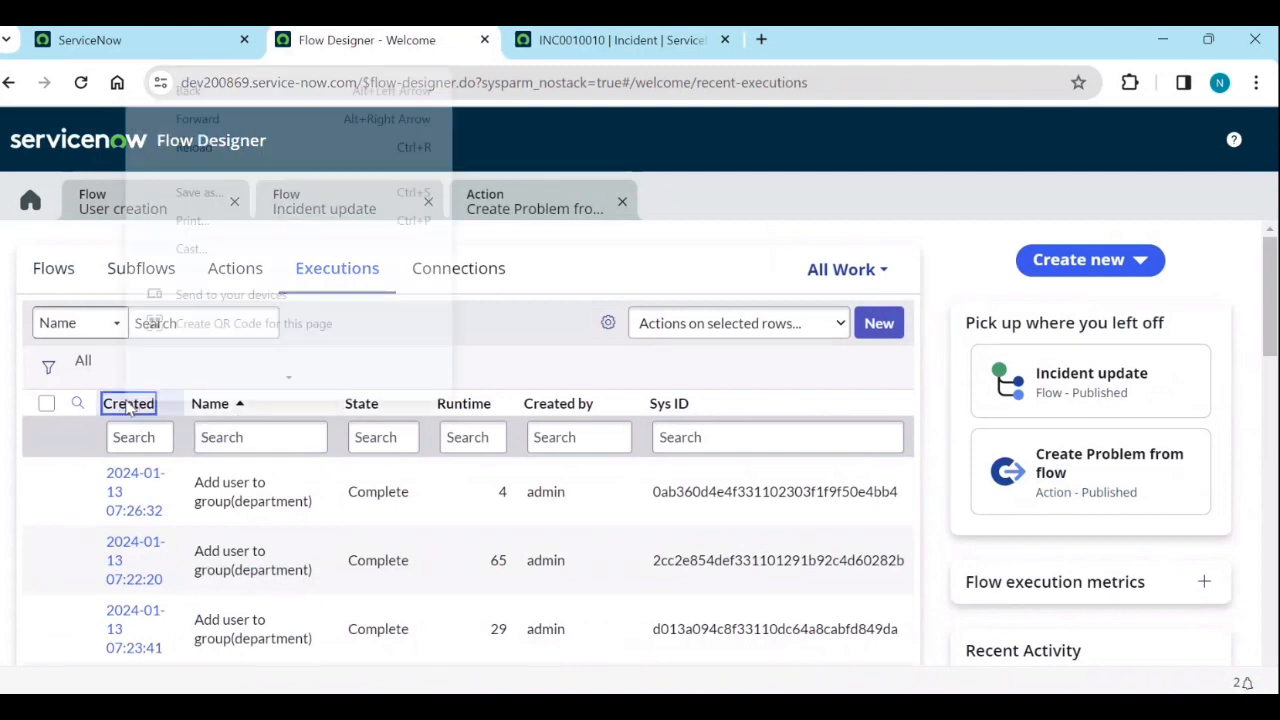
click(130, 404)
click(130, 404)
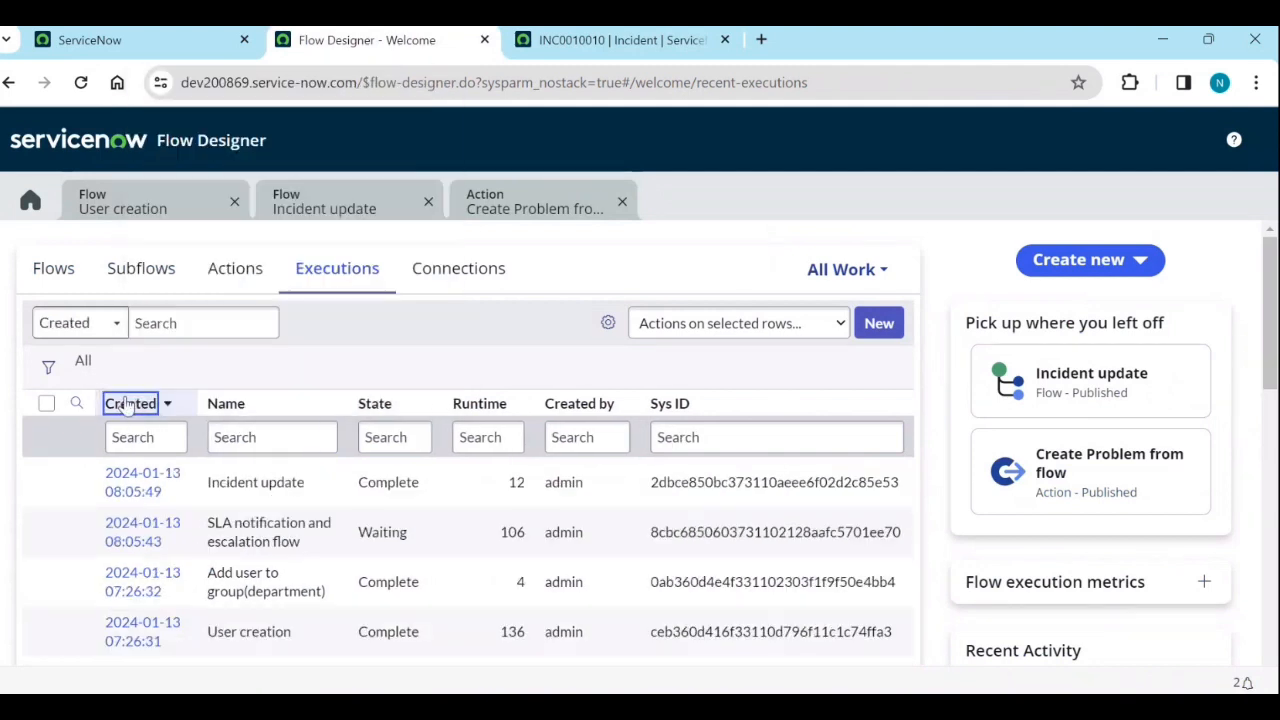
Open the latest Incident update execution's details and context record, and reopen it in the operations view.
click(140, 492)
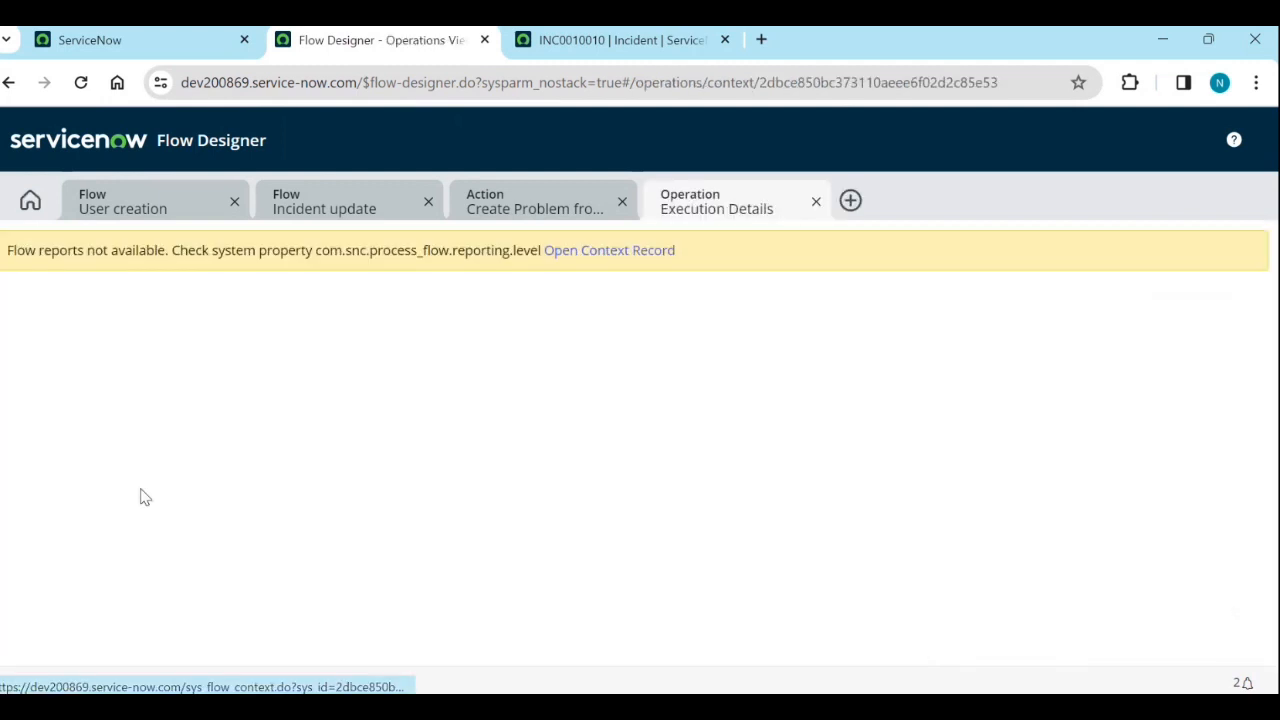
click(588, 250)
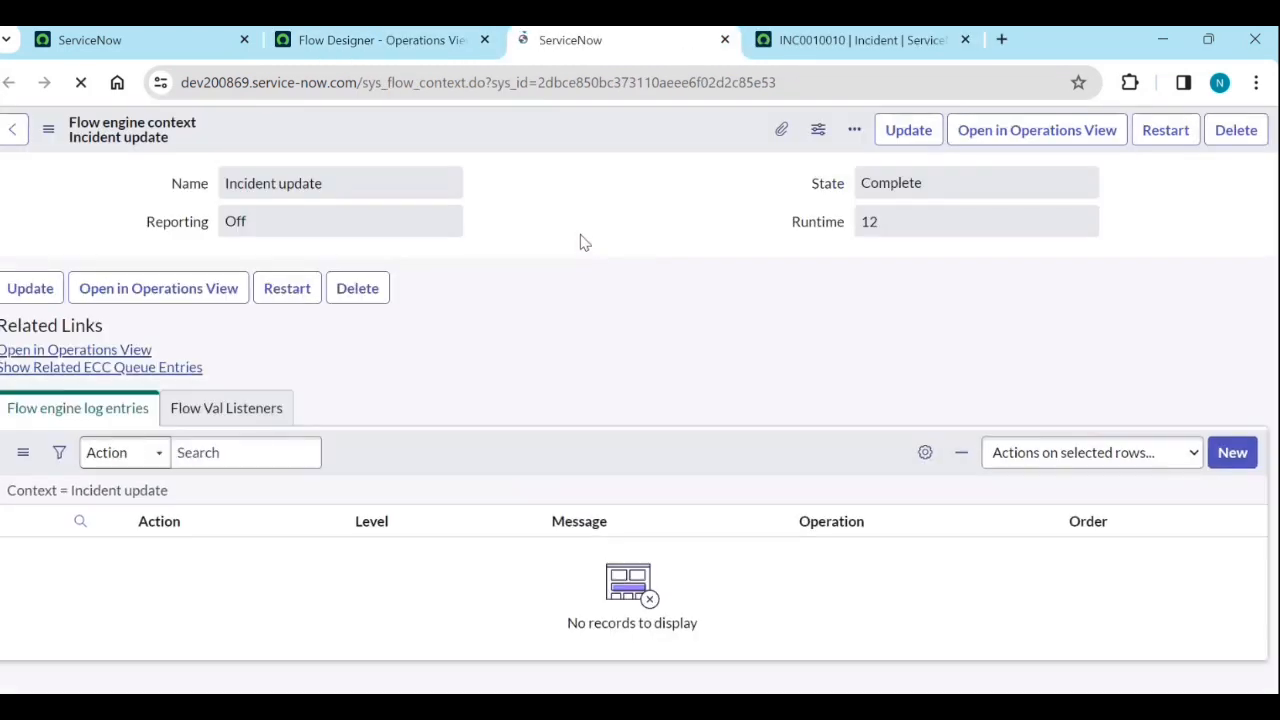
click(104, 352)
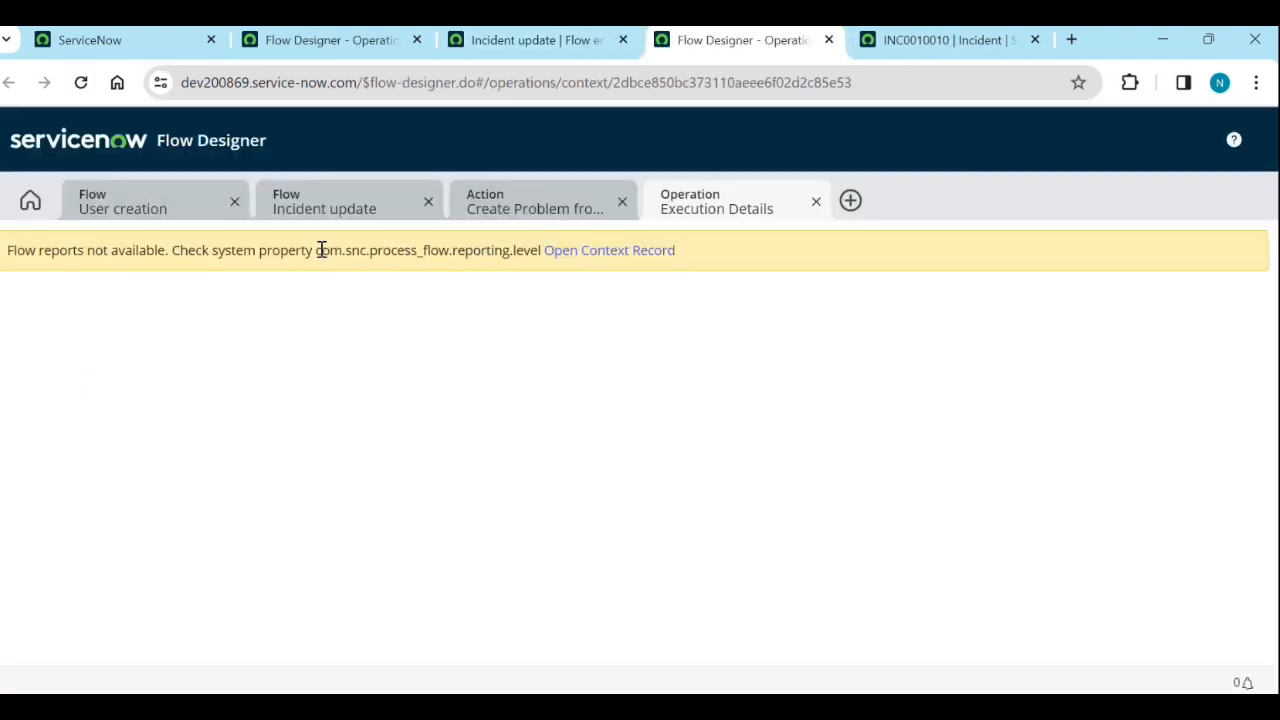
Copy the property name com.snc.process_flow.reporting.level and open the System Properties table through sys_properties.LIST.
drag(316, 250, 541, 255)
key(ctrl+c)
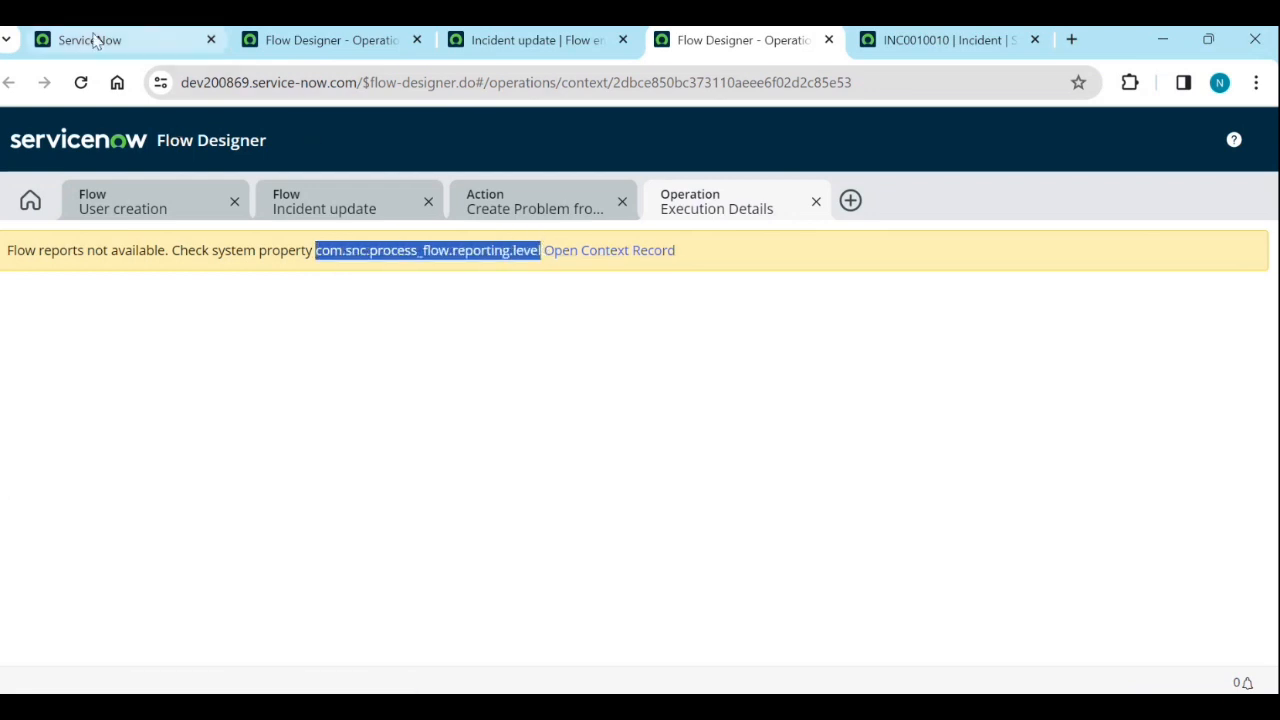
click(45, 40)
click(203, 133)
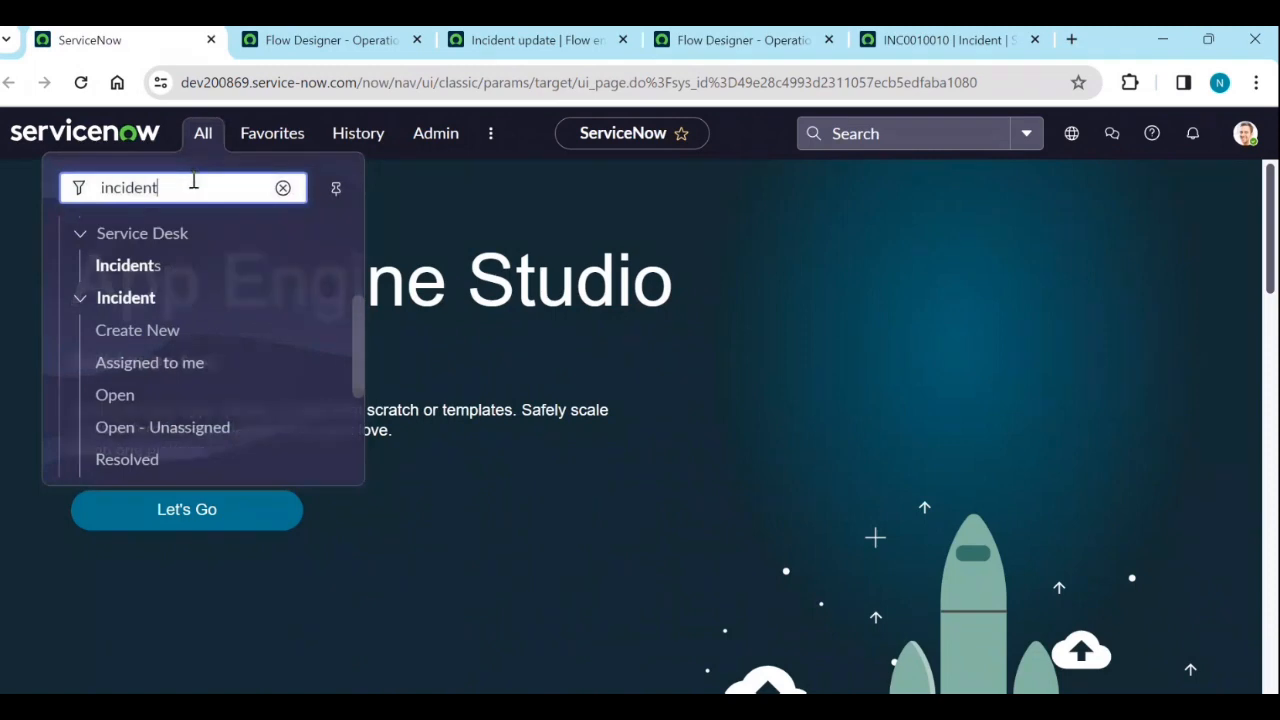
text(sys)
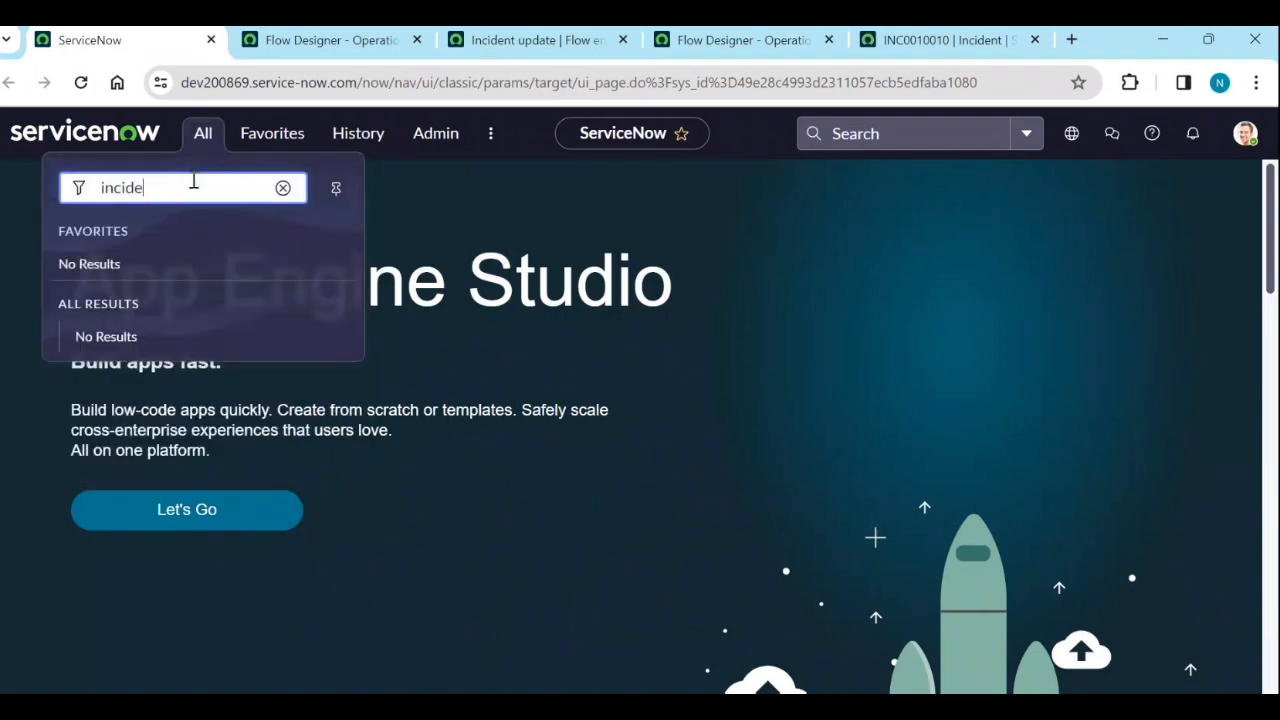
key(BackSpace)
key(BackSpace)
key(BackSpace)
key(BackSpace)
key(BackSpace)
key(BackSpace)
text(sys_)
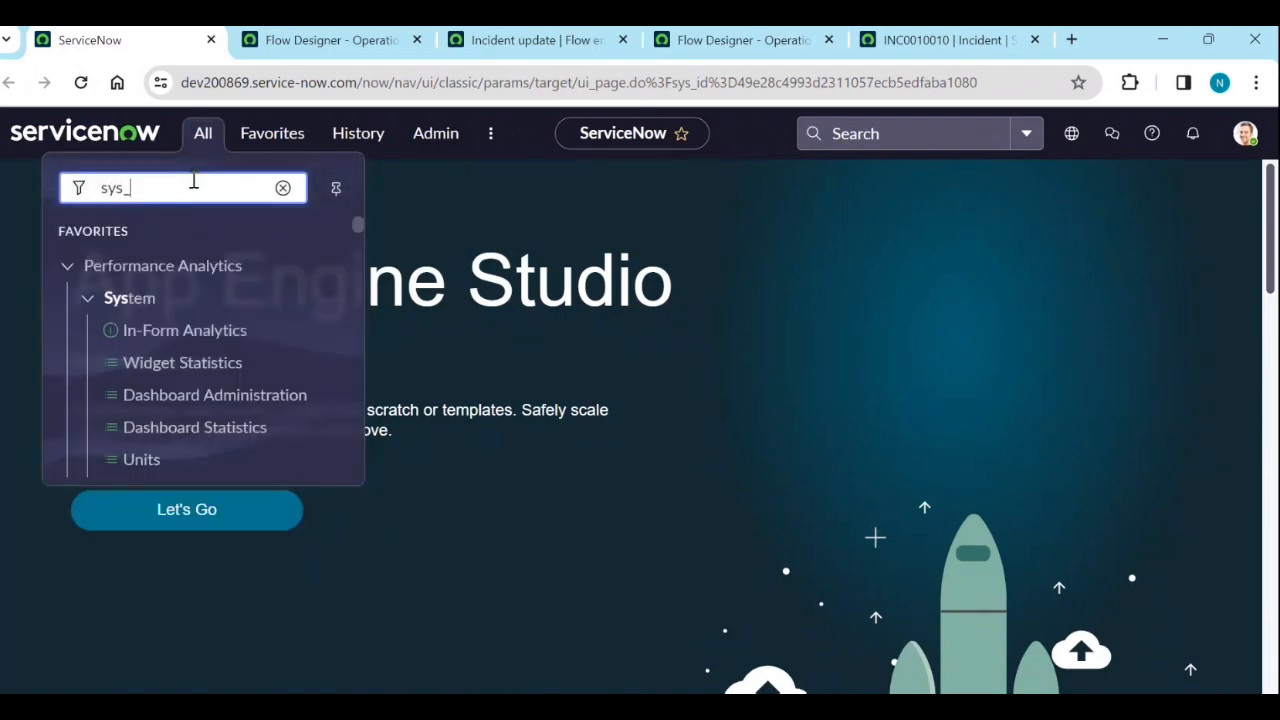
text(properties.LIST)
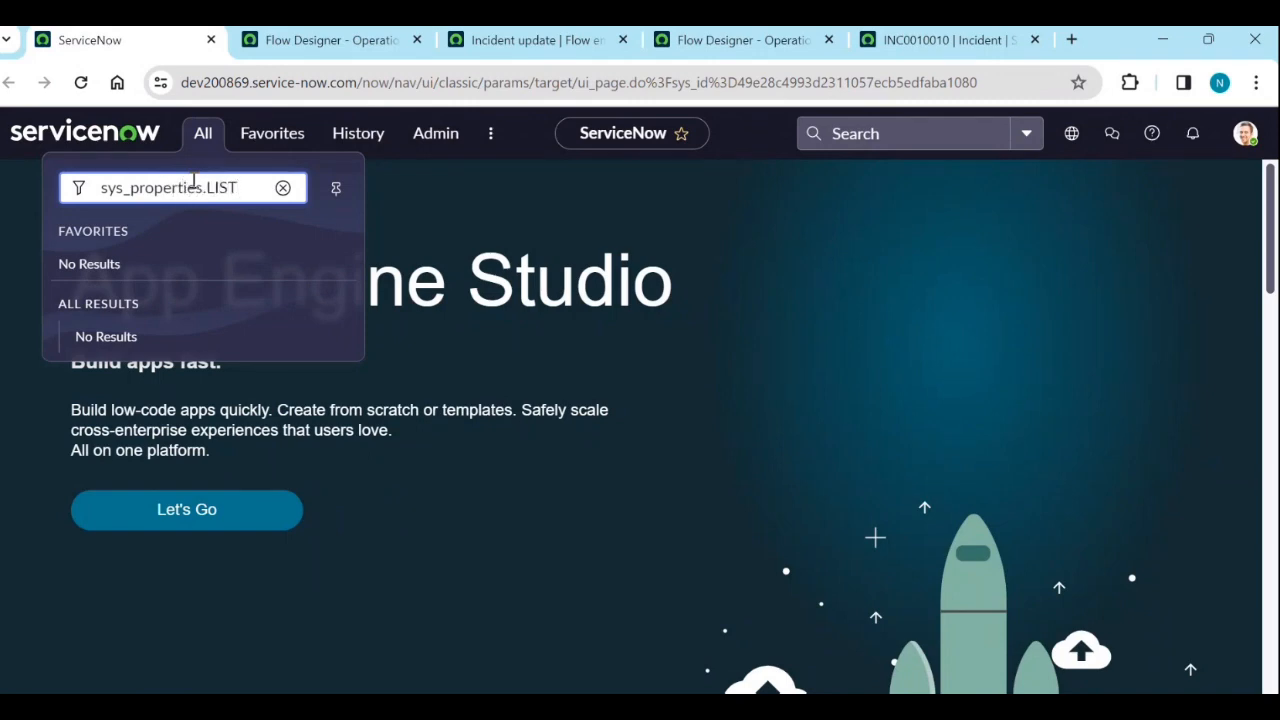
key(Return)
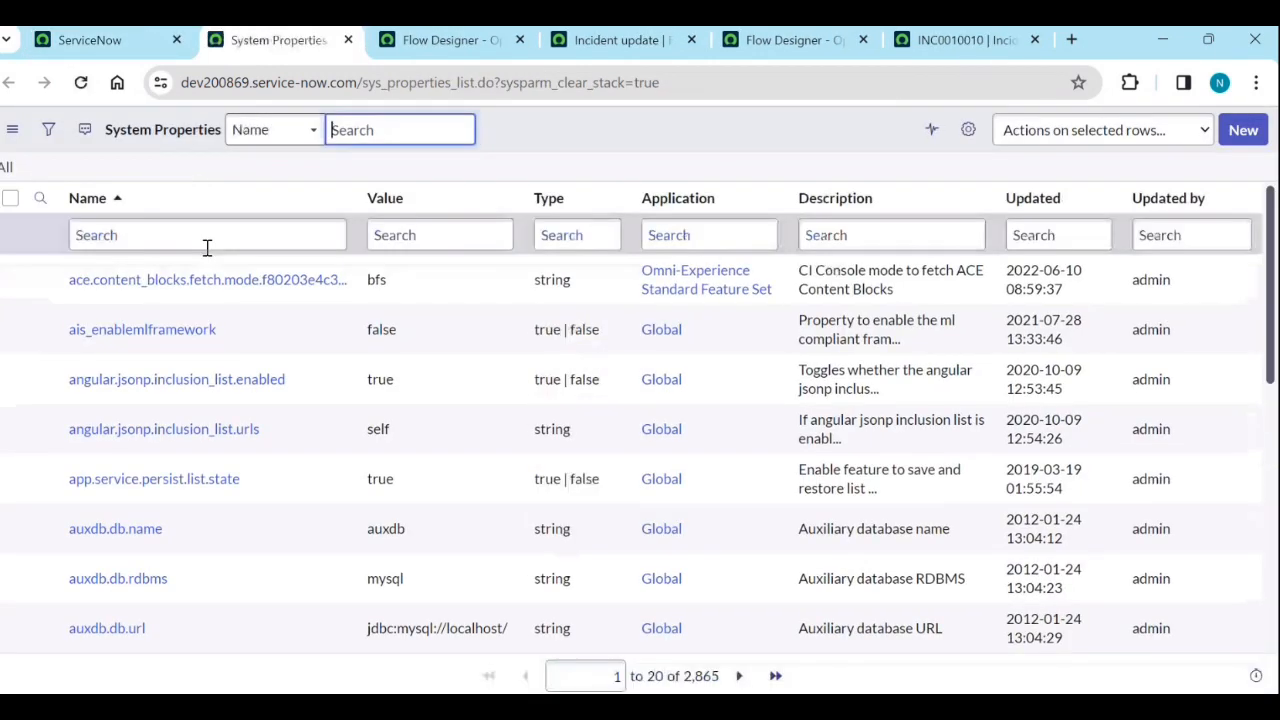
Filter the system properties by the name com.snc.process_flow.reporting.level and set that property's value to ON.
click(206, 235)
key(ctrl+v)
key(Return)
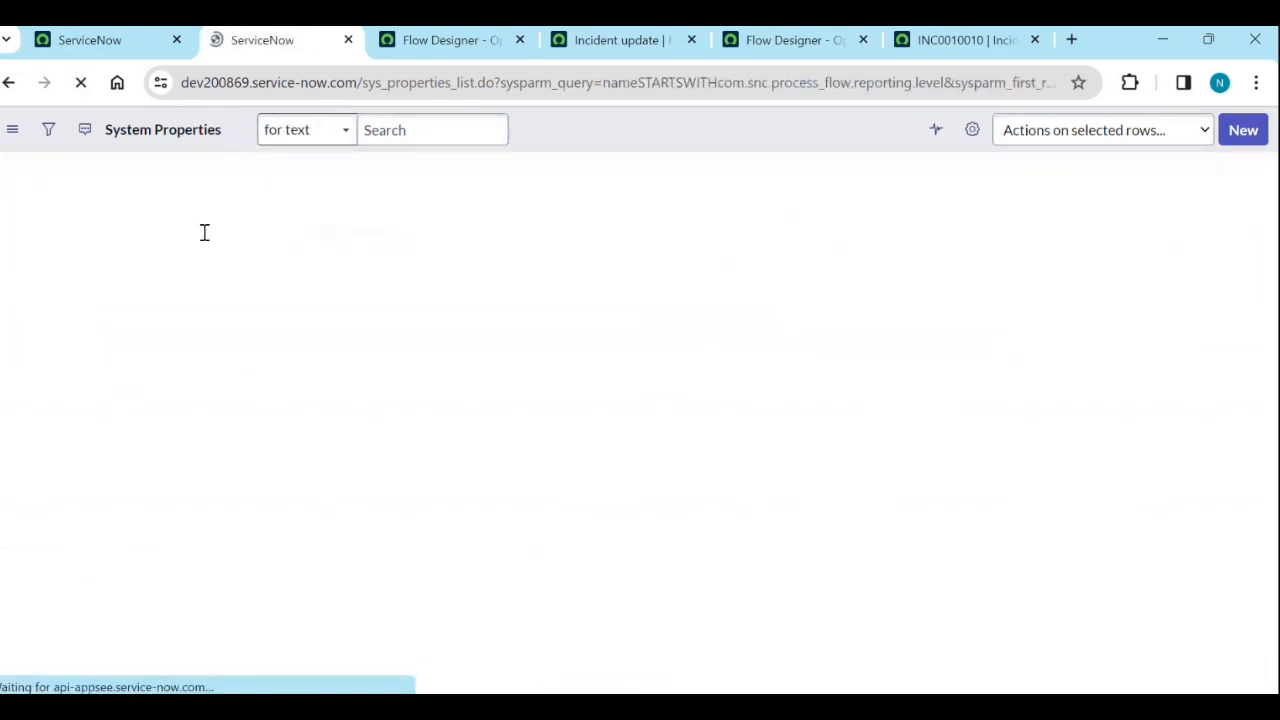
double_click(378, 280)
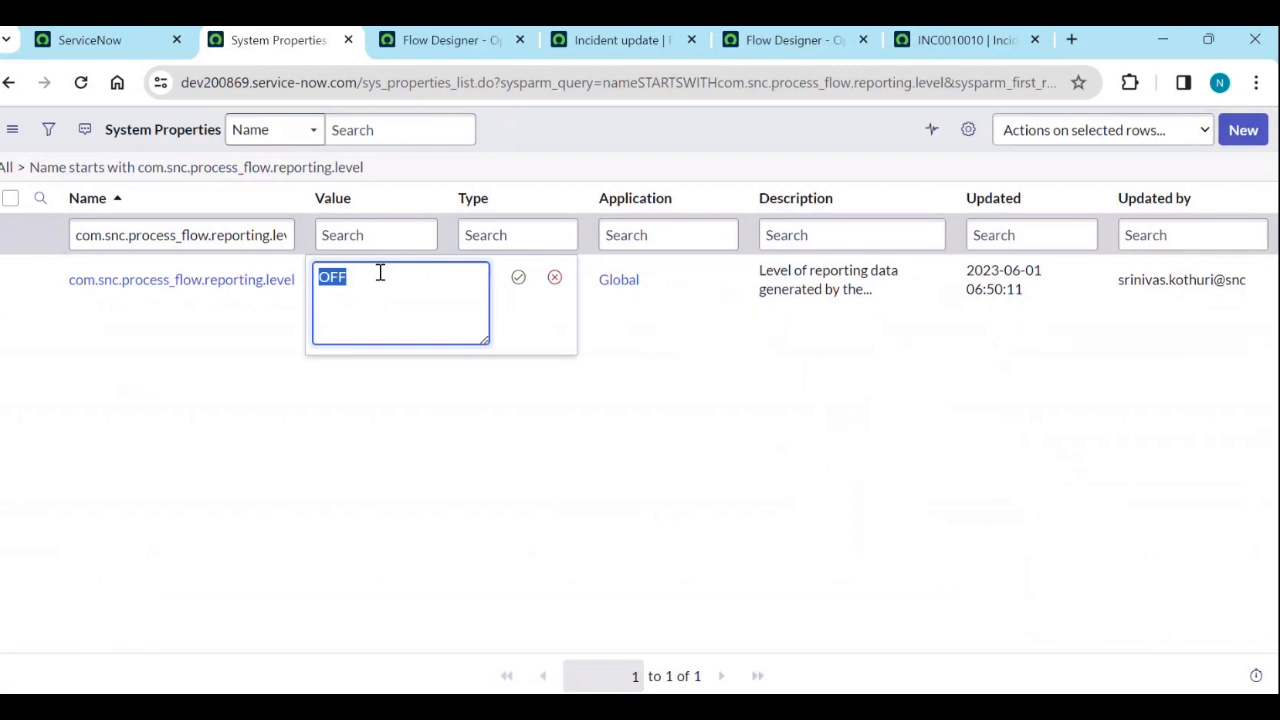
key(Return)
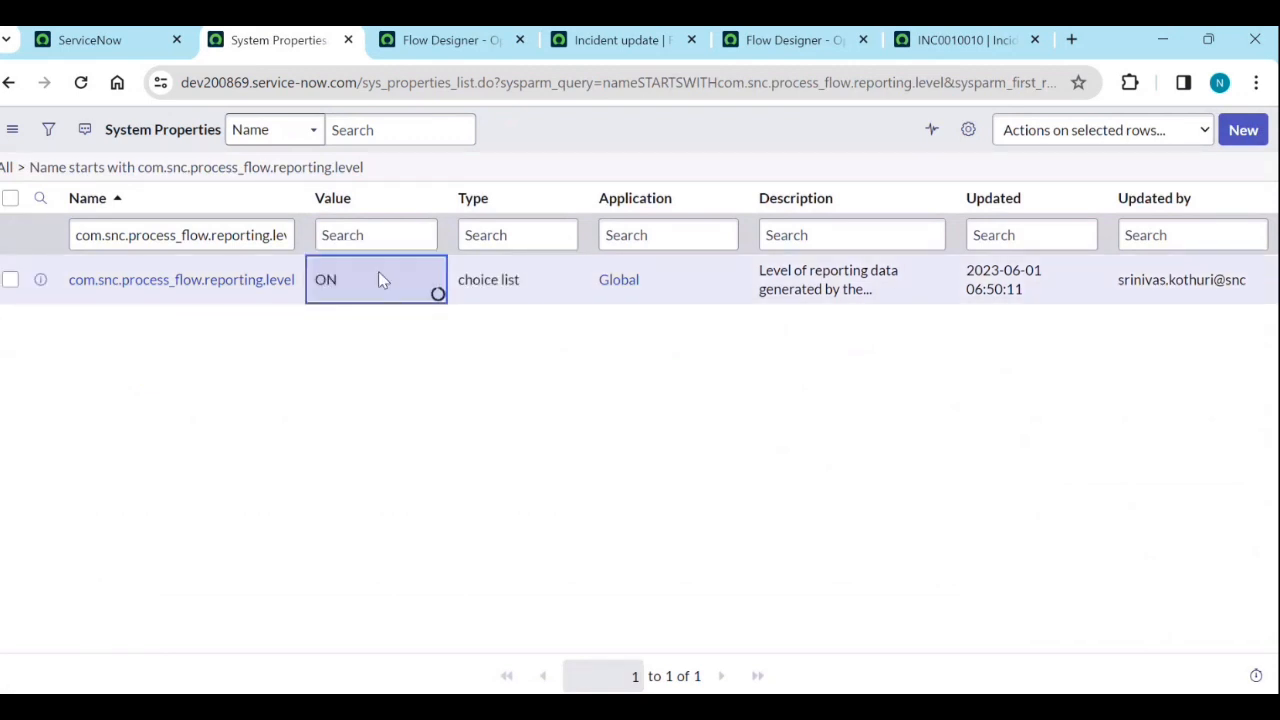
Recheck the Incident update execution's context record and operations view for a flow report, and close the duplicate execution details.
click(955, 40)
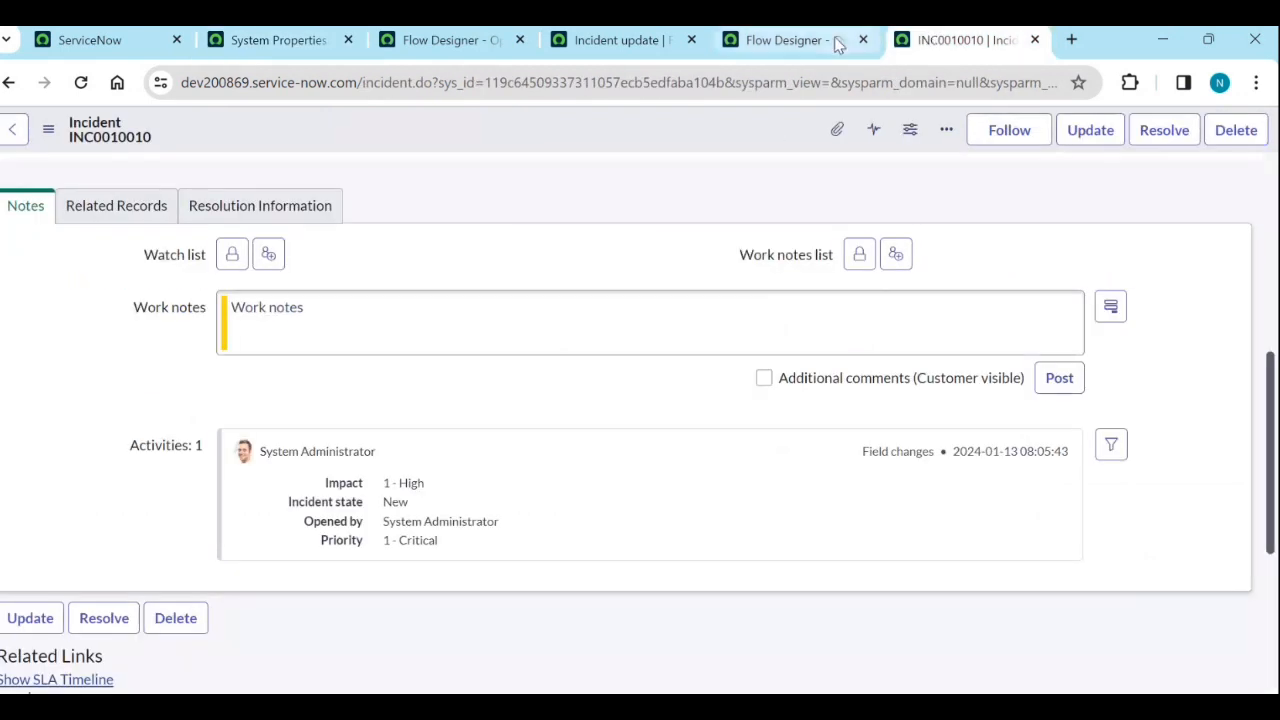
click(828, 42)
click(572, 252)
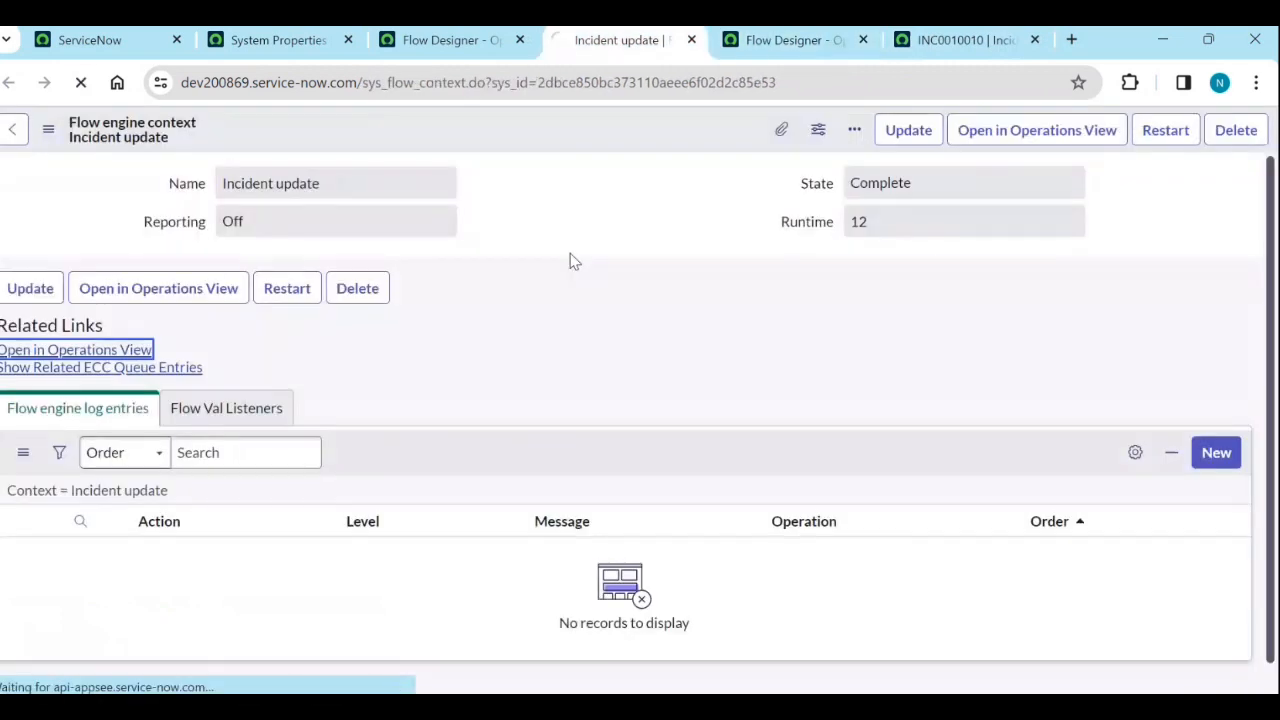
click(145, 352)
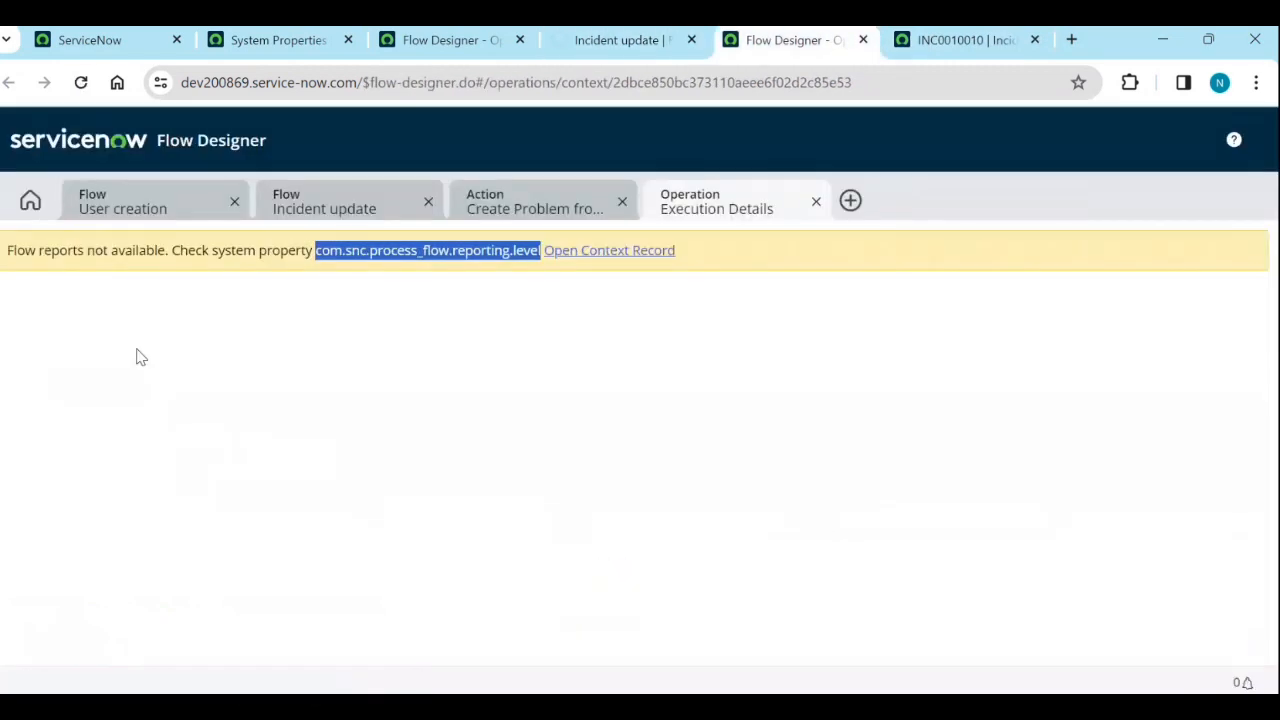
click(620, 44)
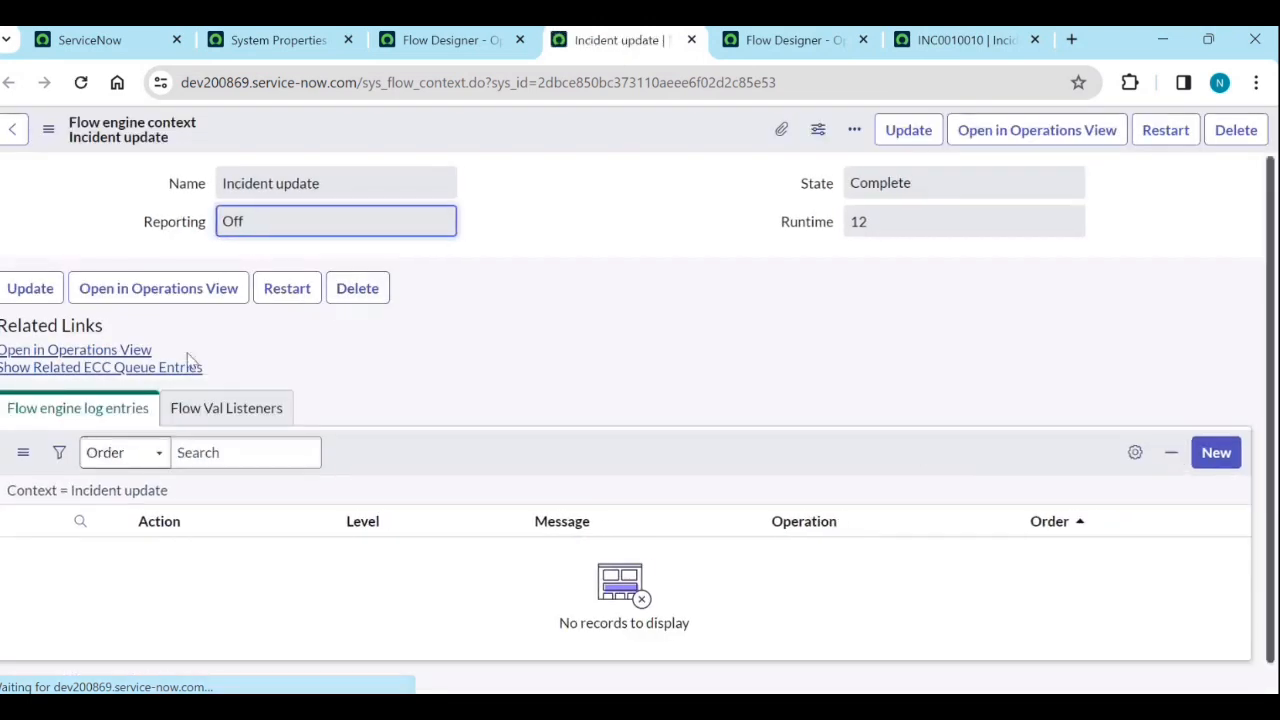
click(123, 350)
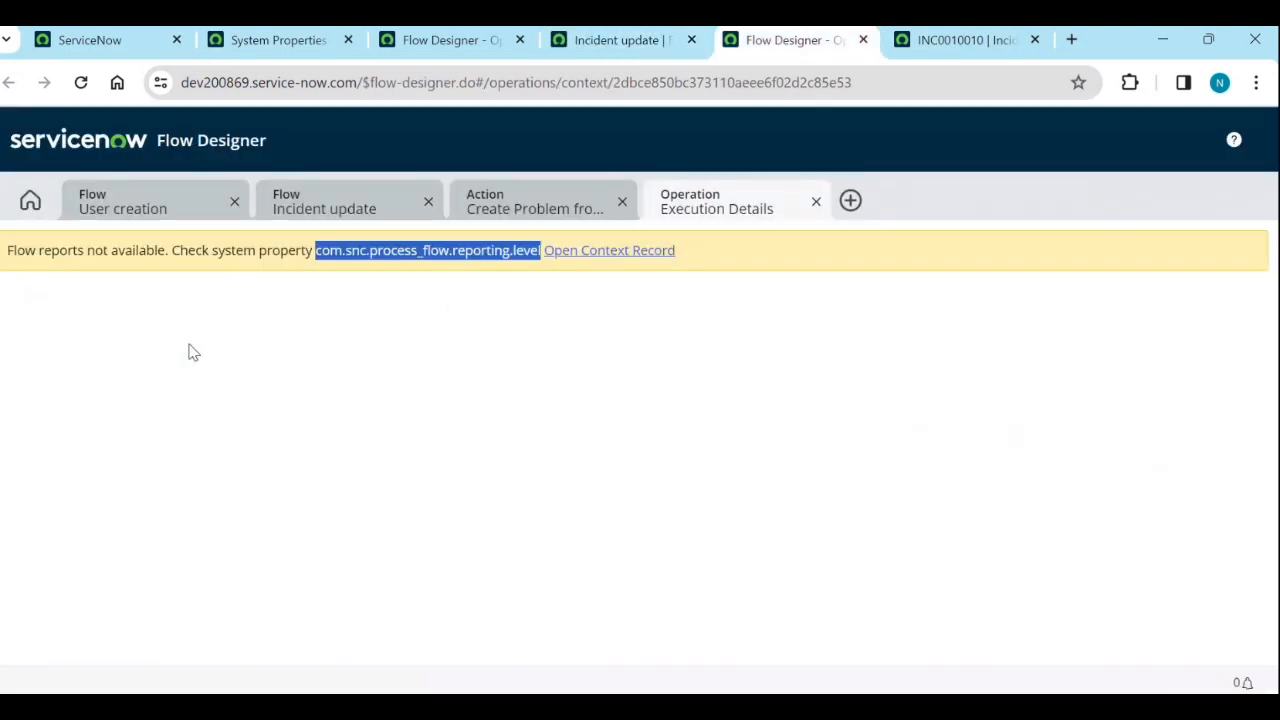
middle_click(805, 40)
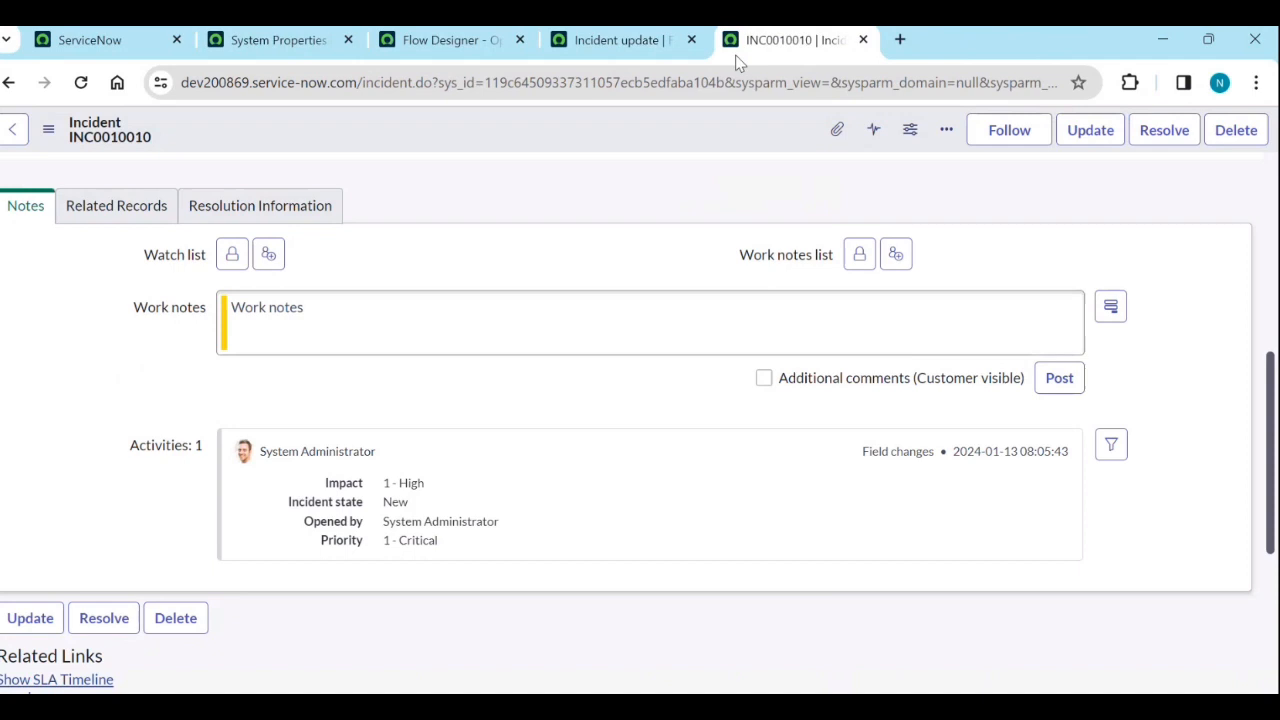
Reopen the Incident update execution in the operations view, glance at the User creation flow, and return to the context record.
click(622, 46)
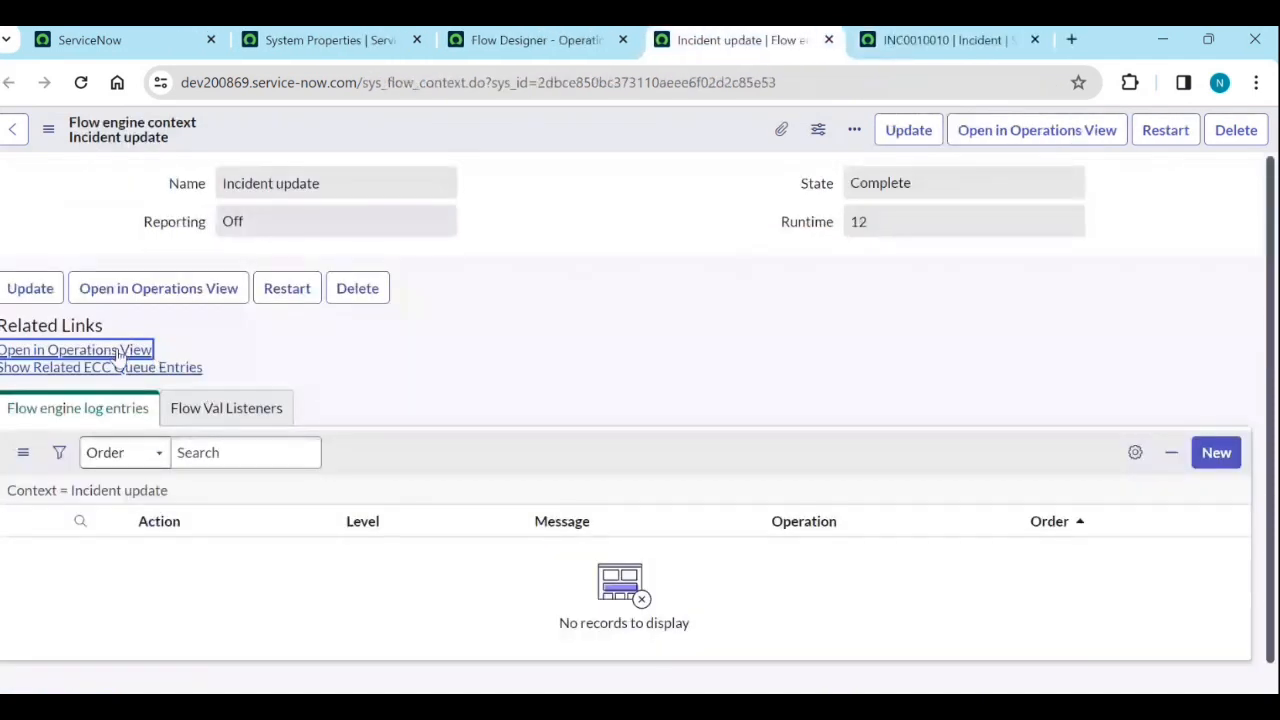
click(118, 352)
click(614, 42)
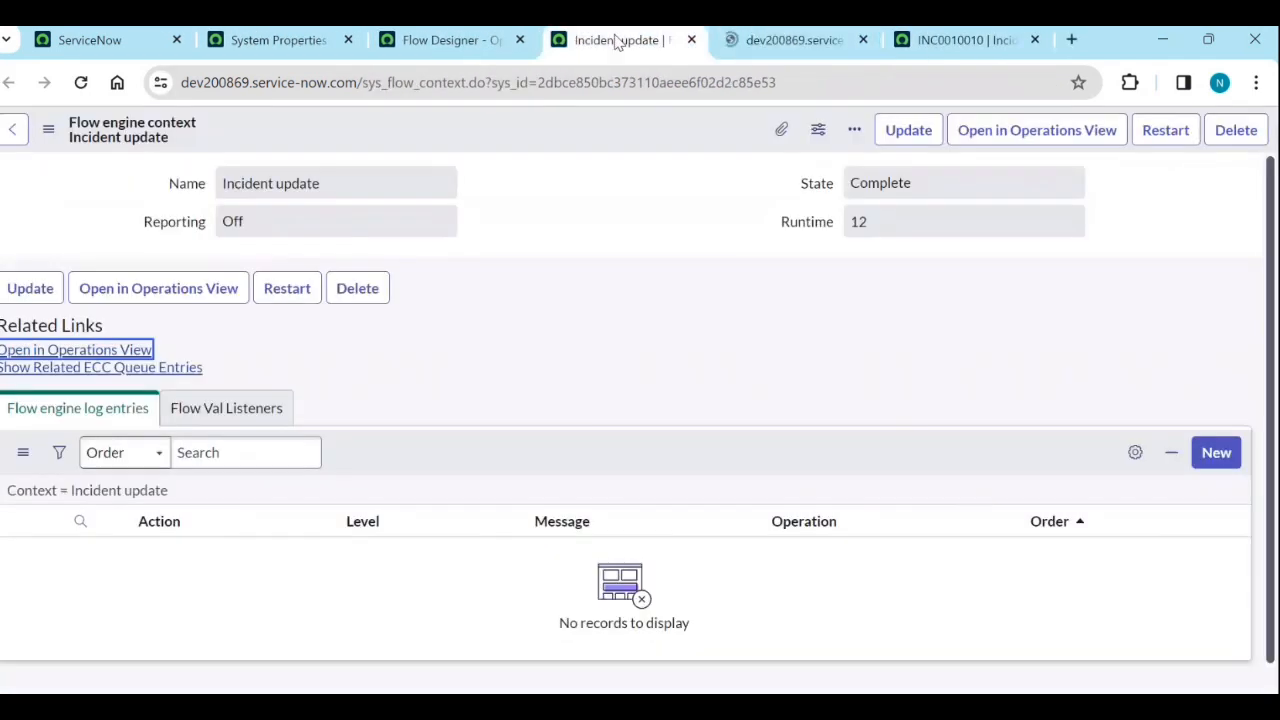
click(777, 46)
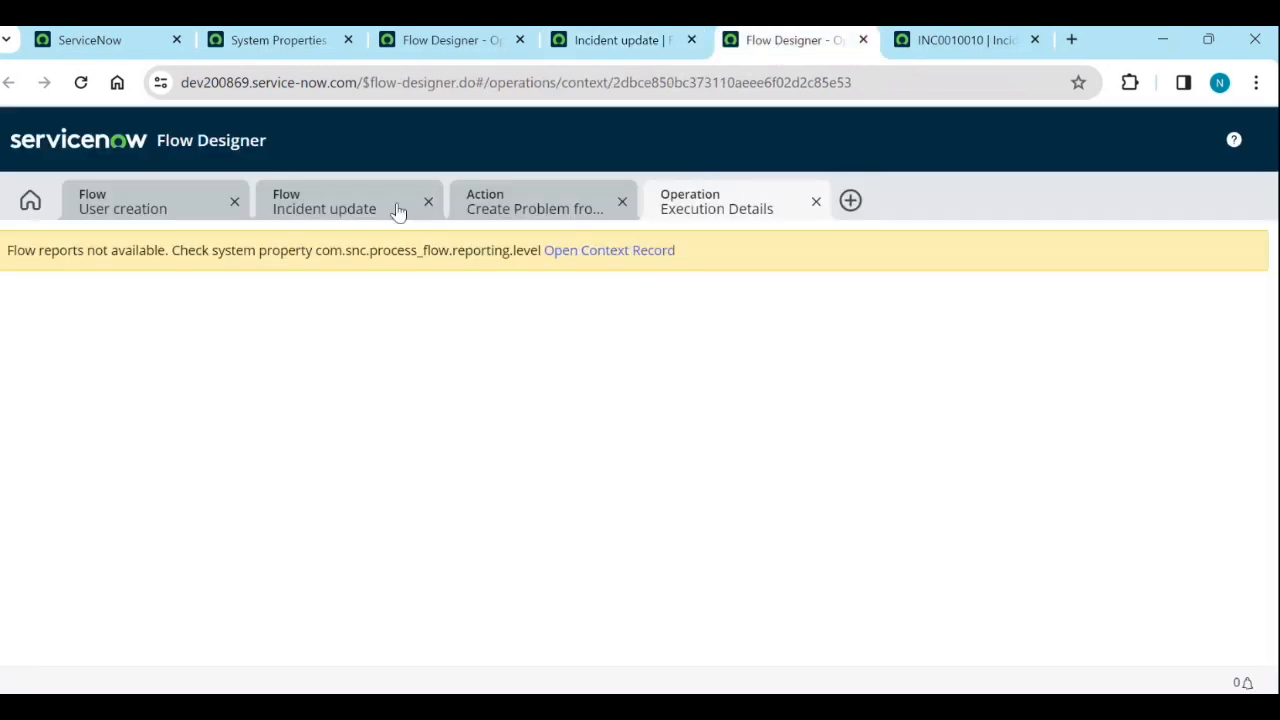
click(170, 205)
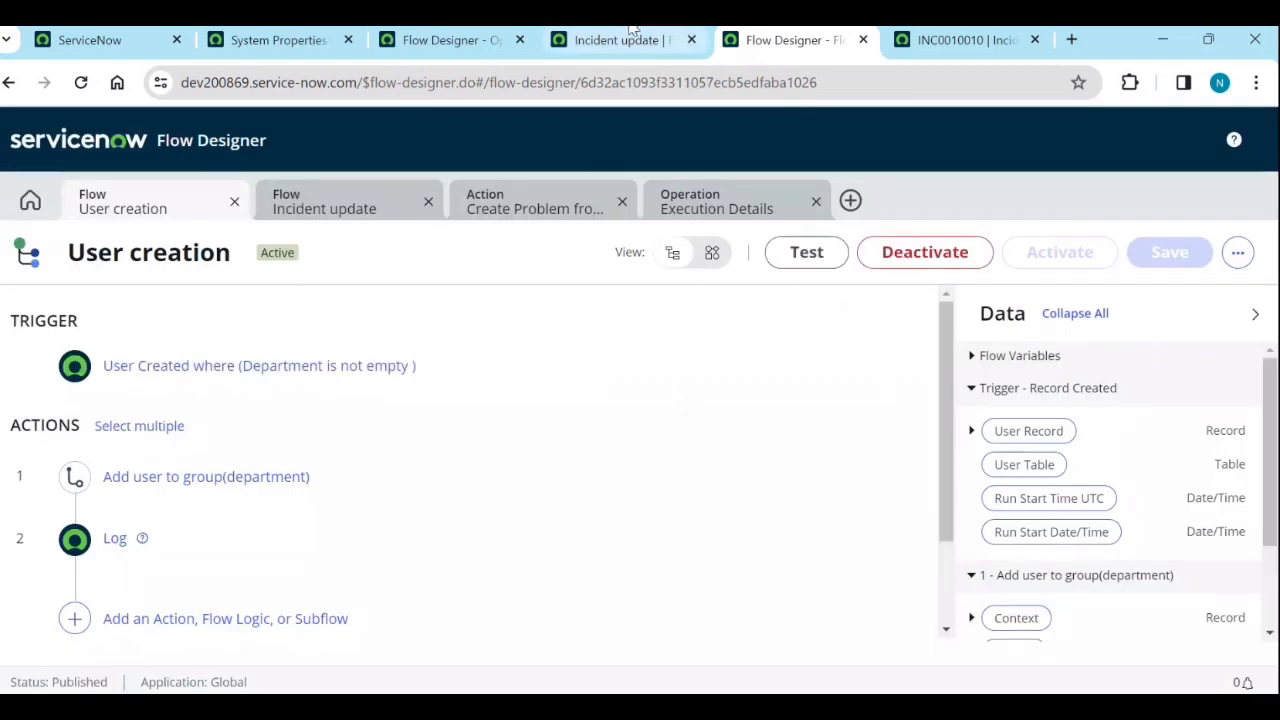
click(625, 39)
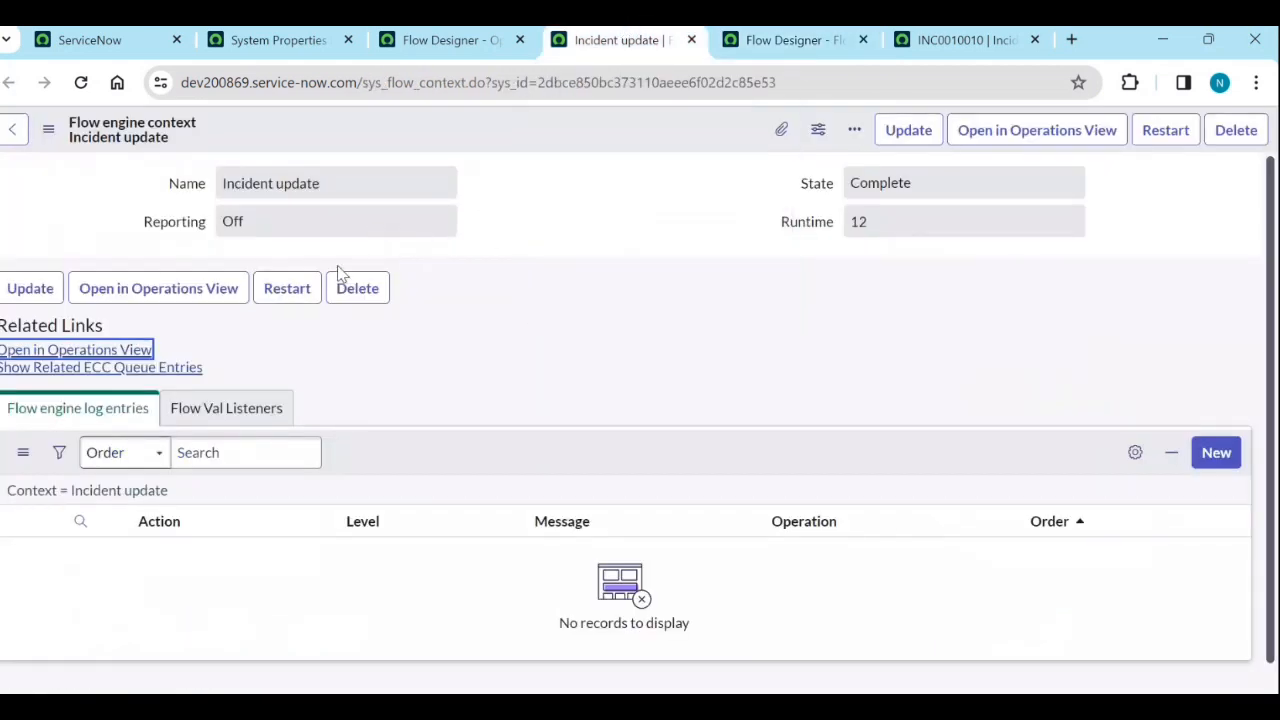
Restart the Incident update flow with the same inputs, recheck its operations view, and close the context record.
click(287, 288)
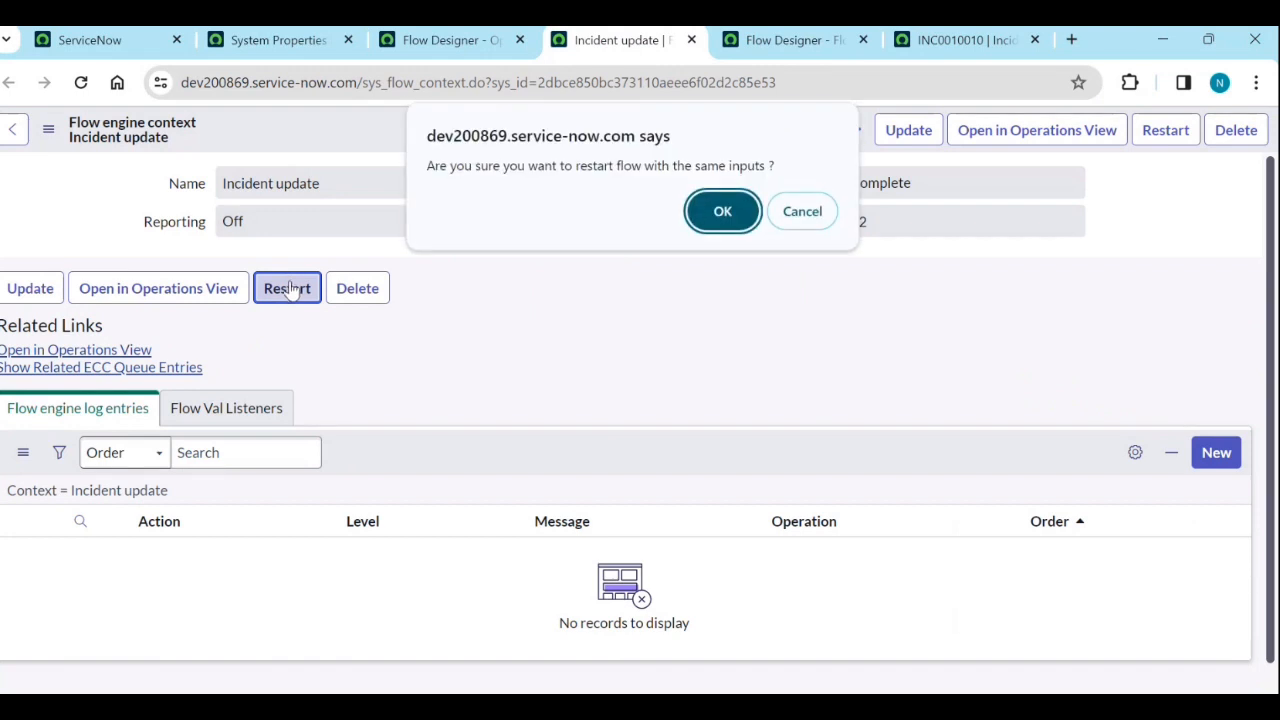
click(704, 212)
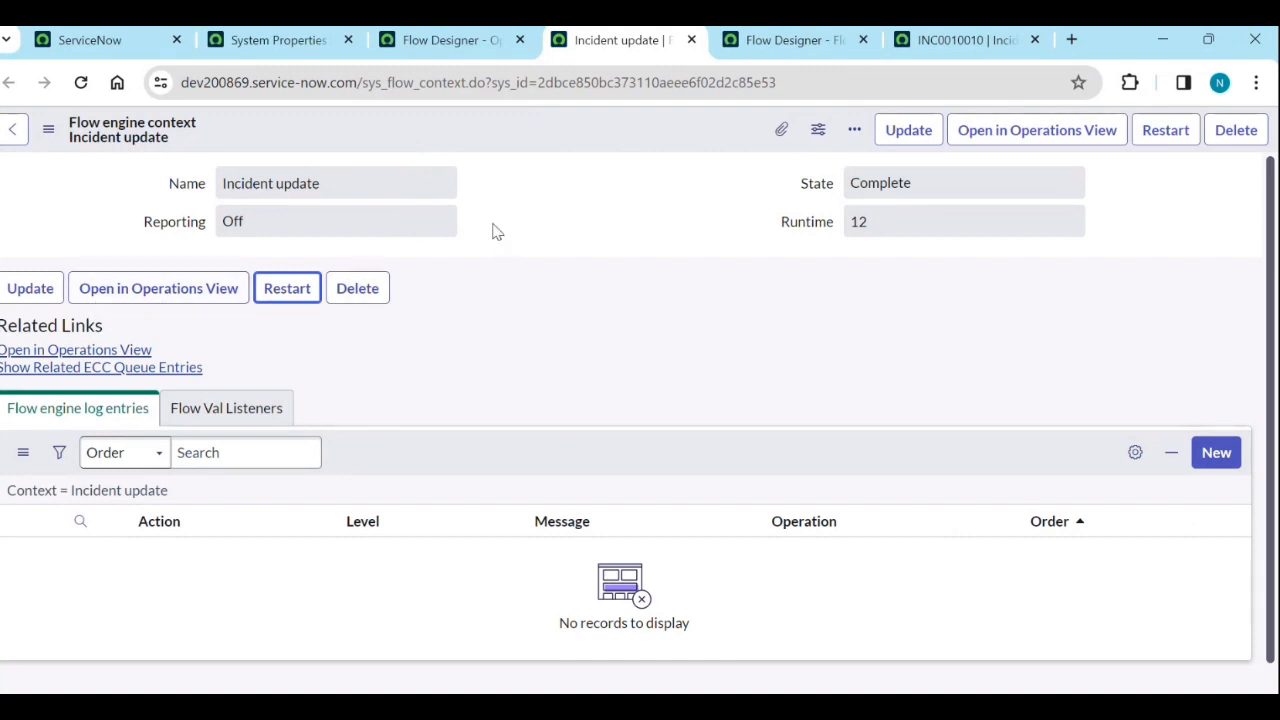
click(1049, 129)
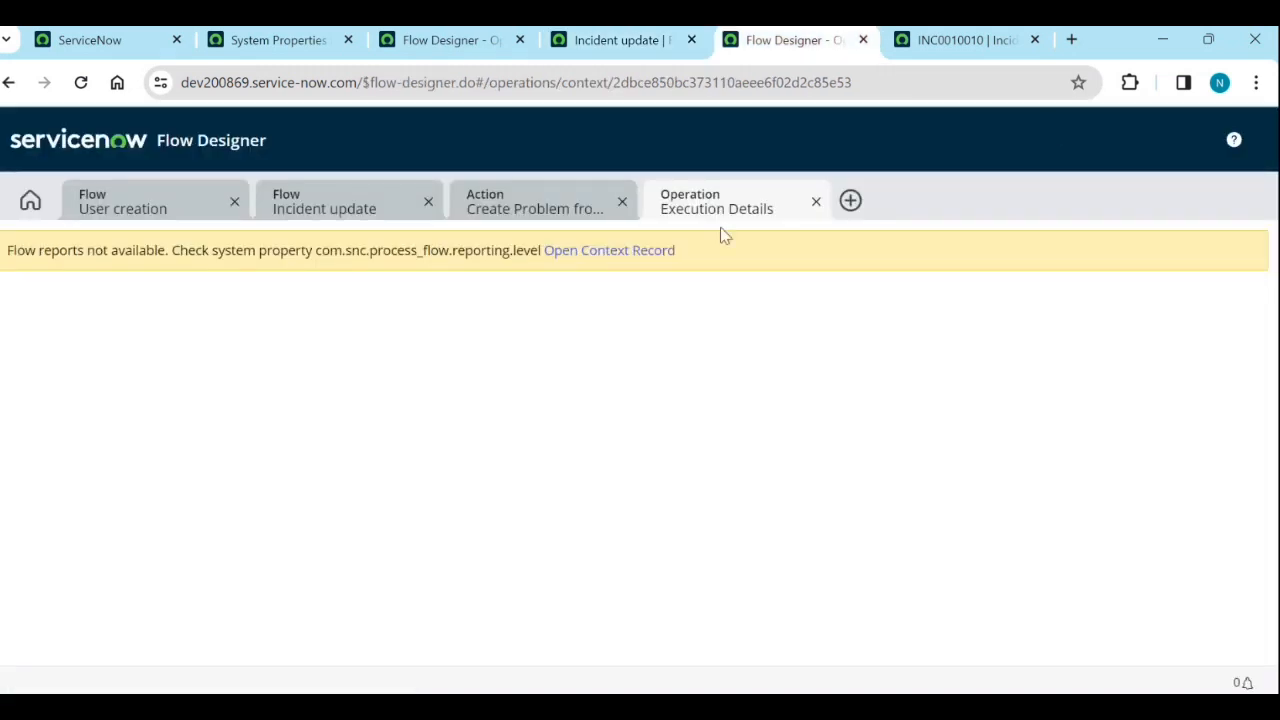
click(570, 251)
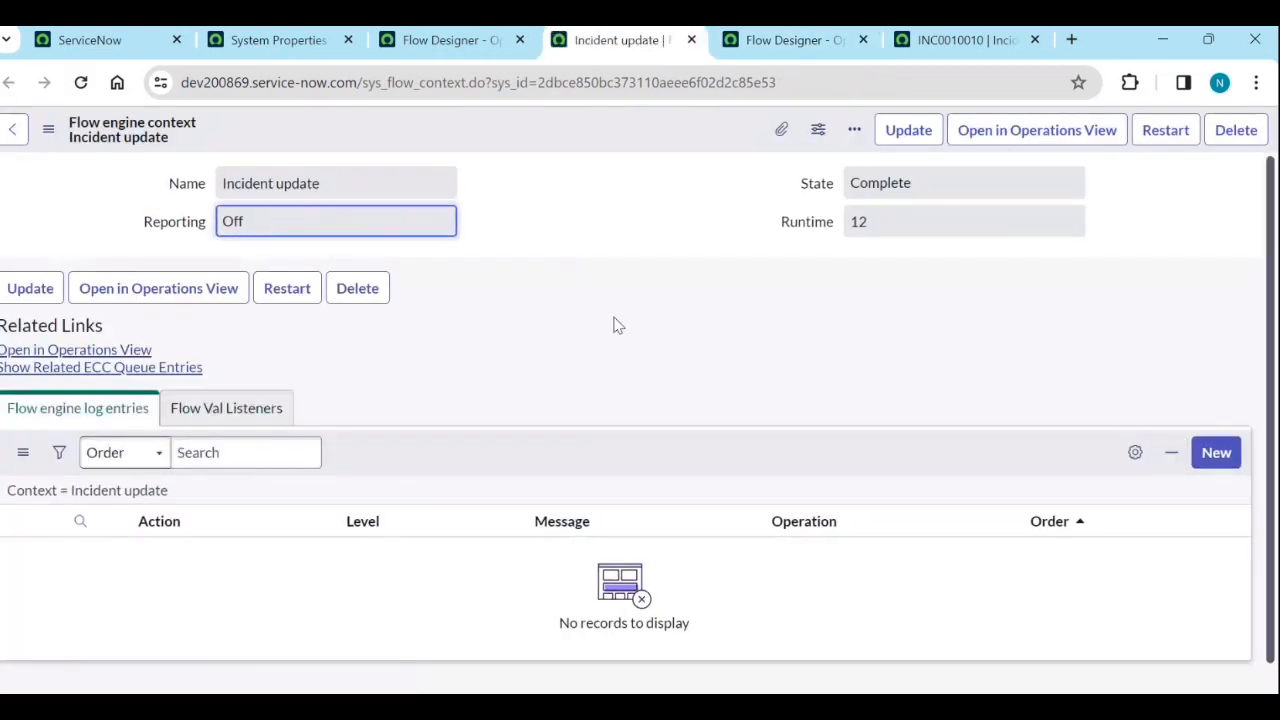
middle_click(622, 46)
click(457, 40)
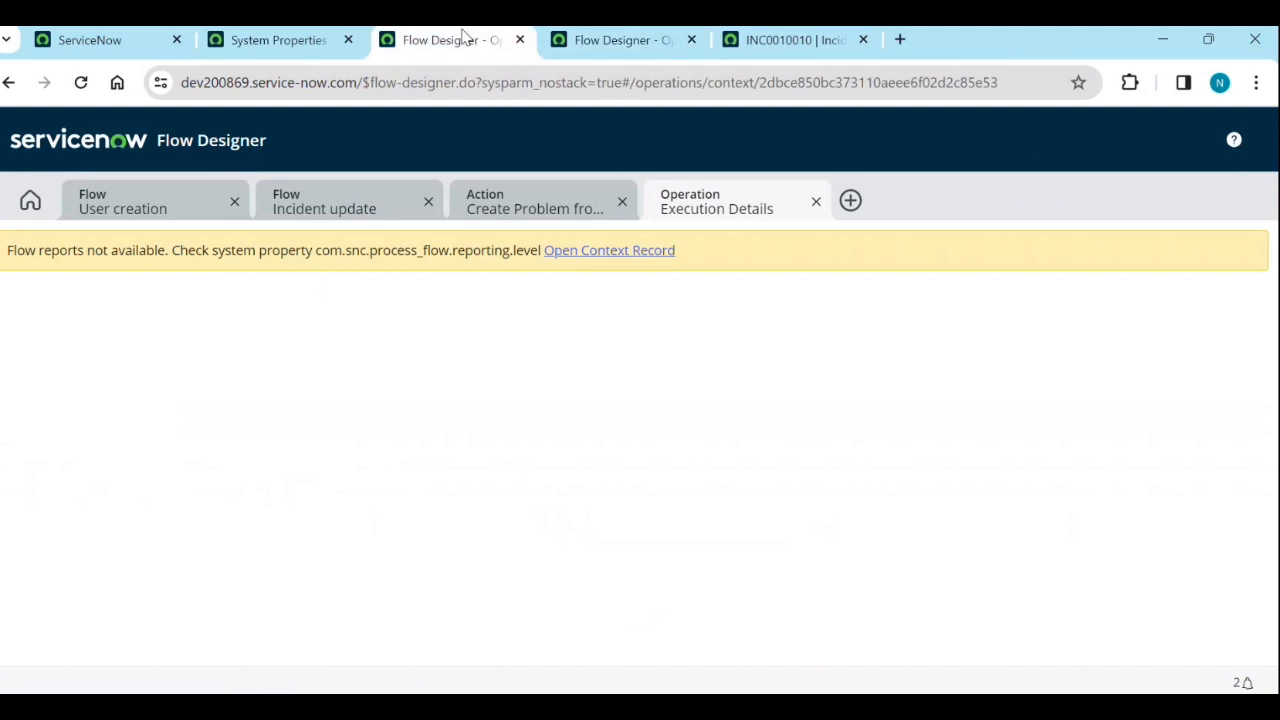
click(368, 215)
scroll(600, 363, up, 4)
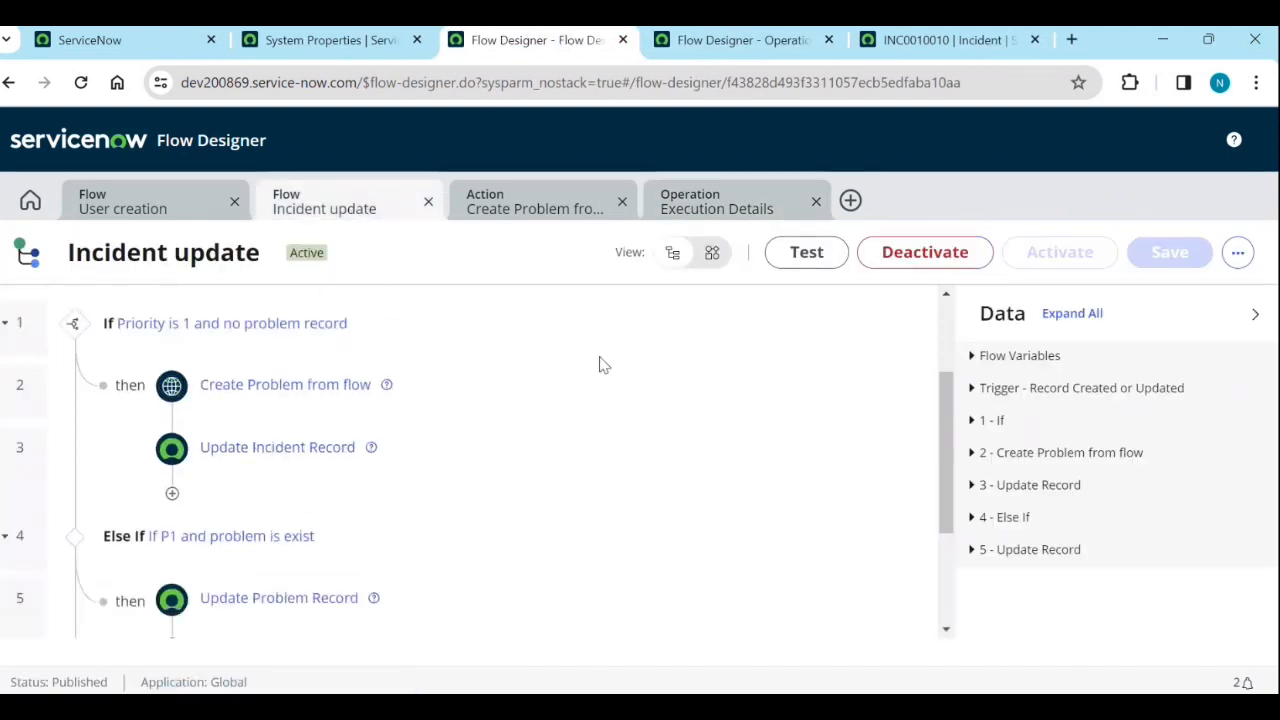
click(806, 252)
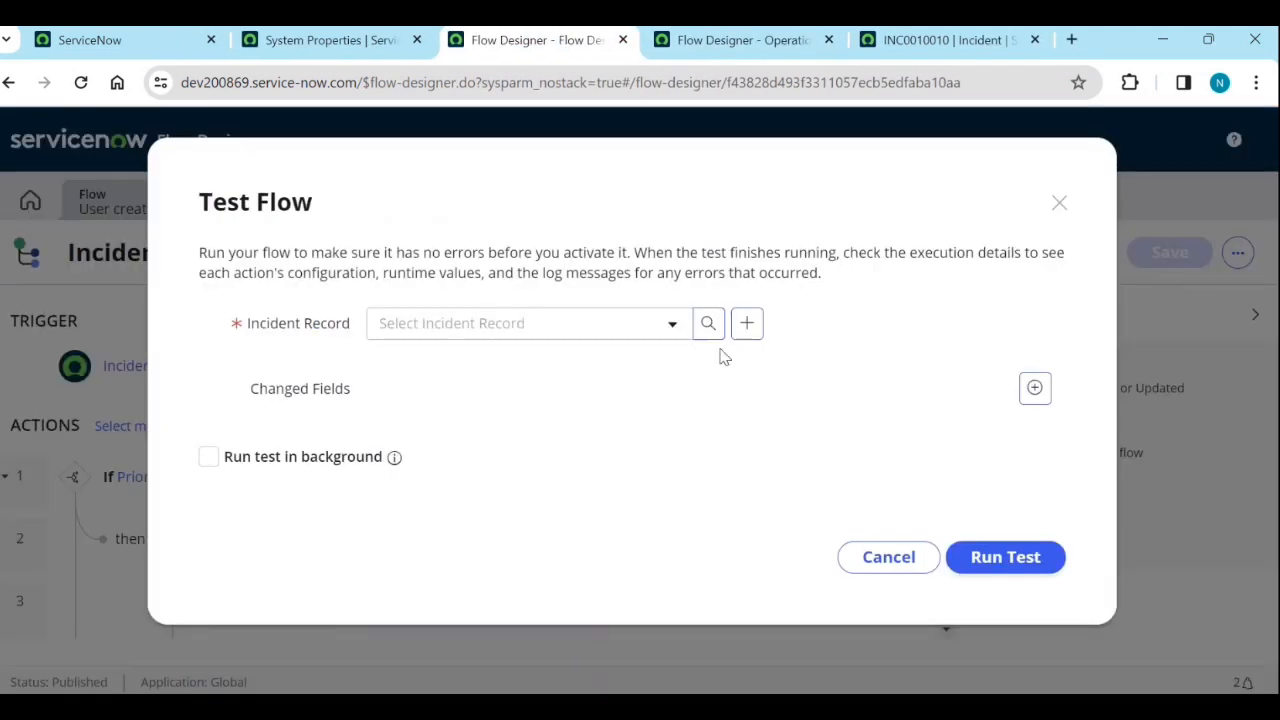
click(640, 333)
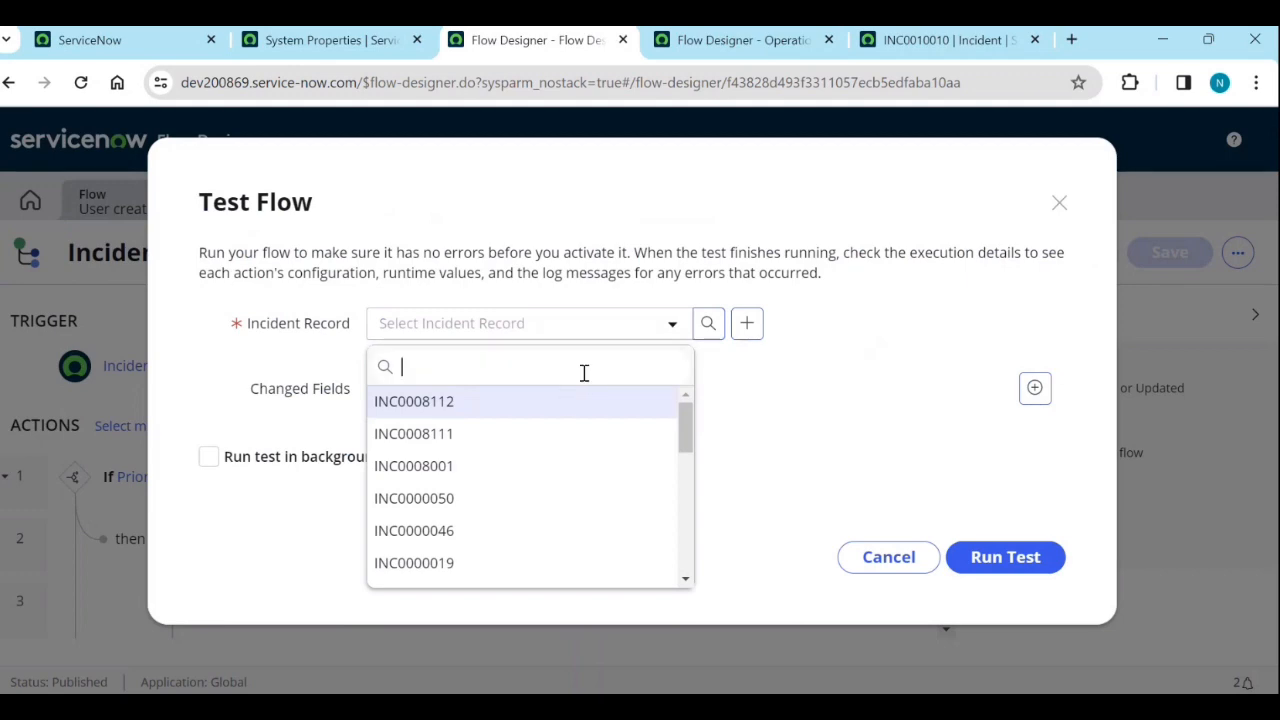
click(163, 42)
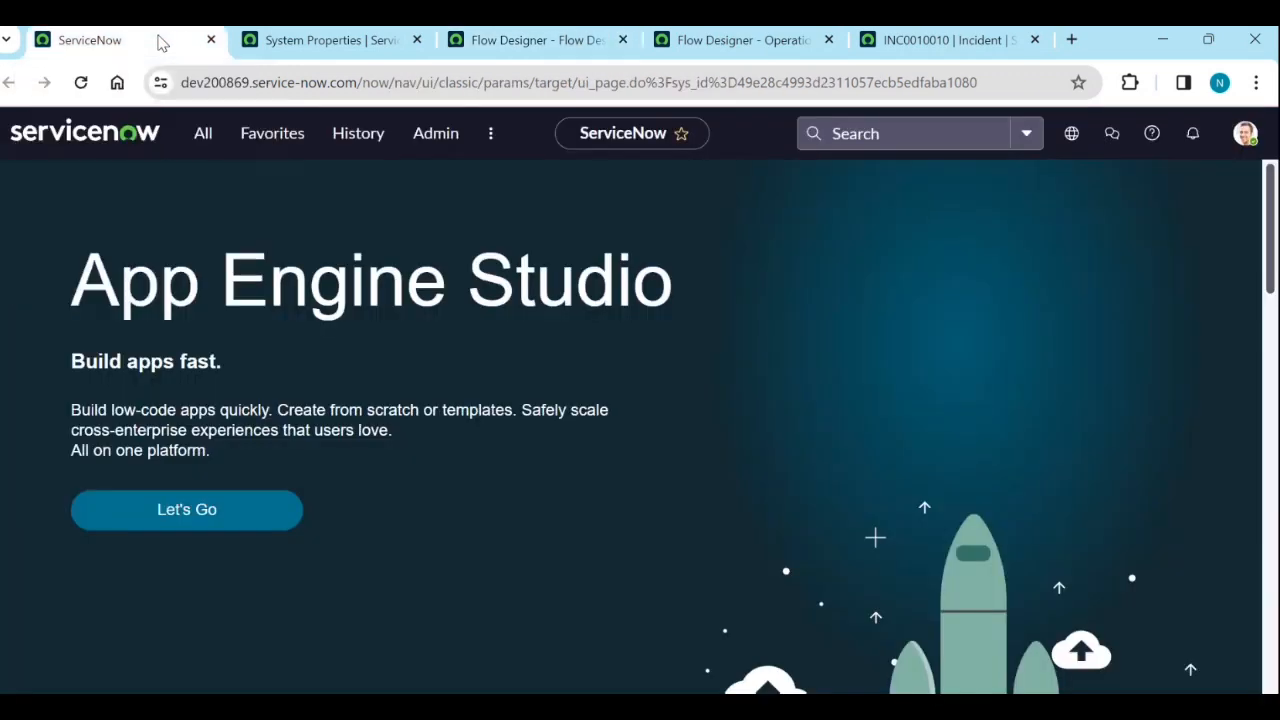
Copy the incident number from the Number field of the INC0010010 record.
click(1020, 40)
scroll(425, 303, up, 5)
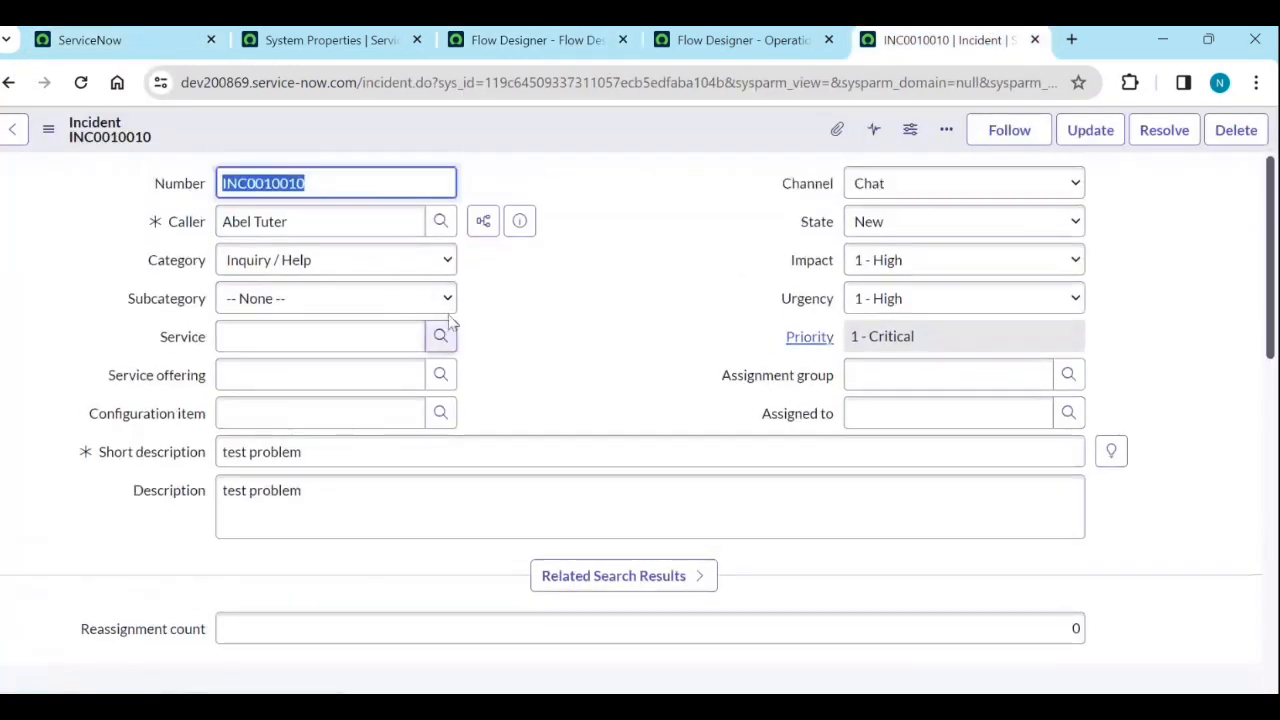
double_click(378, 188)
key(ctrl+c)
Run a test of the Incident update flow with incident record INC0010010 and open its execution details.
click(743, 40)
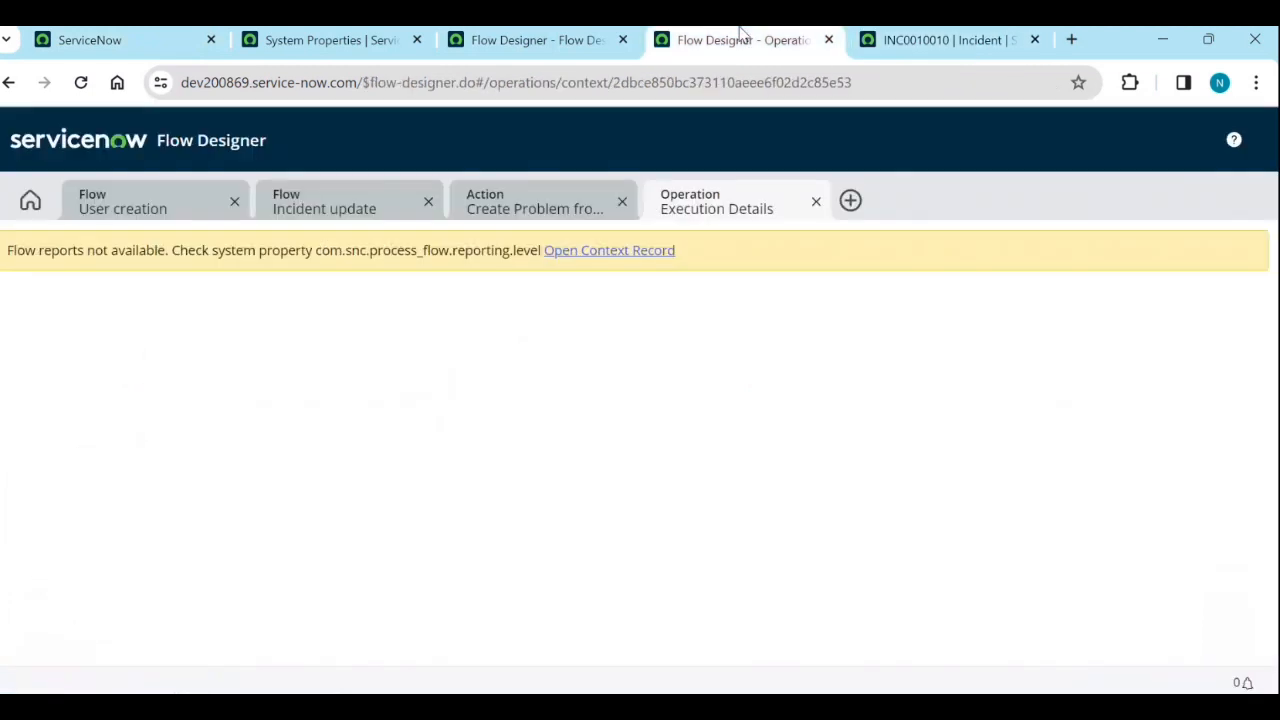
click(313, 214)
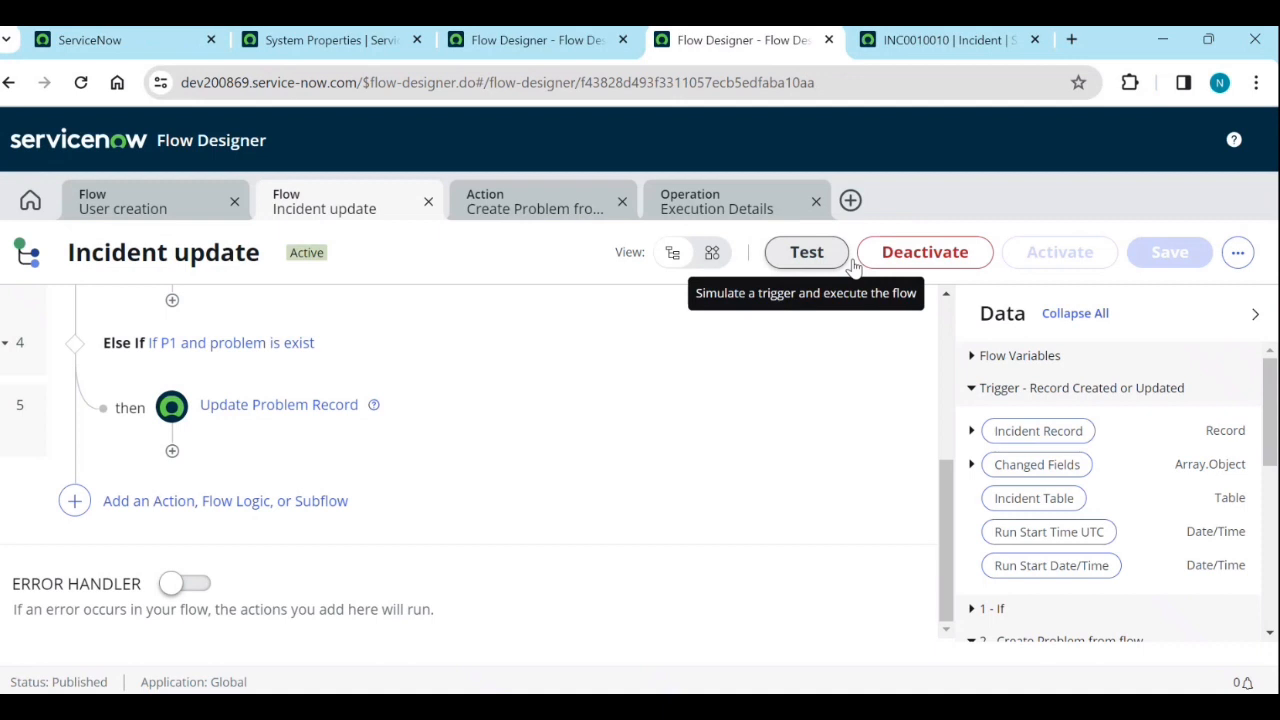
click(797, 258)
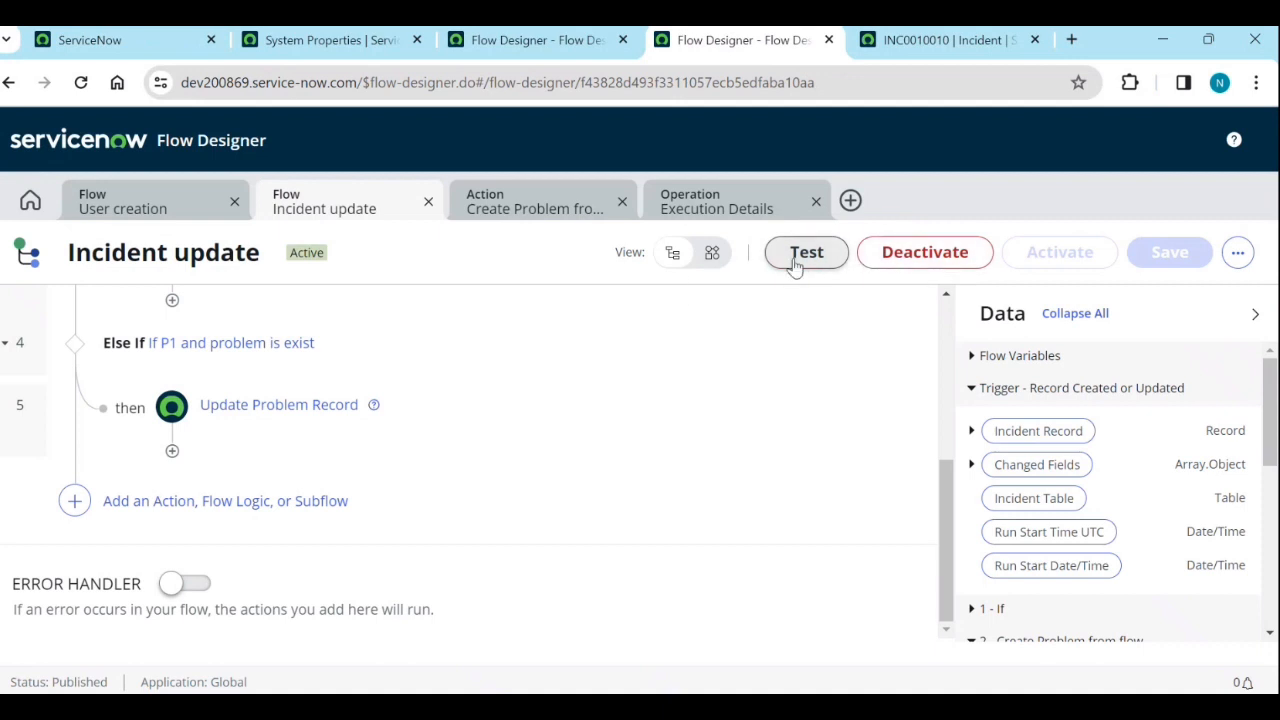
click(557, 334)
key(ctrl+v)
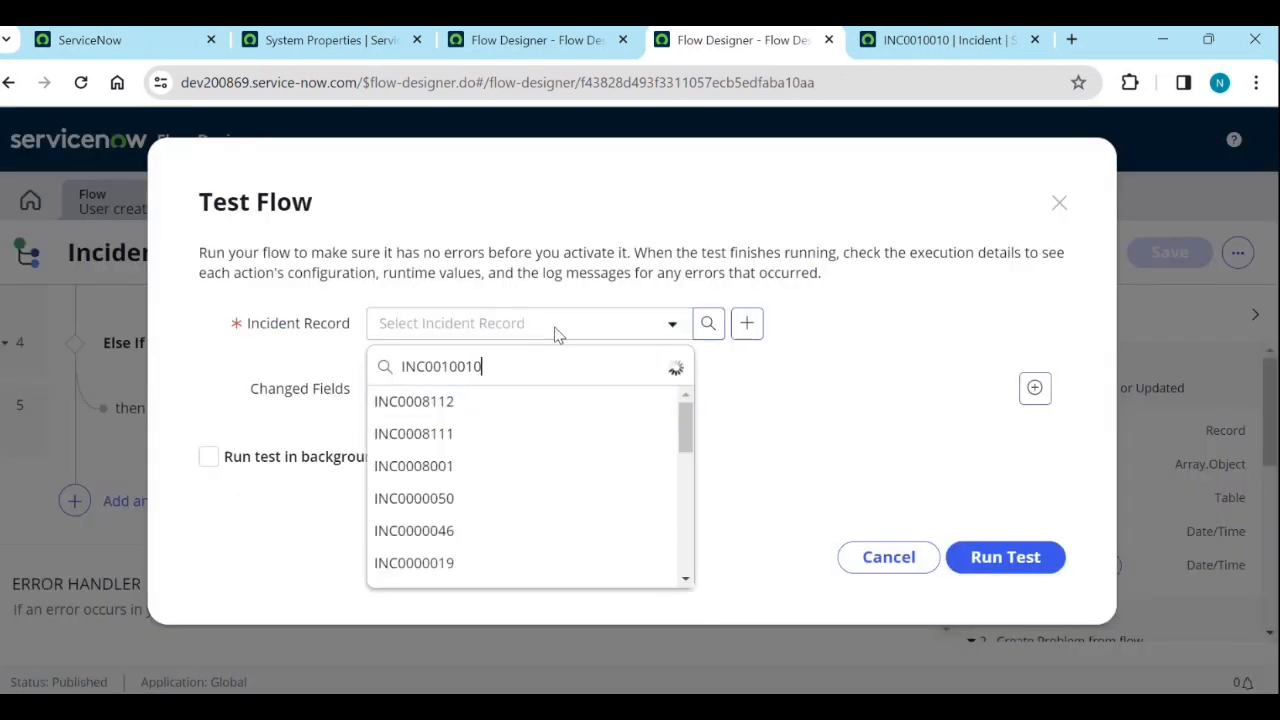
click(502, 413)
click(980, 557)
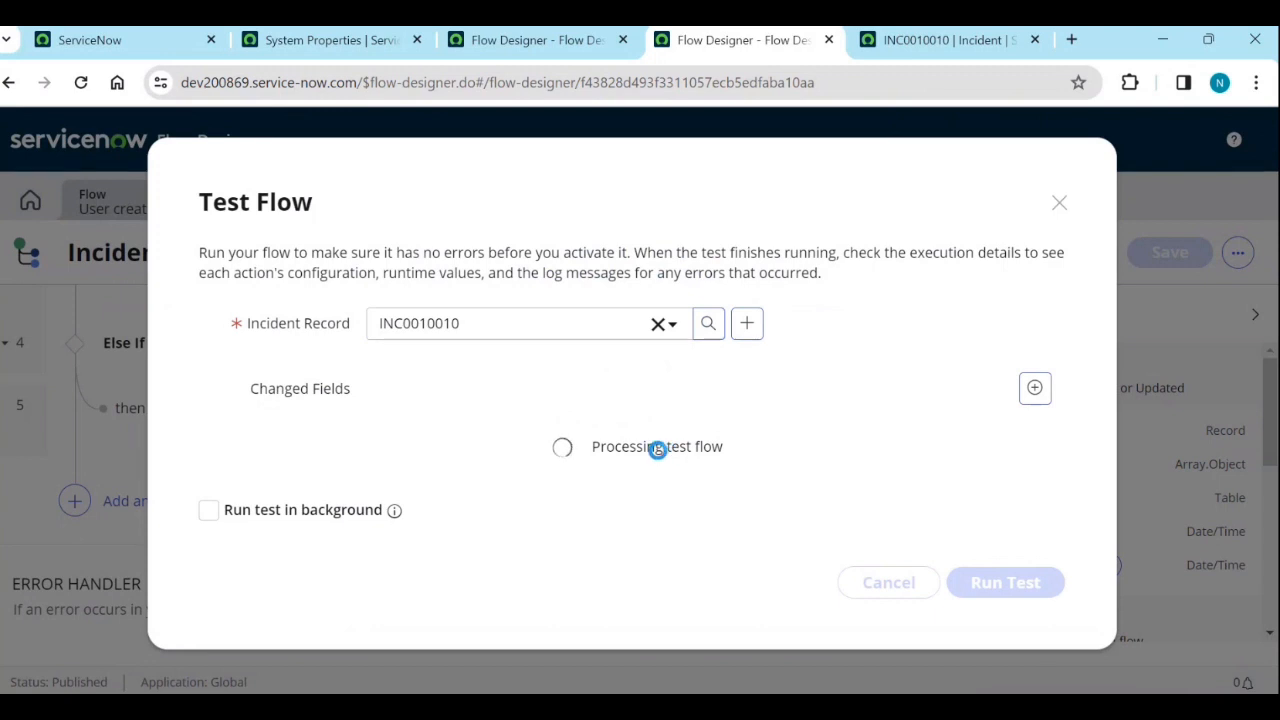
click(660, 457)
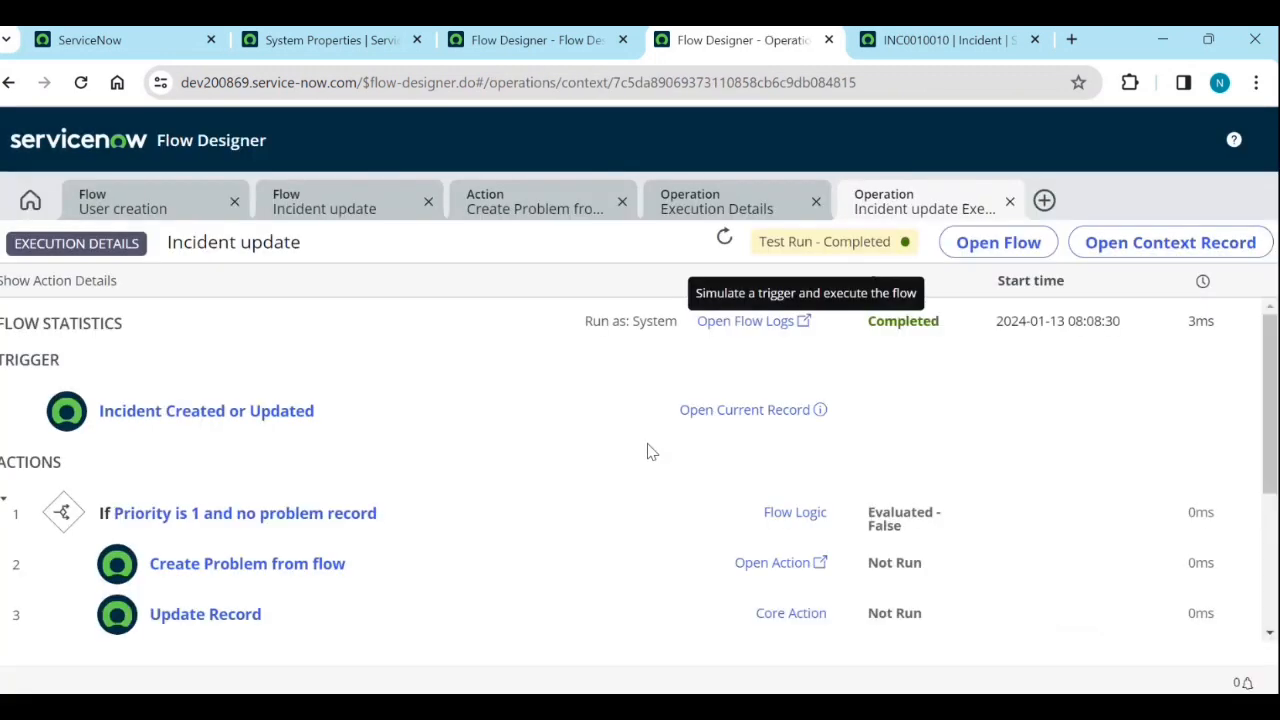
Review the run states of all actions and conditions in the test run's execution details.
scroll(429, 503, down, 1)
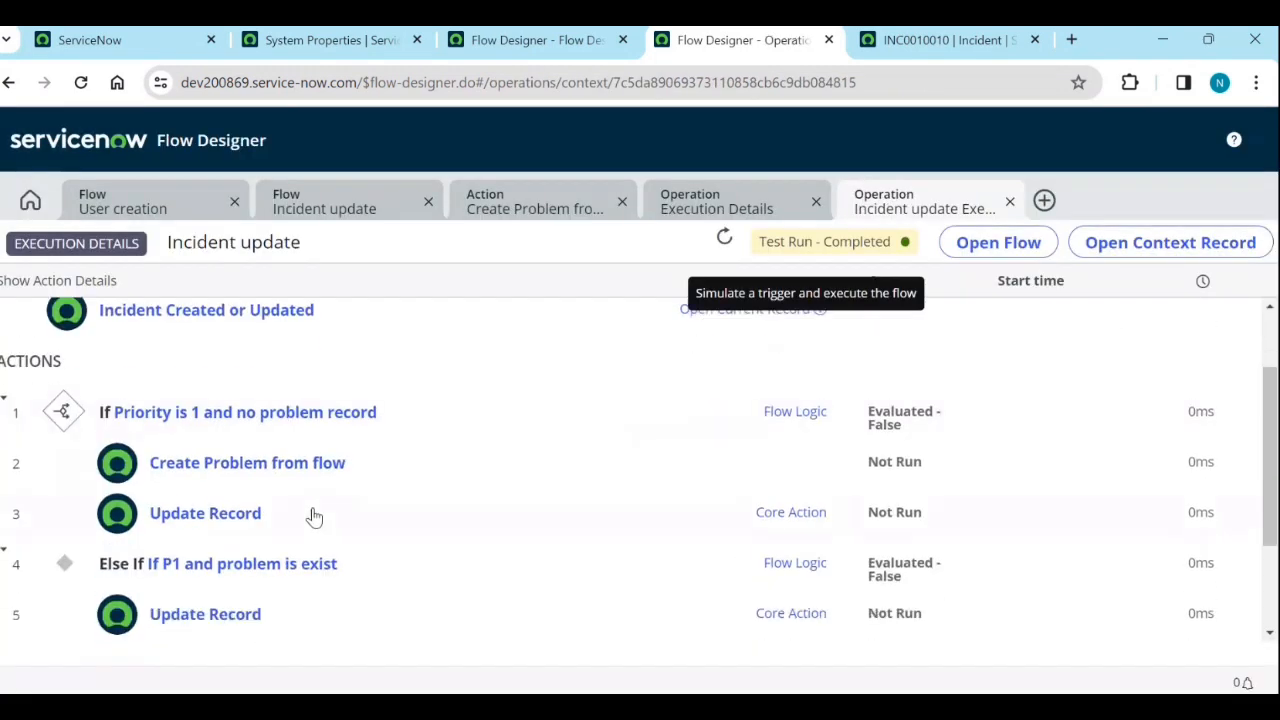
scroll(690, 500, down, 2)
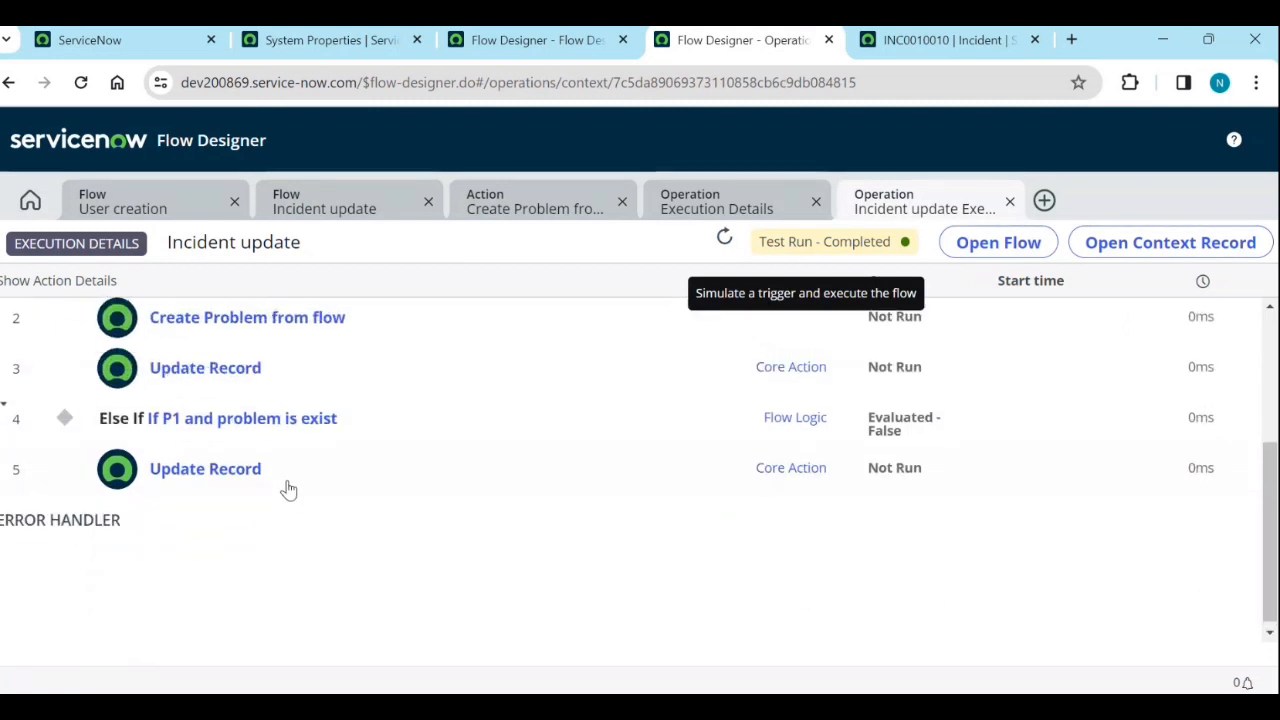
scroll(400, 492, up, 2)
scroll(505, 495, up, 1)
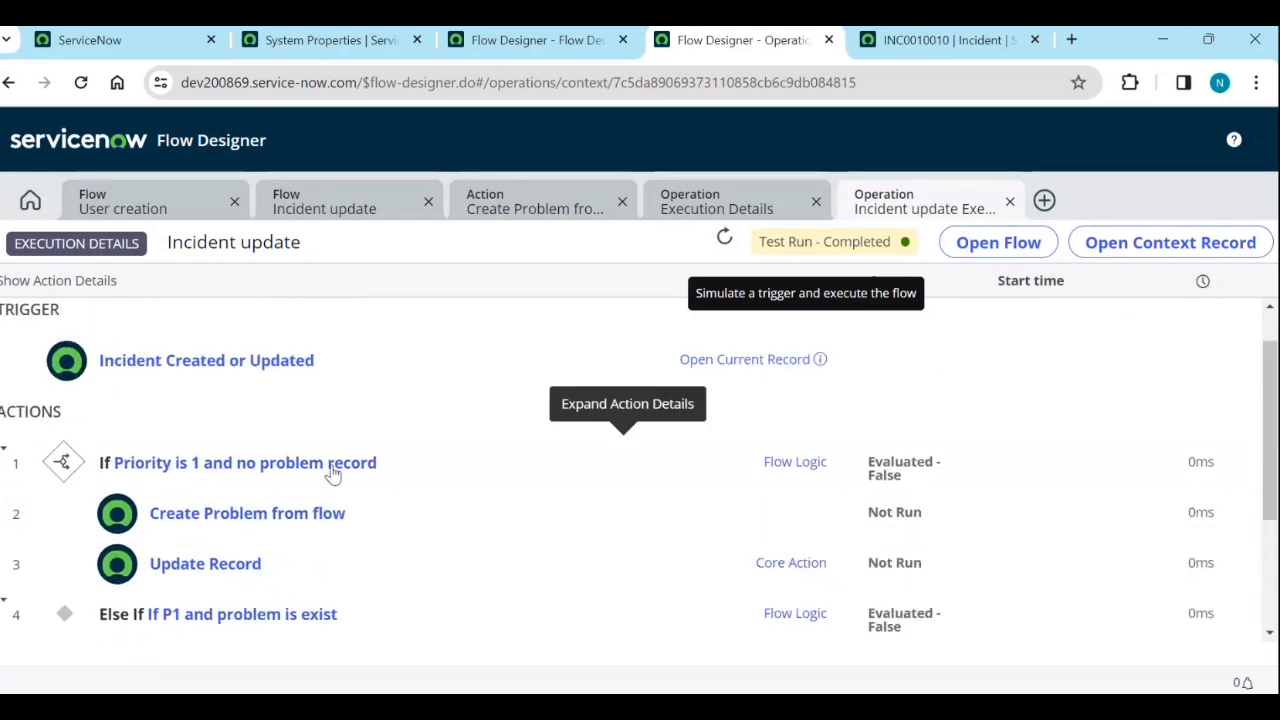
scroll(334, 474, up, 1)
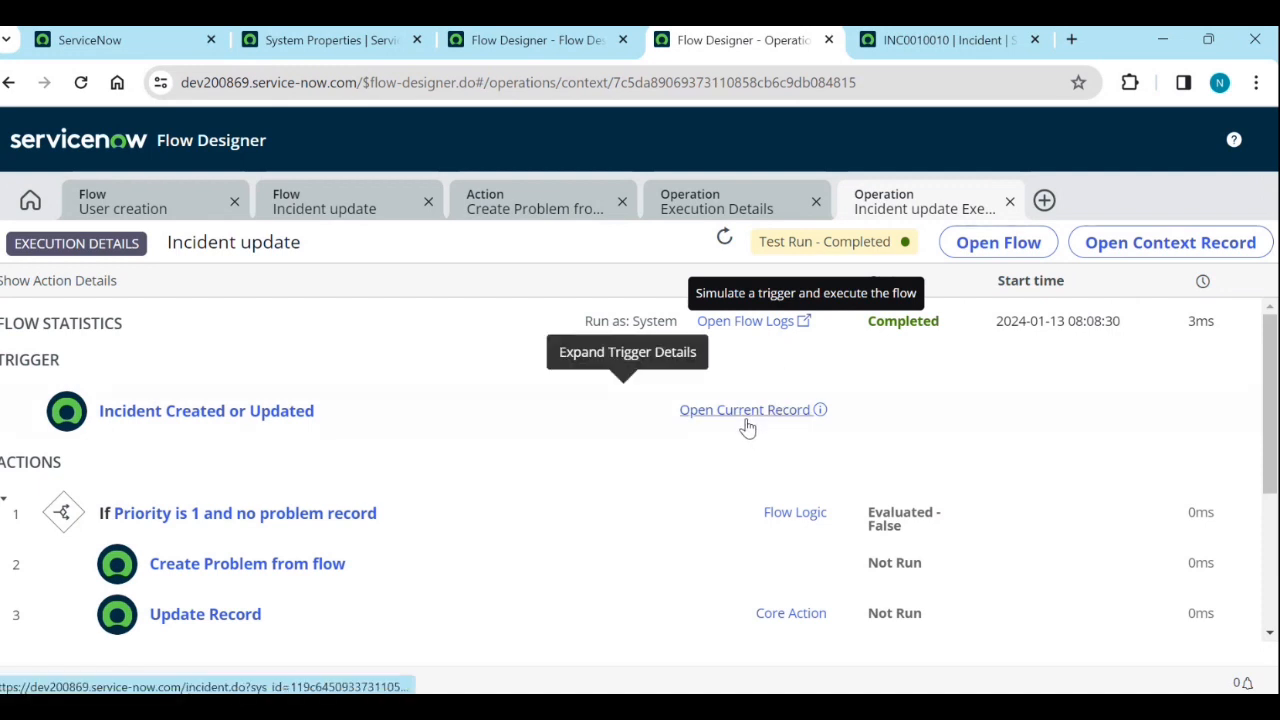
Expand the Incident Created or Updated trigger details, read its configuration and trigger output, and collapse them.
click(237, 424)
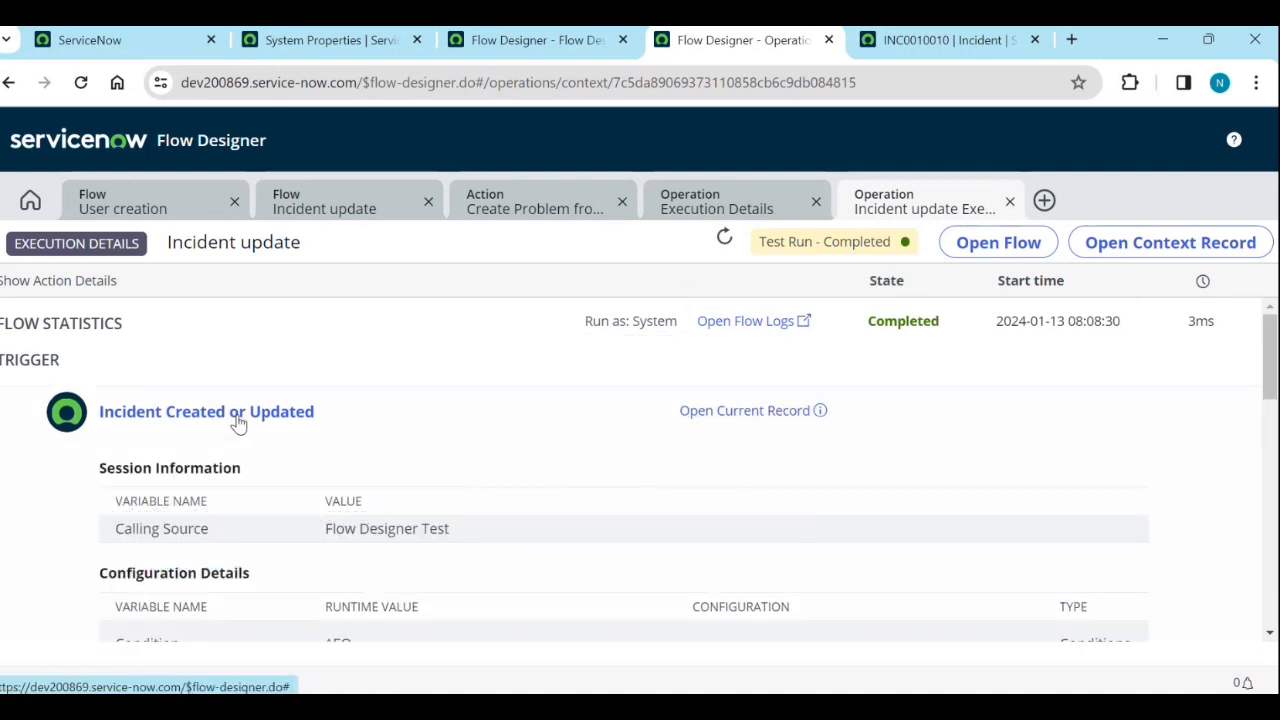
scroll(351, 474, down, 3)
scroll(424, 486, down, 2)
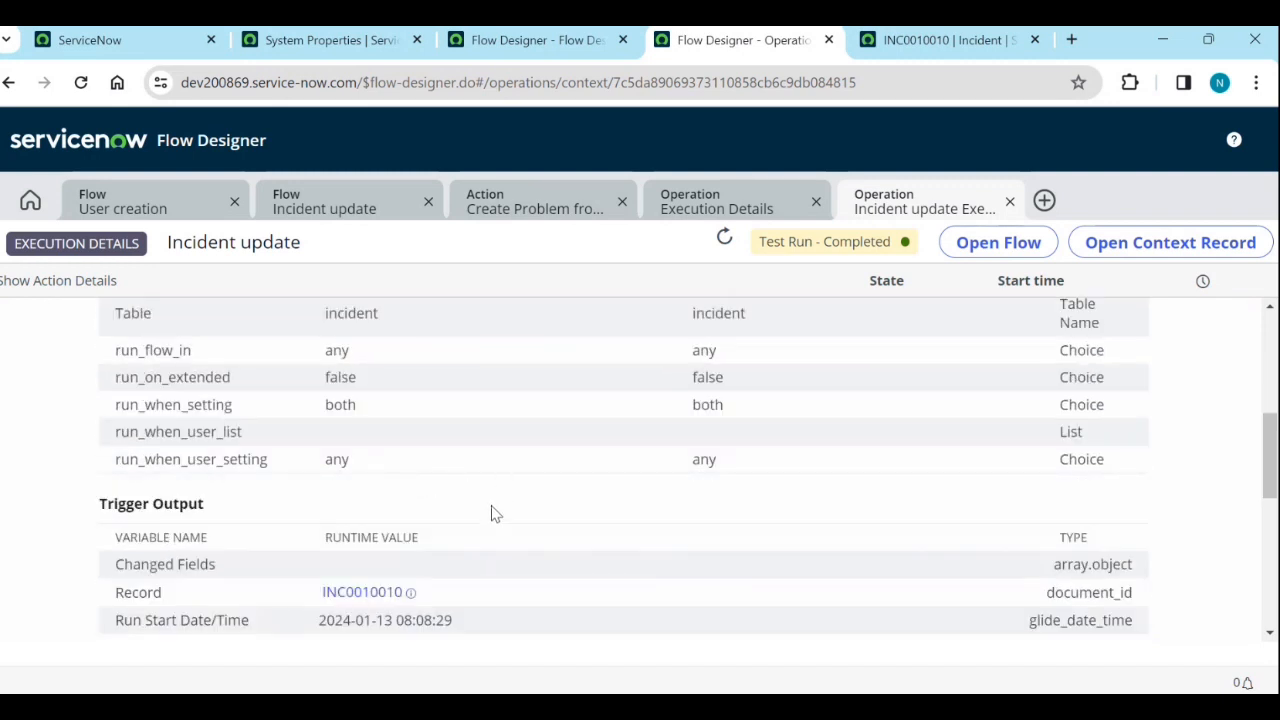
scroll(491, 513, up, 4)
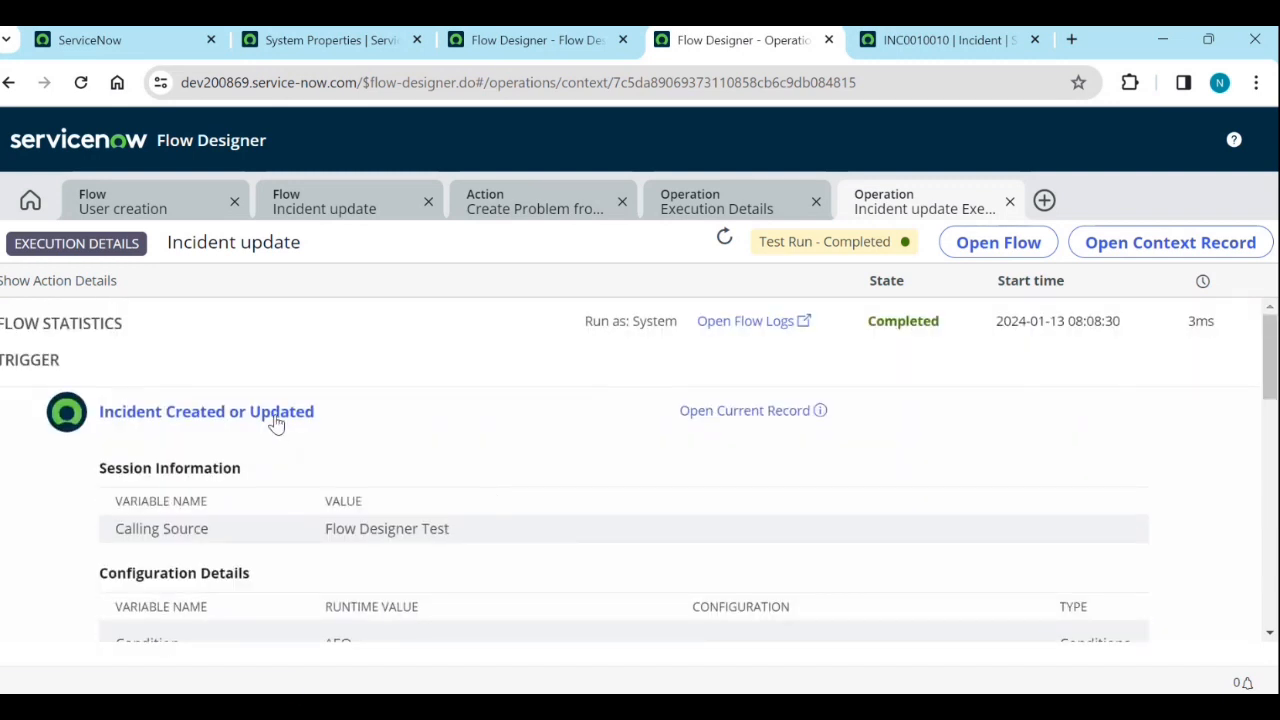
click(276, 424)
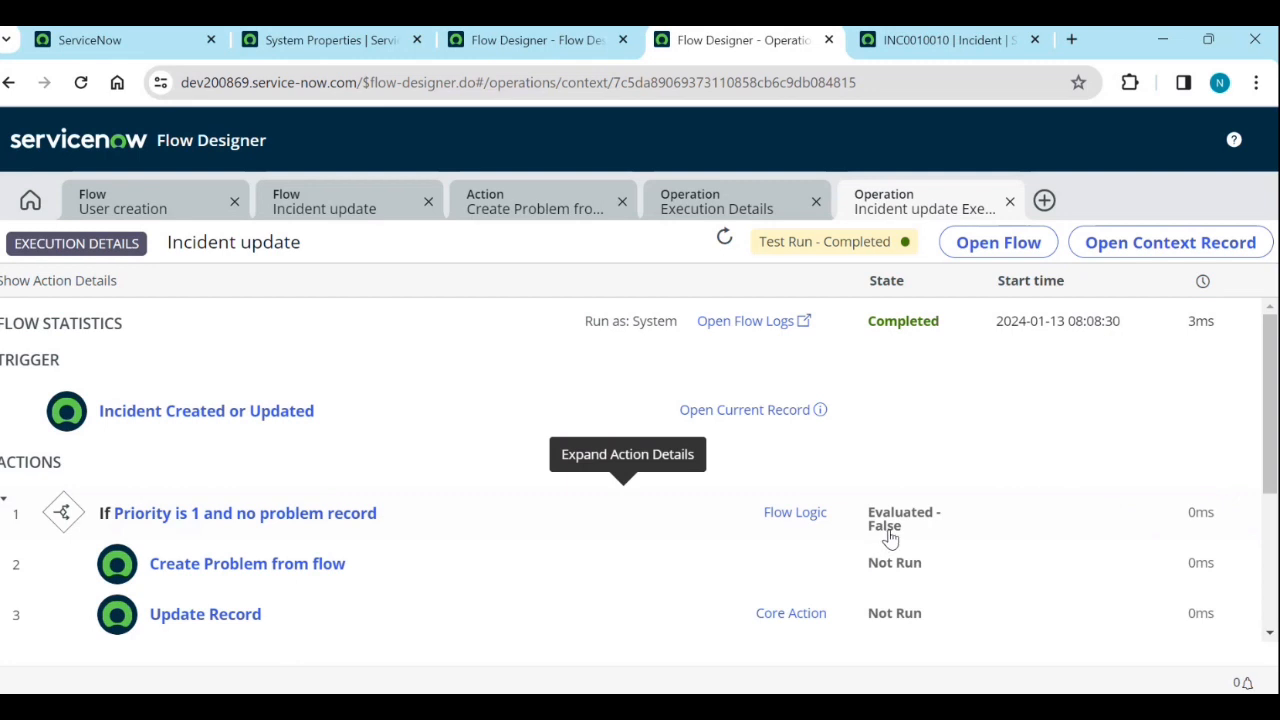
Compare the If and Else If evaluation states with the first If condition's settings in the Incident update flow.
scroll(391, 543, down, 2)
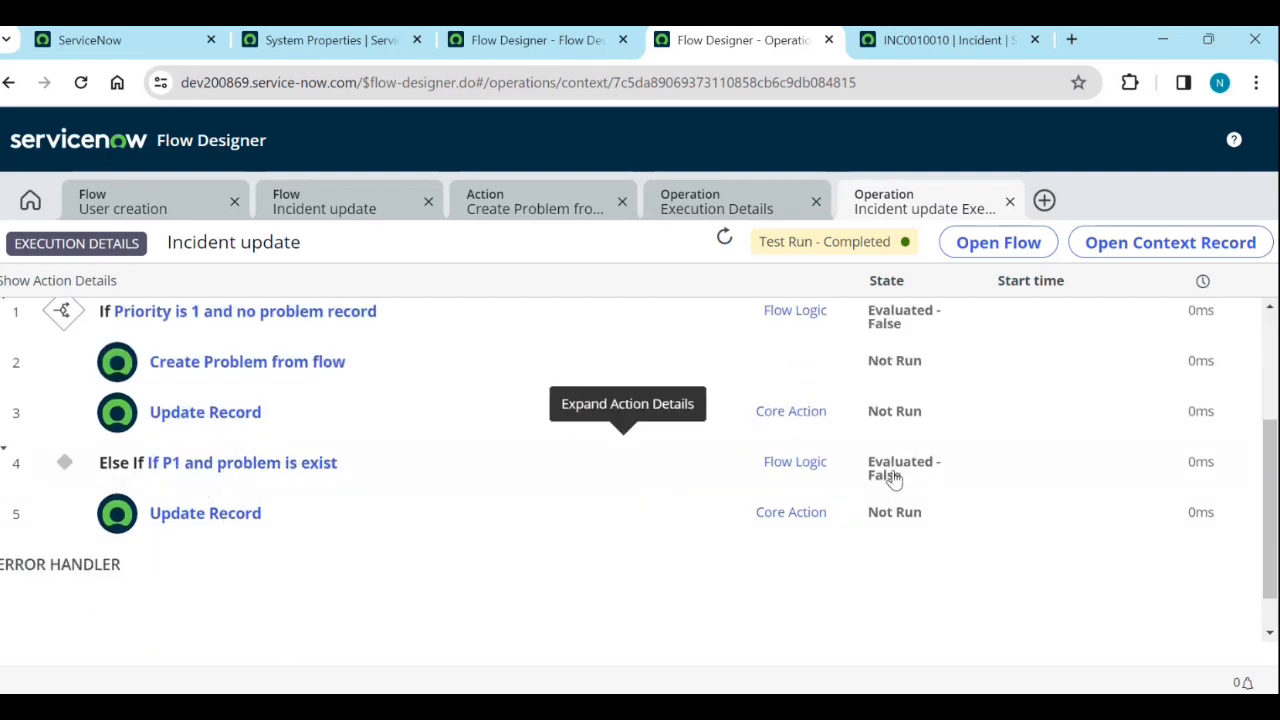
scroll(338, 478, up, 1)
scroll(338, 478, up, 1)
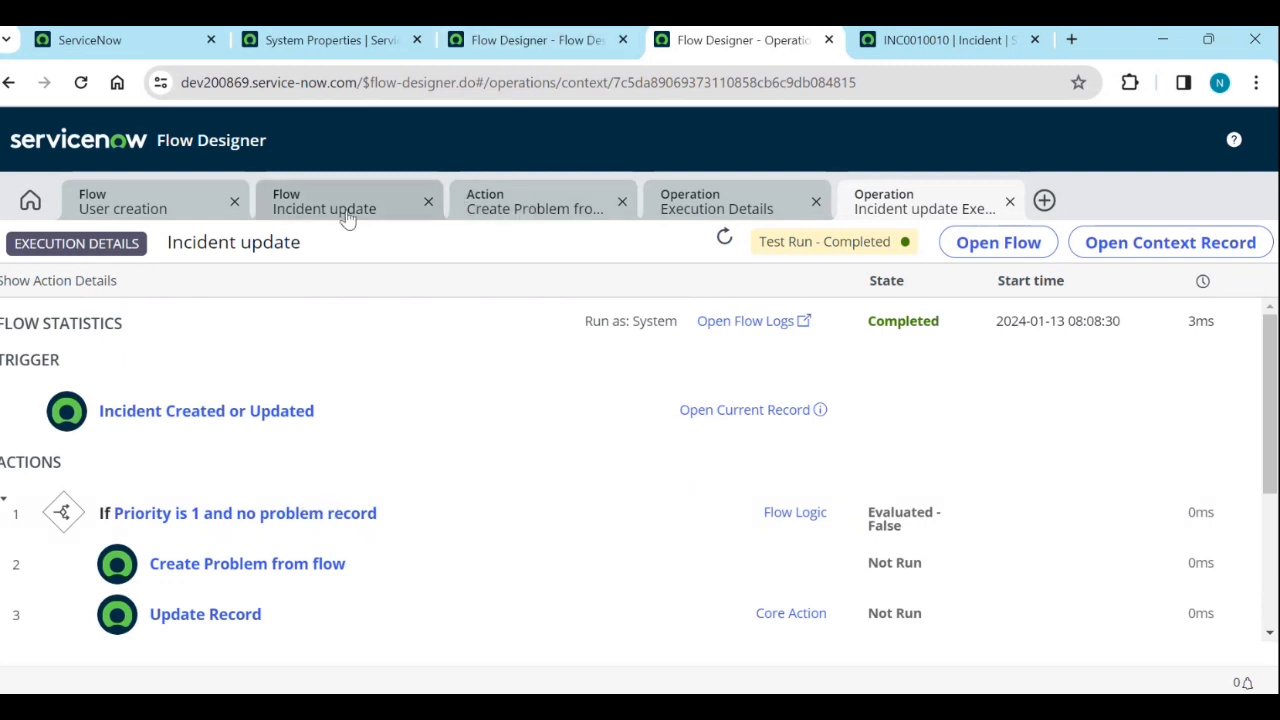
click(309, 221)
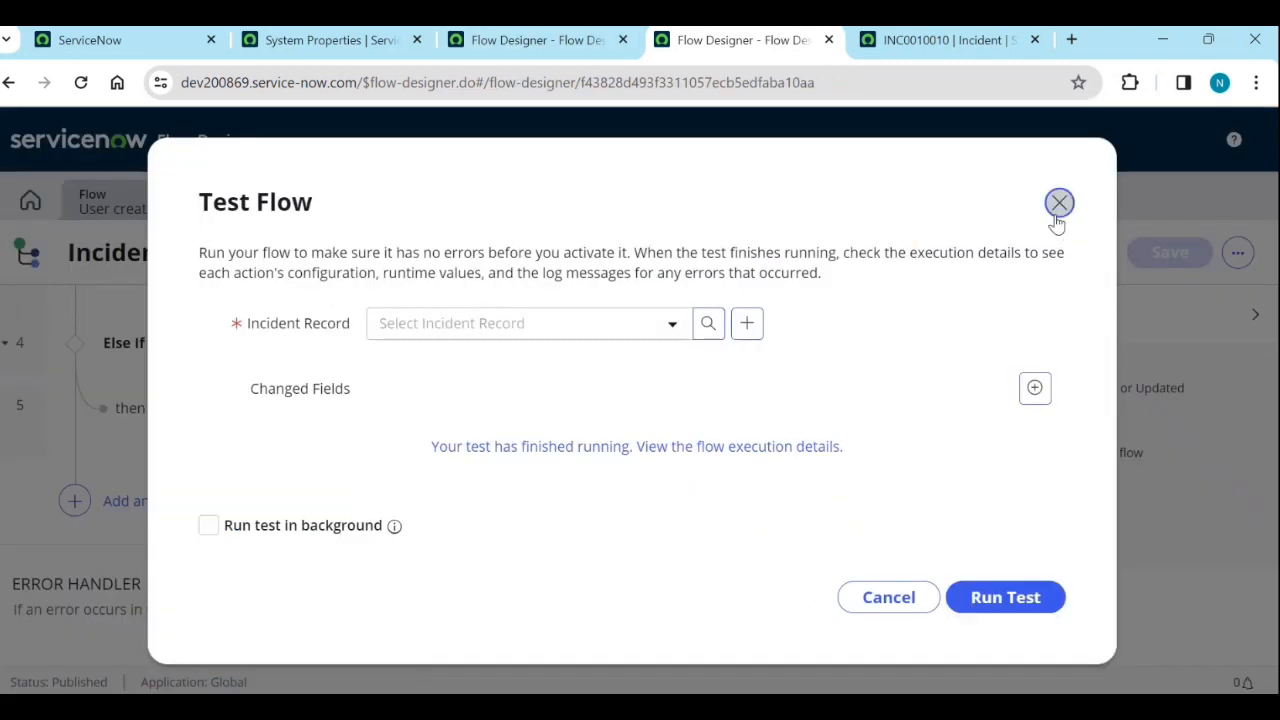
click(1057, 204)
scroll(209, 517, up, 5)
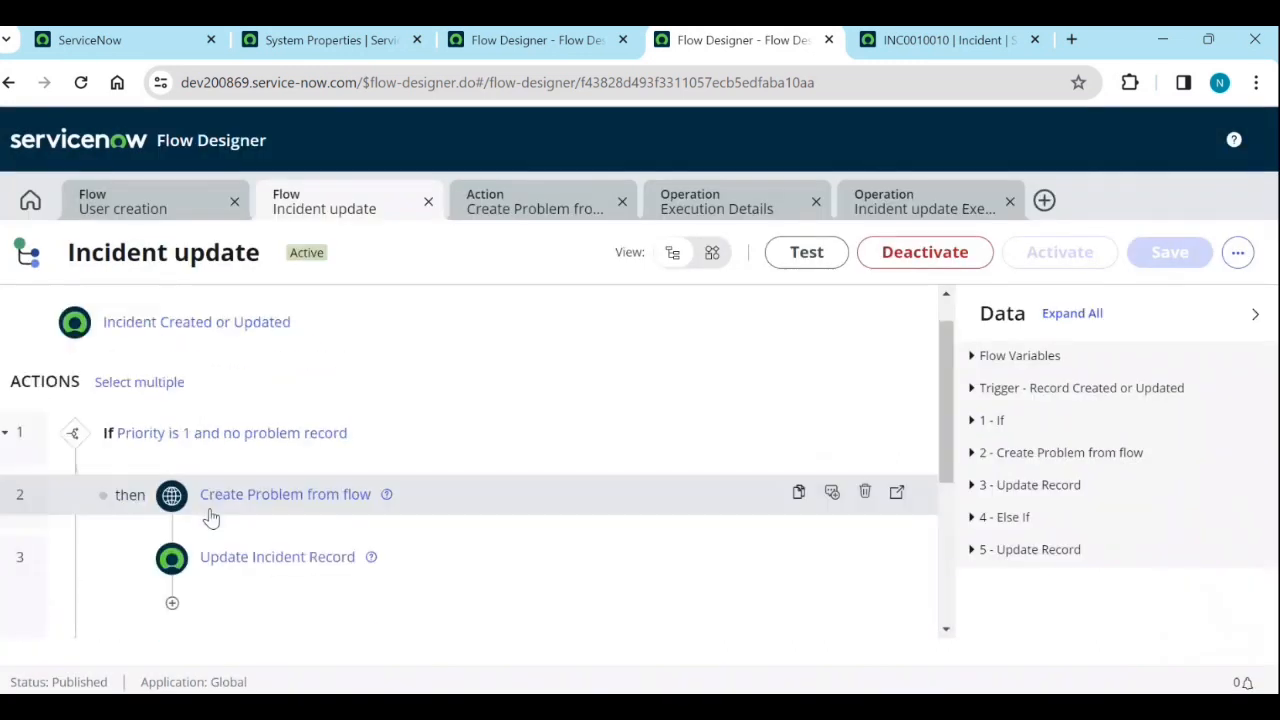
click(251, 451)
scroll(564, 480, down, 1)
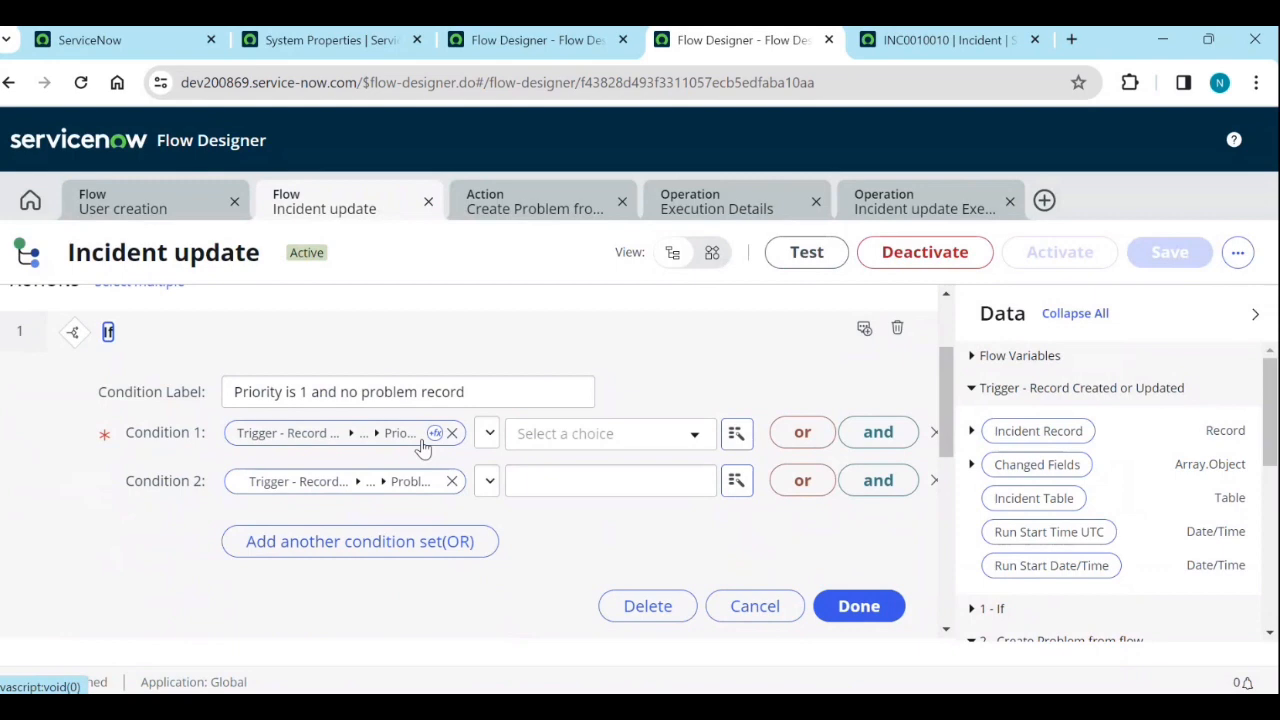
Expand the first If condition in the Incident update execution details and inspect its runtime value and configuration.
click(731, 206)
click(897, 215)
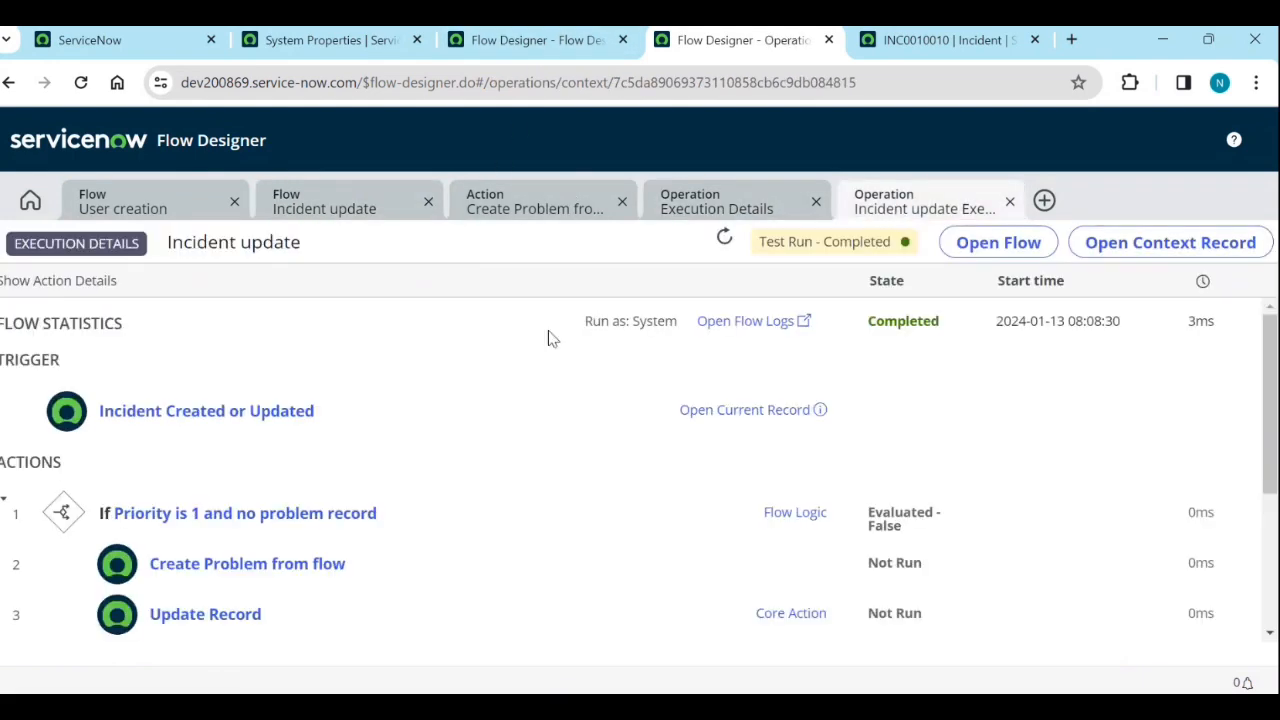
click(820, 515)
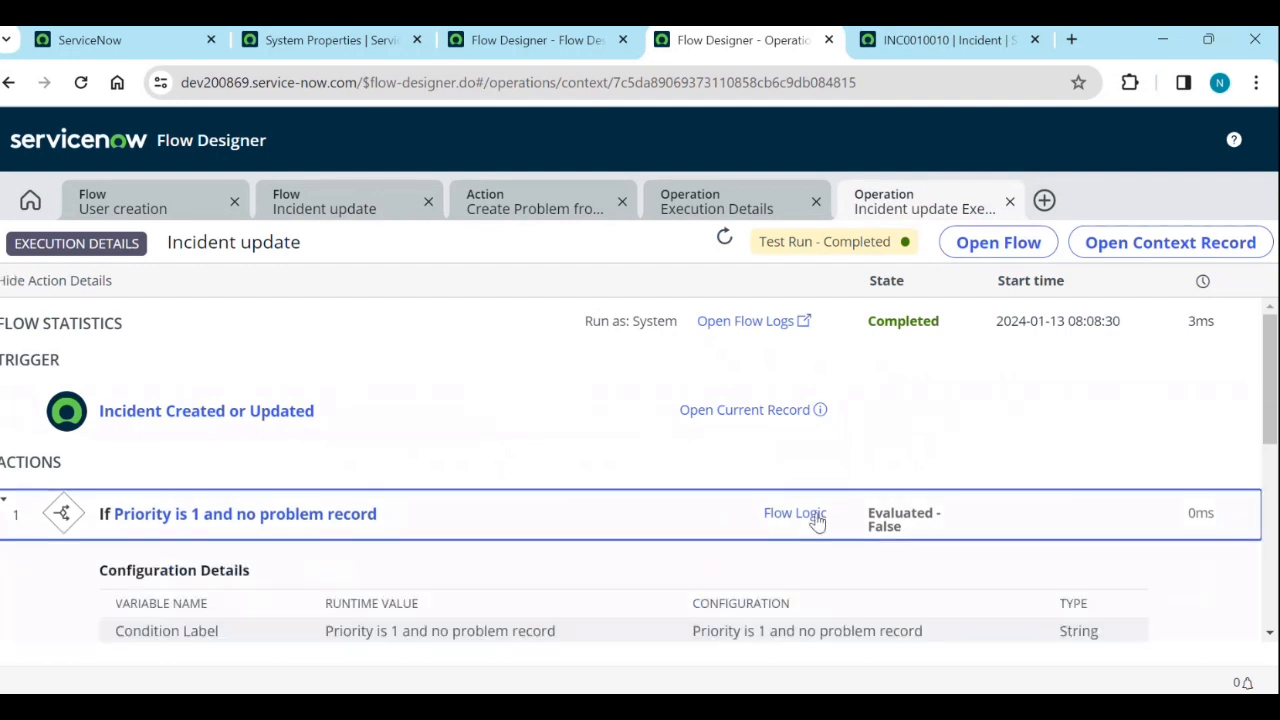
scroll(670, 494, down, 1)
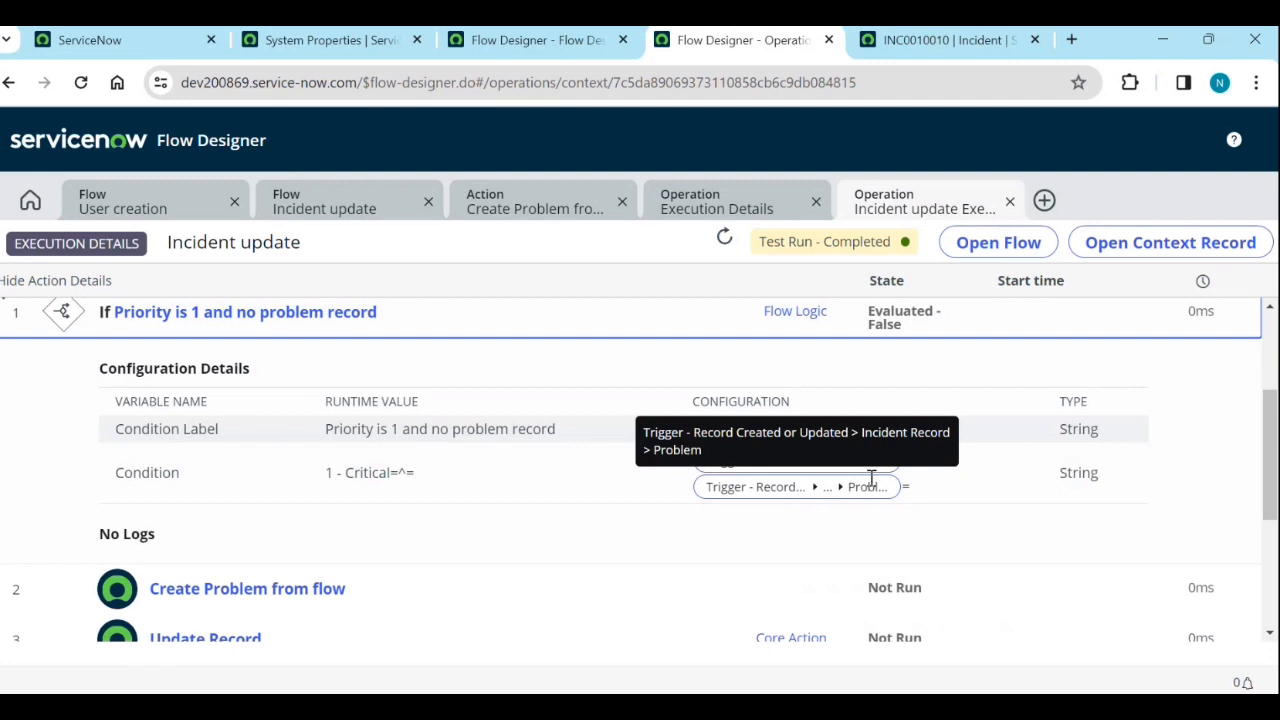
Dismiss the pending flow test and set the first If condition's priority value to 1 - Critical in the Incident update flow.
click(551, 40)
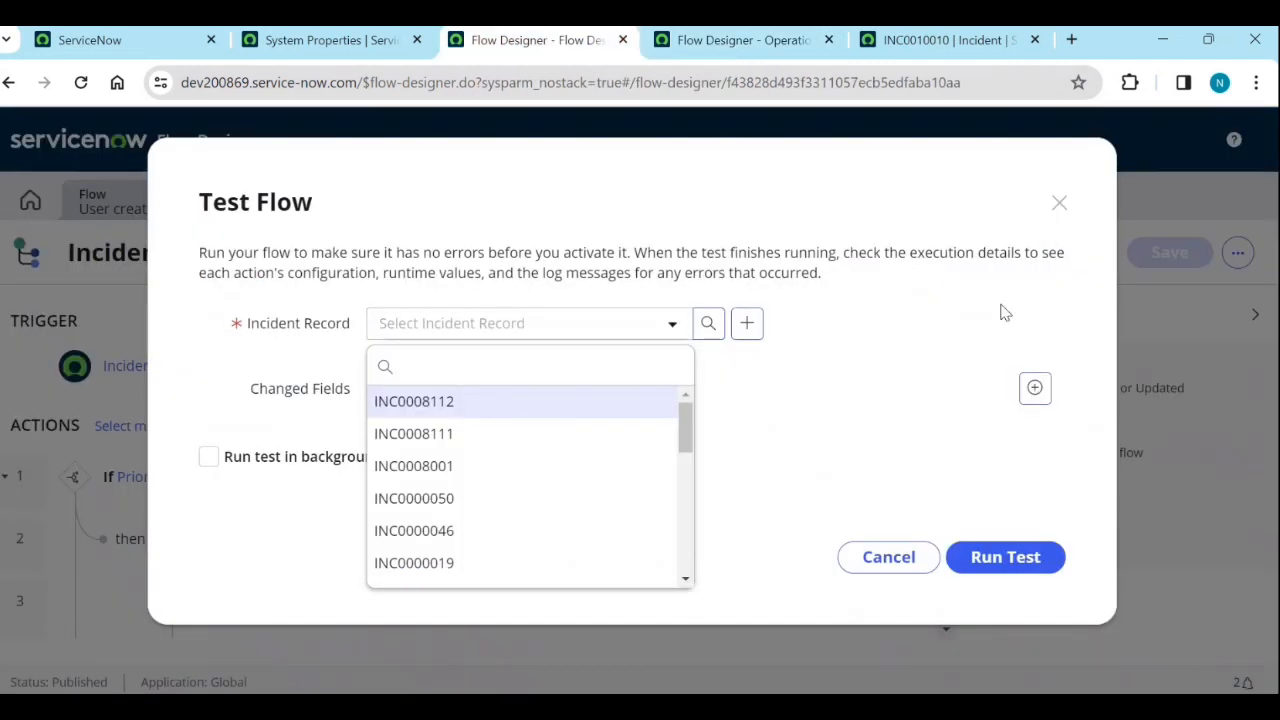
click(1058, 206)
click(1059, 203)
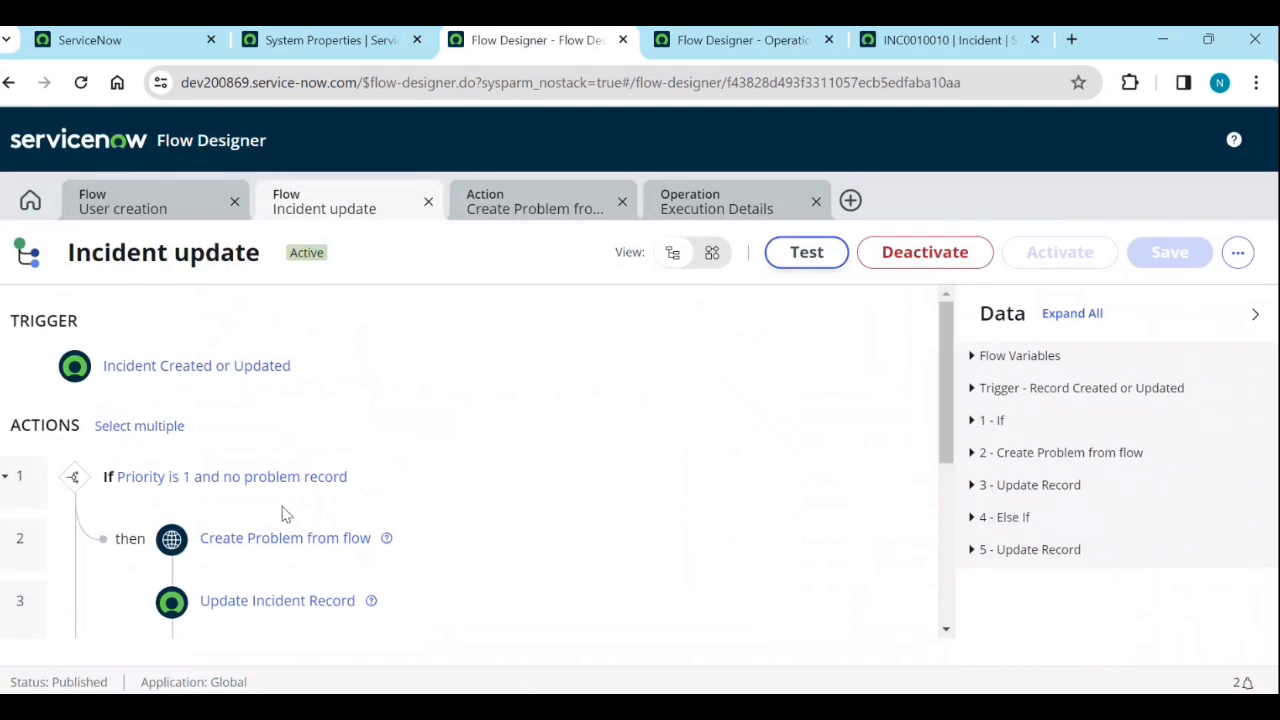
click(229, 480)
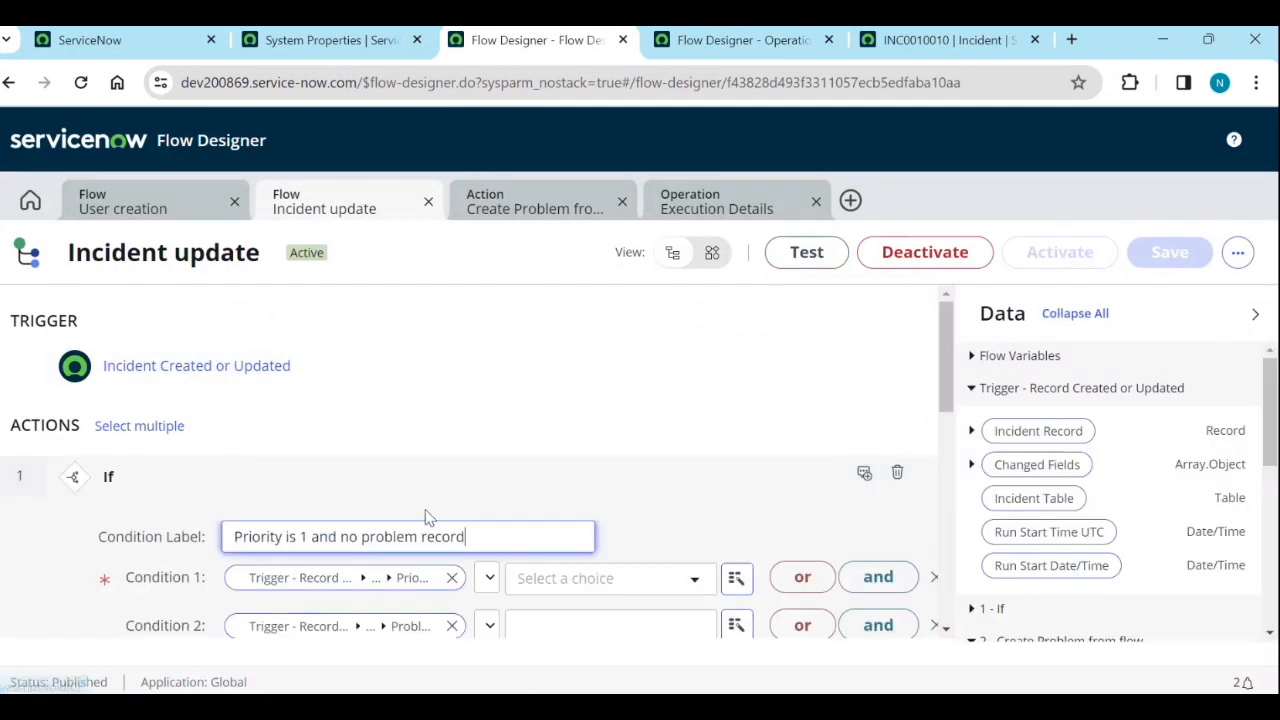
scroll(425, 509, down, 2)
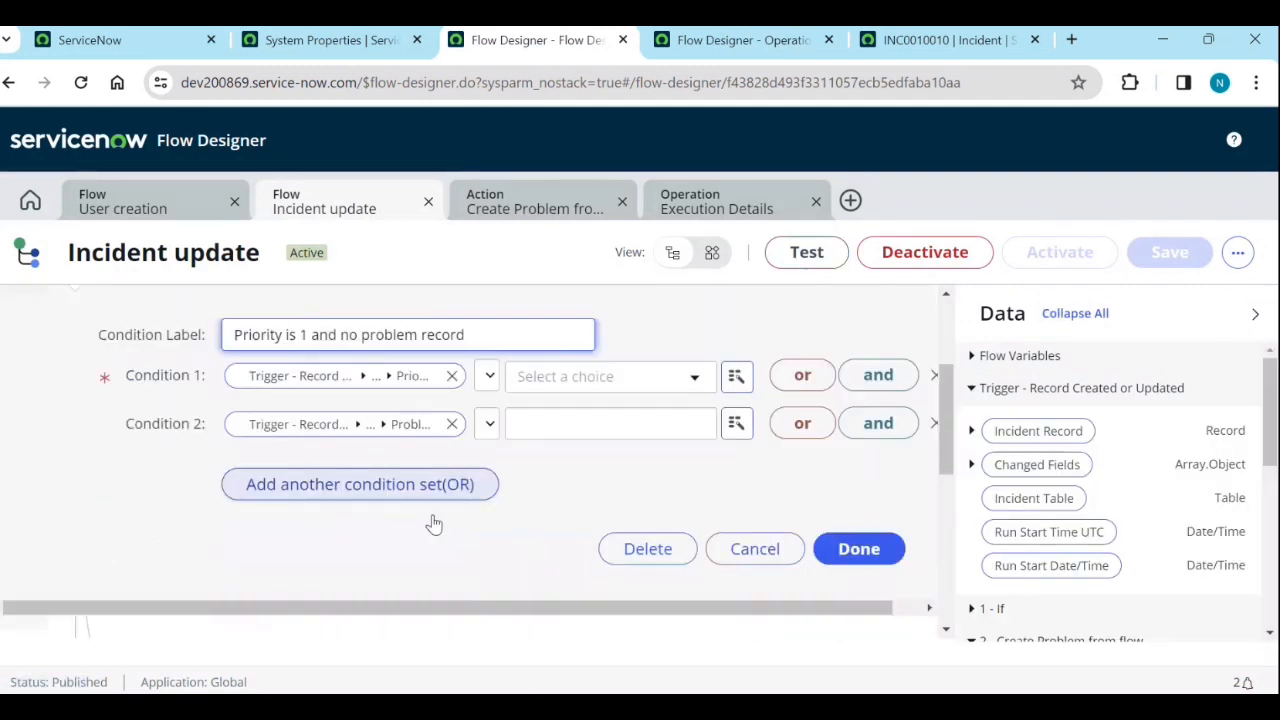
click(537, 393)
click(537, 445)
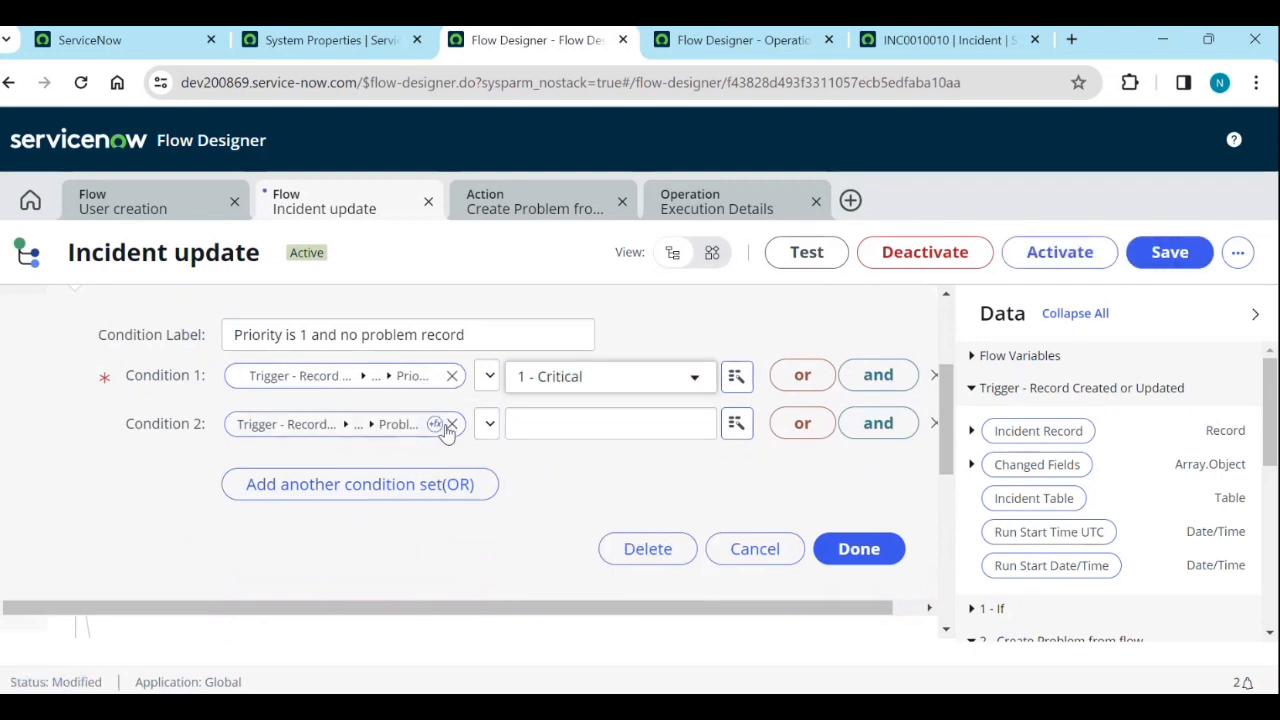
click(866, 547)
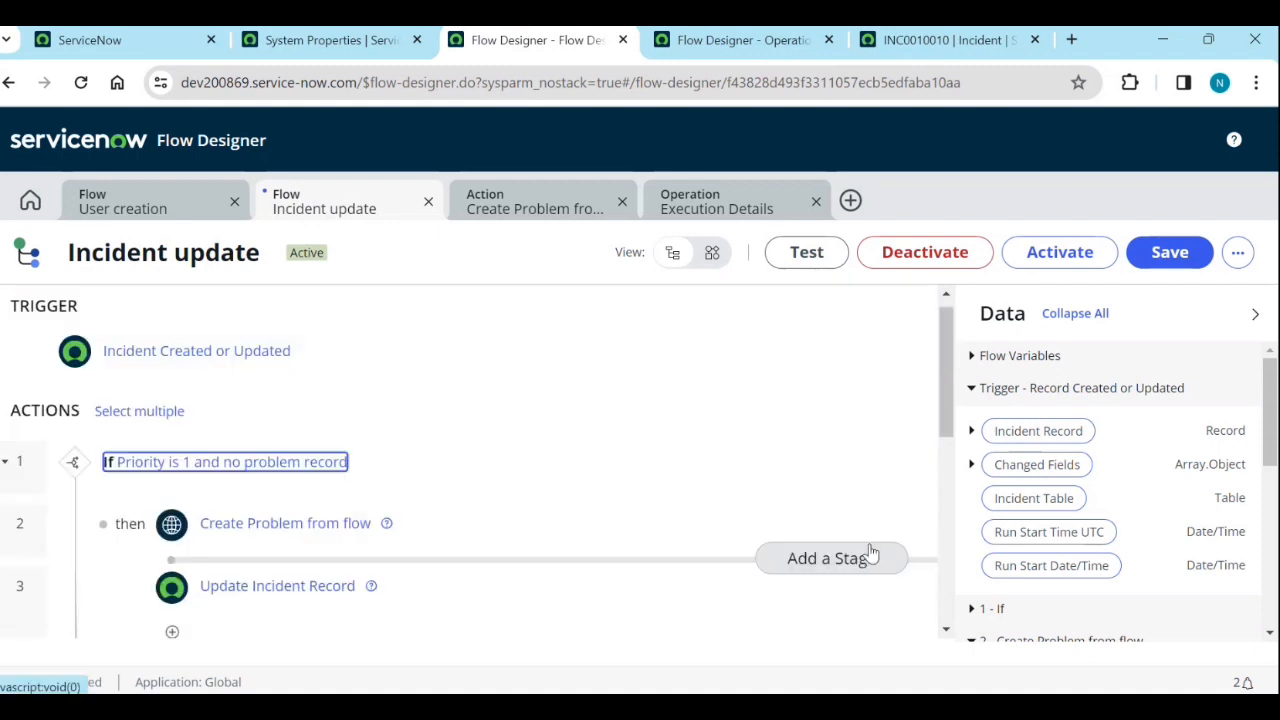
scroll(480, 515, down, 1)
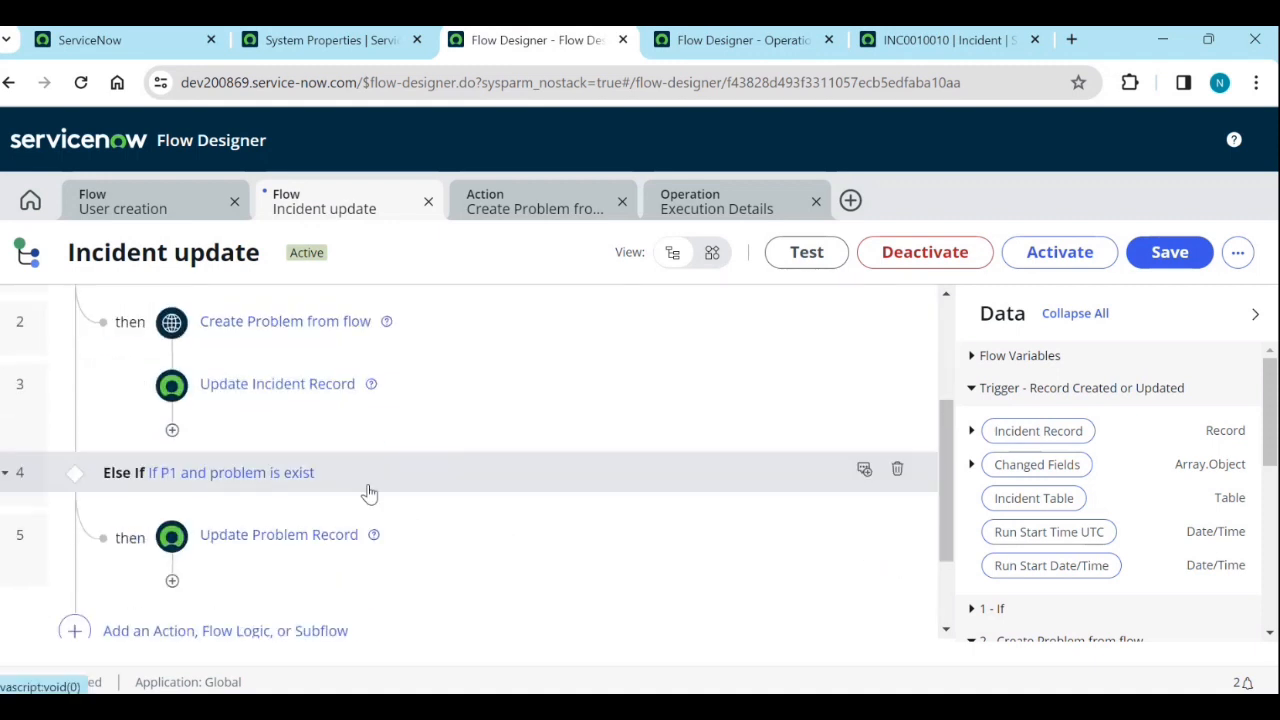
Check the Else If condition's priority setting and save the Incident update flow.
click(280, 484)
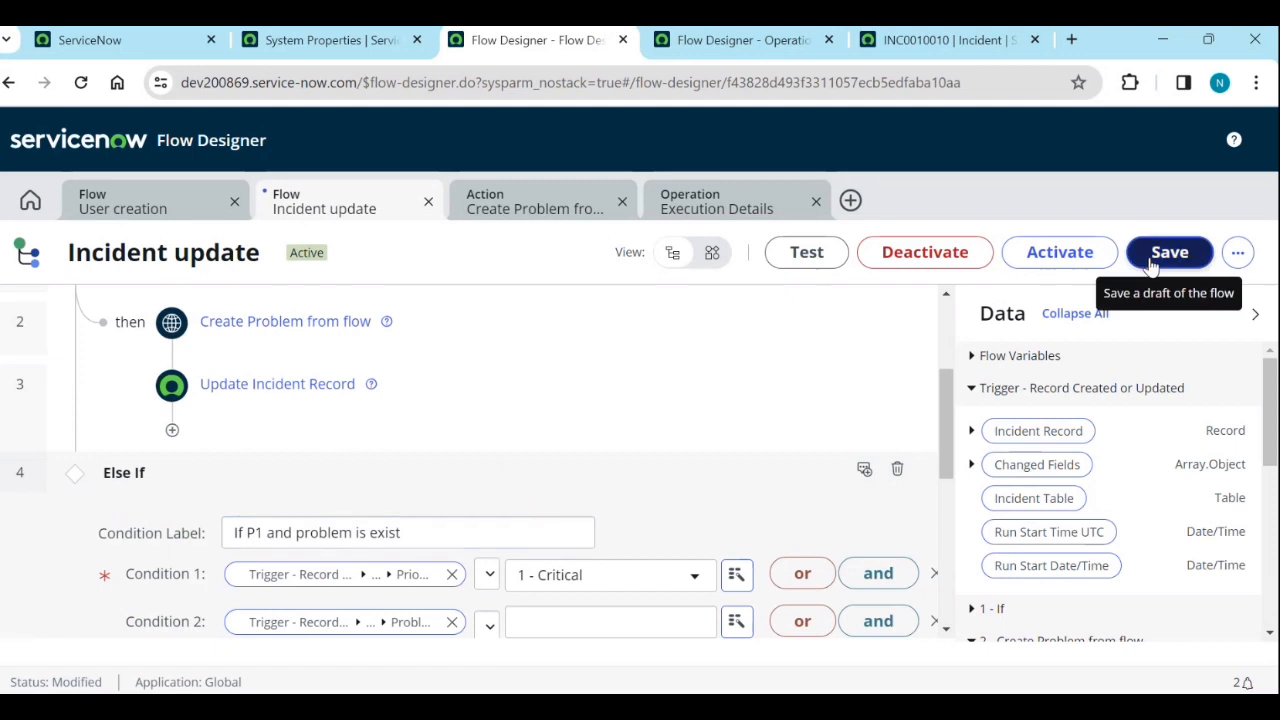
click(1169, 252)
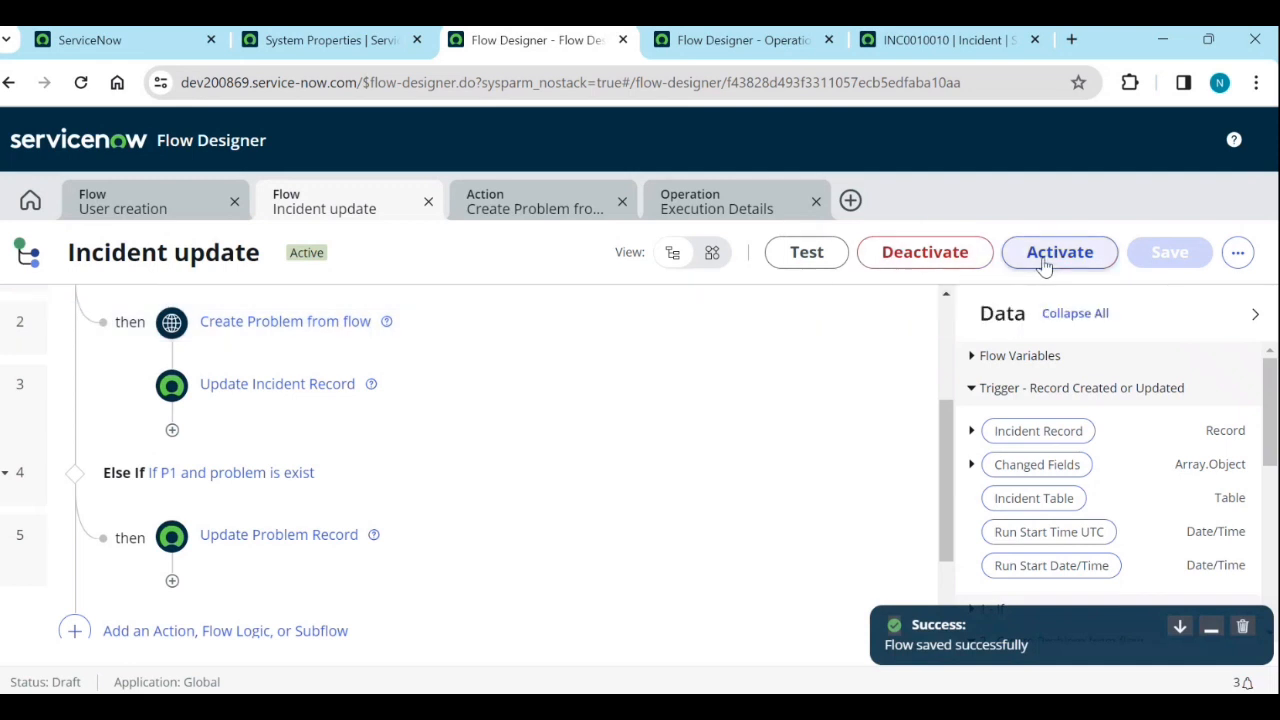
Test the Incident update flow with incident record INC0010010 and review the state of each action in the execution details.
click(790, 262)
click(672, 323)
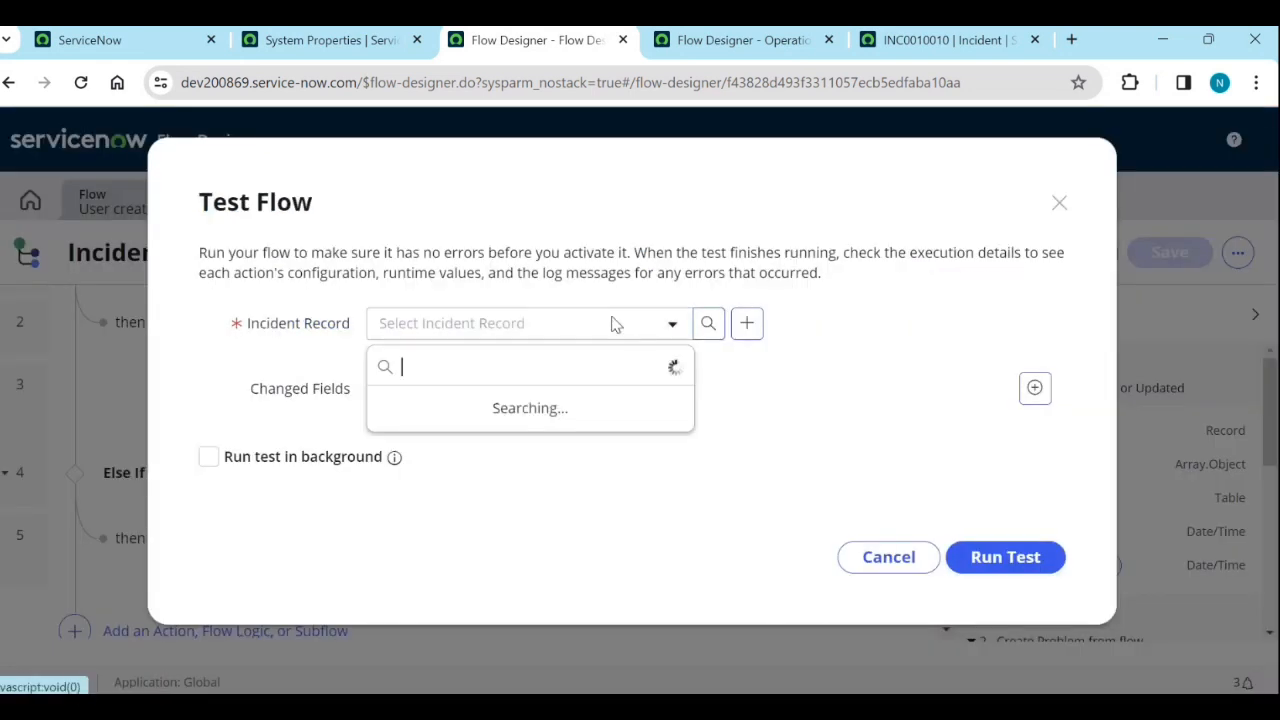
text(INC0010010)
click(456, 403)
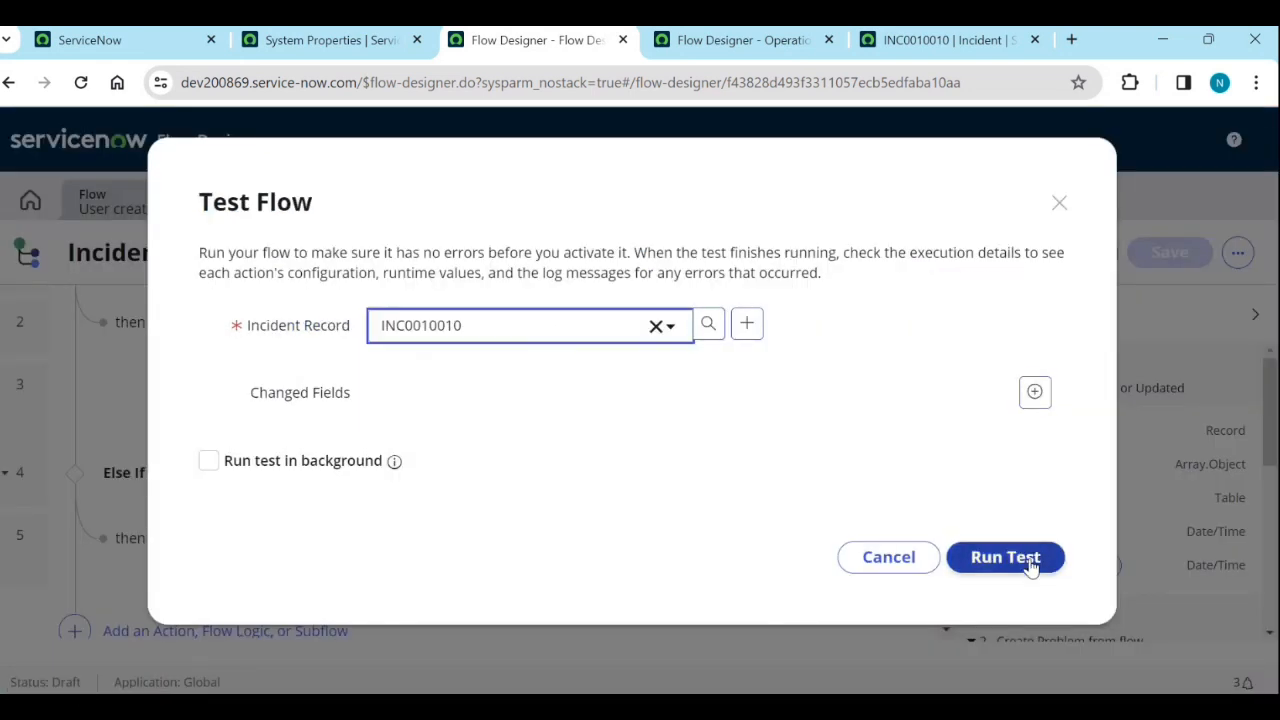
click(1030, 558)
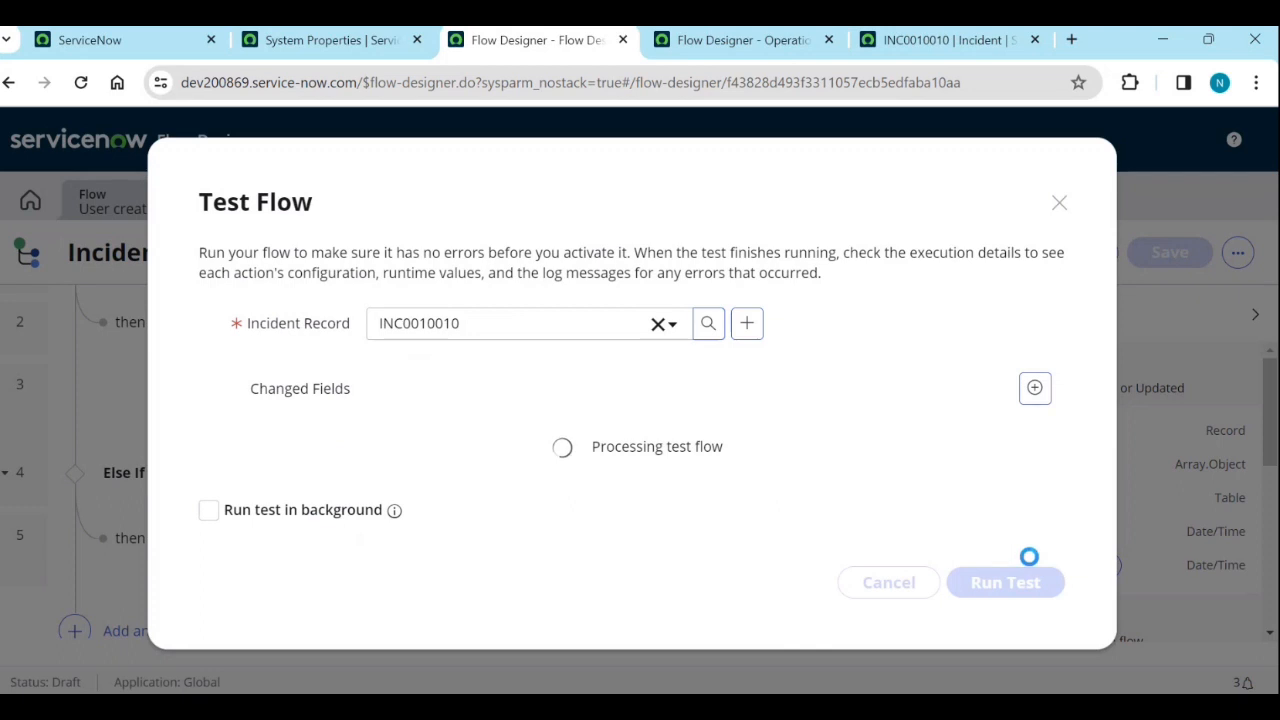
click(617, 452)
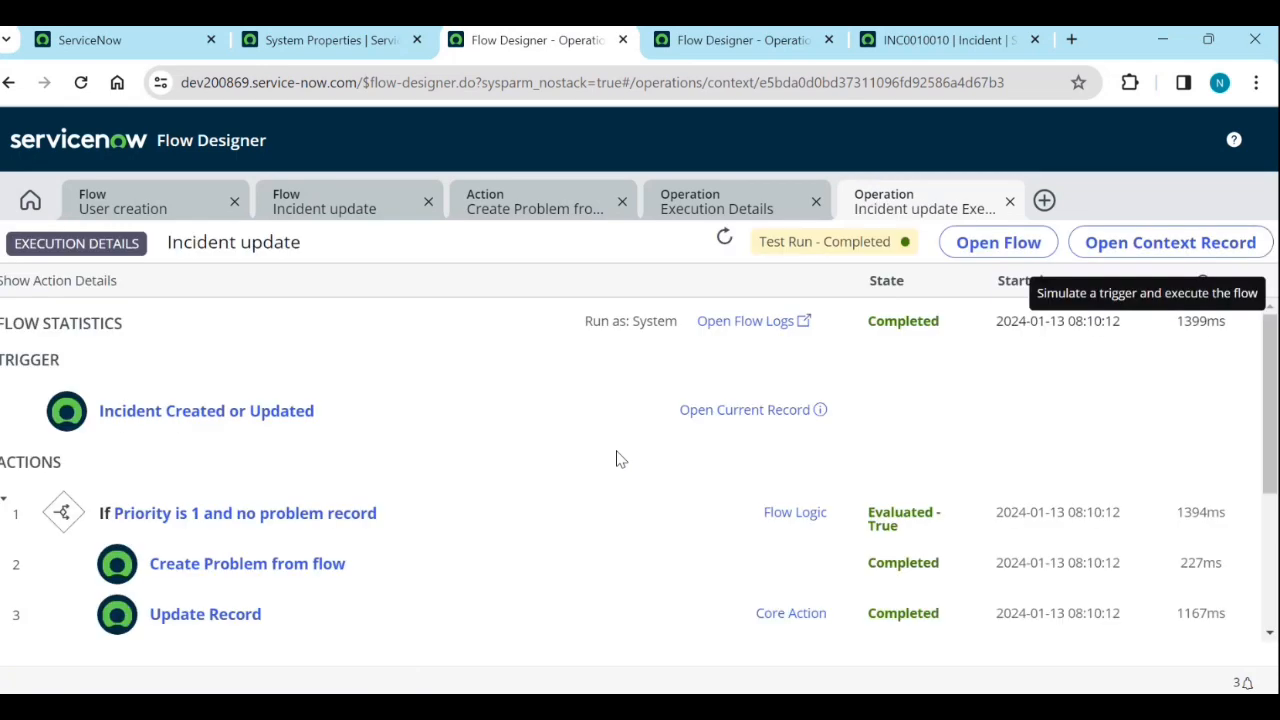
scroll(606, 485, down, 2)
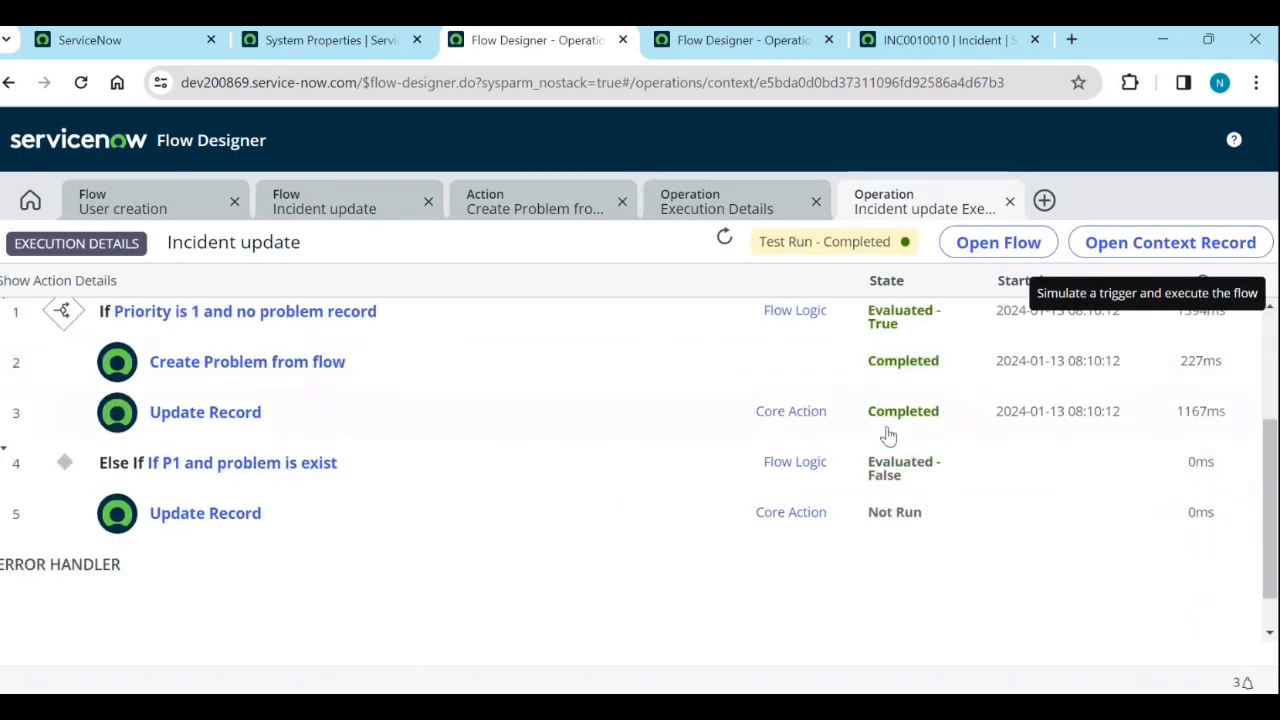
Copy the problem number from the latest work note in incident INC0010010's activities.
click(993, 45)
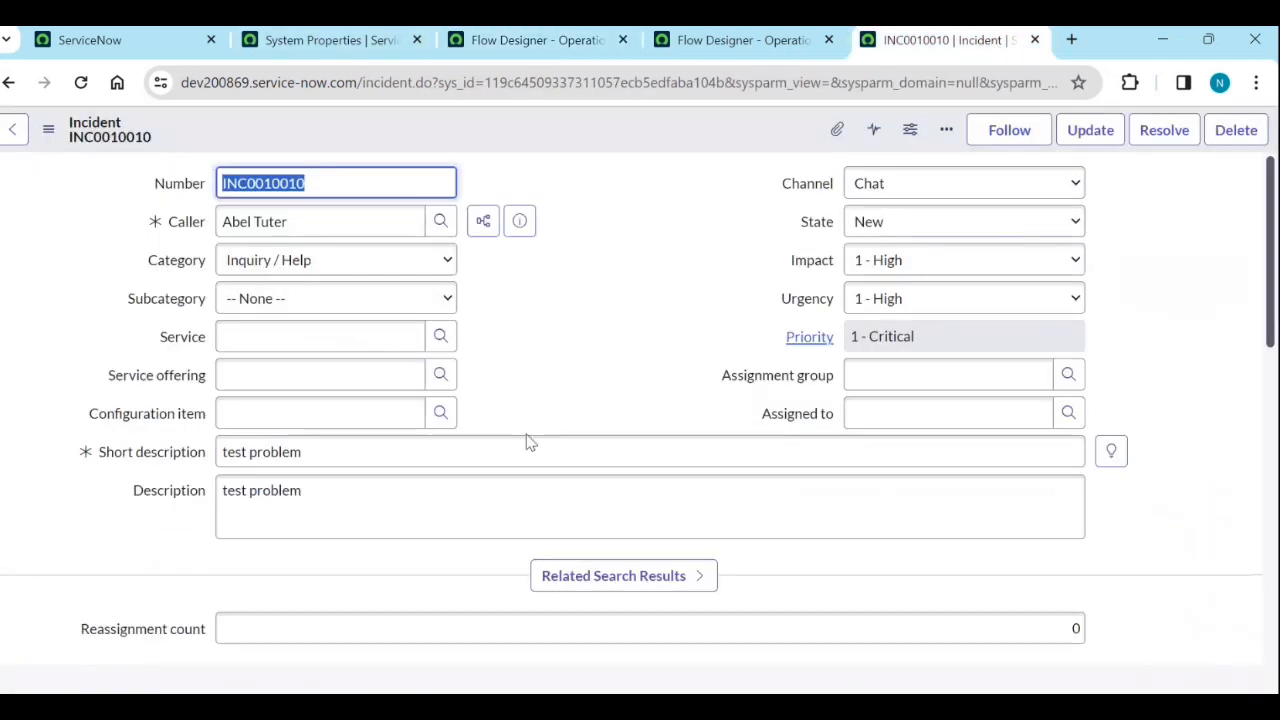
scroll(530, 443, down, 4)
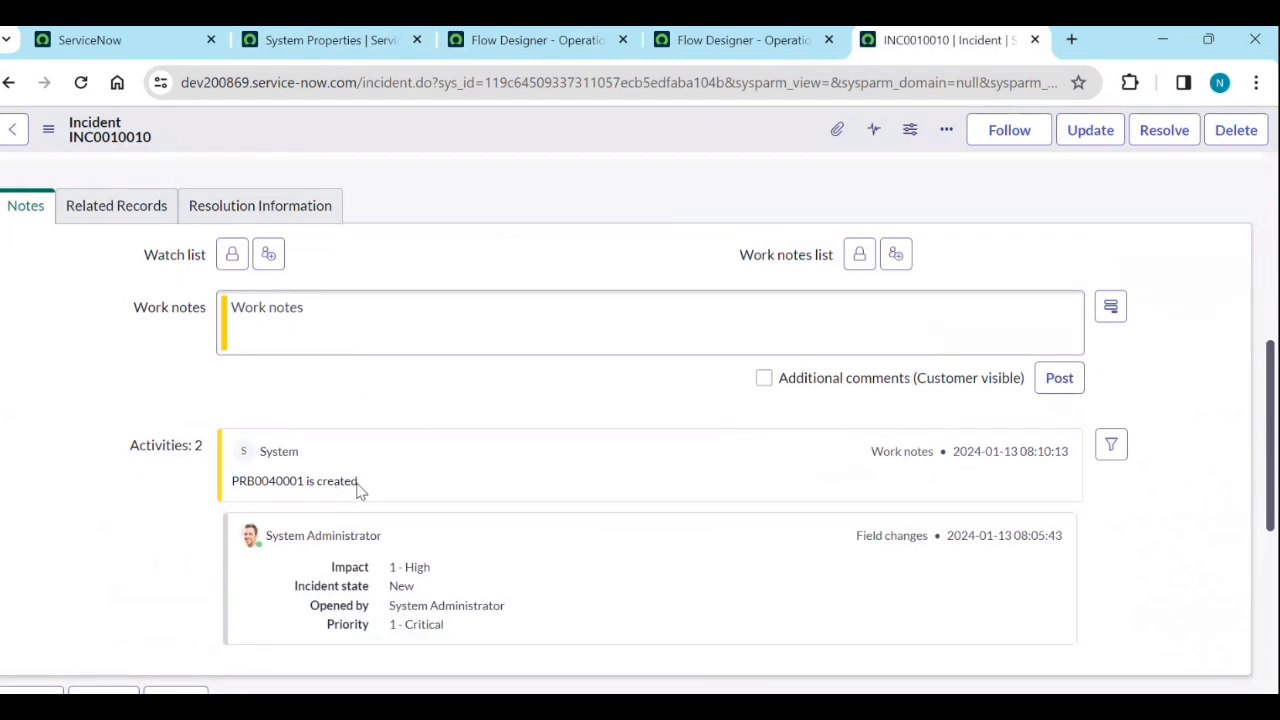
double_click(279, 484)
key(ctrl+c)
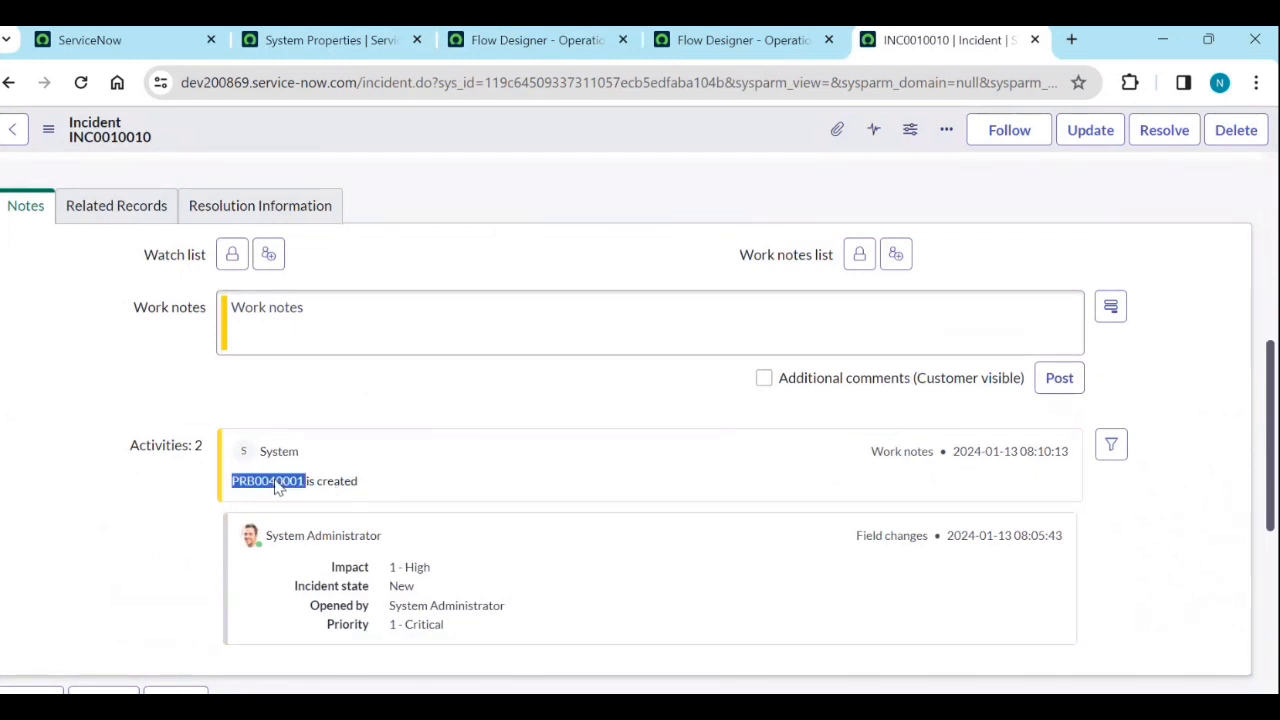
Inspect the related records and resolution information of incident INC0010010 for a linked problem.
click(143, 212)
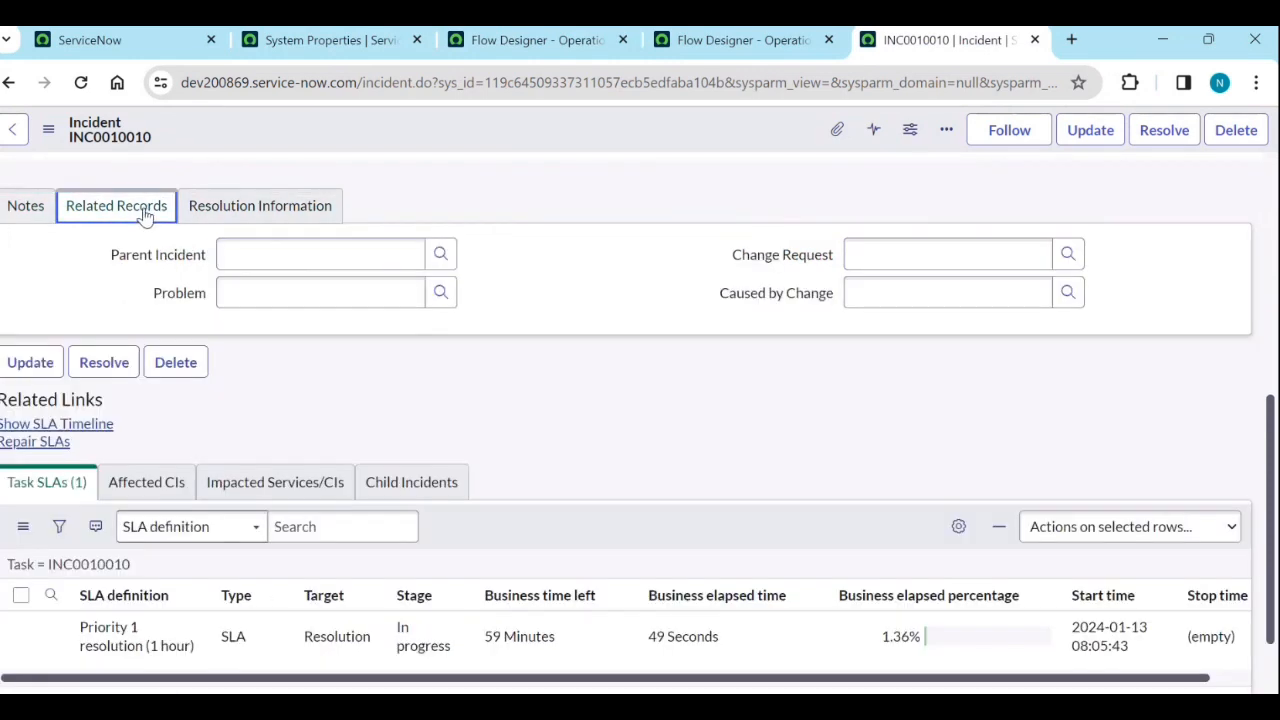
click(252, 210)
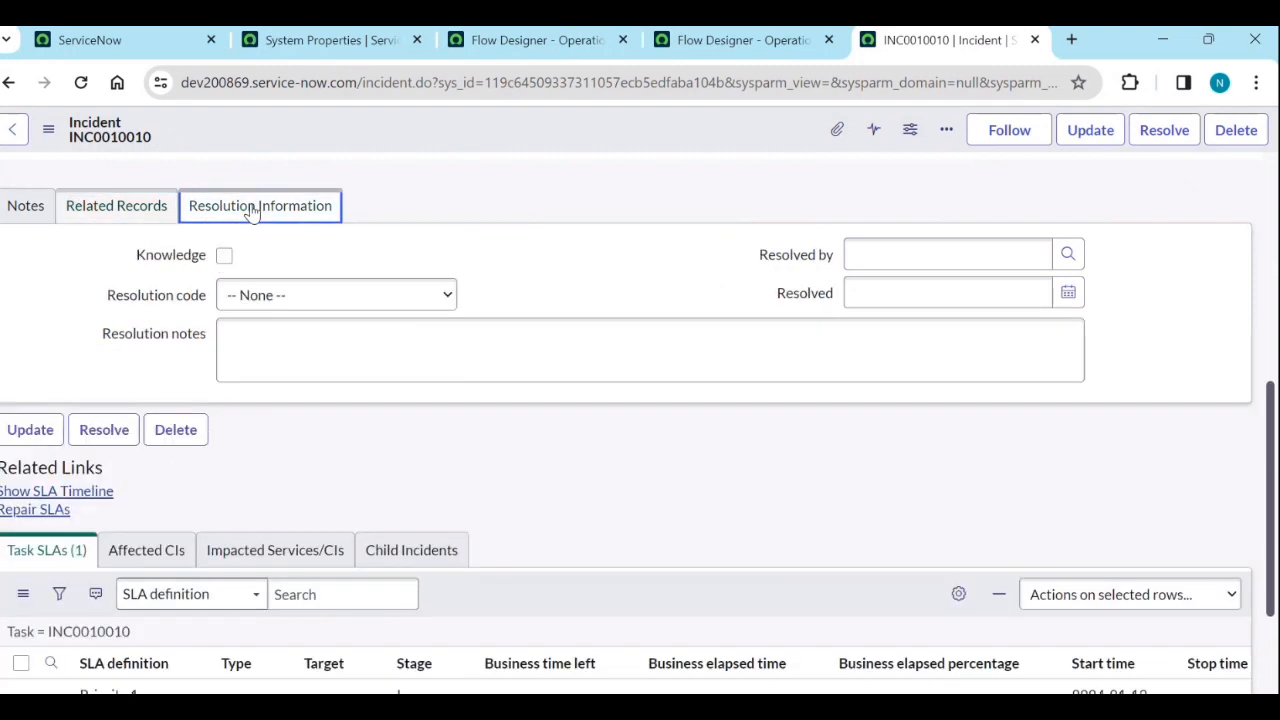
click(97, 212)
scroll(489, 343, up, 5)
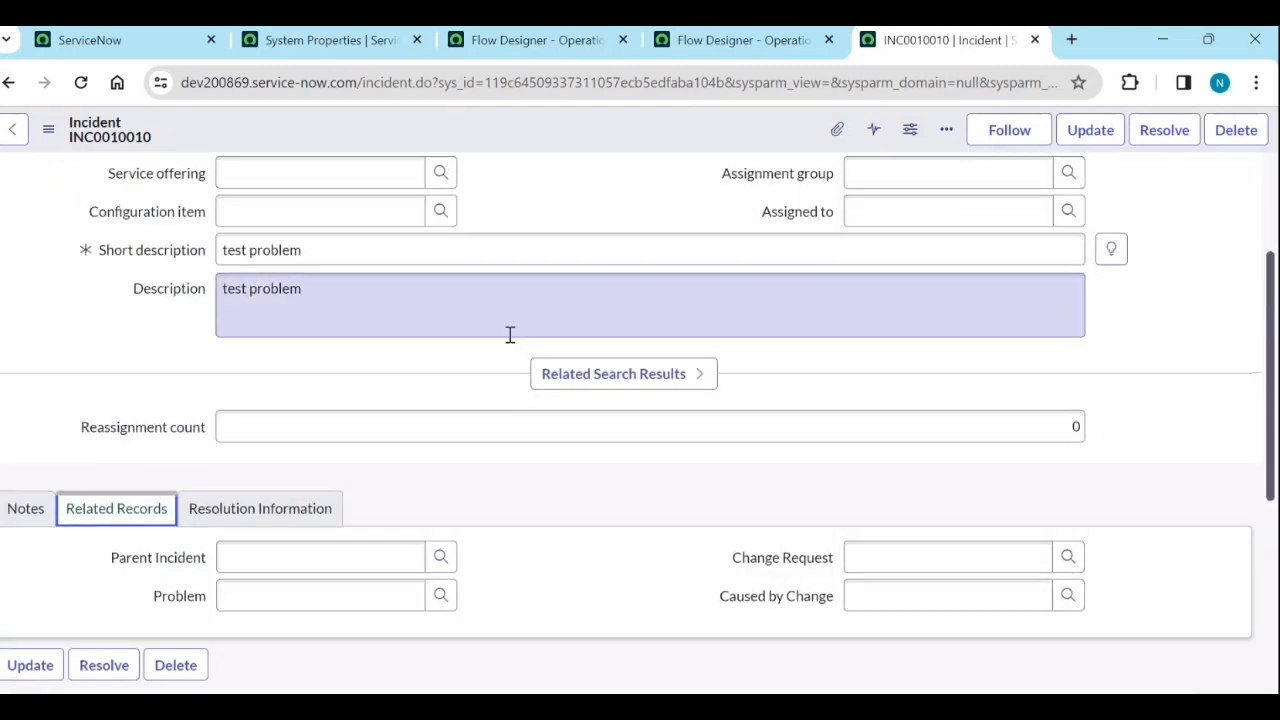
Search the instance for the copied problem number PRB0040001 and review the problem record's fields and activities.
click(137, 40)
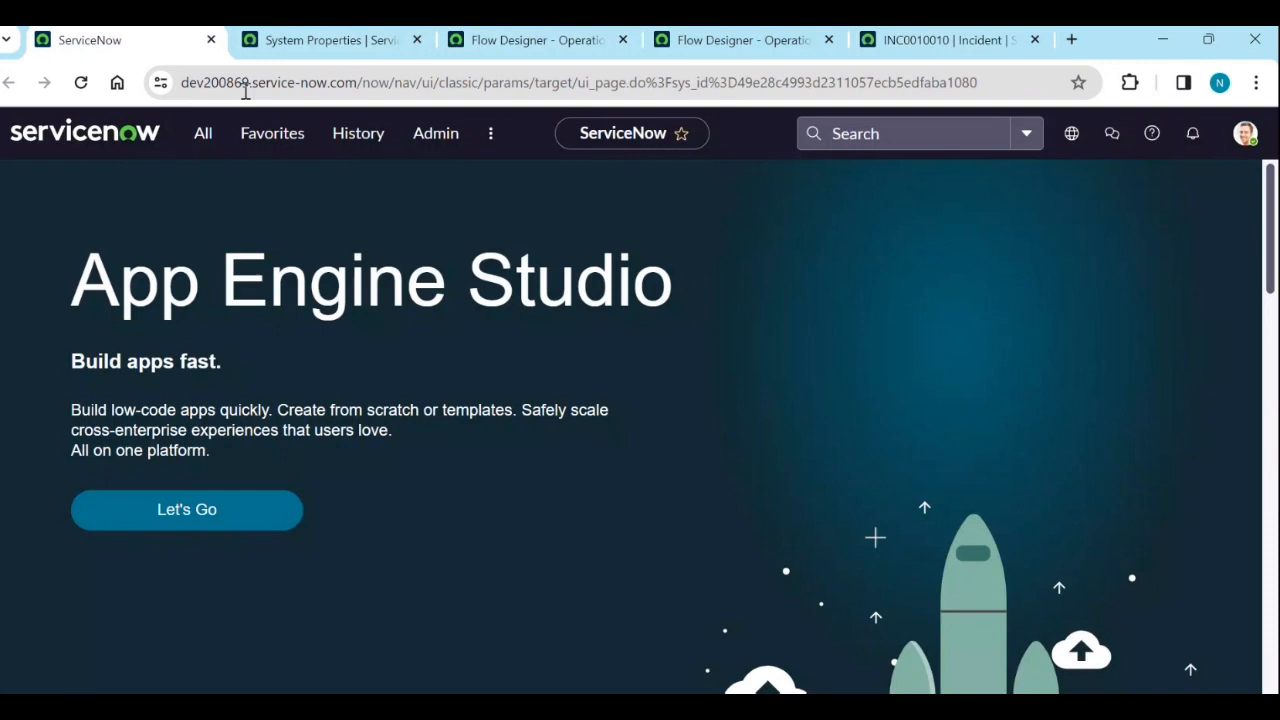
click(881, 132)
key(ctrl+v)
key(Return)
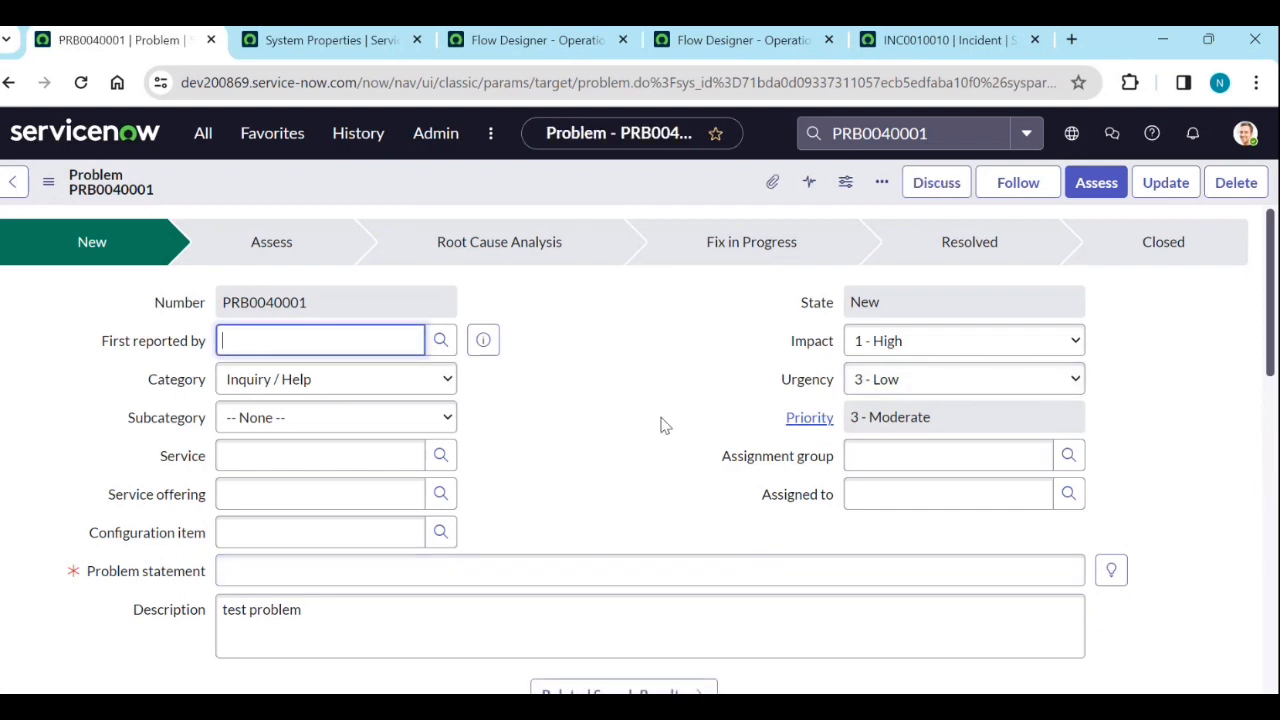
scroll(515, 445, down, 5)
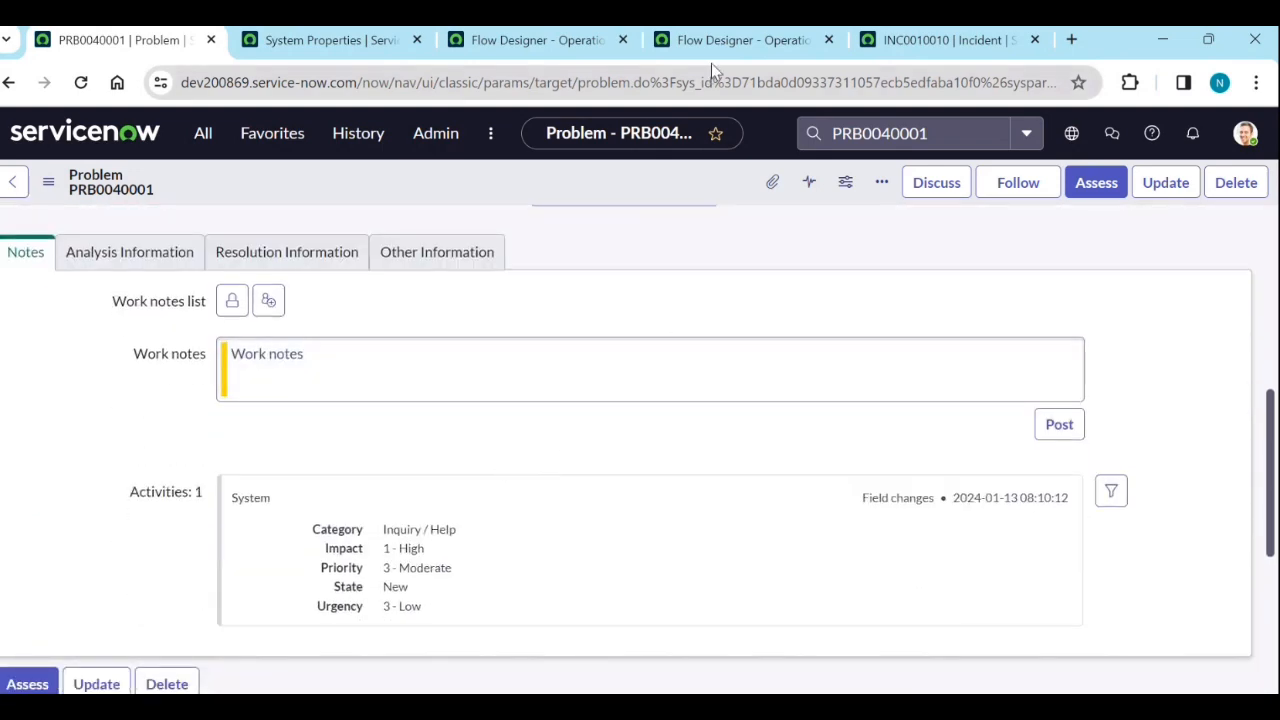
Return to the Incident update flow, review its actions, and close the first If condition's settings.
click(724, 40)
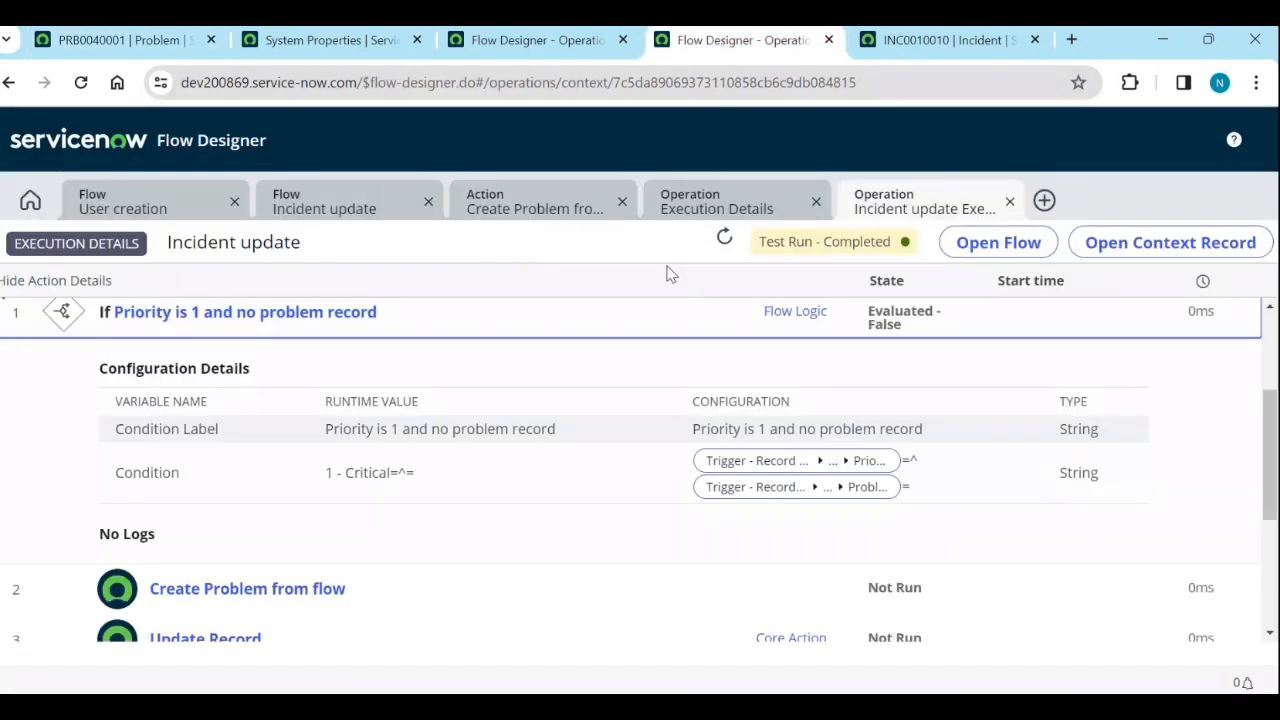
click(345, 206)
scroll(247, 466, up, 1)
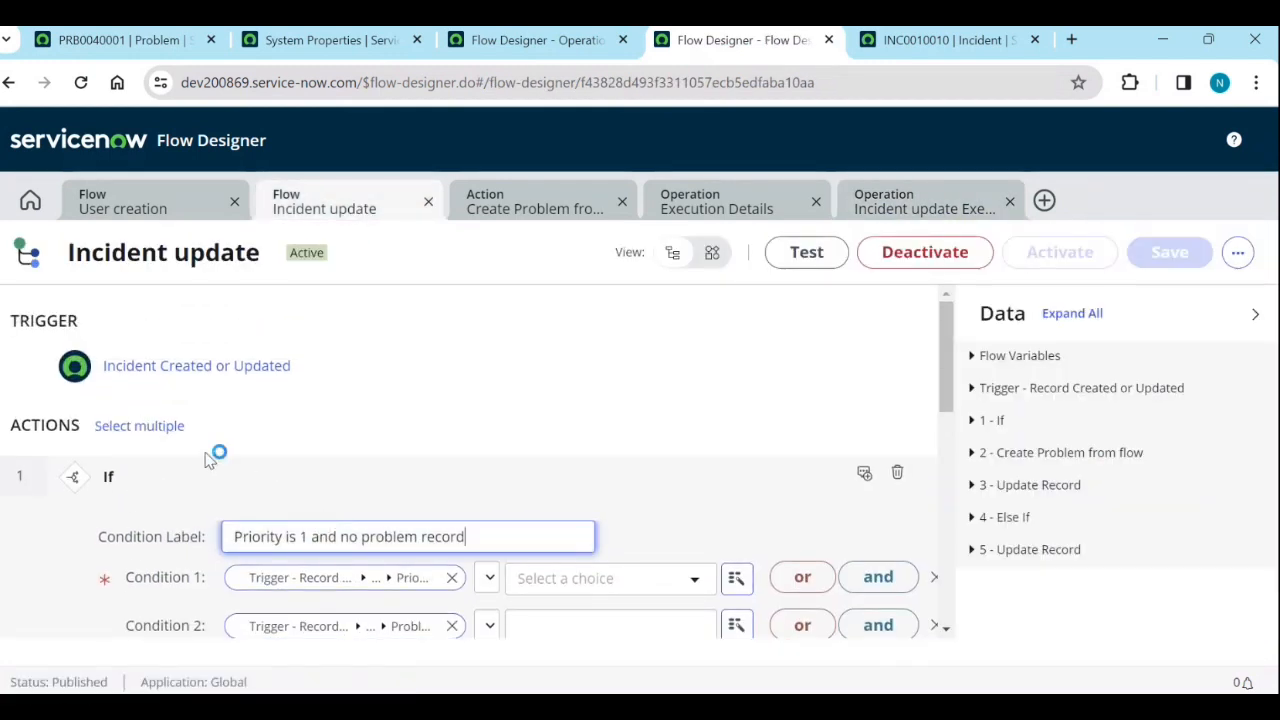
scroll(560, 495, down, 4)
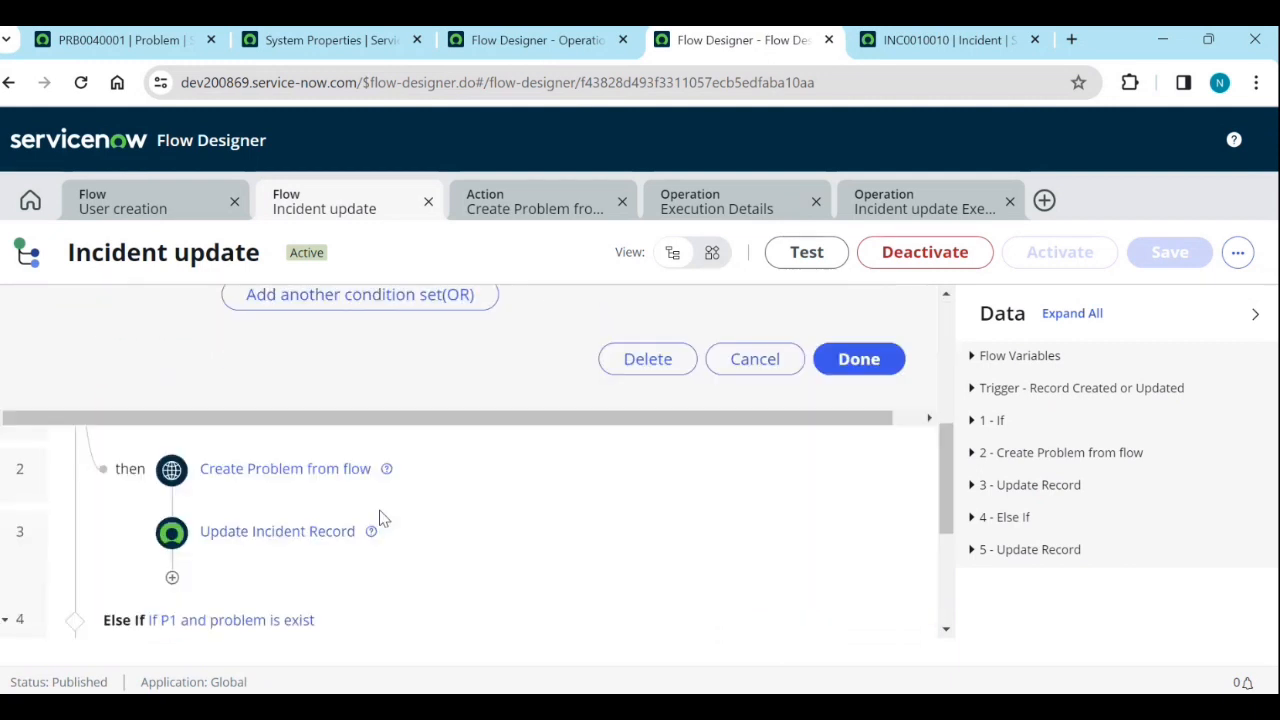
click(866, 366)
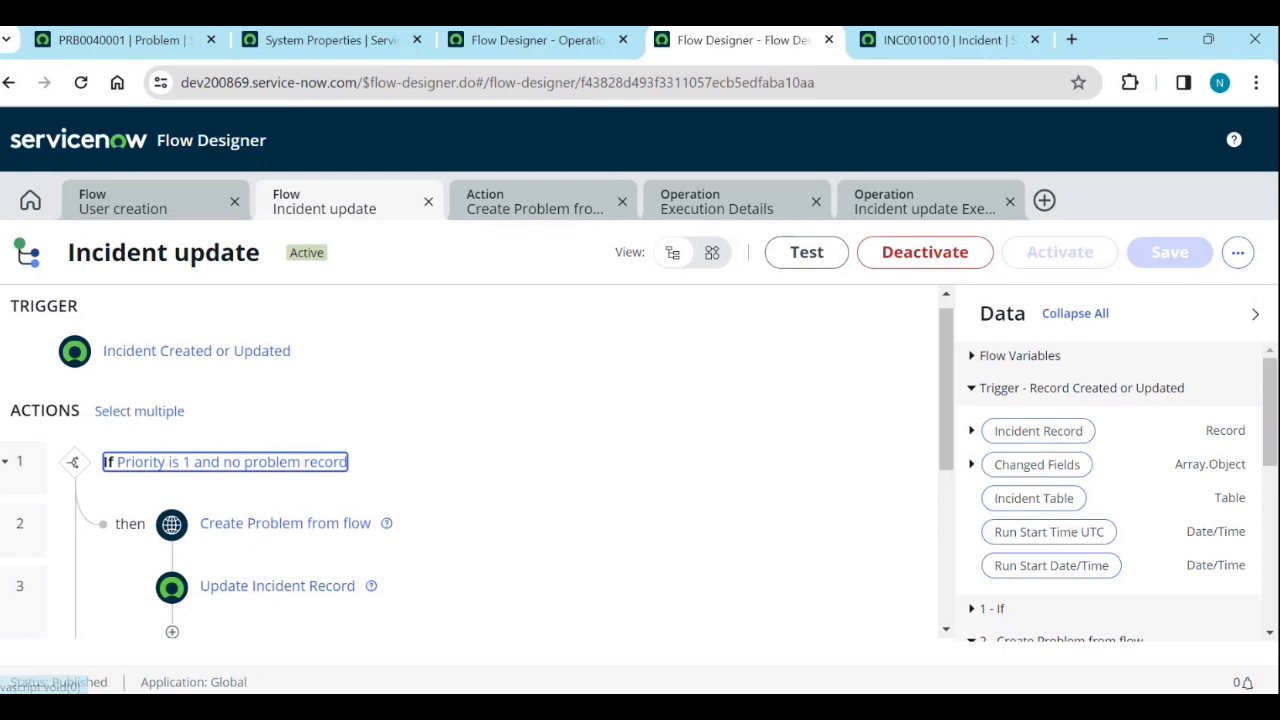
Switch to the Document the Process note in Notepad and add the line "to calclualte the age of the incident".
key(alt+Tab)
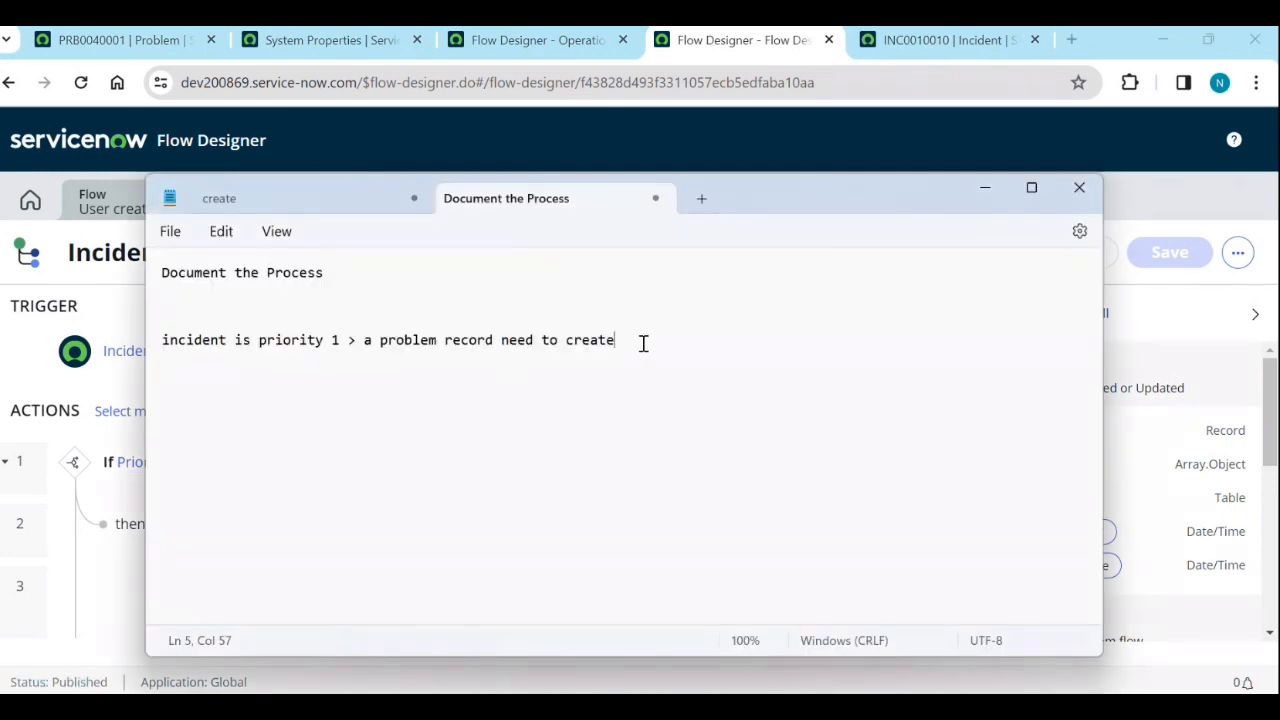
key(Return)
key(Return)
key(Return)
text(to calclual)
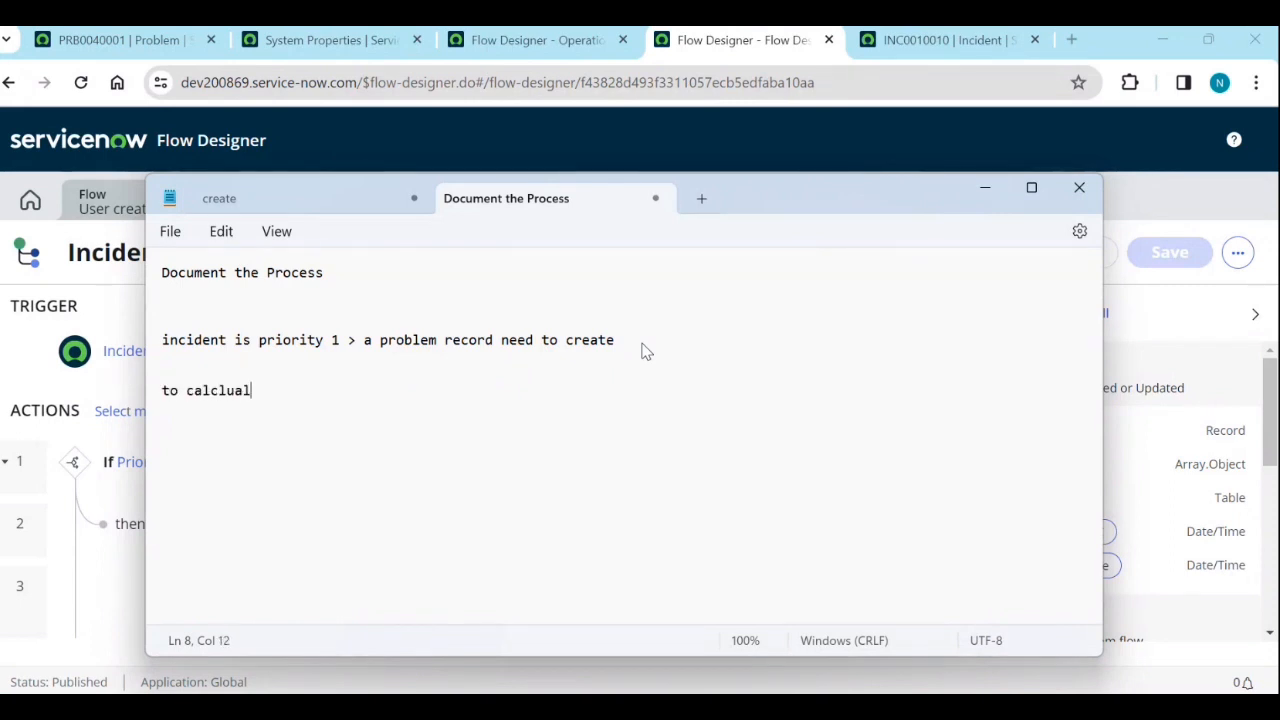
text(te the )
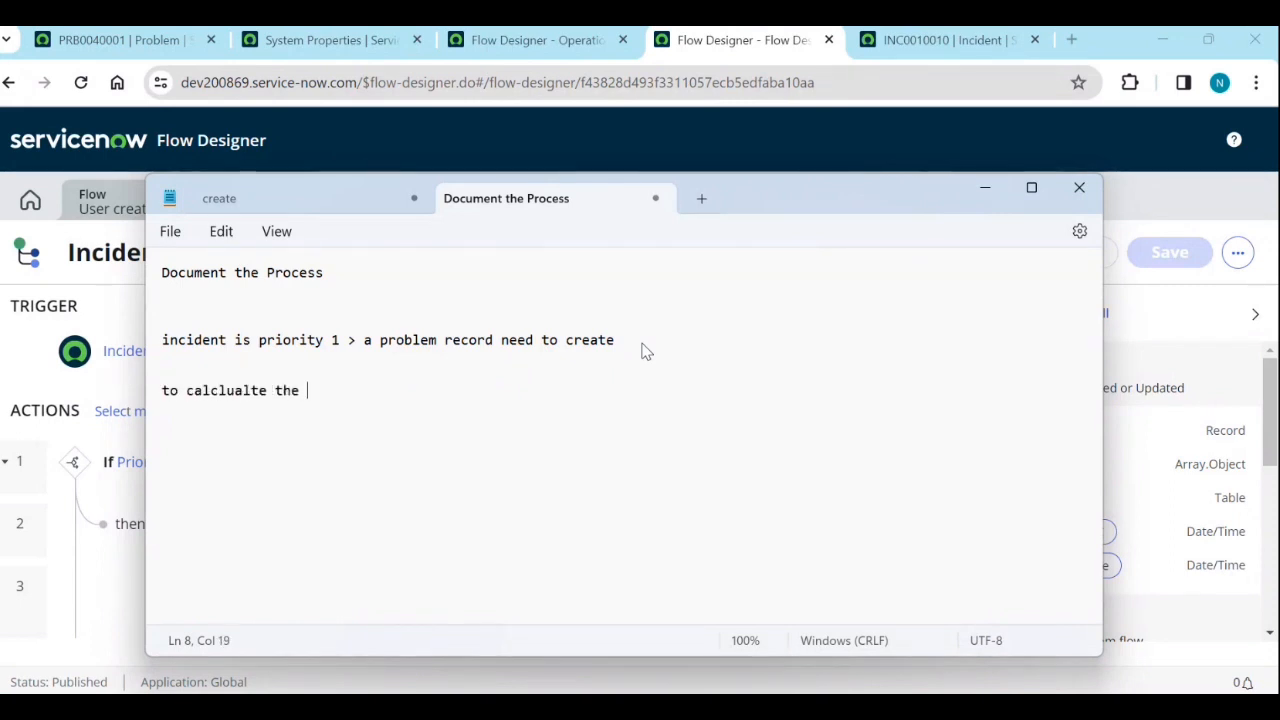
text(age of the incident)
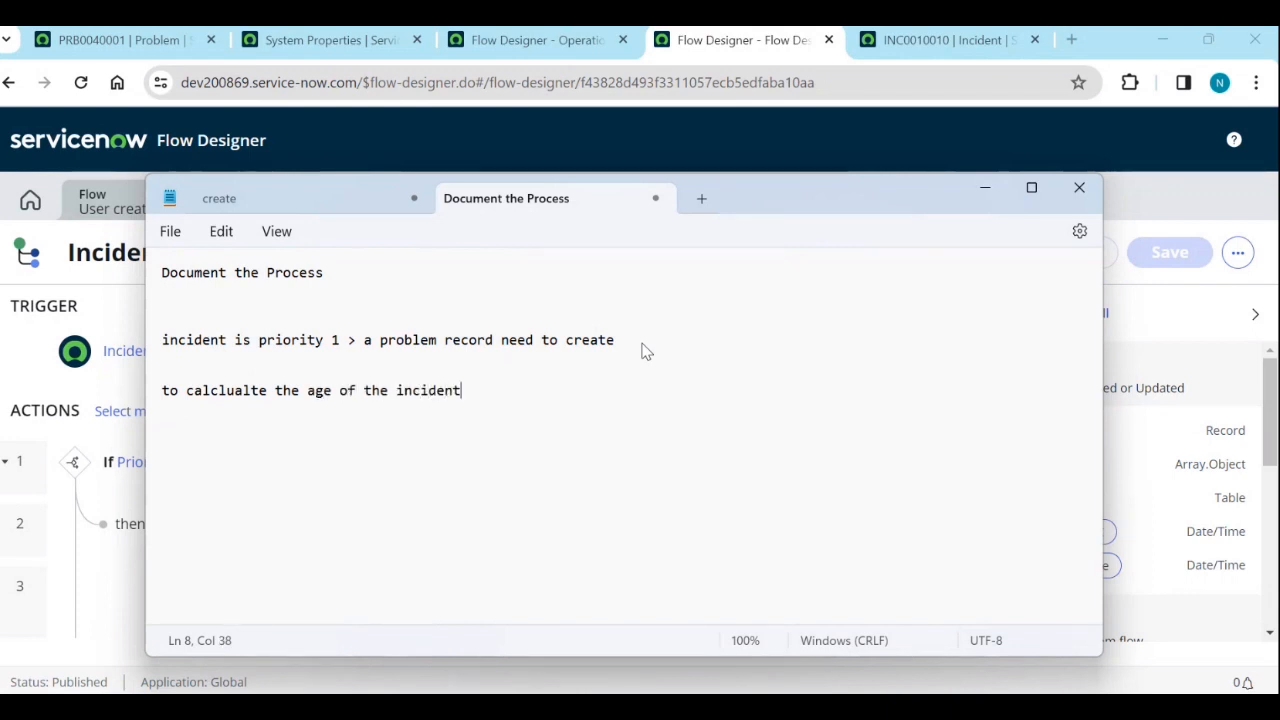
Add the line "resloved - opened date no of days , backlog incident age" below the incident age line.
key(Return)
key(Return)
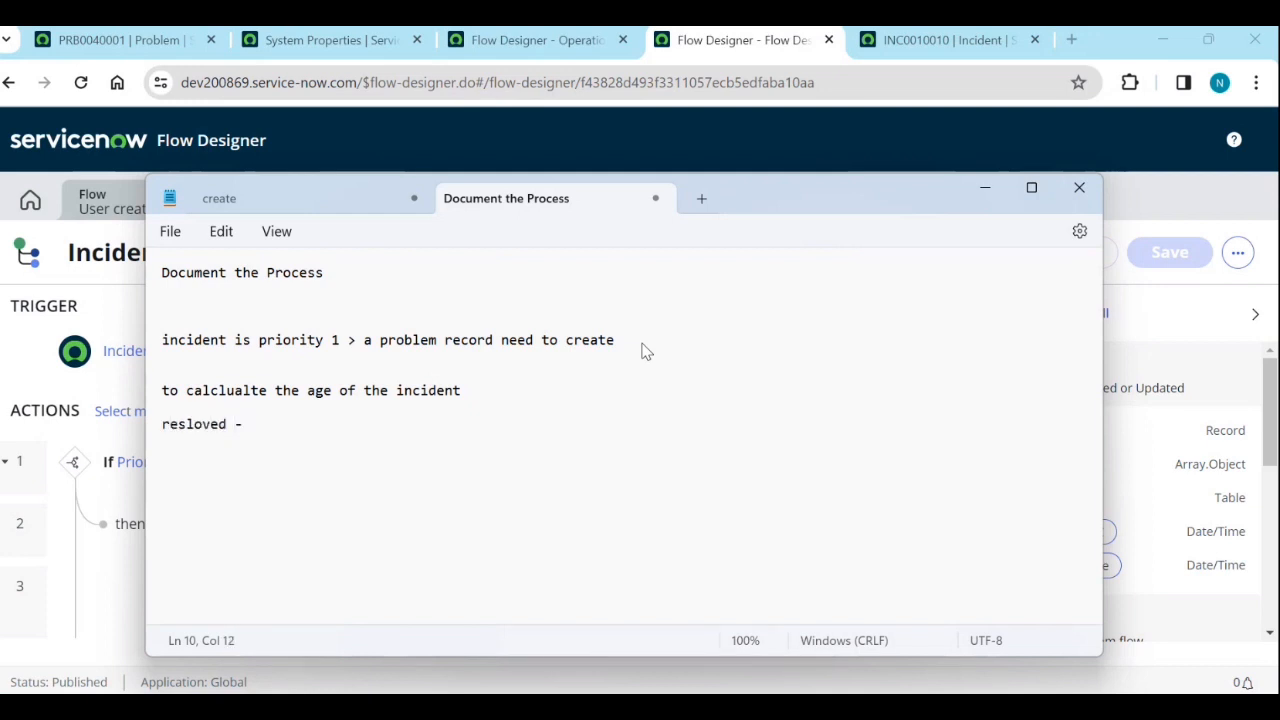
text(resloved - opend)
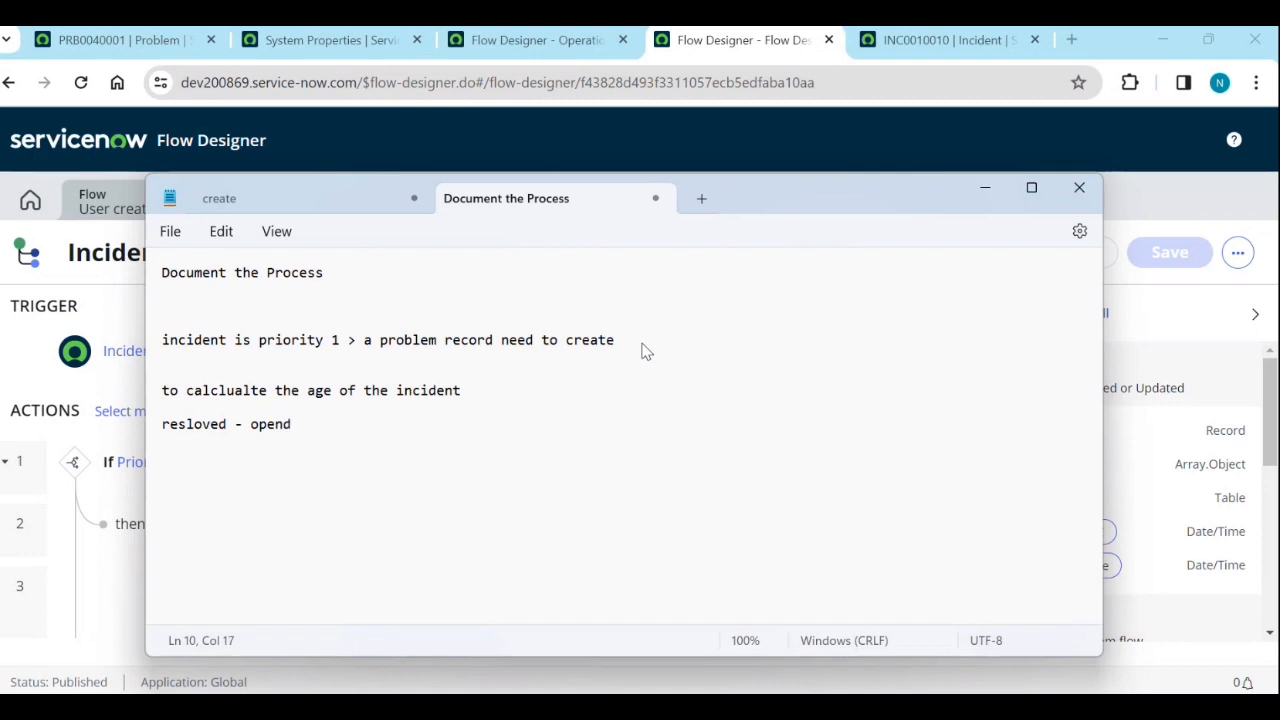
text(ed)
text(ate no of)
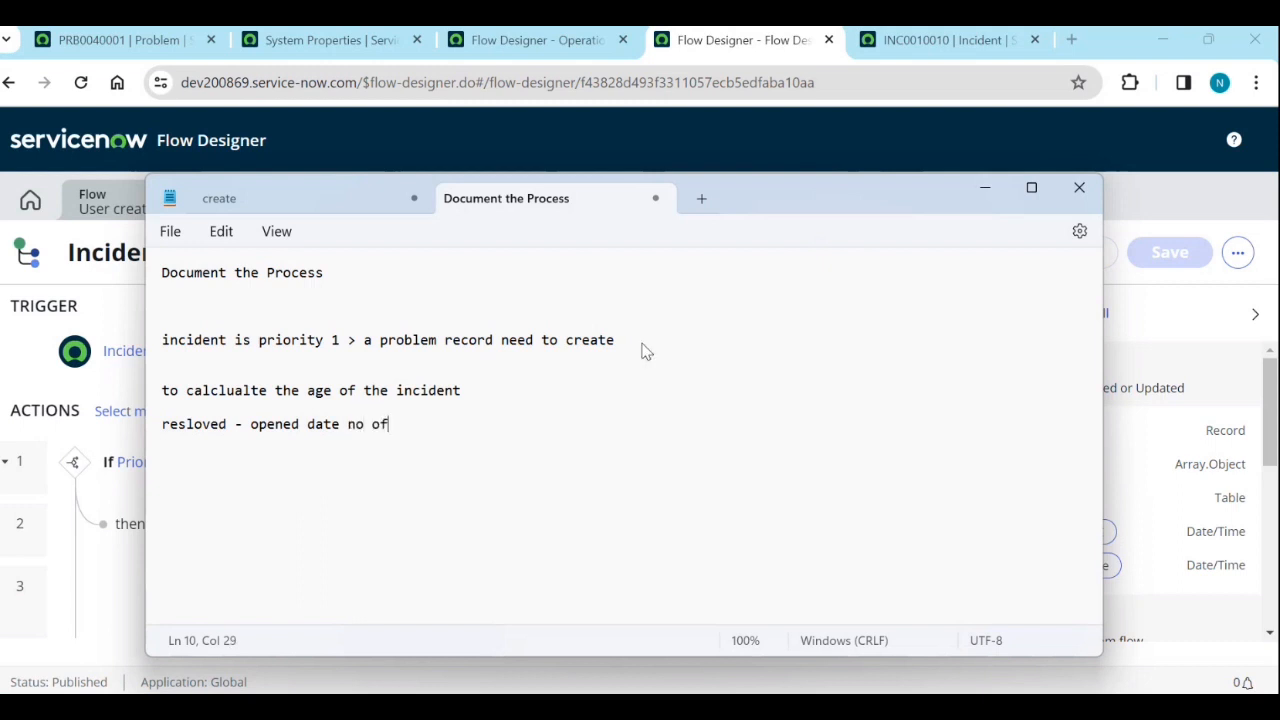
text( days , )
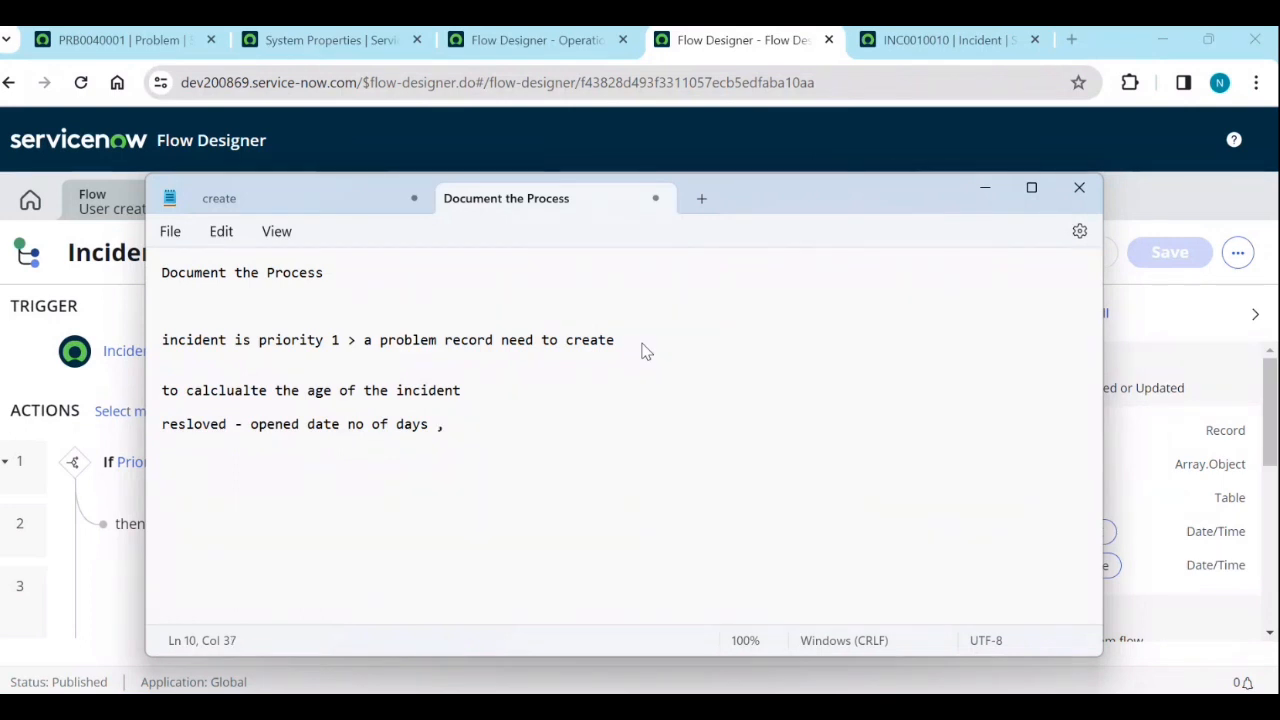
text(back)
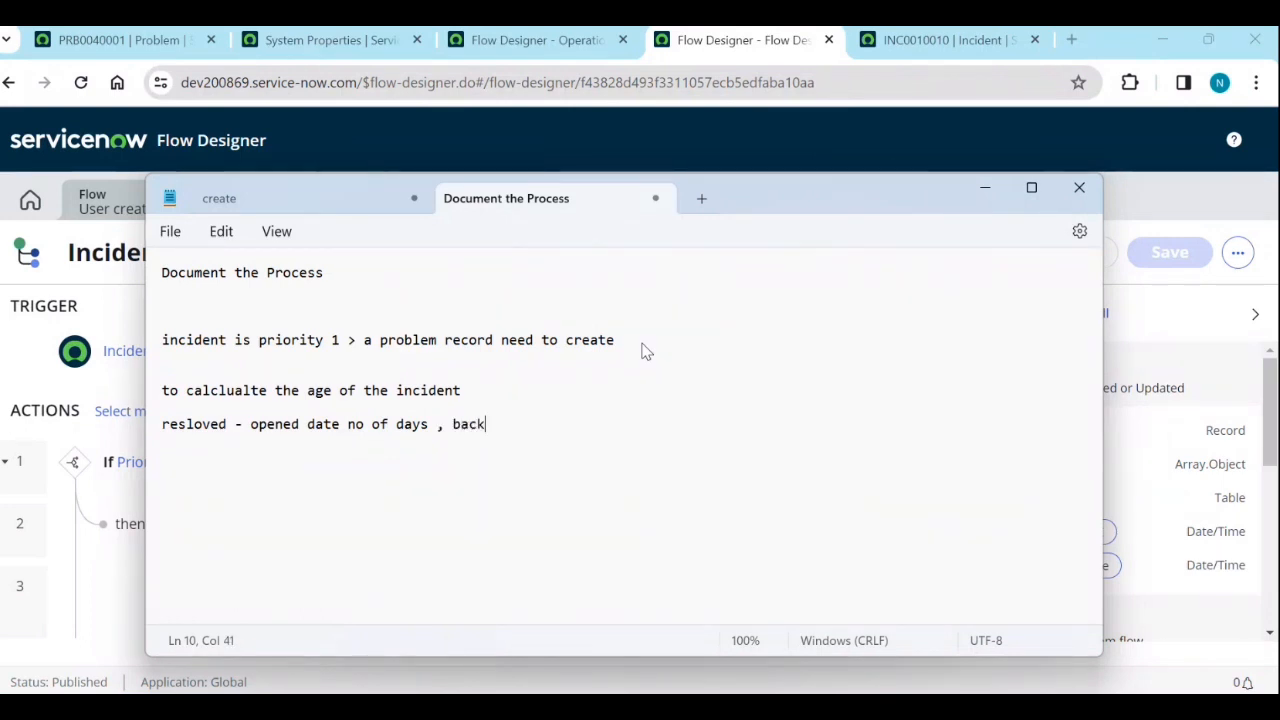
text(log incident a)
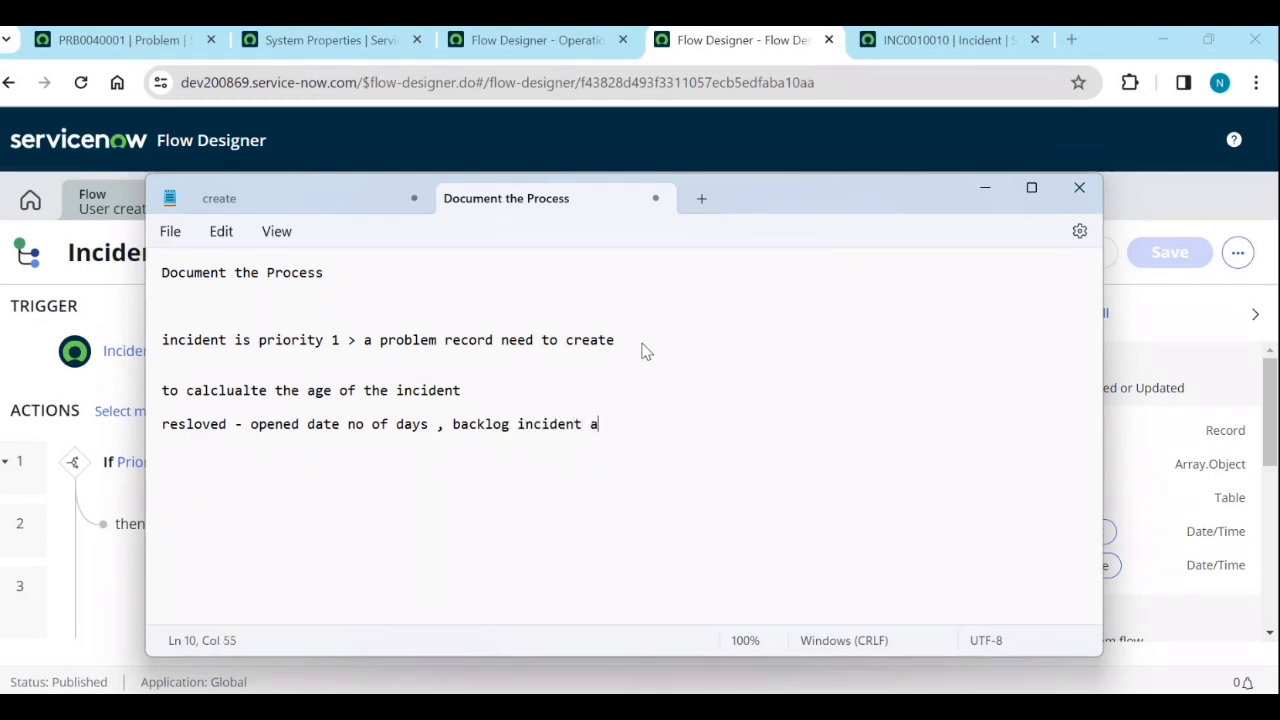
text(ge)
Add the line "based on age you need to trgiffer notifications ..." at the end of the note.
key(Return)
key(Return)
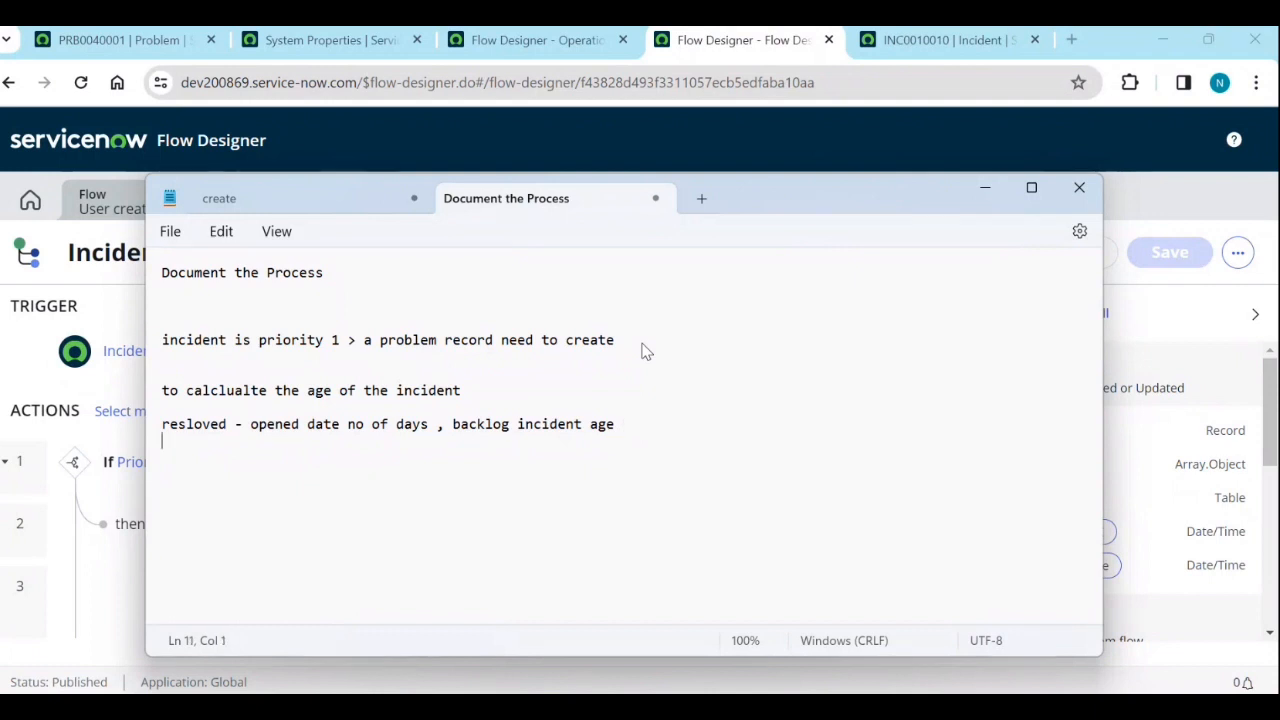
text(based on age)
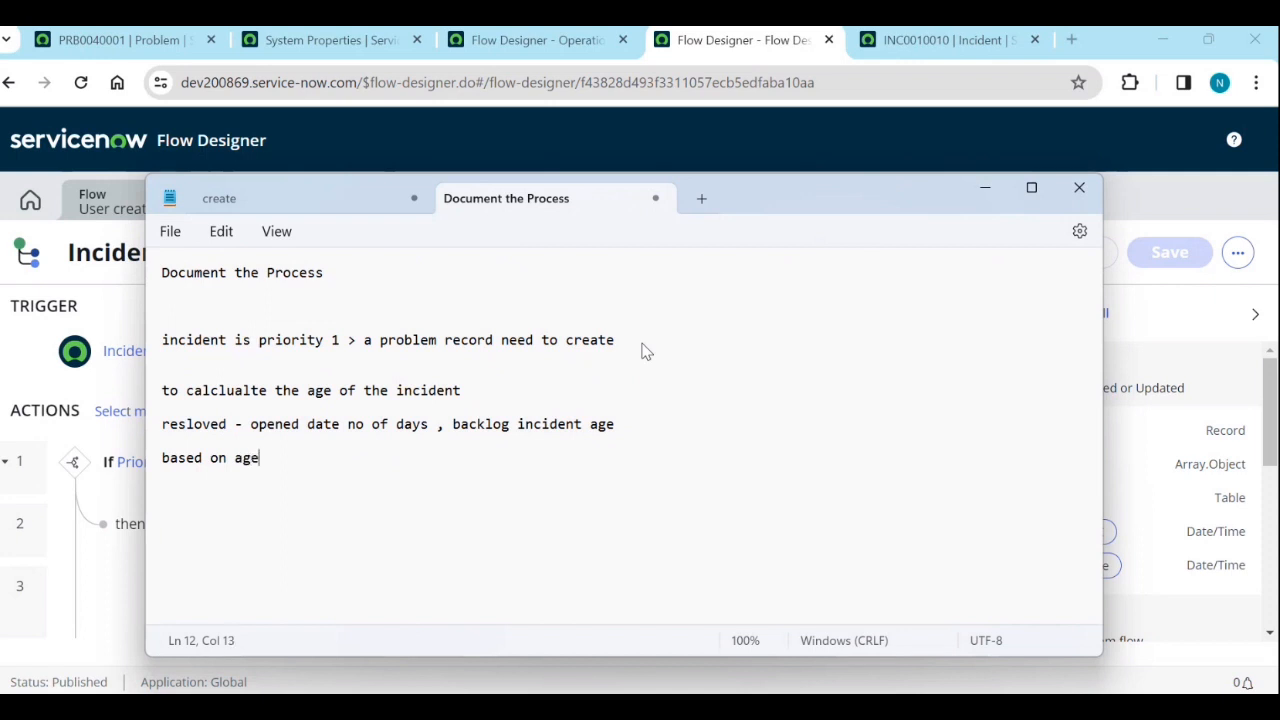
text( you need to trgif)
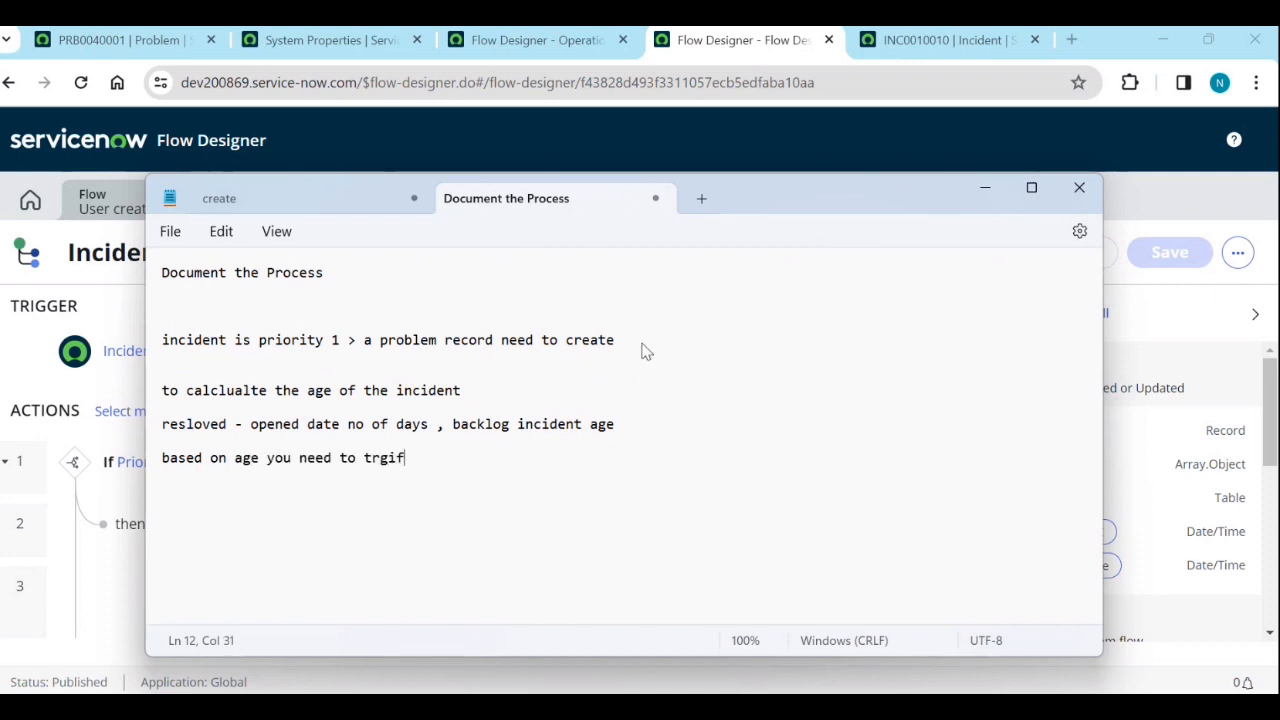
text(fer notifications )
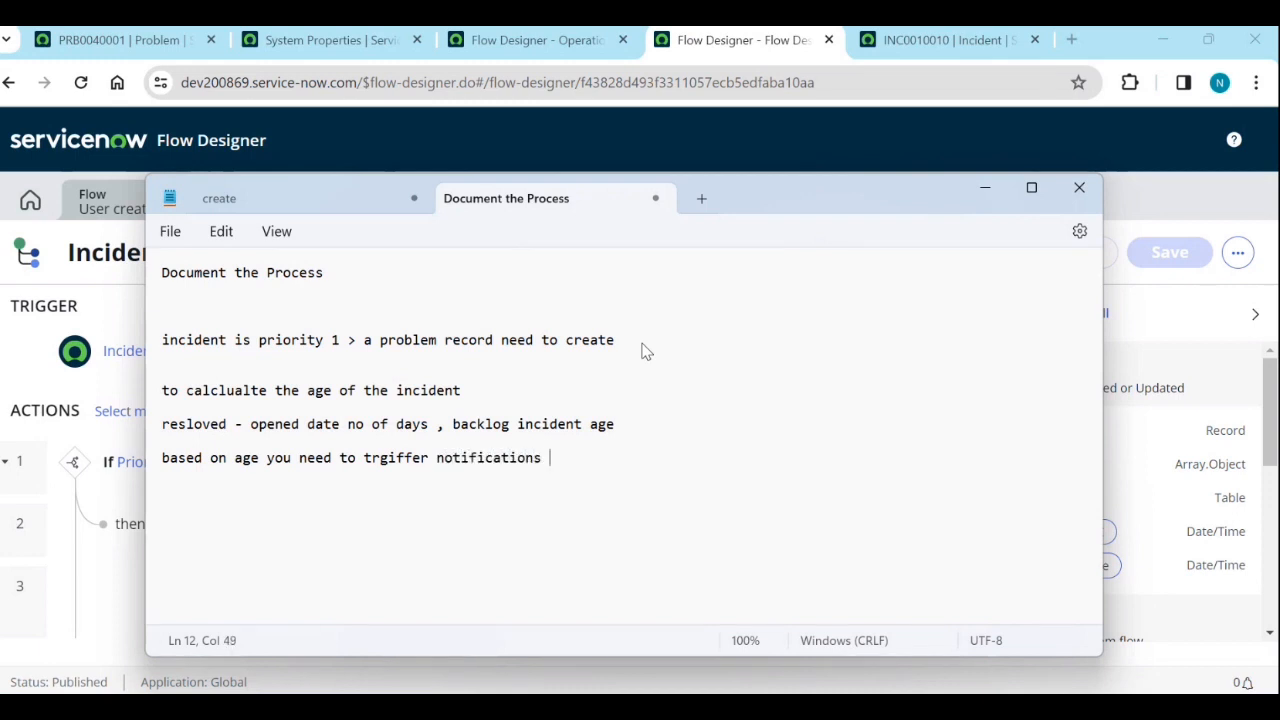
text(...)
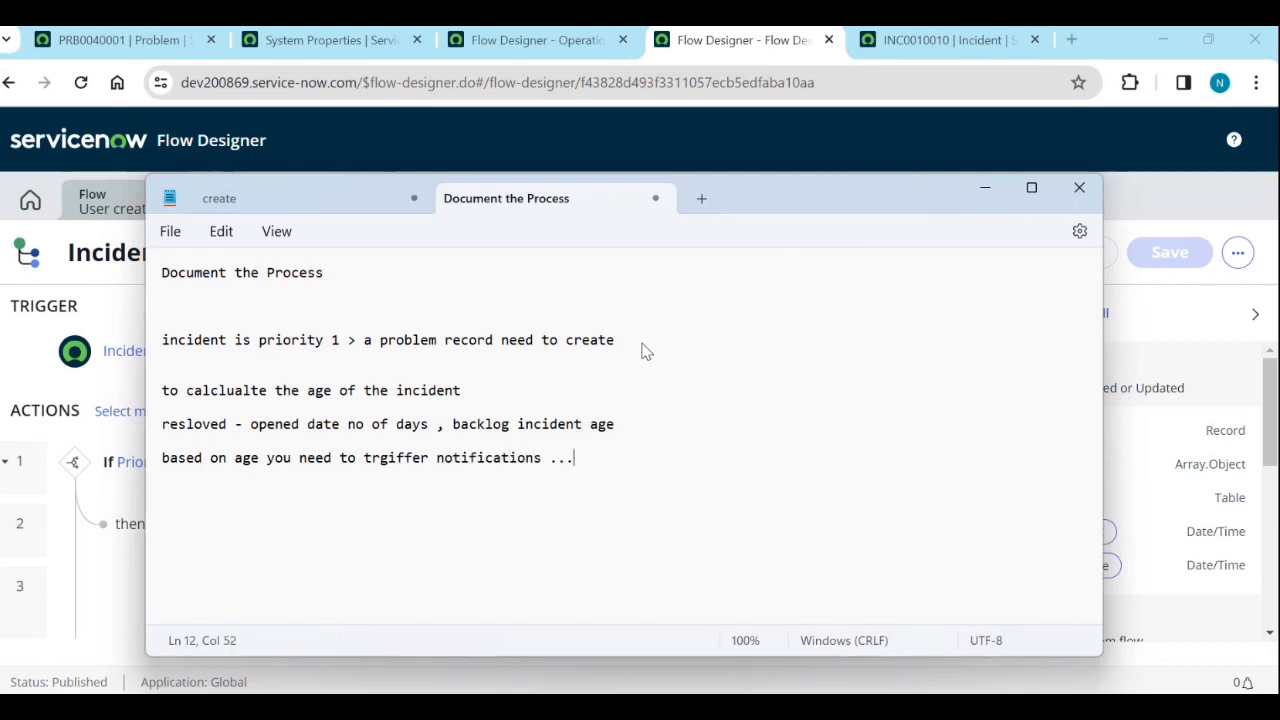